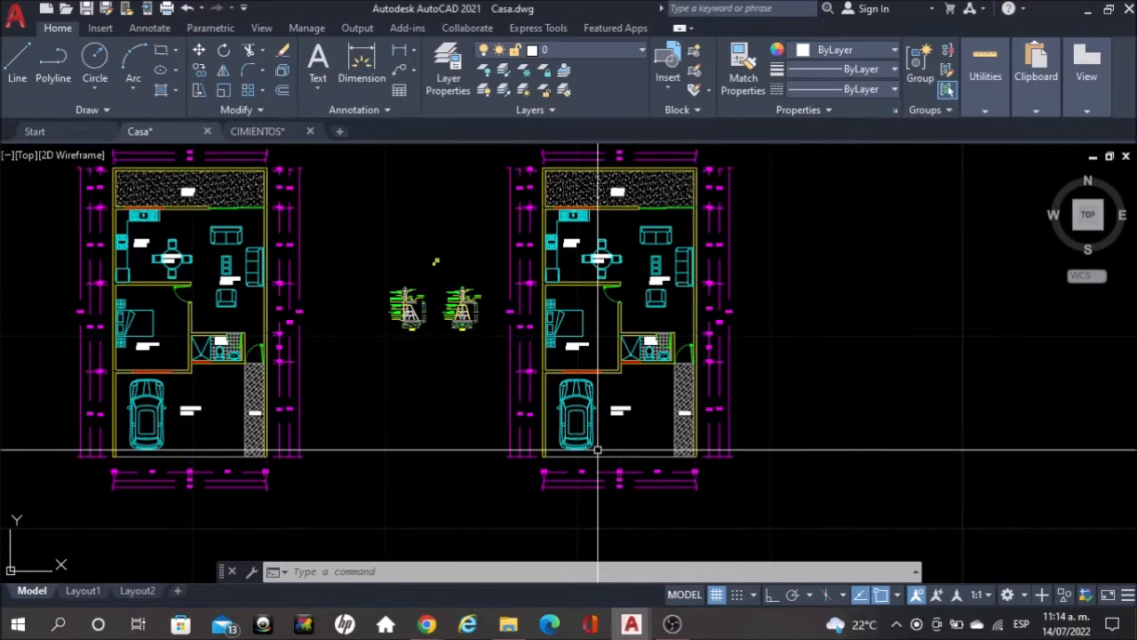
Turn off the MUEBLES, HATCH, PUERTAS, TEXTOS and VENTANAS layers
middle_click_drag(721, 313, 724, 338)
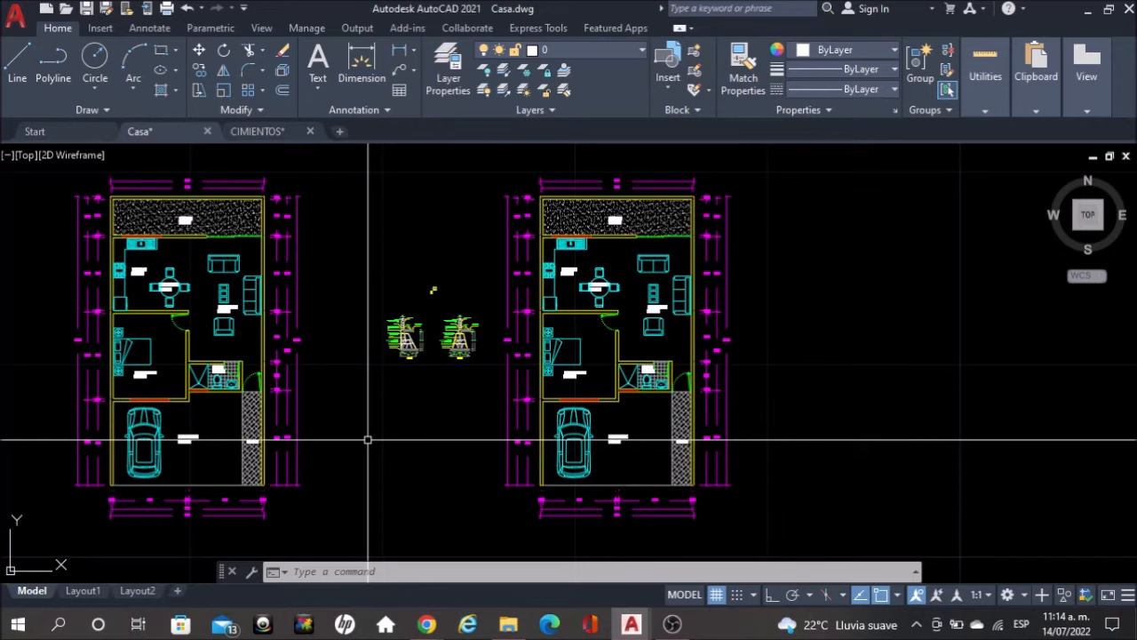
scroll(418, 381, "up", 3)
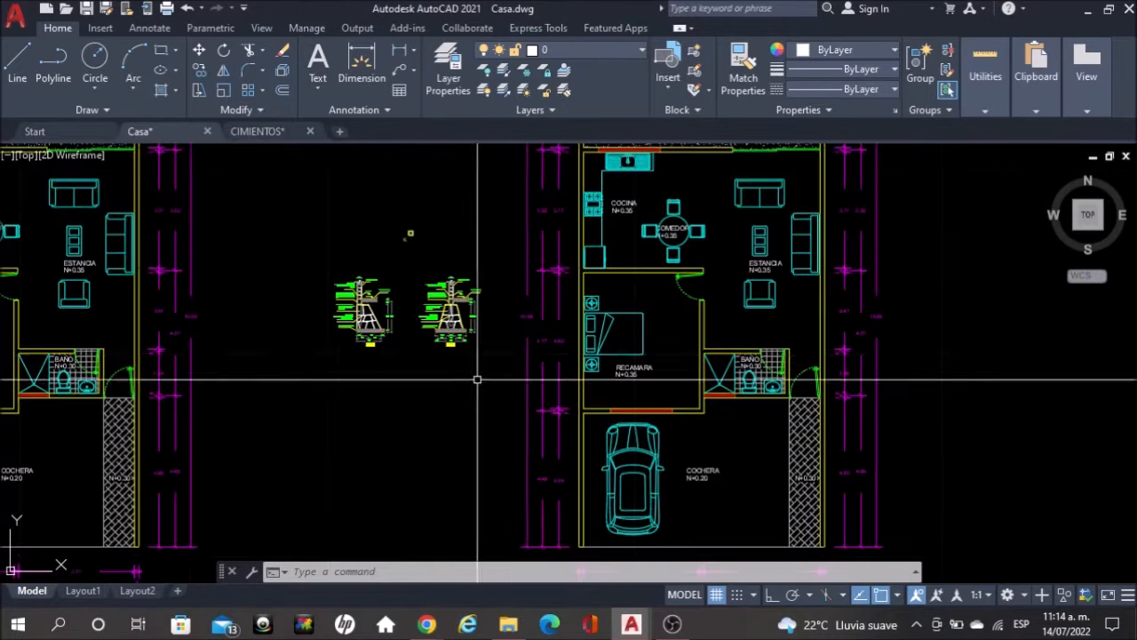
scroll(512, 355, "down", 2)
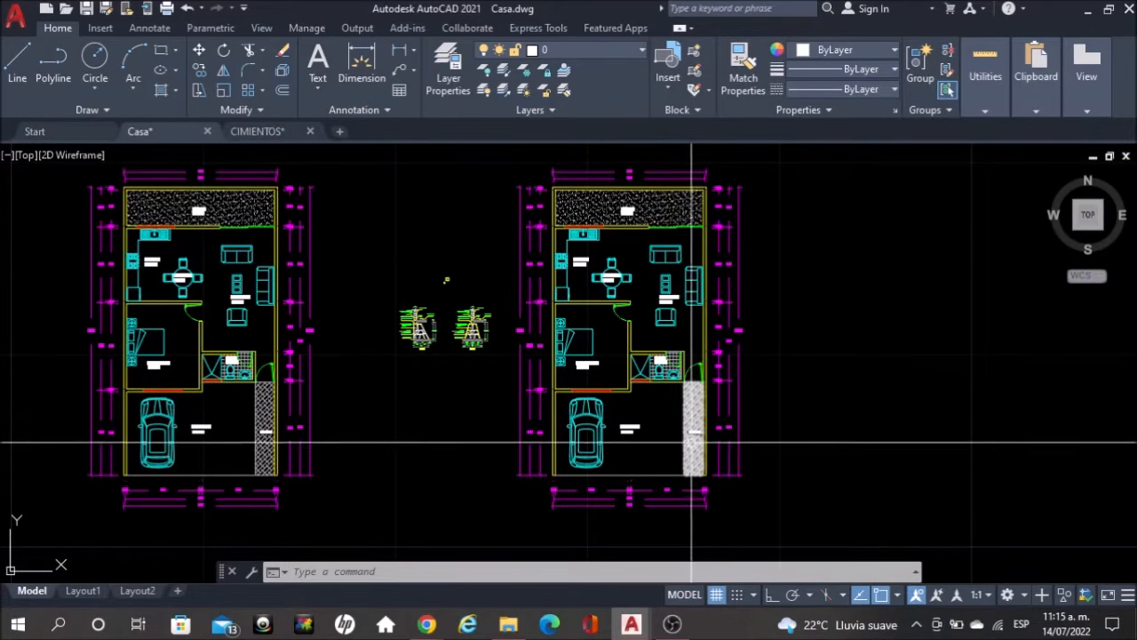
scroll(421, 324, "down", 2)
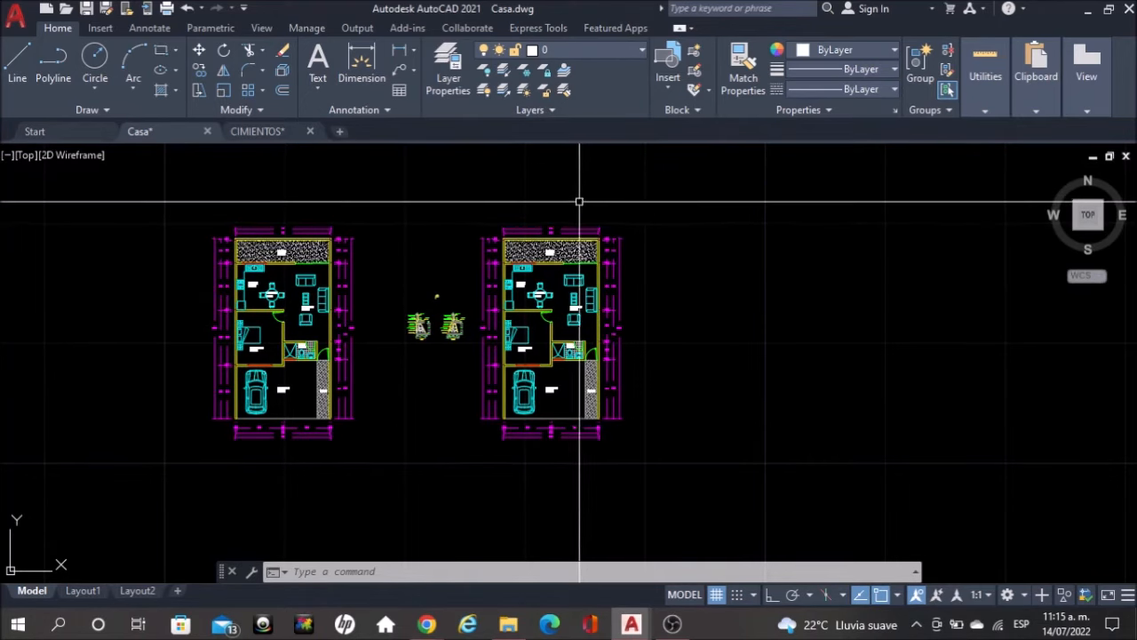
left_click(637, 54)
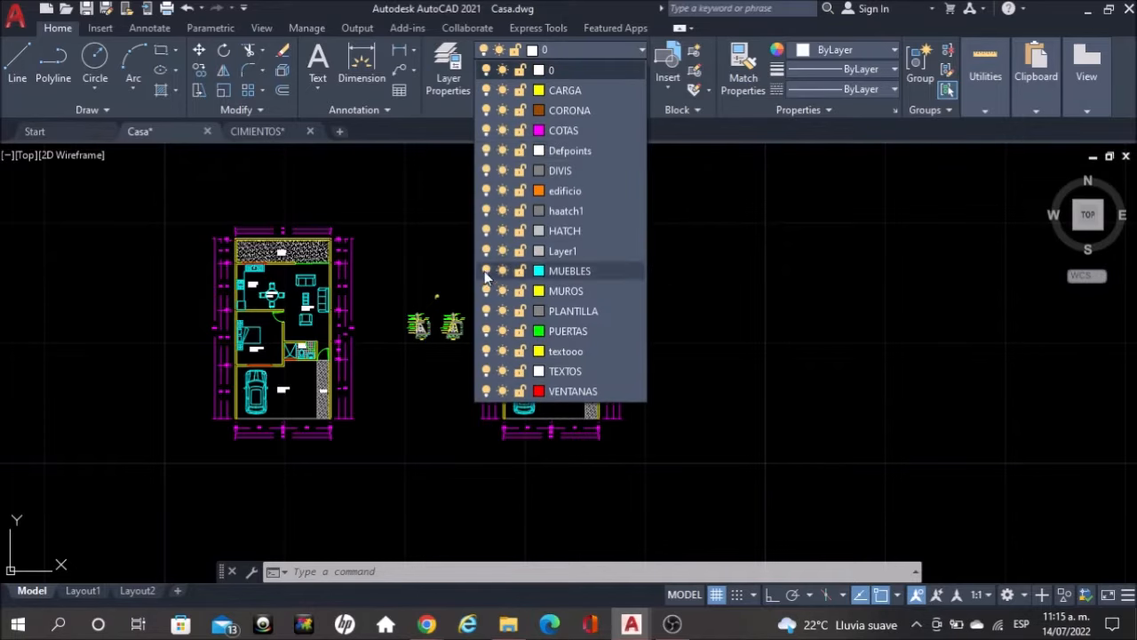
left_click(486, 272)
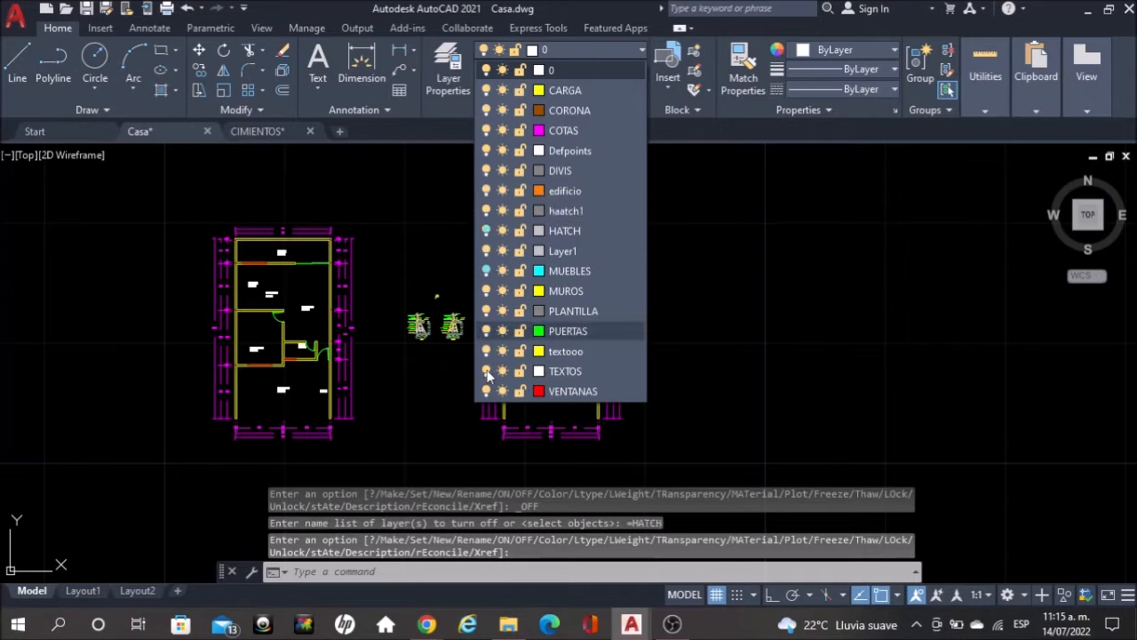
left_click(486, 372)
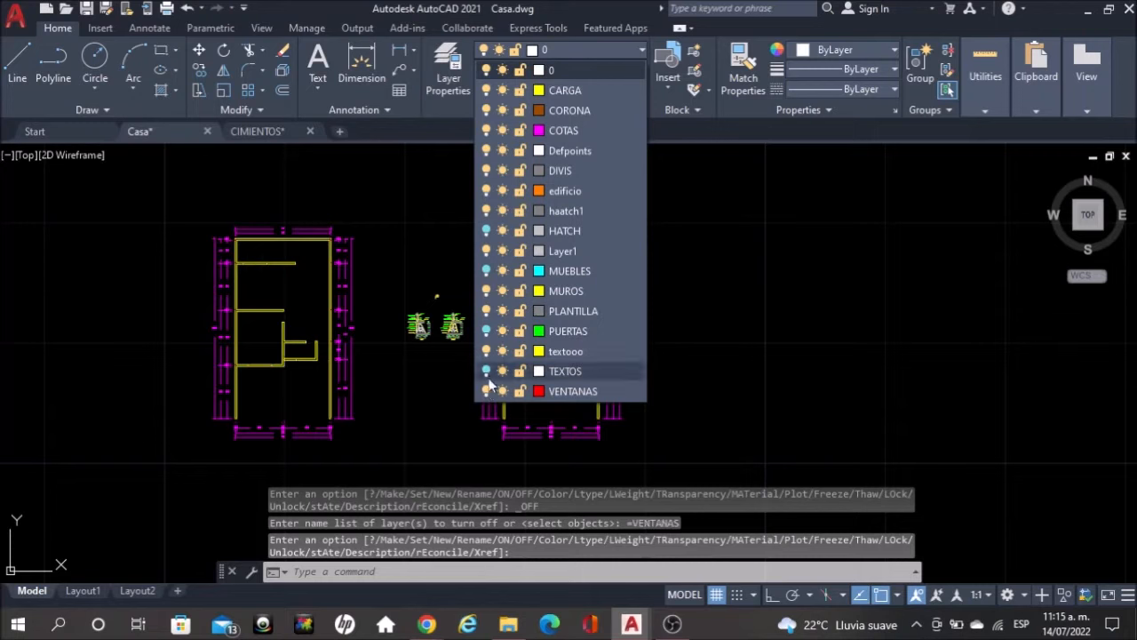
left_click(410, 347)
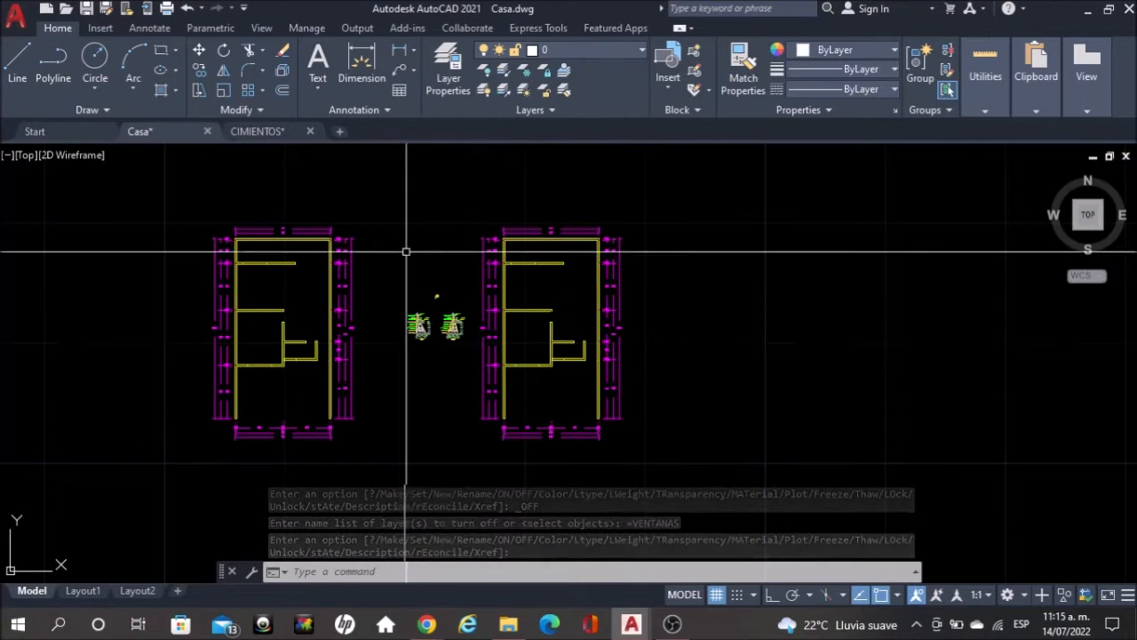
Move the second plan's walls and dimensions, together with the foundation details, into the empty area to the right
left_click(392, 208)
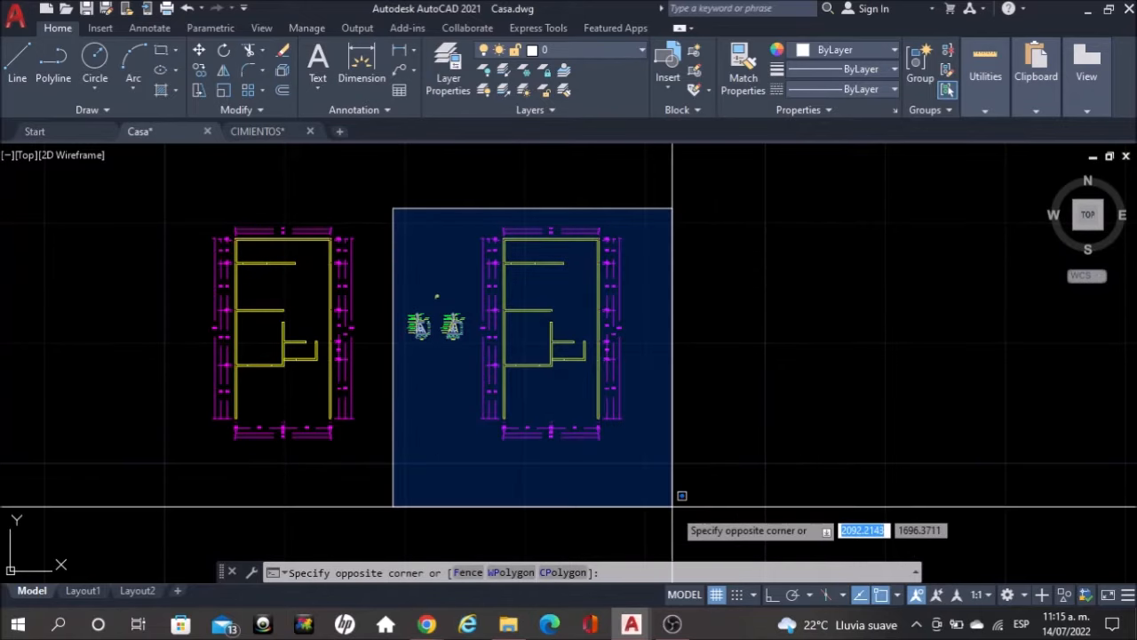
left_click(672, 504)
type("MOVE")
key("Return")
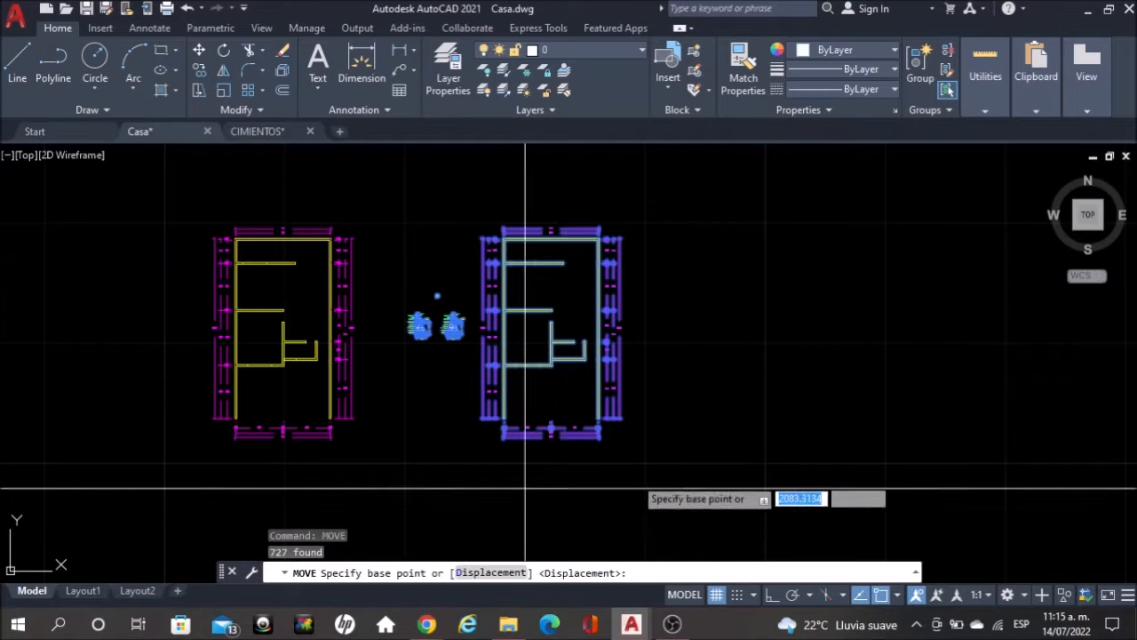
left_click(524, 487)
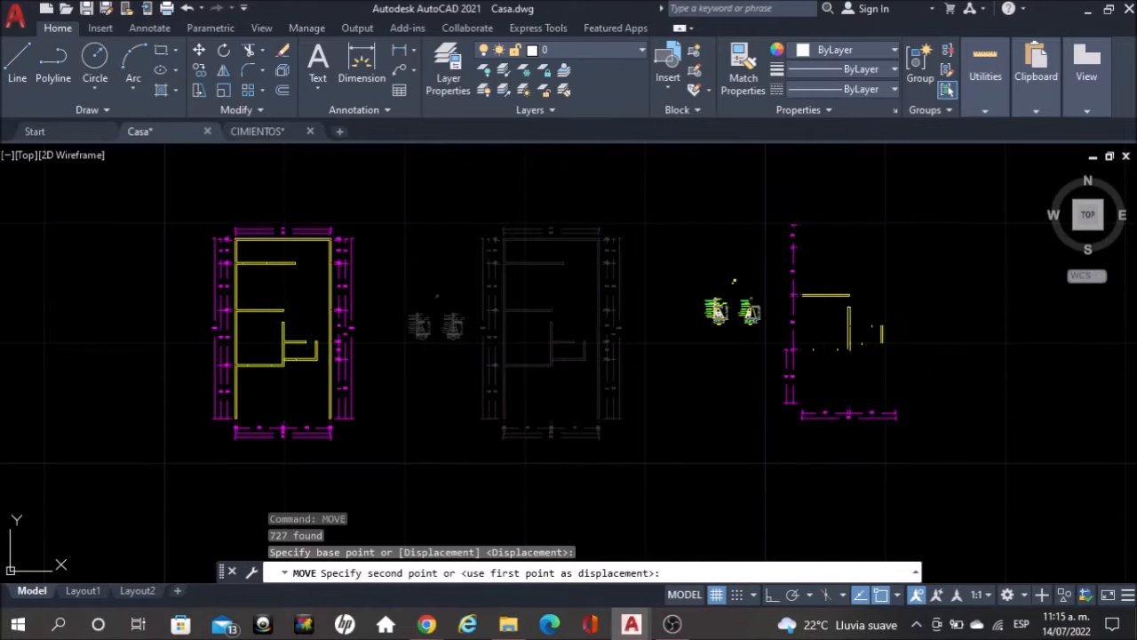
left_click(794, 464)
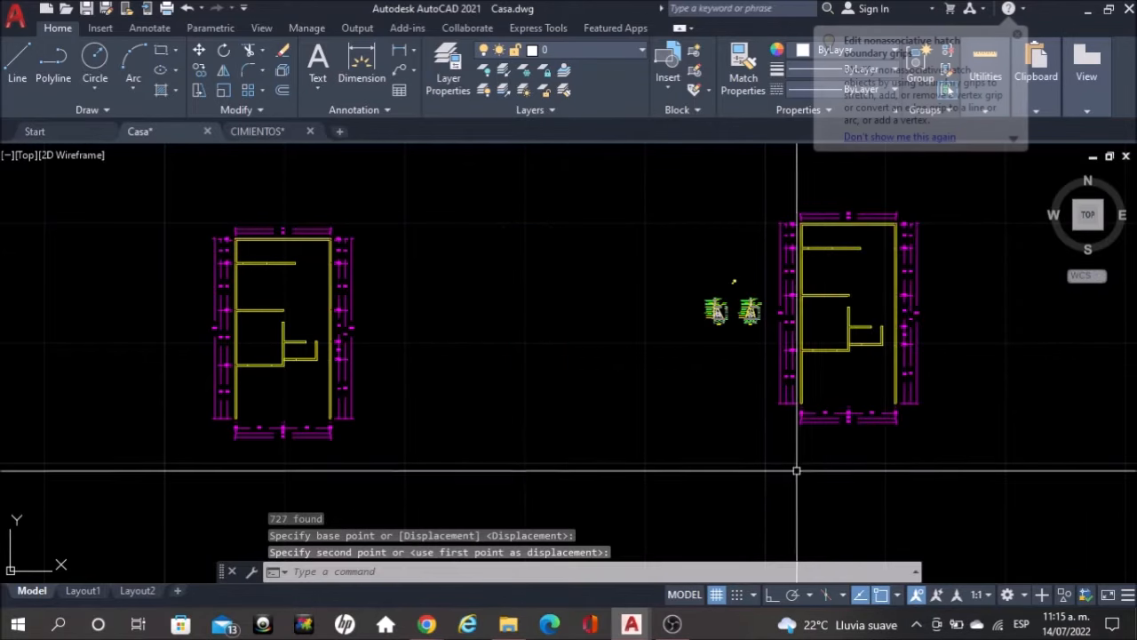
Turn the VENTANAS, TEXTOS, MUEBLES, PUERTAS and HATCH layers back on
left_click(639, 53)
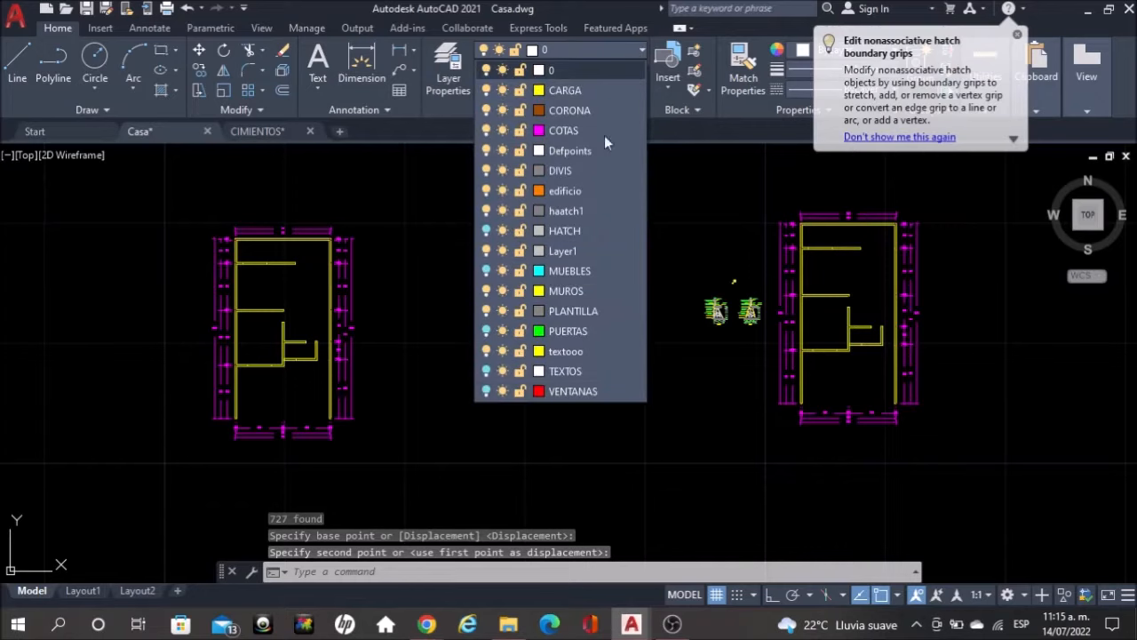
left_click(487, 392)
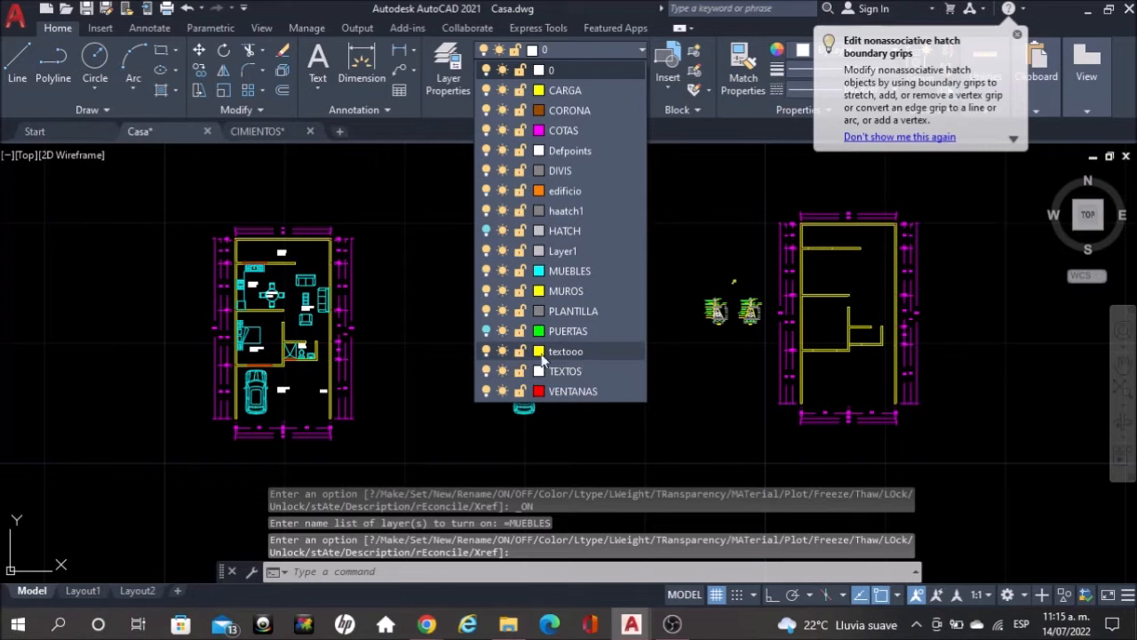
left_click(486, 330)
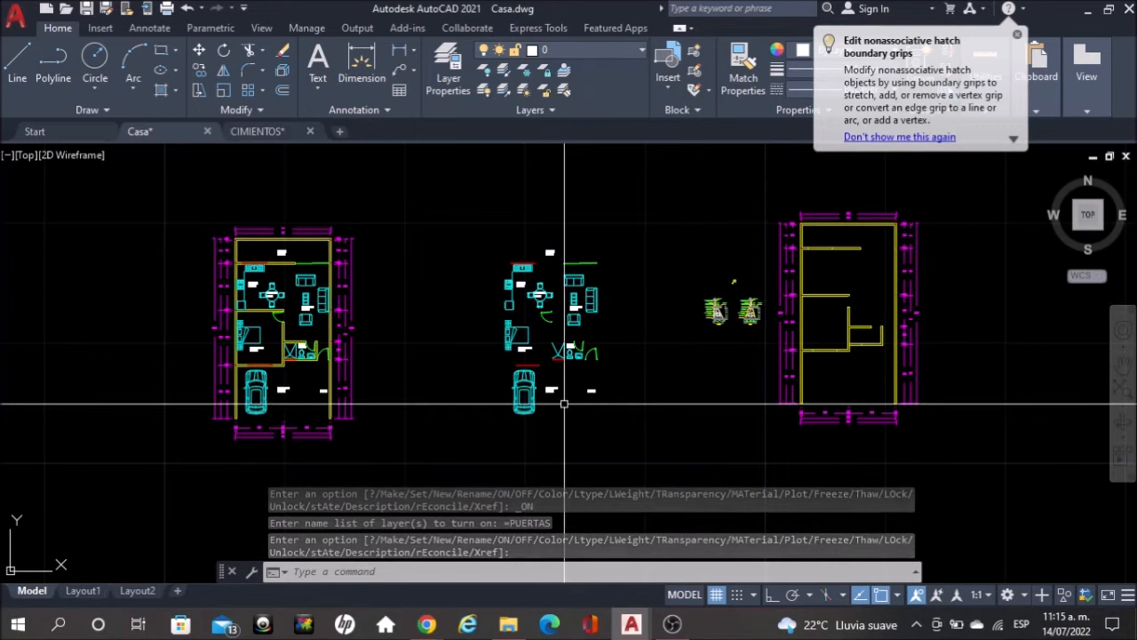
left_click(630, 46)
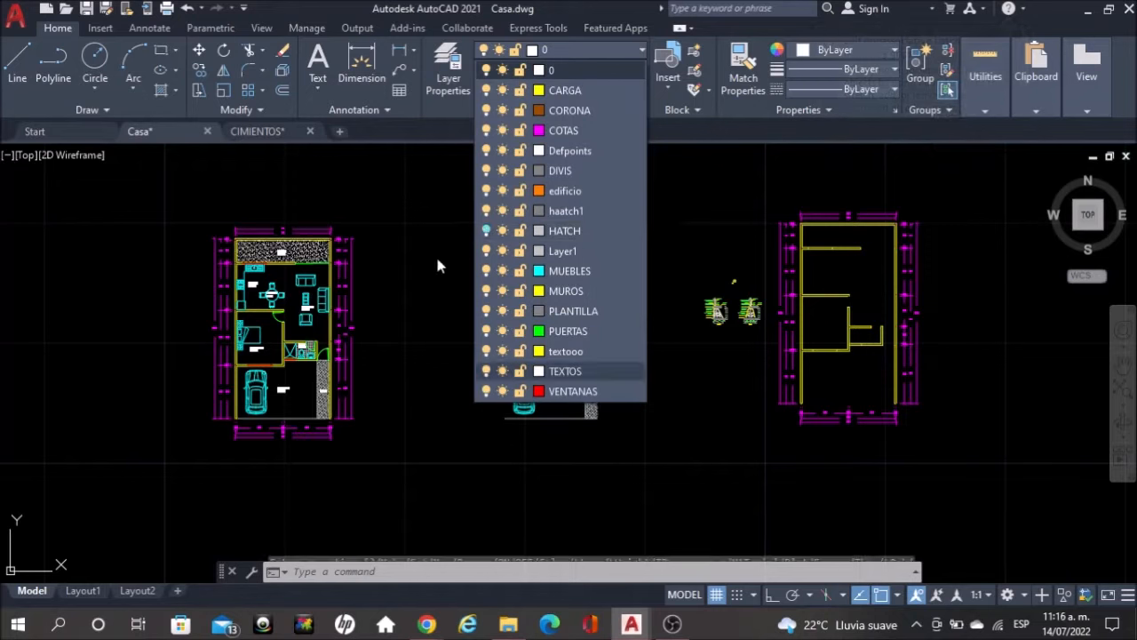
left_click(647, 434)
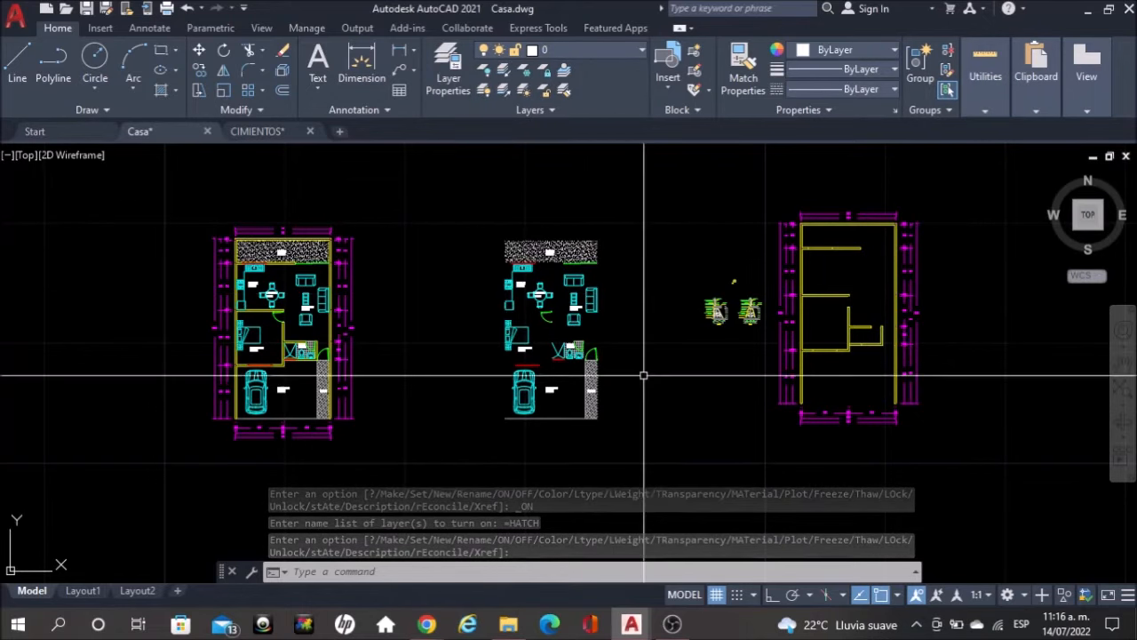
Copy the garage level text from the leftover furniture plan to the empty space below the foundation details
middle_click_drag(642, 376, 592, 353)
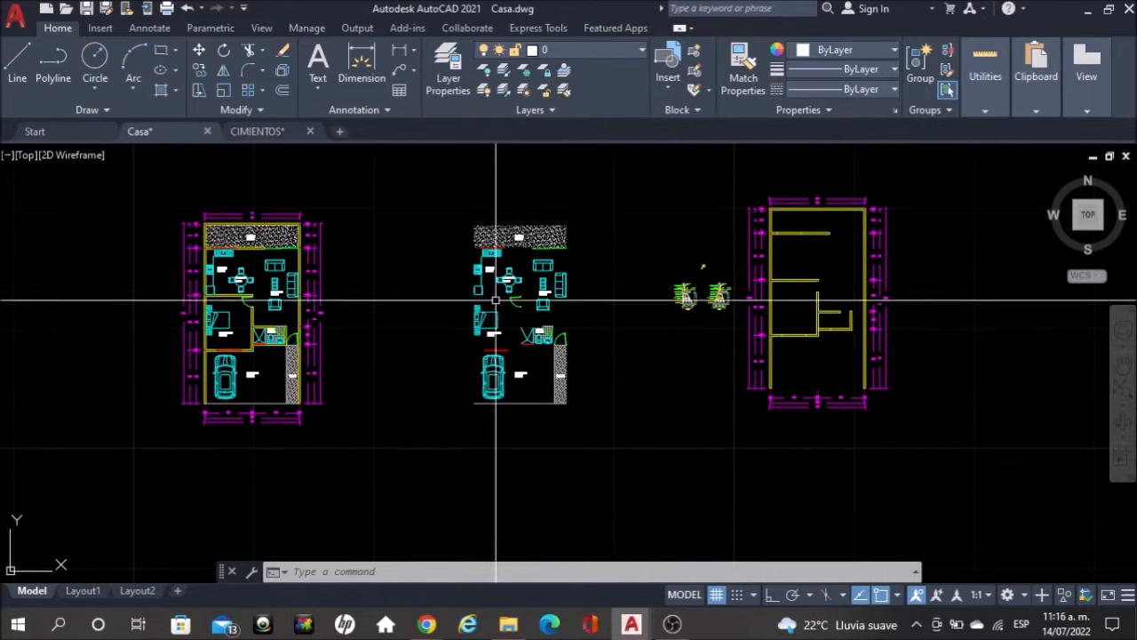
scroll(522, 372, "up", 2)
left_click(514, 376)
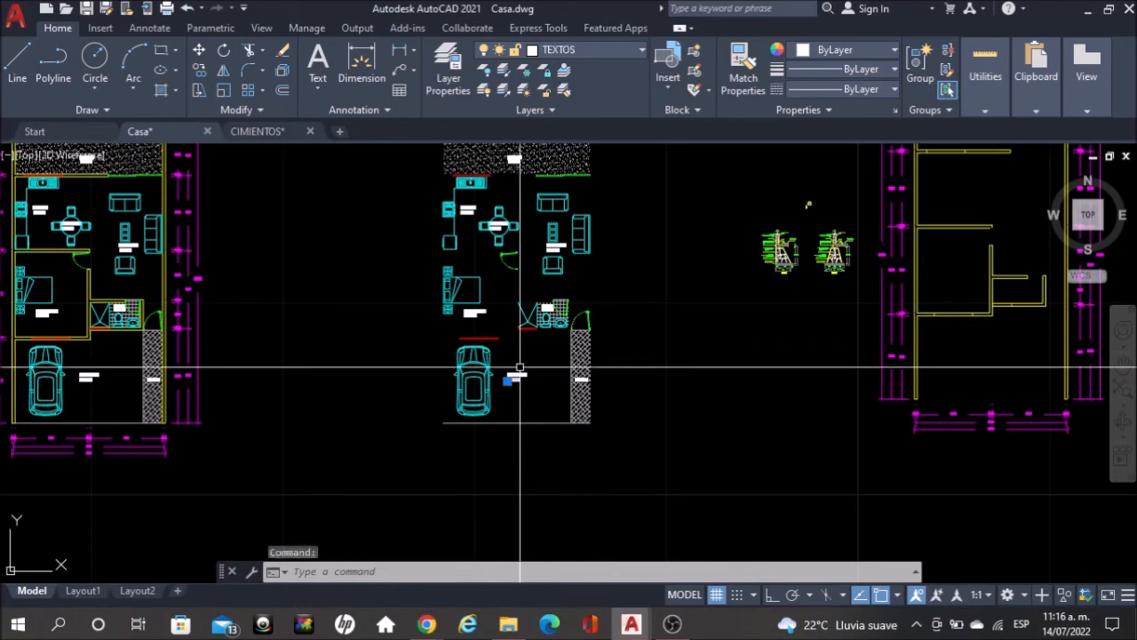
type("co")
key("Return")
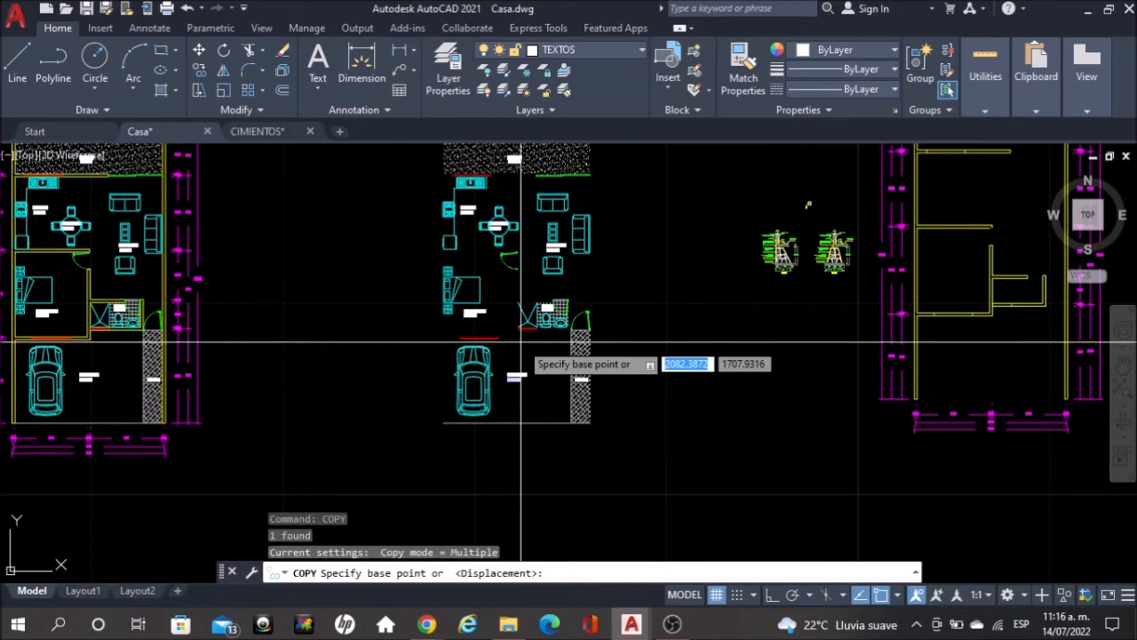
left_click(521, 342)
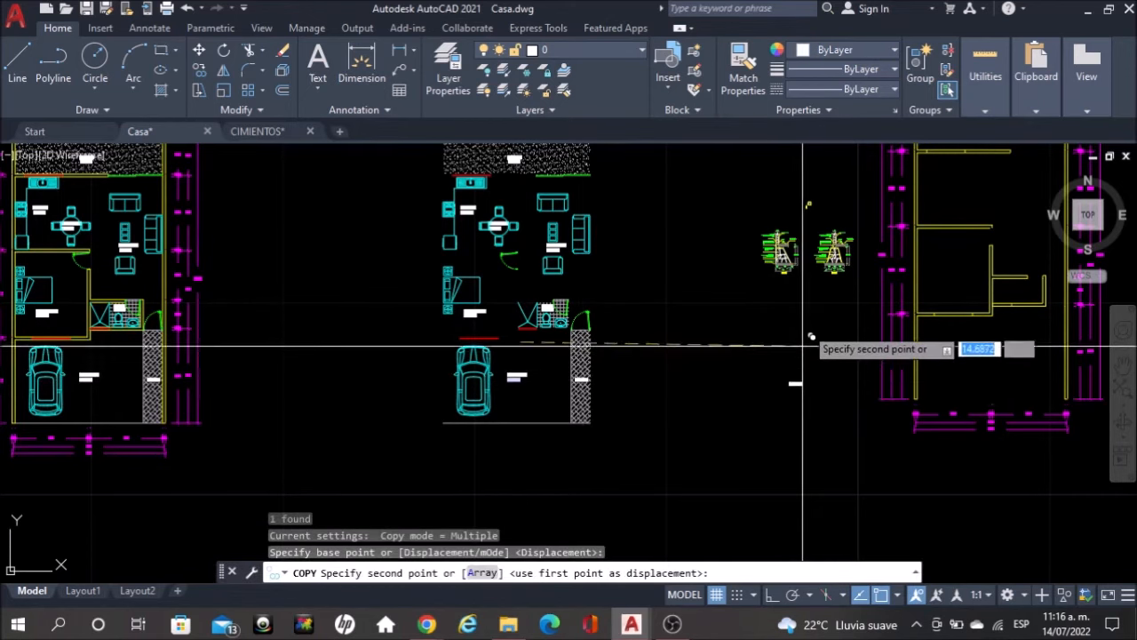
left_click(807, 330)
scroll(688, 387, "down", 2)
key("Escape")
Delete the furniture, doors, windows, hatches and texts left behind at the second plan's original place
left_click(652, 427)
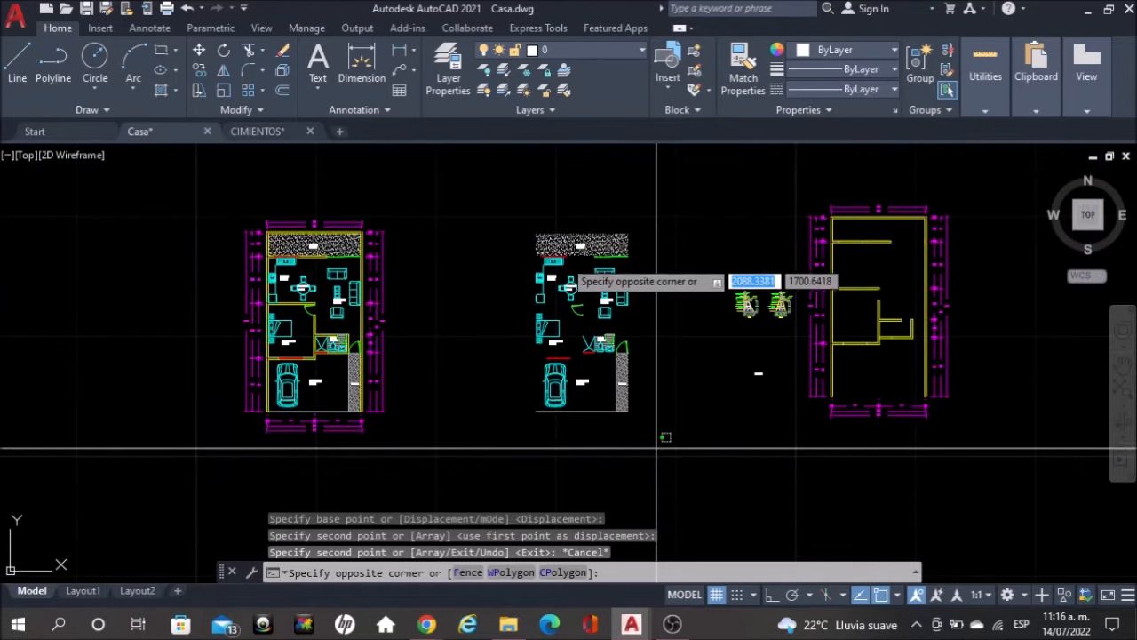
left_click(520, 212)
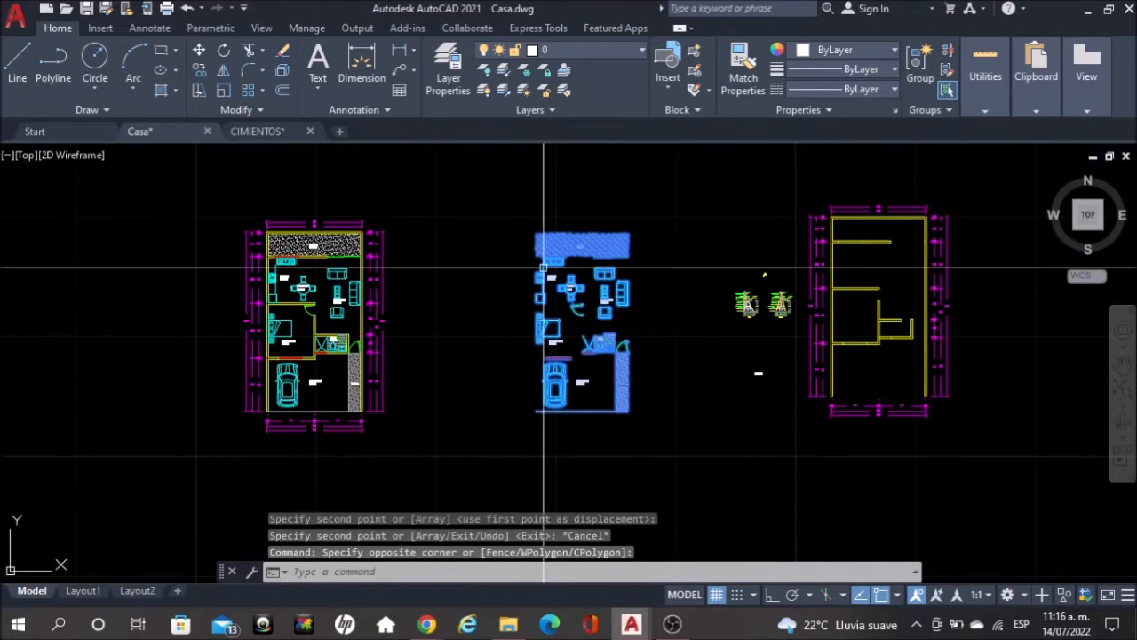
key("Delete")
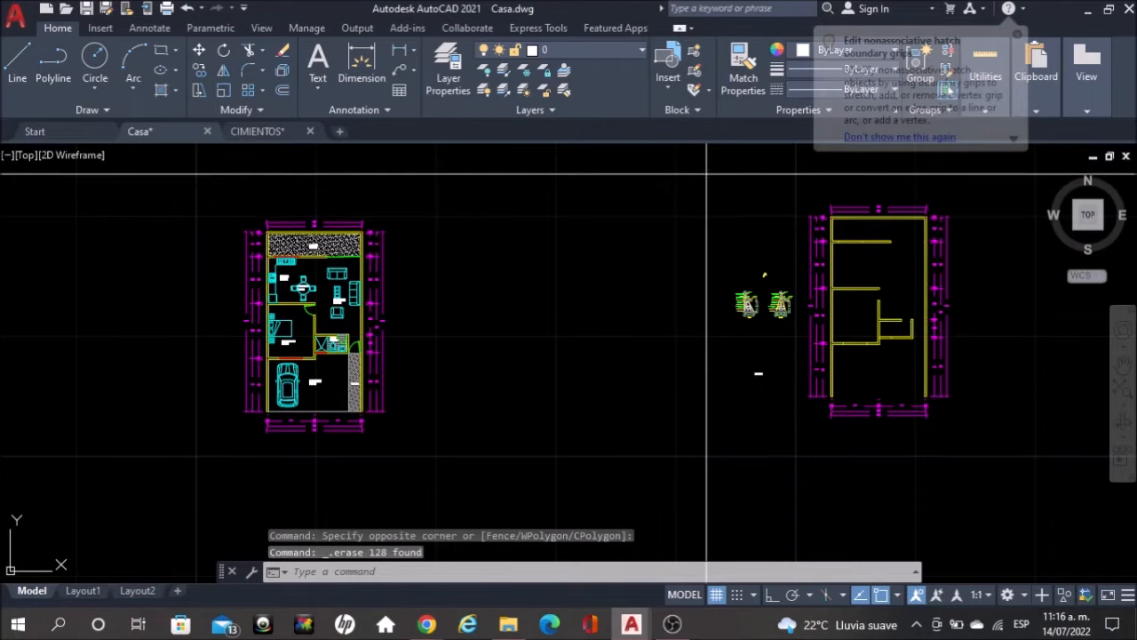
Move the wall plan, its dimensions and the foundation details about 23 units straight left with Ortho on
left_click(705, 171)
type("move")
key("Return")
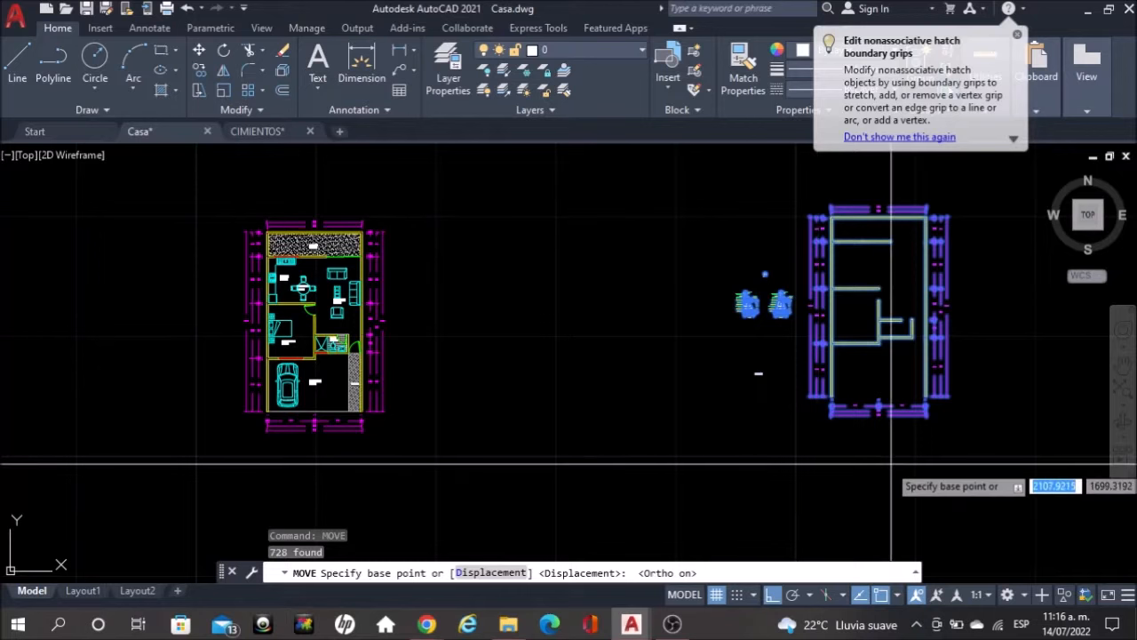
left_click(893, 460)
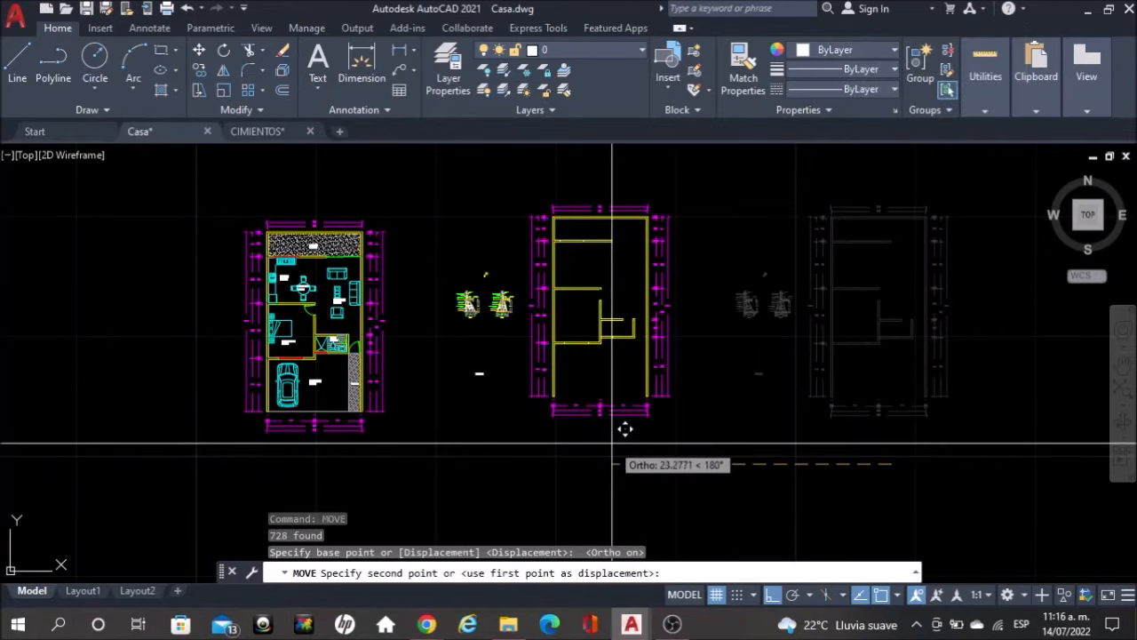
left_click(609, 444)
Examine the CIM-2 foundation section, especially its CD tie beam, in relation to the walls of the cleared plan
scroll(568, 337, "up", 4)
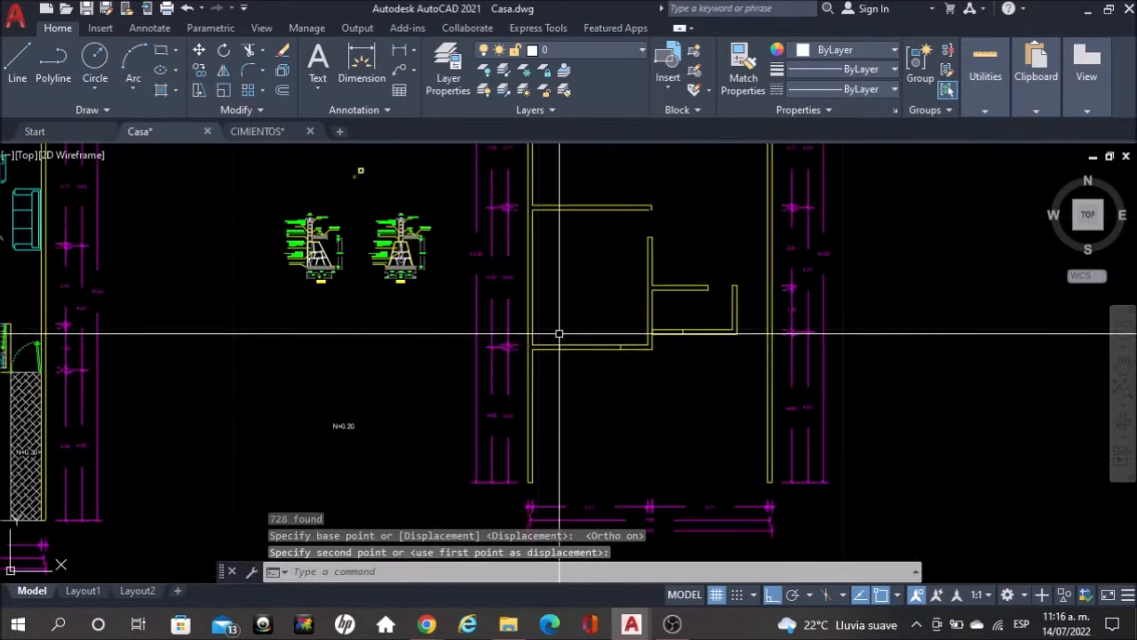
scroll(622, 346, "down", 5)
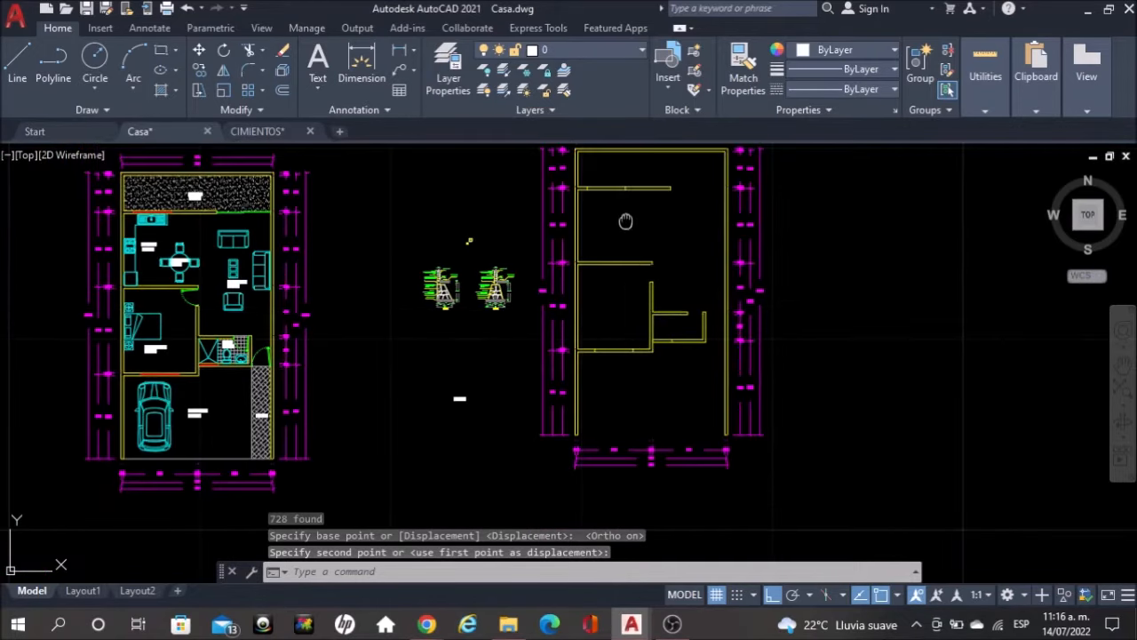
scroll(593, 441, "up", 2)
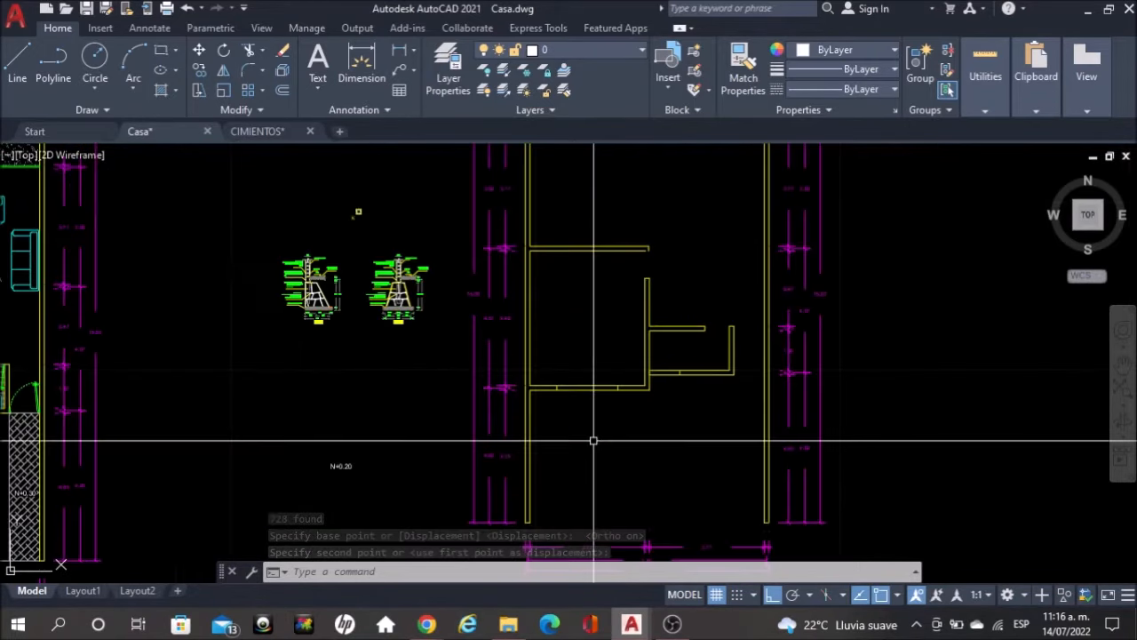
scroll(321, 300, "up", 10)
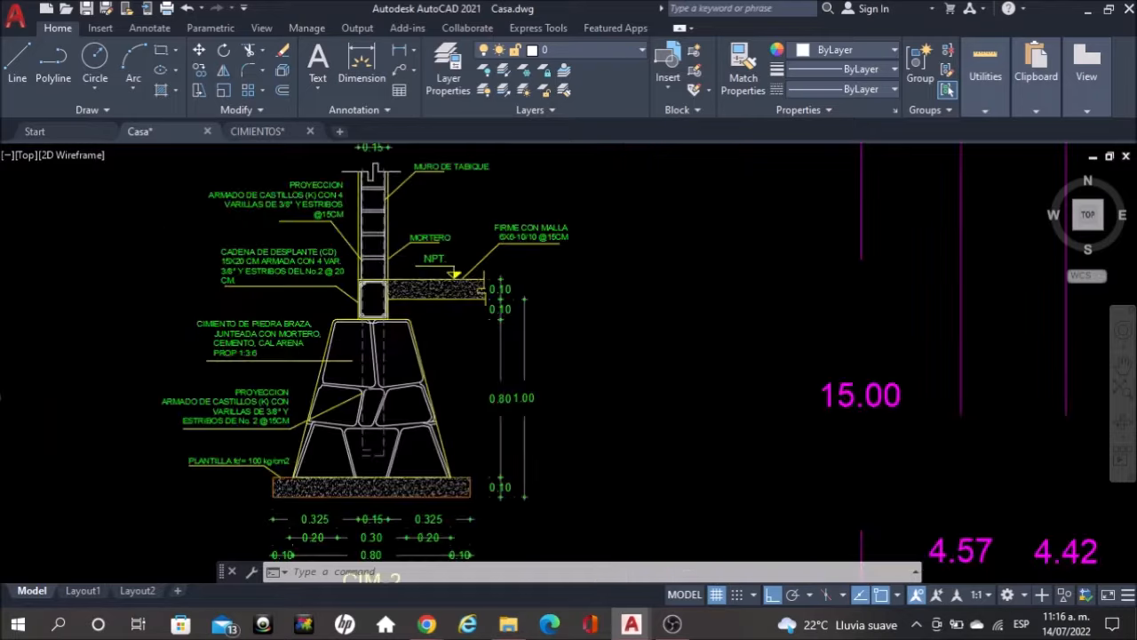
left_click(305, 240)
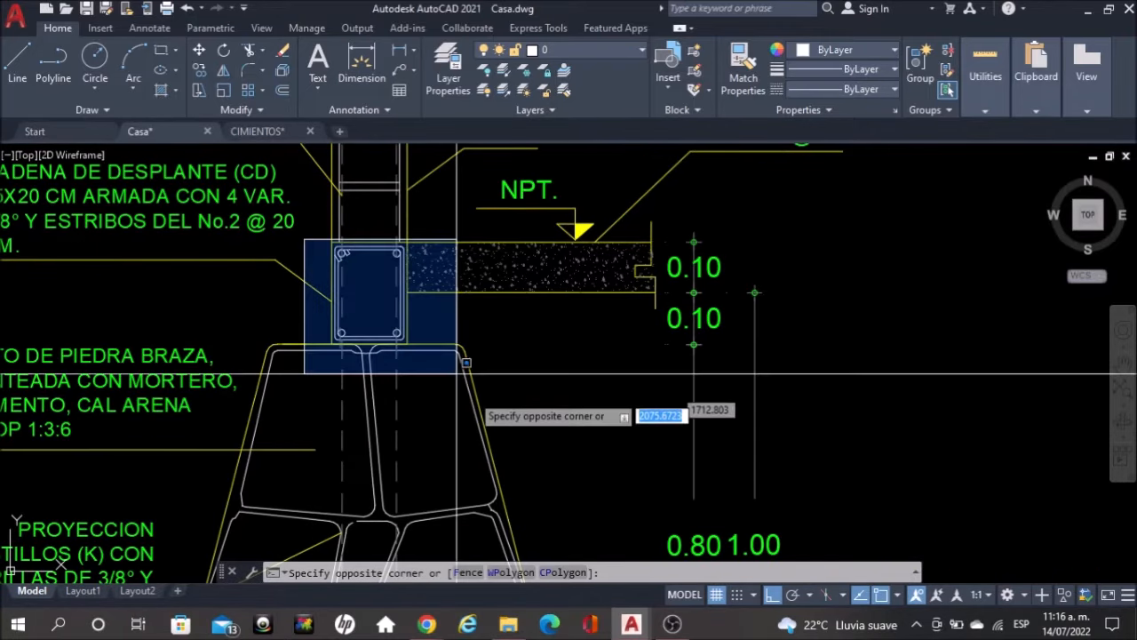
key("Escape")
scroll(484, 389, "down", 10)
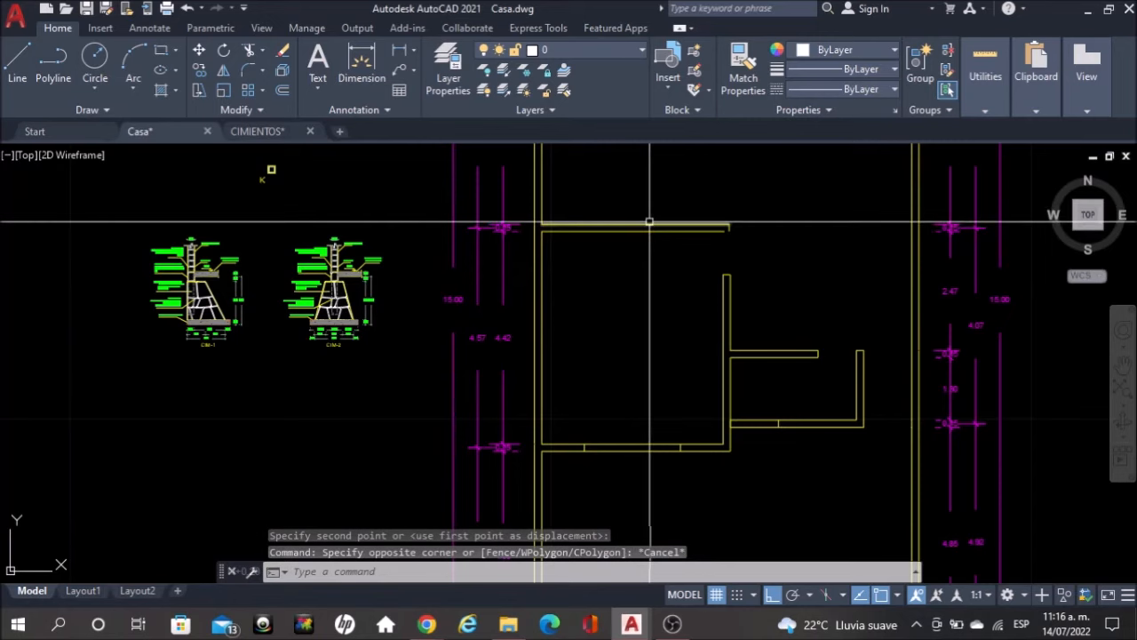
scroll(302, 240, "up", 4)
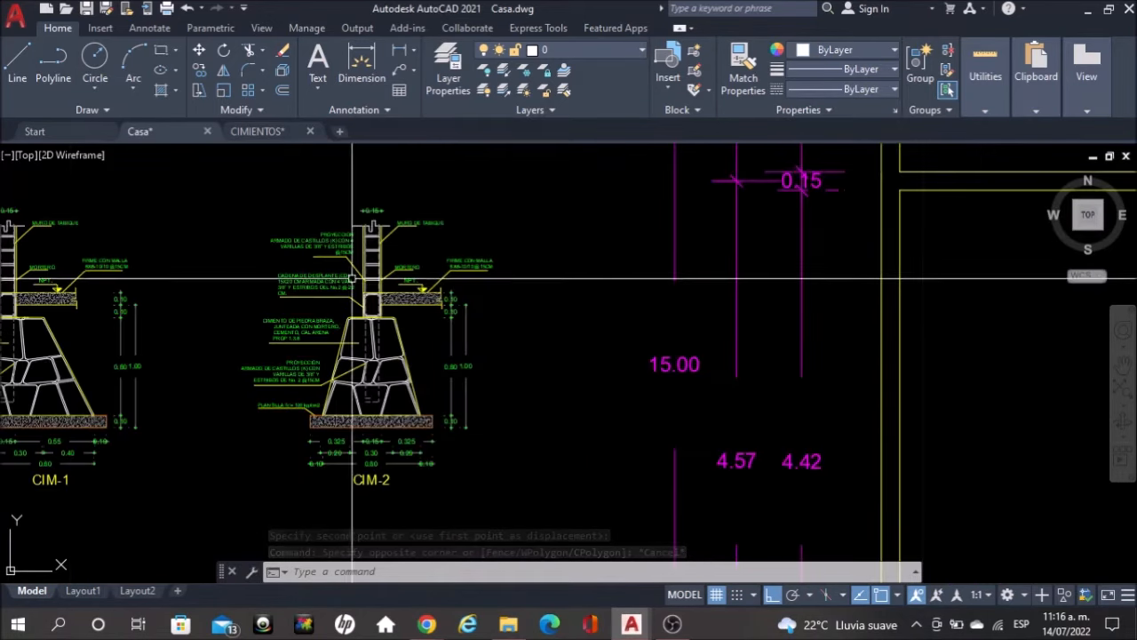
scroll(369, 266, "up", 2)
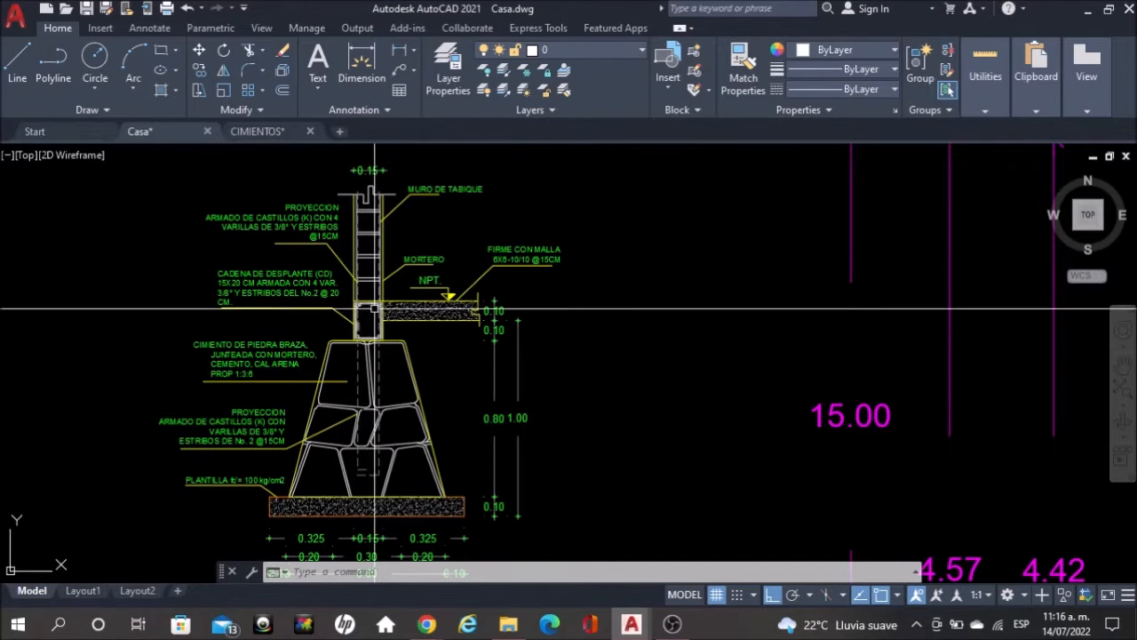
scroll(293, 276, "down", 4)
scroll(293, 274, "down", 4)
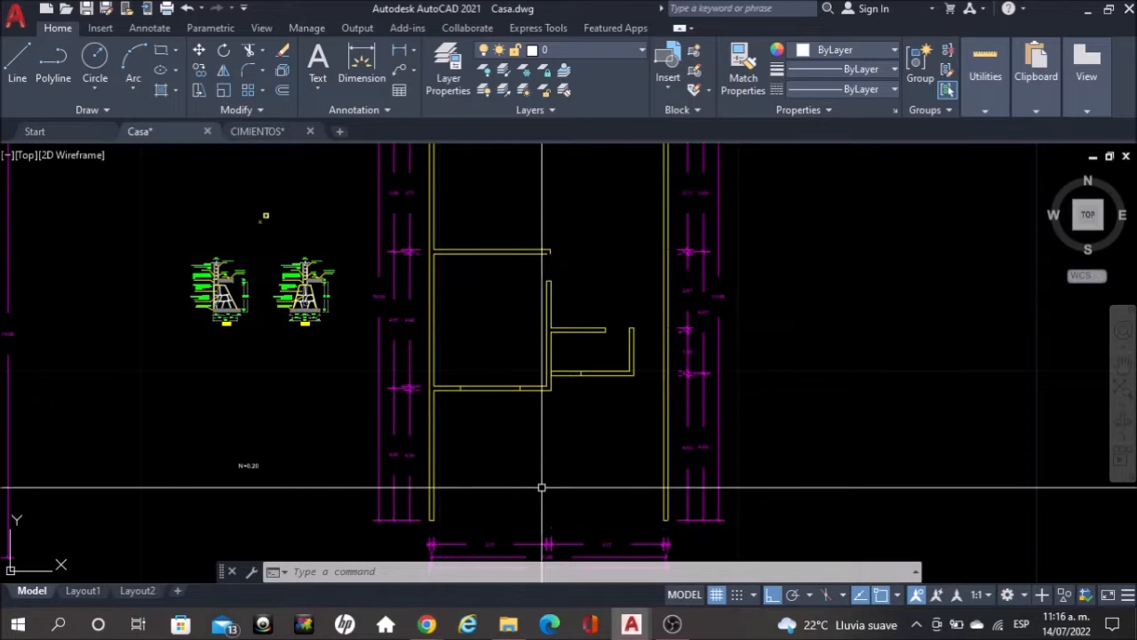
Delete the leftover window jamb lines inside the large room's lower wall and the adjoining small room's lower wall
scroll(551, 475, "up", 4)
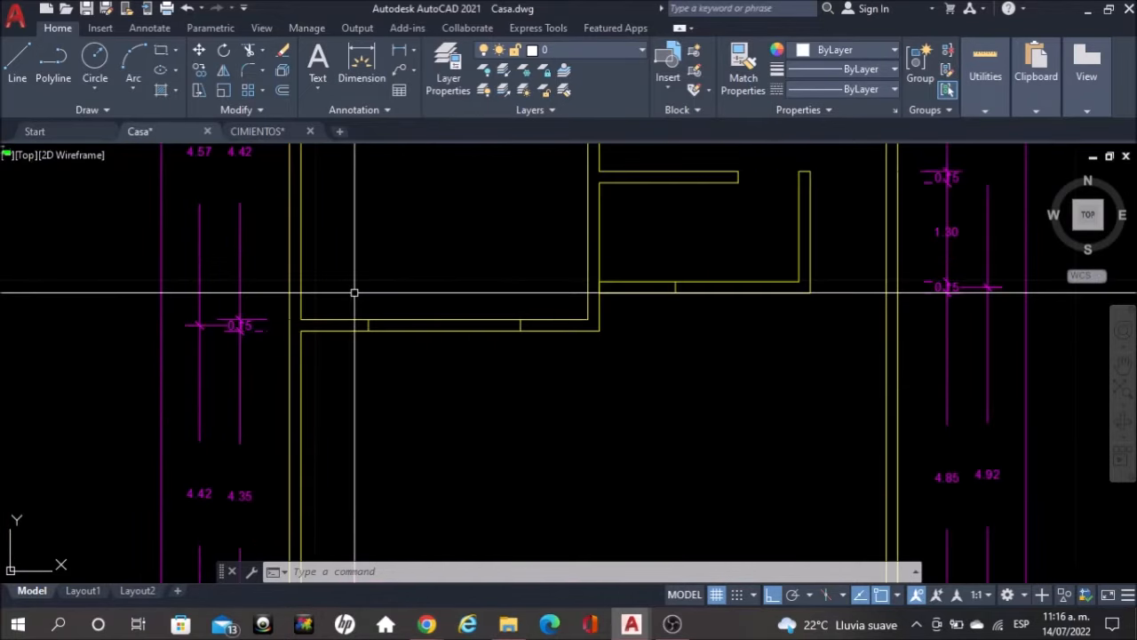
left_click(354, 292)
left_click(556, 426)
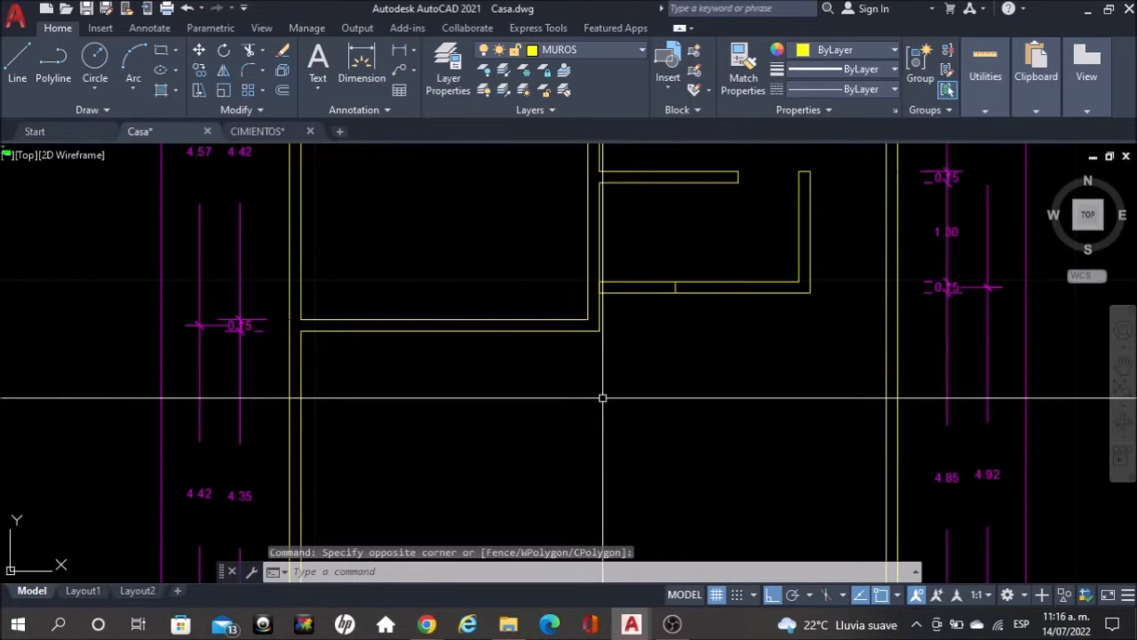
key("Delete")
left_click(660, 263)
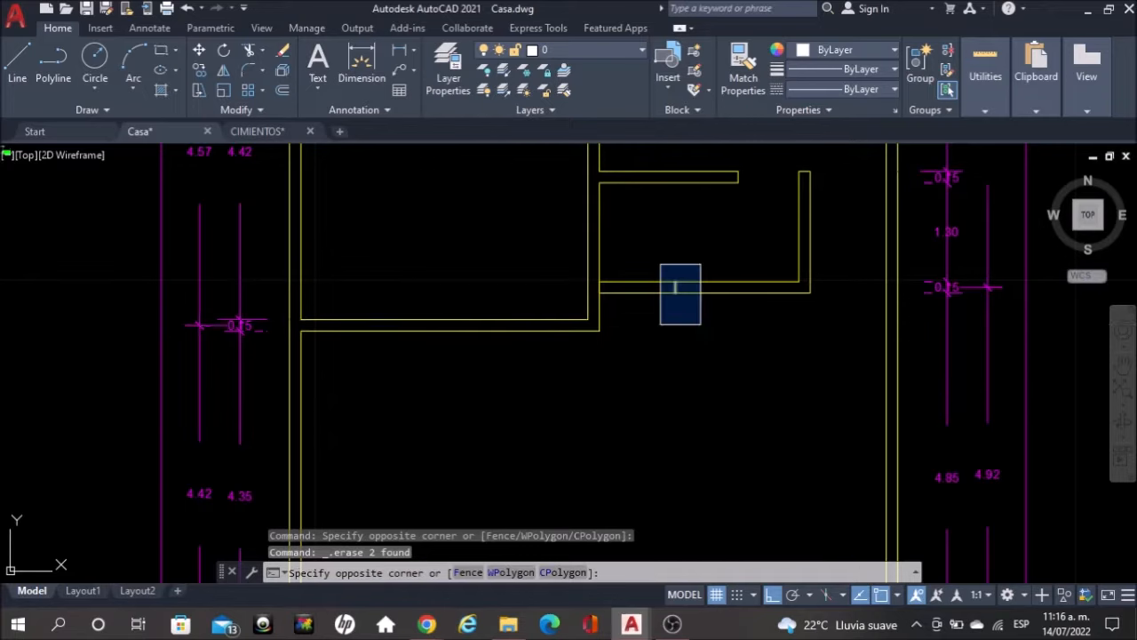
left_click(698, 319)
key("Delete")
Erase the central vertical wall's end cap and fillet the inner wall lines at radius 0 to close the large room's upper-right corner
mouse_move(687, 223)
middle_mouse_down()
mouse_move(685, 317)
mouse_move(613, 560)
middle_mouse_up()
scroll(537, 345, "up", 2)
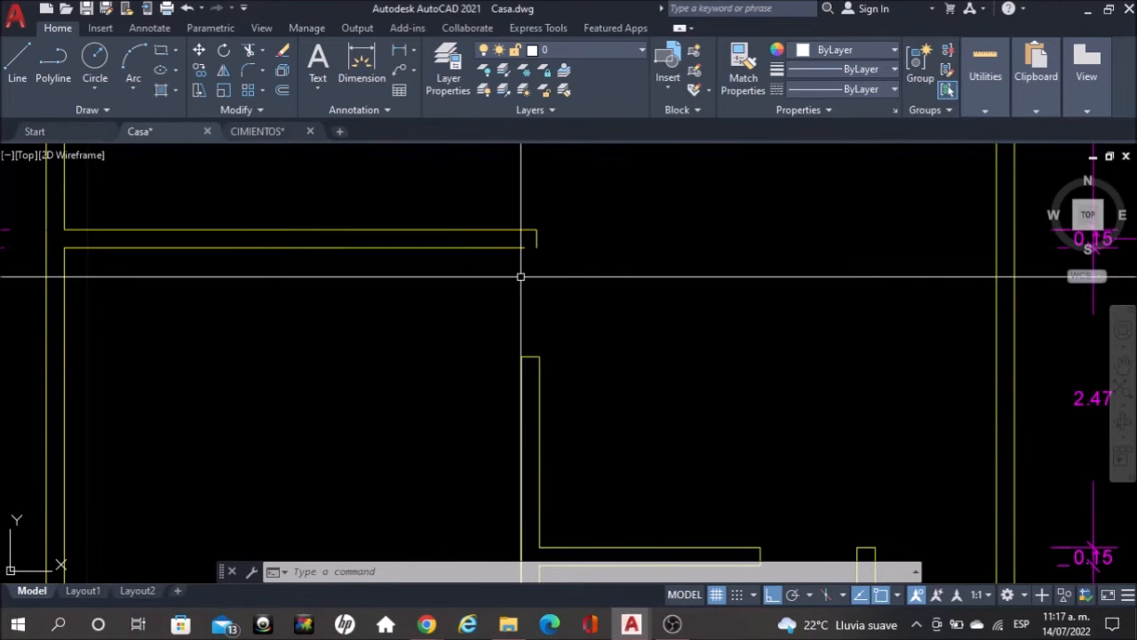
scroll(536, 338, "up", 3)
scroll(529, 398, "down", 2)
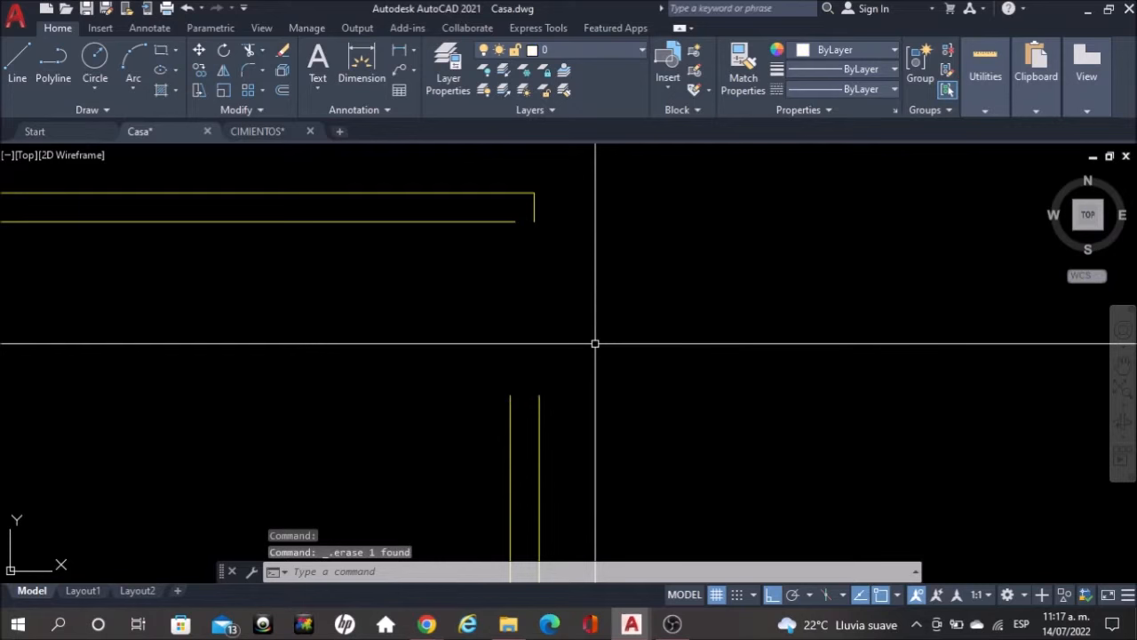
type("f")
key("Return")
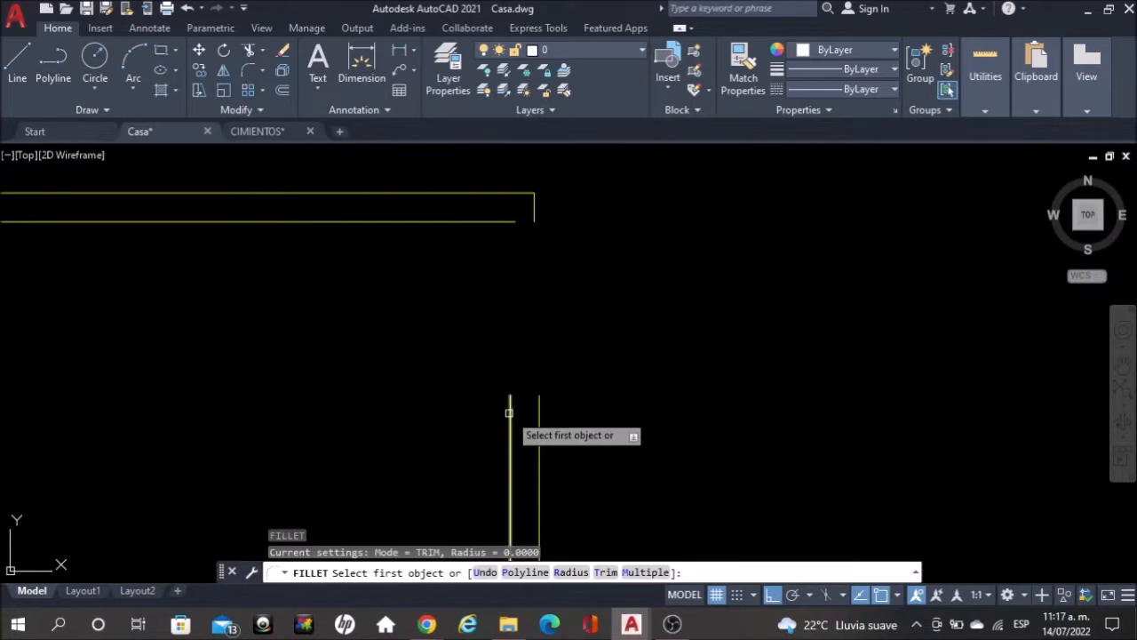
left_click(509, 412)
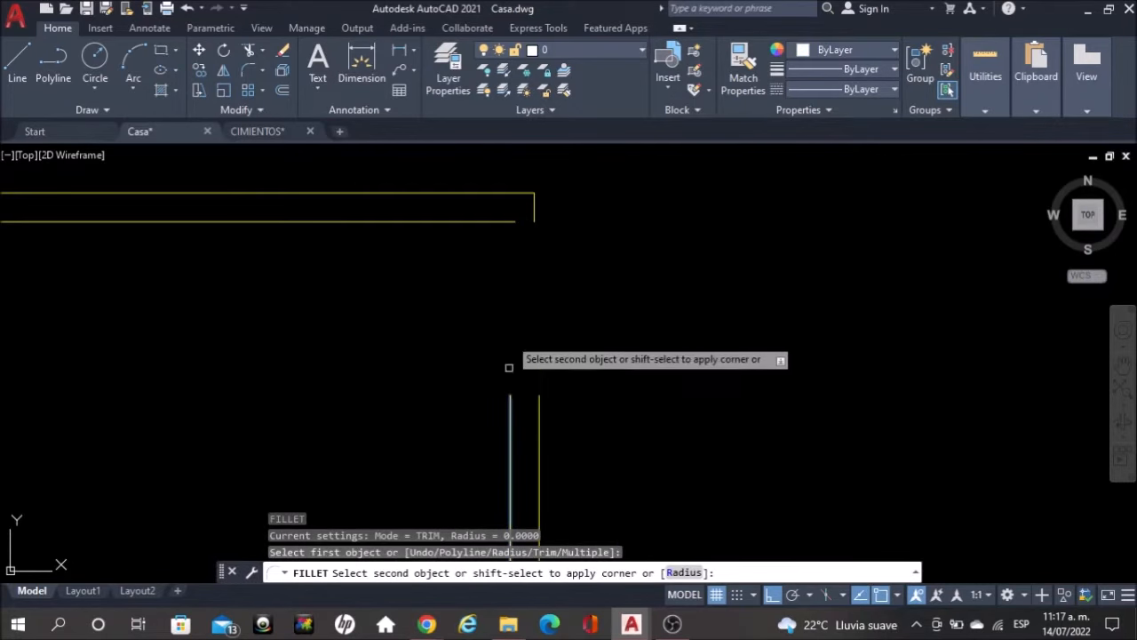
left_click(509, 224)
key("Escape")
Erase the horizontal wall's short end line and fillet the outer wall lines at radius 0 at the same corner
left_click(534, 213)
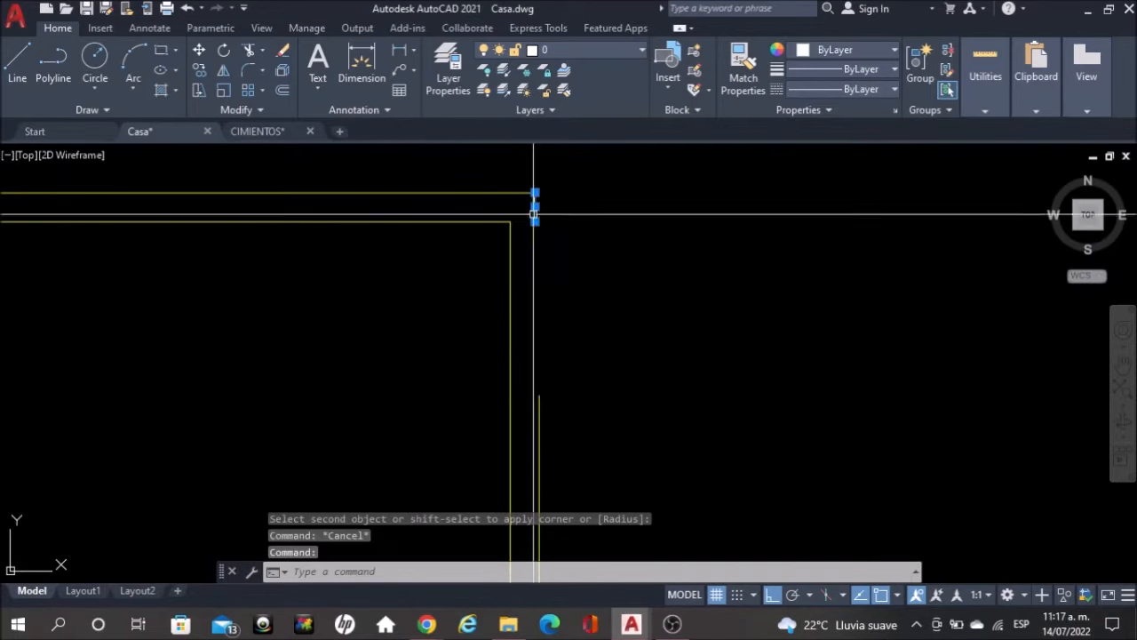
key("Delete")
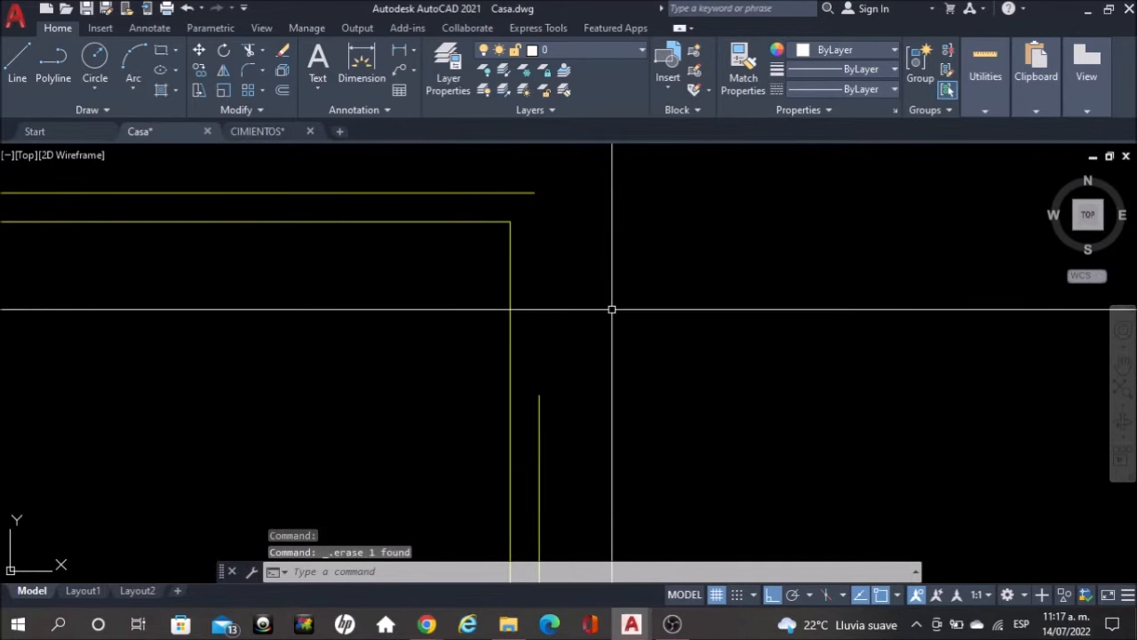
type("F")
key("Return")
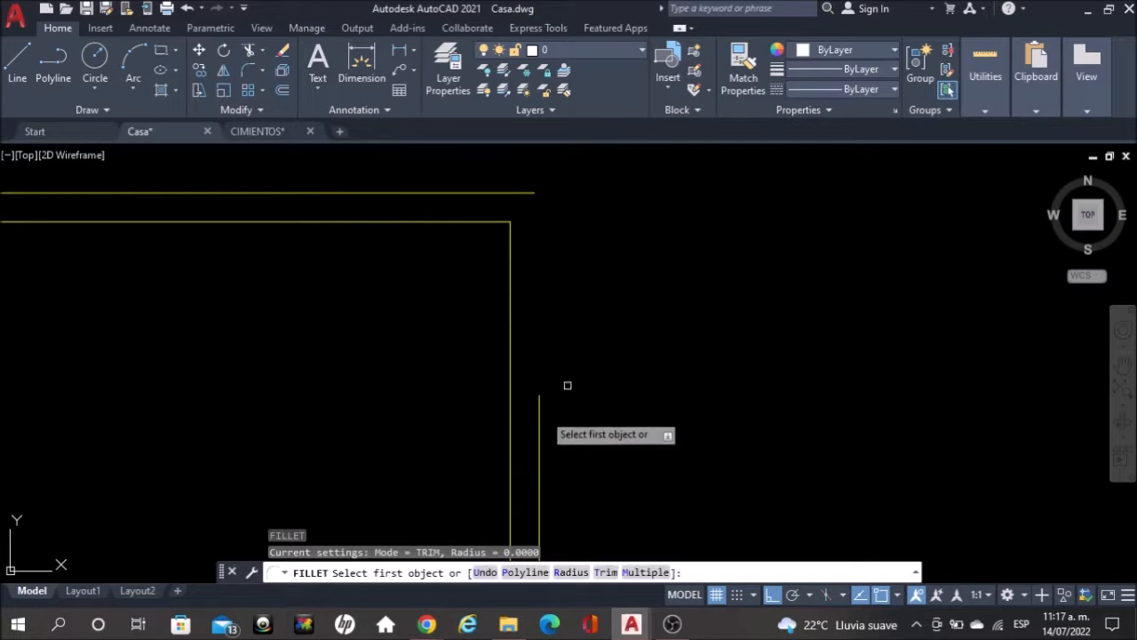
left_click(538, 410)
left_click(533, 194)
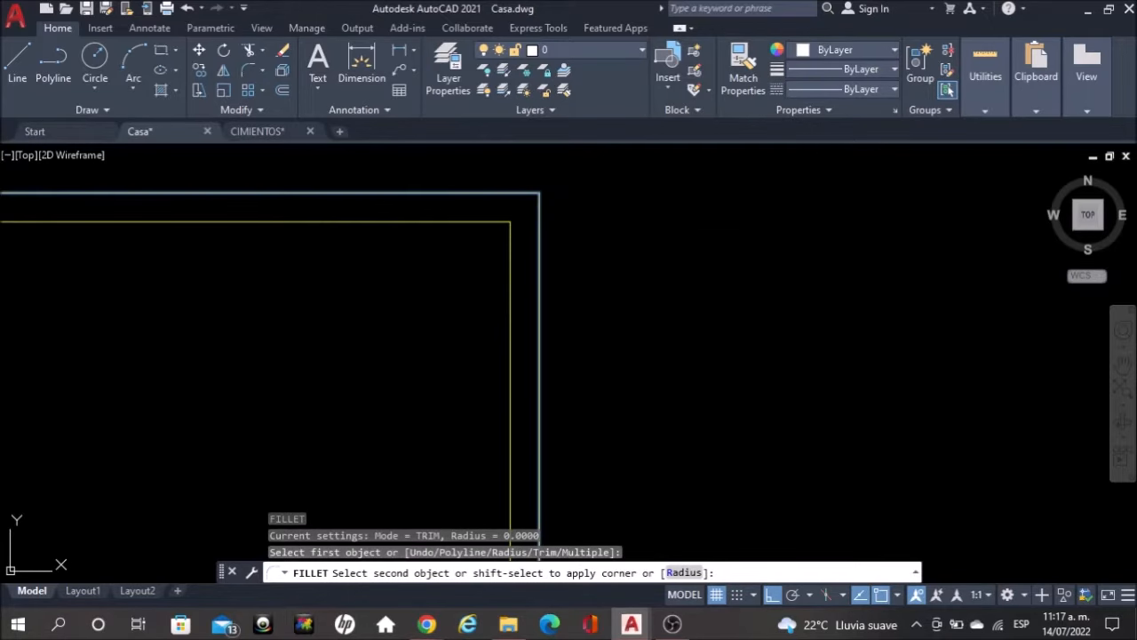
scroll(573, 289, "down", 6)
key("Escape")
Erase both wall end caps beside the door opening at the small room's upper-right corner
scroll(714, 454, "up", 4)
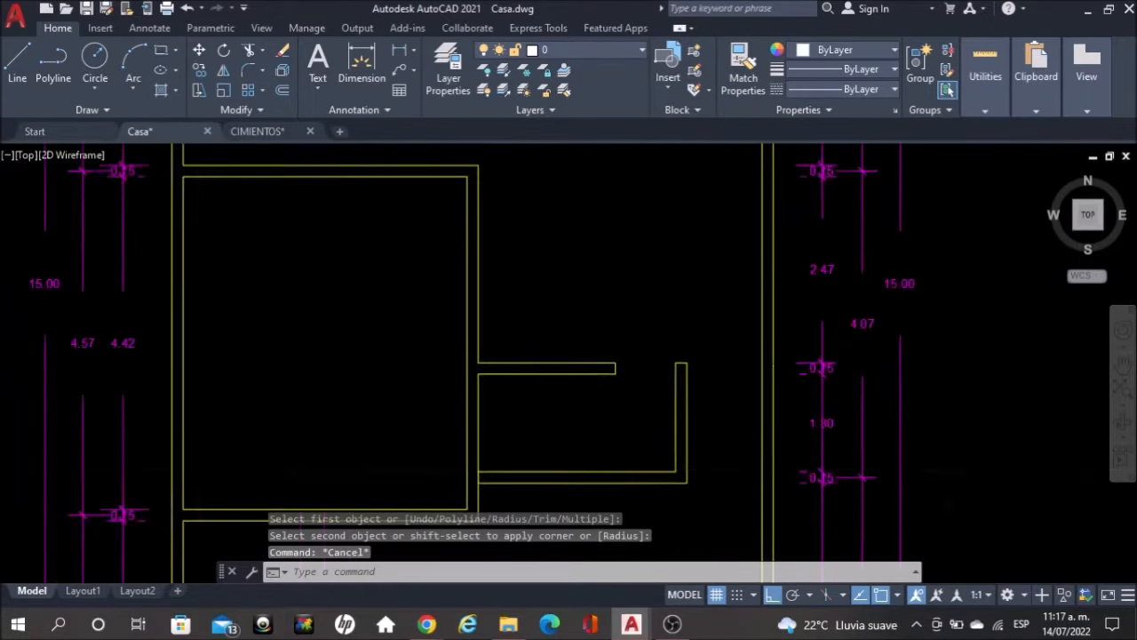
scroll(625, 345, "up", 4)
left_click(790, 325)
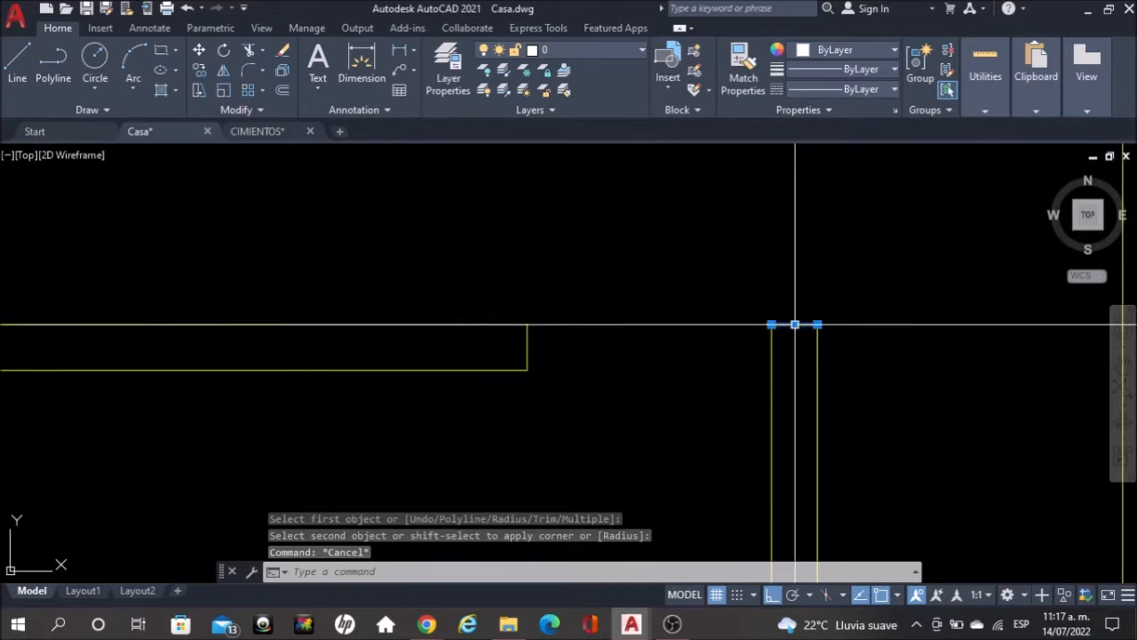
left_click(526, 348)
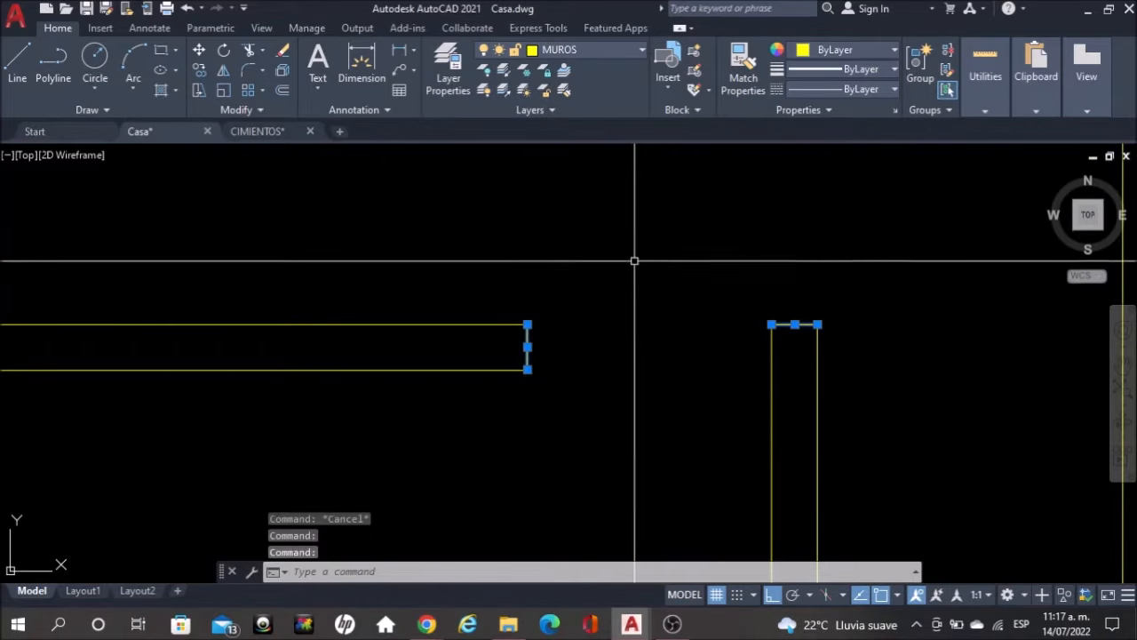
key("Delete")
Fillet the small room's inner wall lines at radius 0 and erase the leftover stub above the corner
type("F")
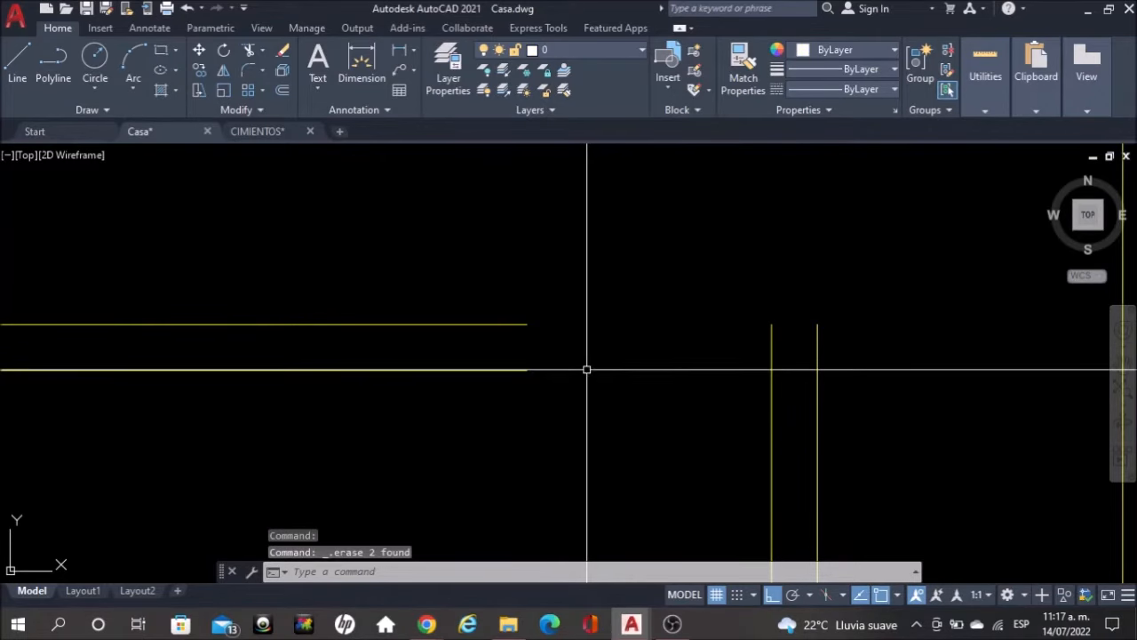
key("Return")
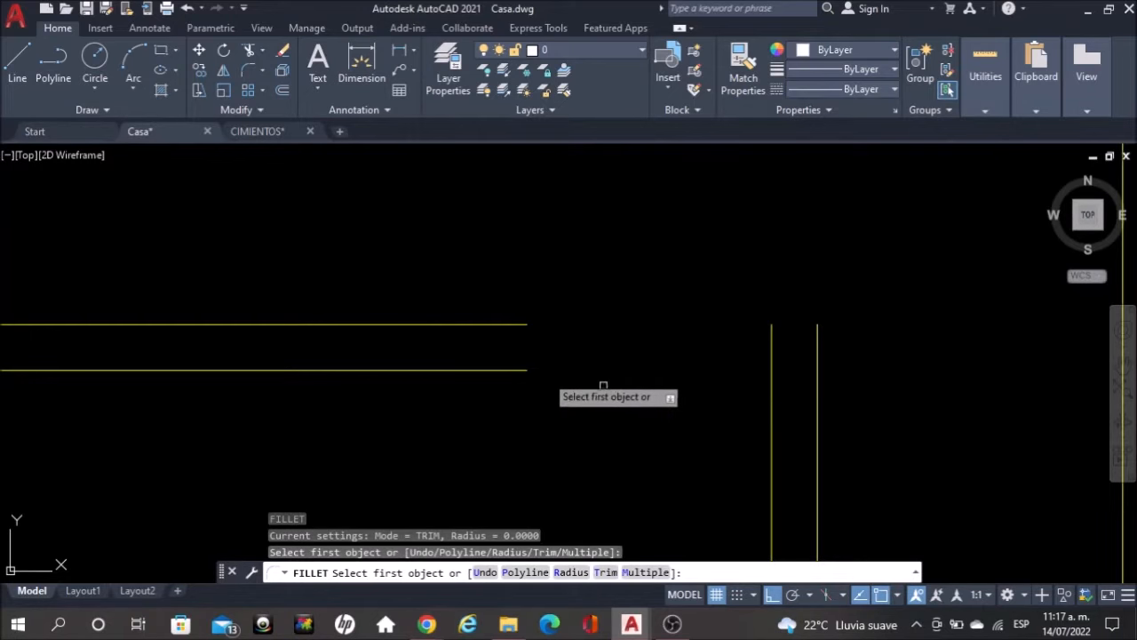
left_click(513, 371)
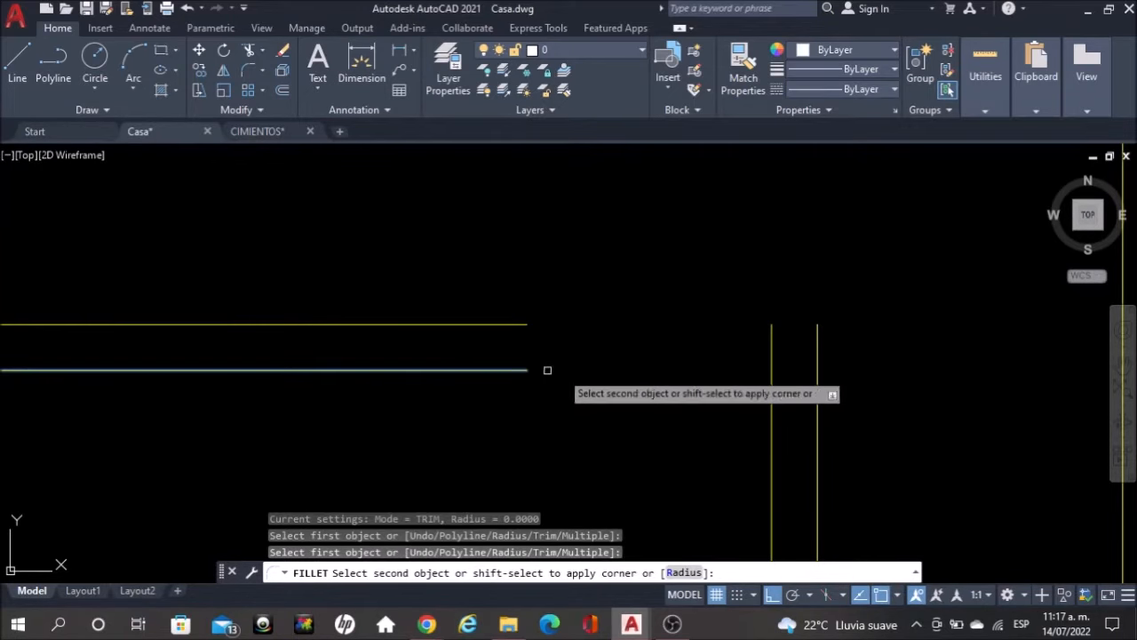
left_click(770, 366)
left_click(771, 345)
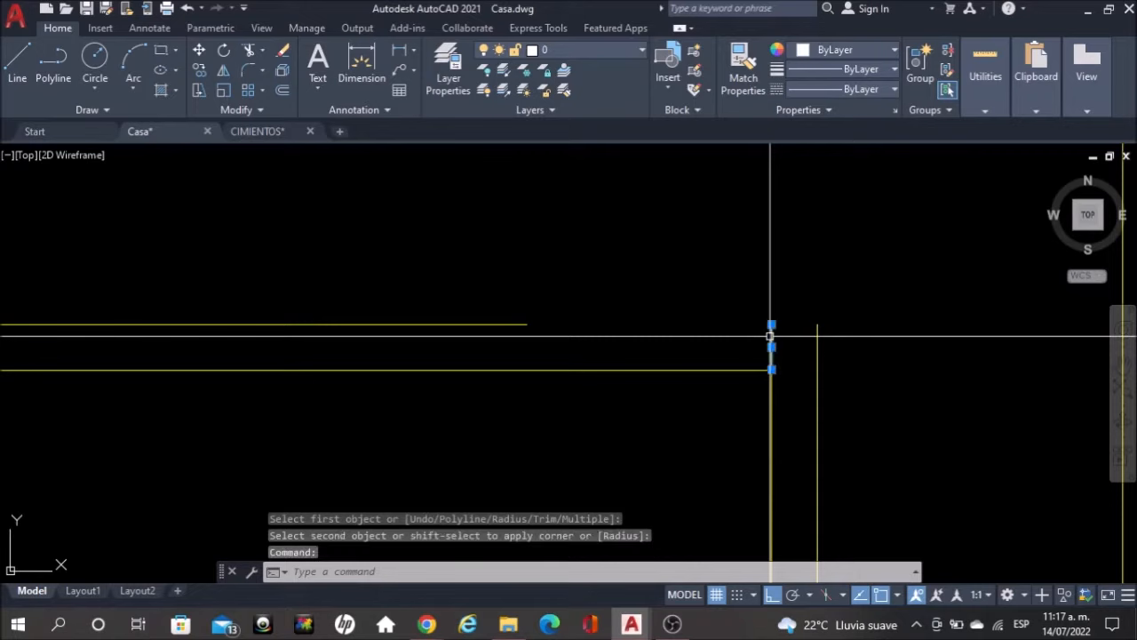
key("Delete")
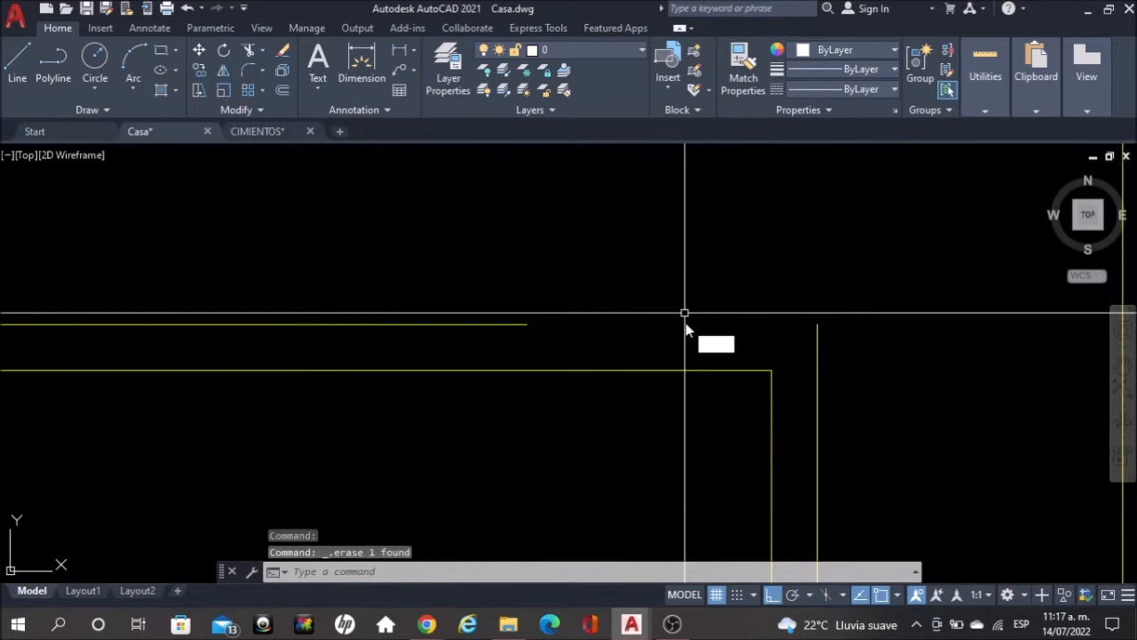
Fillet the small room's outer wall lines at radius 0 to close its upper-right corner
type("f")
key("Return")
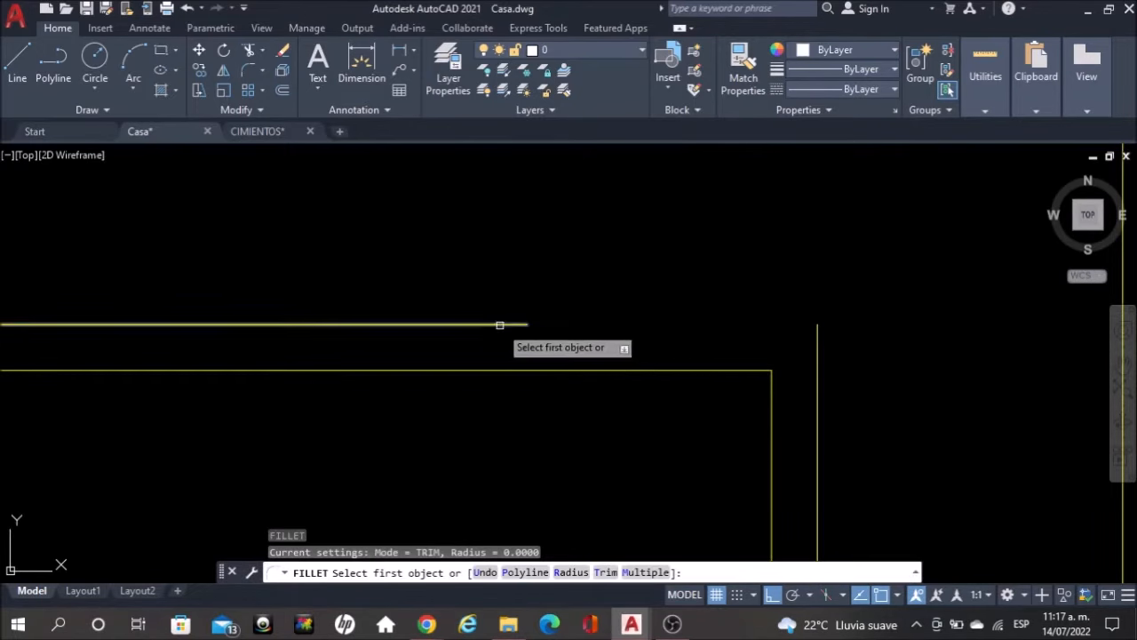
left_click(500, 325)
key("Escape")
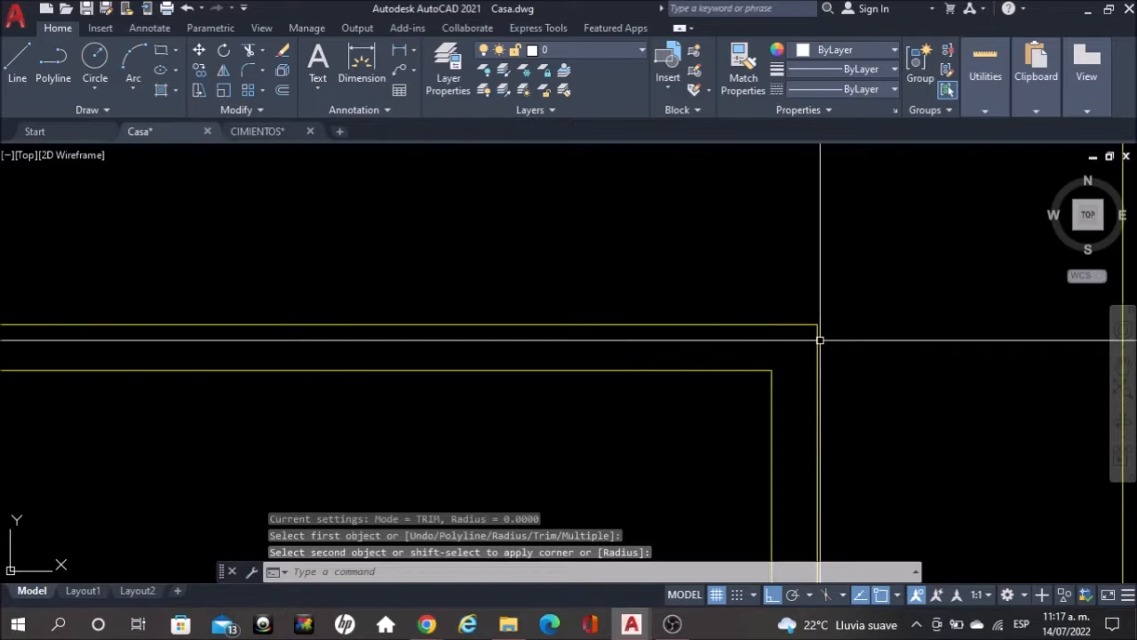
Trim the vertical wall line crossing the junction between the small room's lower wall and the large room's wall
scroll(682, 298, "down", 5)
scroll(634, 411, "down", 2)
scroll(596, 376, "up", 6)
type("TR")
key("Return")
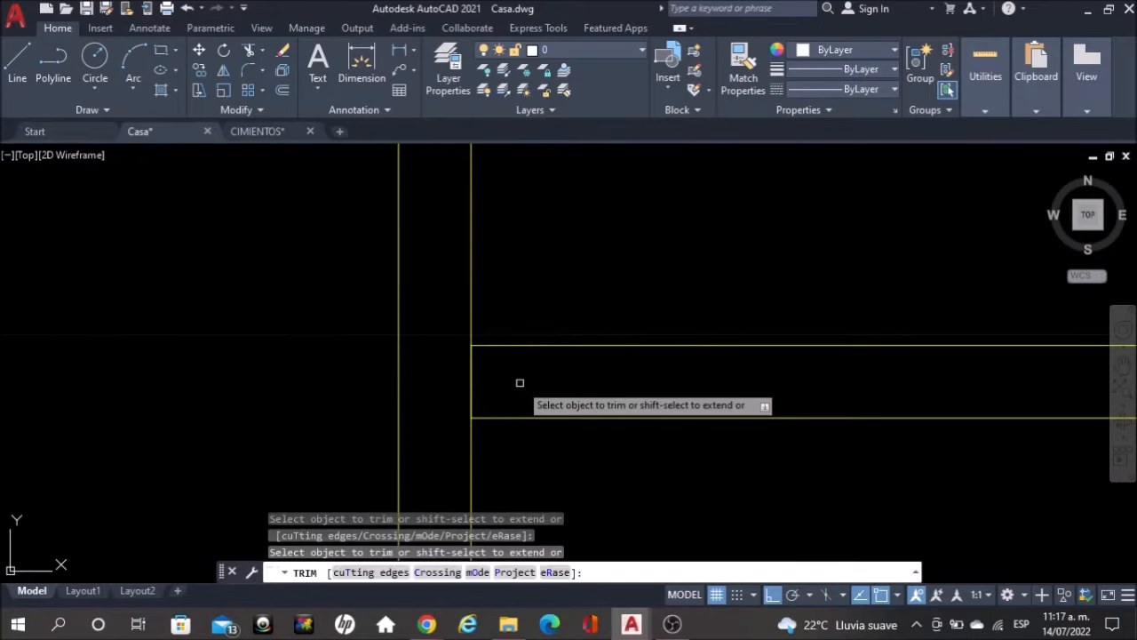
left_click(535, 378)
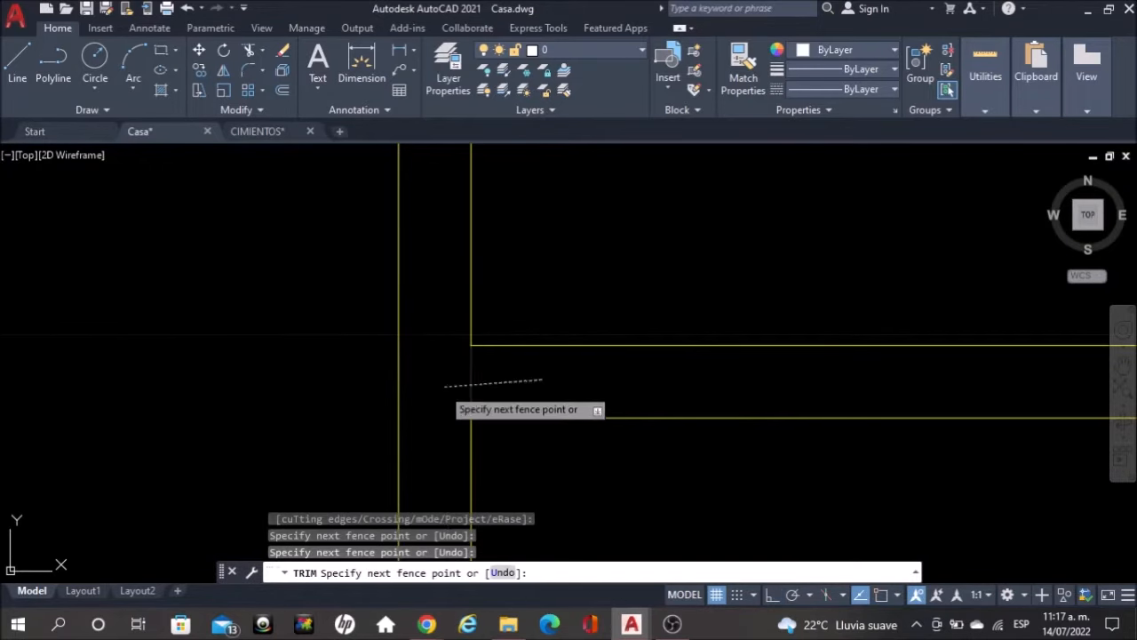
left_click(441, 384)
key("Return")
key("Escape")
Delete the two leftover jamb lines inside the horizontal wall near the plan's upper end
scroll(609, 302, "down", 2)
scroll(639, 265, "down", 3)
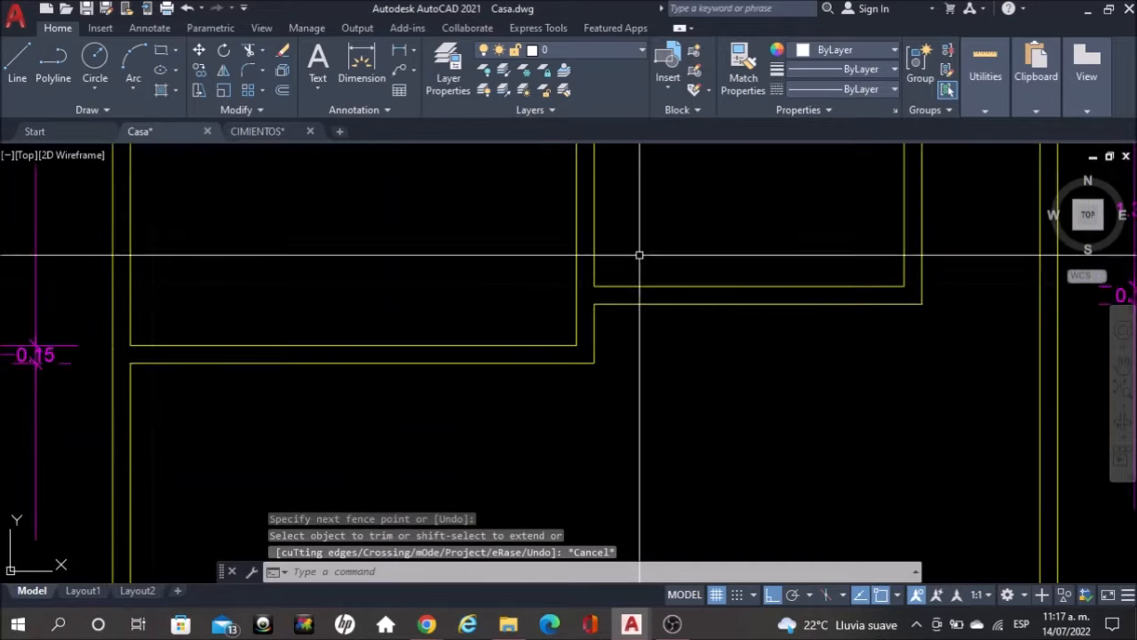
scroll(637, 294, "down", 5)
middle_click_drag(644, 251, 629, 427)
scroll(569, 204, "up", 6)
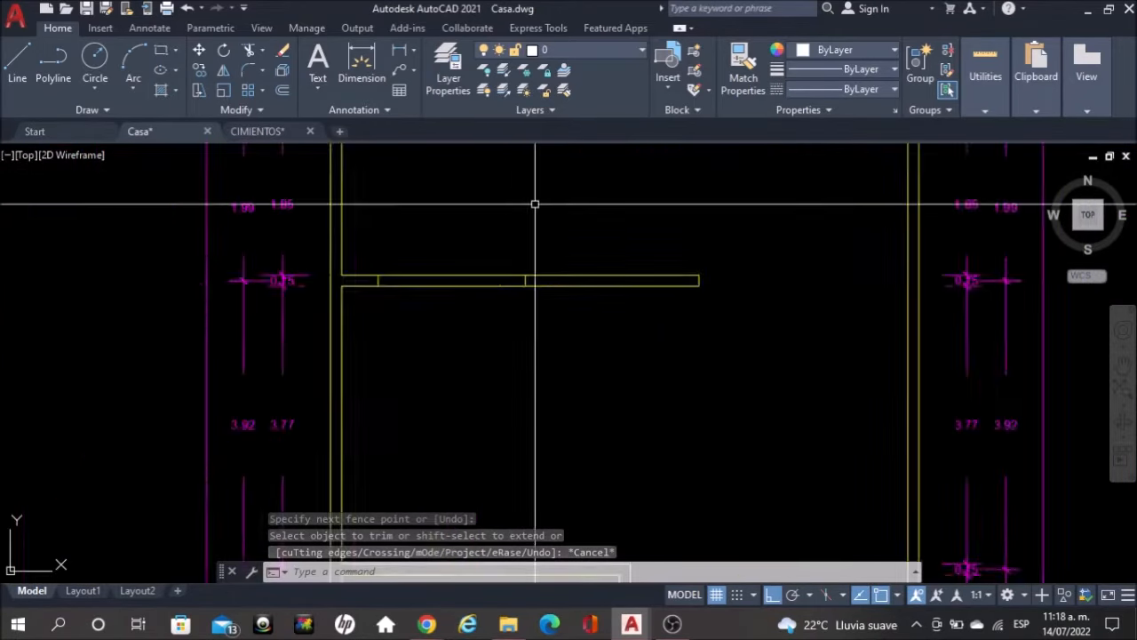
left_click(293, 275)
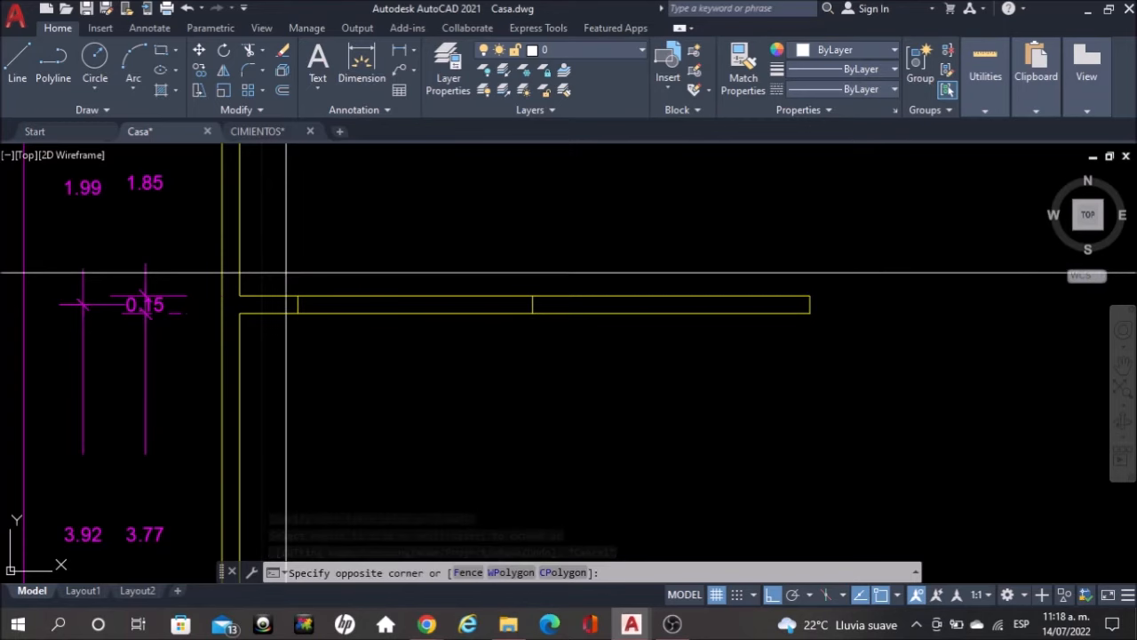
left_click(666, 388)
key("Delete")
Erase the upper horizontal wall's end cap and extend both of its lines to the right exterior wall
scroll(772, 316, "down", 5)
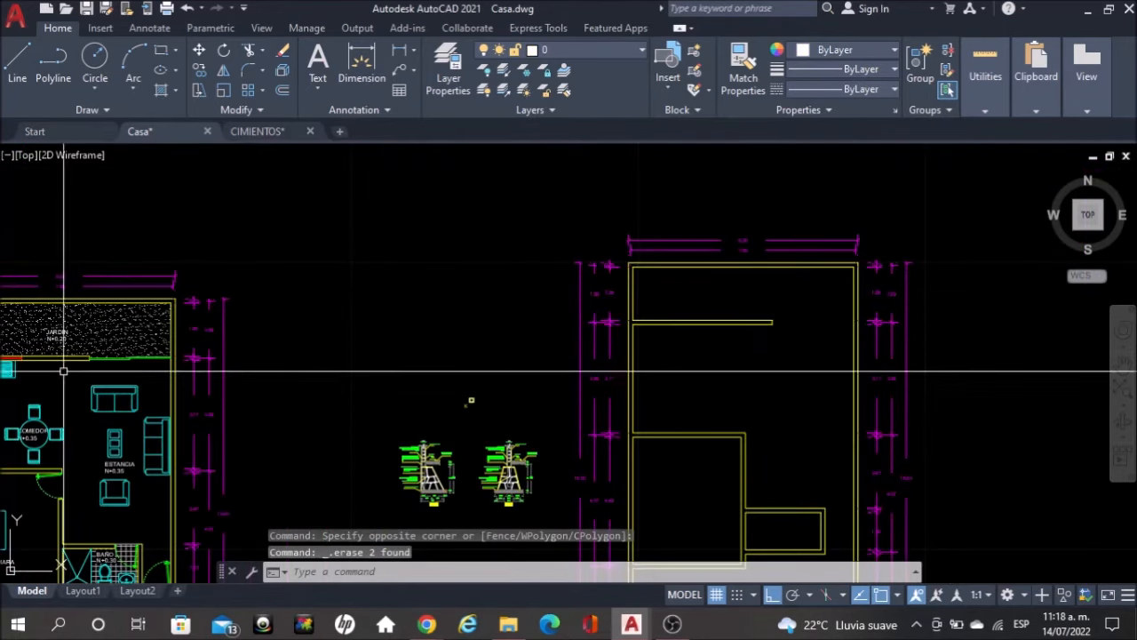
scroll(599, 347, "up", 6)
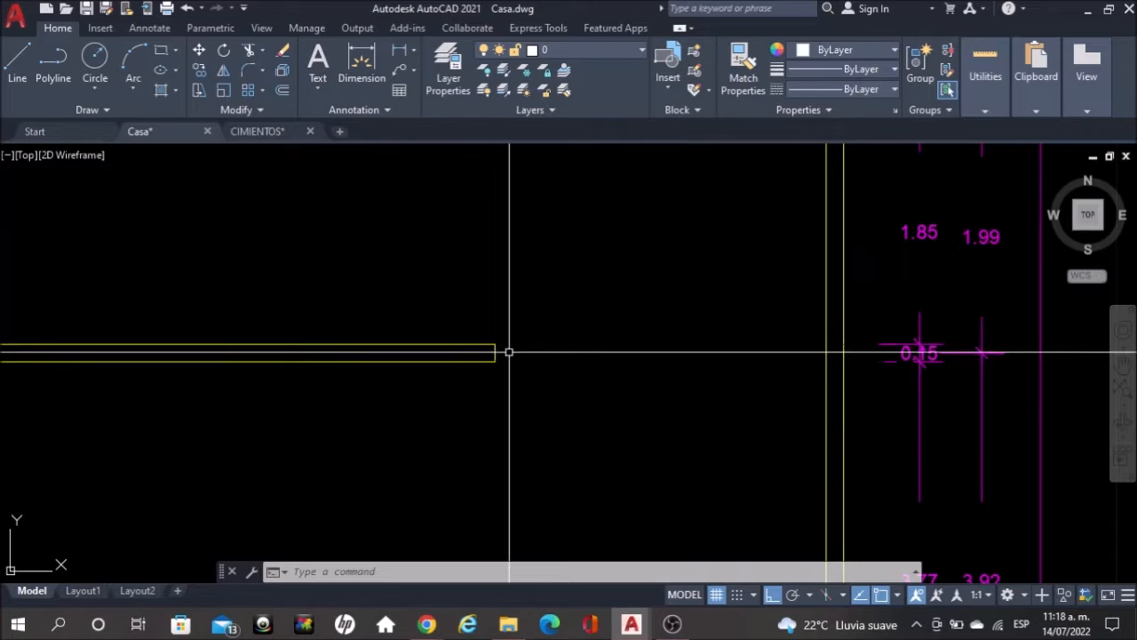
scroll(502, 348, "up", 4)
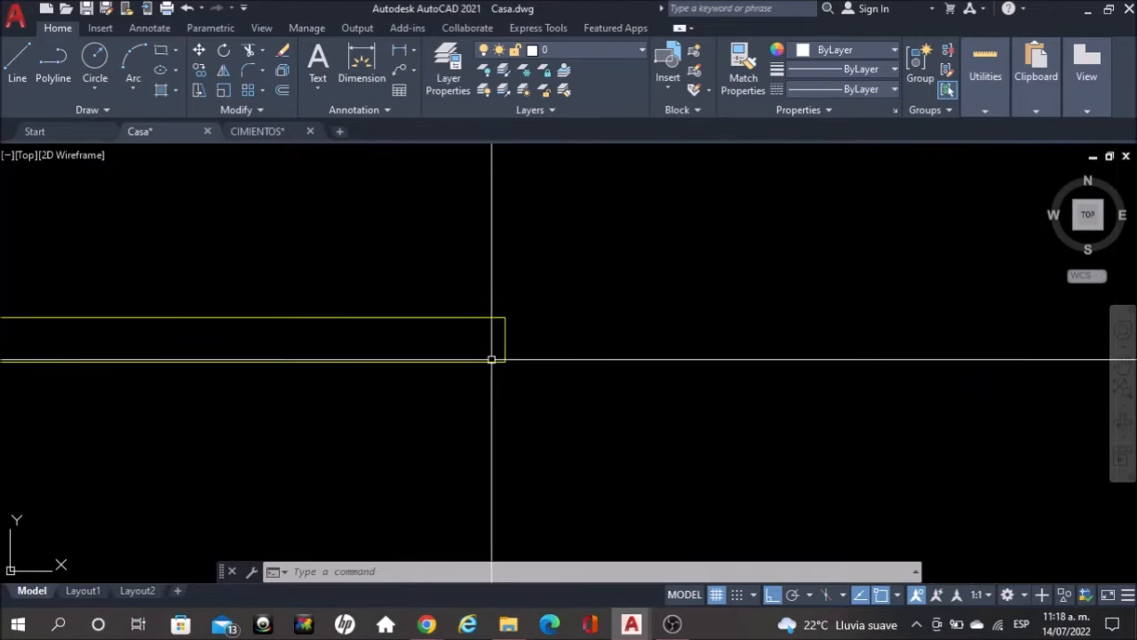
key("Delete")
scroll(559, 368, "down", 2)
type("TR")
key("Return")
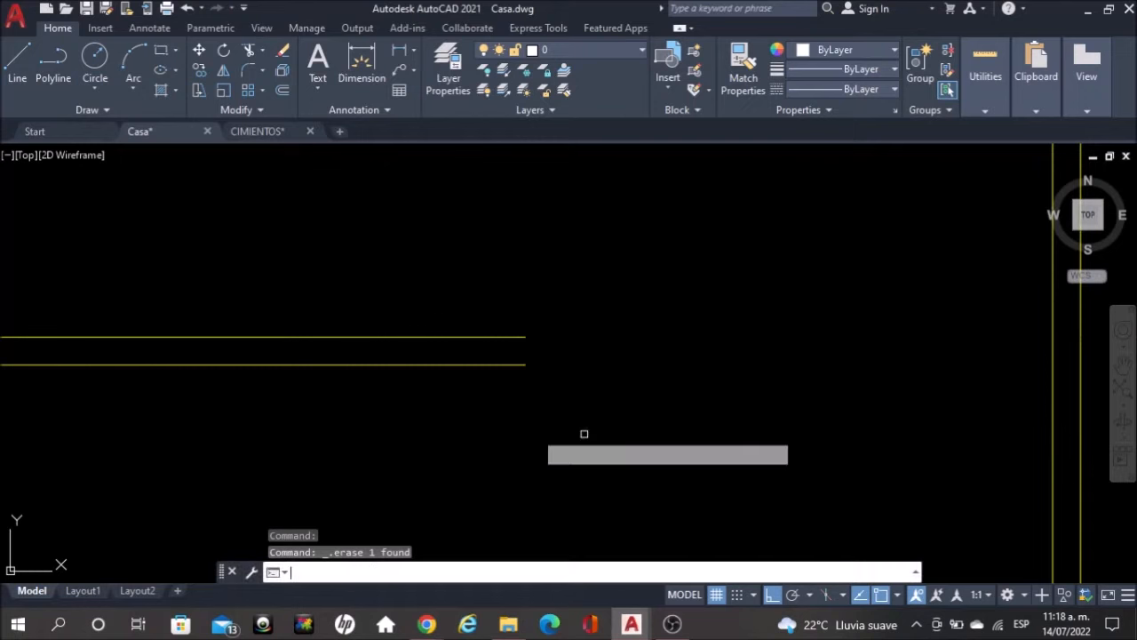
left_click(507, 404)
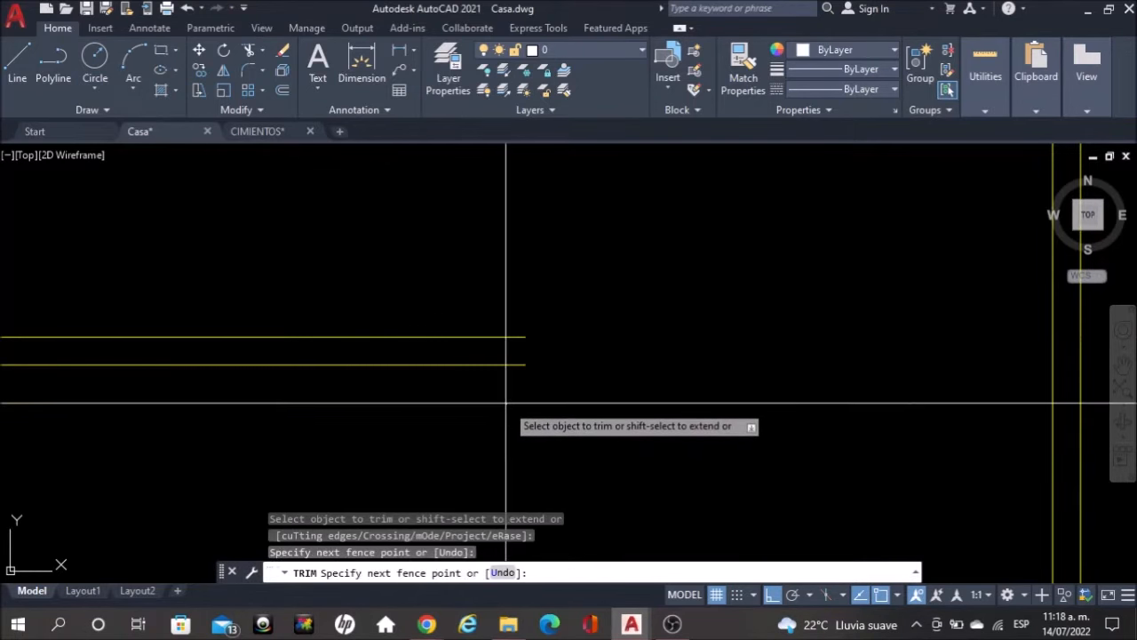
key("Return")
key("Escape")
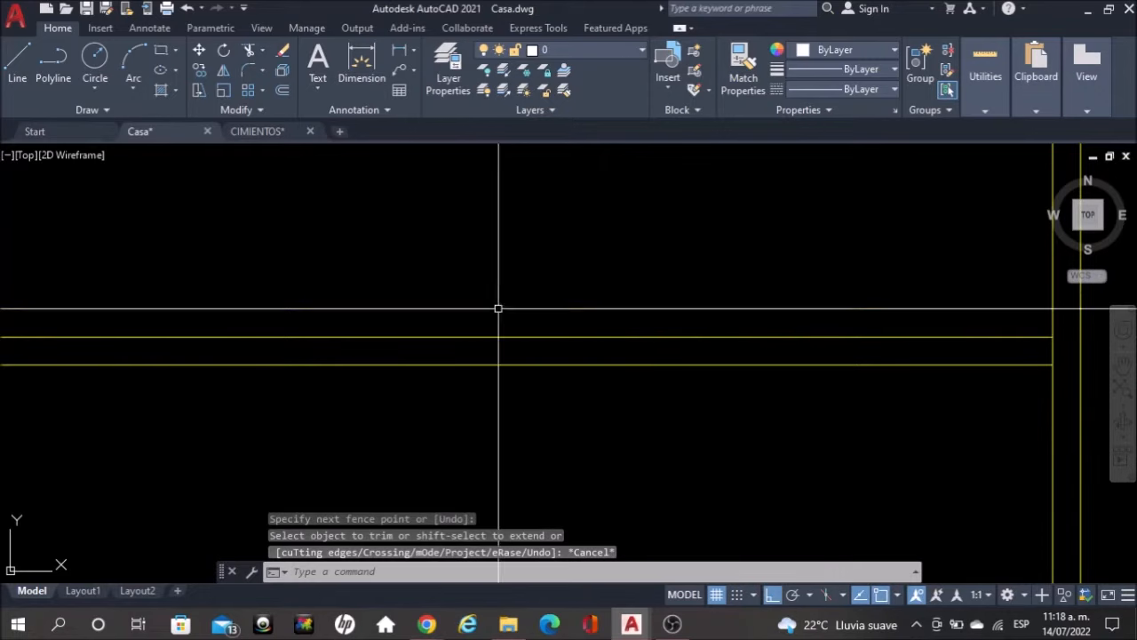
Trim the right exterior wall's inner line between the two lines of the extended upper horizontal wall
scroll(622, 327, "down", 3)
scroll(723, 322, "up", 5)
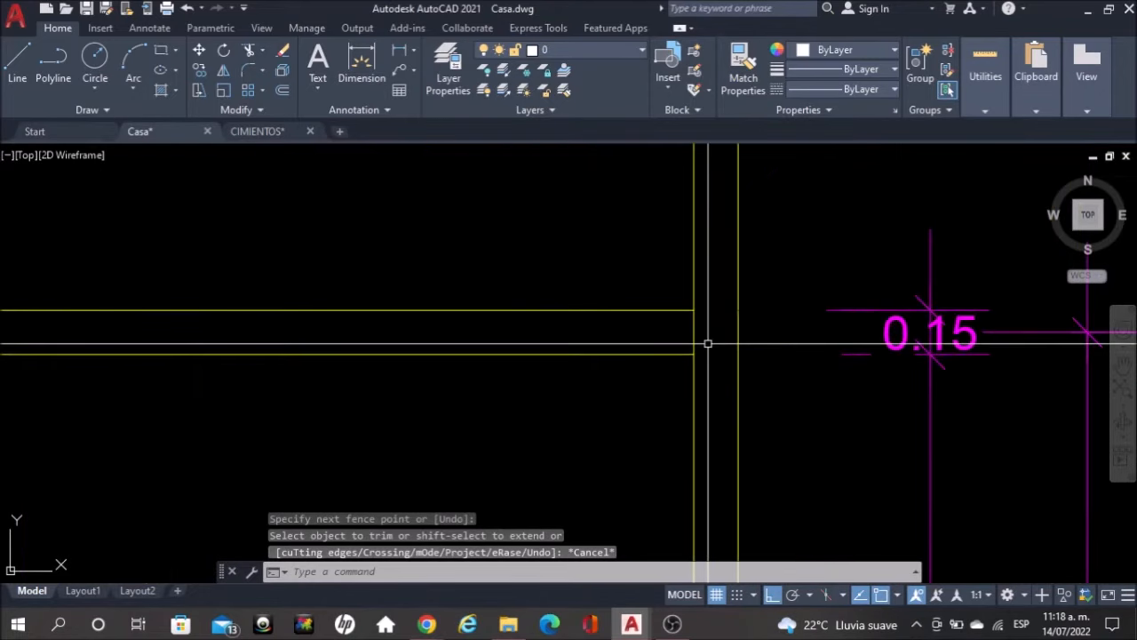
key("Return")
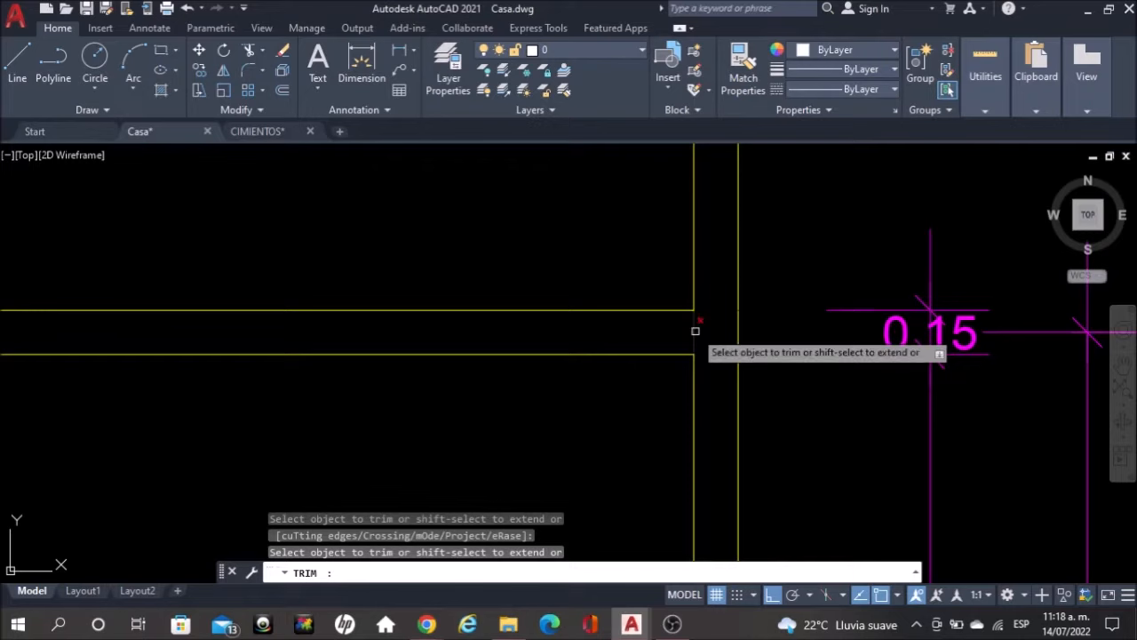
key("Escape")
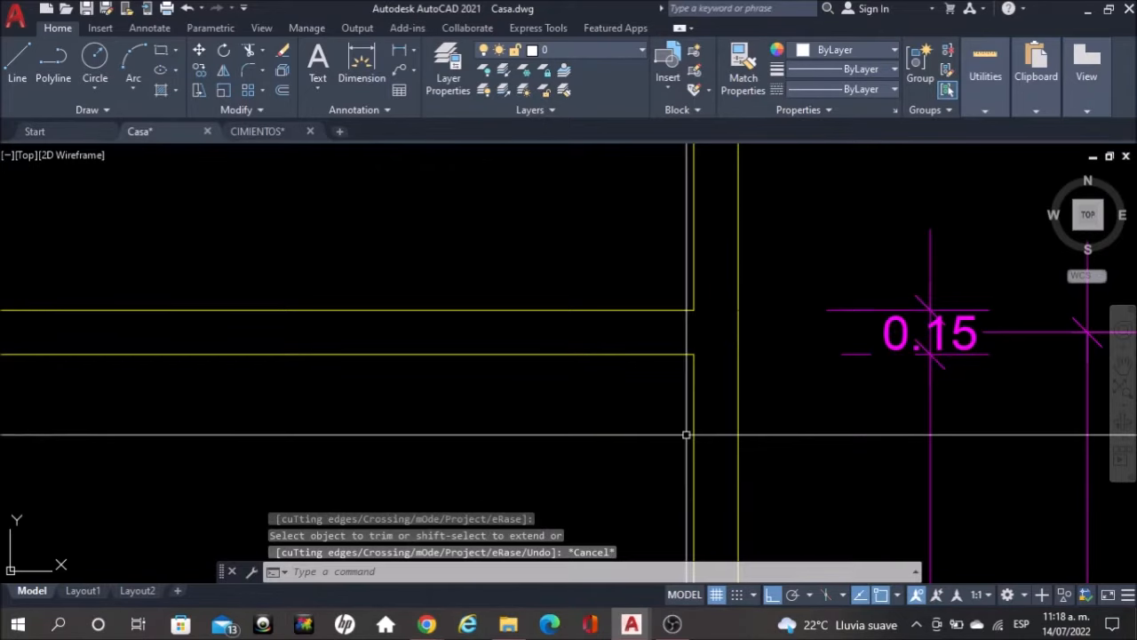
Stretch the end cap at the left exterior wall's lower end across to the right exterior wall's inner line
scroll(667, 385, "down", 4)
scroll(675, 386, "down", 5)
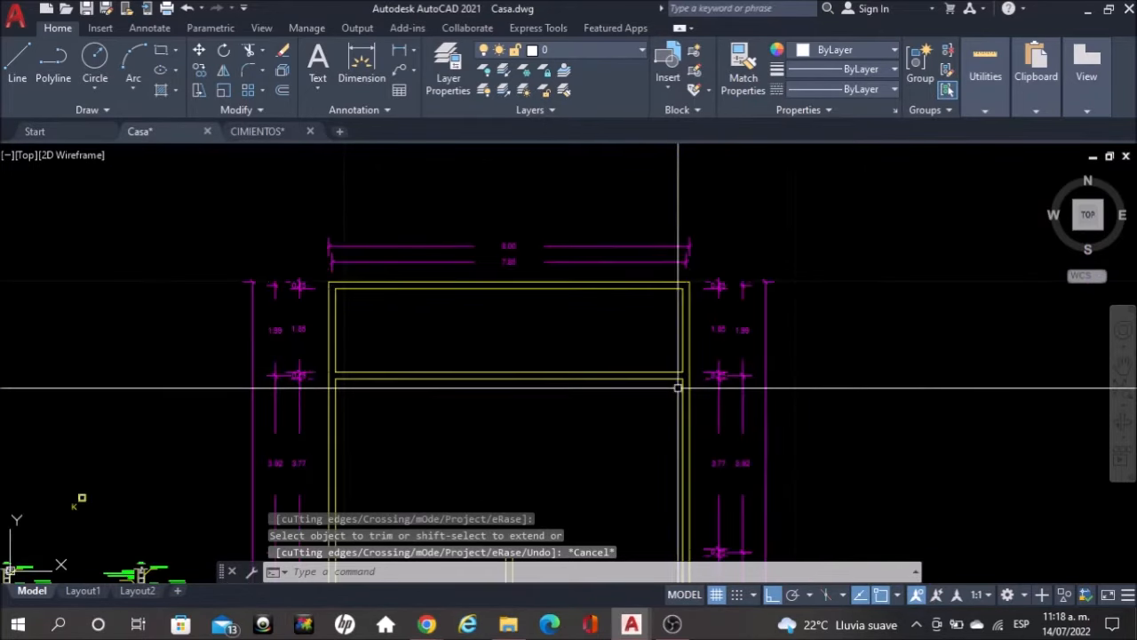
scroll(503, 314, "up", 2)
scroll(495, 386, "down", 3)
middle_click_drag(495, 386, 555, 174)
mouse_move(588, 454)
middle_mouse_down()
mouse_move(594, 192)
mouse_move(614, 236)
mouse_move(663, 582)
middle_mouse_up()
mouse_move(574, 314)
middle_mouse_down()
mouse_move(584, 383)
mouse_move(600, 66)
mouse_move(614, 330)
mouse_move(604, 170)
middle_mouse_up()
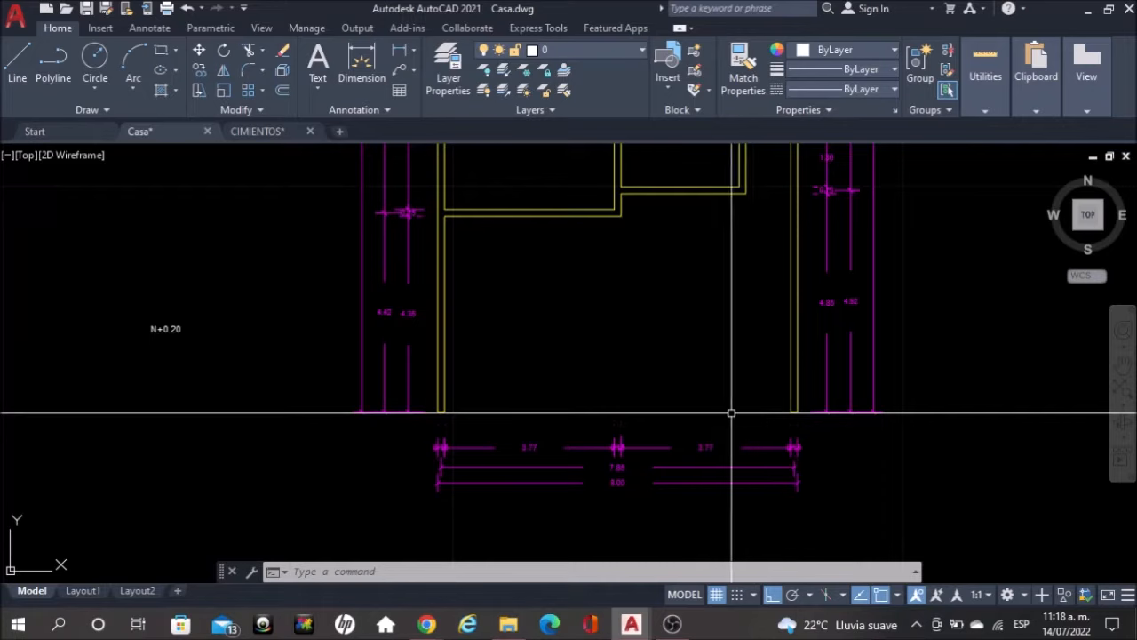
scroll(514, 421, "up", 2)
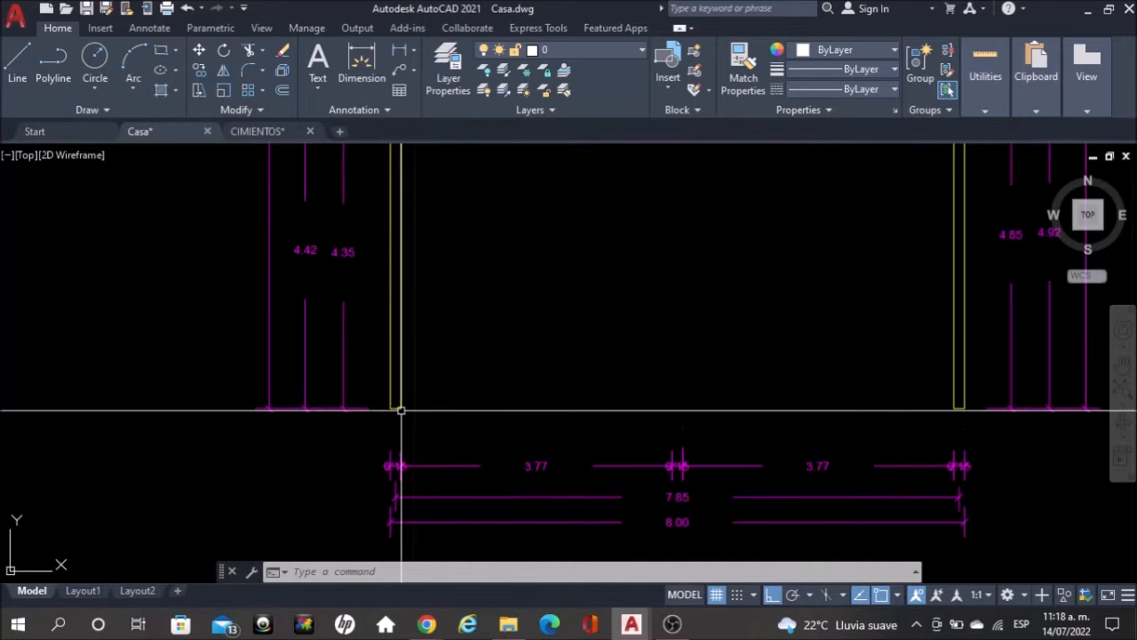
scroll(401, 411, "up", 4)
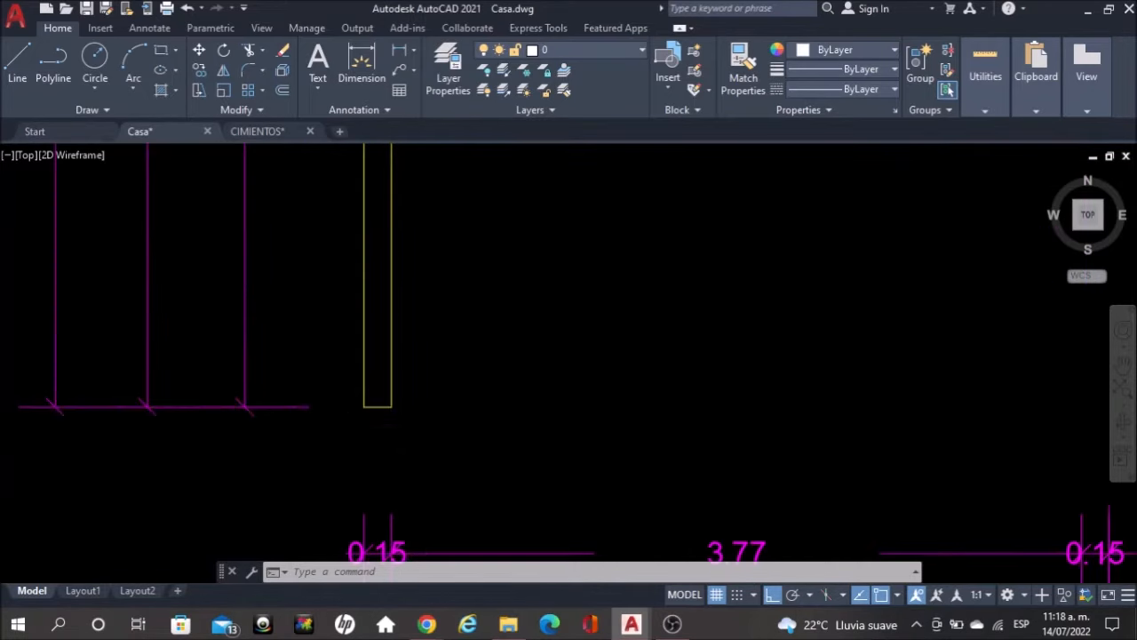
left_click(392, 407)
scroll(391, 407, "down", 4)
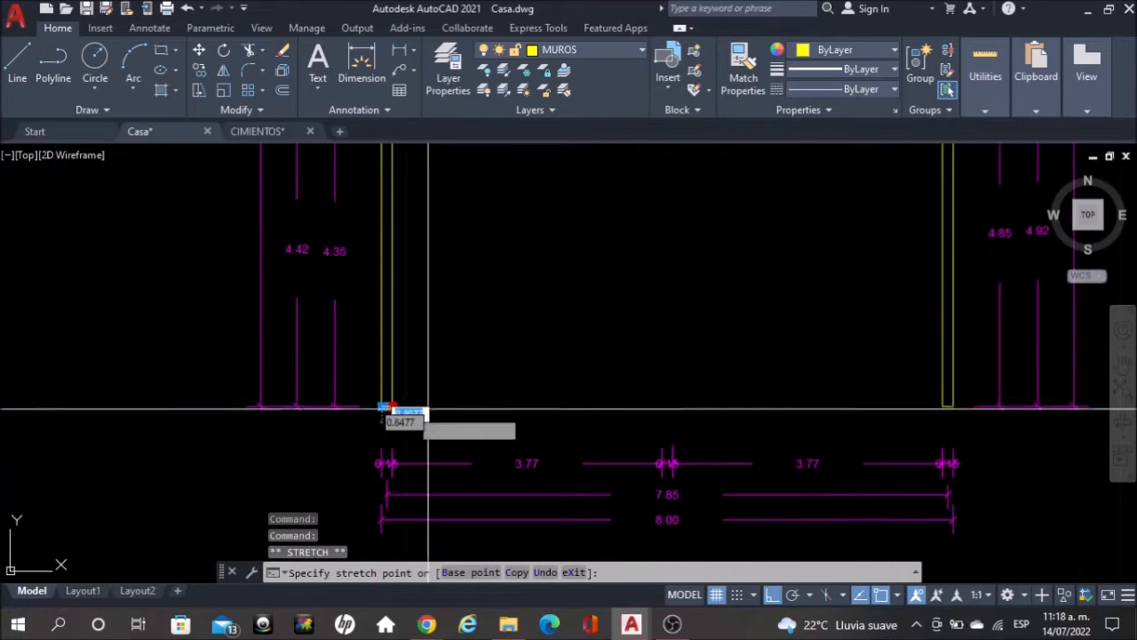
scroll(966, 410, "up", 4)
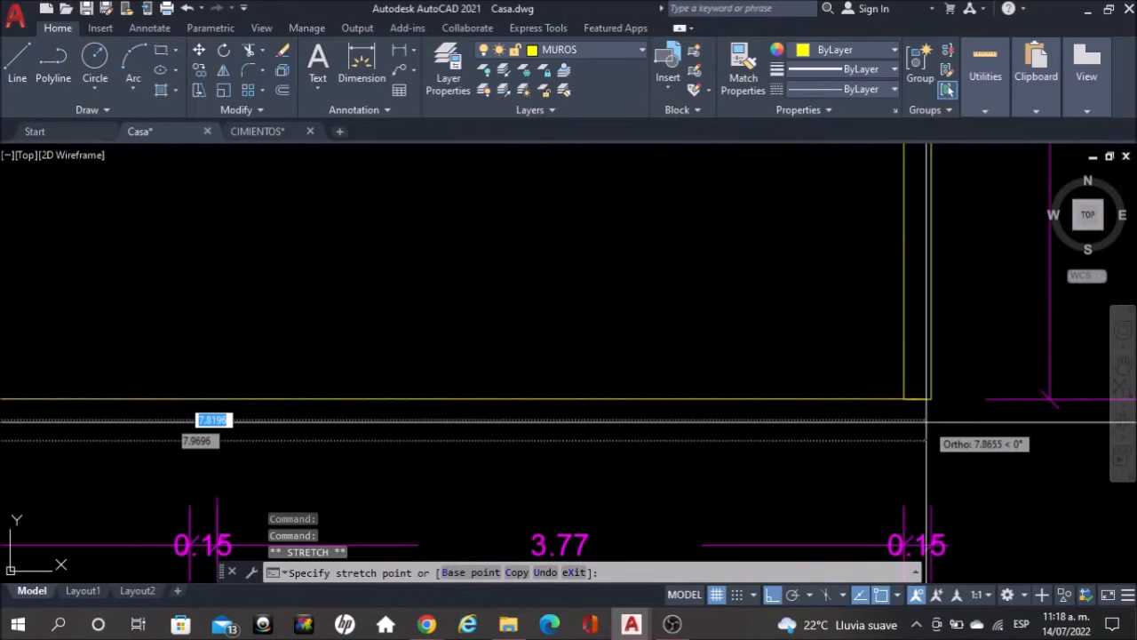
left_click(905, 397)
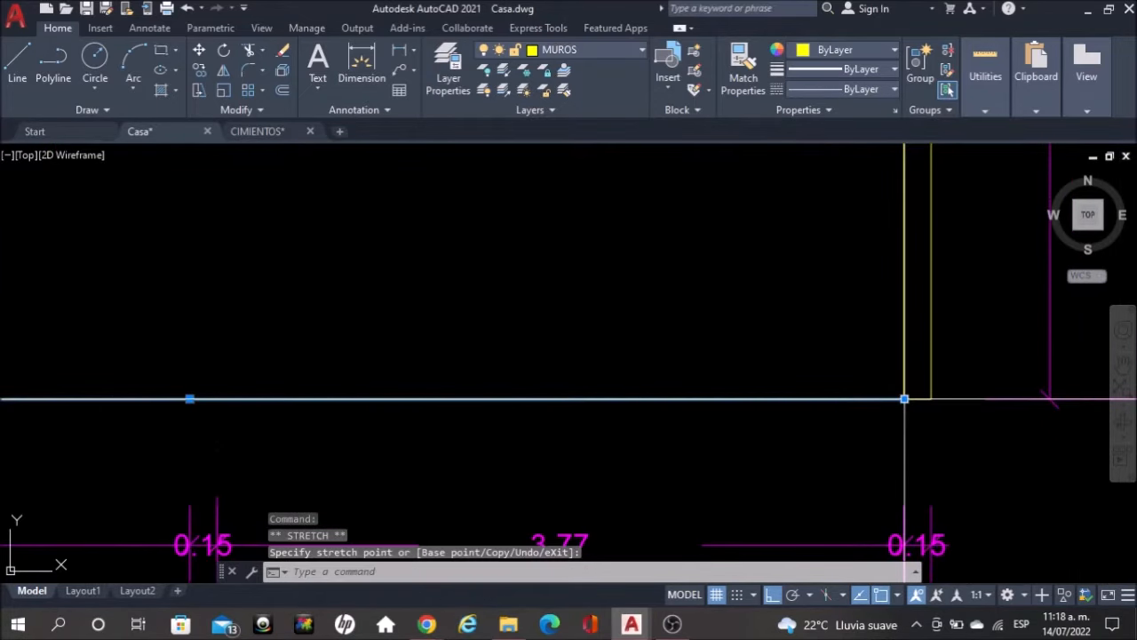
Erase the right exterior wall's lower end cap and stretch the plan's bottom line to that wall's outer corner
key("Escape")
left_click(915, 397)
key("Delete")
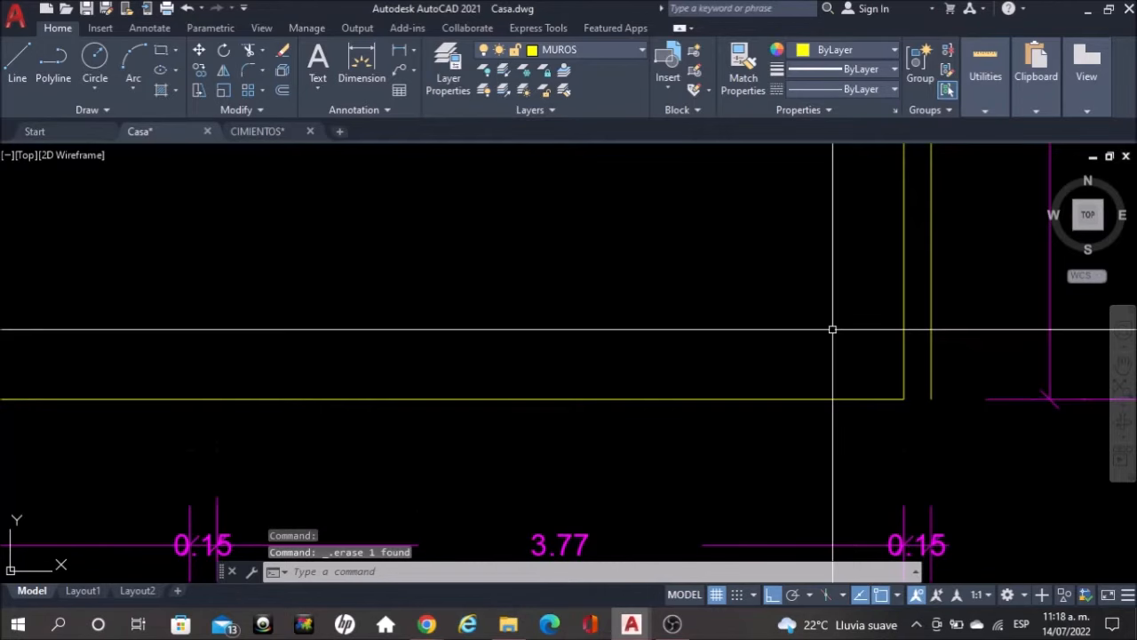
left_click(905, 399)
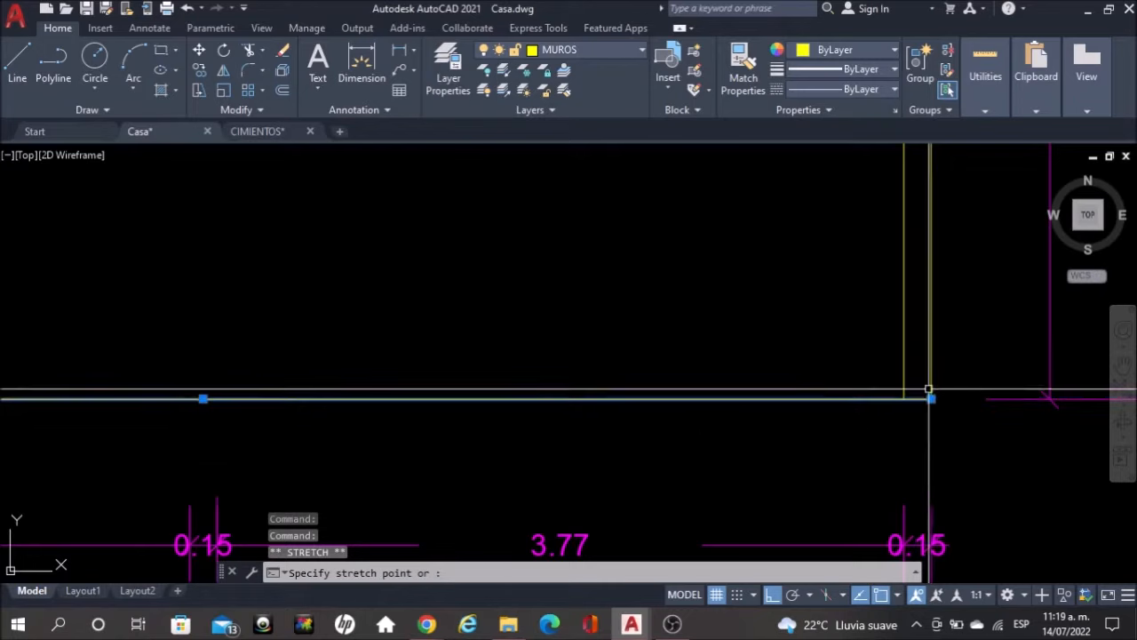
key("Escape")
Offset the plan's bottom wall line 0.15 toward the interior
scroll(952, 355, "down", 3)
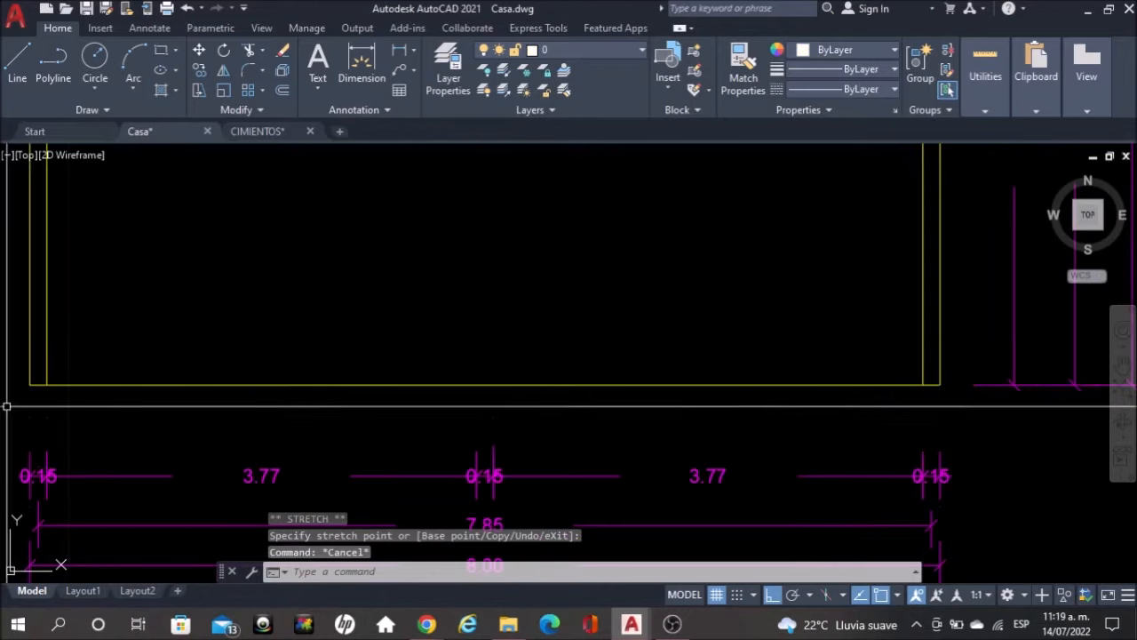
type("o")
key("Return")
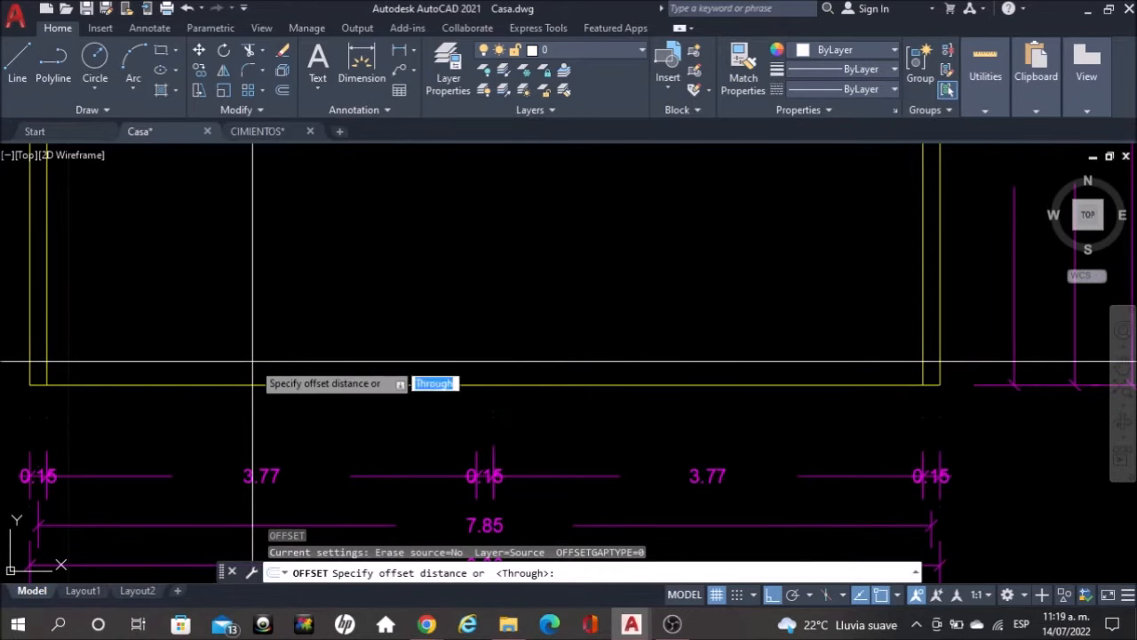
type(".15")
key("Return")
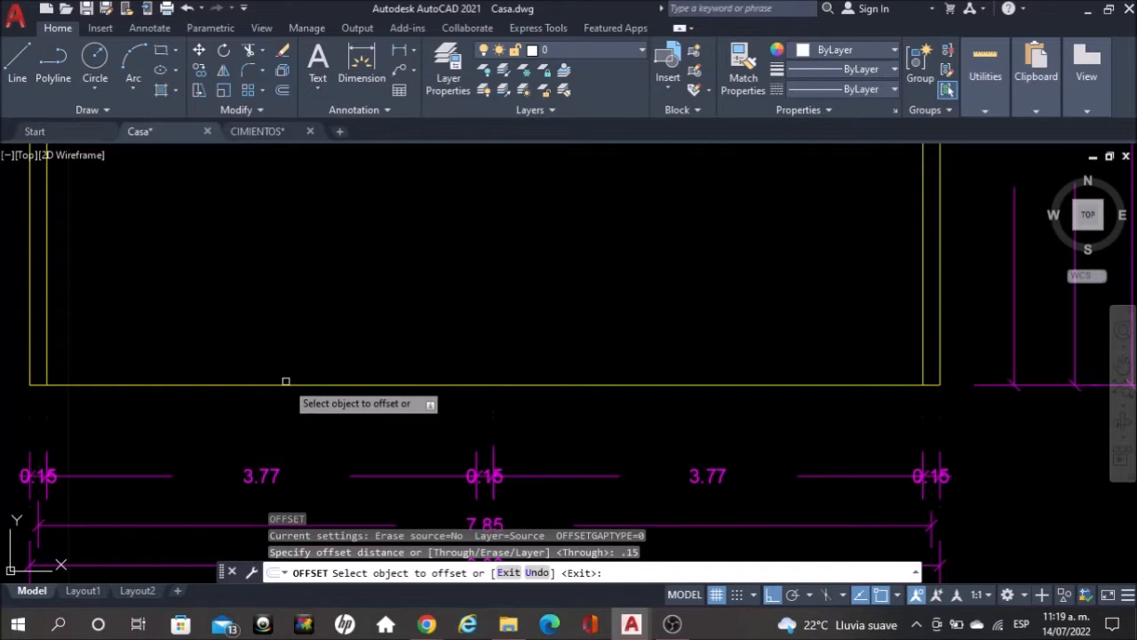
left_click(290, 382)
left_click(292, 308)
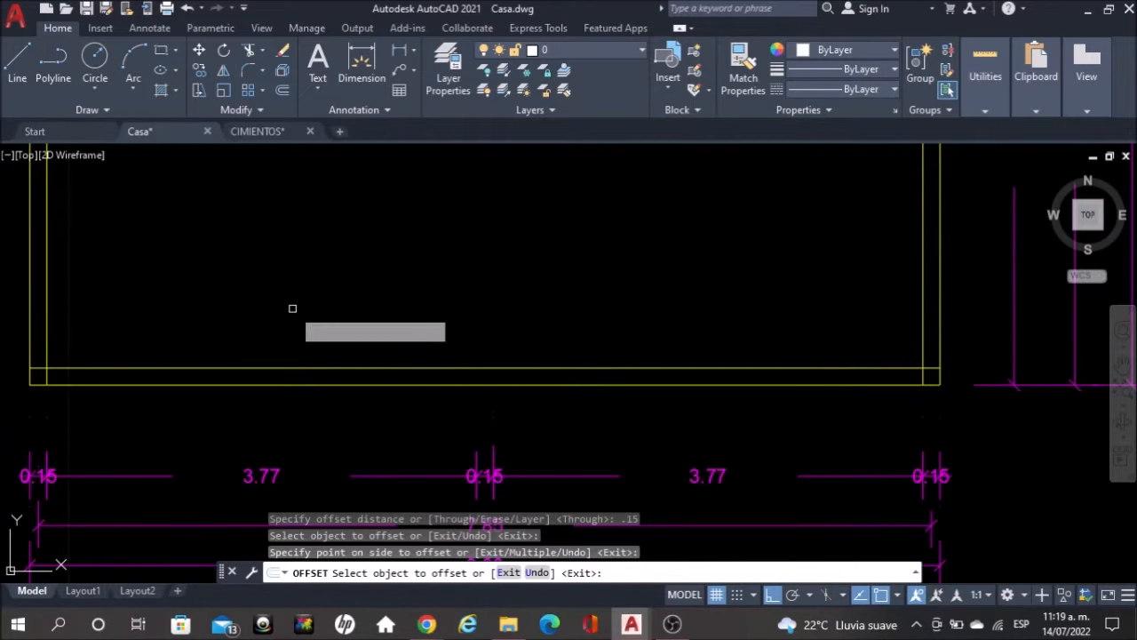
key("Escape")
Trim the overlapping line ends at both lower corners where the bottom wall meets the exterior walls
scroll(19, 388, "up", 2)
mouse_move(131, 392)
middle_mouse_down()
mouse_move(210, 385)
mouse_move(224, 394)
middle_mouse_up()
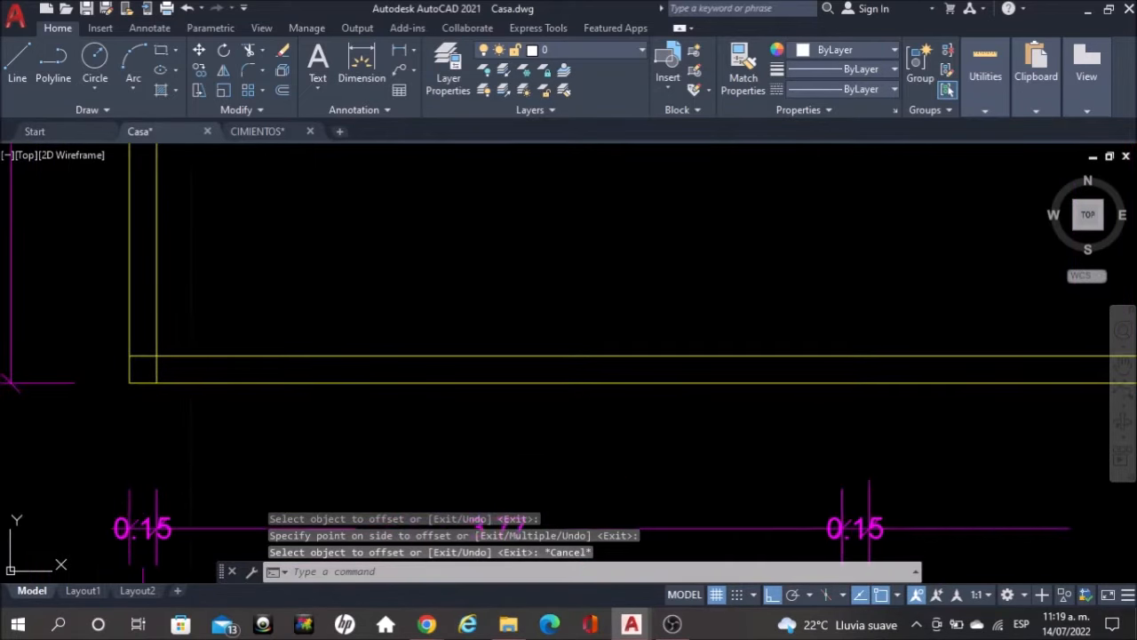
type("TR")
key("Return")
scroll(137, 351, "up", 2)
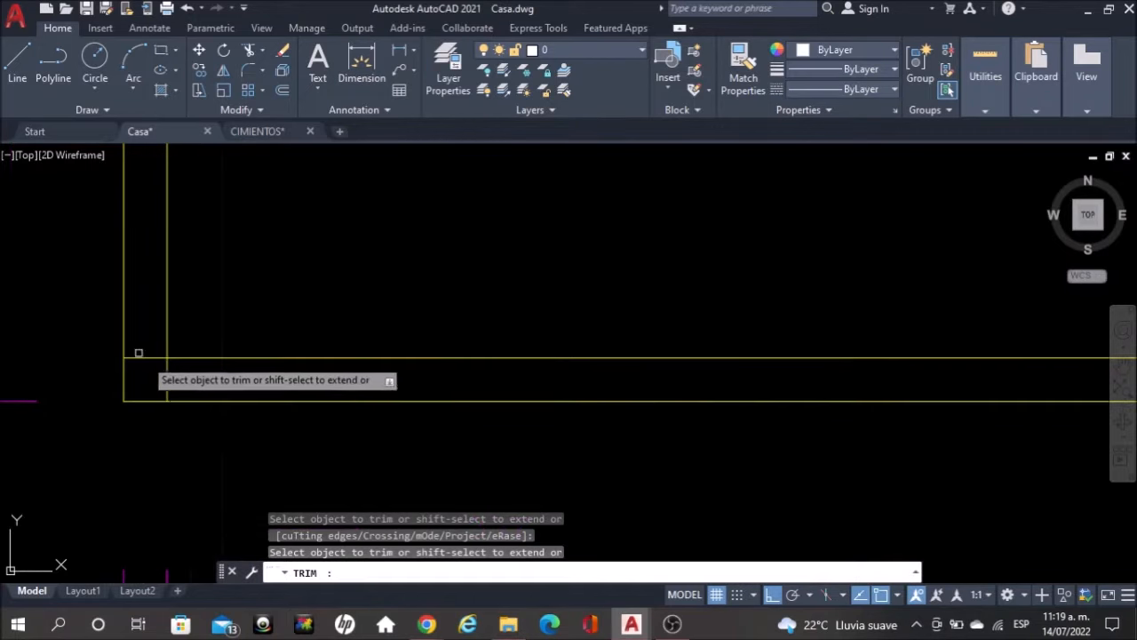
left_click(169, 380)
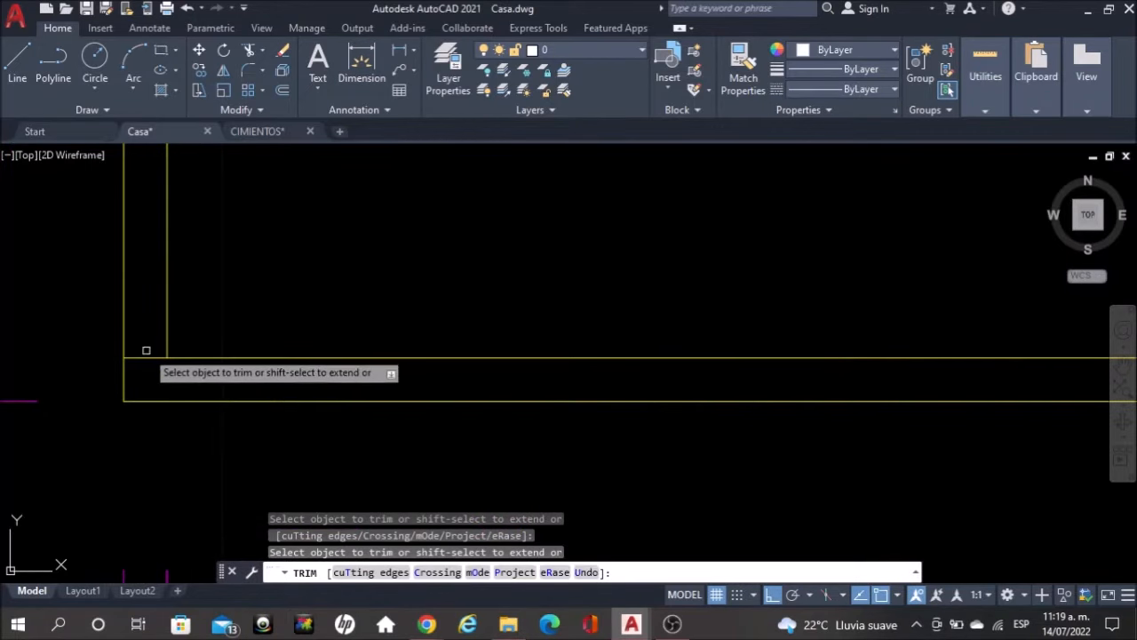
scroll(470, 365, "down", 3)
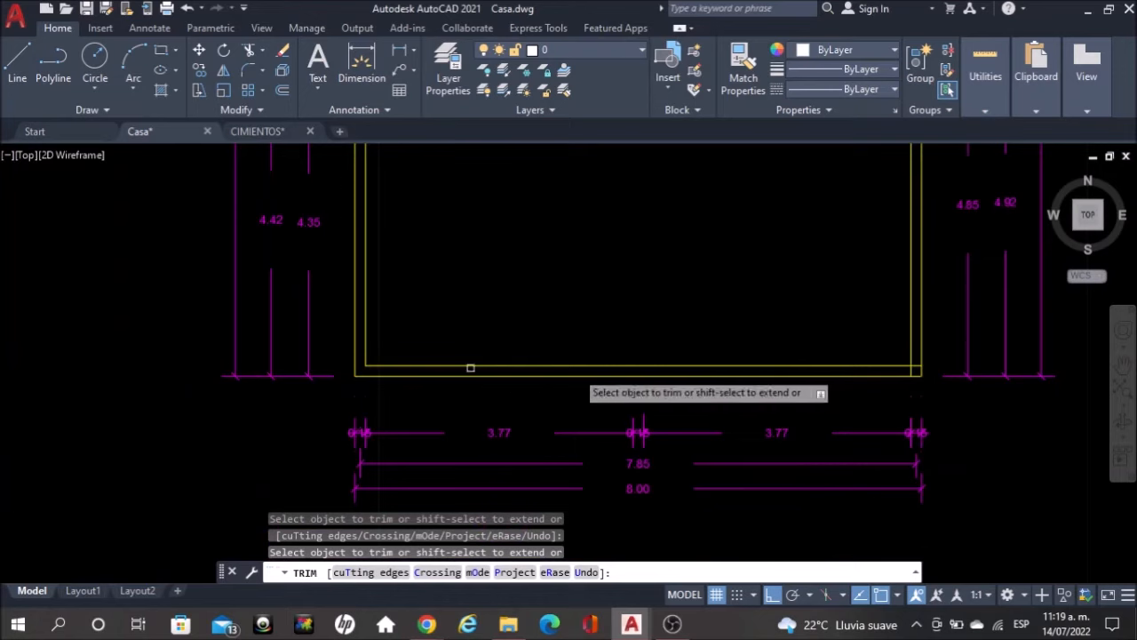
scroll(918, 369, "up", 3)
left_click(912, 358)
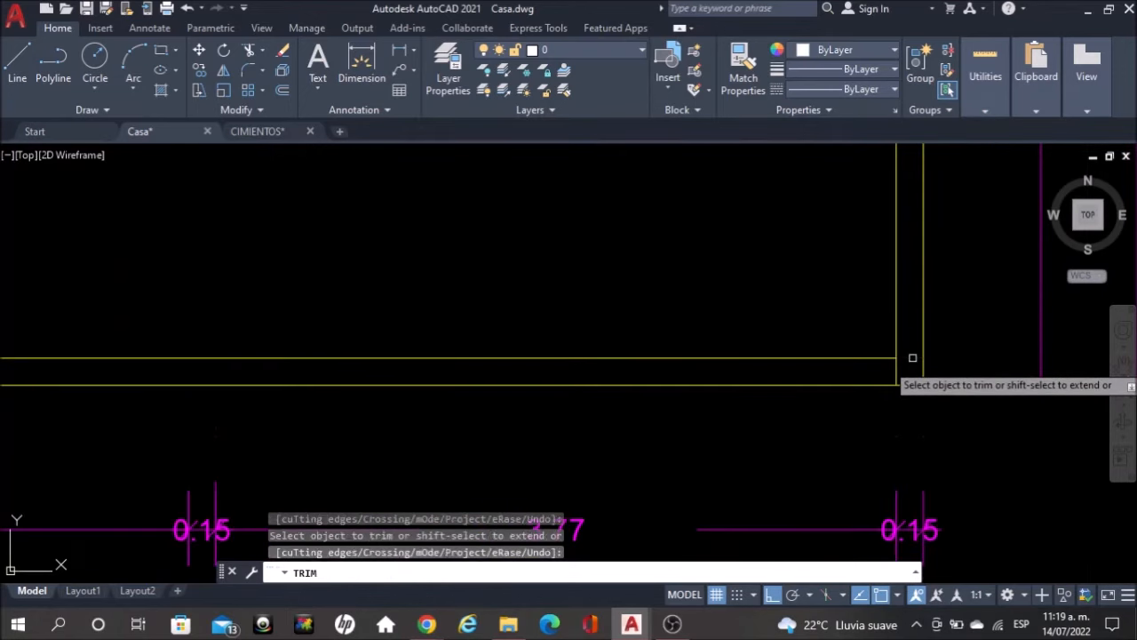
key("Escape")
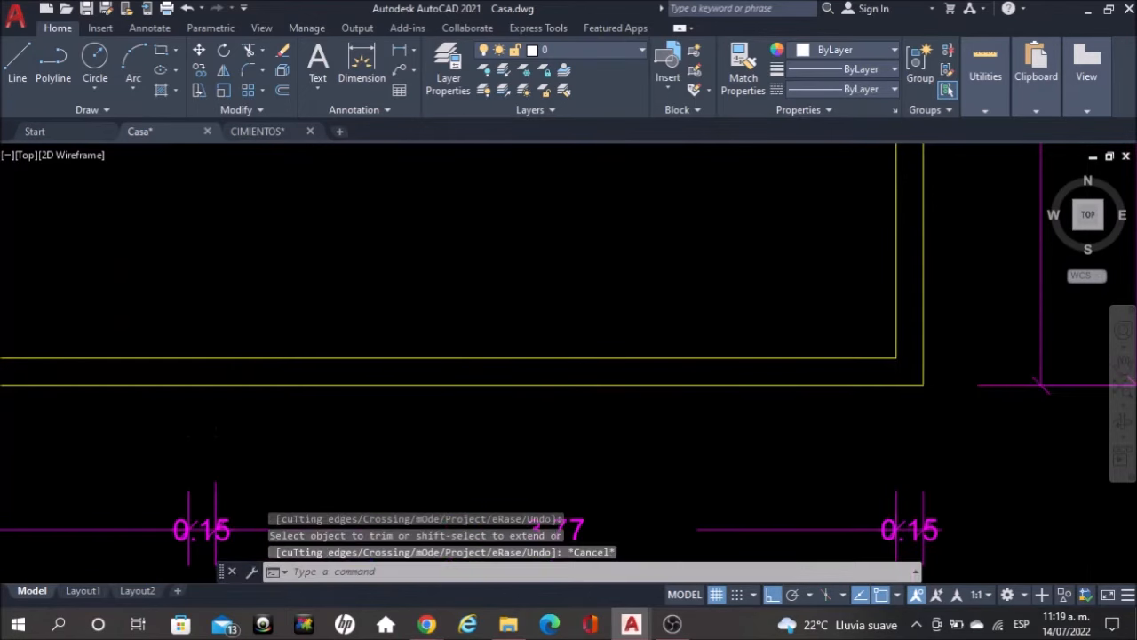
Compare the walls-only plan with the original floor plan, checking the wall between the bathroom and the entrance door
scroll(893, 375, "down", 5)
middle_click_drag(604, 364, 569, 362)
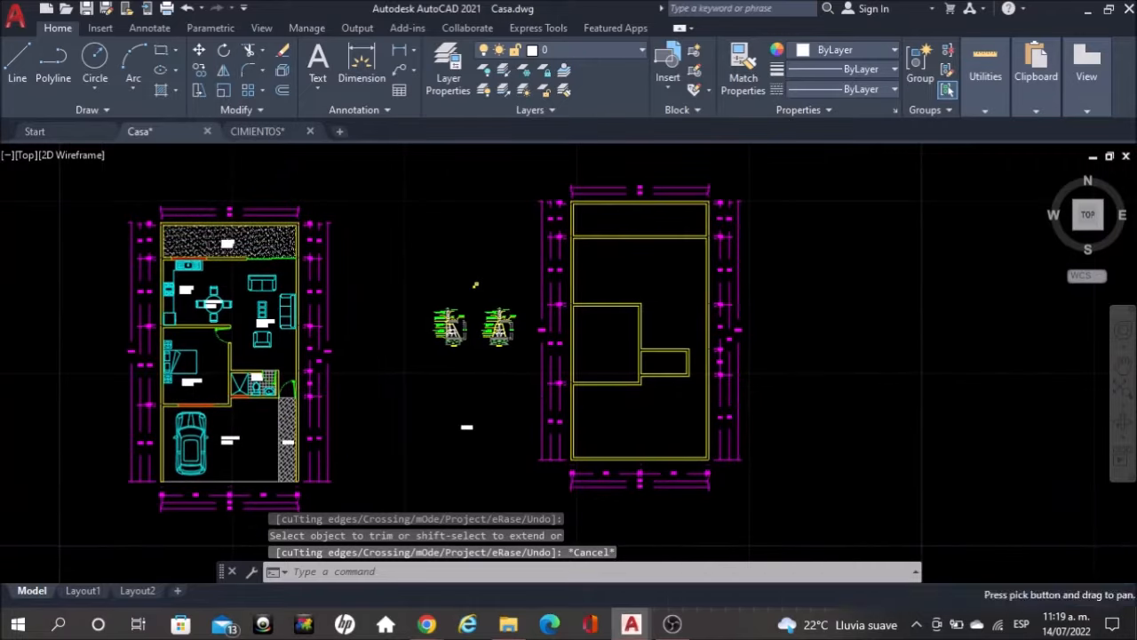
scroll(629, 353, "up", 2)
scroll(605, 344, "down", 2)
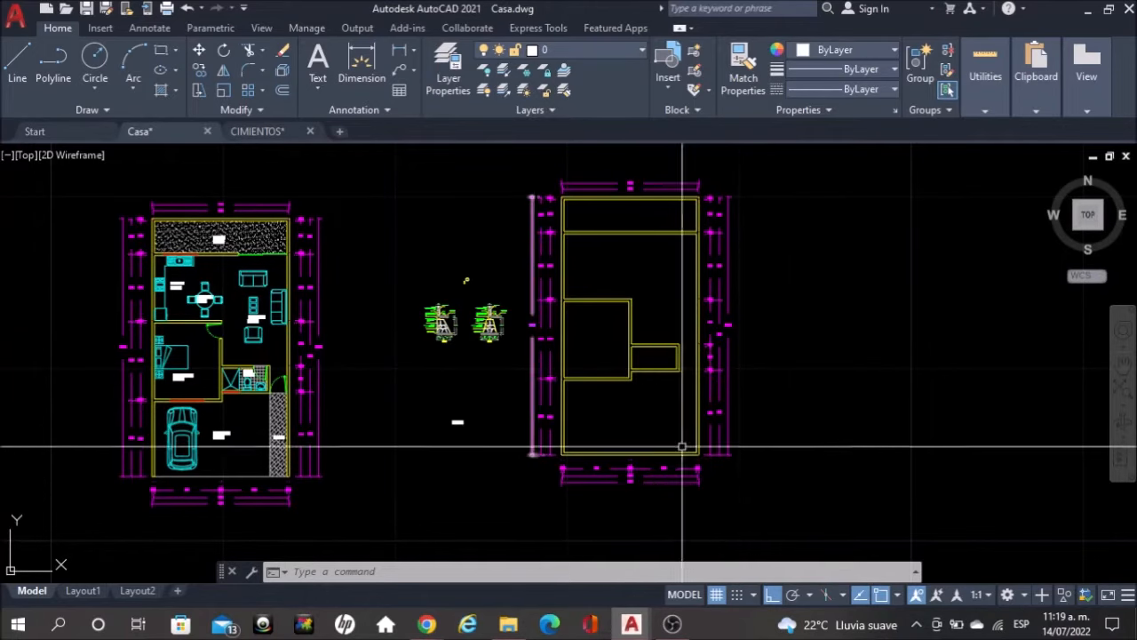
scroll(680, 381, "up", 3)
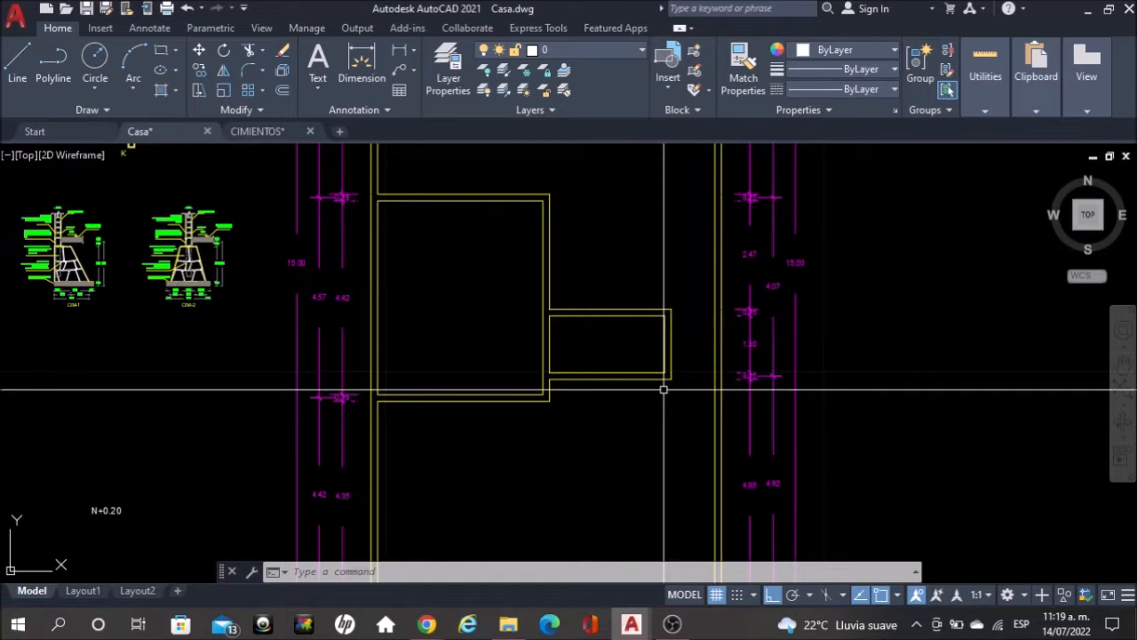
scroll(681, 316, "down", 2)
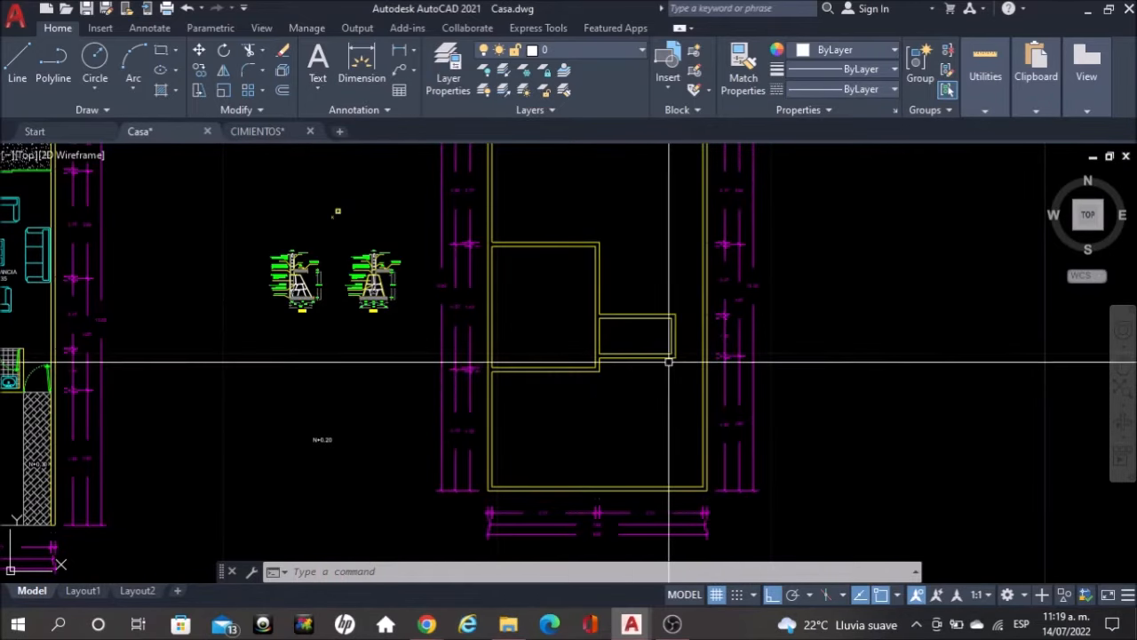
middle_click_drag(184, 387, 277, 373)
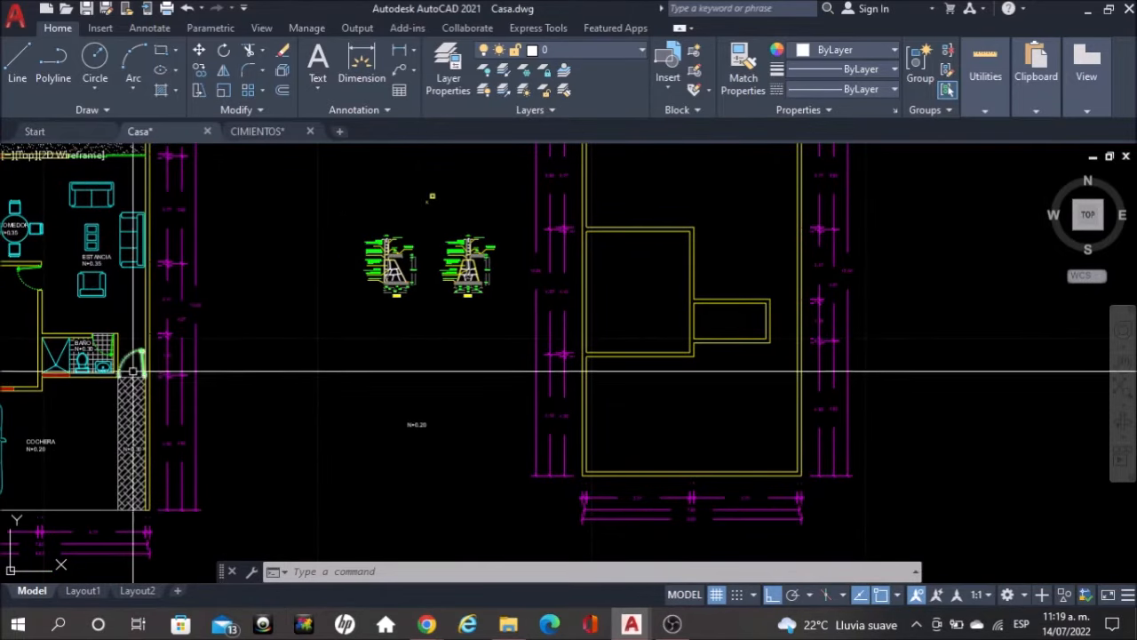
scroll(863, 333, "up", 2)
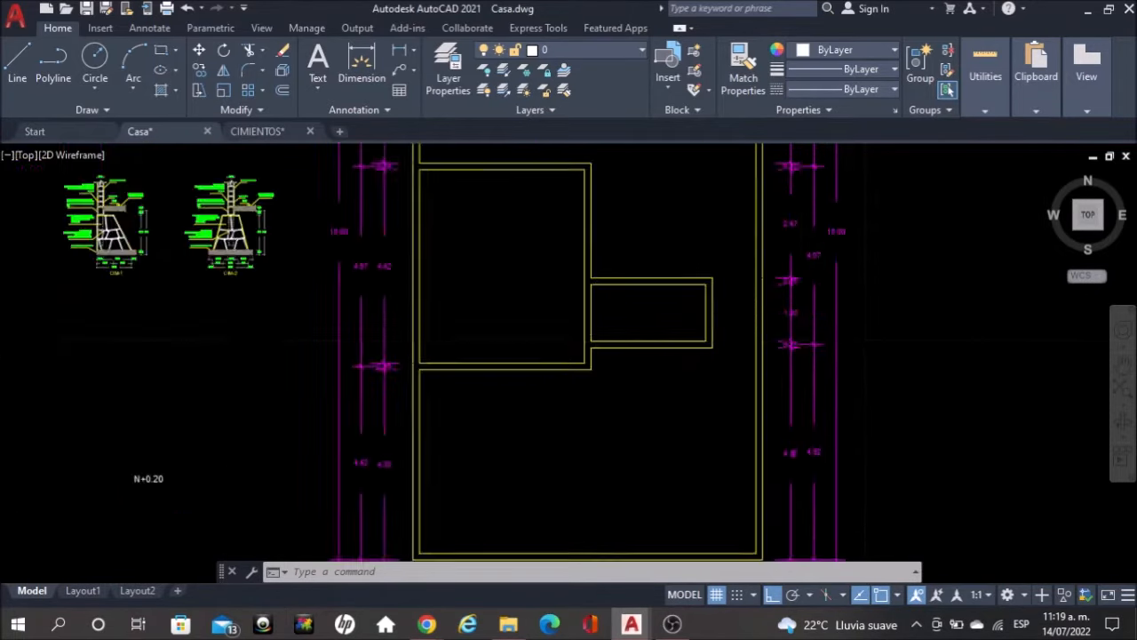
Extend both lines of the small room's lower wall to the right exterior wall and trim the overlapping segments at the room's corner
scroll(864, 333, "up", 3)
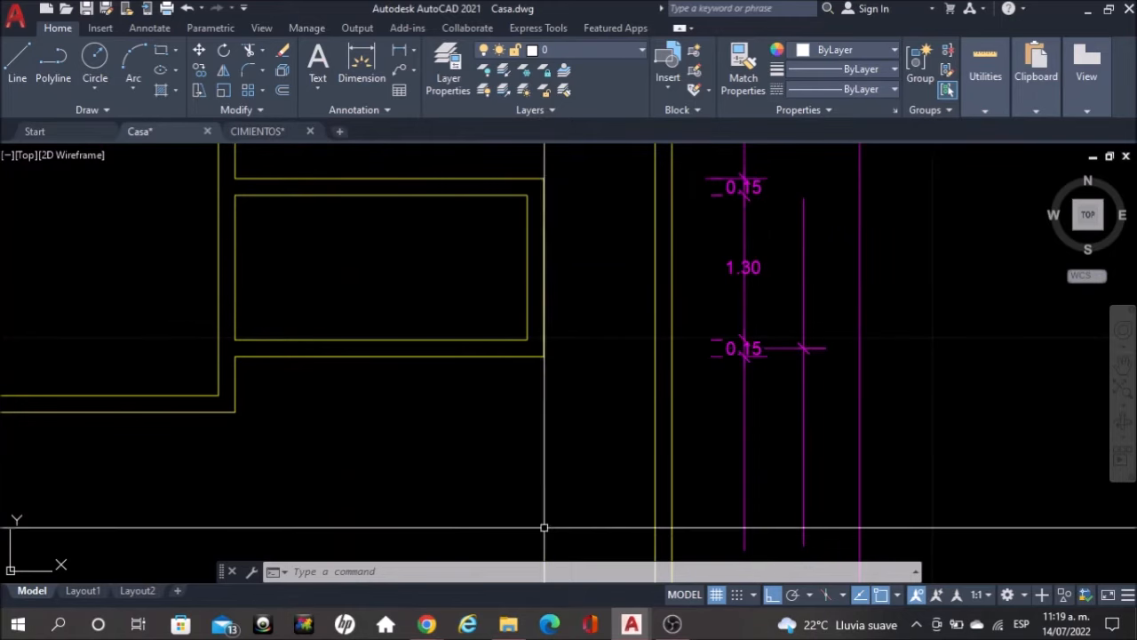
type("tr")
key("Return")
left_click(488, 398, "shift")
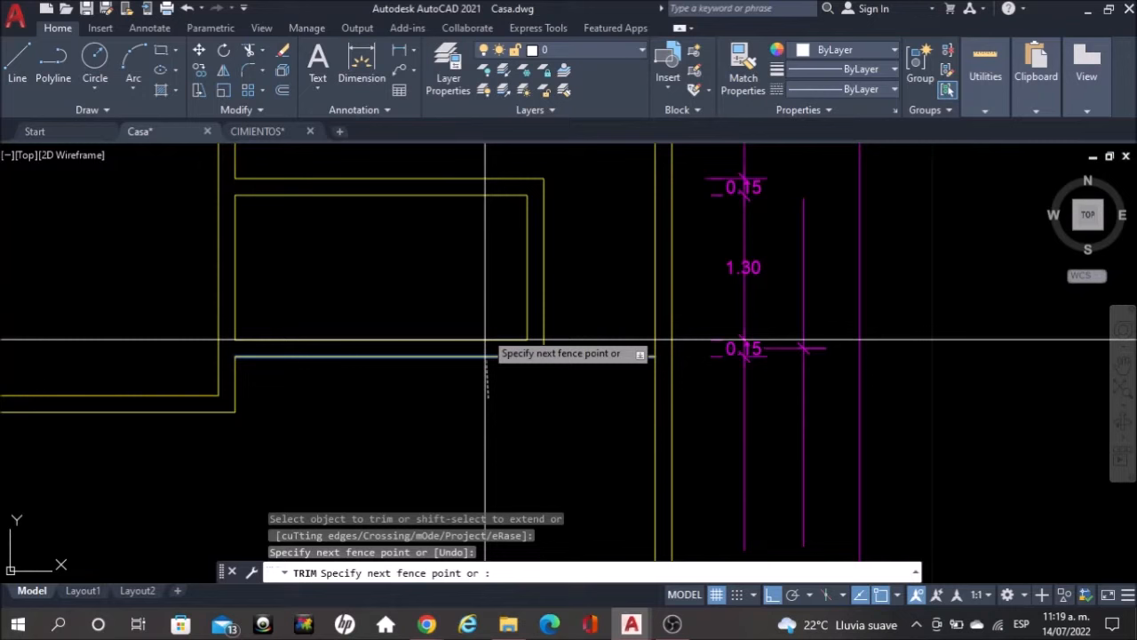
left_click(488, 331, "shift")
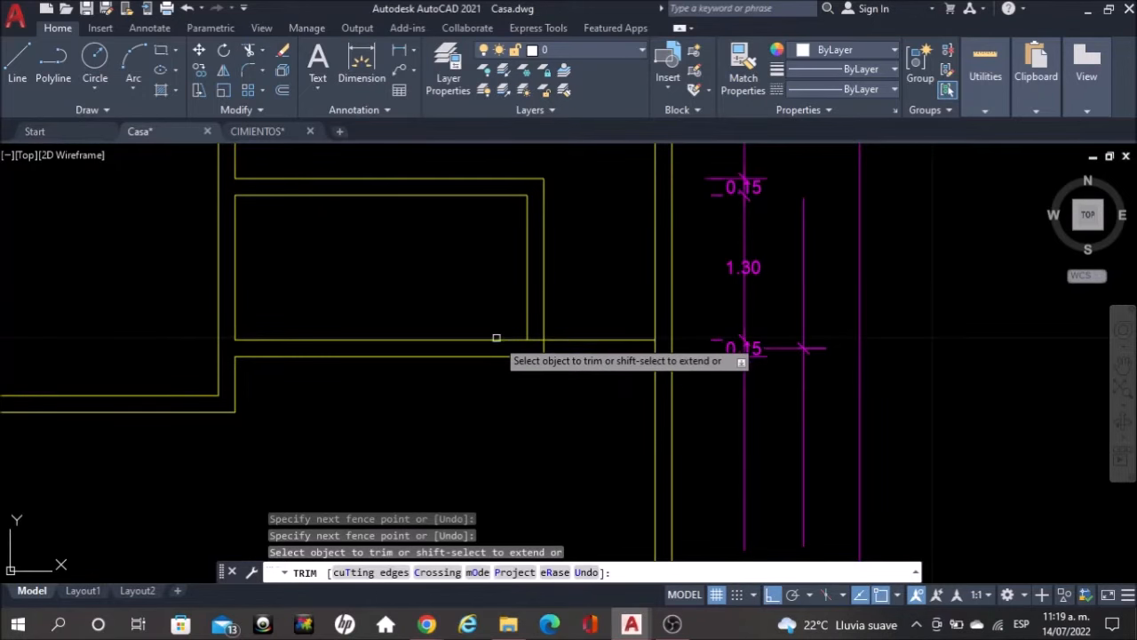
scroll(541, 366, "up", 3)
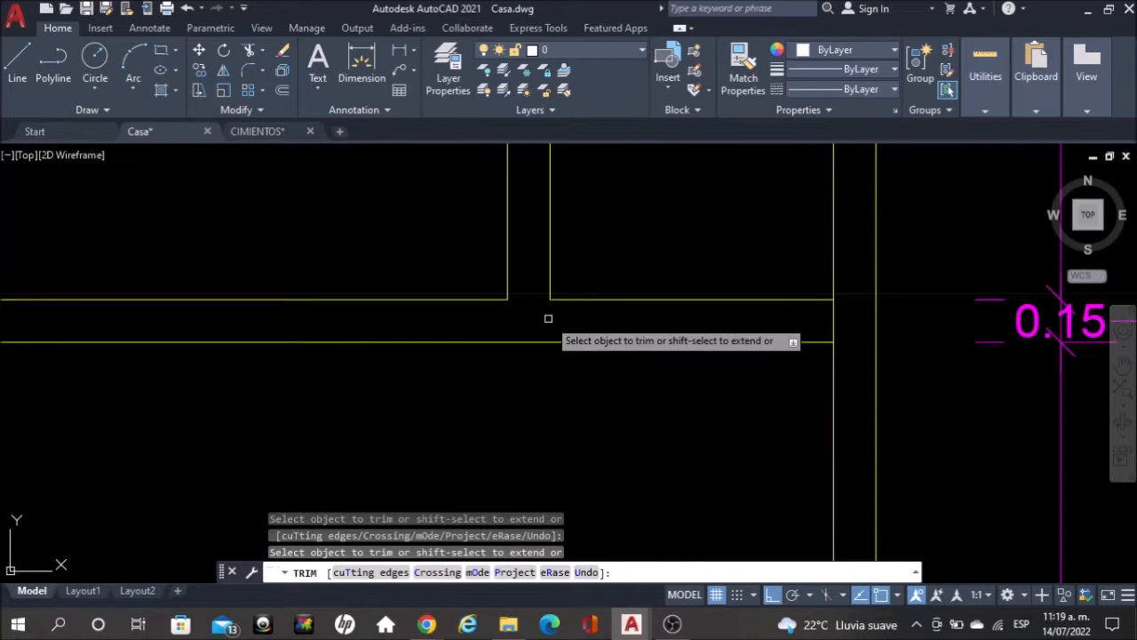
scroll(548, 318, "down", 2)
key("Escape")
Review the cleaned walls-only plan and examine the CIM-2 foundation detail with its notes and dimensions
scroll(707, 413, "down", 4)
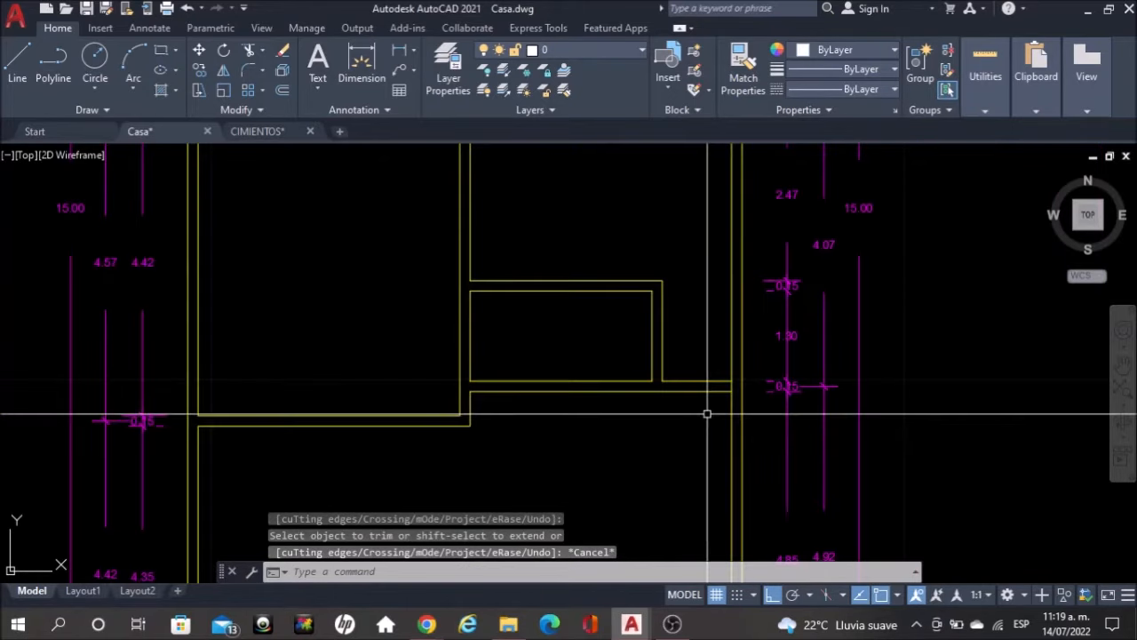
scroll(697, 411, "down", 2)
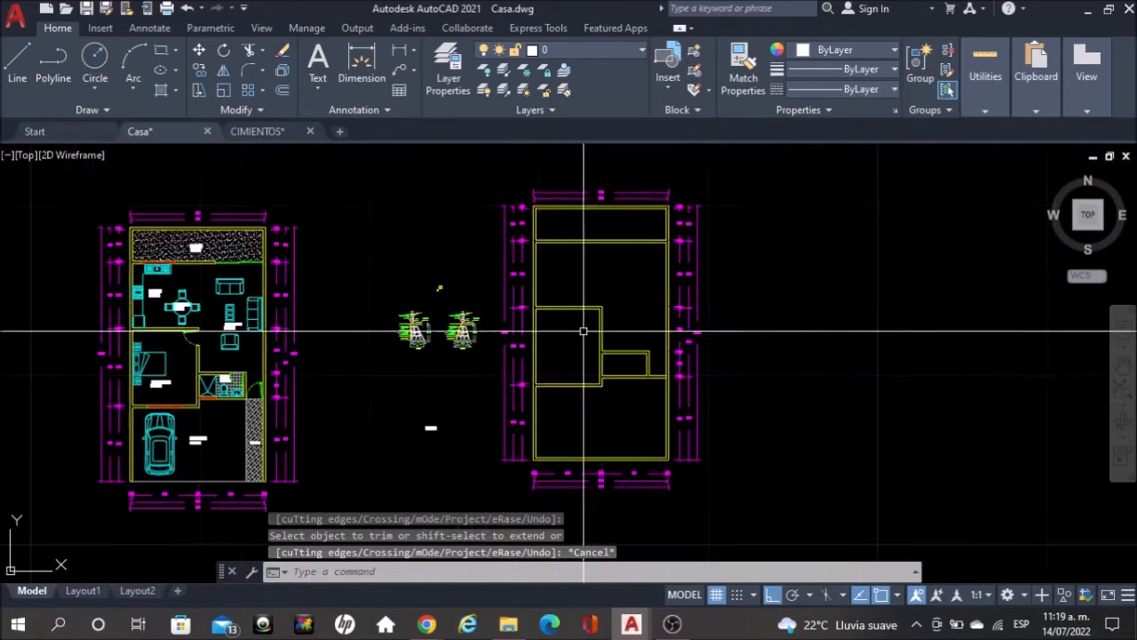
middle_click_drag(499, 385, 439, 371)
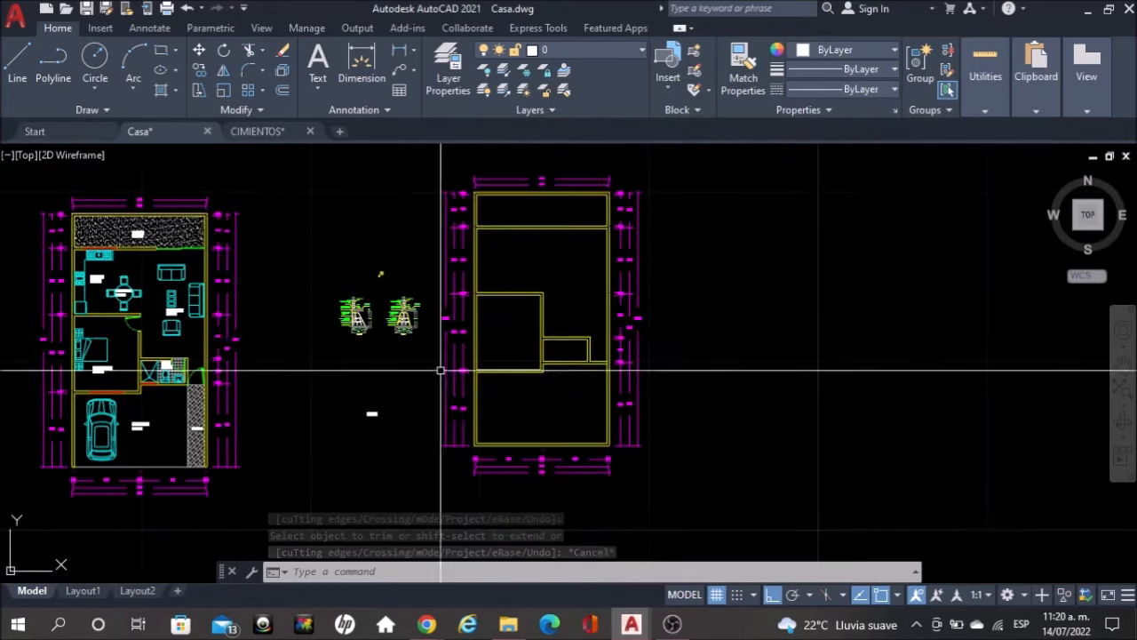
scroll(400, 334, "up", 4)
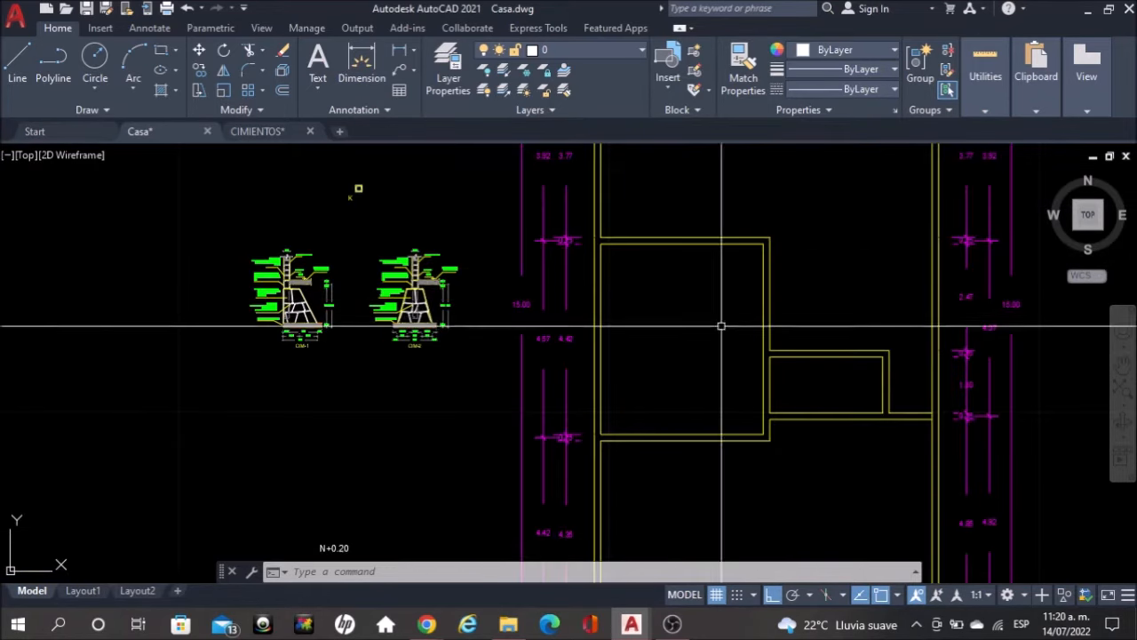
scroll(526, 278, "up", 2)
scroll(355, 289, "up", 6)
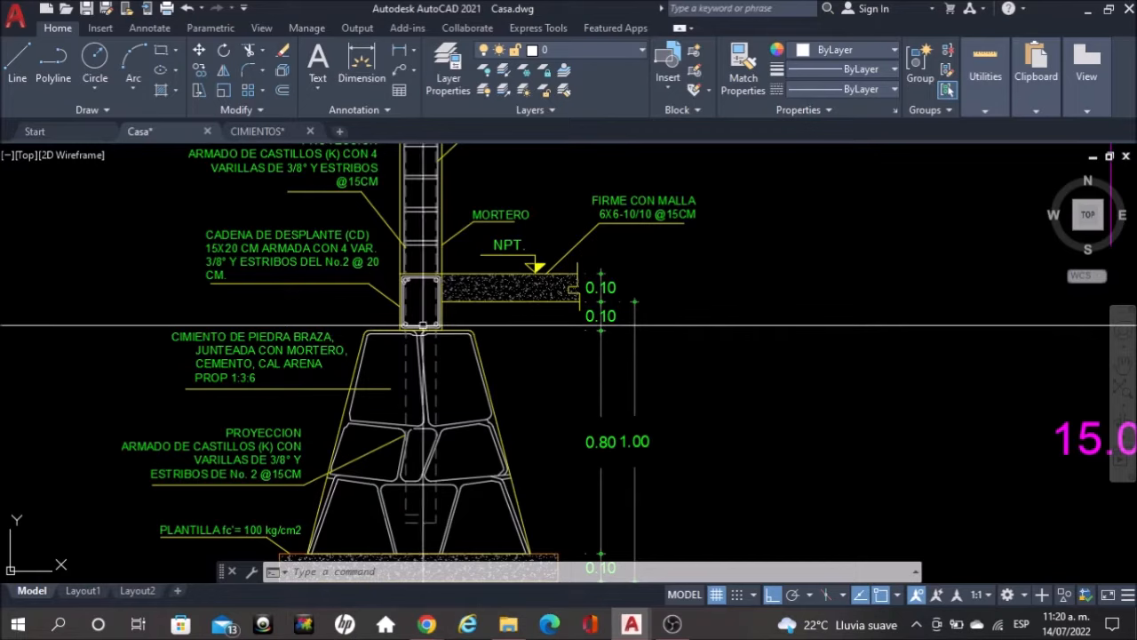
scroll(482, 328, "down", 2)
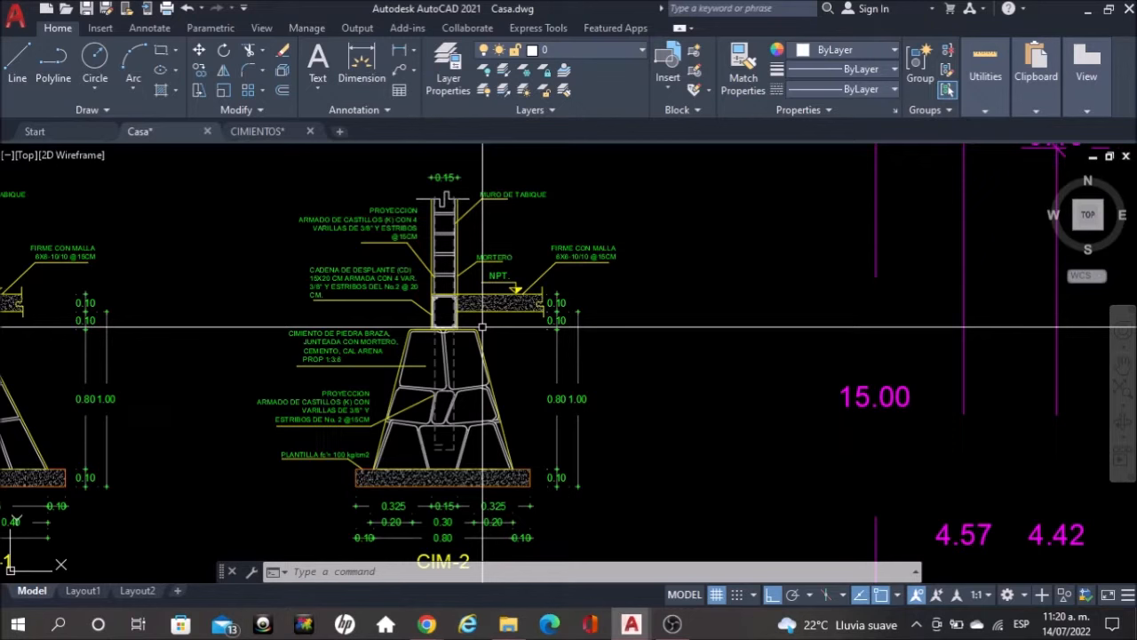
Examine the CIM-1 and CIM-2 foundation details, reading CIM-1's notes and dimensions against the walls-only plan
scroll(347, 308, "down", 4)
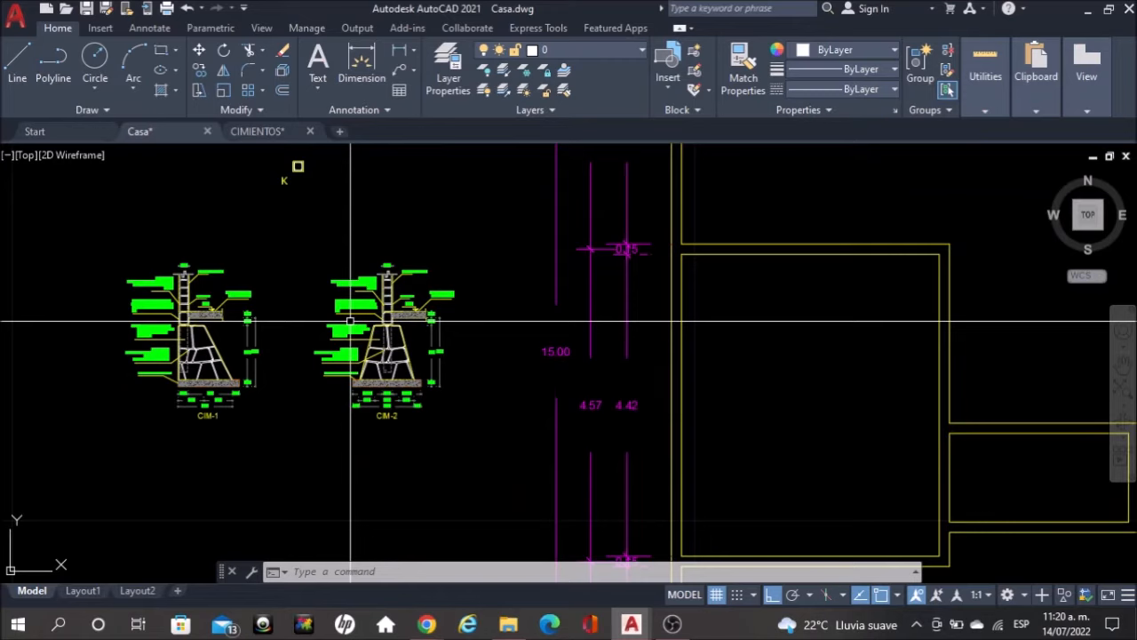
scroll(373, 313, "up", 2)
scroll(356, 320, "up", 1)
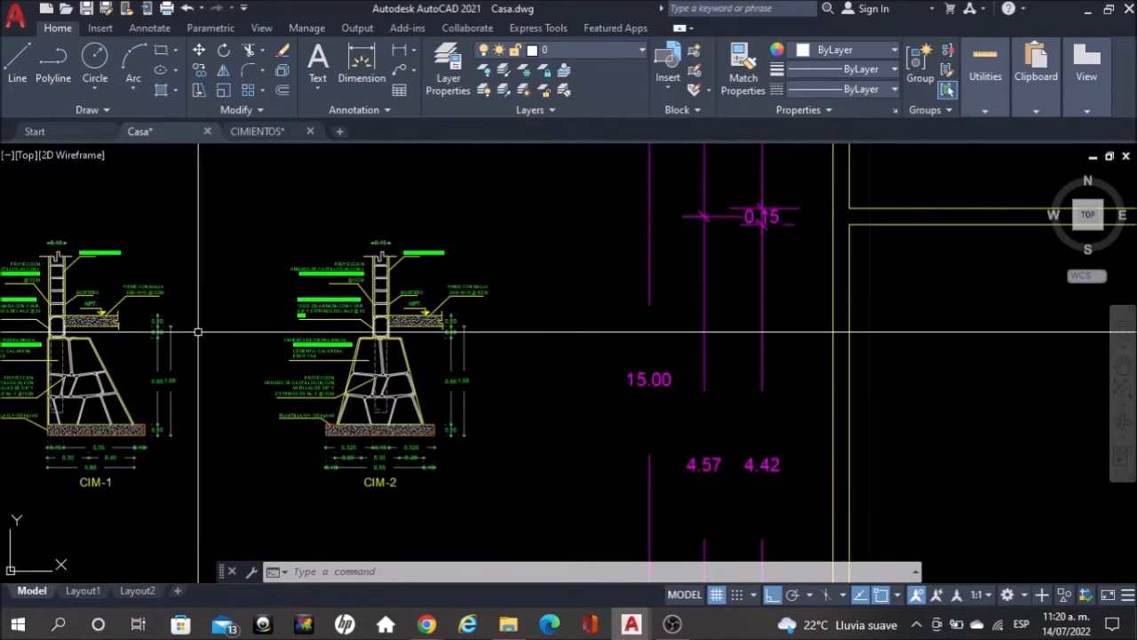
mouse_move(16, 364)
middle_mouse_down()
mouse_move(169, 364)
mouse_move(266, 337)
middle_mouse_up()
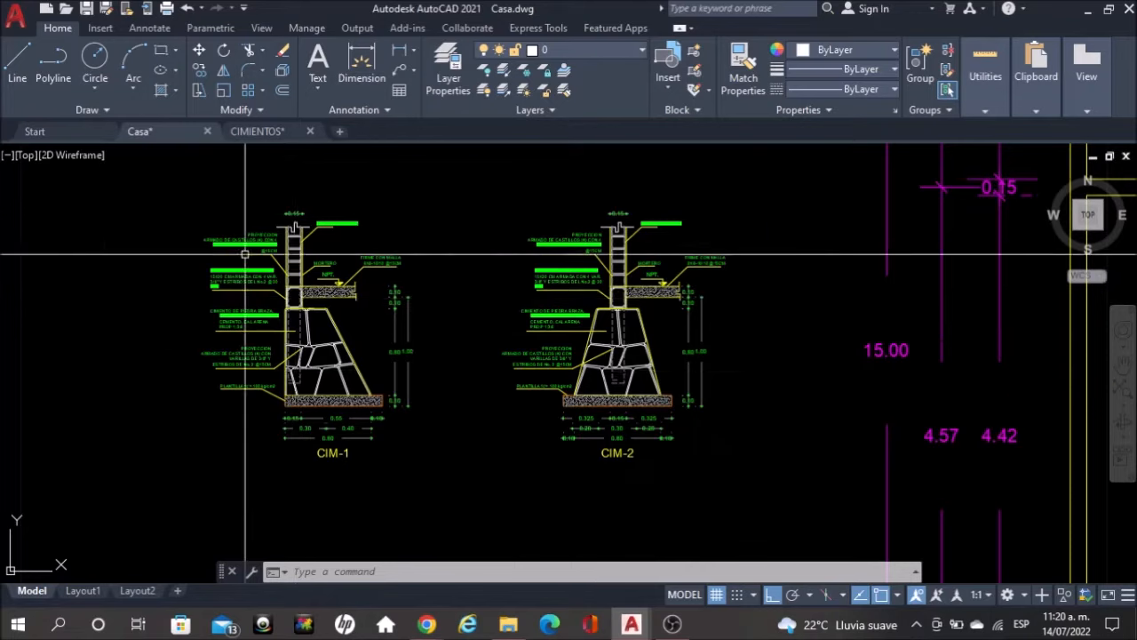
scroll(245, 255, "down", 3)
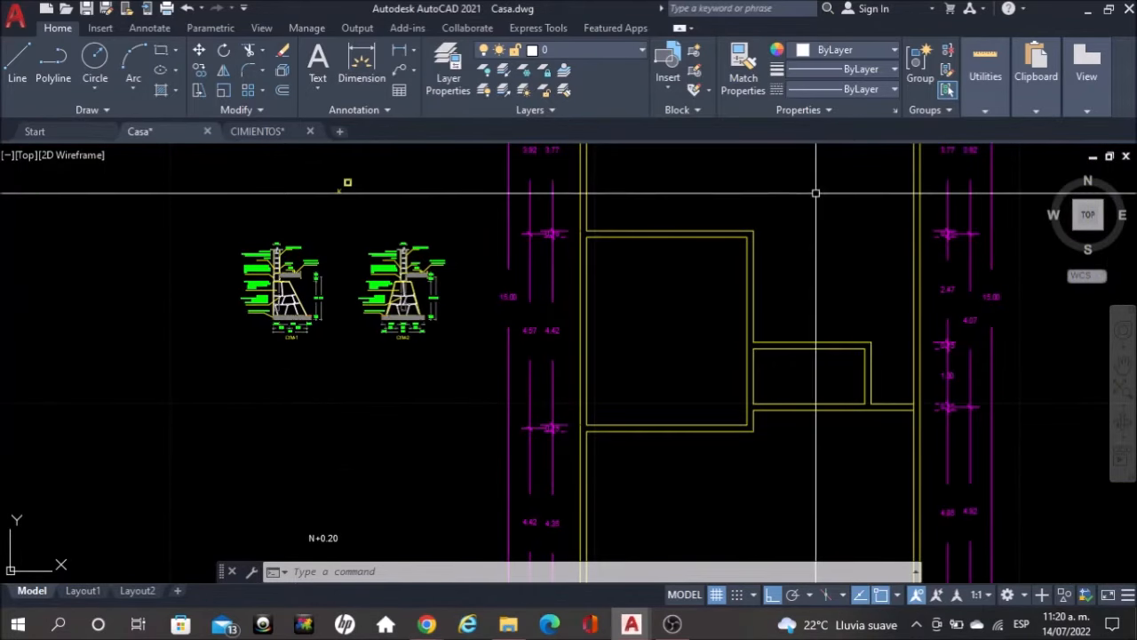
scroll(228, 350, "up", 3)
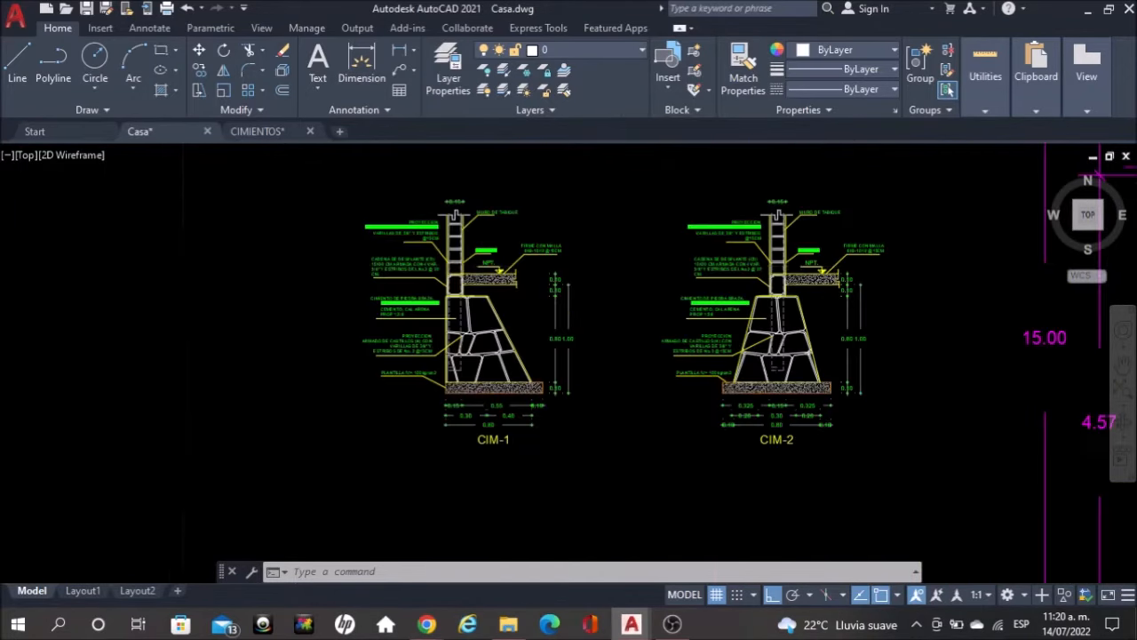
scroll(453, 298, "up", 4)
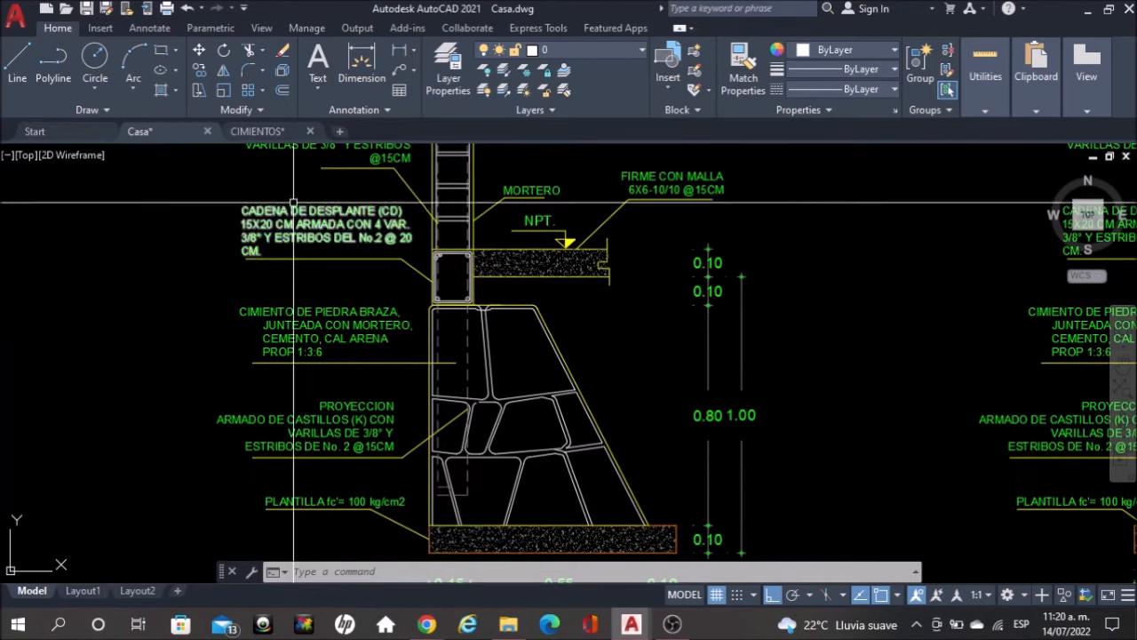
Offset the left exterior wall's outer line 0.35 toward the inside of the house
scroll(299, 190, "down", 5)
scroll(533, 382, "up", 5)
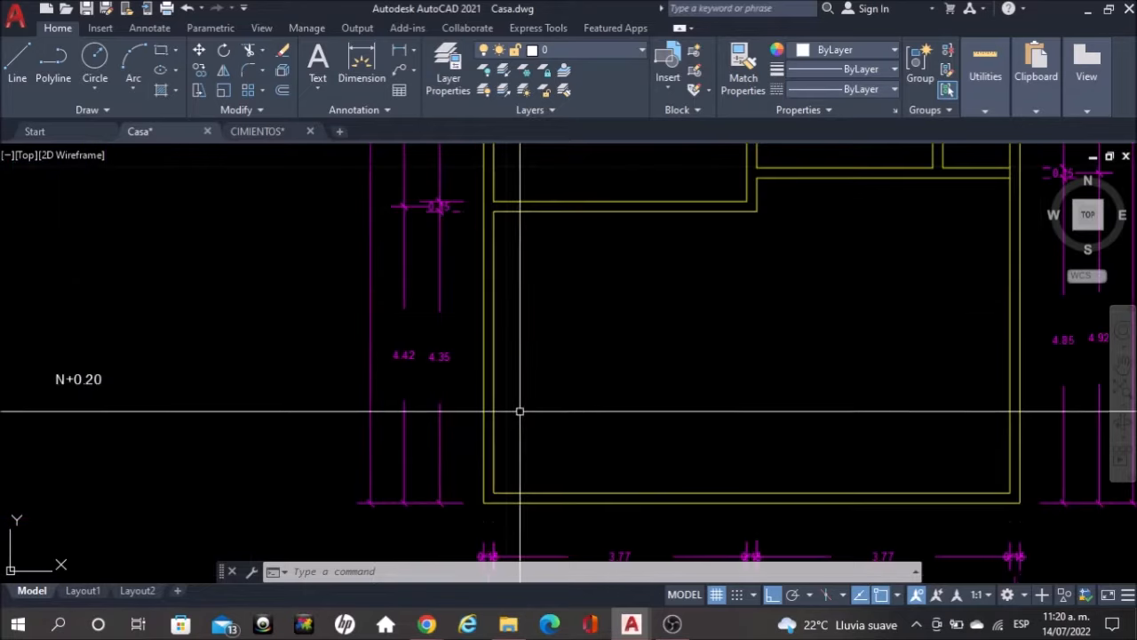
type("o")
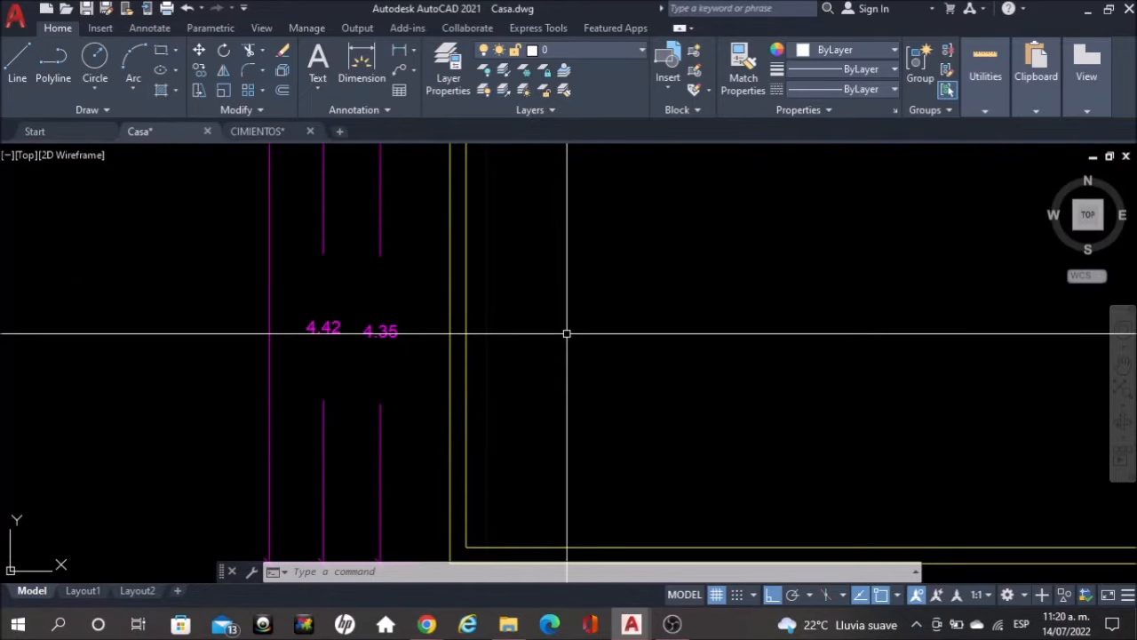
key("Return")
type(".35")
key("Return")
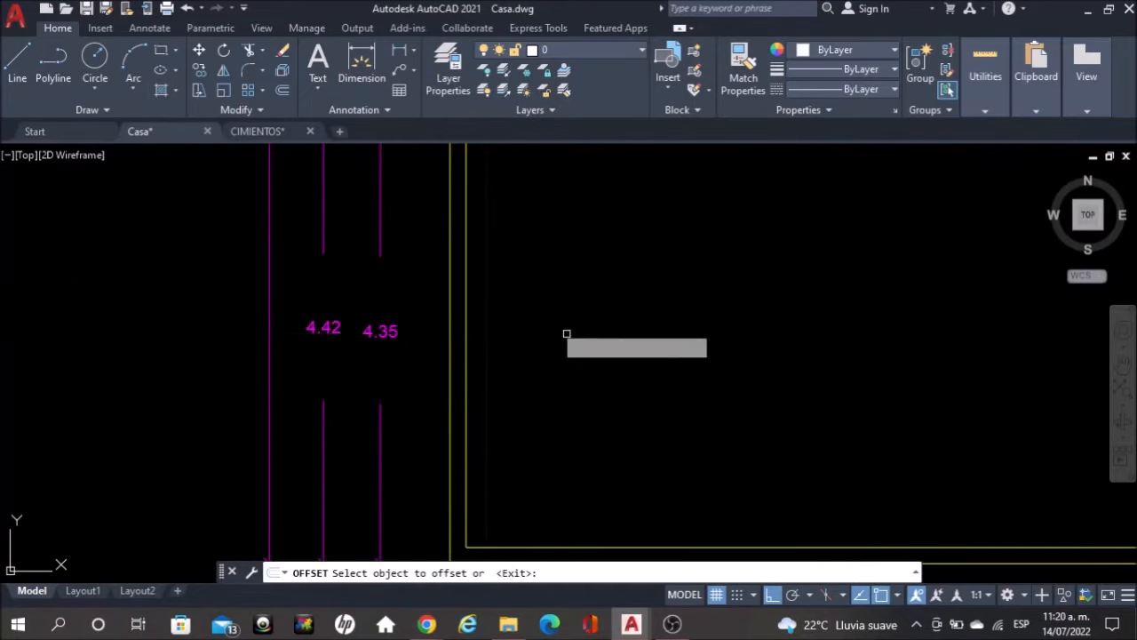
left_click(449, 274)
scroll(453, 267, "down", 3)
left_click(558, 258)
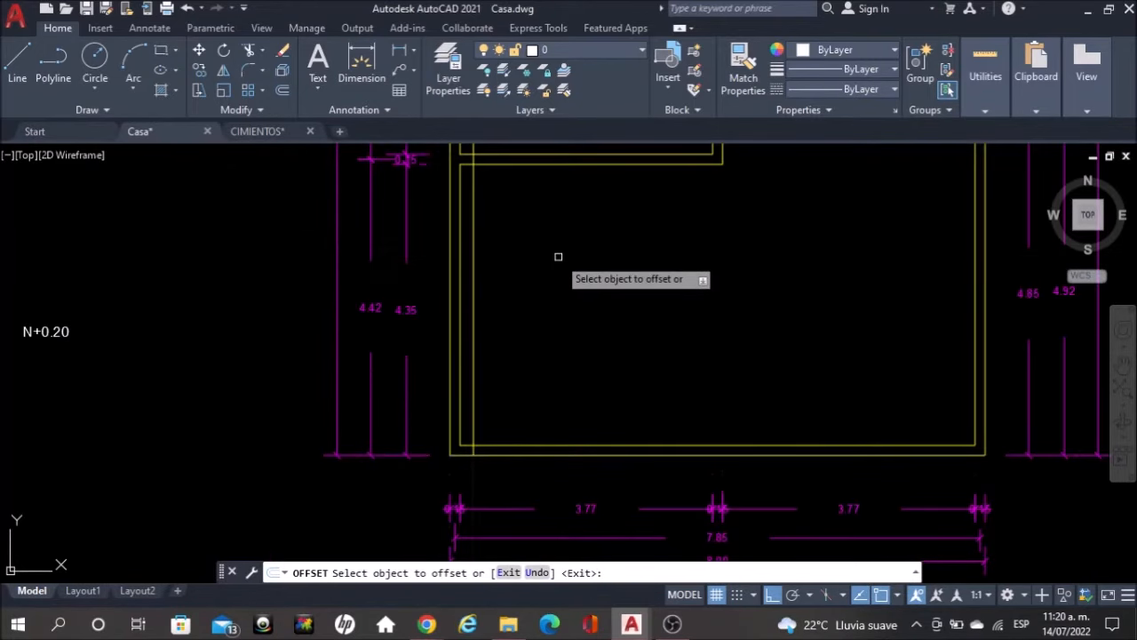
key("Escape")
Assign the new offset line along the left exterior wall to the CORONA layer
scroll(524, 275, "down", 2)
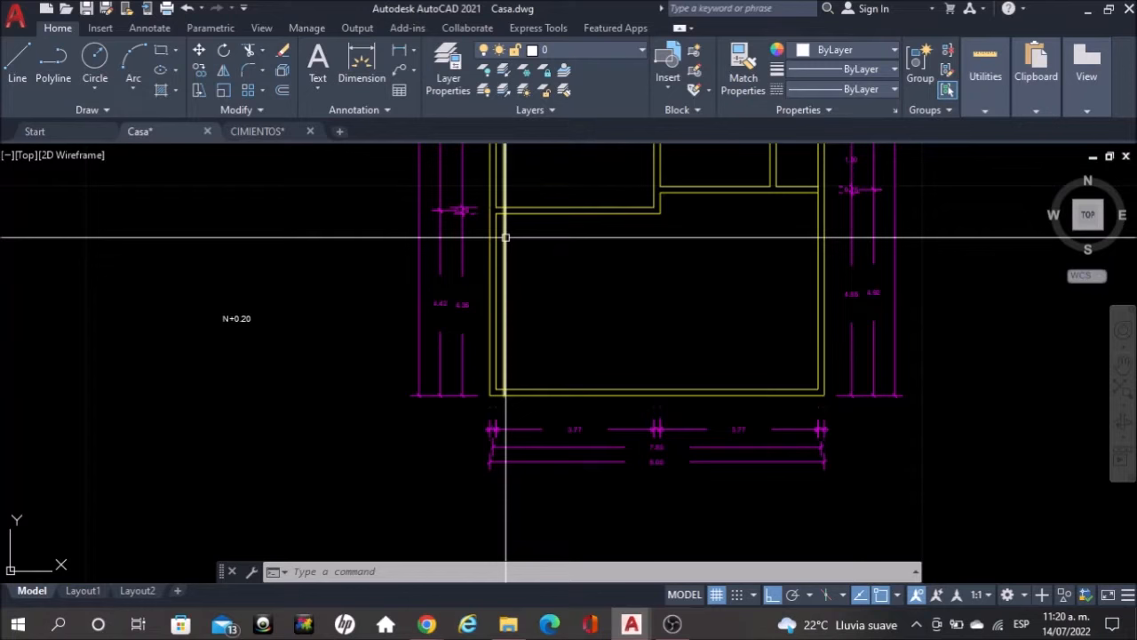
left_click(640, 51)
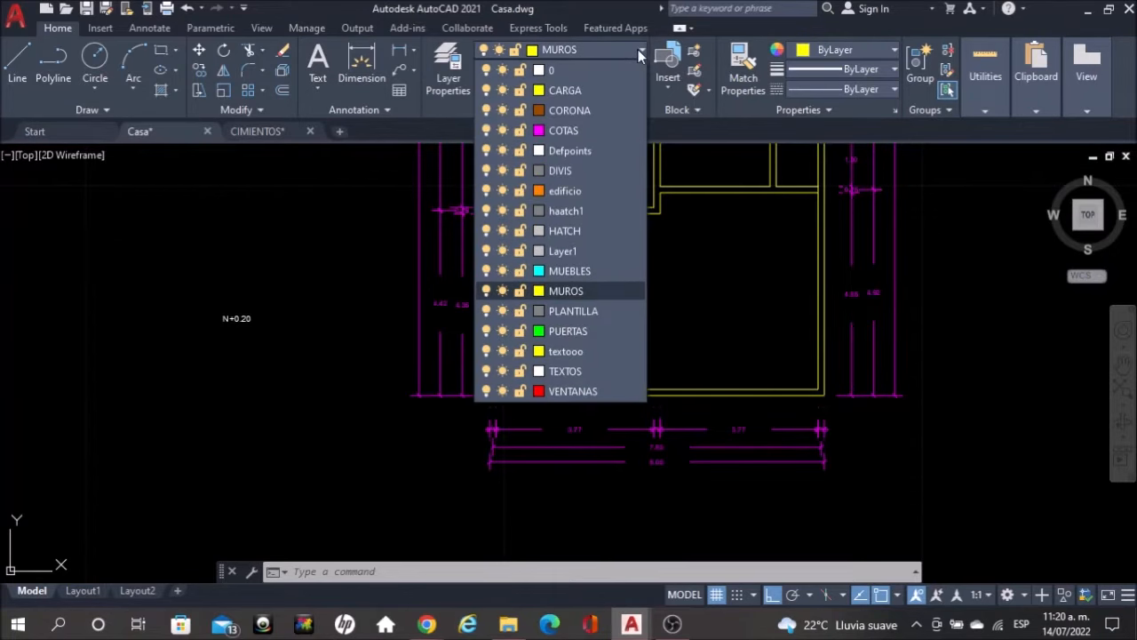
left_click(575, 117)
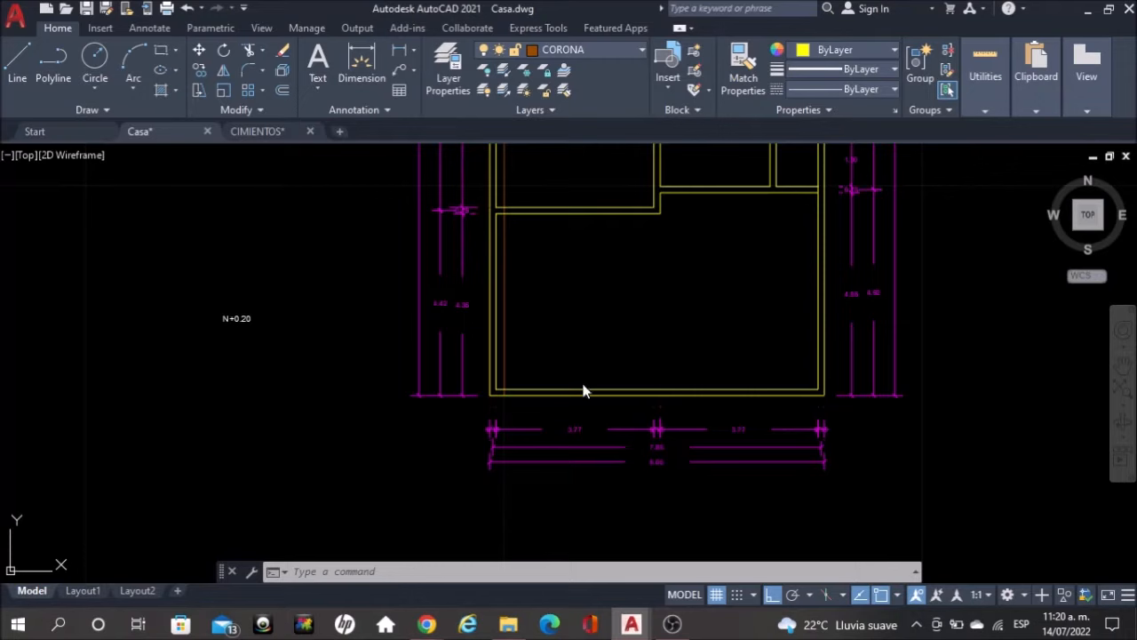
Offset the outer lines of the top and right exterior walls 0.35 toward the inside of the house
middle_click_drag(567, 230, 577, 442)
scroll(573, 449, "down", 1)
scroll(592, 175, "up", 1)
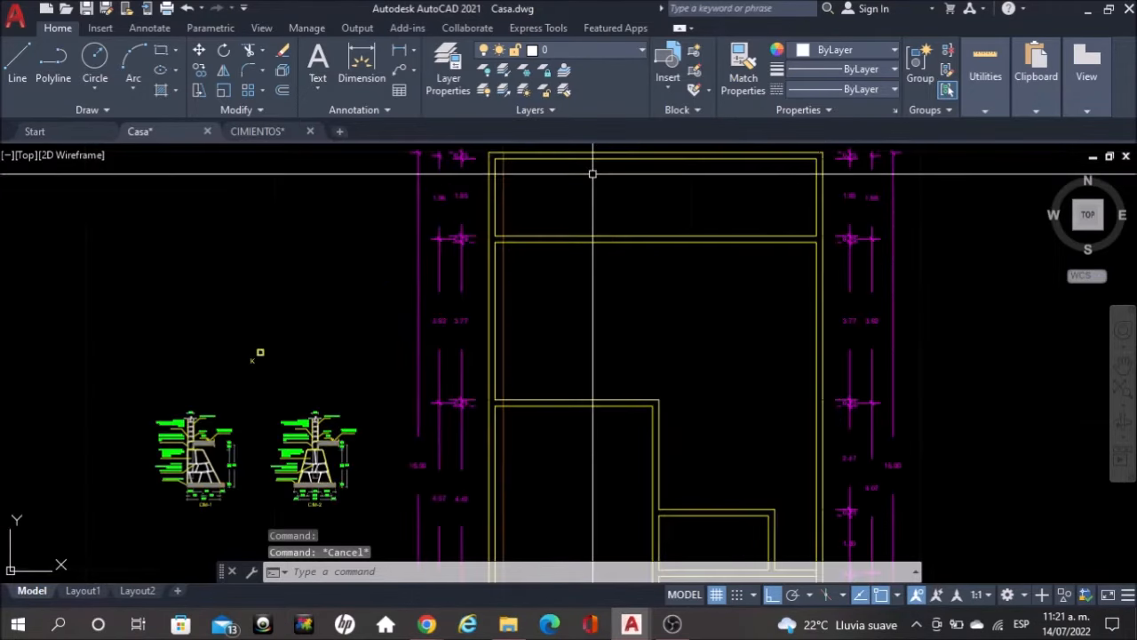
middle_click_drag(593, 184, 576, 257)
scroll(577, 257, "up", 1)
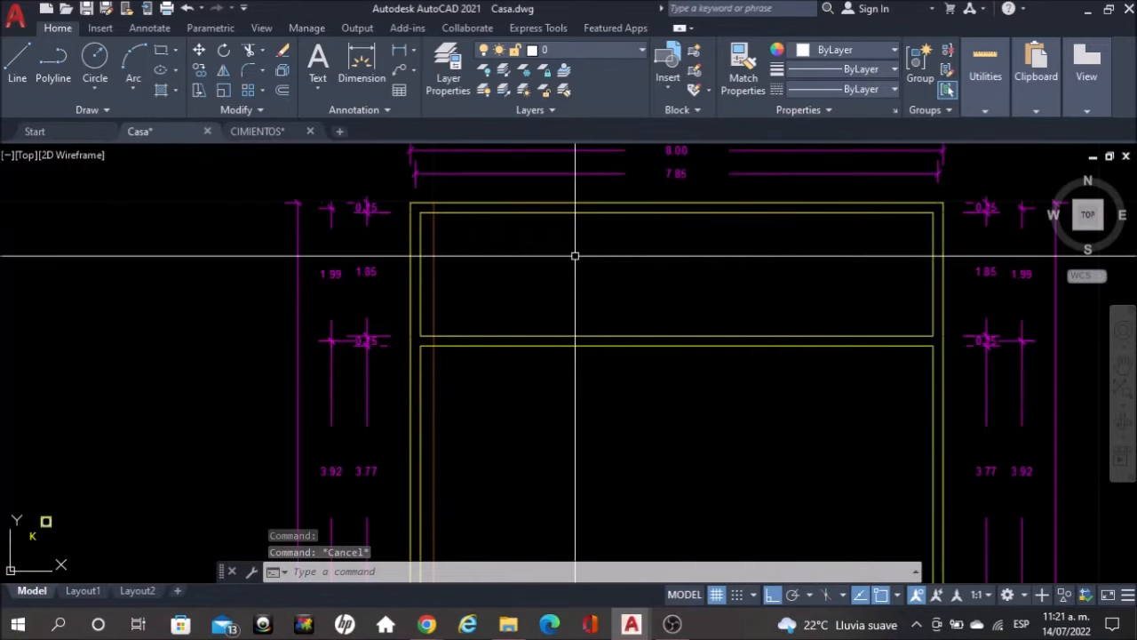
type("o")
key("Return")
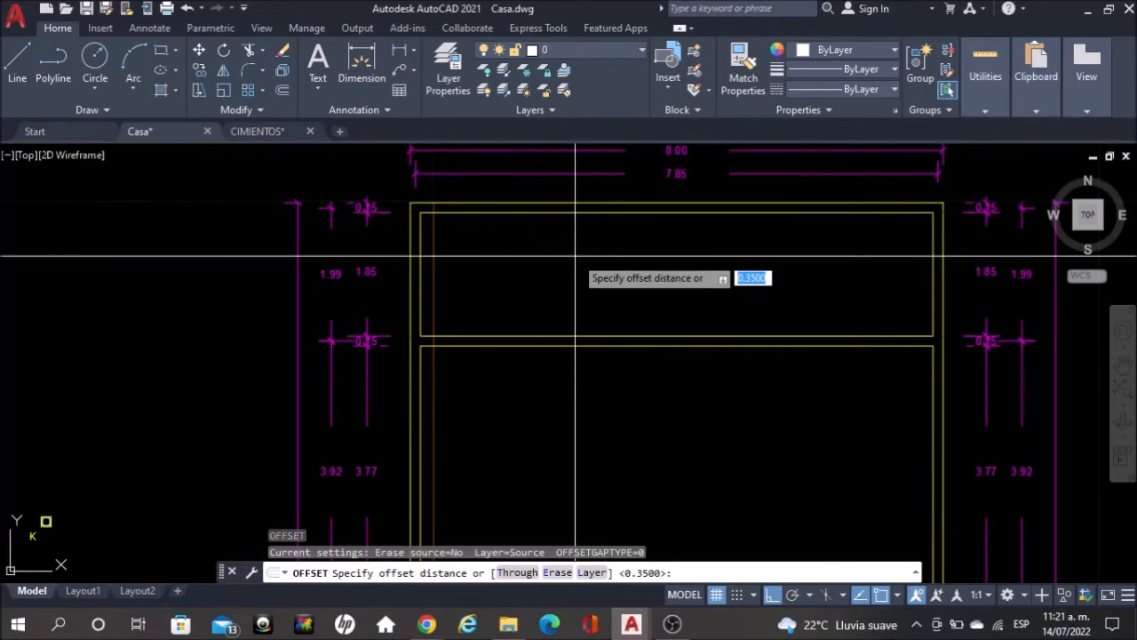
key("Return")
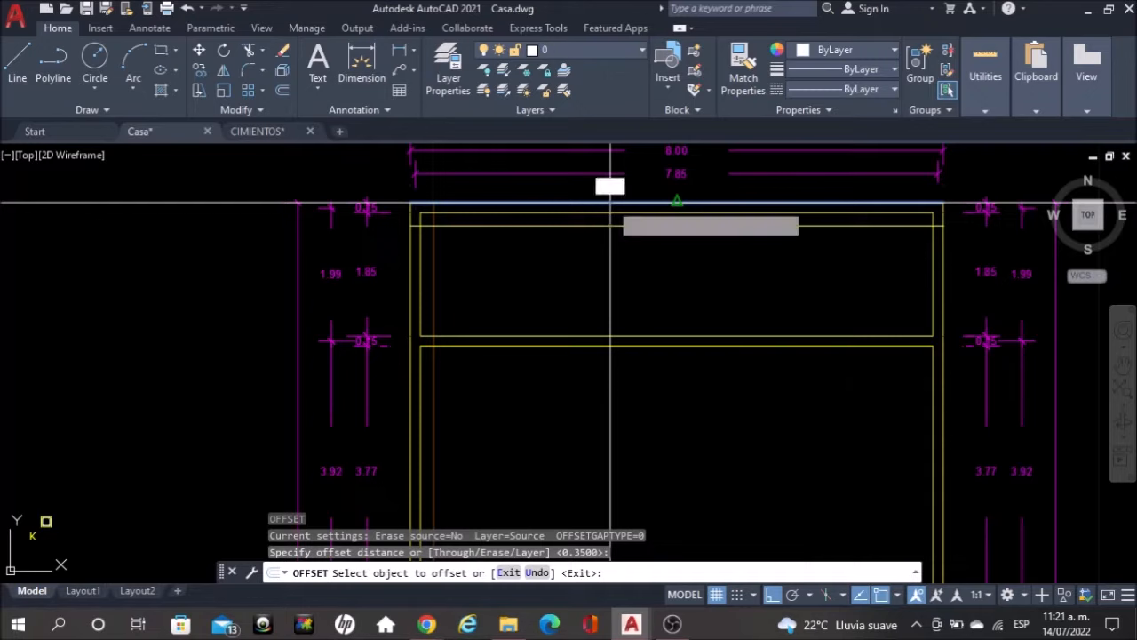
left_click(607, 210)
left_click(606, 277)
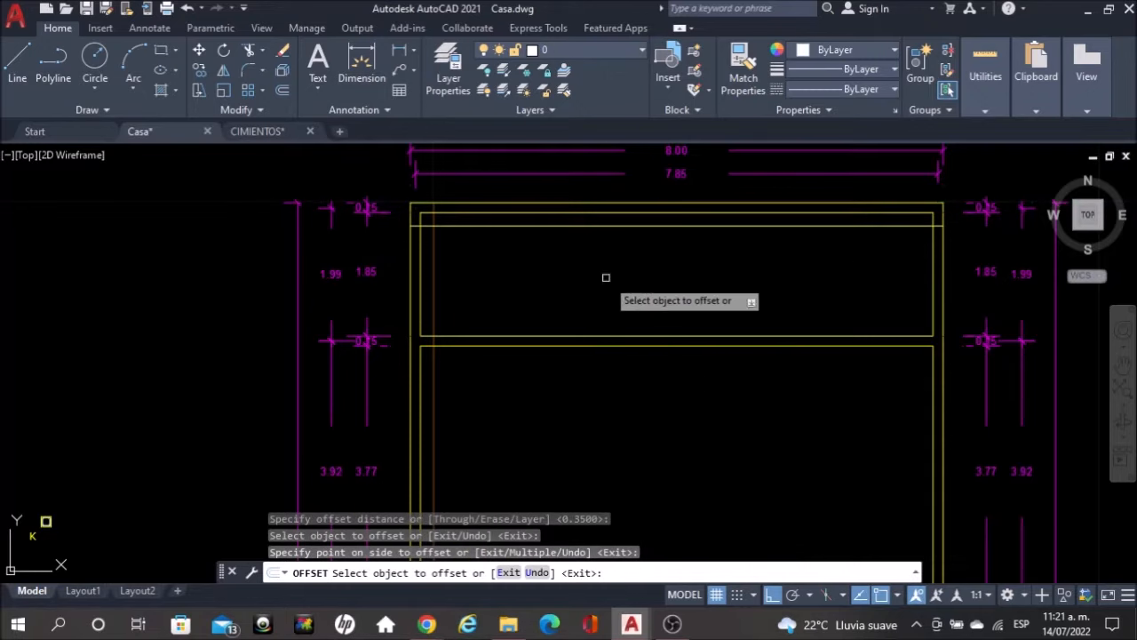
left_click(933, 235)
left_click(817, 263)
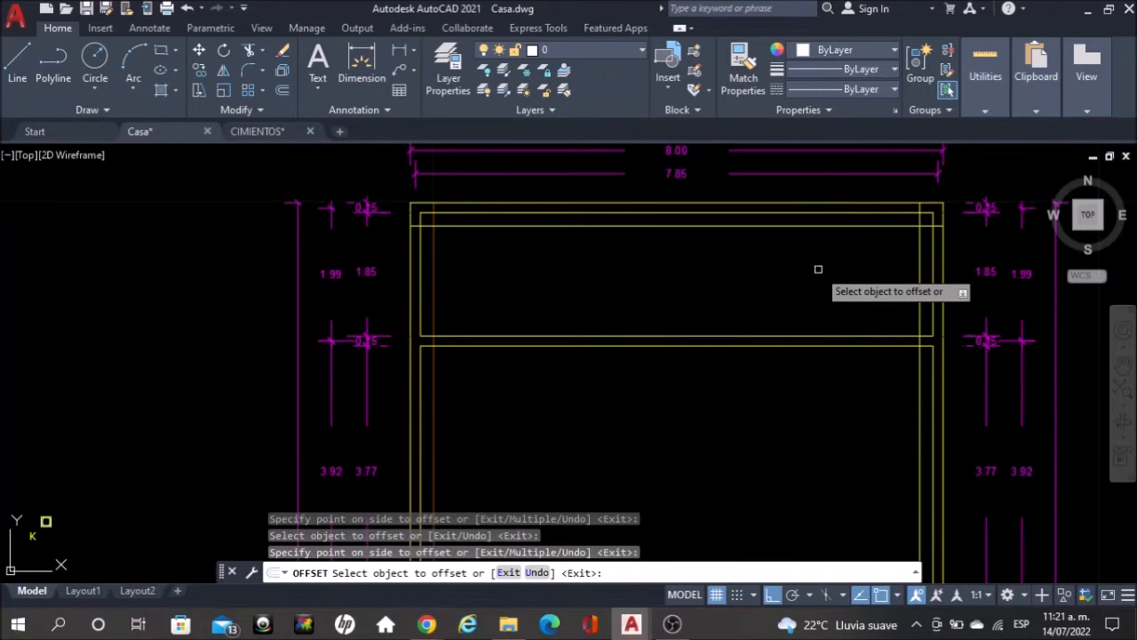
scroll(818, 269, "down", 4)
scroll(812, 340, "up", 2)
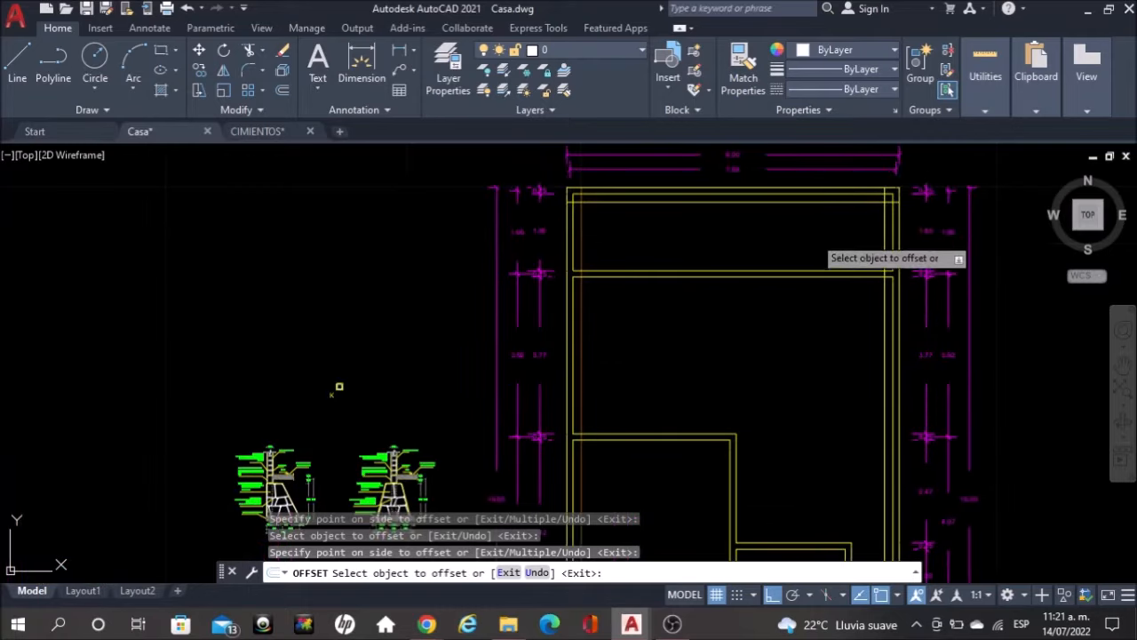
key("Escape")
Match the properties of the left CORONA line onto the new offset lines along the top and right exterior walls
left_click(744, 71)
scroll(637, 182, "up", 2)
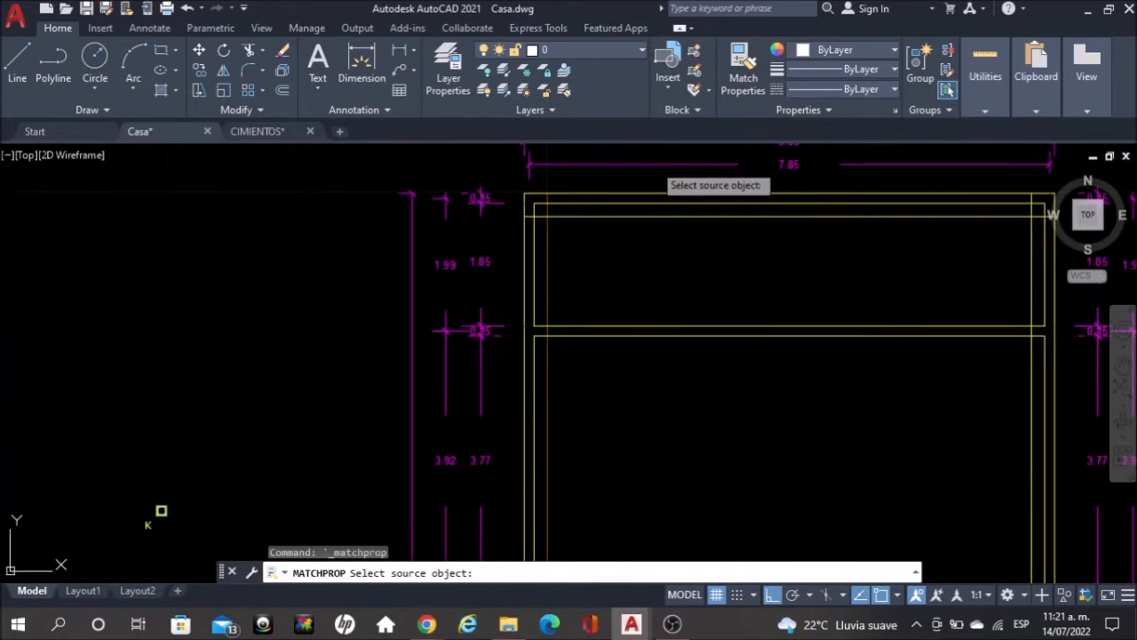
left_click(549, 241)
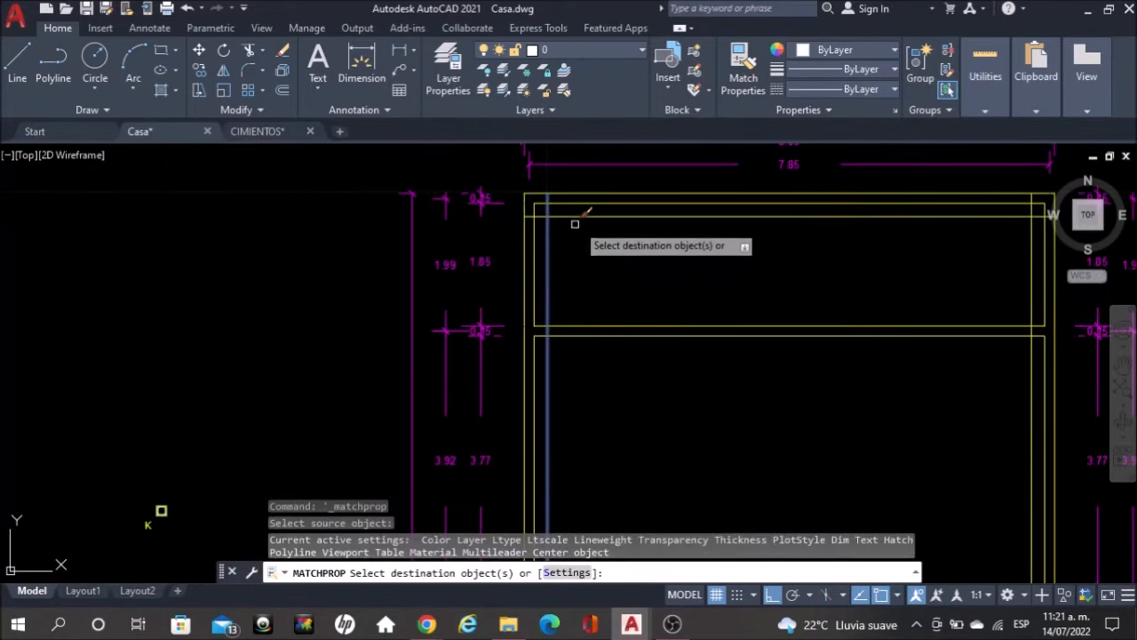
left_click(582, 216)
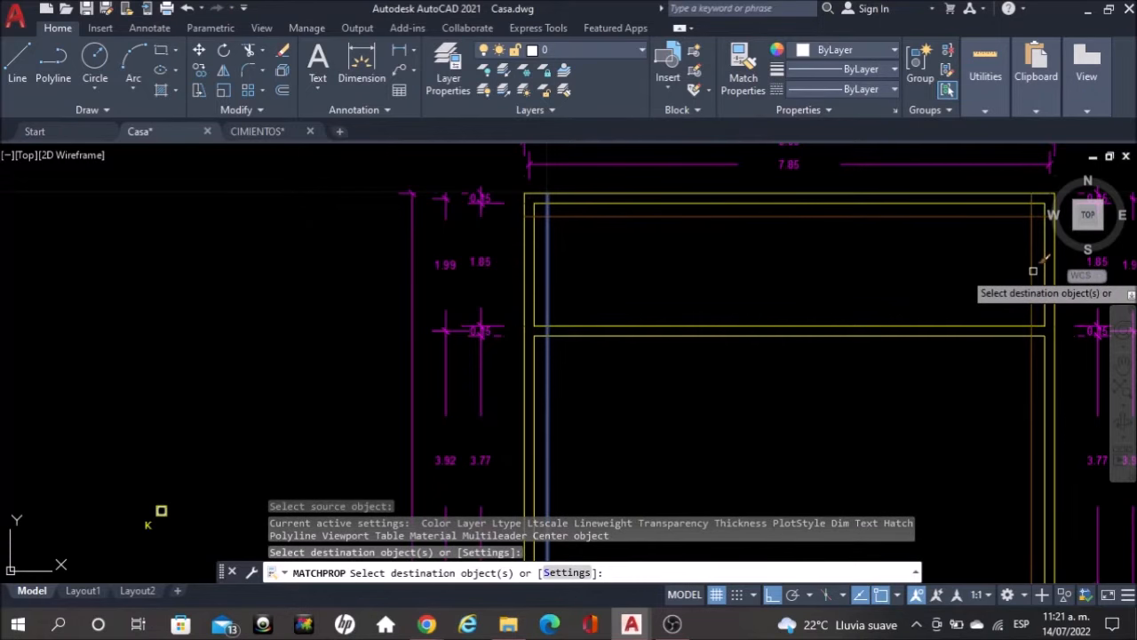
scroll(1033, 271, "down", 6)
key("Escape")
Review the CORONA lines along the exterior walls and examine the CIM-2 detail where the chain meets the stone foundation
scroll(585, 209, "up", 2)
scroll(622, 267, "up", 6)
middle_click_drag(652, 203, 635, 321)
scroll(608, 377, "up", 2)
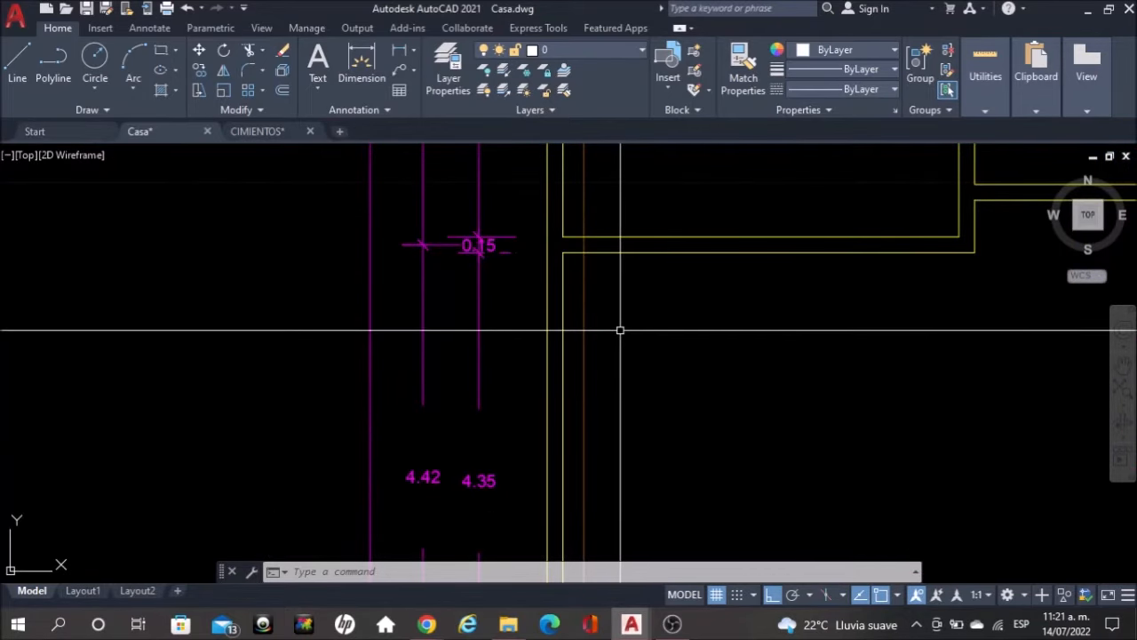
scroll(620, 331, "down", 4)
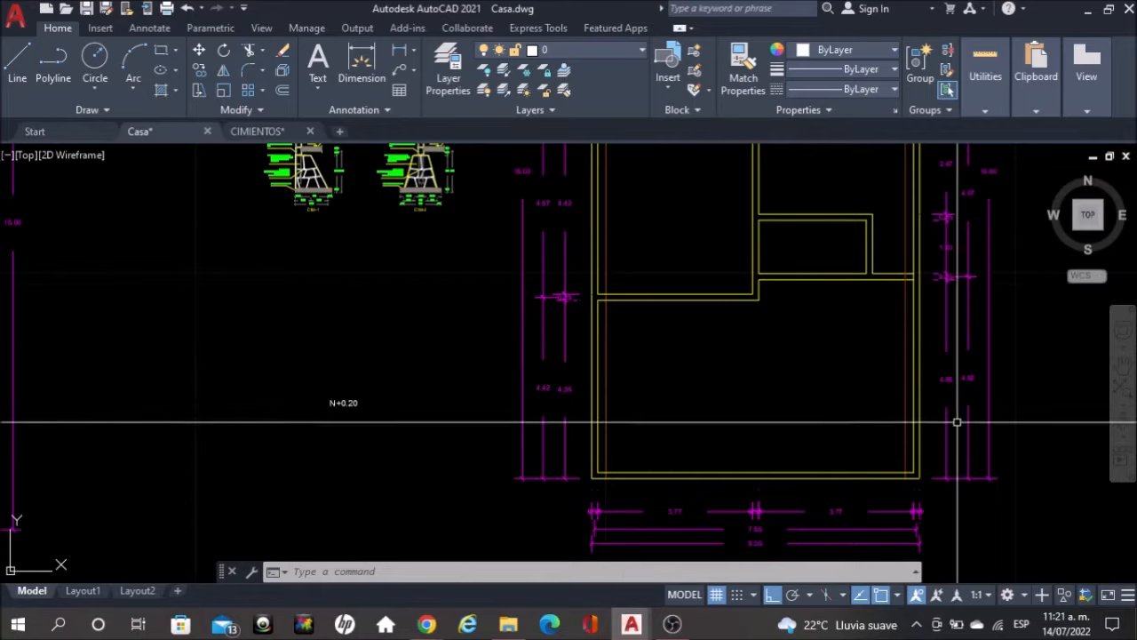
middle_click_drag(825, 268, 790, 520)
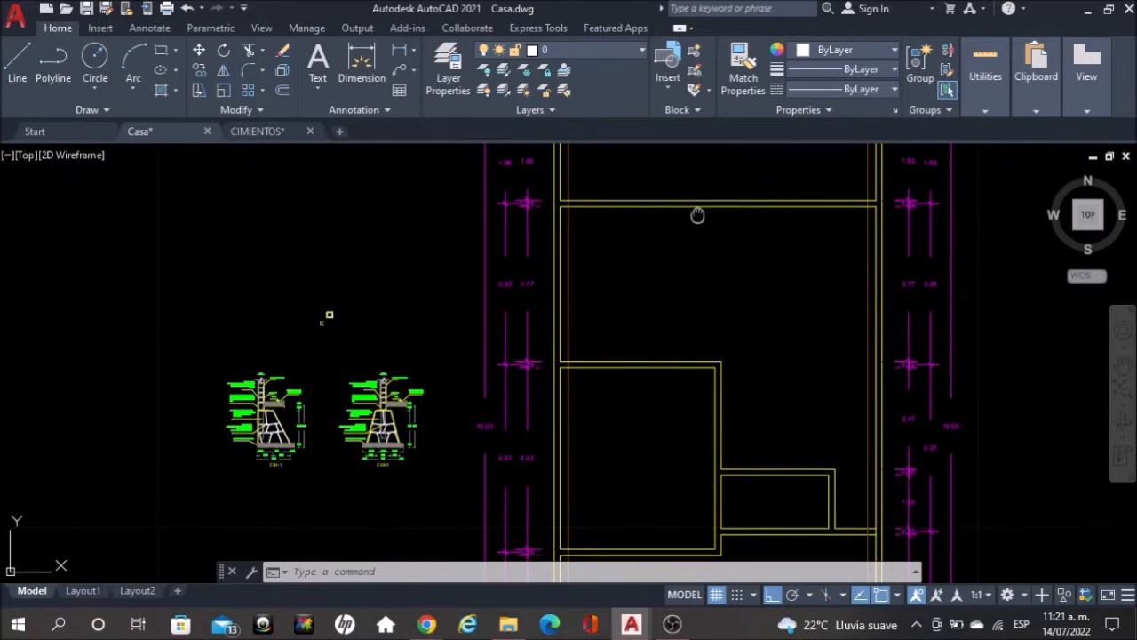
middle_click_drag(699, 216, 703, 310)
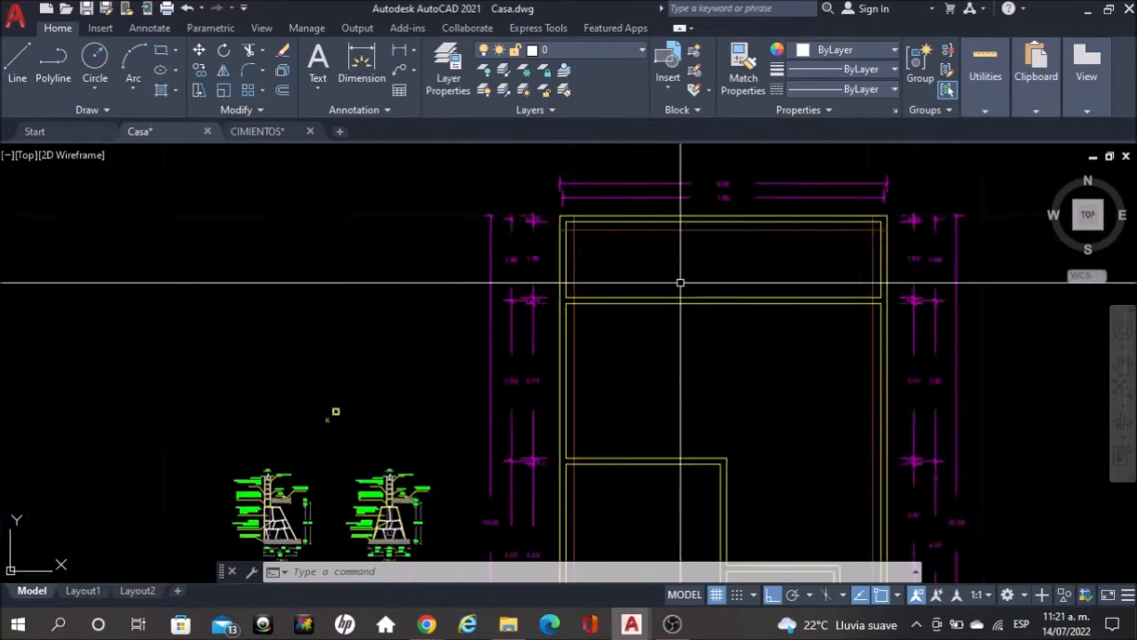
scroll(680, 283, "down", 2)
scroll(528, 494, "up", 5)
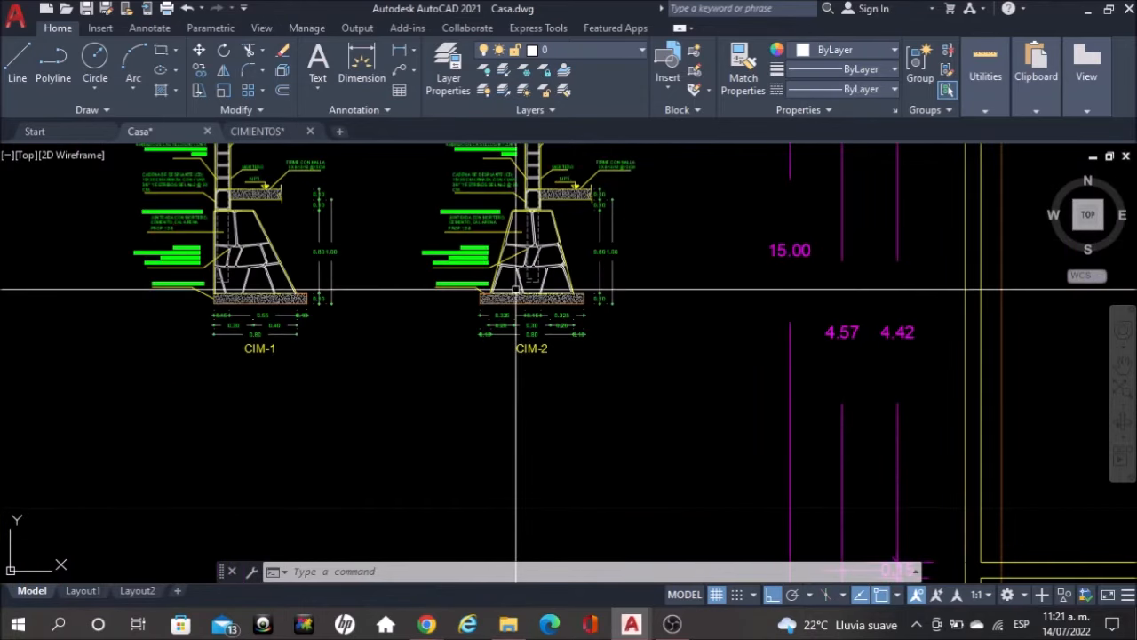
scroll(516, 182, "up", 2)
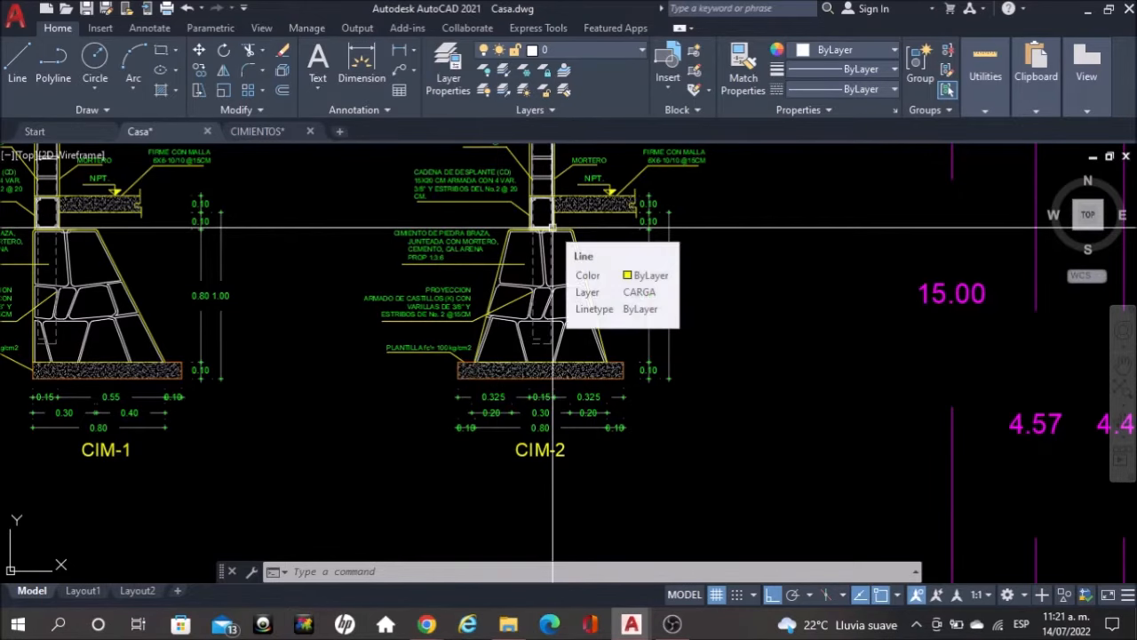
scroll(540, 210, "up", 4)
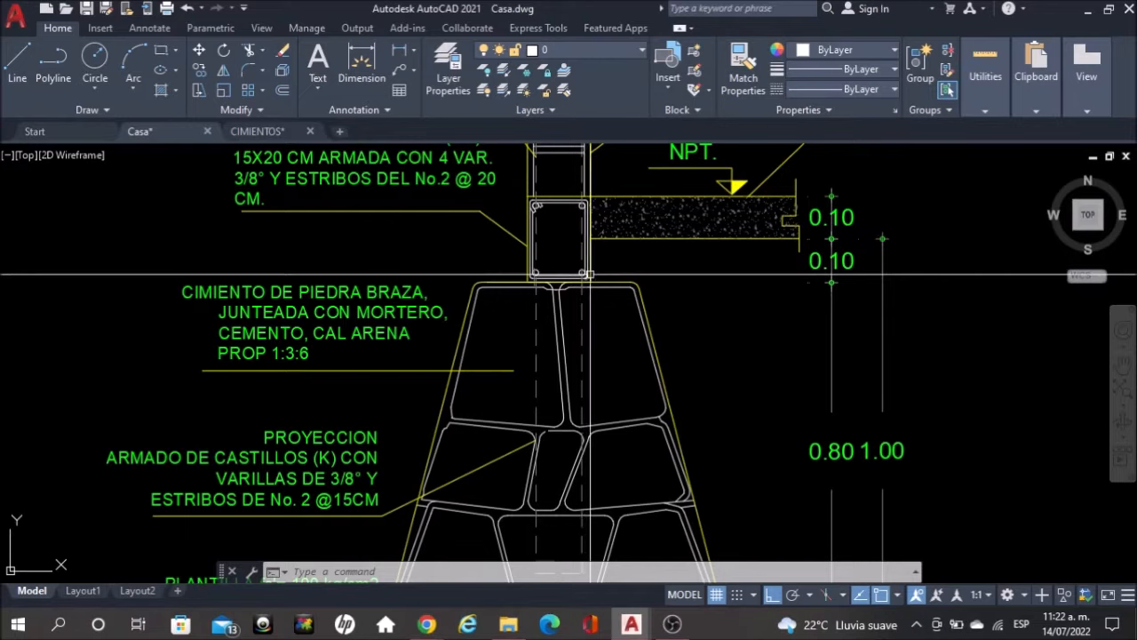
Offset both lines of the horizontal interior wall nearest the top of the plan 0.1 outward from the wall
scroll(515, 285, "down", 6)
scroll(702, 222, "up", 5)
scroll(667, 213, "up", 2)
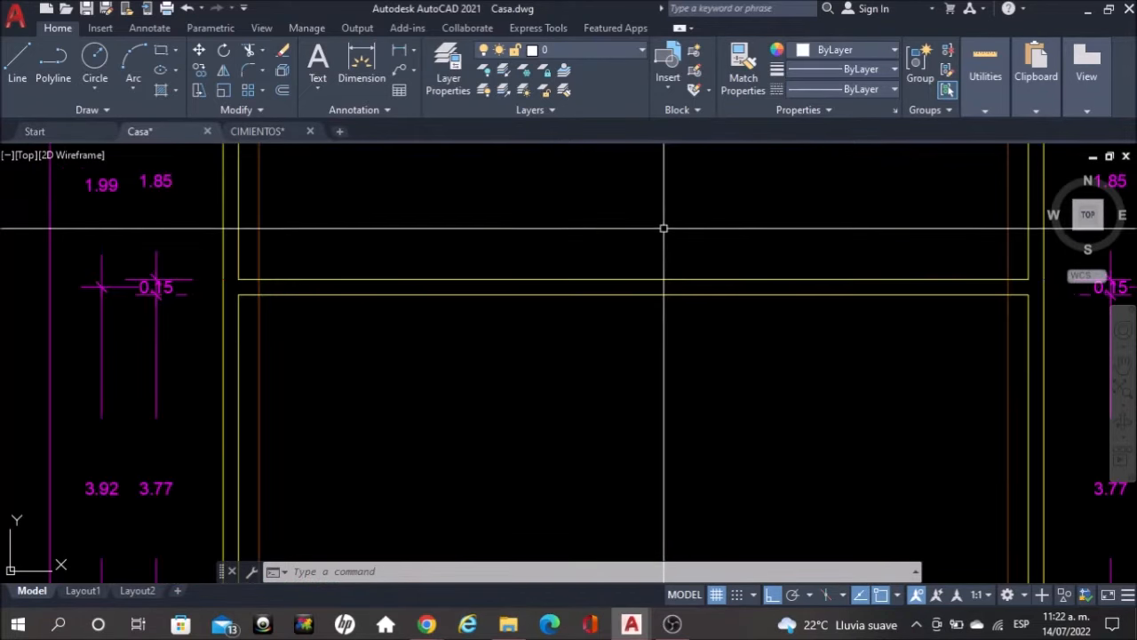
type("o")
key("Return")
type(".1")
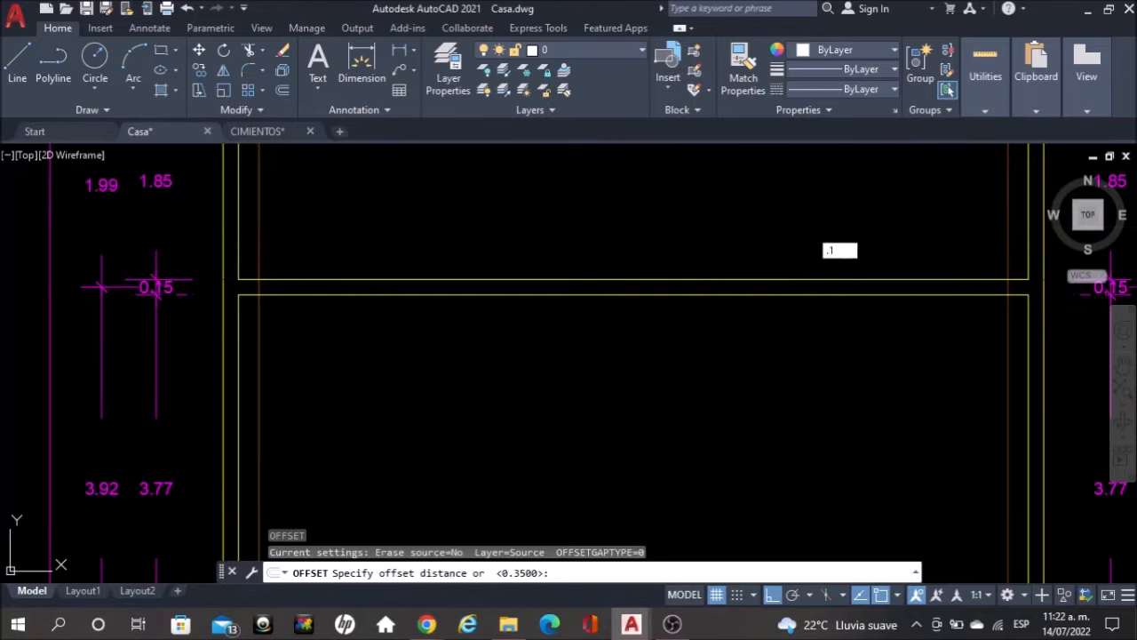
key("Return")
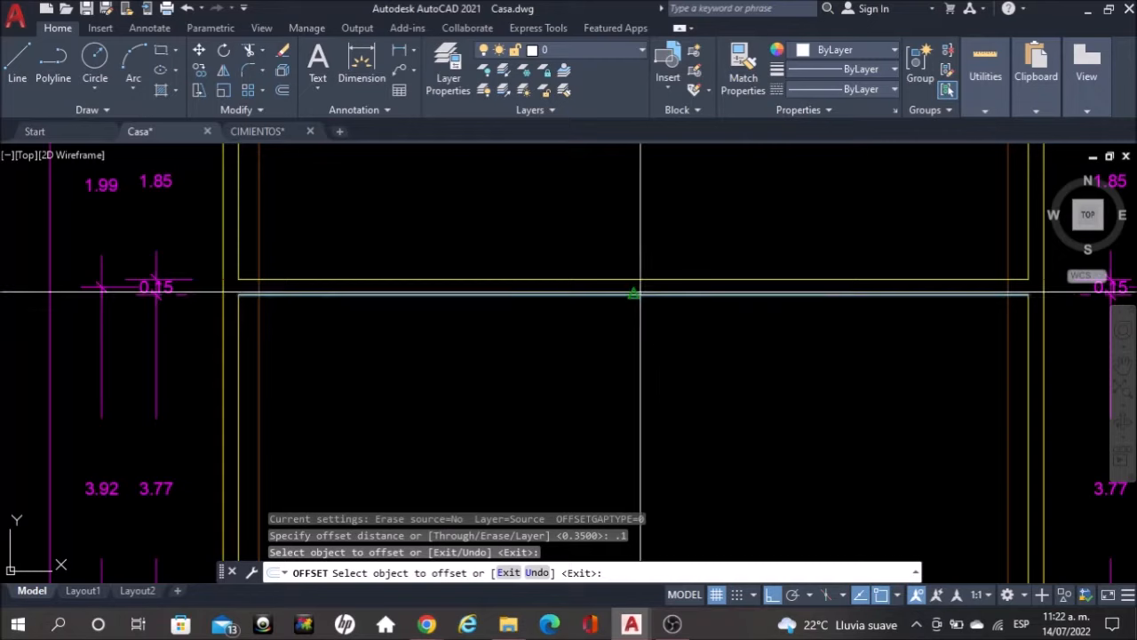
left_click(647, 297)
left_click(655, 360)
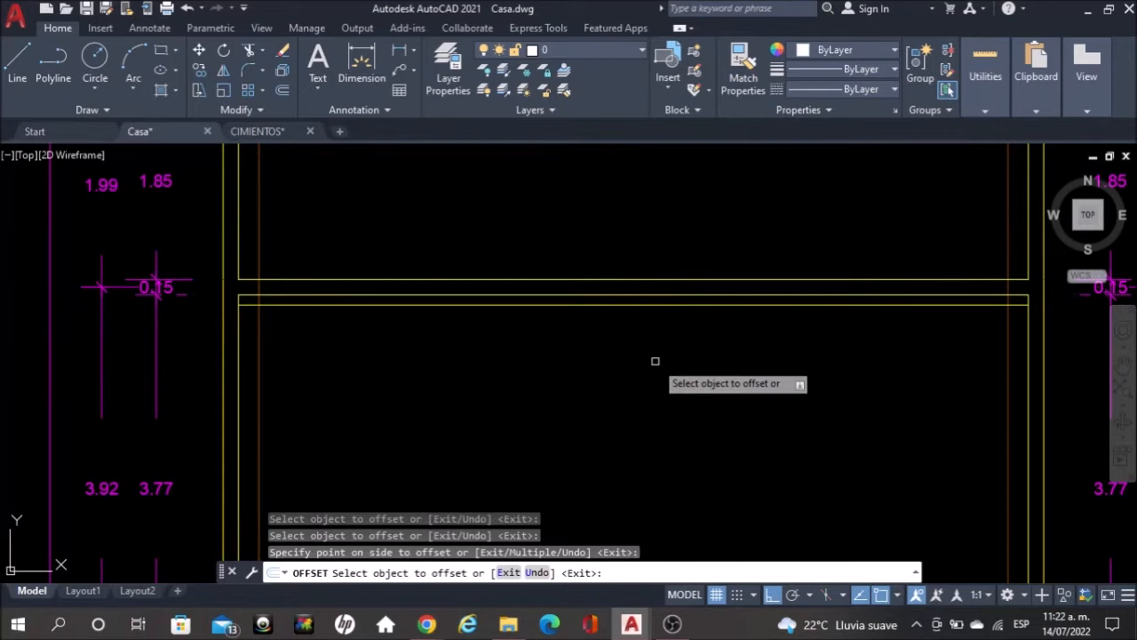
left_click(655, 279)
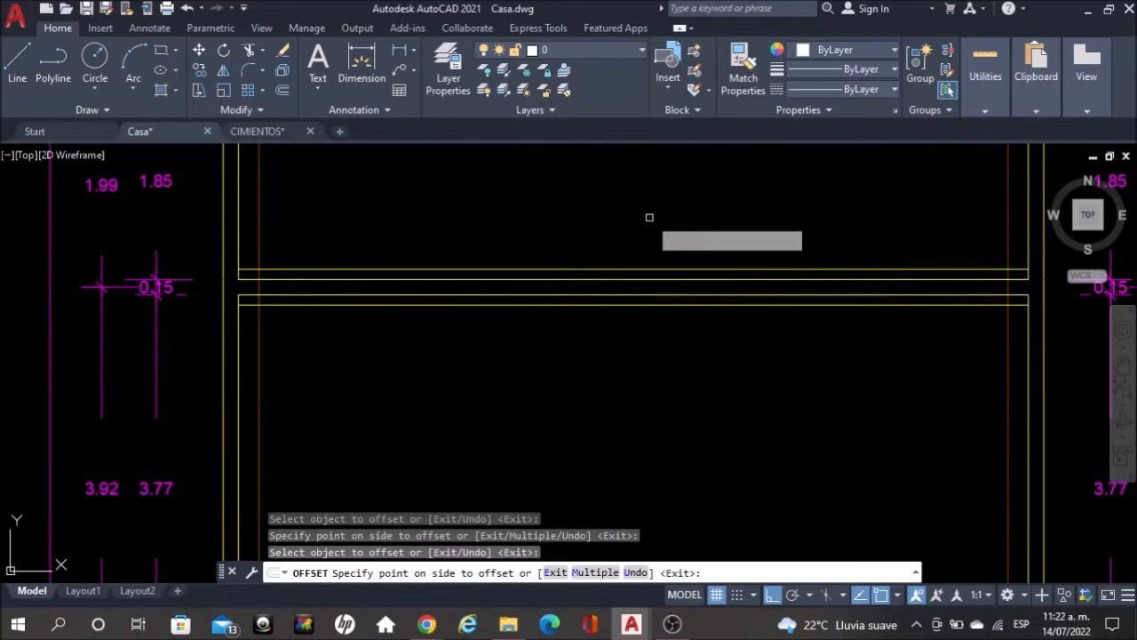
left_click(649, 216)
Offset both lines of the large left room's upper wall 0.1 outward from the wall
scroll(597, 238, "down", 3)
scroll(622, 347, "up", 3)
scroll(573, 448, "up", 2)
left_click(582, 368)
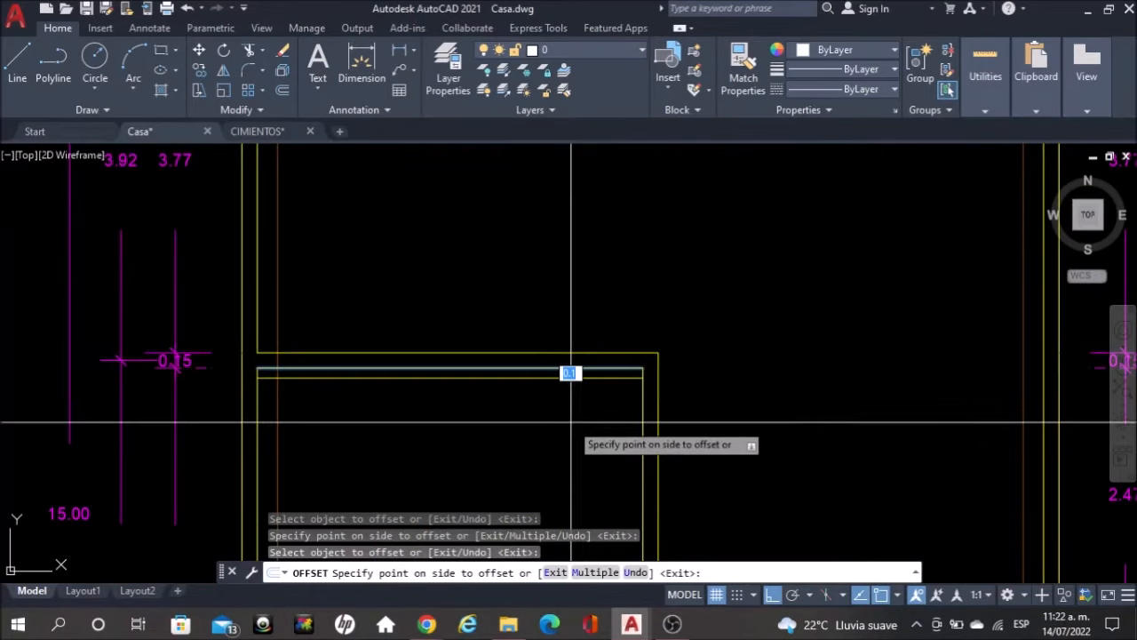
left_click(571, 427)
left_click(576, 353)
left_click(578, 275)
Offset both faces of the large left room's right wall 0.1 outward, including the segment inside the small room
mouse_move(690, 351)
middle_mouse_down()
mouse_move(672, 300)
mouse_move(657, 140)
middle_mouse_up()
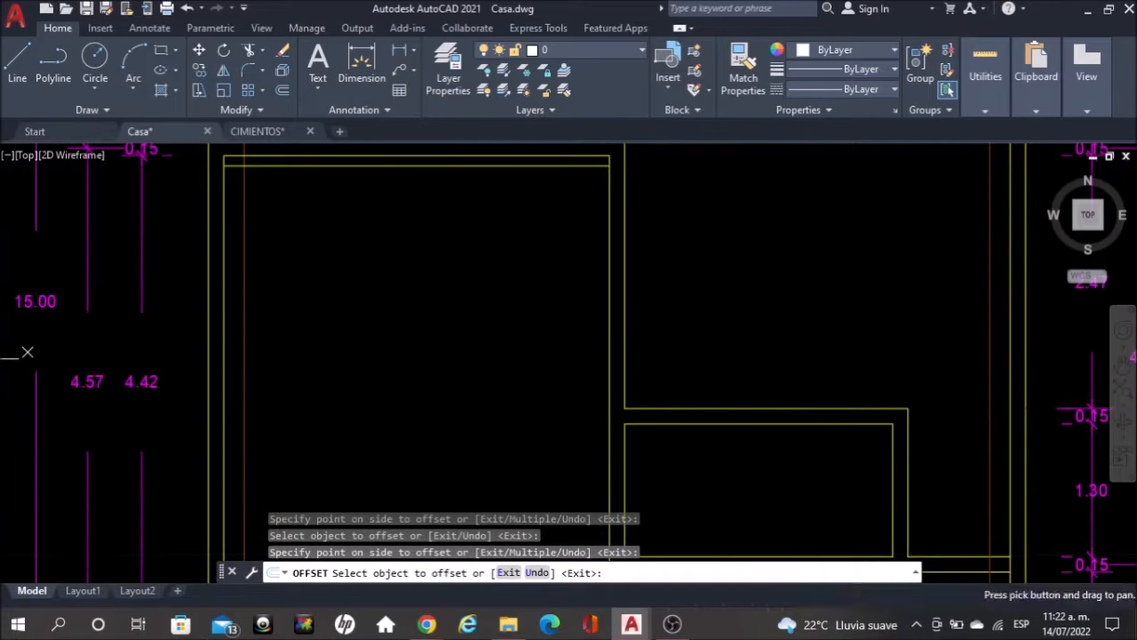
left_click(622, 259)
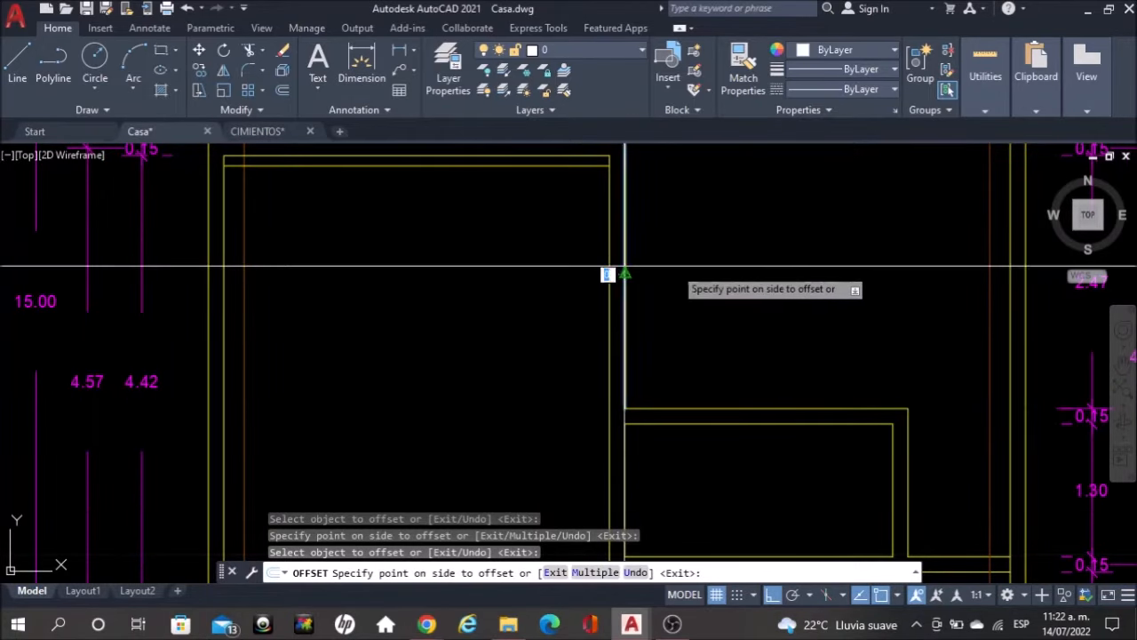
left_click(675, 264)
left_click(610, 152)
left_click(506, 256)
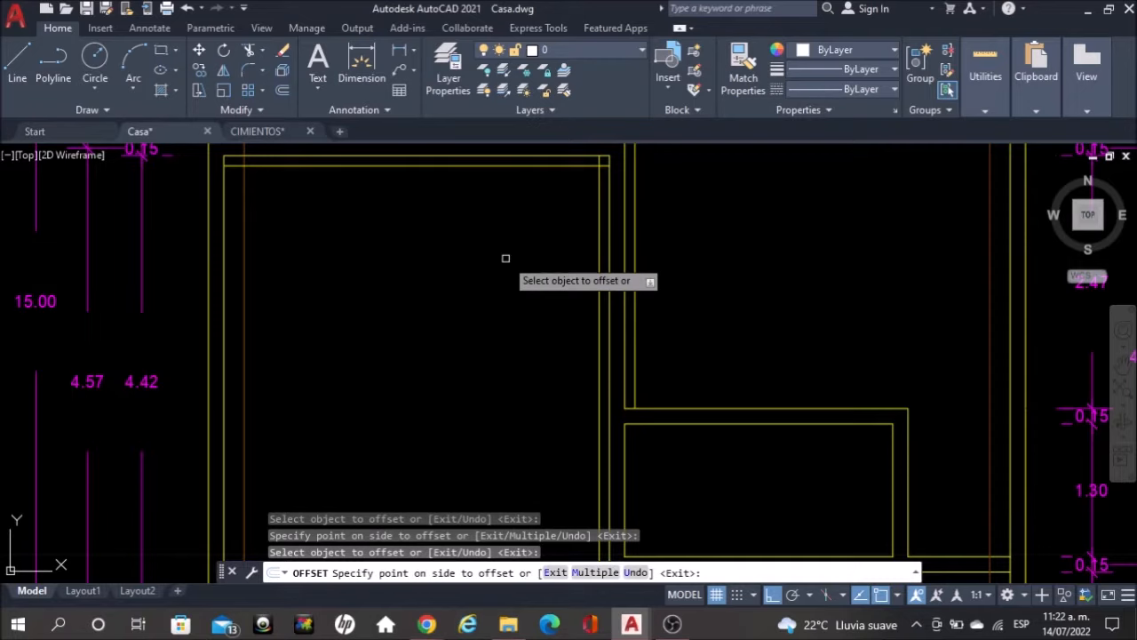
scroll(596, 411, "down", 4)
scroll(566, 334, "up", 2)
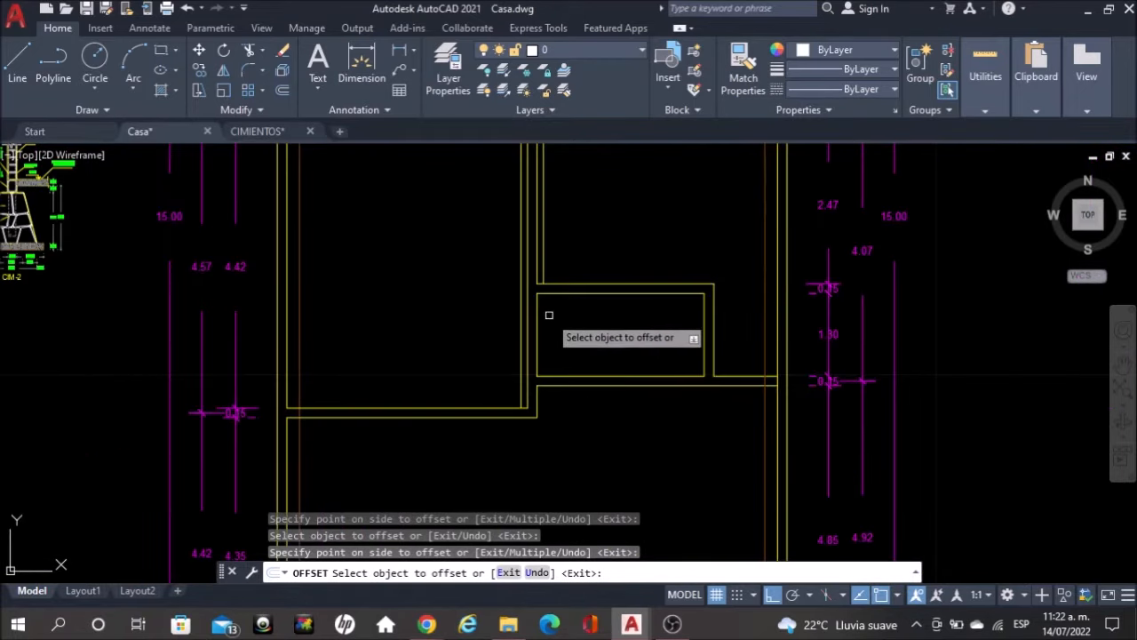
left_click(535, 306)
left_click(582, 323)
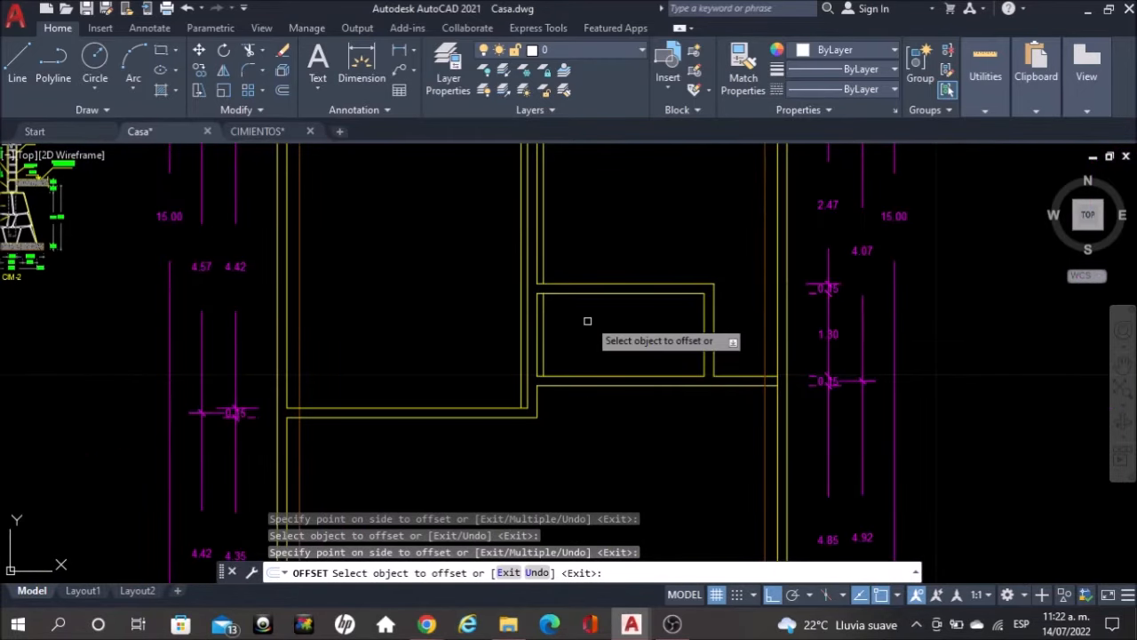
Offset the inner and outer lines of the small room's upper wall 0.1 away from the wall
scroll(578, 286, "up", 4)
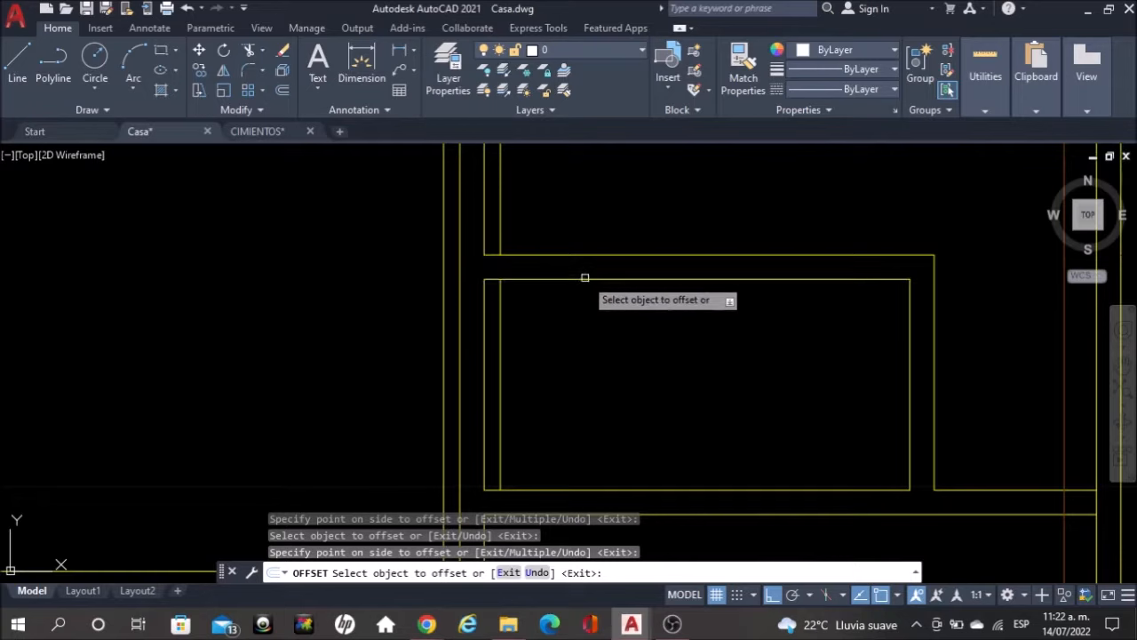
left_click(585, 279)
left_click(622, 284)
left_click(624, 254)
left_click(623, 205)
Offset the outer and inner lines of the small room's right wall 0.1 away from the wall
scroll(623, 206, "down", 2)
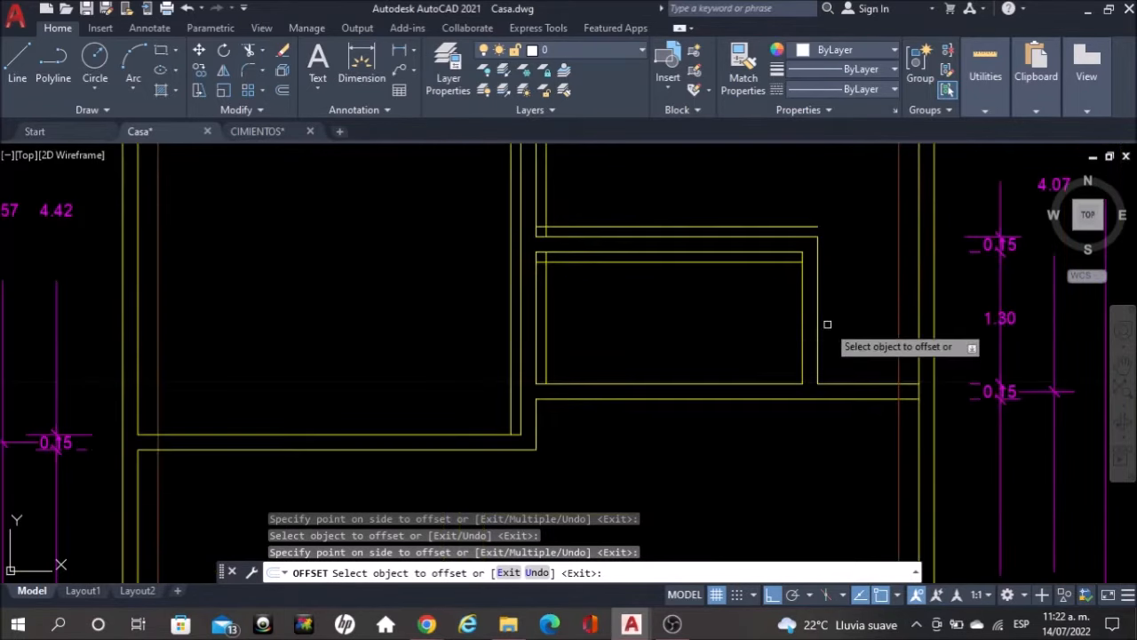
left_click(819, 313)
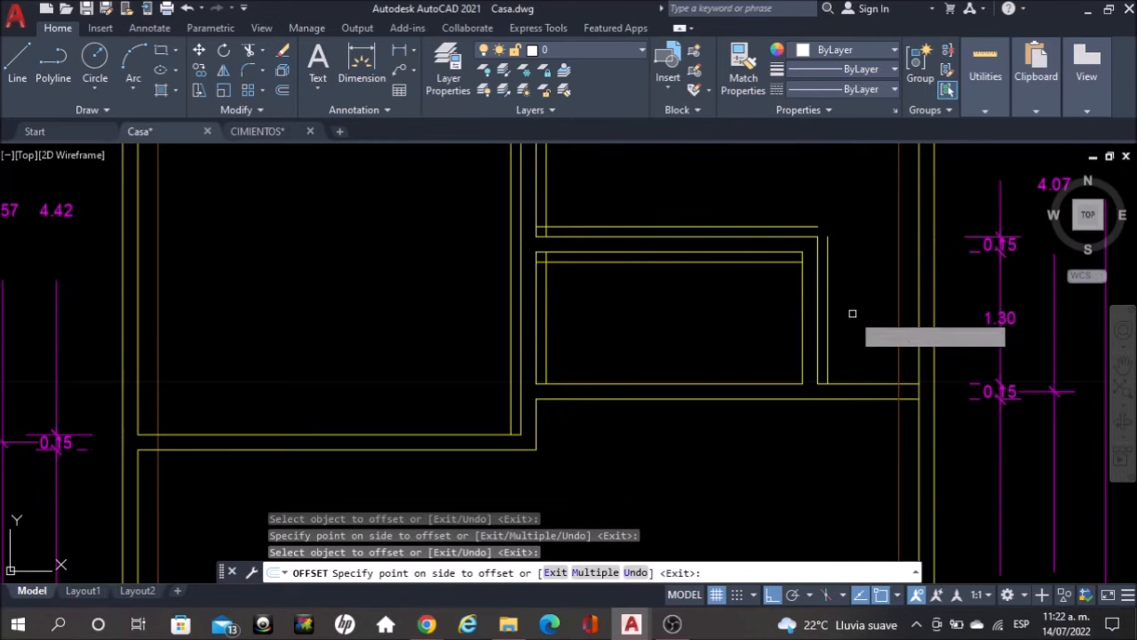
left_click(857, 327)
left_click(801, 312)
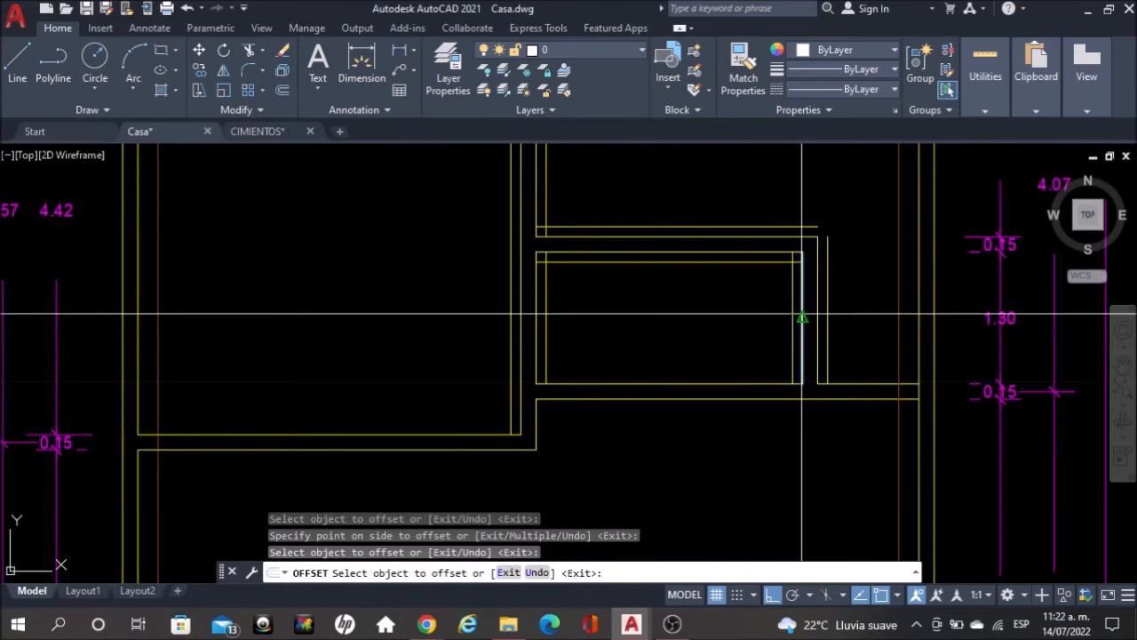
left_click(714, 312)
Offset the lower line and both upper segments of the wall below the small room 0.1 away from the wall
scroll(756, 421, "up", 2)
left_click(789, 384)
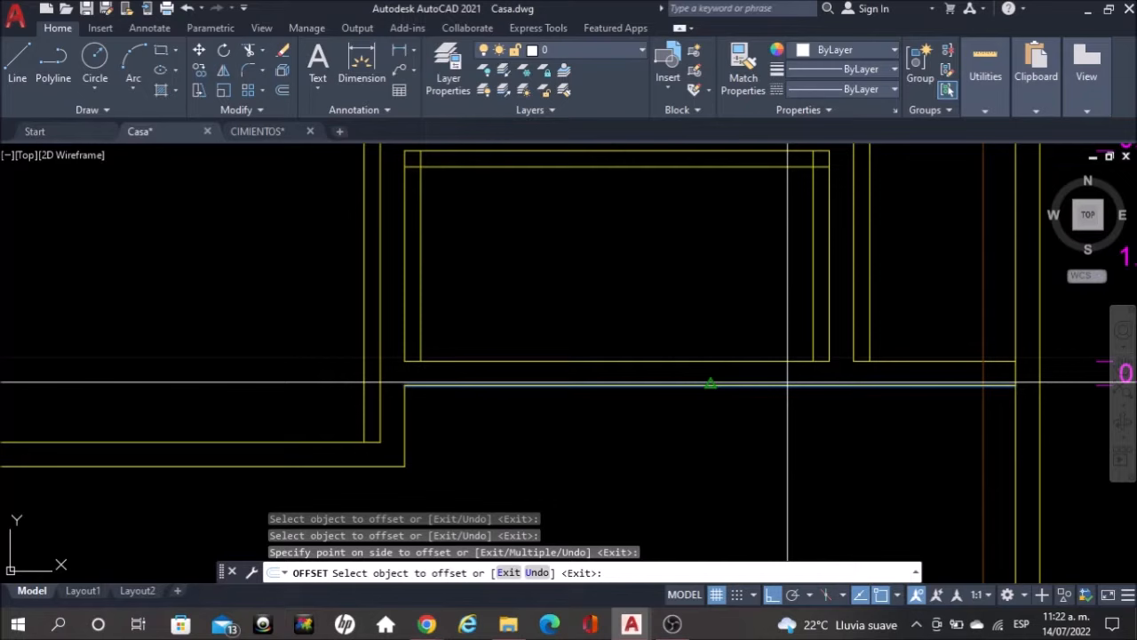
left_click(764, 402)
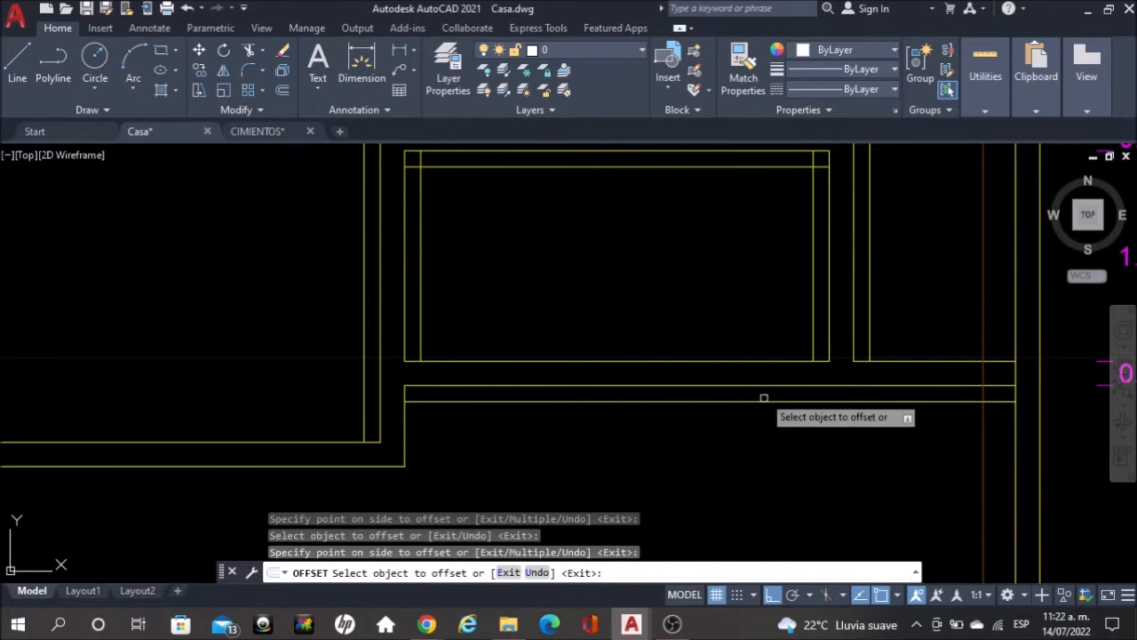
left_click(739, 360)
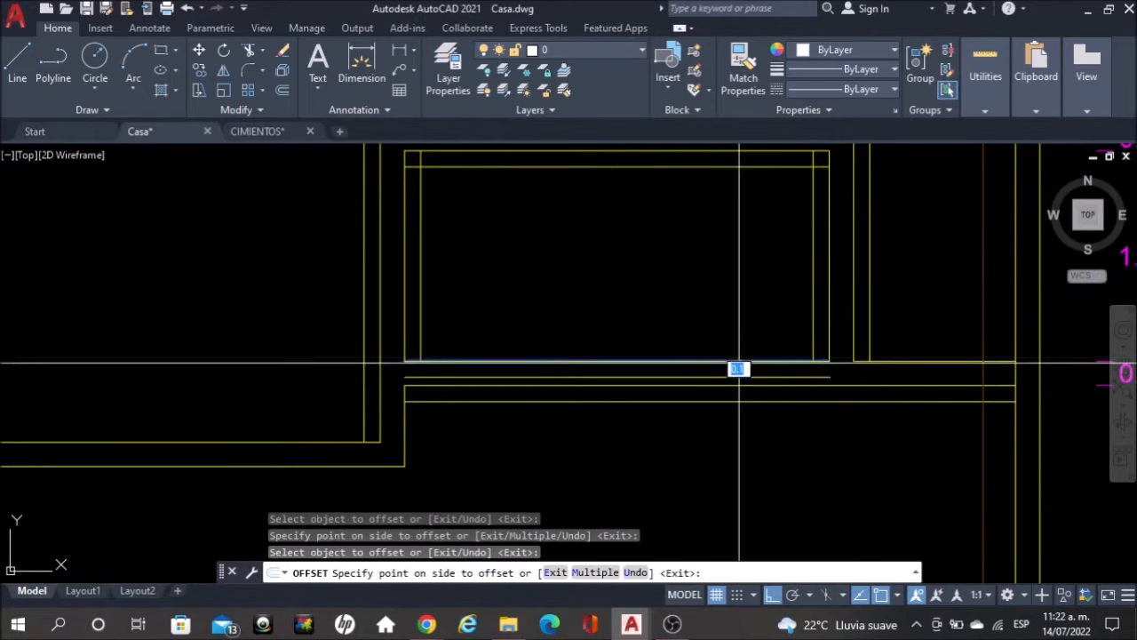
left_click(738, 283)
left_click(906, 360)
left_click(906, 289)
Offset the short vertical wall jog and both lines of the large left room's lower wall 0.1 outward
scroll(906, 291, "down", 3)
scroll(680, 360, "up", 3)
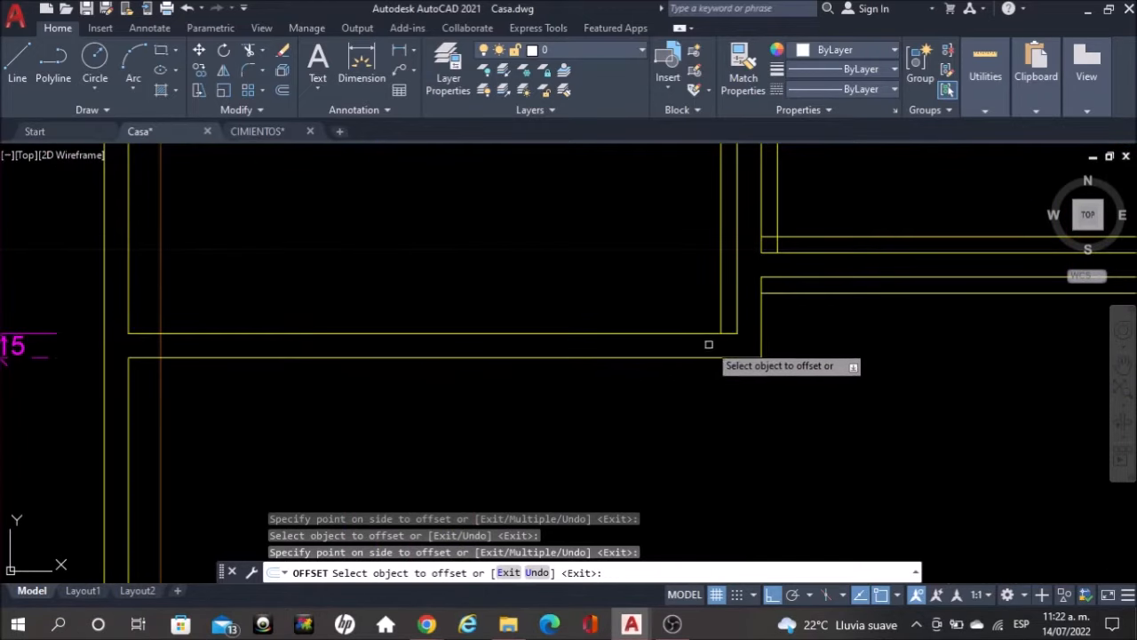
left_click(758, 311)
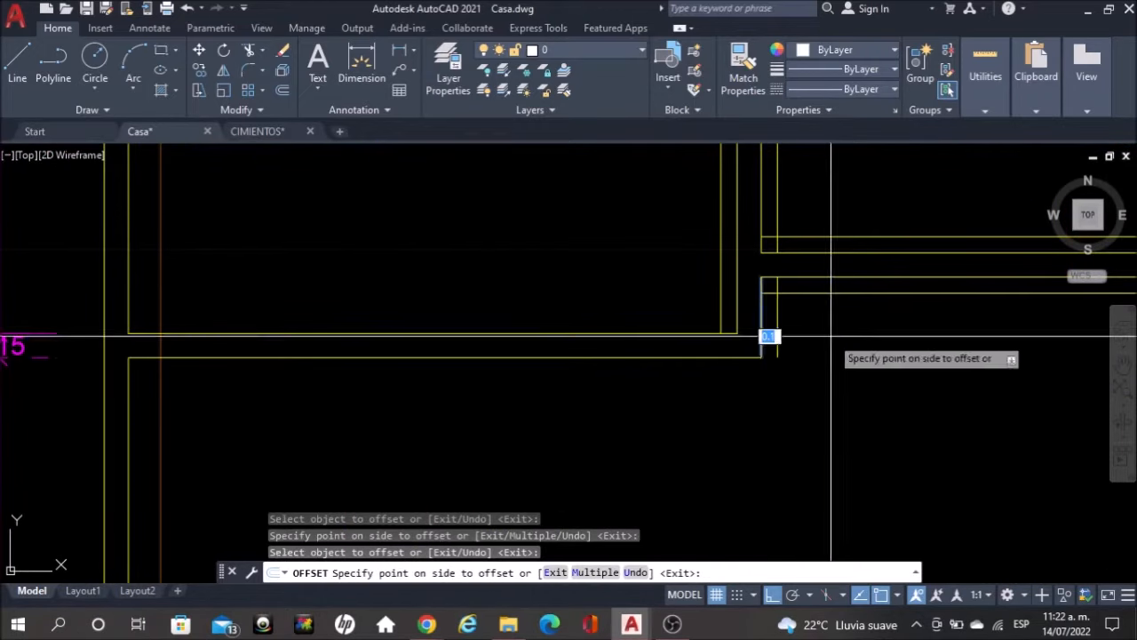
left_click(799, 332)
left_click(612, 333)
left_click(599, 271)
left_click(667, 358)
left_click(671, 435)
scroll(675, 440, "down", 2)
scroll(670, 441, "down", 3)
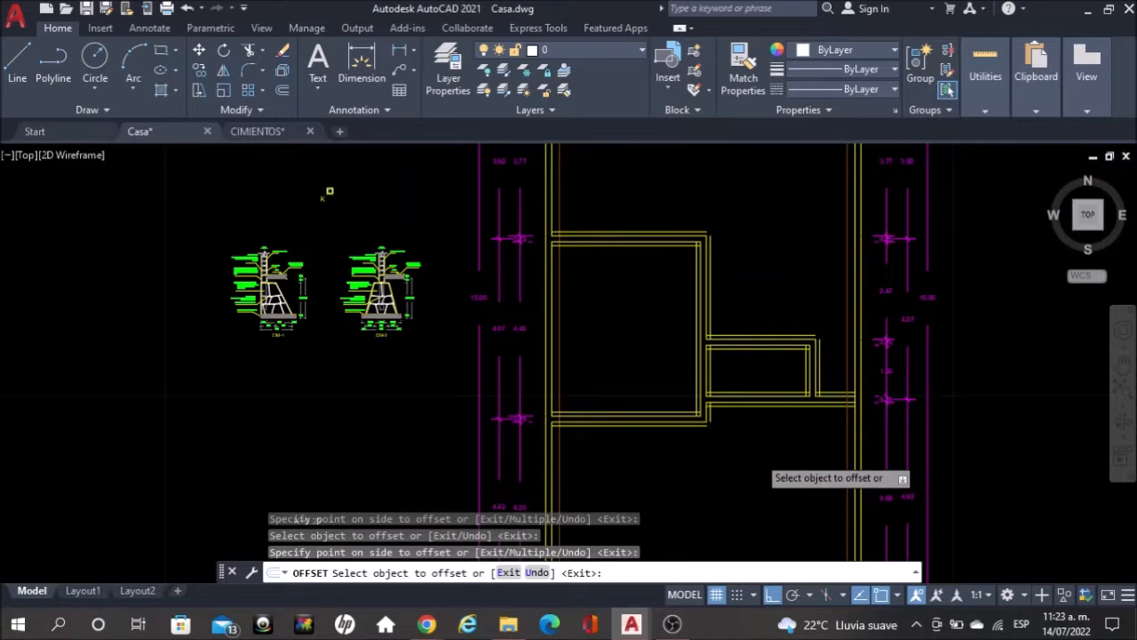
scroll(760, 459, "down", 3)
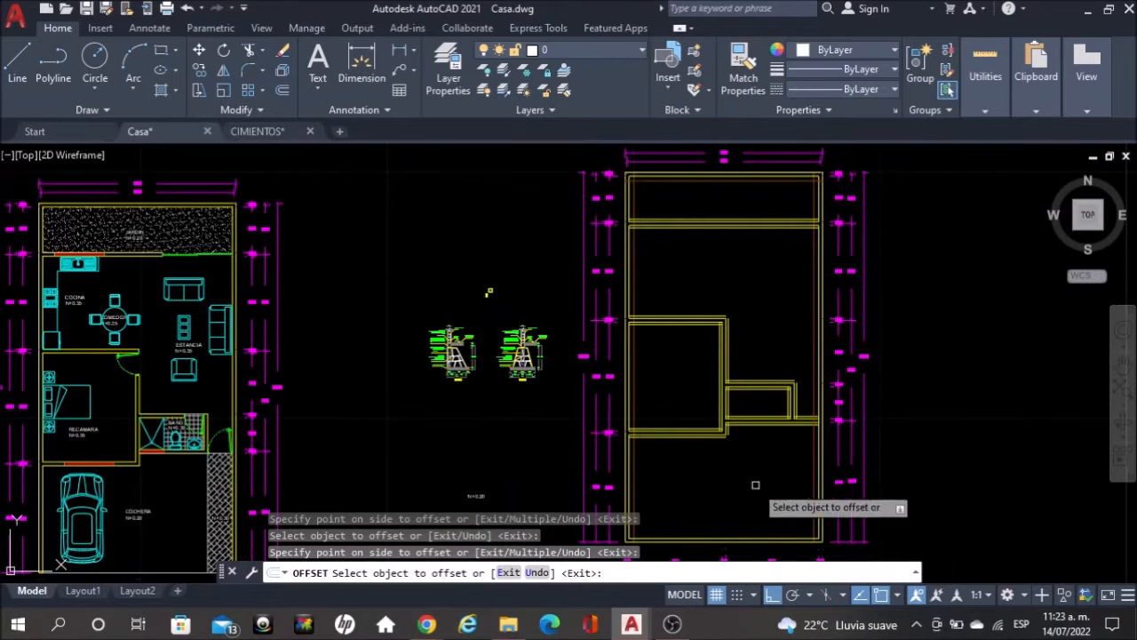
key("Escape")
Match the properties of the top CORONA line onto the two offset lines of the uppermost interior wall
scroll(723, 213, "up", 4)
middle_click_drag(723, 219, 647, 330)
left_click(732, 70)
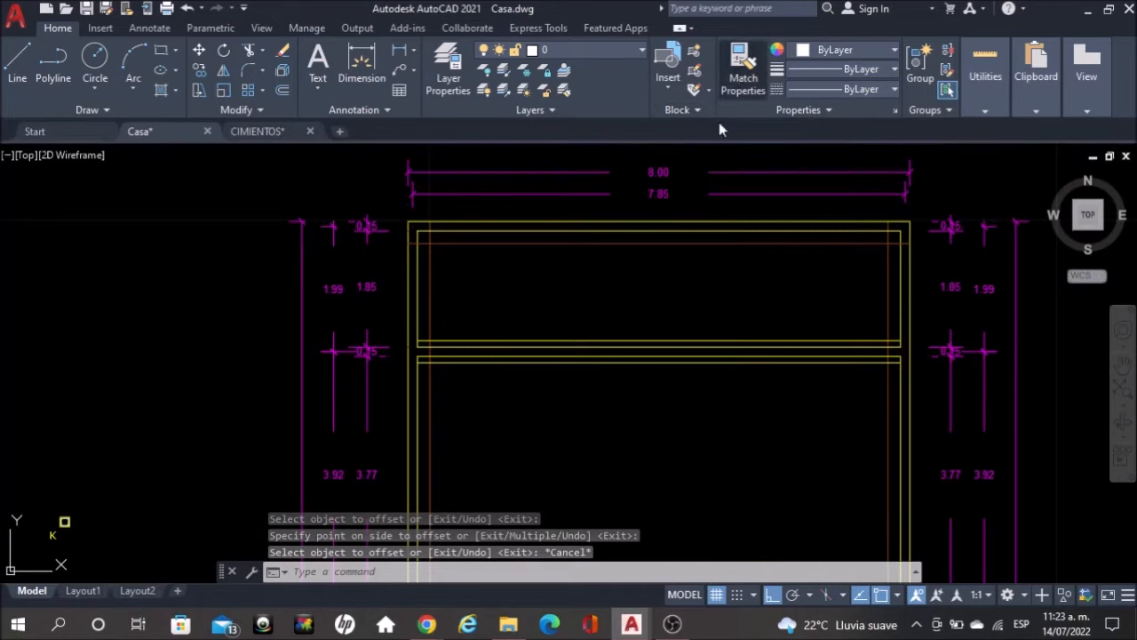
scroll(655, 277, "up", 2)
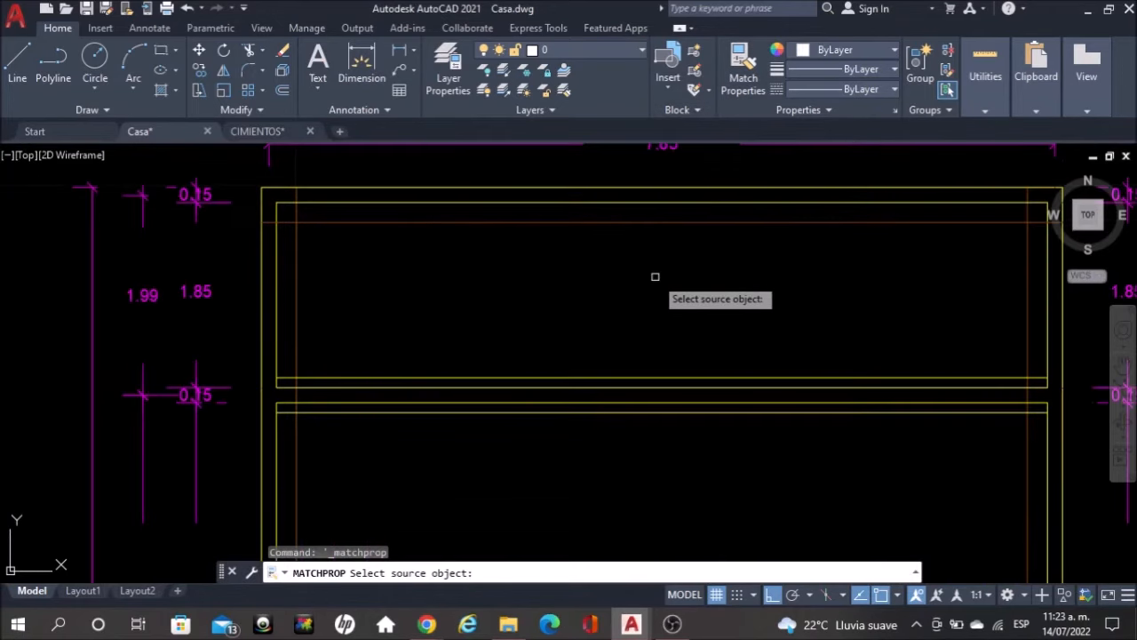
left_click(616, 220)
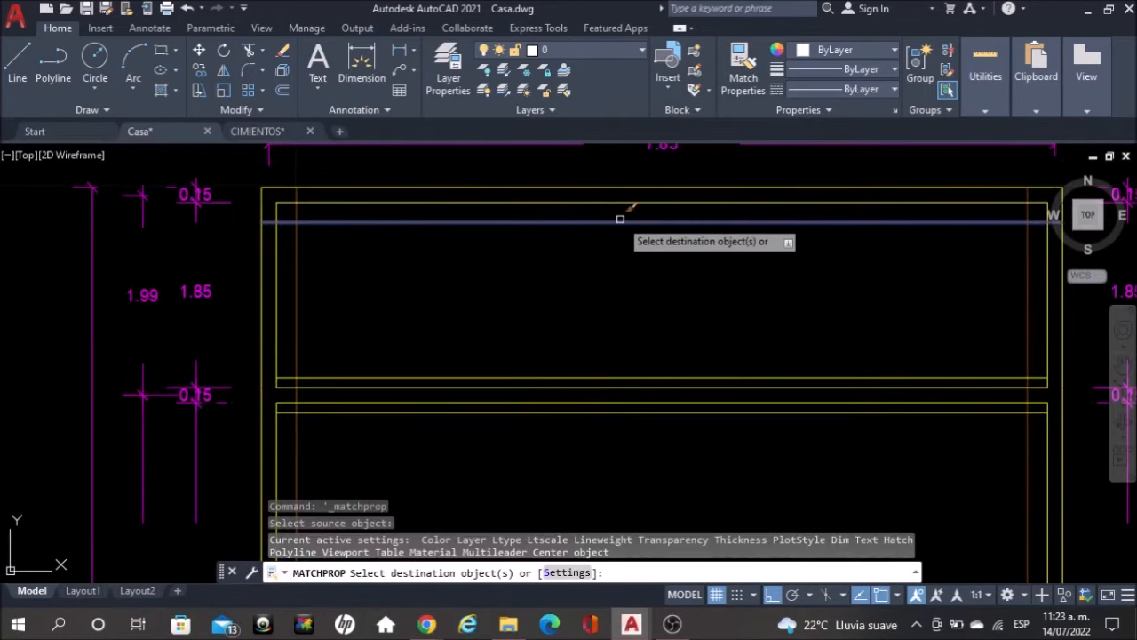
left_click(602, 379)
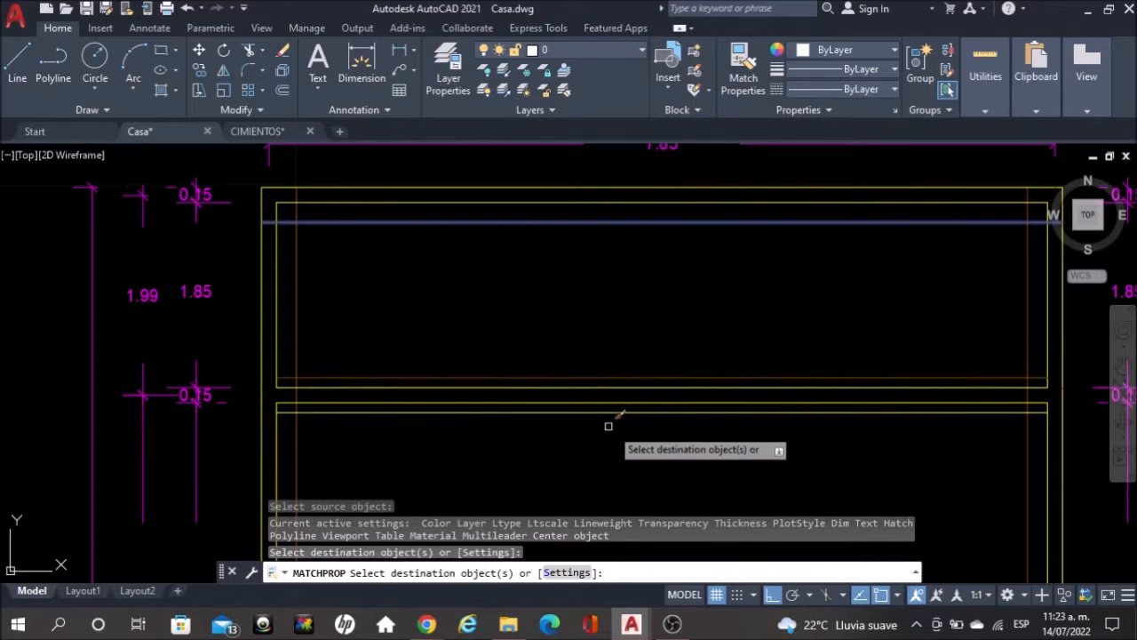
left_click(619, 409)
Apply the matched CORONA properties to the offset lines along the large left room's upper and right walls
scroll(624, 423, "down", 4)
scroll(624, 423, "up", 5)
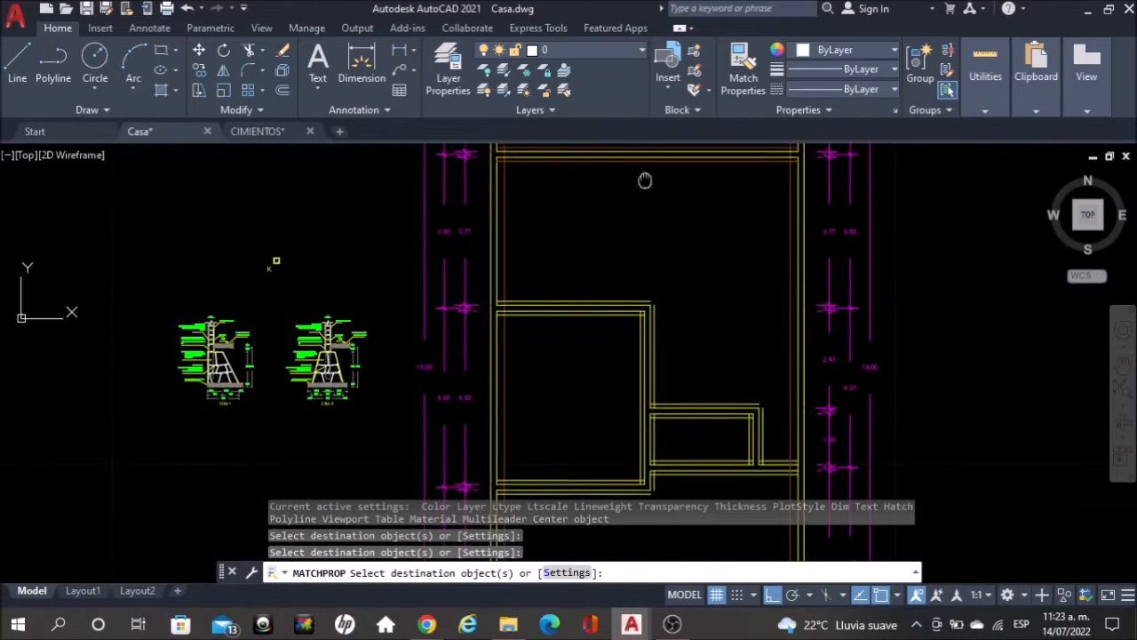
scroll(627, 324, "up", 3)
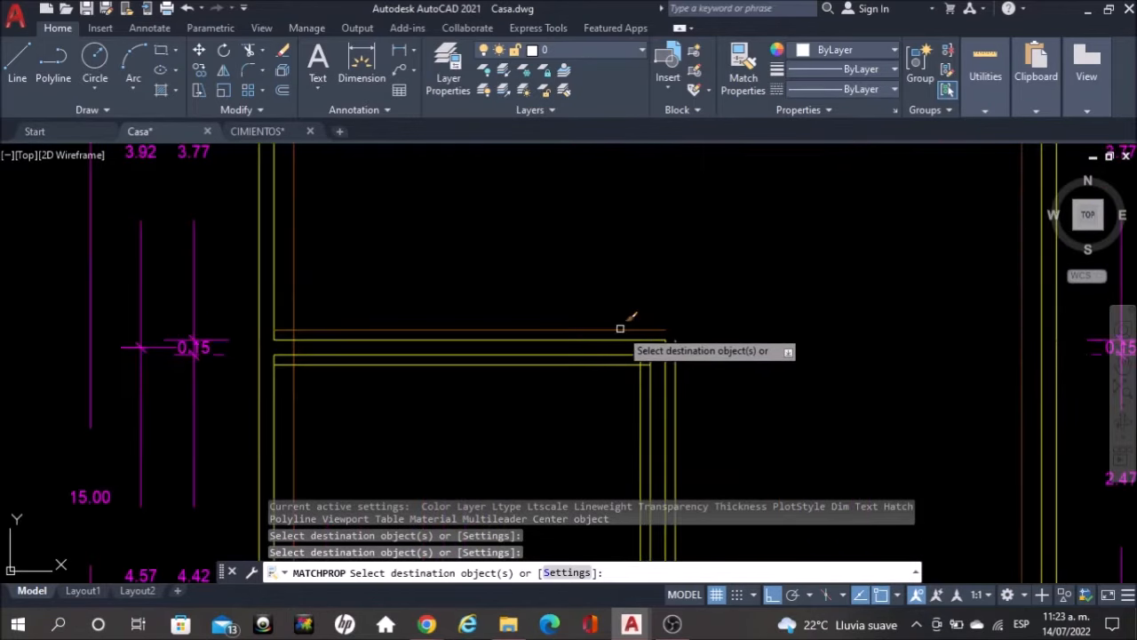
left_click(620, 328)
left_click(622, 362)
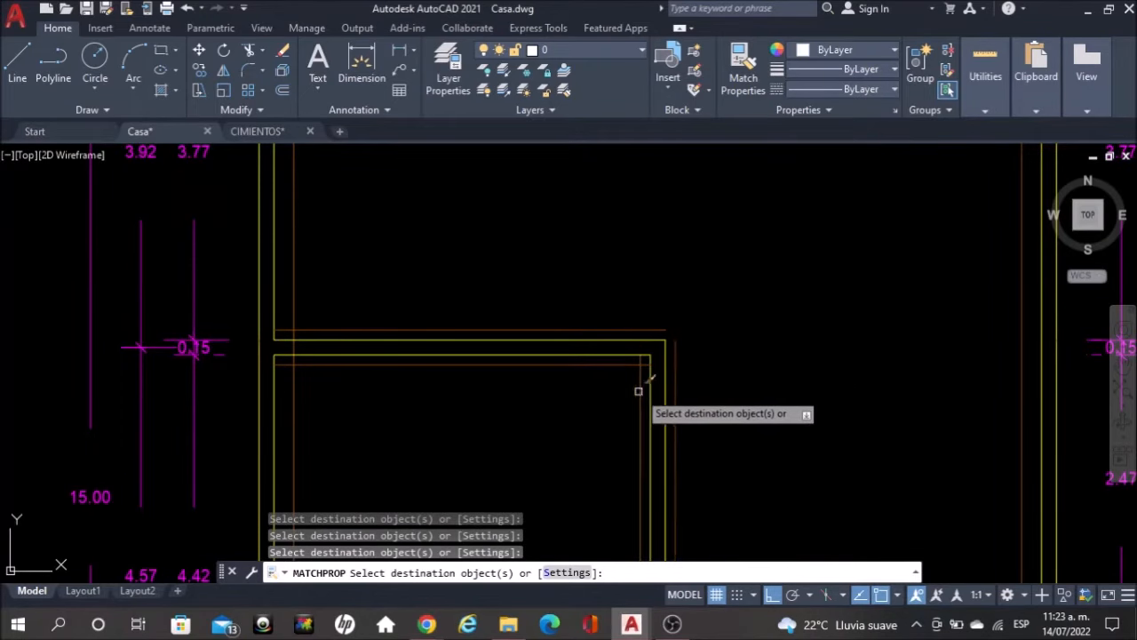
Apply the matched CORONA properties to the offset lines around the small room, the wall jog and the large left room's lower wall
scroll(638, 391, "down", 5)
scroll(723, 304, "up", 5)
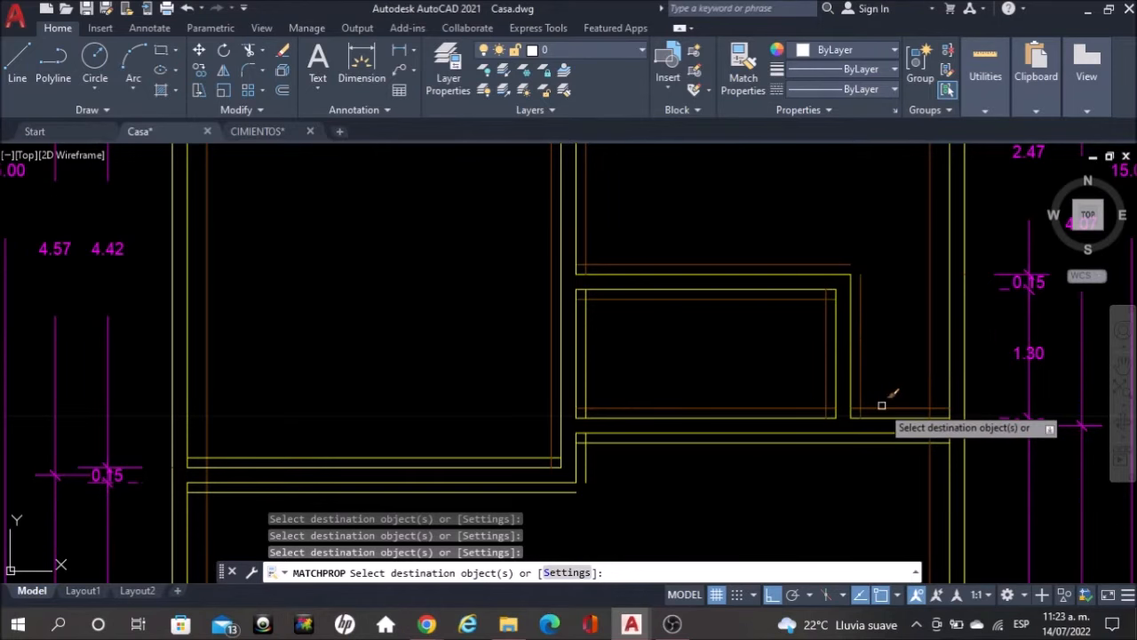
middle_click_drag(648, 464, 698, 329)
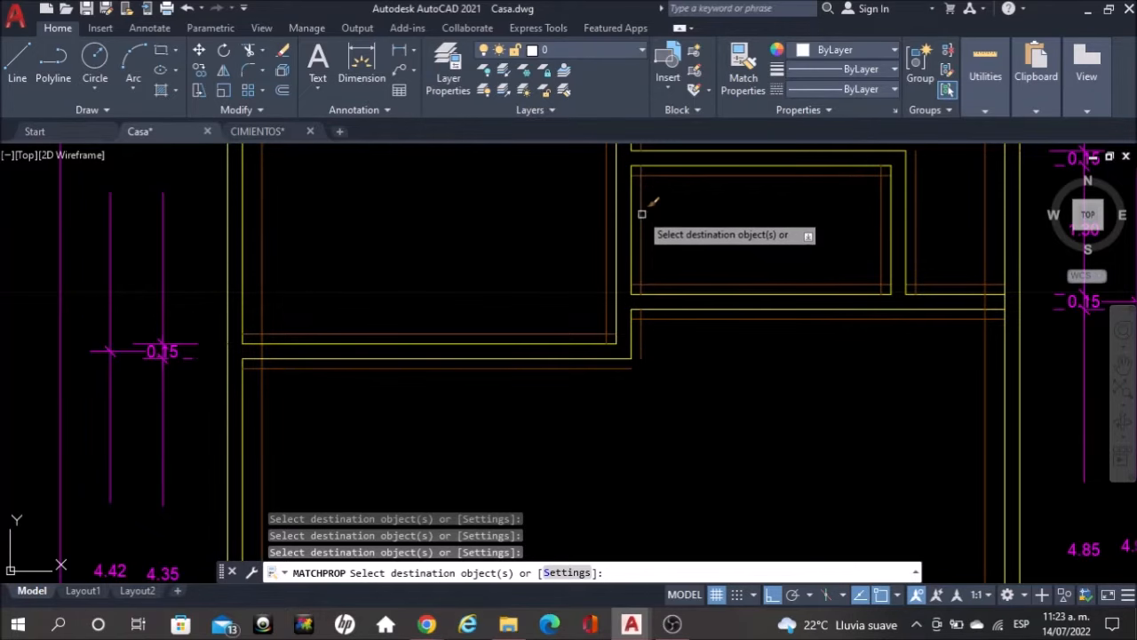
middle_click_drag(697, 229, 678, 386)
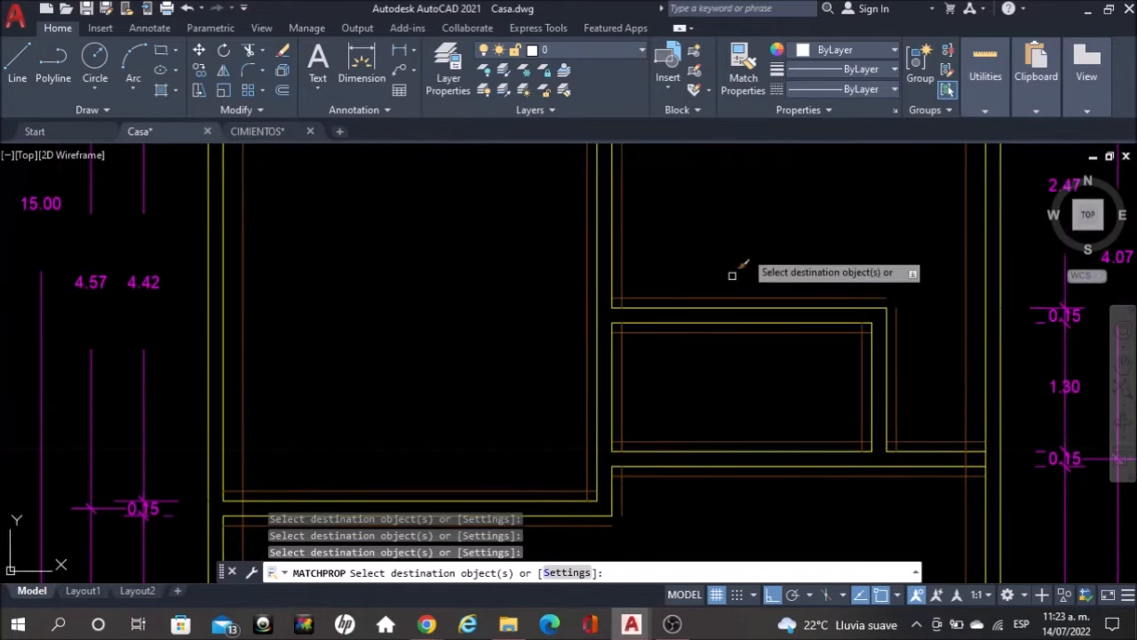
scroll(749, 211, "down", 2)
scroll(751, 211, "down", 1)
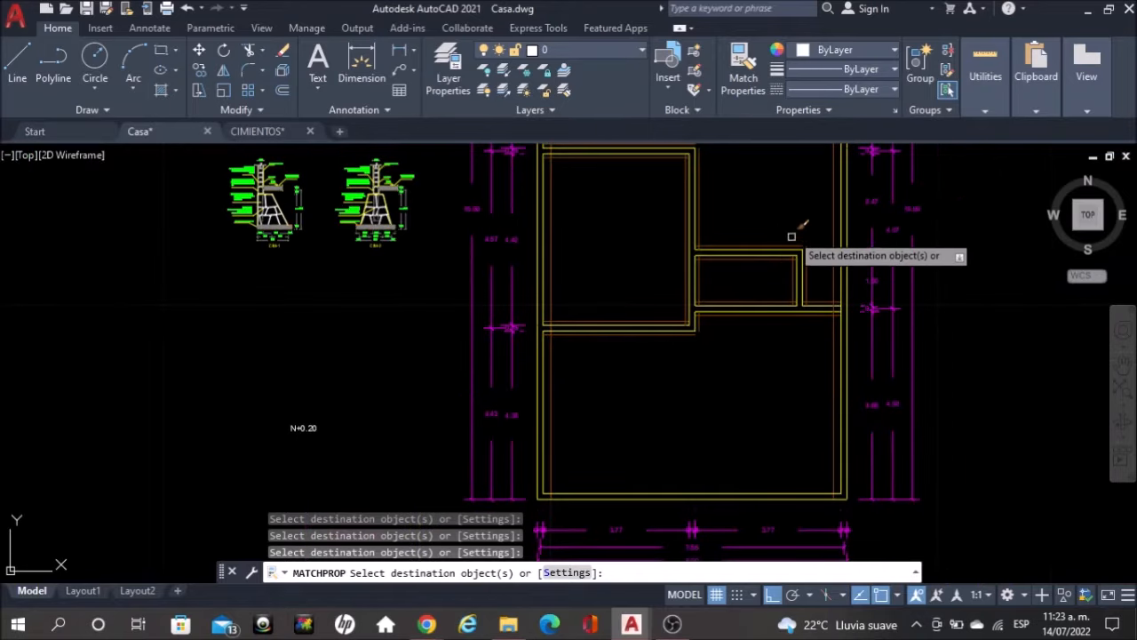
scroll(720, 193, "up", 2)
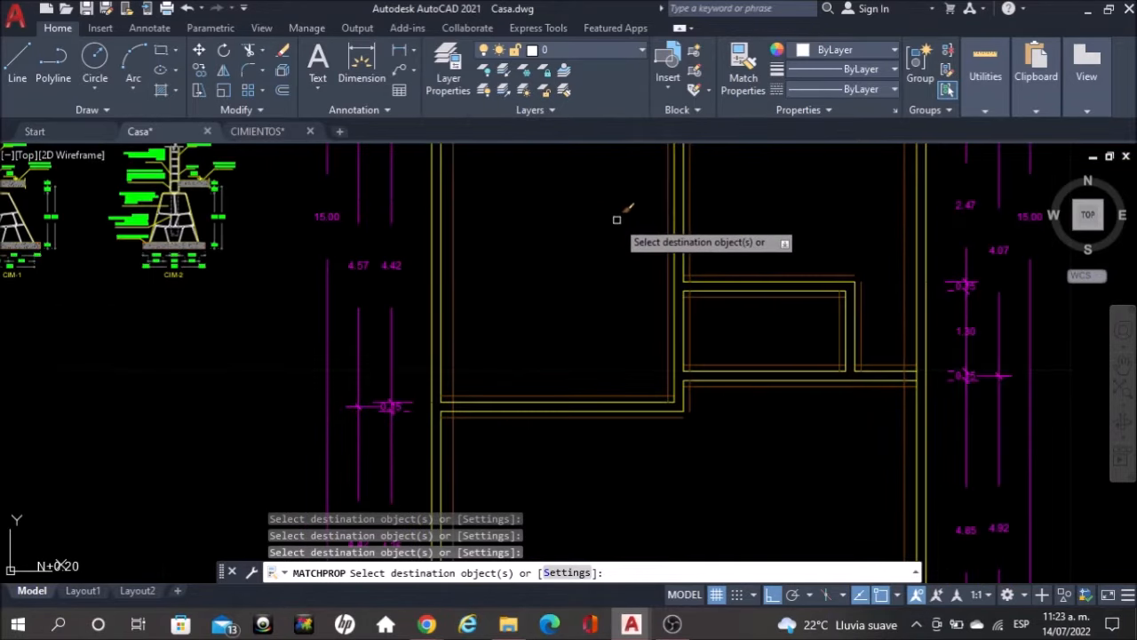
mouse_move(611, 222)
middle_mouse_down()
mouse_move(592, 284)
mouse_move(595, 348)
middle_mouse_up()
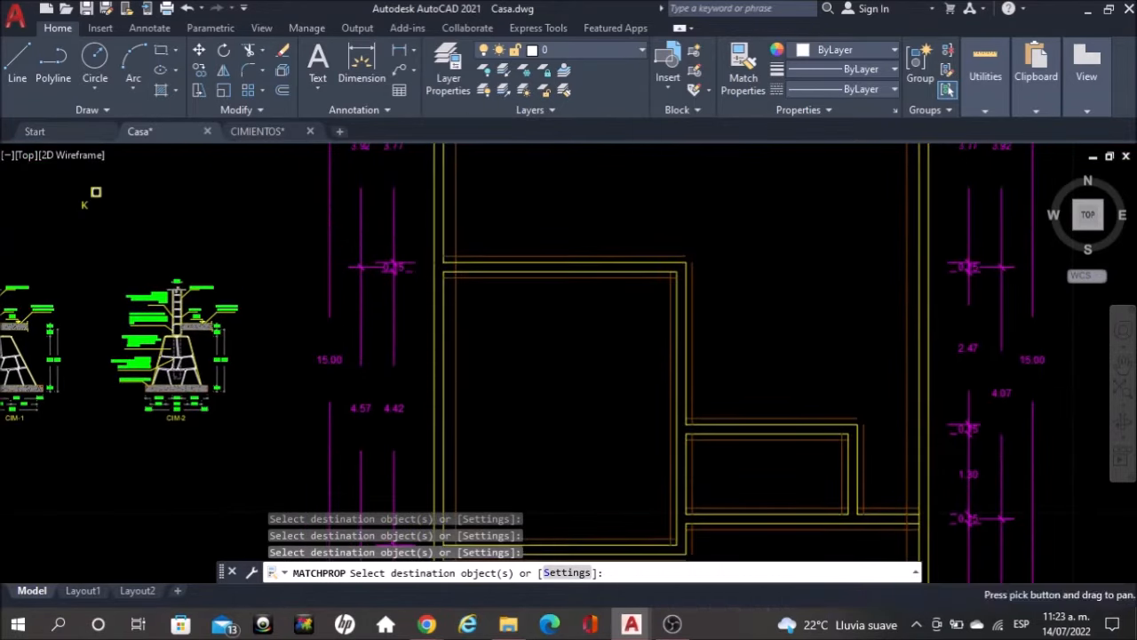
Trim the overlapping CORONA line ends above the uppermost interior wall where it meets the left exterior wall
key("Escape")
scroll(596, 349, "down", 4)
scroll(604, 187, "up", 2)
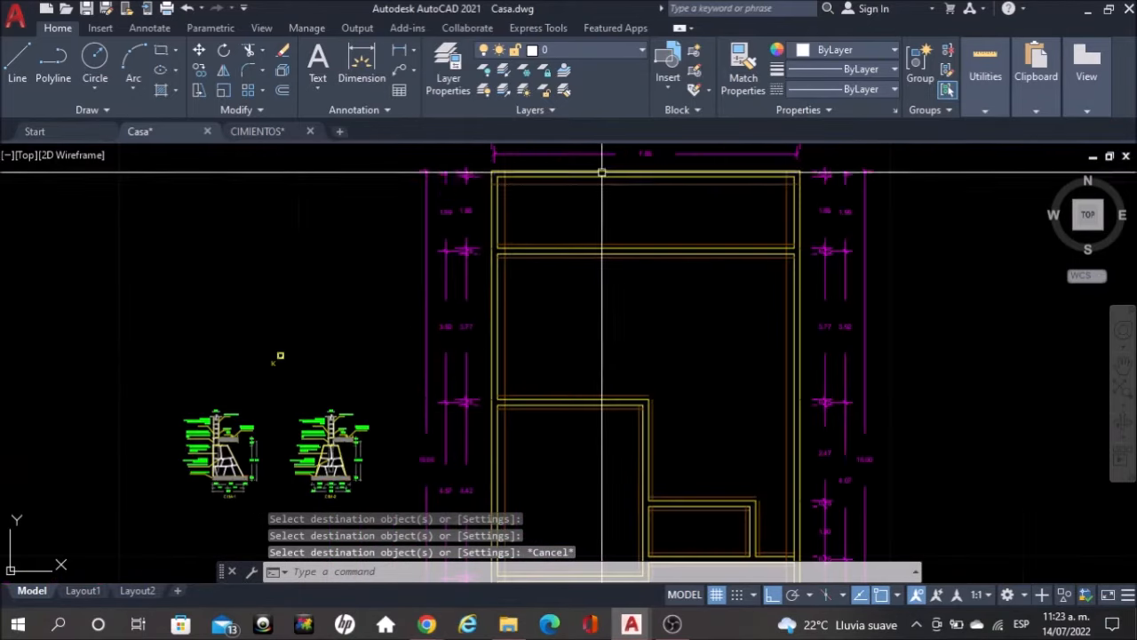
scroll(640, 193, "up", 3)
scroll(269, 294, "up", 3)
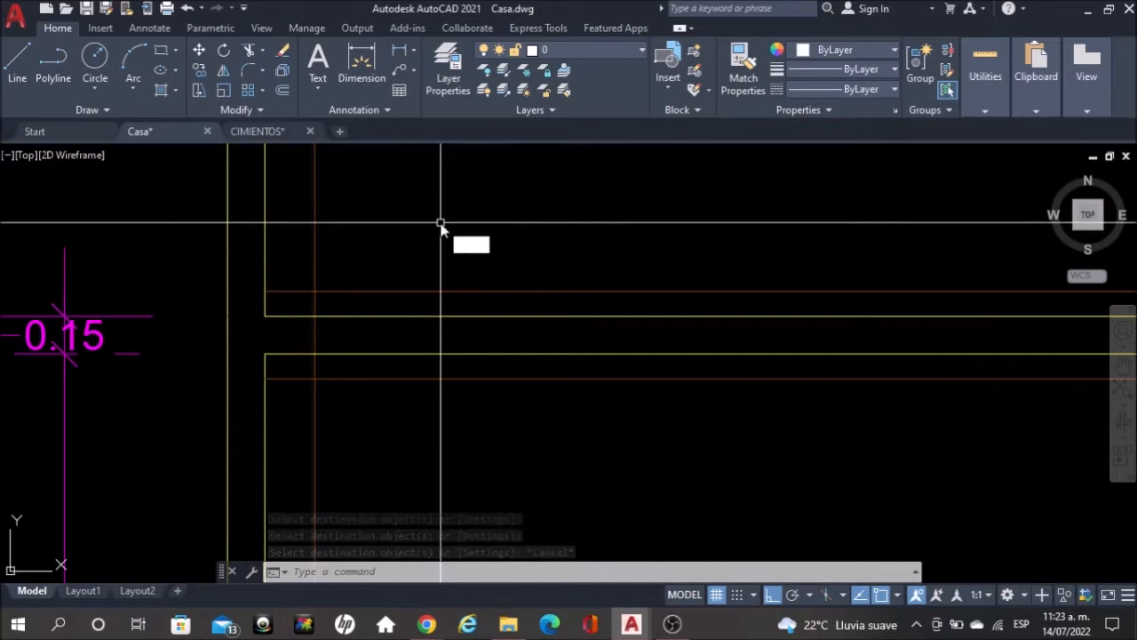
type("tr")
key("Return")
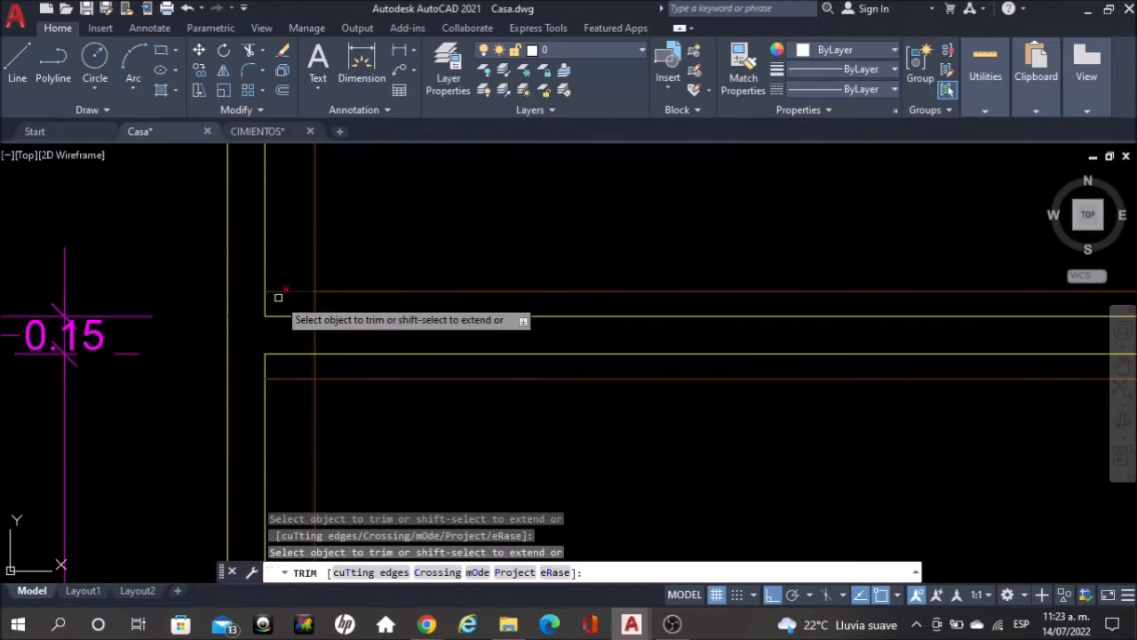
left_click(315, 303)
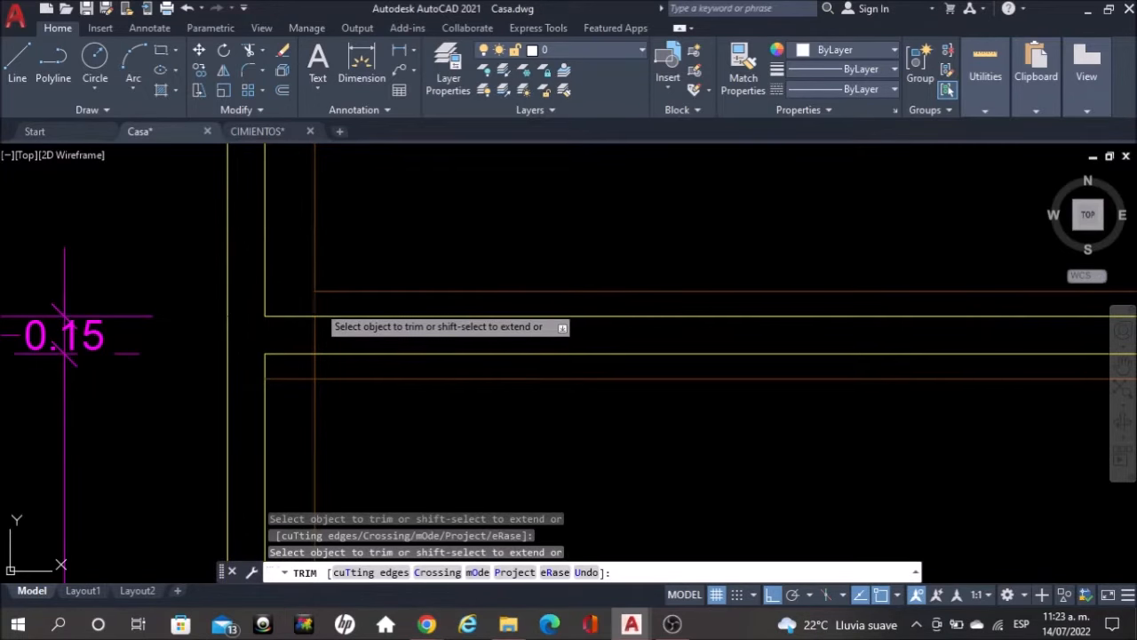
left_click(316, 300)
Trim the crossing CORONA lines at the plan's upper-left exterior corner to leave a clean corner
scroll(316, 301, "down", 4)
middle_click_drag(358, 211, 369, 338)
scroll(349, 286, "up", 2)
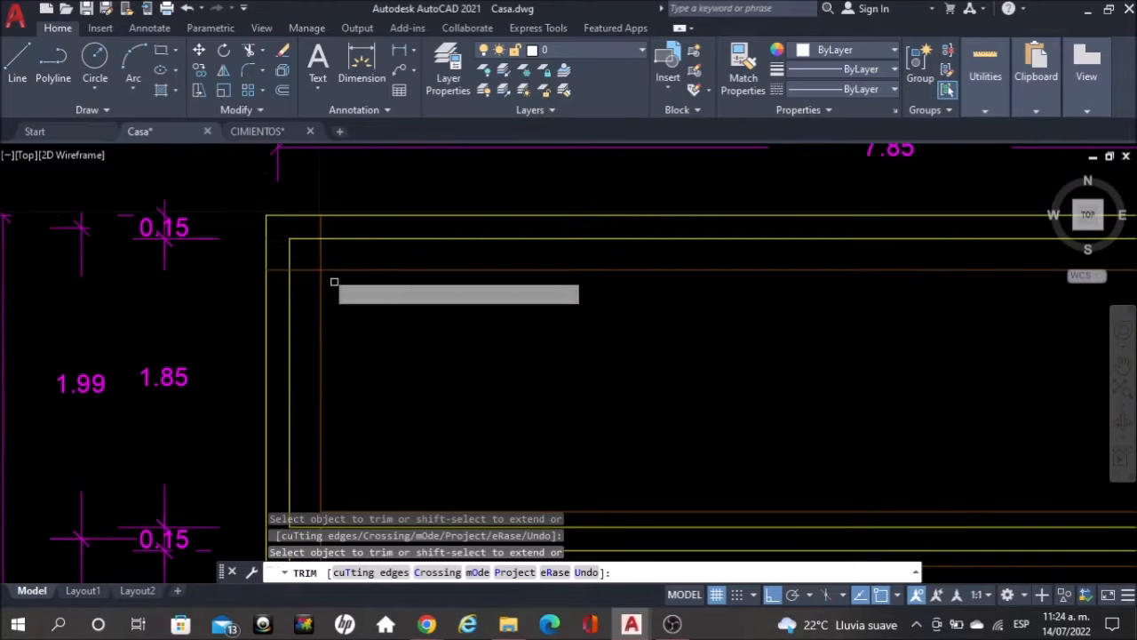
left_click(274, 265)
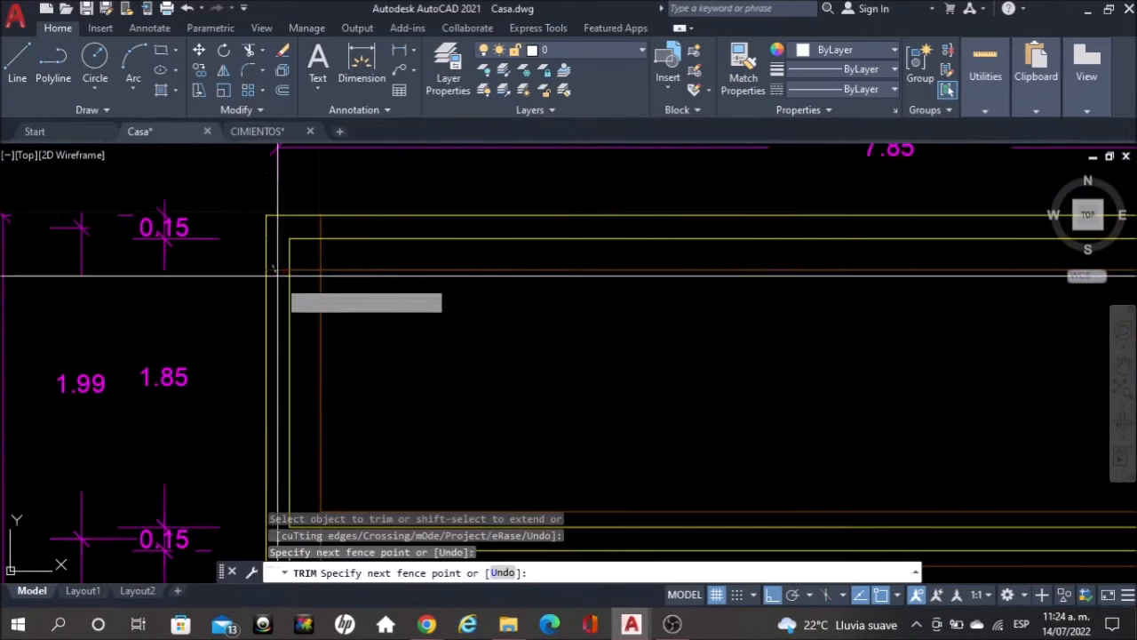
key("Return")
scroll(277, 280, "up", 2)
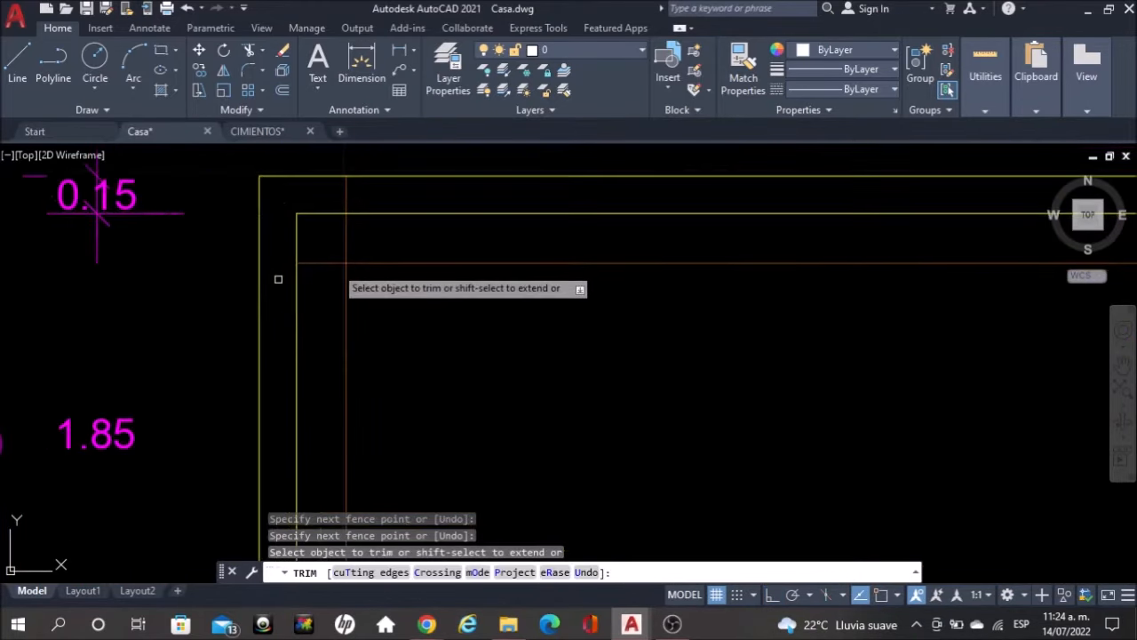
left_click(350, 184)
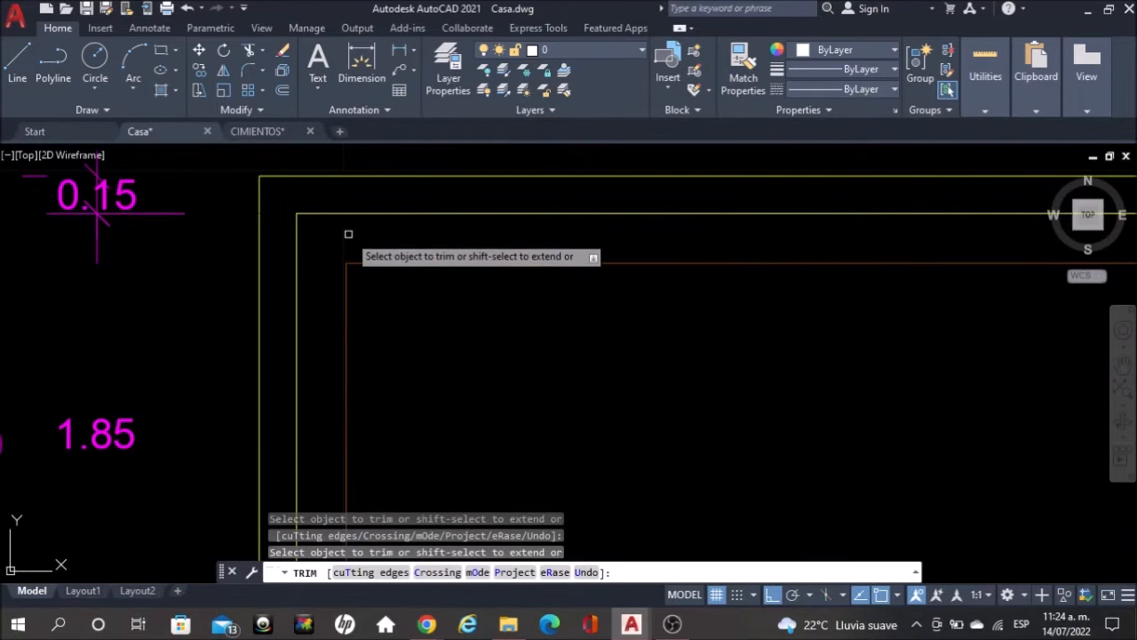
Trim the crossing CORONA lines at the plan's upper-right exterior corner
scroll(349, 234, "down", 4)
middle_click_drag(911, 299, 642, 312)
scroll(808, 254, "up", 4)
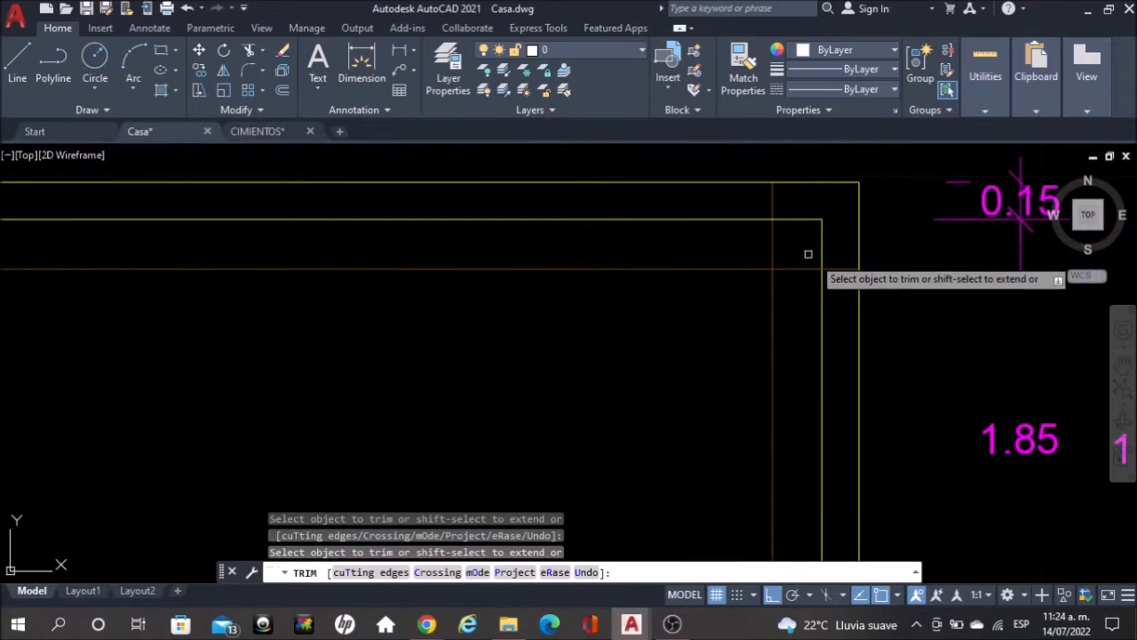
left_click(794, 268)
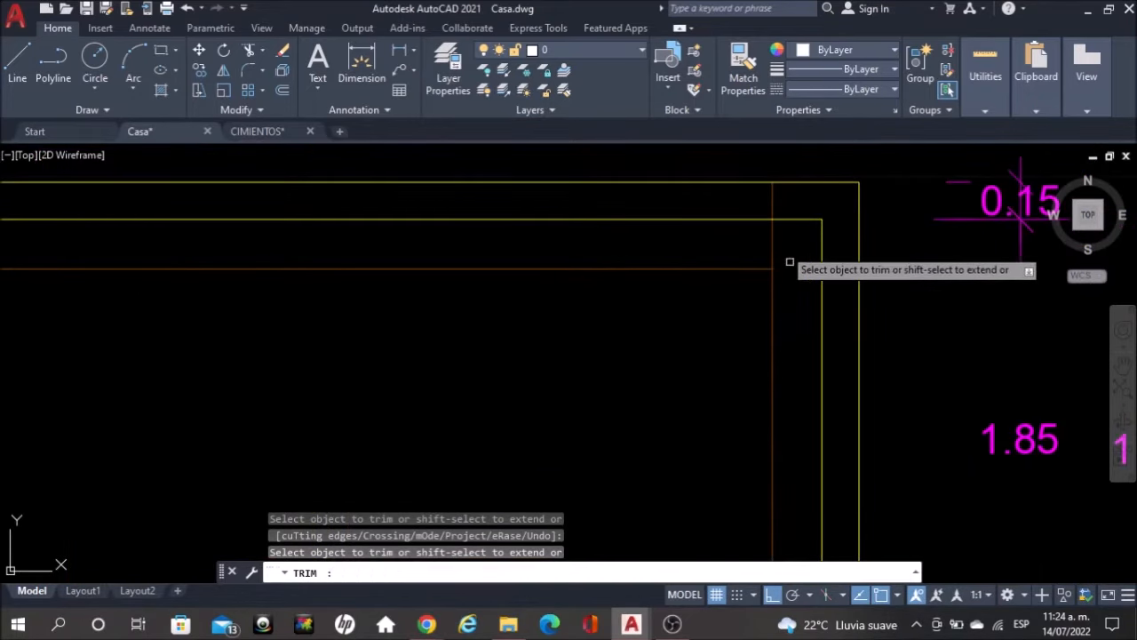
left_click(770, 192)
left_click(768, 193)
left_click(779, 199)
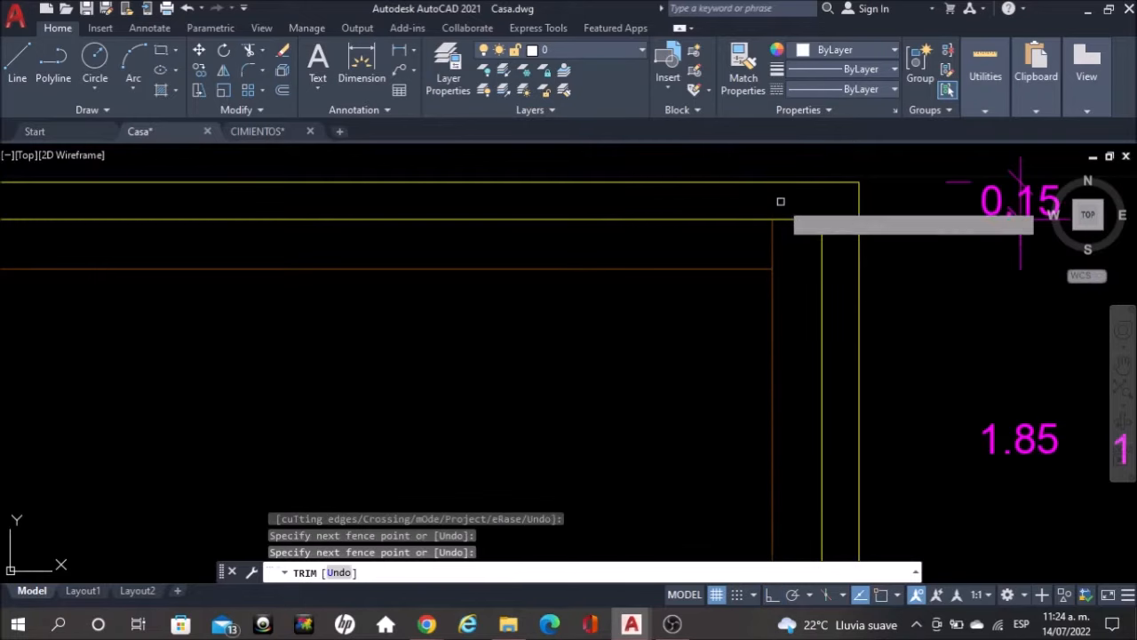
left_click(771, 242)
Trim the CORONA line ends on both sides of the uppermost interior wall where it meets the right exterior wall
scroll(771, 242, "down", 3)
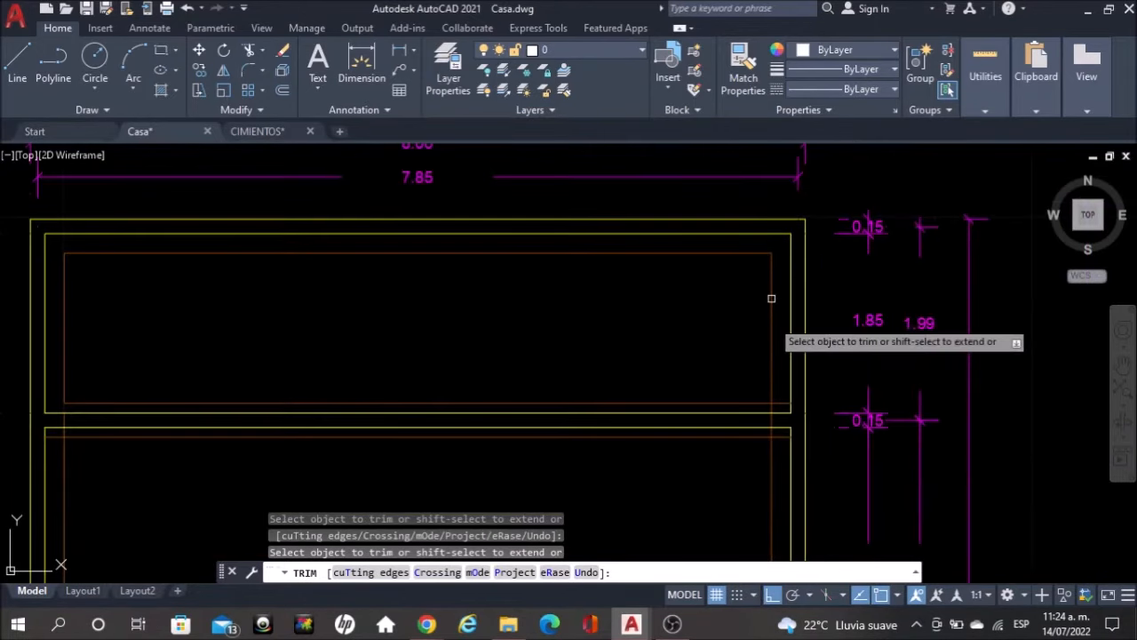
scroll(780, 407, "up", 1)
scroll(777, 399, "up", 3)
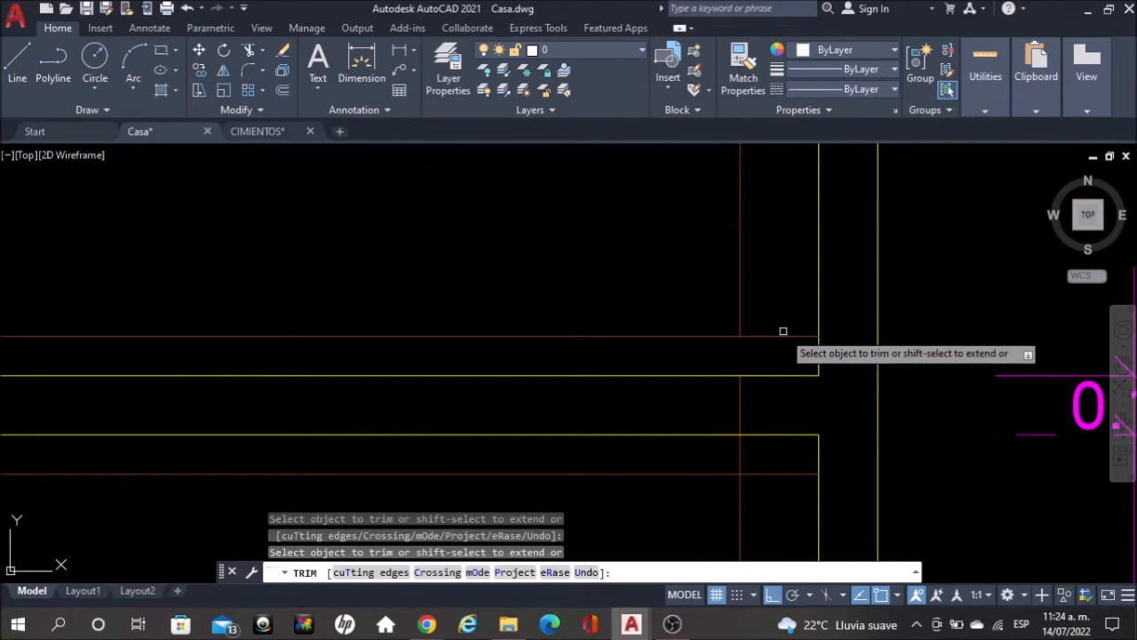
left_click(782, 334)
key("Return")
scroll(778, 341, "down", 2)
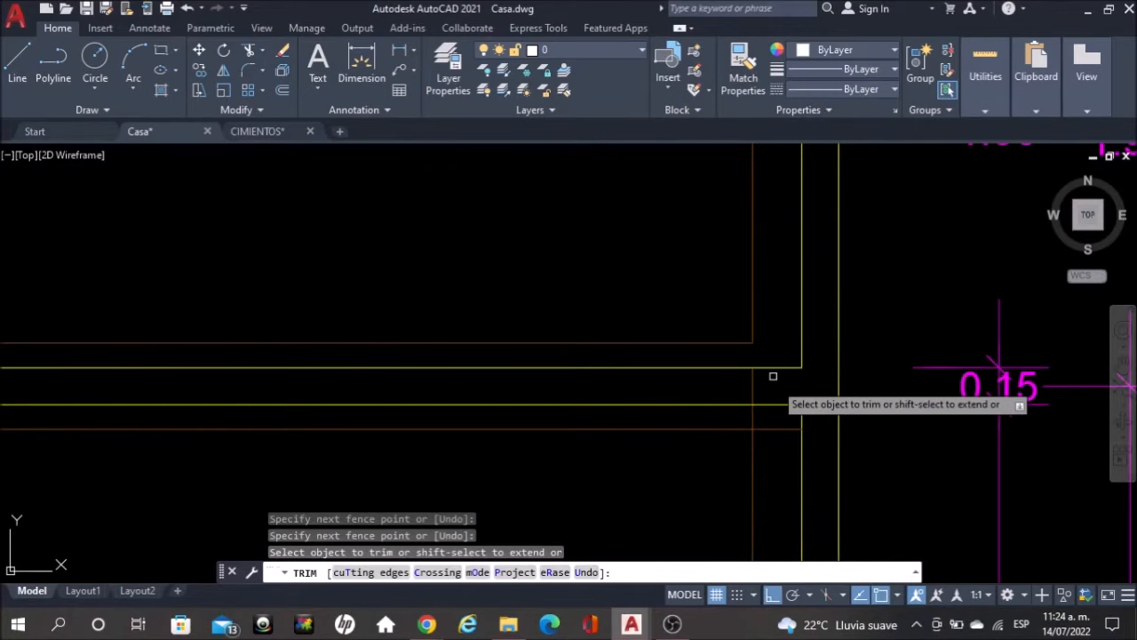
left_click(787, 435)
key("Return")
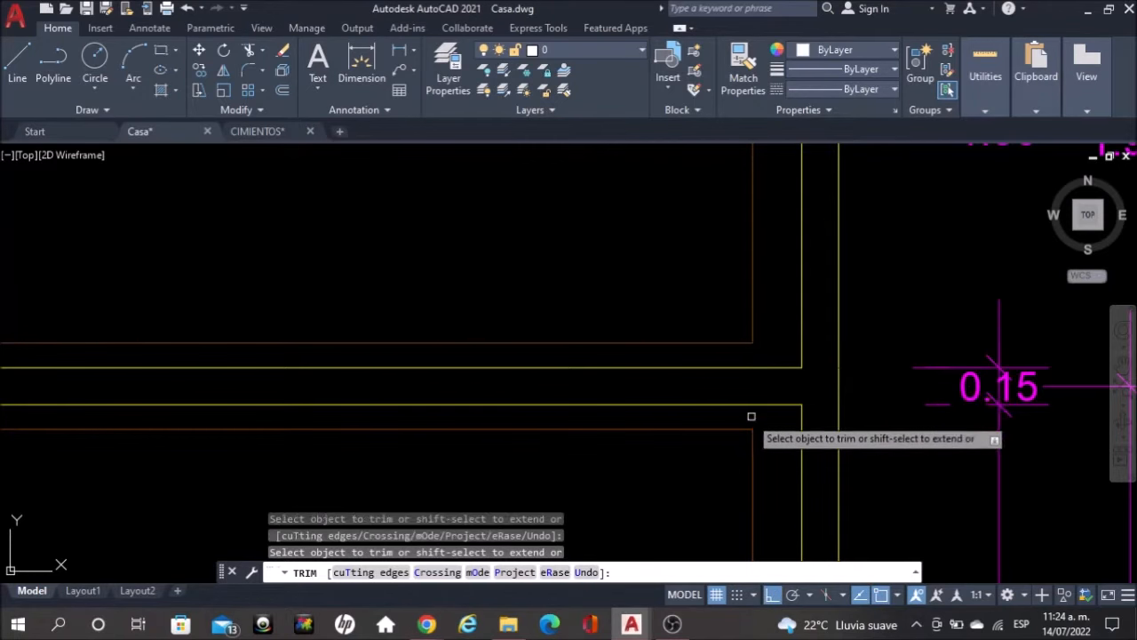
Trim the remaining CORONA overlaps at the uppermost interior wall's left end and along the large left room's upper wall, including its inner corners
scroll(751, 416, "down", 2)
scroll(36, 431, "up", 2)
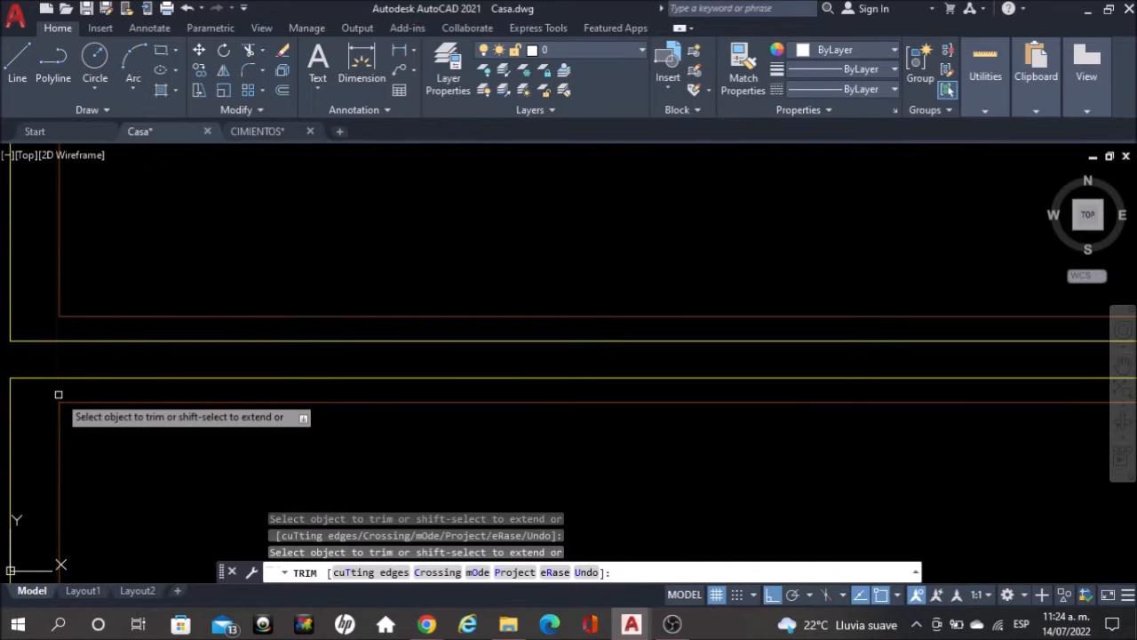
scroll(536, 201, "down", 5)
mouse_move(589, 310)
middle_mouse_down()
mouse_move(651, 341)
mouse_move(633, 163)
middle_mouse_up()
scroll(498, 366, "up", 5)
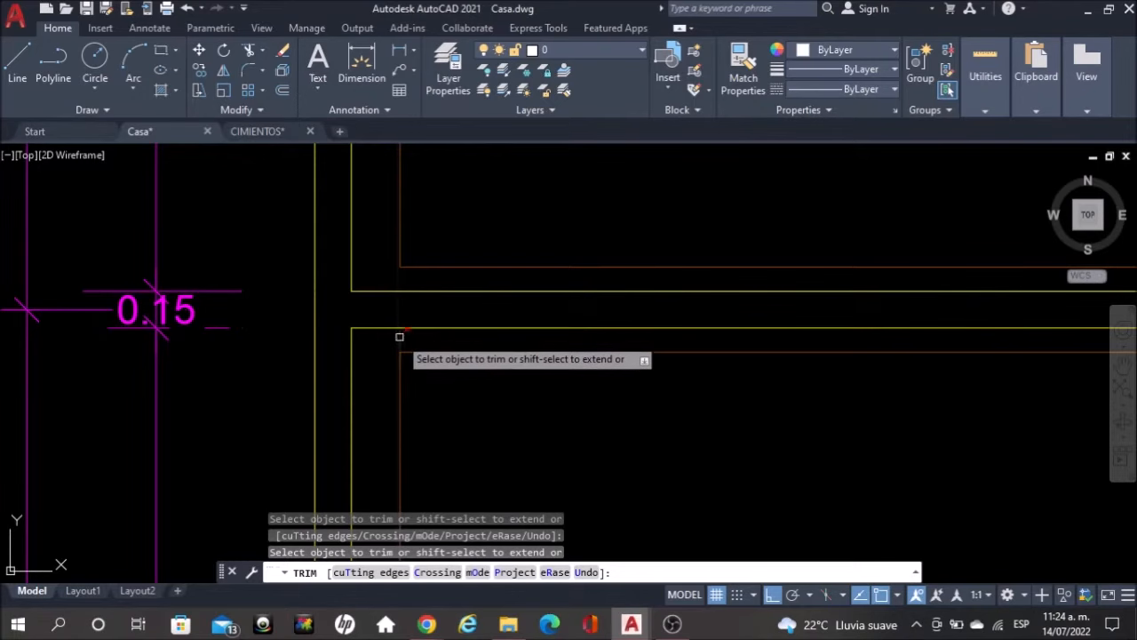
scroll(399, 337, "down", 3)
scroll(764, 339, "up", 3)
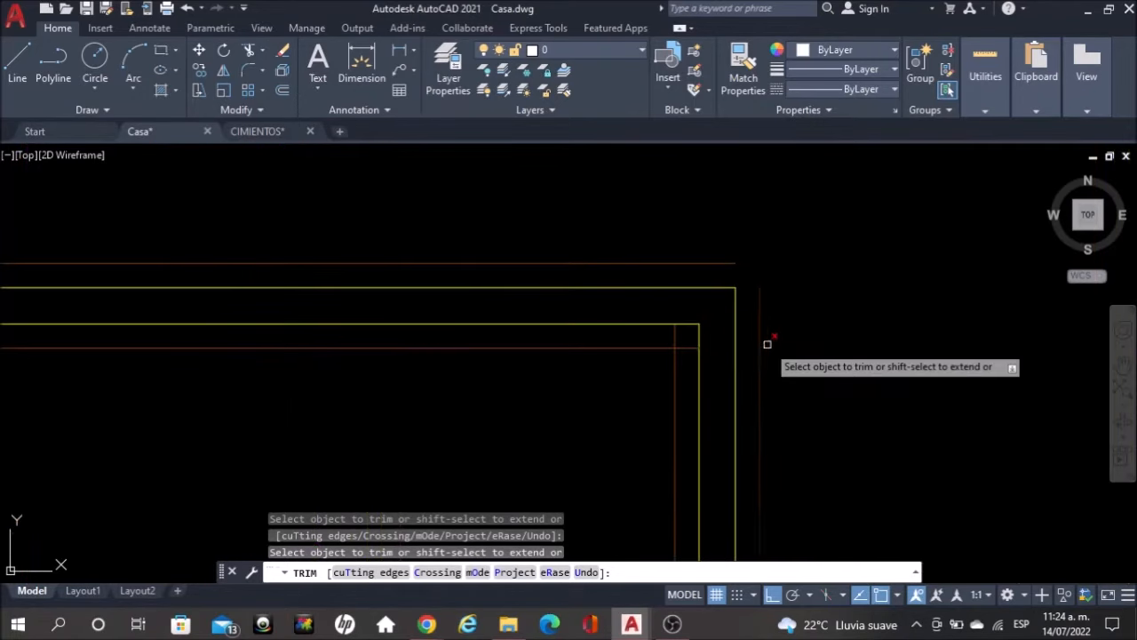
left_click(680, 338)
key("Return")
key("Escape")
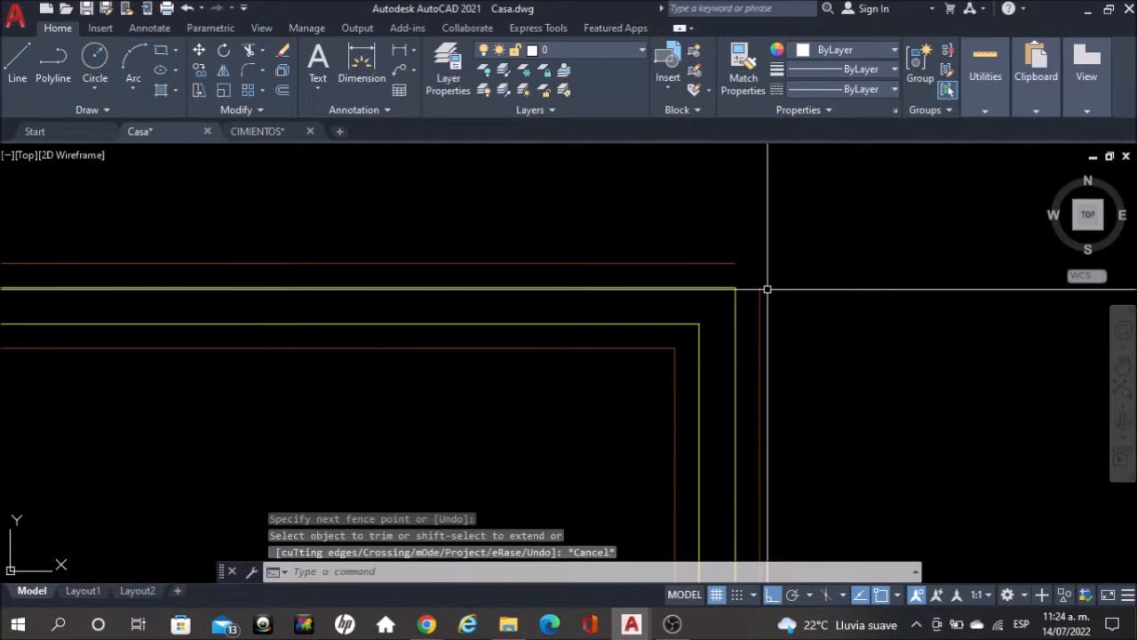
Fillet the outer CORONA lines at the large left room's upper-right corner so they meet in a sharp corner
type("f")
key("Return")
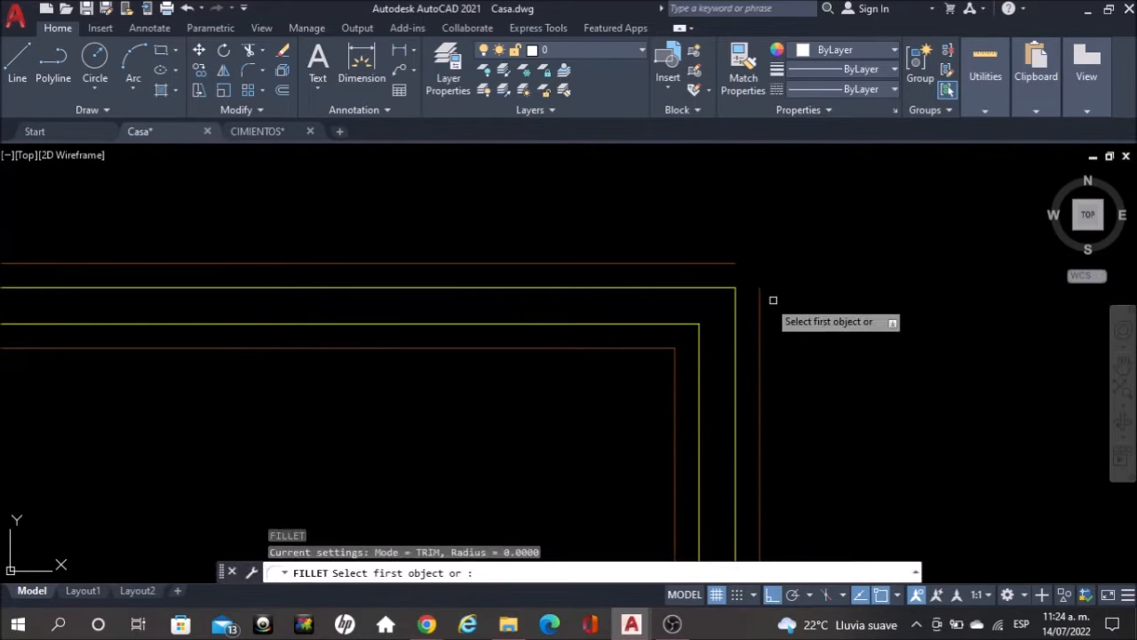
left_click(761, 301)
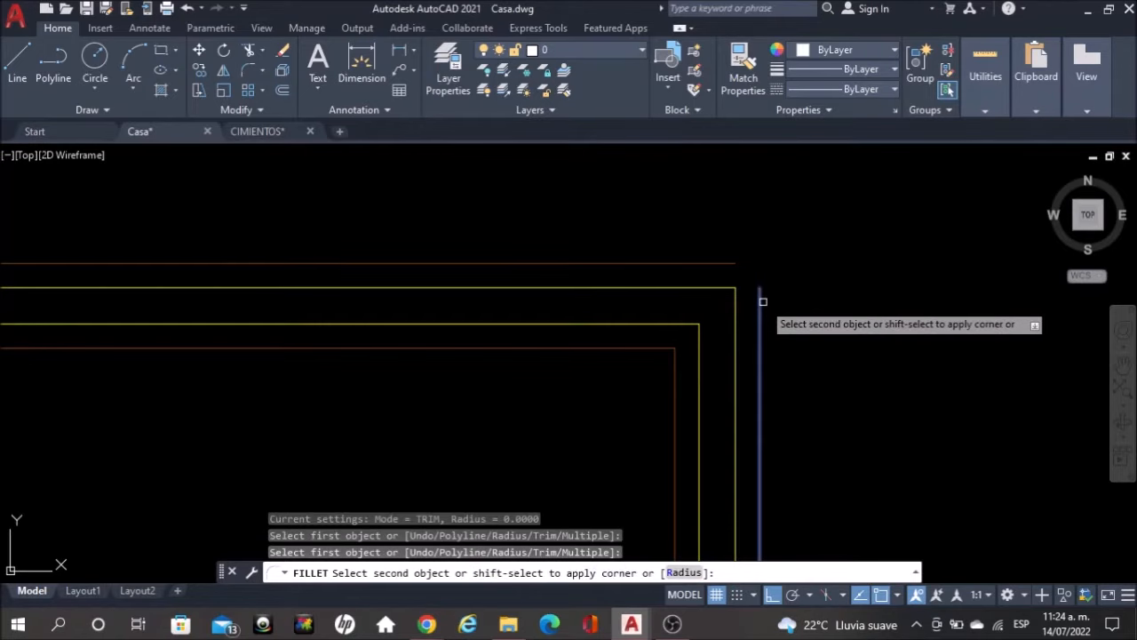
left_click(737, 264)
key("Escape")
Fillet the outer CORONA lines at the small room's upper-right corner into a sharp corner
scroll(677, 216, "down", 4)
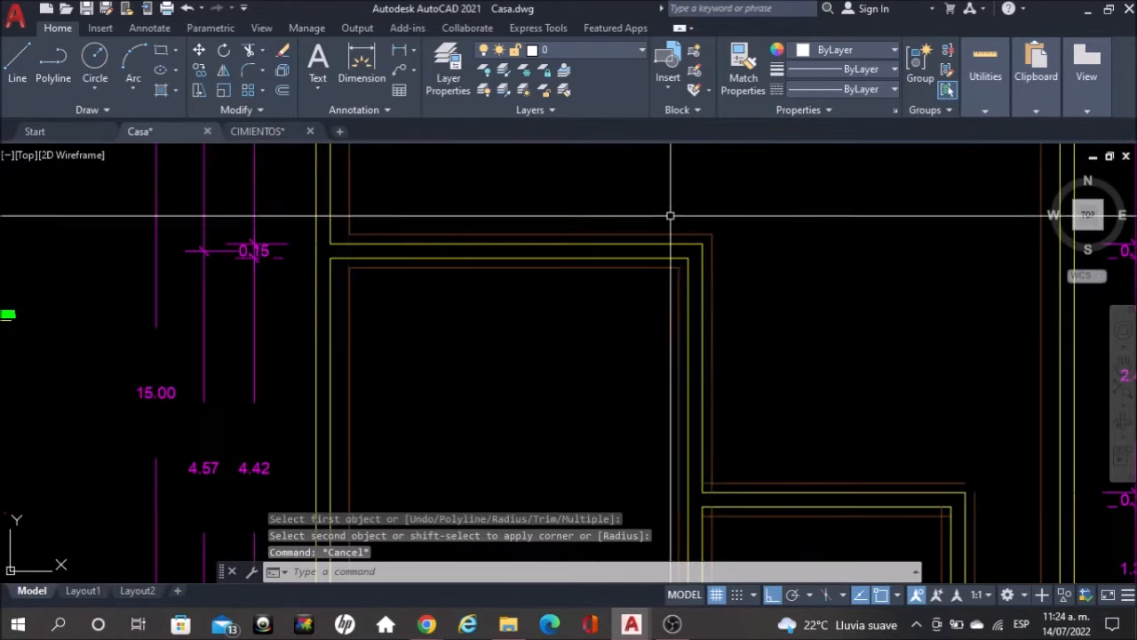
scroll(713, 240, "down", 2)
scroll(831, 432, "up", 4)
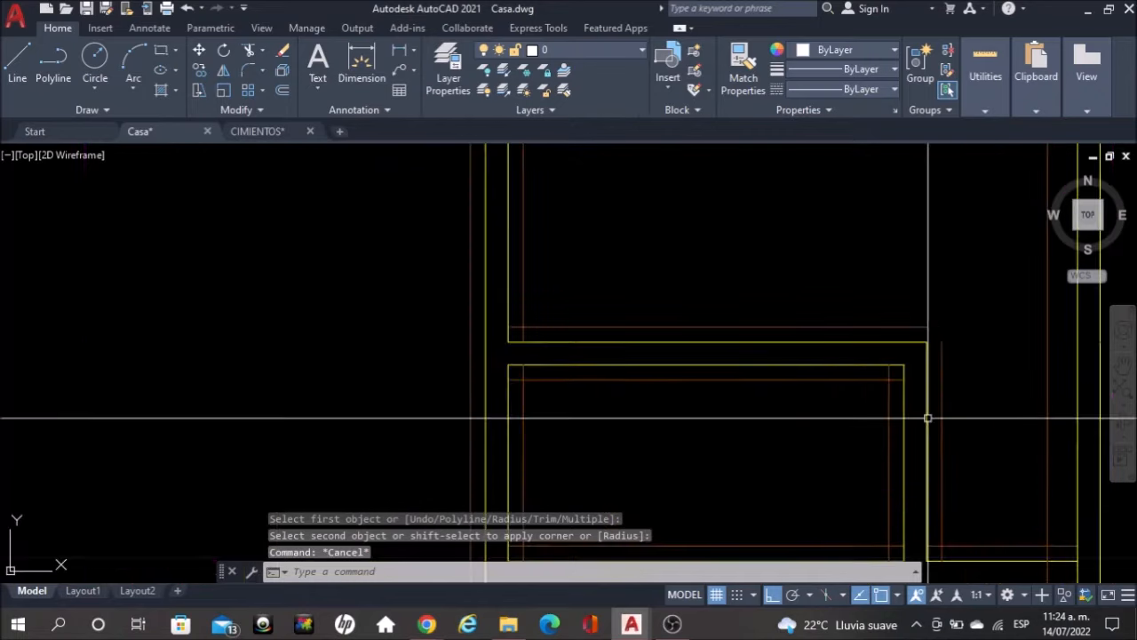
scroll(963, 404, "up", 2)
type("f")
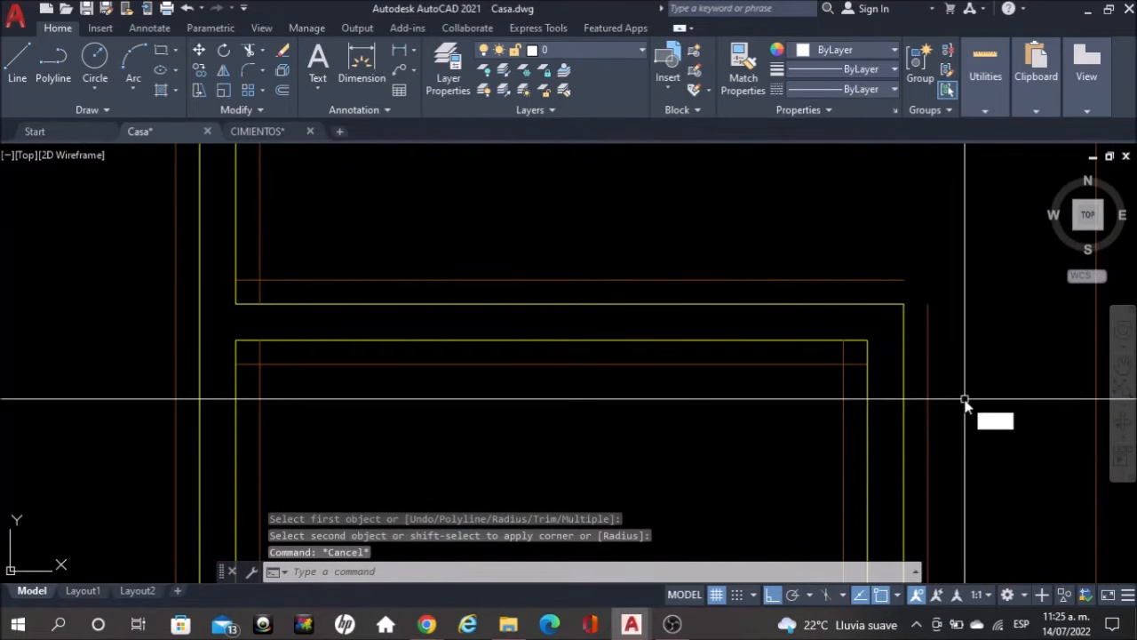
key("Return")
left_click(930, 328)
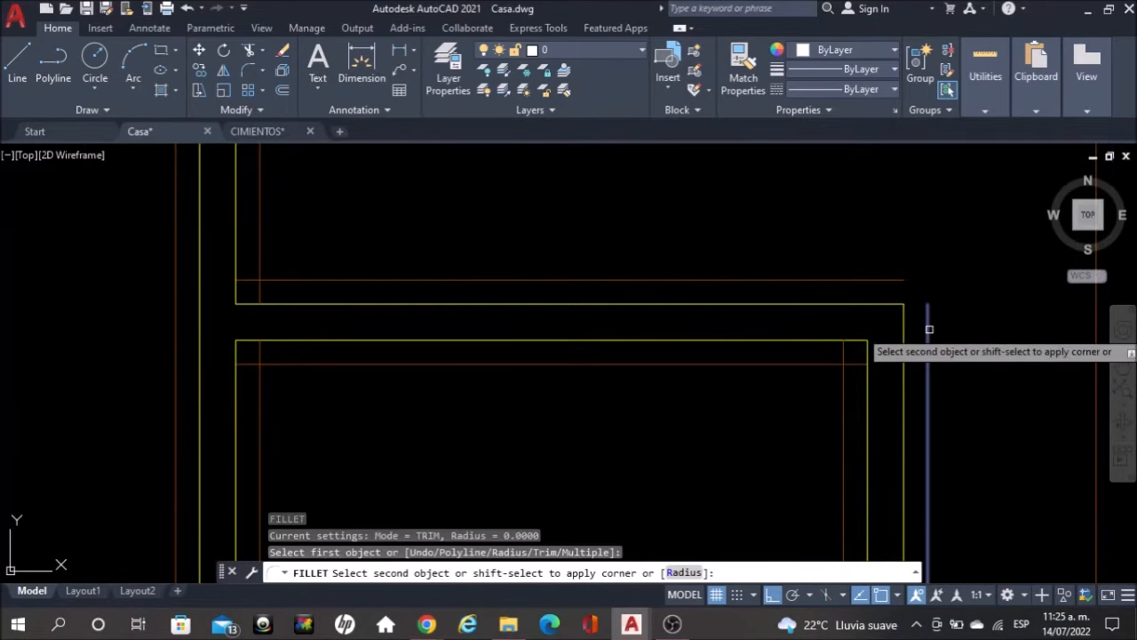
left_click(902, 280)
key("Escape")
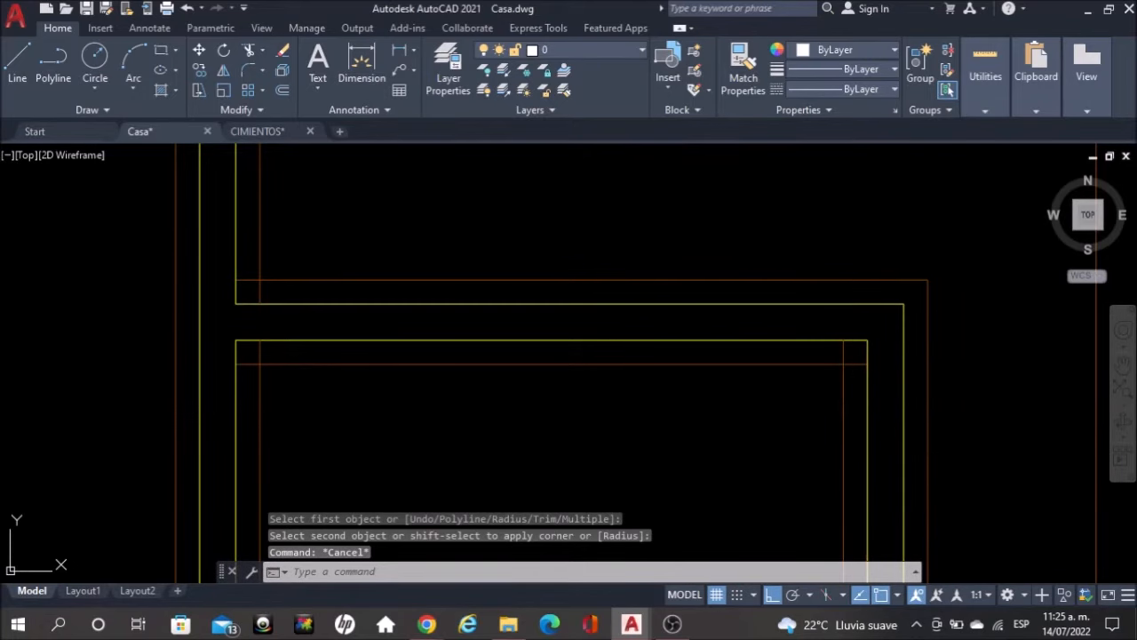
Trim the overlapping CORONA line ends above and inside the small room's upper wall
type("tr")
key("Return")
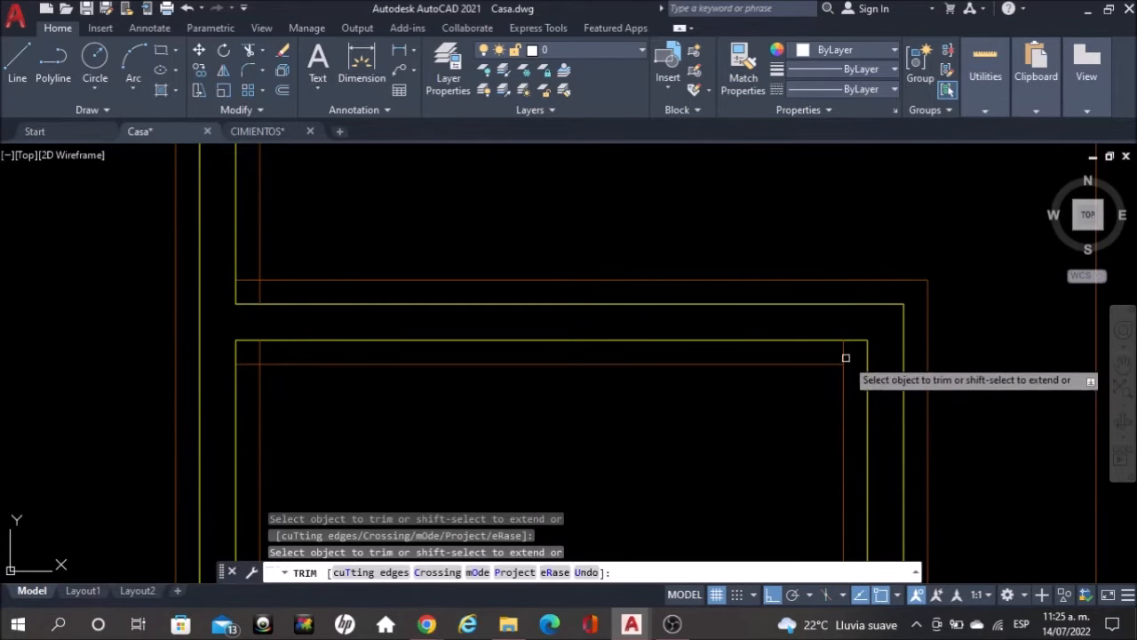
left_click(263, 297)
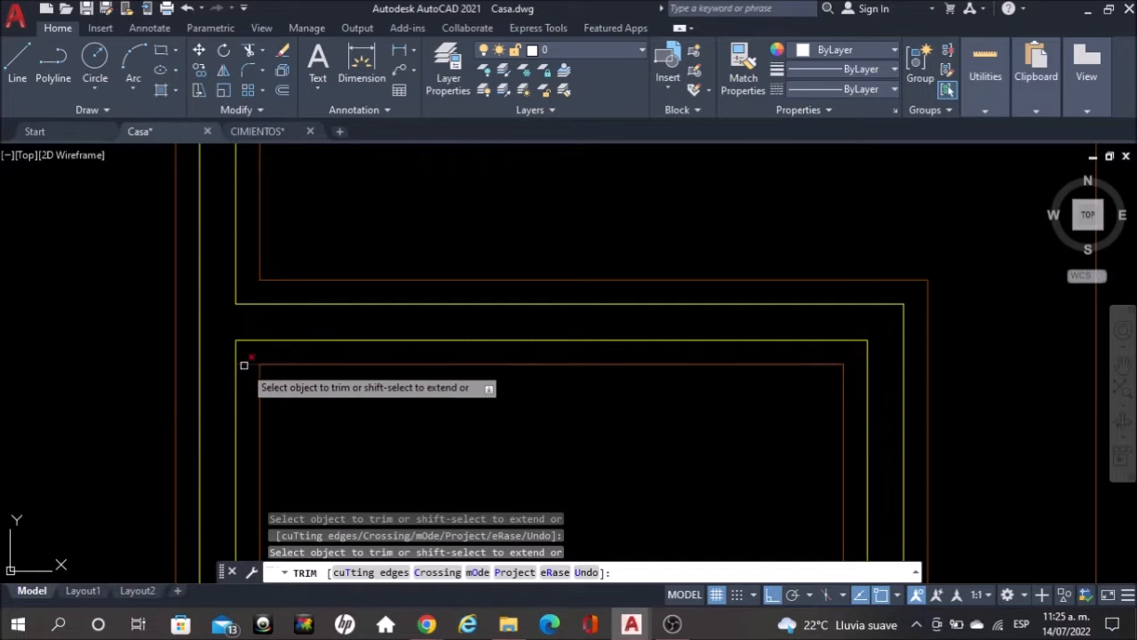
Trim the CORONA overlaps along the small room's lower wall, at the right exterior wall and at the large left room's lower-right inner corner
scroll(432, 354, "down", 6)
scroll(546, 466, "up", 4)
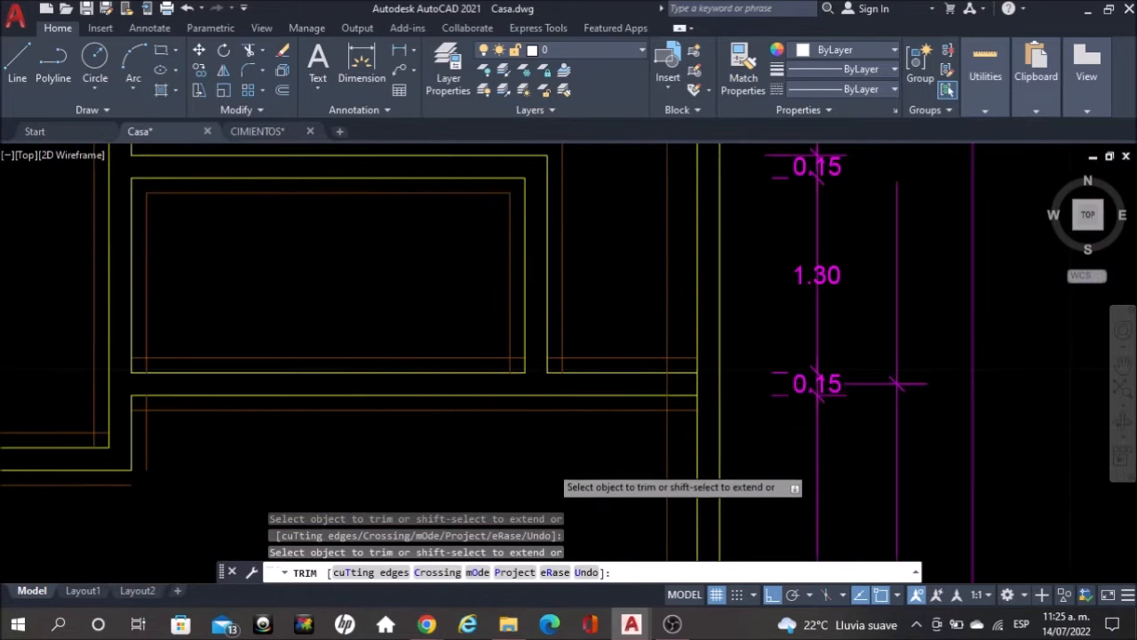
scroll(554, 402, "up", 2)
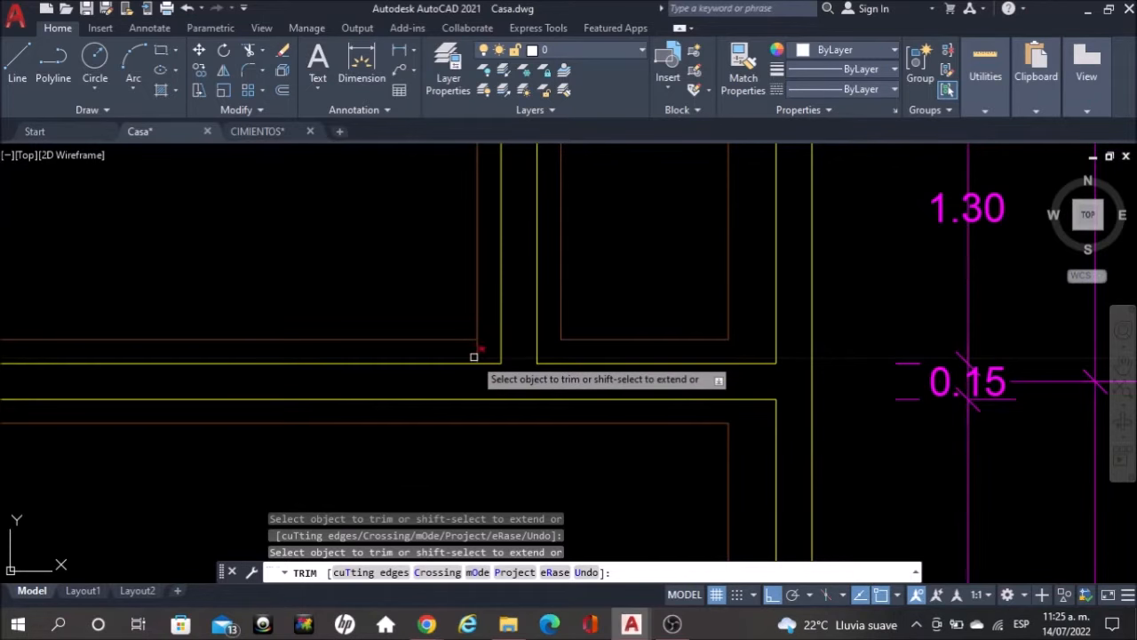
scroll(476, 351, "down", 4)
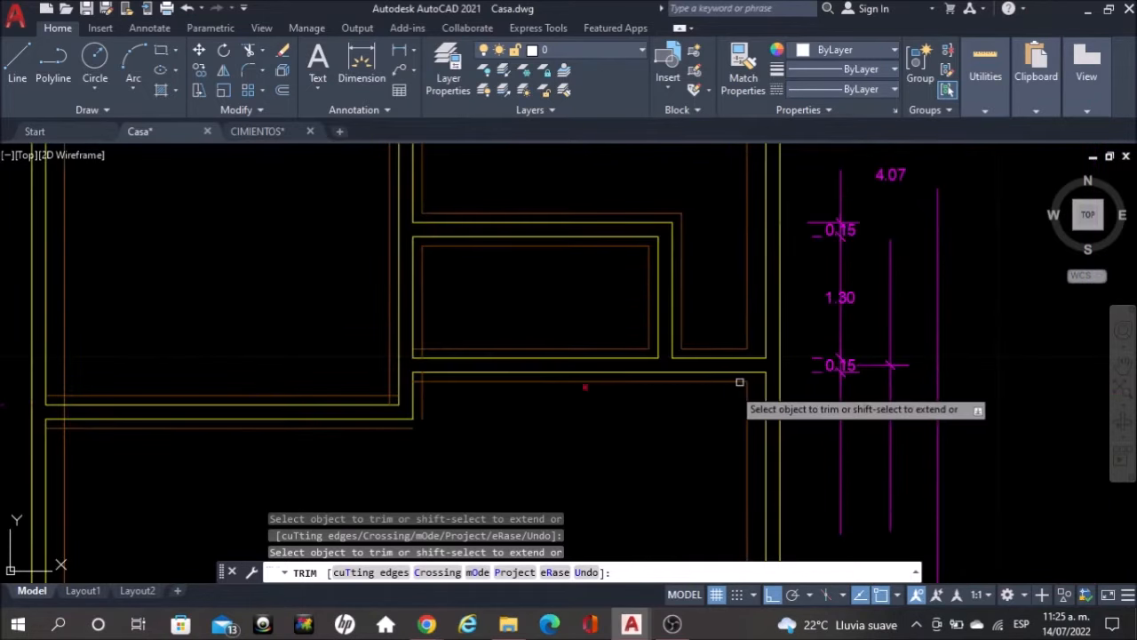
scroll(426, 381, "up", 4)
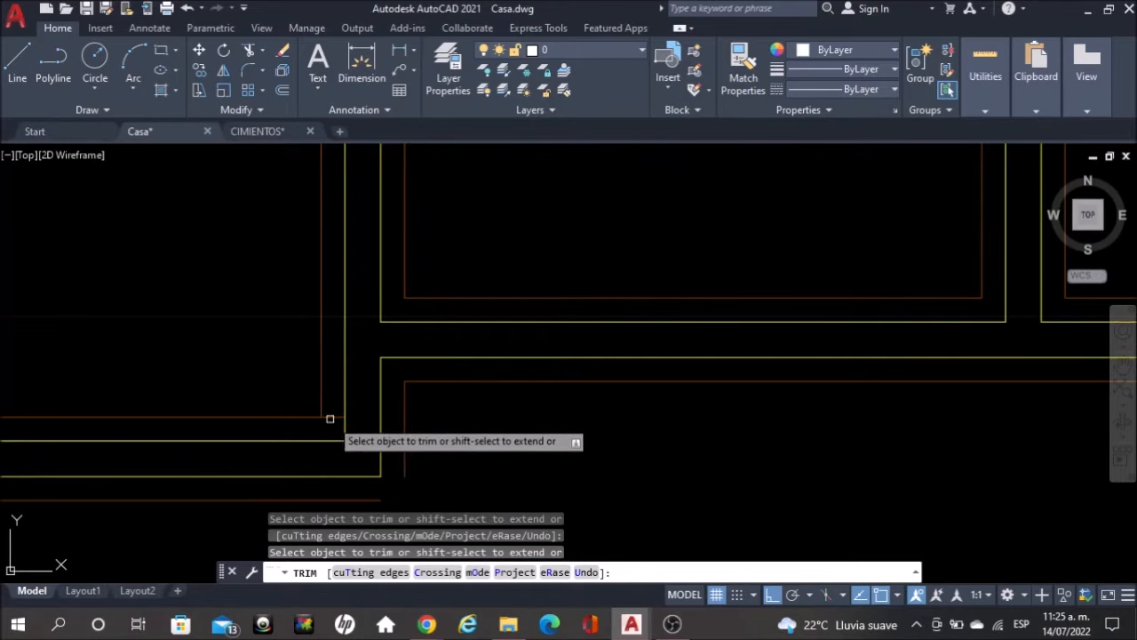
key("Escape")
Fillet the outer CORONA lines around the large left room's lower-right corner with radius 0 so they meet in a sharp corner
middle_click_drag(507, 426, 649, 268)
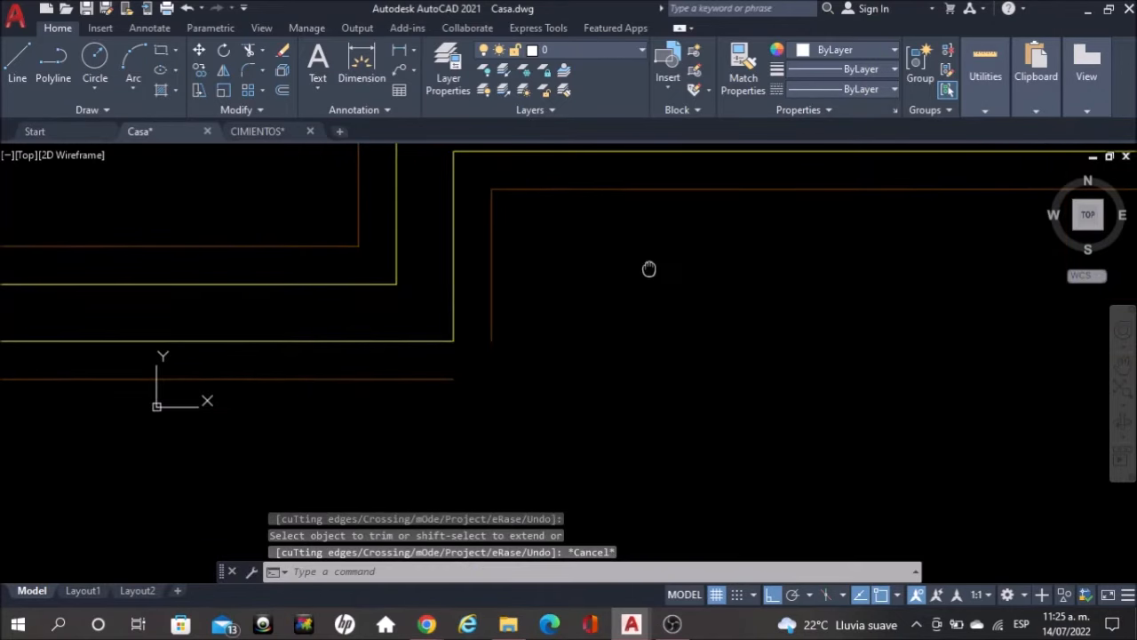
type("f")
key("Return")
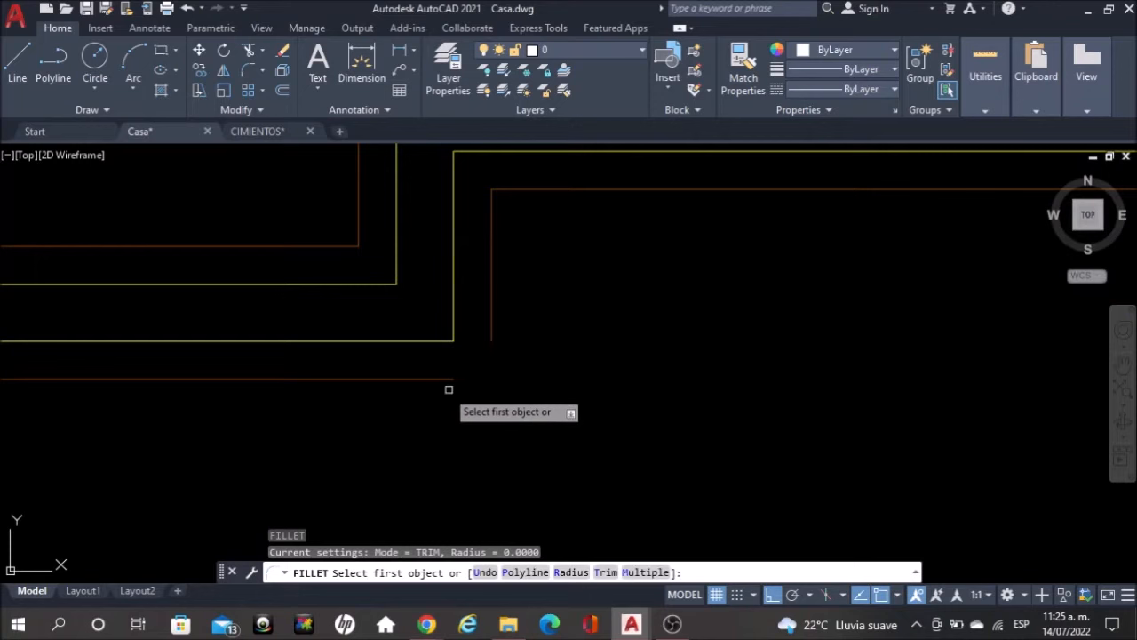
left_click(432, 378)
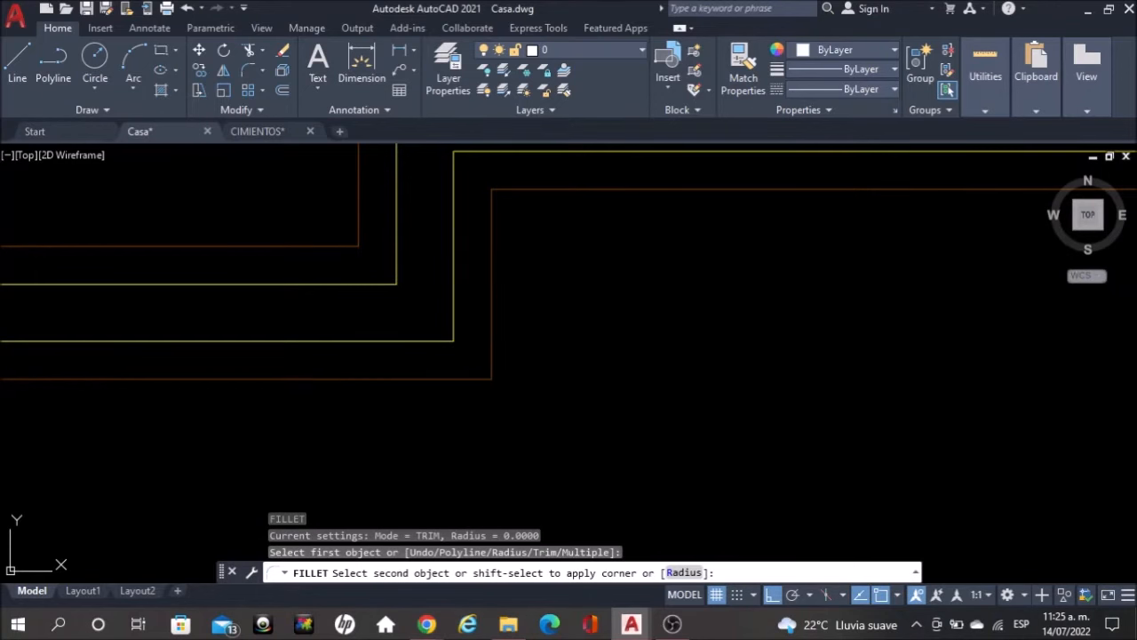
left_click(493, 331)
Trim the overlapping CORONA lines where the large left room's lower wall meets the left exterior wall
scroll(483, 368, "down", 5)
scroll(456, 348, "up", 2)
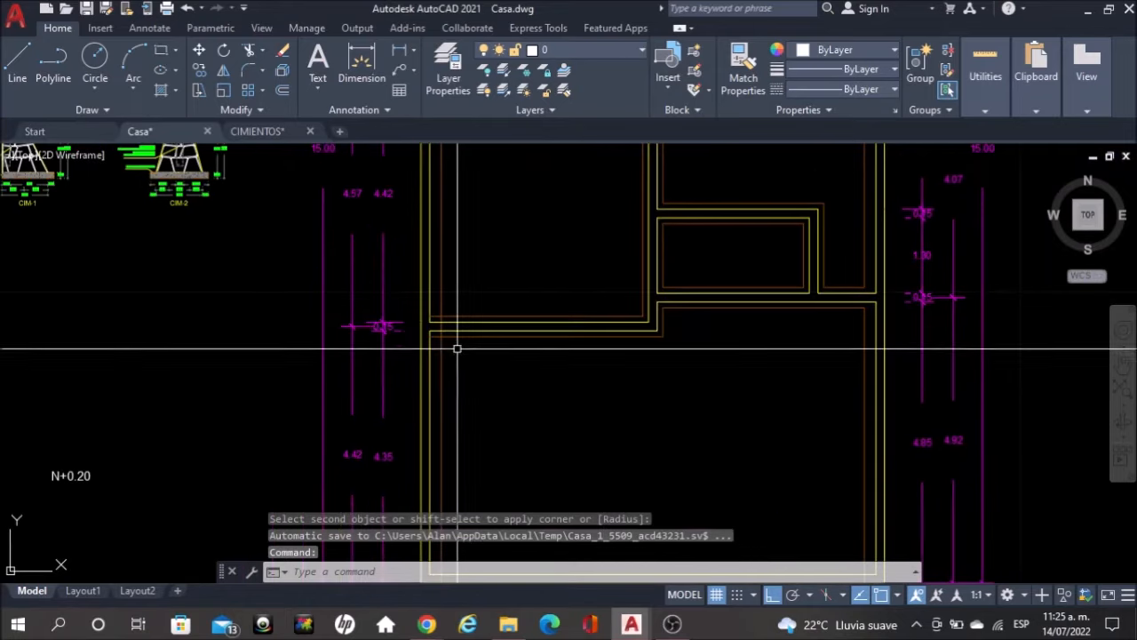
scroll(424, 314, "up", 6)
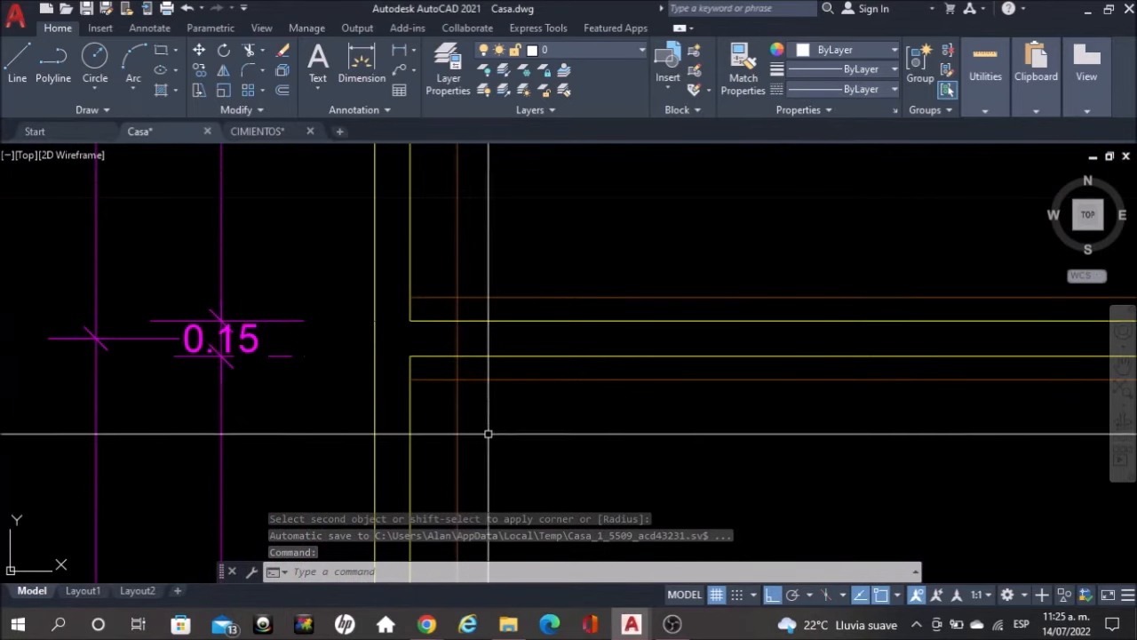
type("tr")
key("Return")
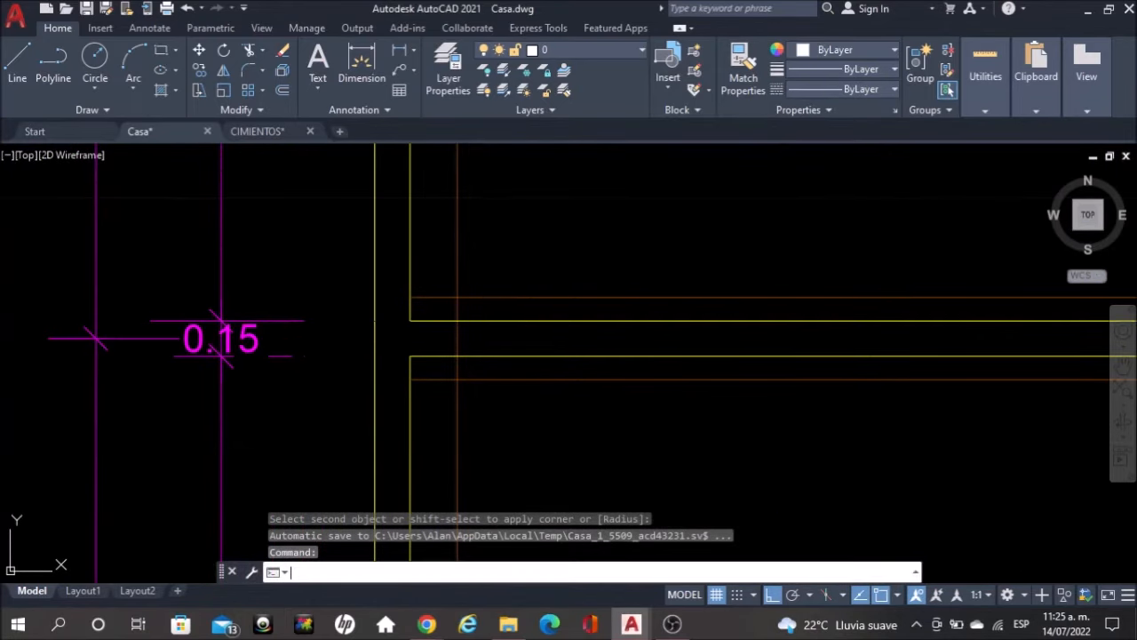
mouse_move(447, 371)
left_mouse_down()
mouse_move(463, 367)
mouse_move(459, 354)
left_mouse_up()
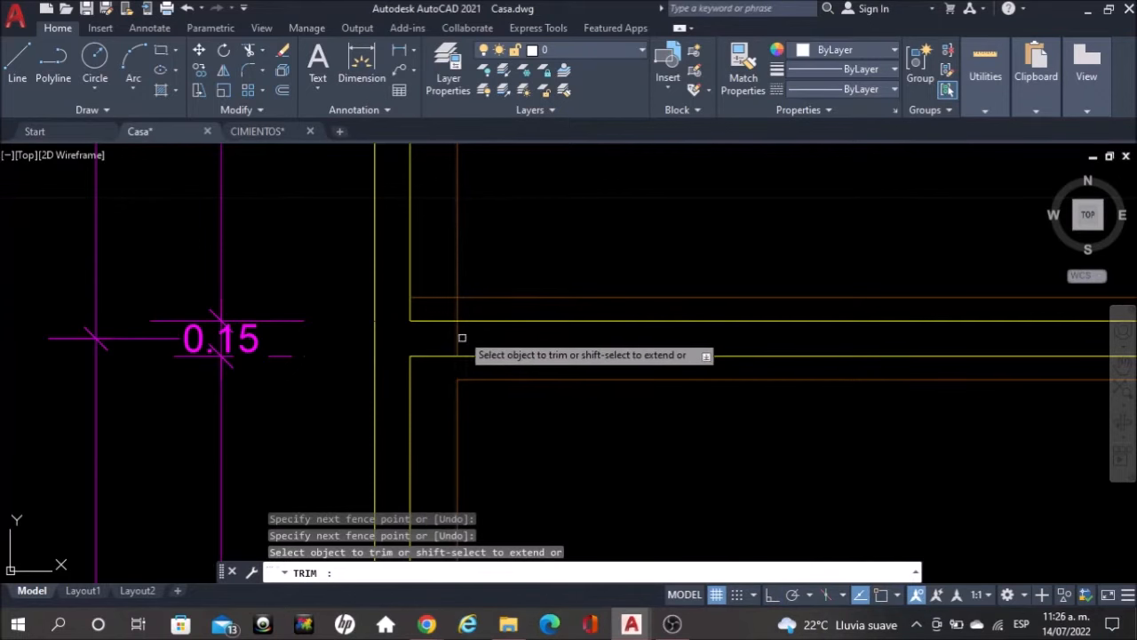
left_click(459, 329)
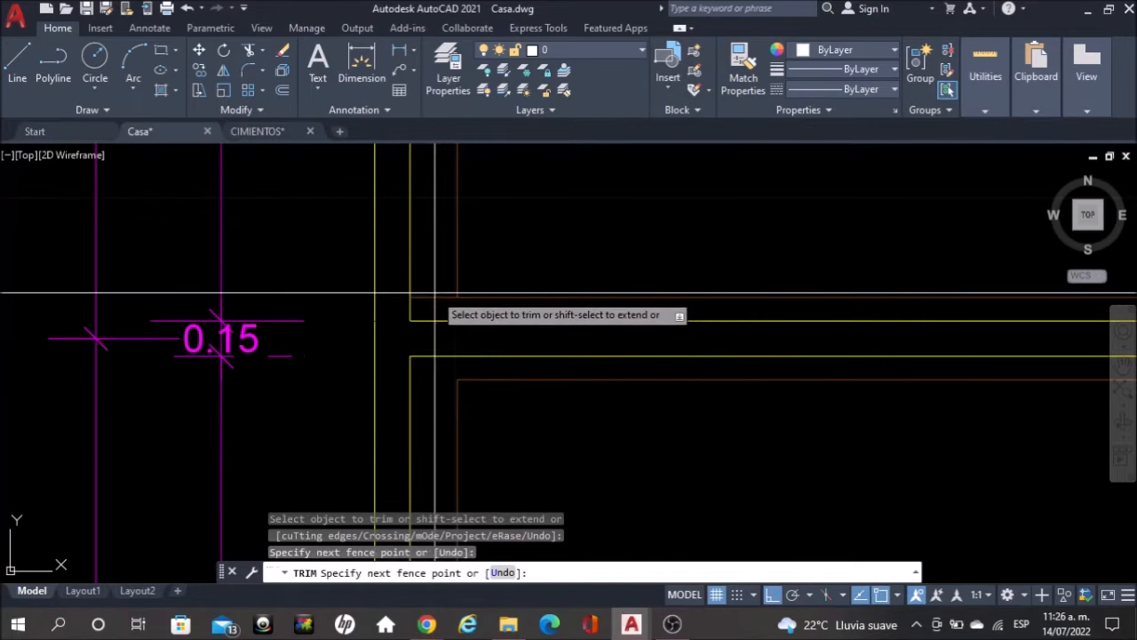
left_click(428, 312)
key("Escape")
scroll(552, 256, "down", 4)
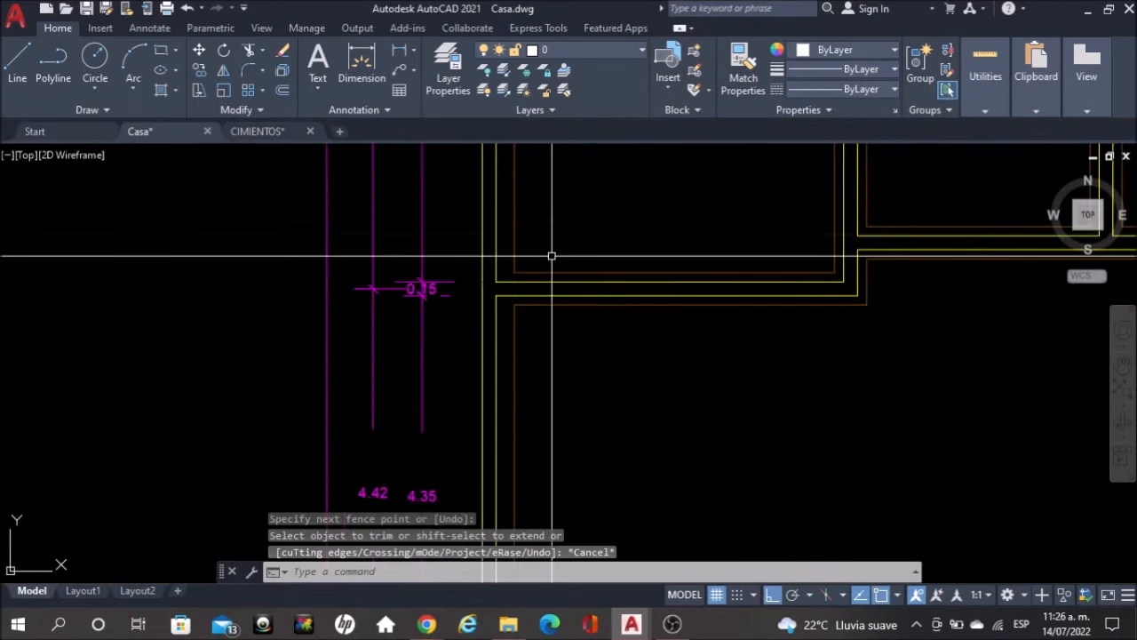
Trim the lower ends of the left and right CORONA lines that run into the house's lower exterior wall
scroll(552, 256, "down", 2)
scroll(780, 441, "up", 1)
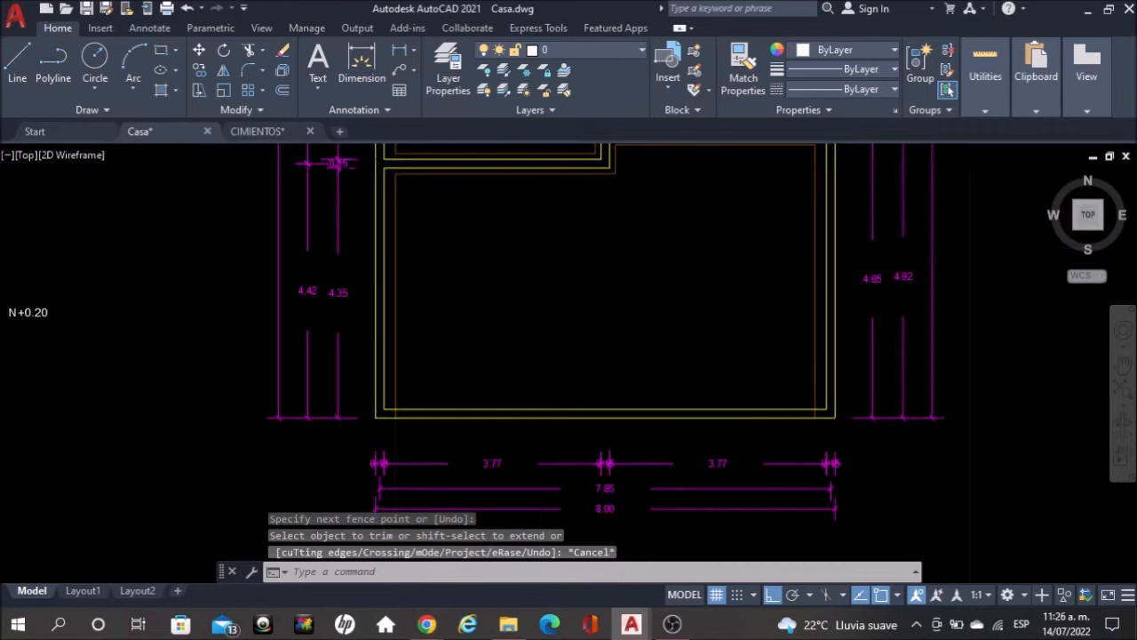
scroll(834, 417, "up", 2)
type("TR")
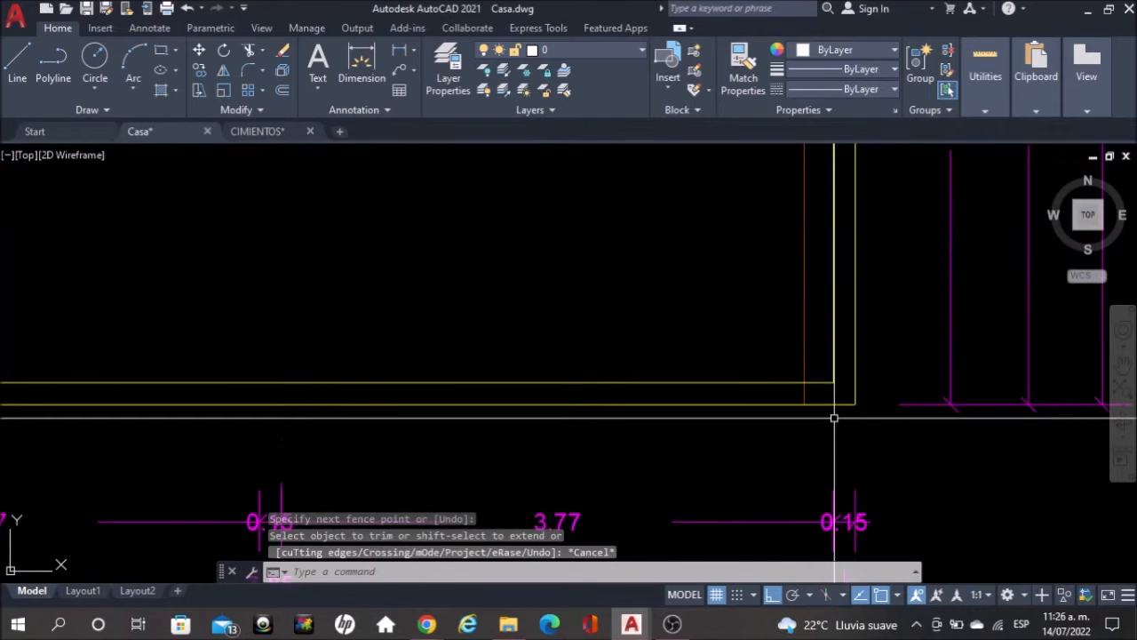
key("Return")
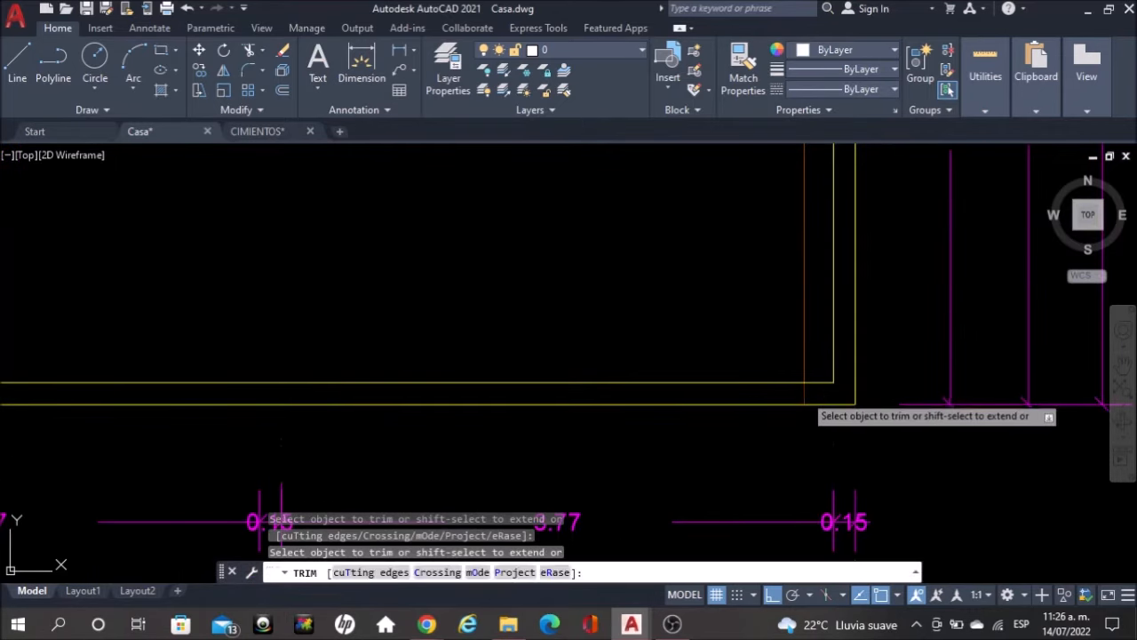
scroll(813, 398, "down", 2)
scroll(113, 398, "up", 2)
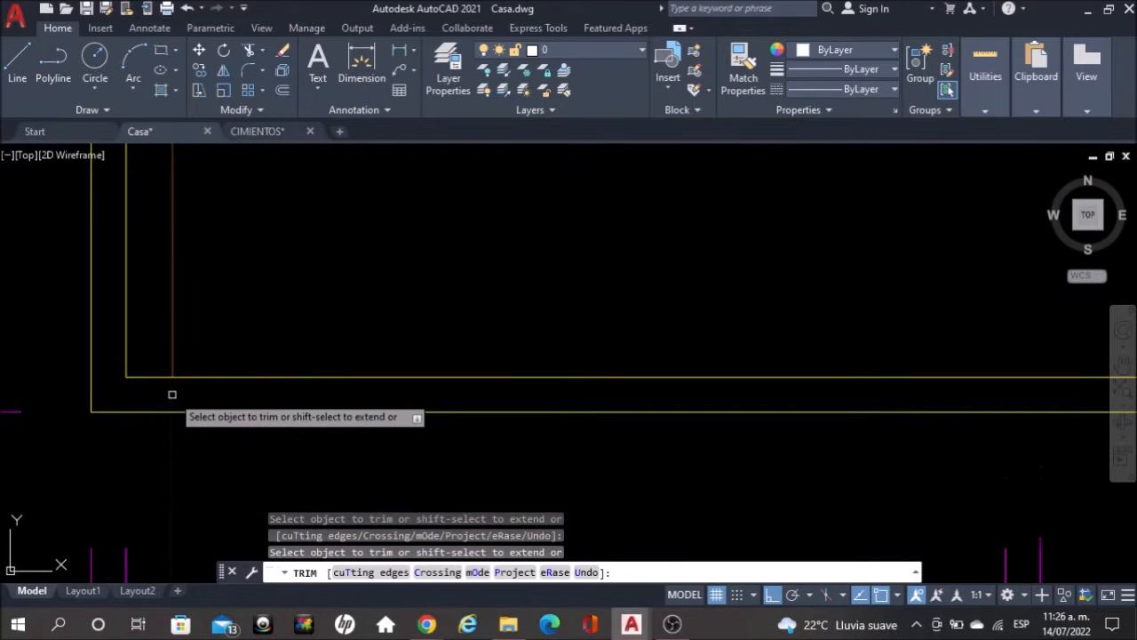
key("Escape")
Review the trimmed and filleted CORONA lines across all the rooms of the foundation plan
scroll(563, 446, "down", 4)
scroll(614, 311, "up", 3)
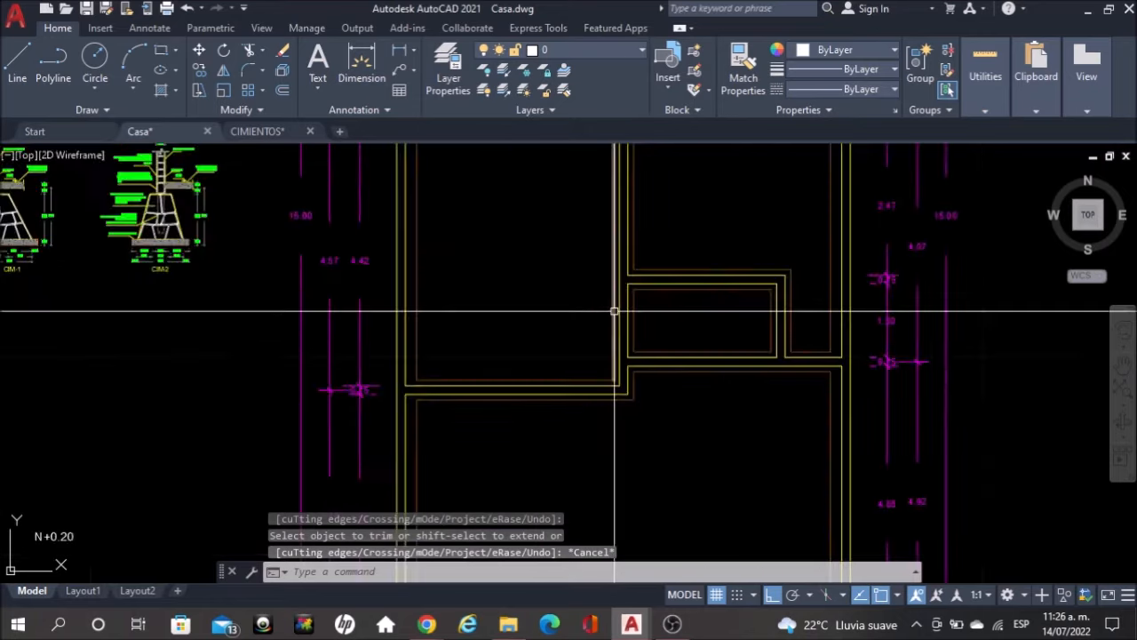
middle_click_drag(680, 187, 665, 447)
mouse_move(553, 198)
middle_mouse_down()
mouse_move(586, 439)
mouse_move(563, 327)
middle_mouse_up()
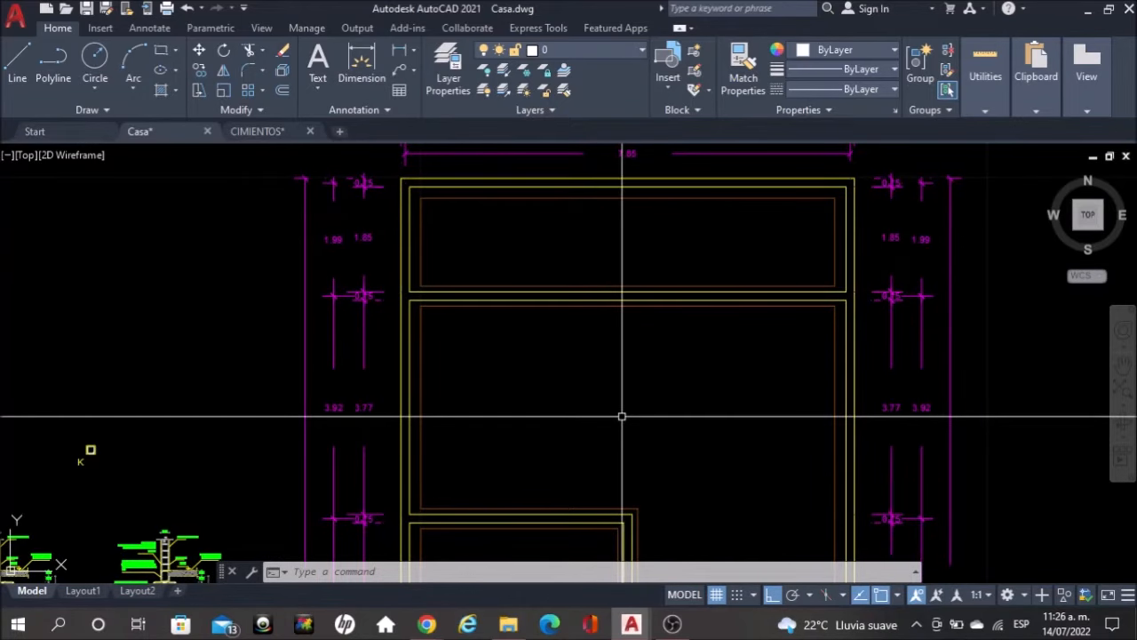
mouse_move(622, 416)
middle_mouse_down()
mouse_move(631, 429)
mouse_move(615, 147)
middle_mouse_up()
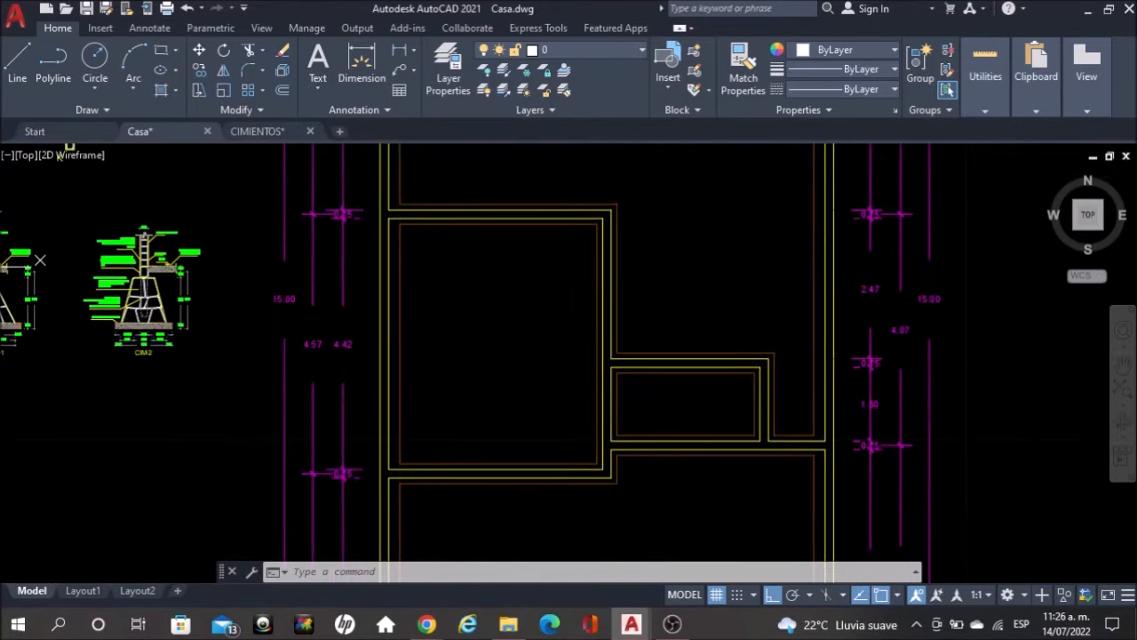
middle_click_drag(637, 396, 656, 268)
scroll(673, 307, "down", 2)
scroll(670, 343, "down", 2)
scroll(649, 310, "up", 2)
mouse_move(629, 203)
middle_mouse_down()
mouse_move(652, 470)
mouse_move(657, 168)
middle_mouse_up()
scroll(459, 188, "up", 2)
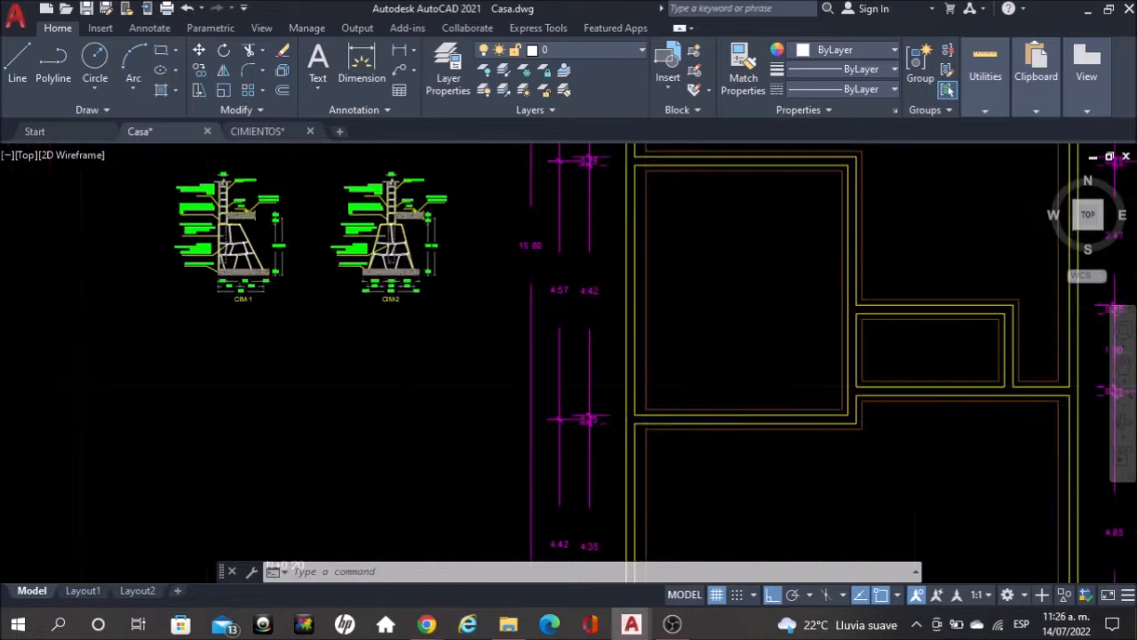
Examine the base and footing widths dimensioned in the CIM-1 and CIM-2 foundation details
scroll(394, 200, "up", 4)
middle_click_drag(84, 277, 381, 258)
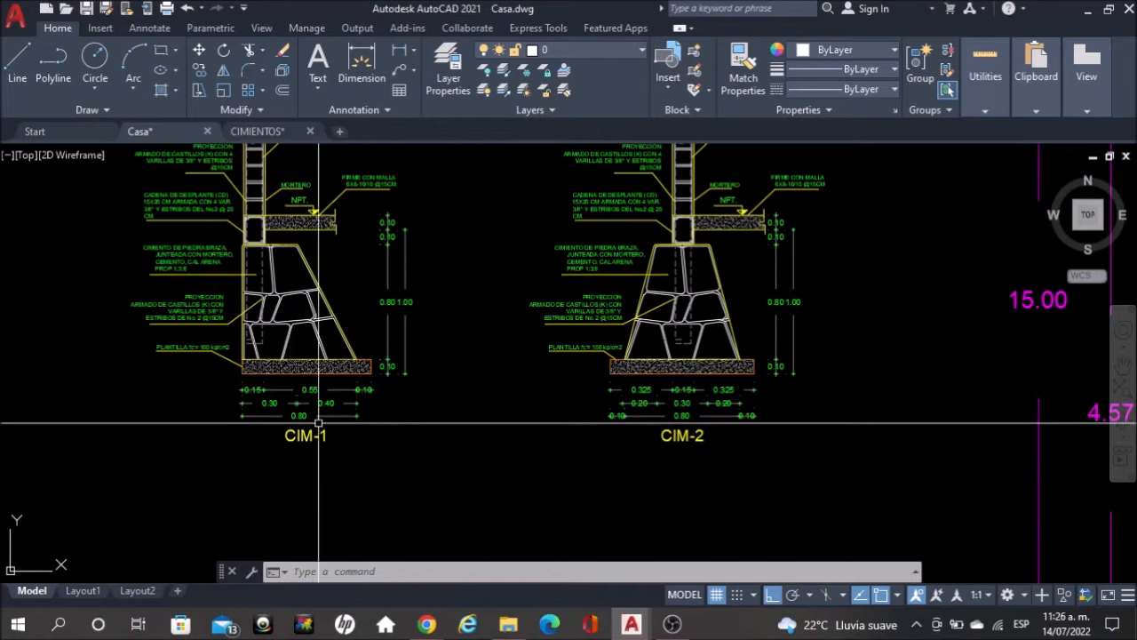
scroll(321, 414, "up", 2)
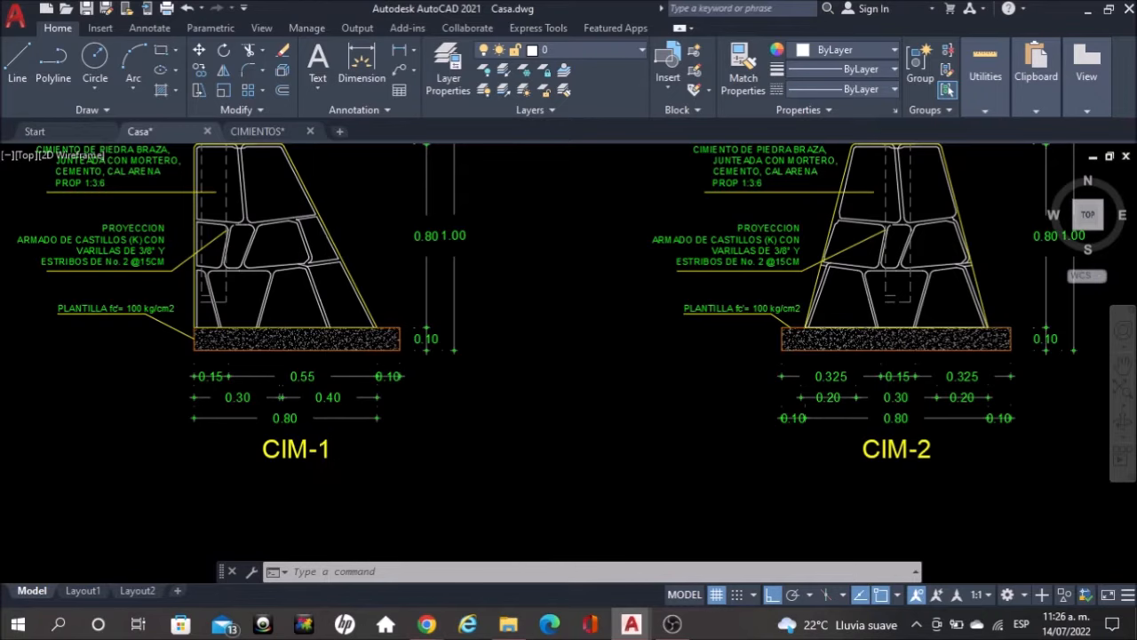
scroll(355, 354, "down", 2)
scroll(807, 345, "up", 2)
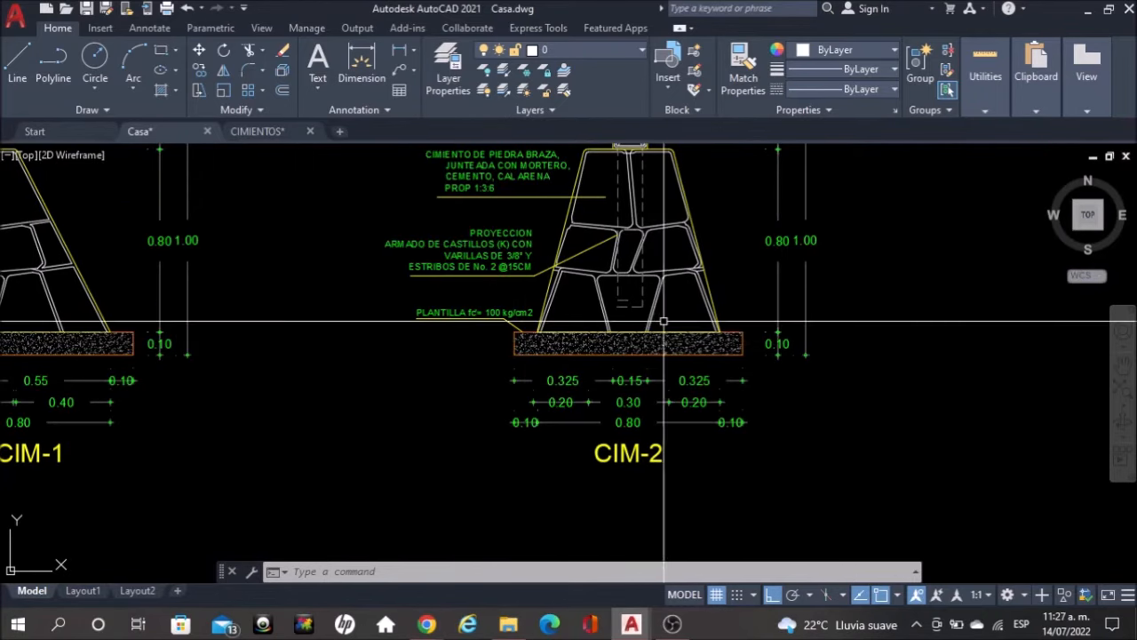
scroll(337, 350, "down", 3)
scroll(263, 341, "up", 4)
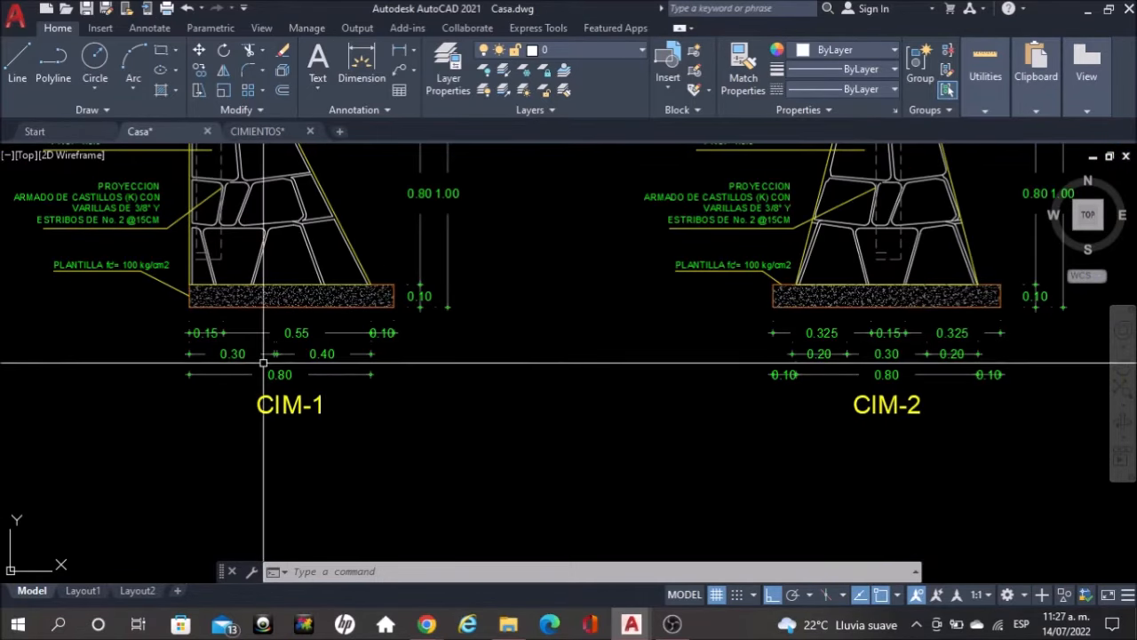
scroll(213, 376, "down", 3)
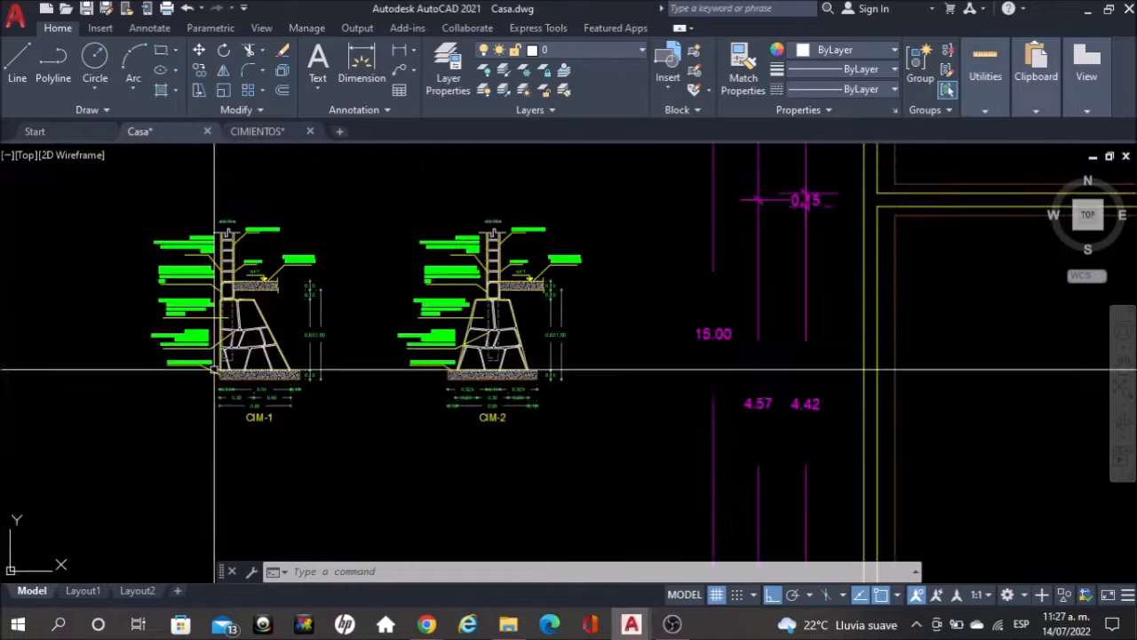
scroll(232, 385, "up", 4)
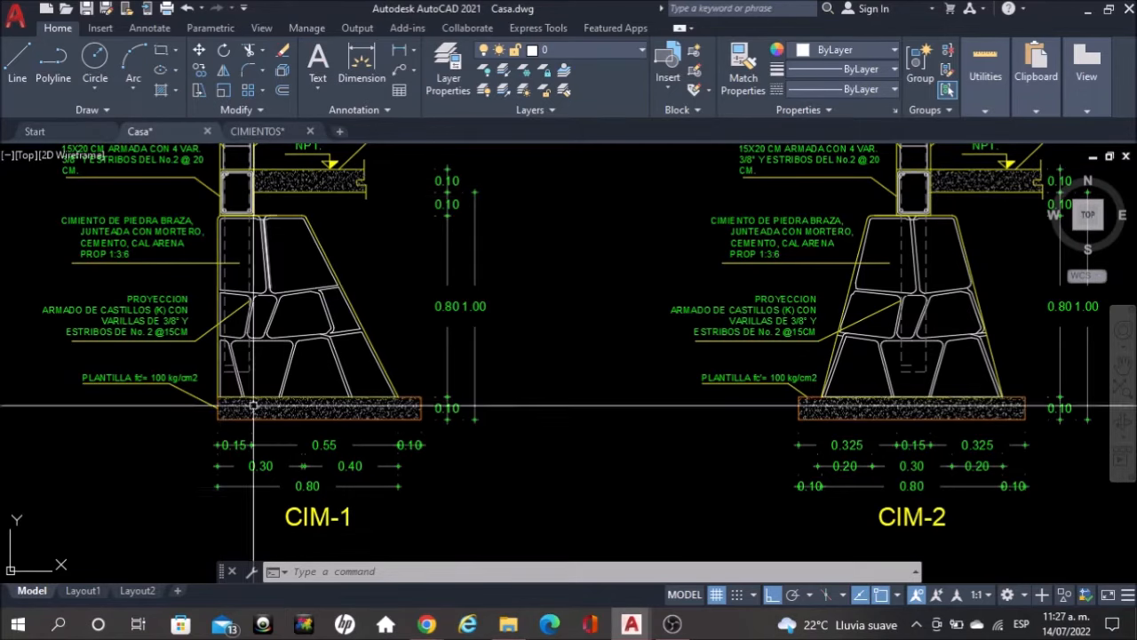
scroll(655, 305, "down", 5)
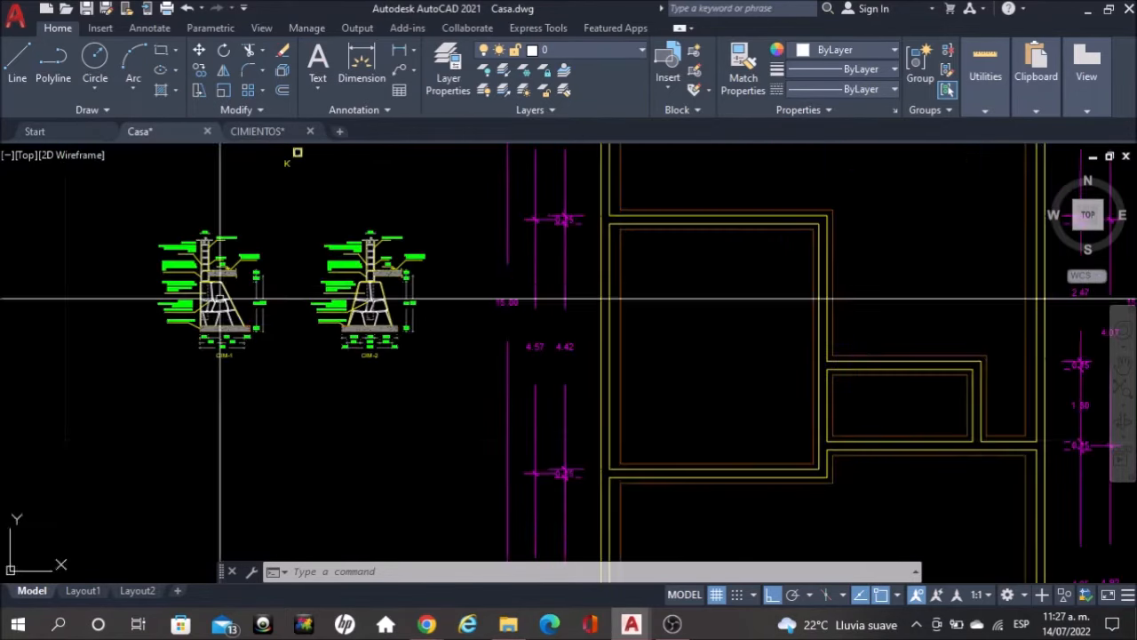
Offset the outer line of the left exterior wall 0.9 toward the inside of the house
middle_click_drag(553, 445, 533, 317)
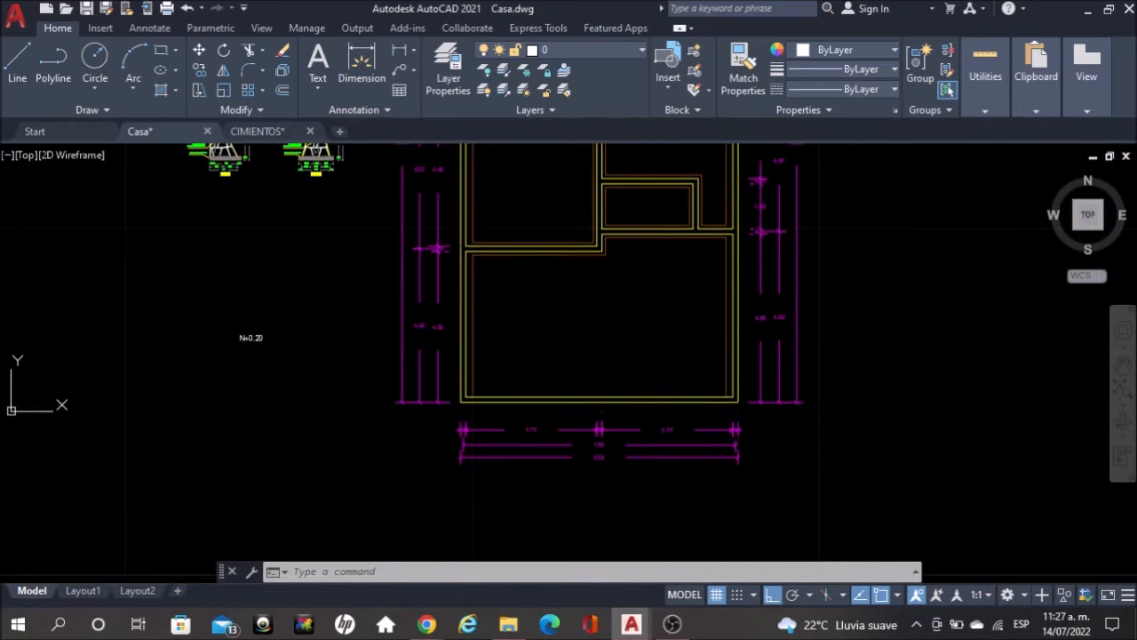
scroll(474, 367, "up", 4)
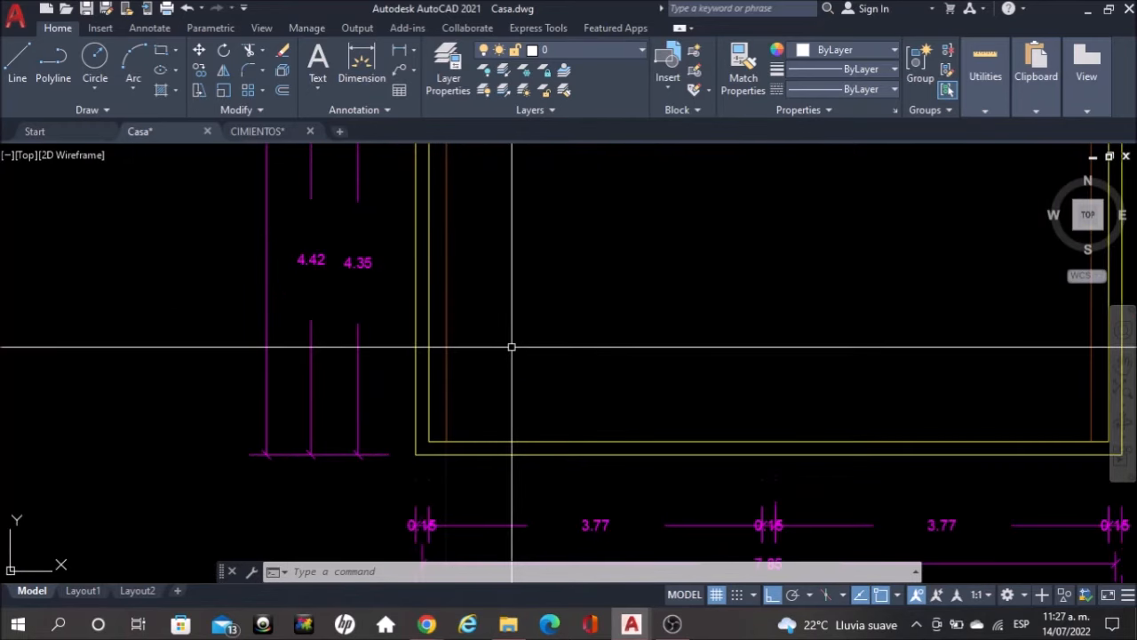
type("o")
key("Return")
type(".9")
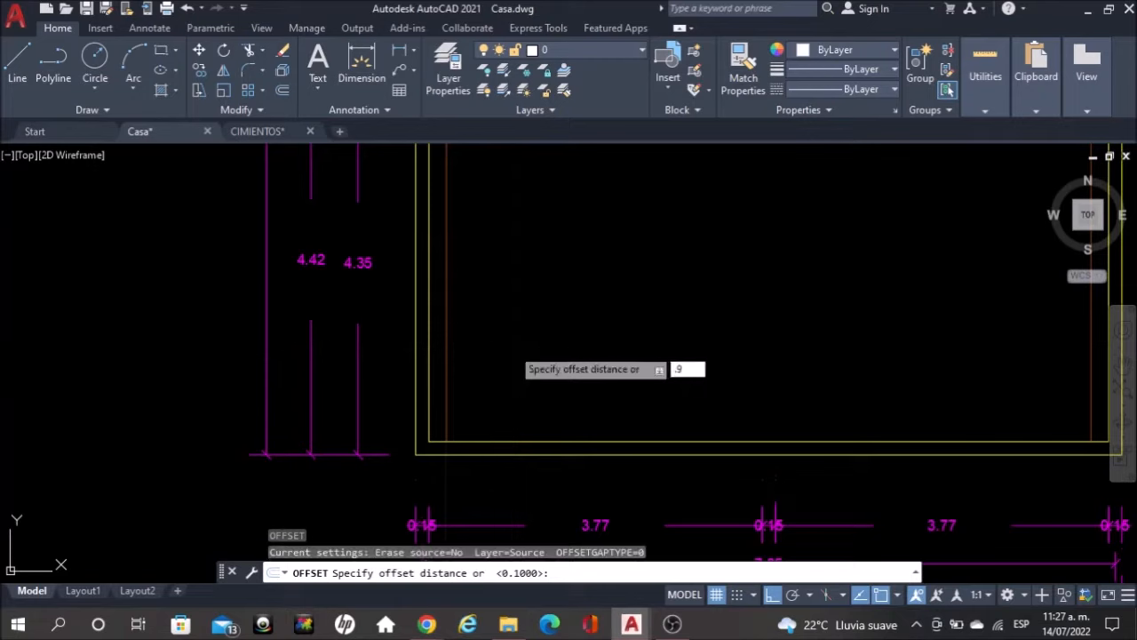
key("Return")
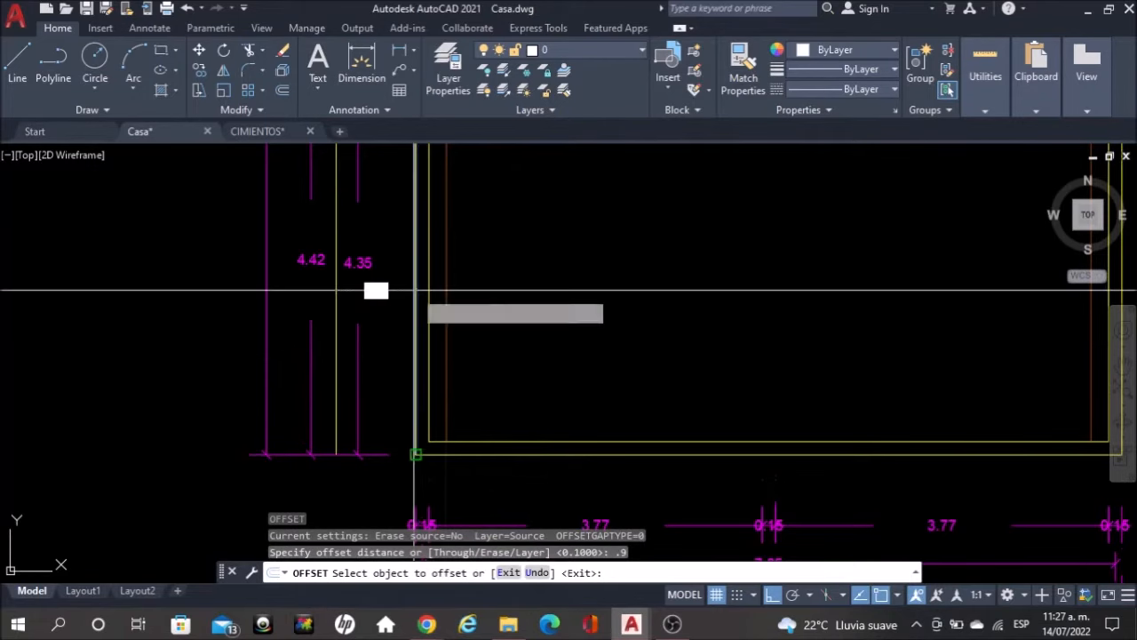
left_click(415, 286)
left_click(497, 281)
Offset the outer line of the right exterior wall inward by the same 0.9 distance
scroll(566, 333, "down", 3)
middle_click_drag(565, 333, 529, 637)
scroll(745, 325, "up", 2)
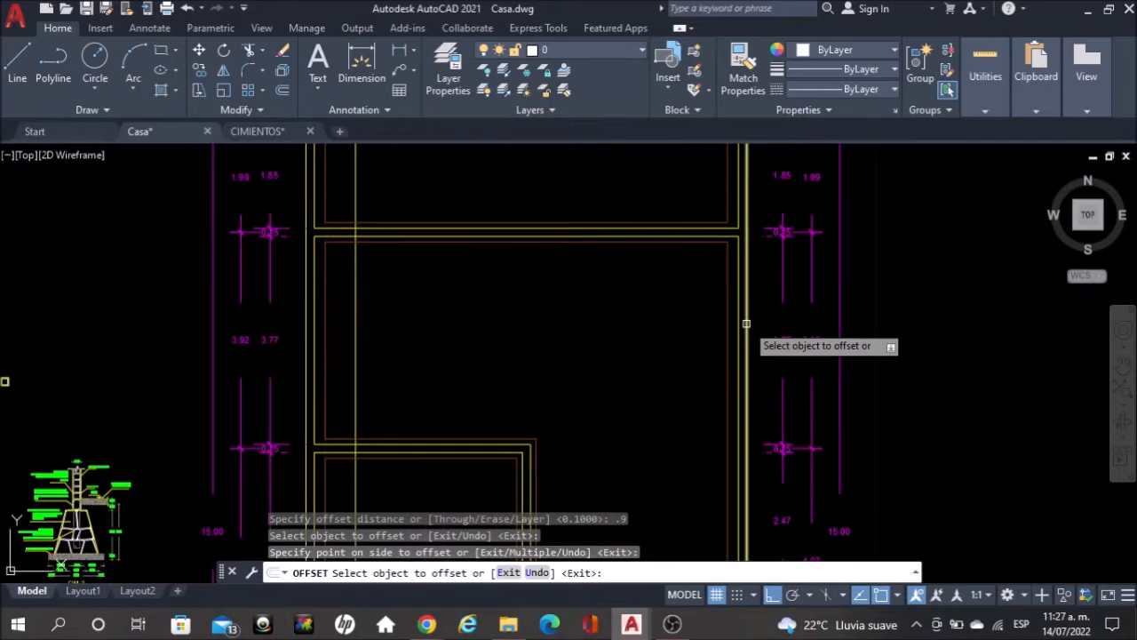
left_click(725, 315)
left_click(668, 297)
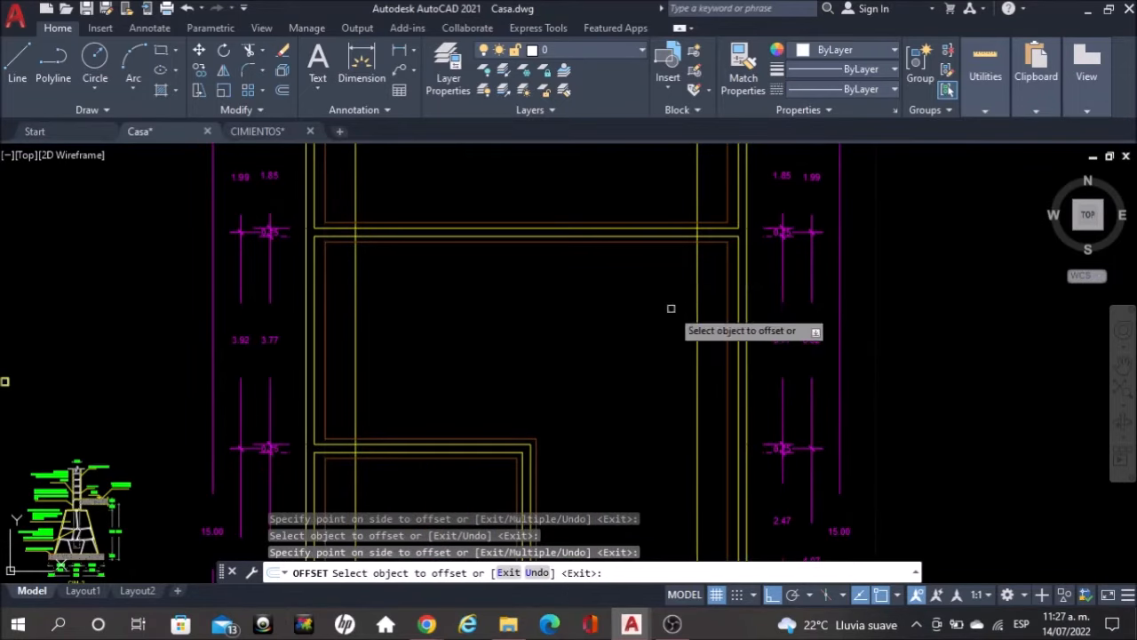
Offset the outer line of the upper exterior wall inward by the same 0.9 distance and end the Offset command
middle_click_drag(625, 184, 645, 296)
scroll(555, 265, "up", 2)
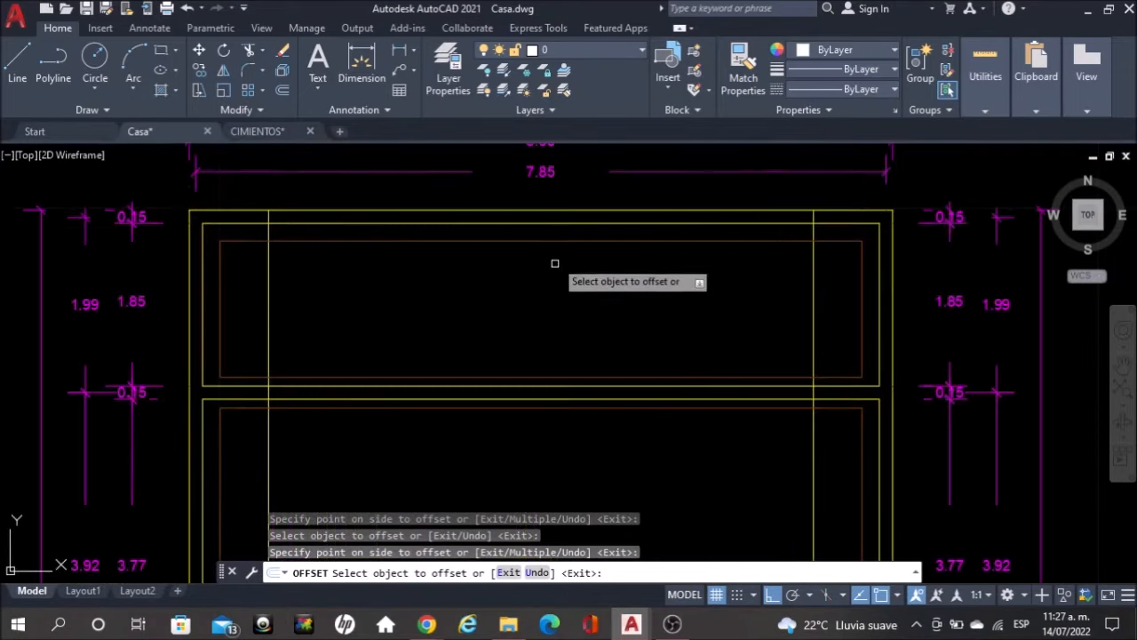
left_click(549, 211)
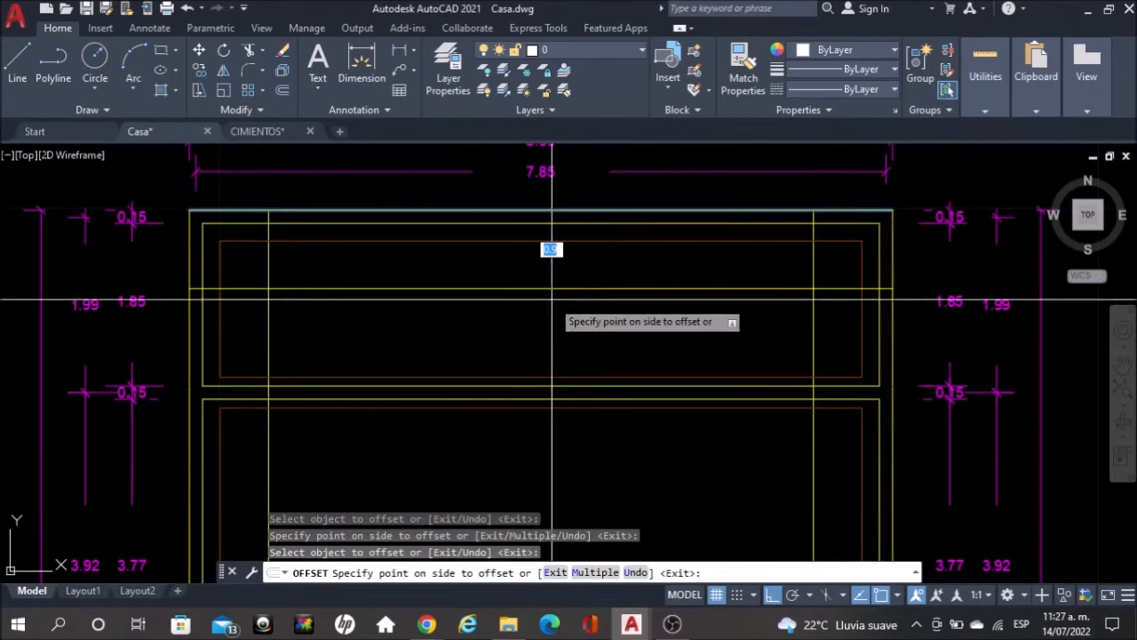
left_click(549, 326)
scroll(549, 326, "down", 4)
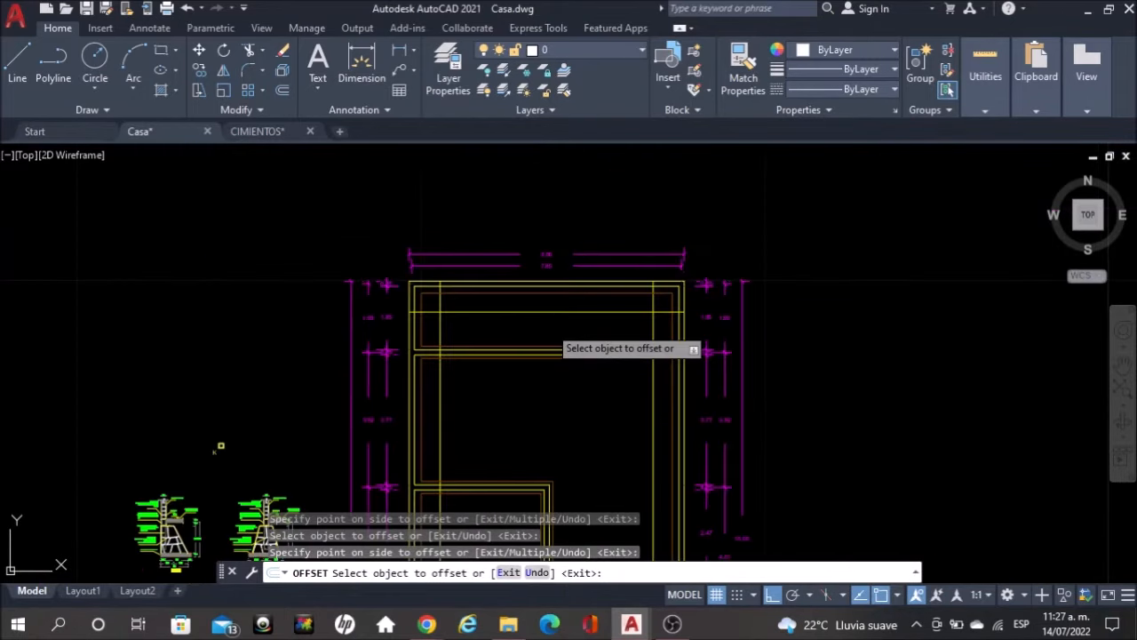
key("Escape")
Move the three lines offset from the exterior walls to the PLANTILLA layer
scroll(467, 383, "up", 2)
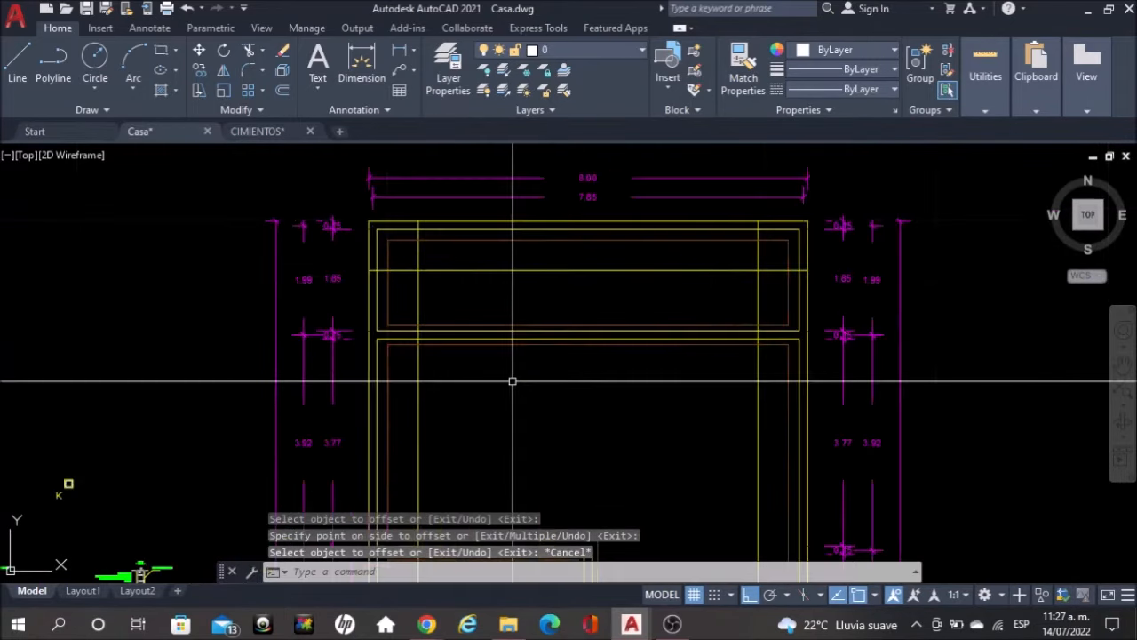
left_click(773, 285)
left_click(400, 257)
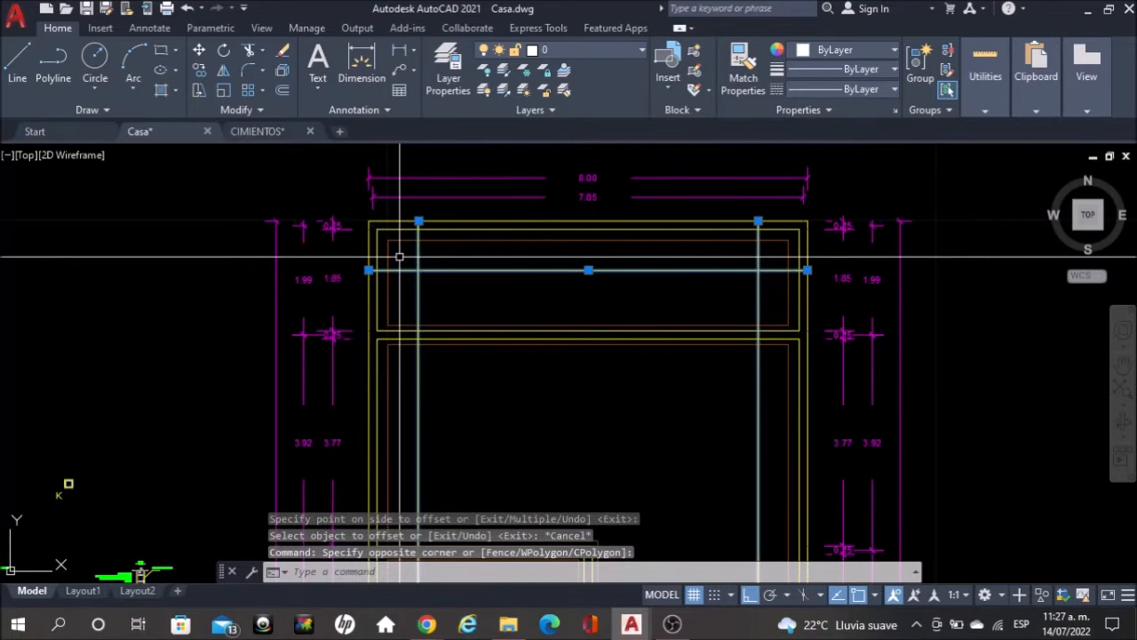
left_click(643, 52)
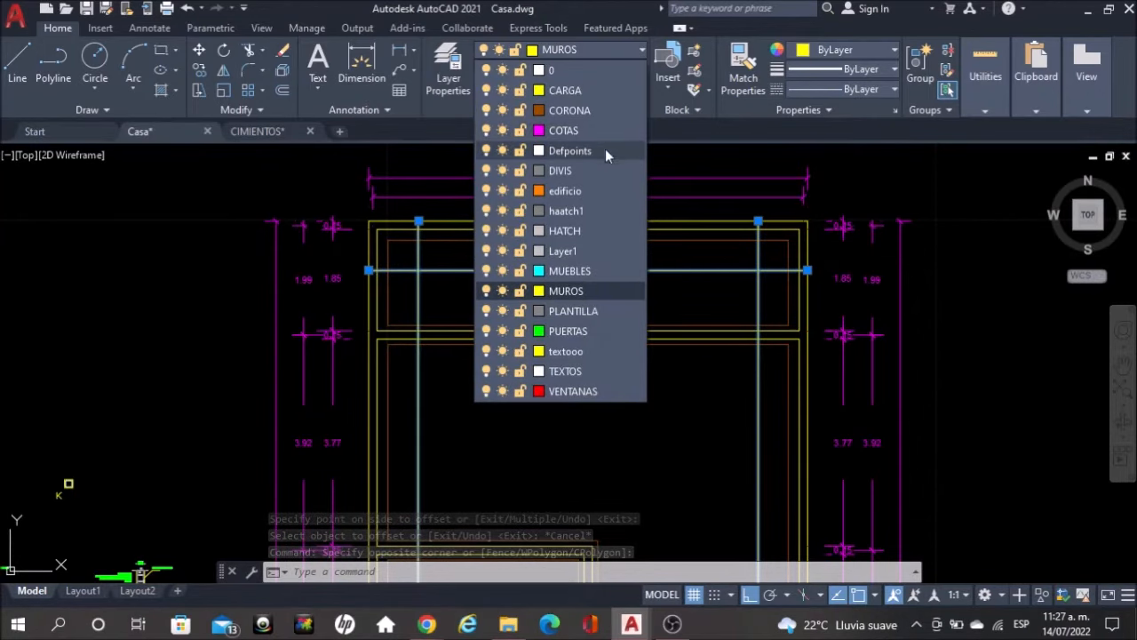
left_click(573, 311)
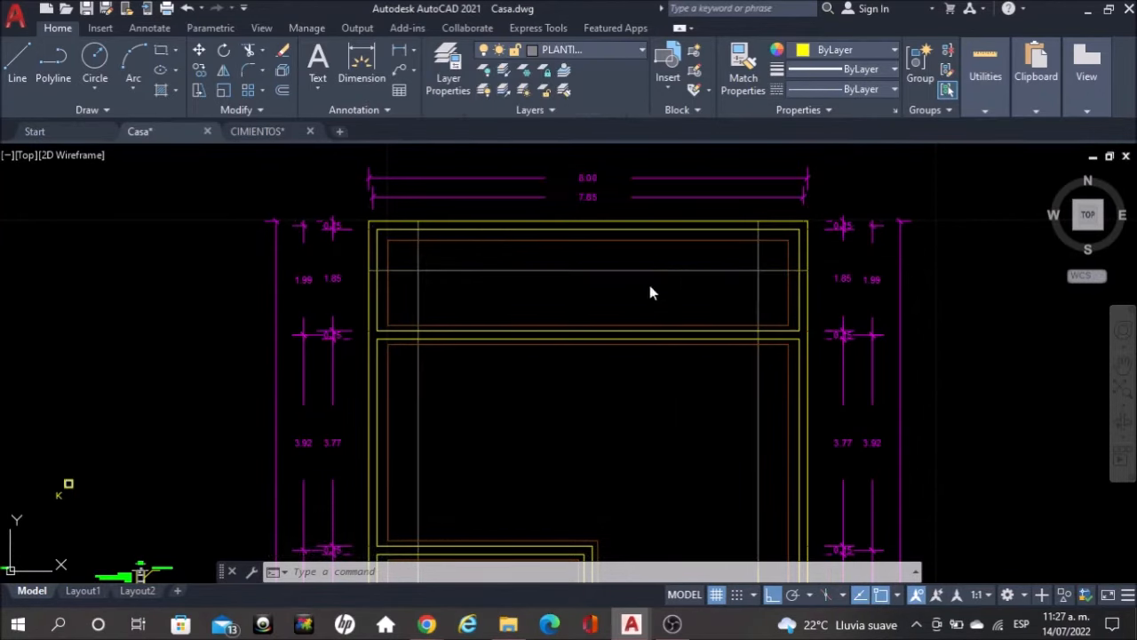
left_click(480, 270)
left_click(498, 309)
key("Escape")
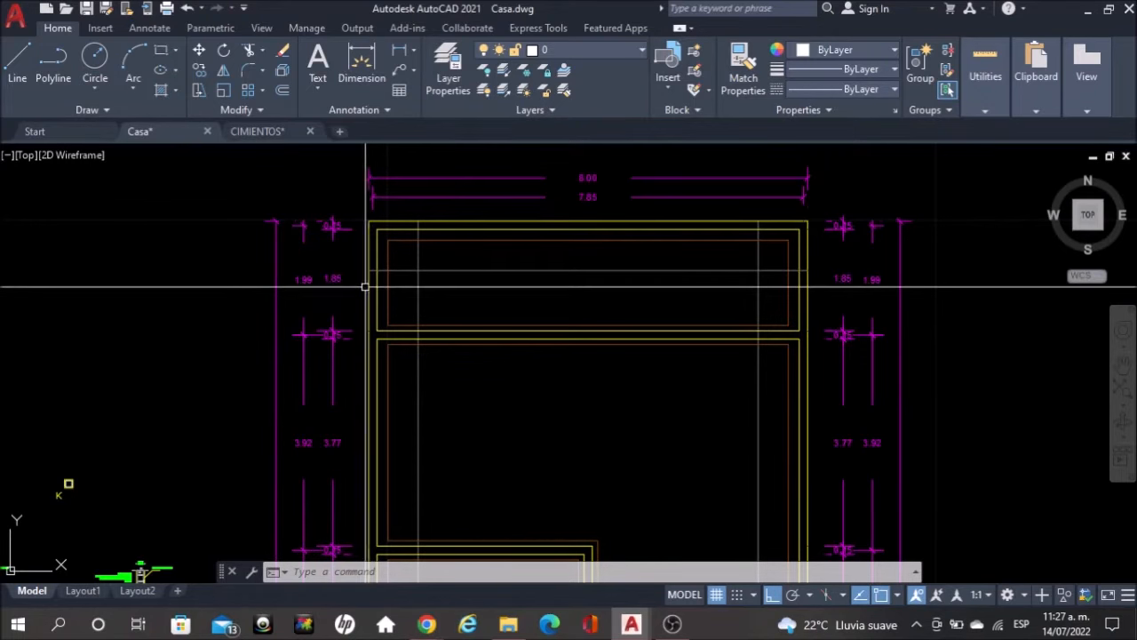
Review the base lines across the plan and examine the base widths dimensioned in the CIM-2 foundation detail
mouse_move(388, 284)
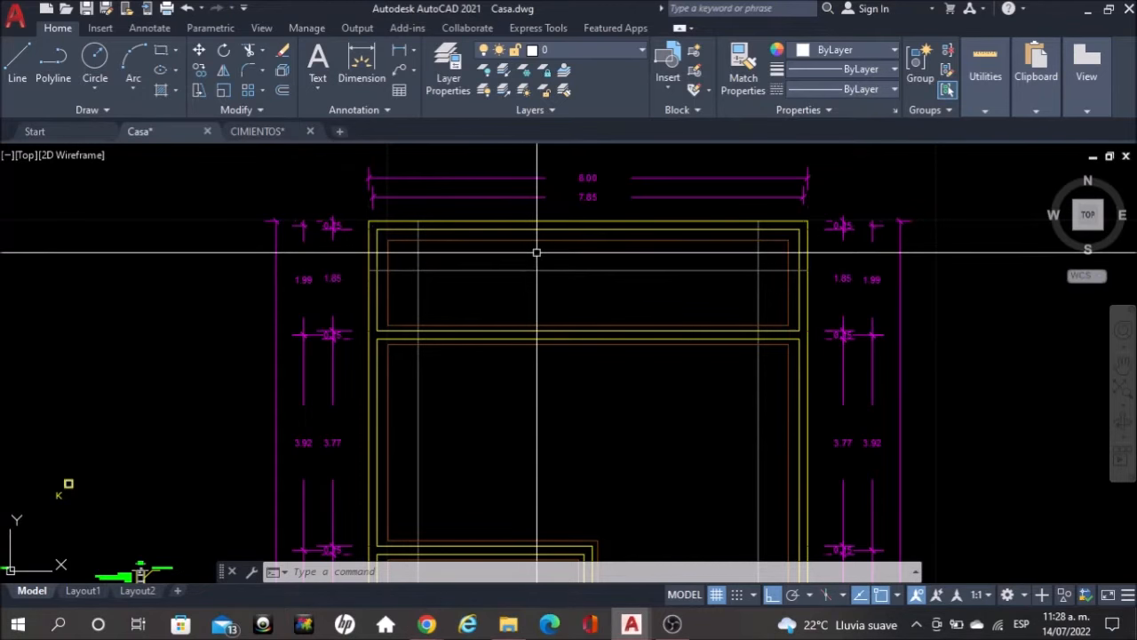
scroll(531, 304, "down", 4)
middle_click_drag(531, 354, 511, 164)
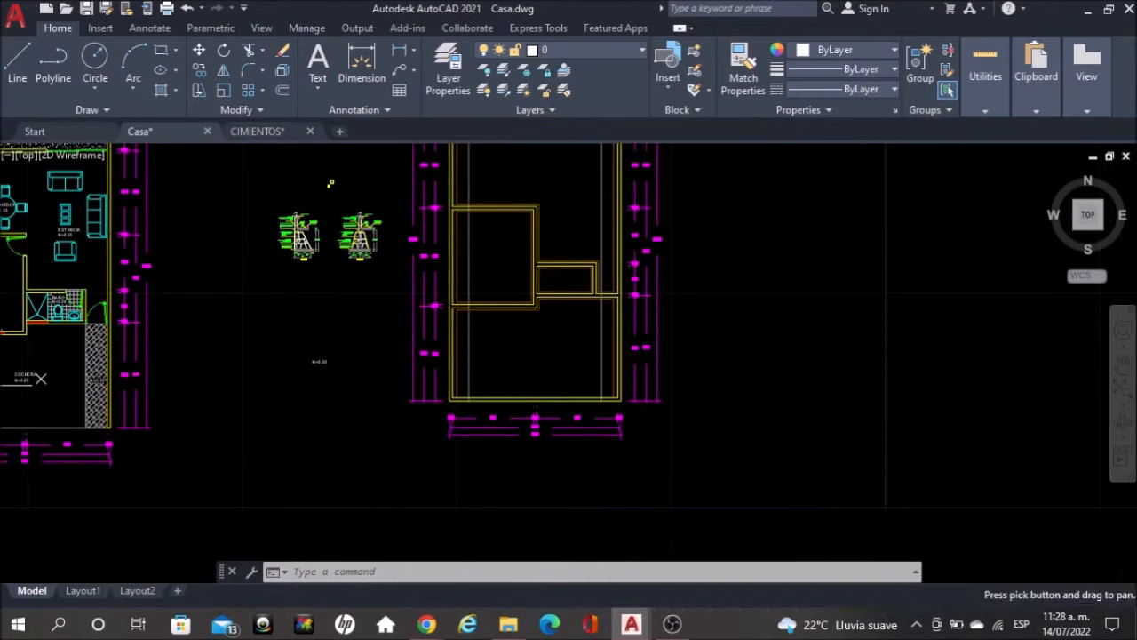
scroll(532, 373, "up", 2)
middle_click_drag(455, 230, 459, 431)
middle_click_drag(489, 233, 509, 342)
scroll(559, 216, "up", 3)
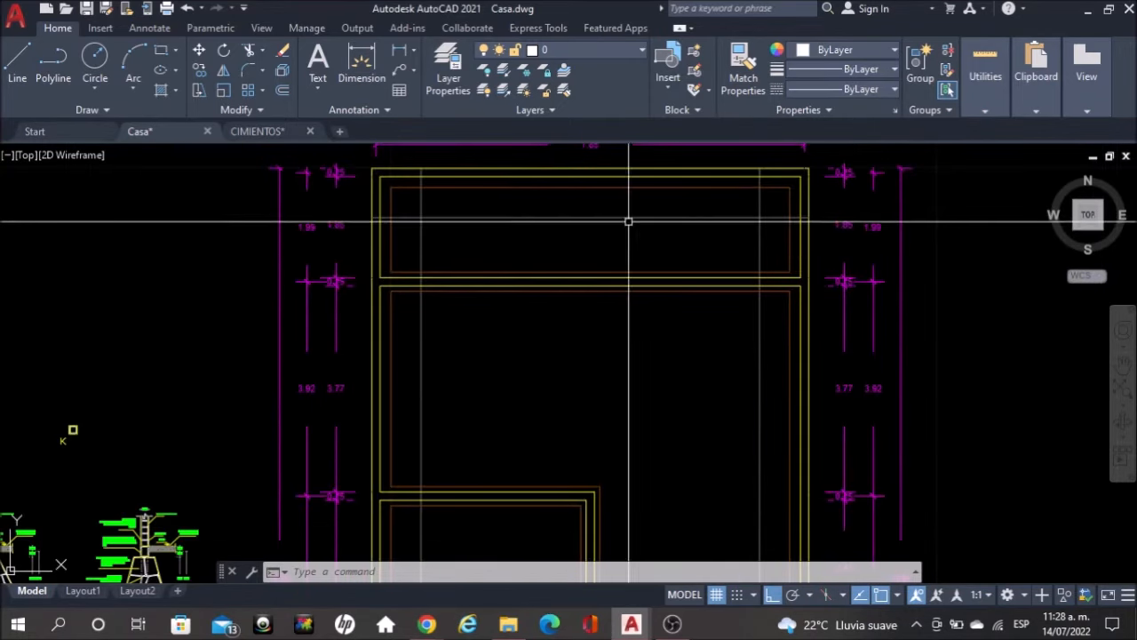
scroll(685, 223, "down", 3)
scroll(207, 291, "up", 2)
middle_click_drag(207, 291, 2, 250)
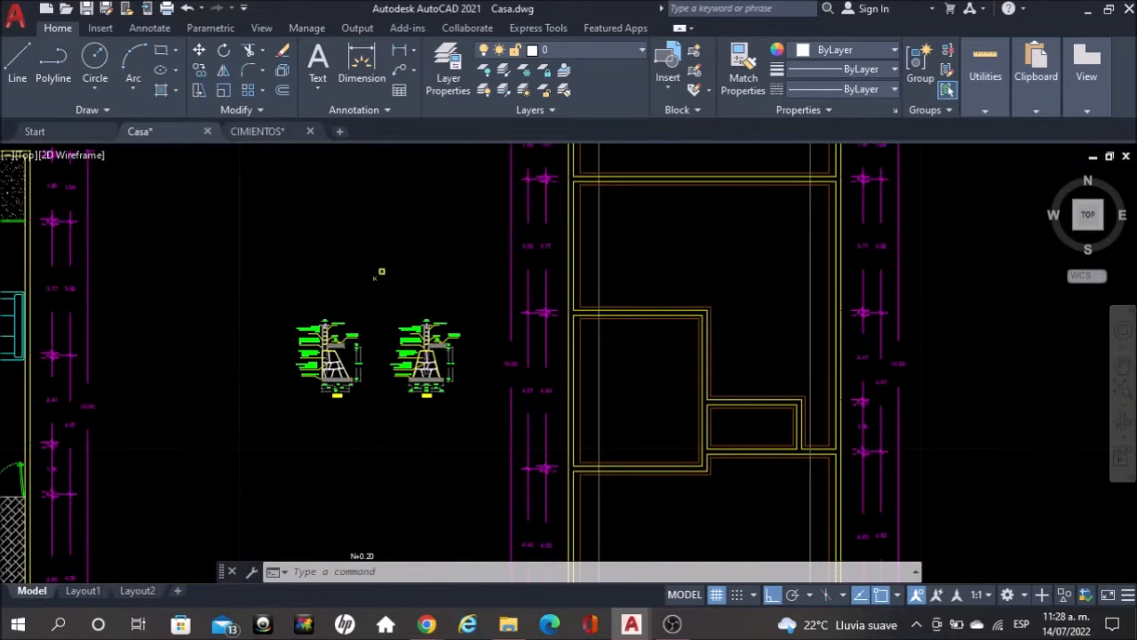
scroll(464, 393, "up", 3)
scroll(319, 286, "up", 2)
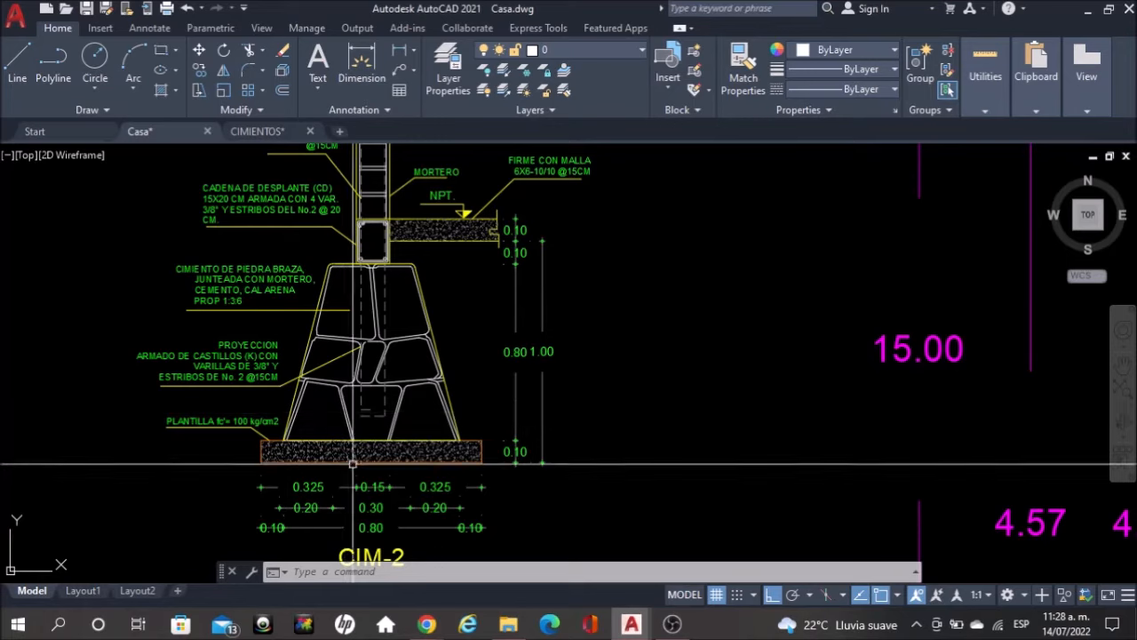
scroll(319, 286, "down", 2)
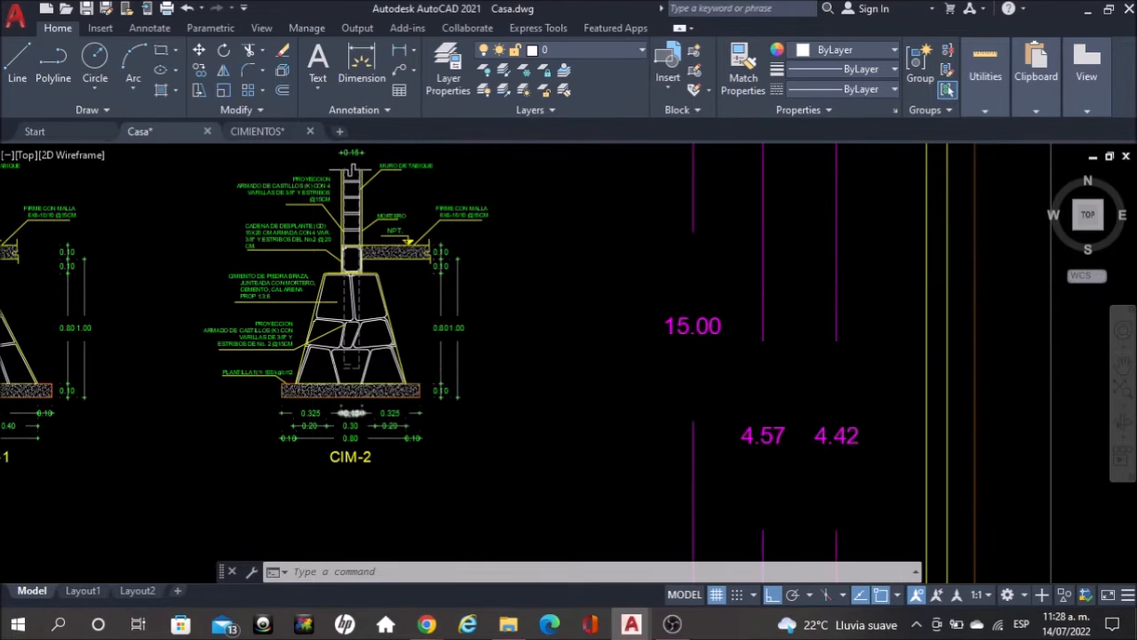
scroll(340, 410, "up", 2)
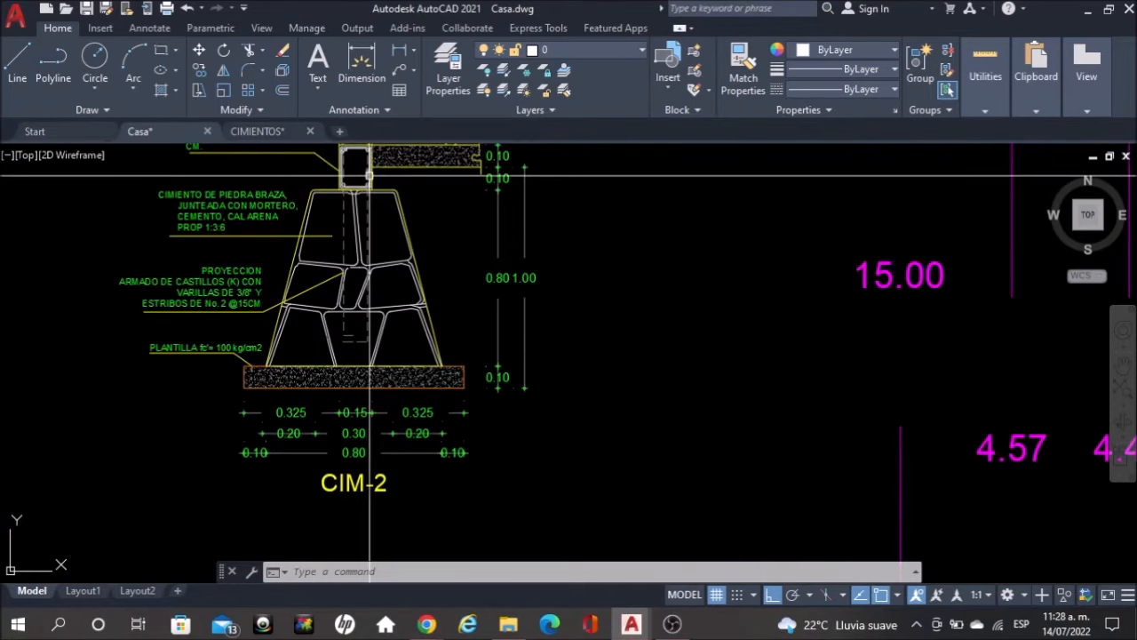
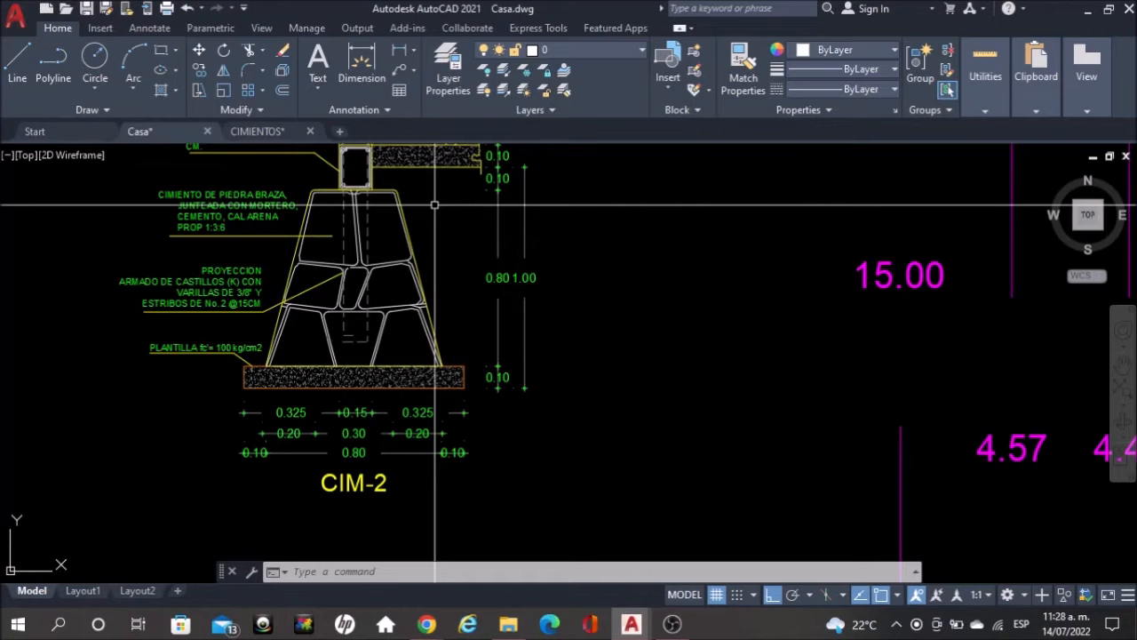
Offset both lines of the uppermost full-width interior wall 0.425 away from the wall, one upward and one downward
scroll(630, 220, "down", 5)
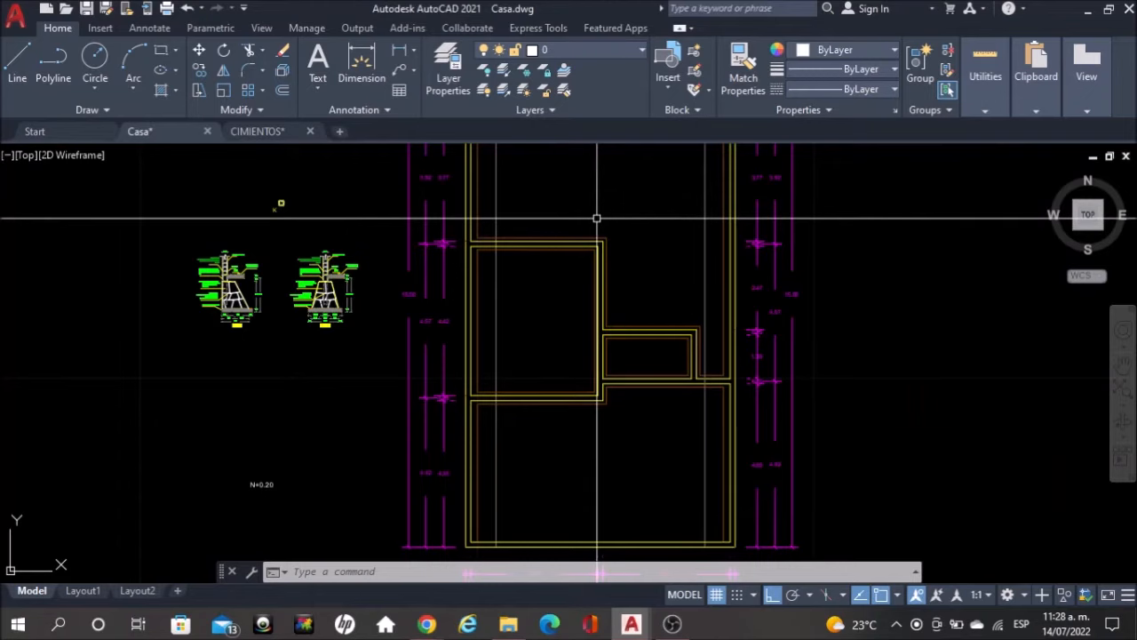
scroll(589, 182, "up", 2)
middle_click_drag(589, 183, 602, 390)
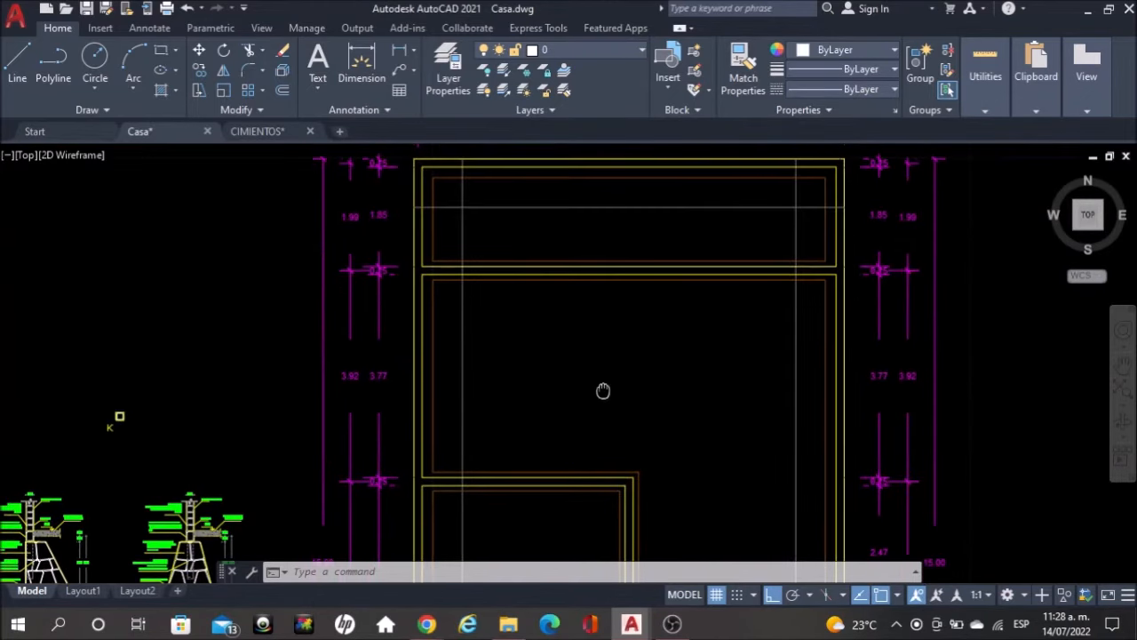
scroll(627, 213, "up", 5)
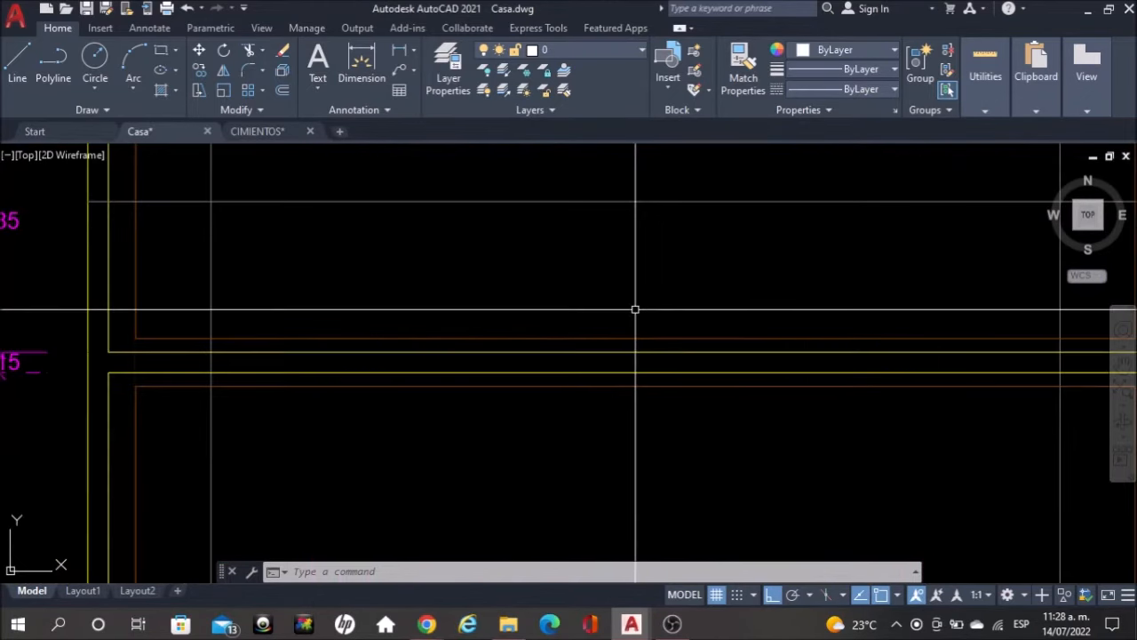
key("Return")
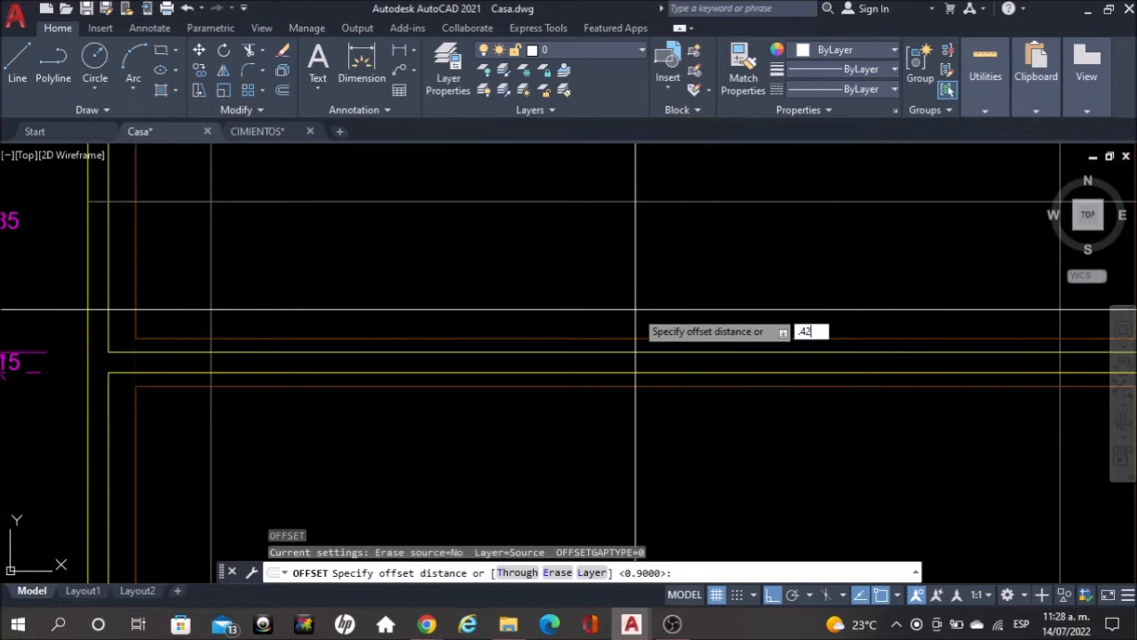
key("Return")
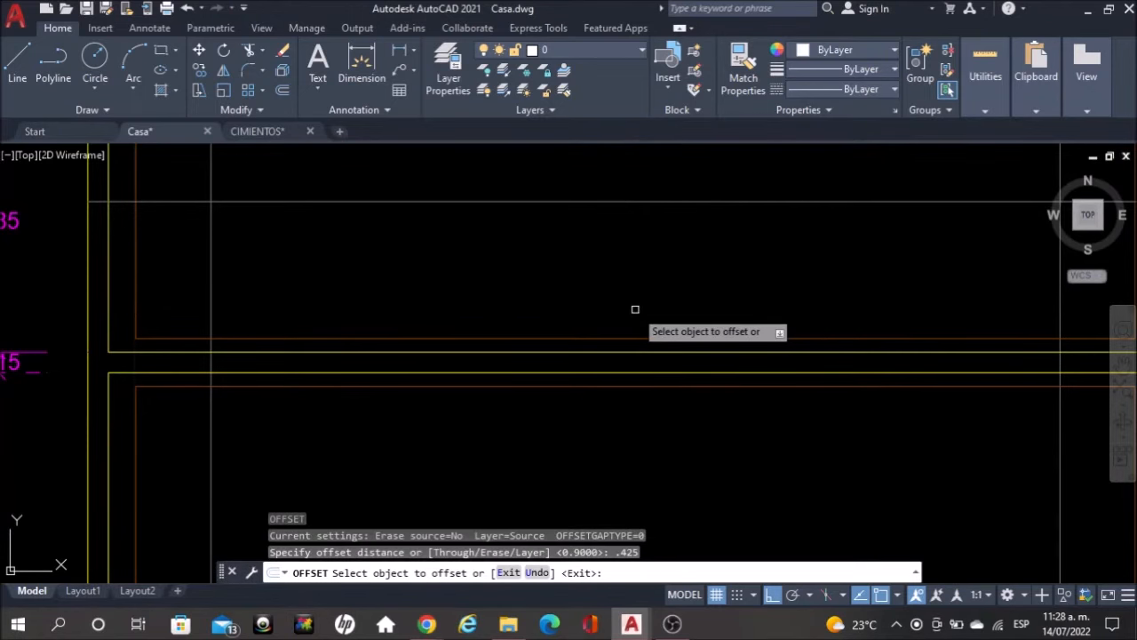
scroll(635, 309, "down", 3)
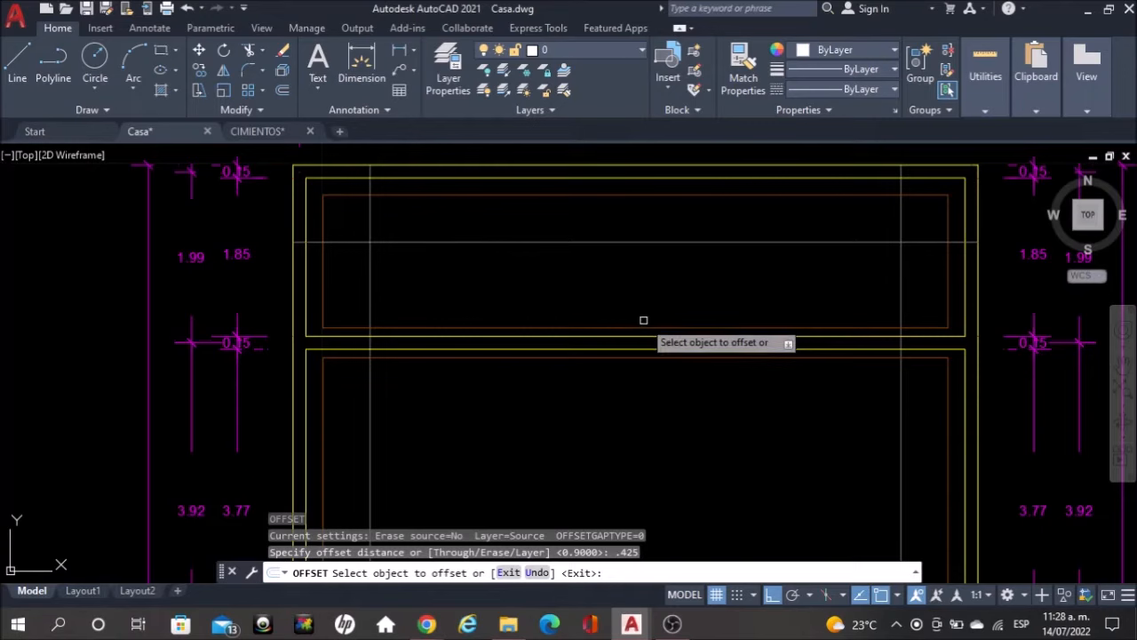
scroll(642, 322, "up", 2)
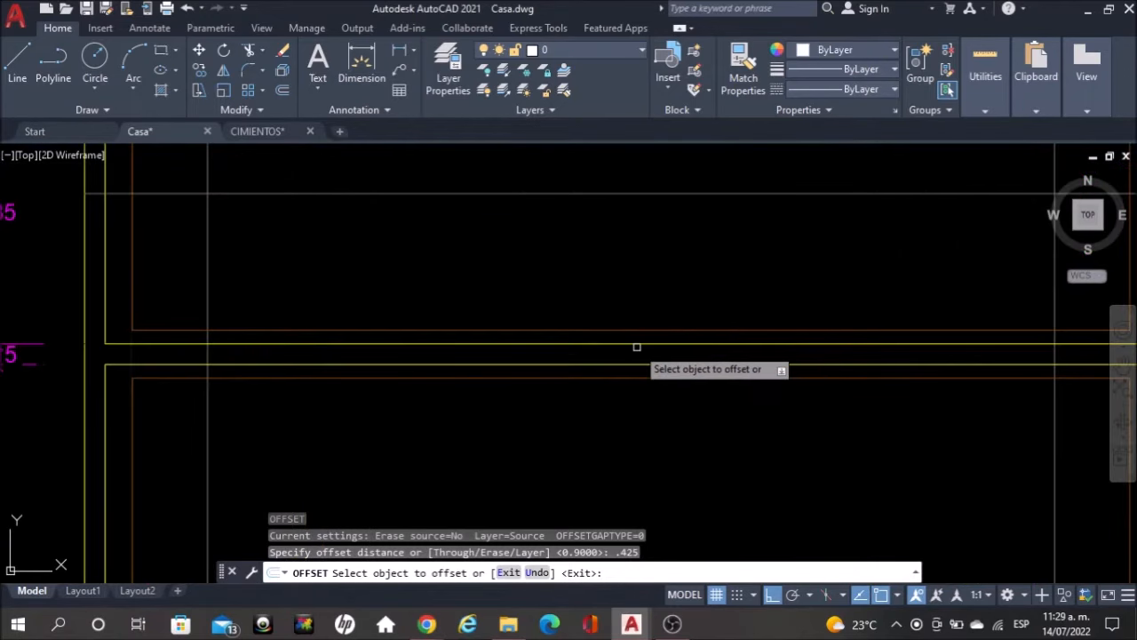
left_click(642, 345)
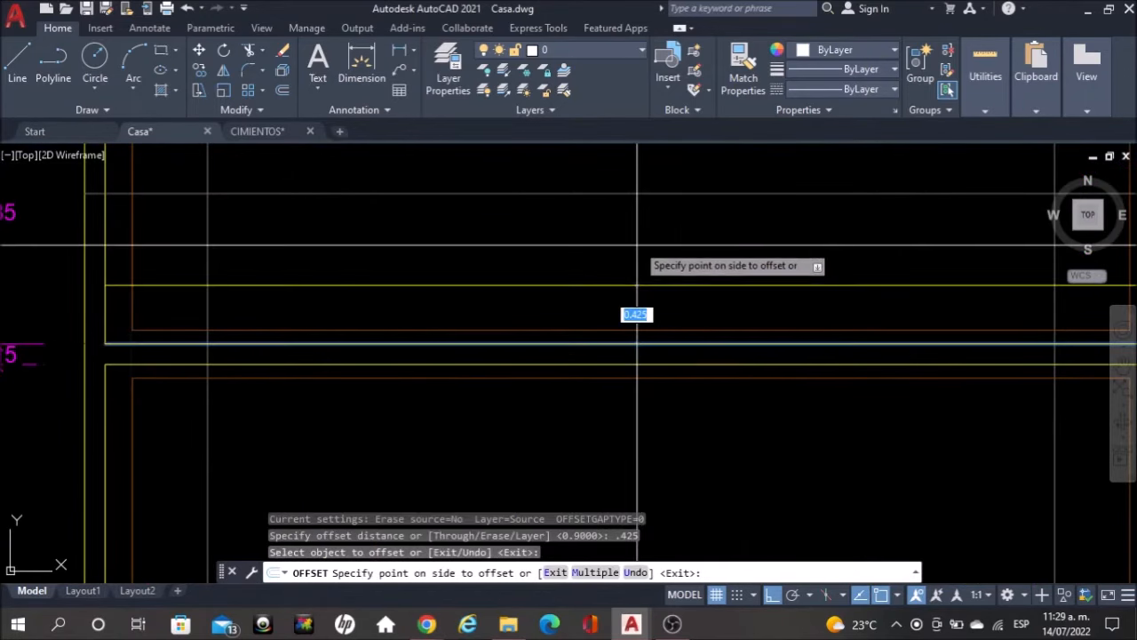
left_click(660, 306)
left_click(669, 363)
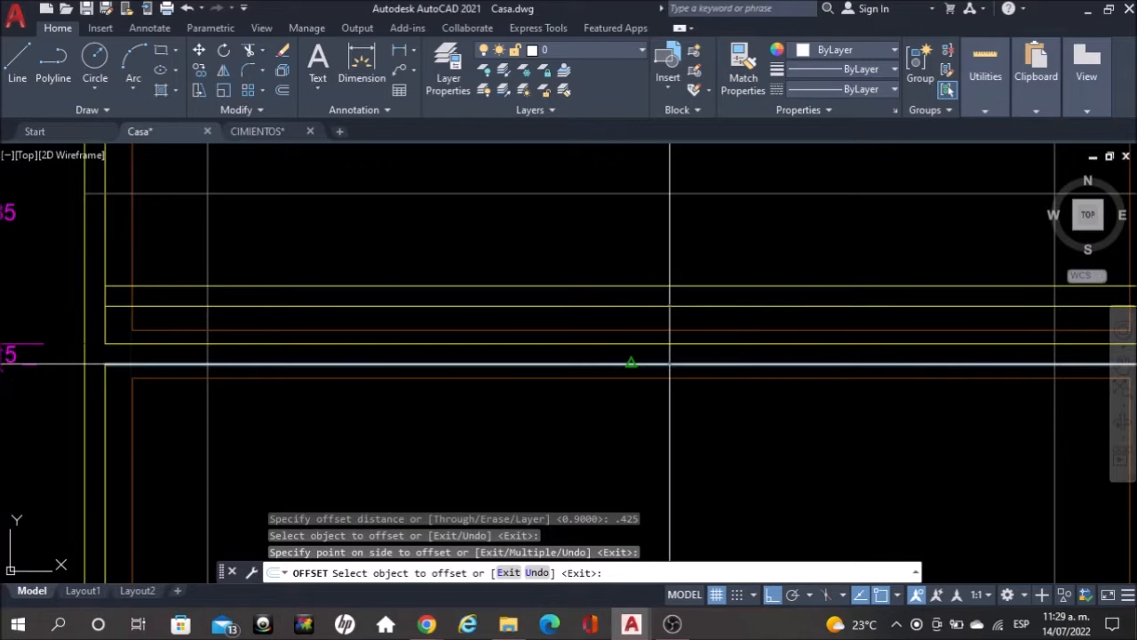
left_click(657, 401)
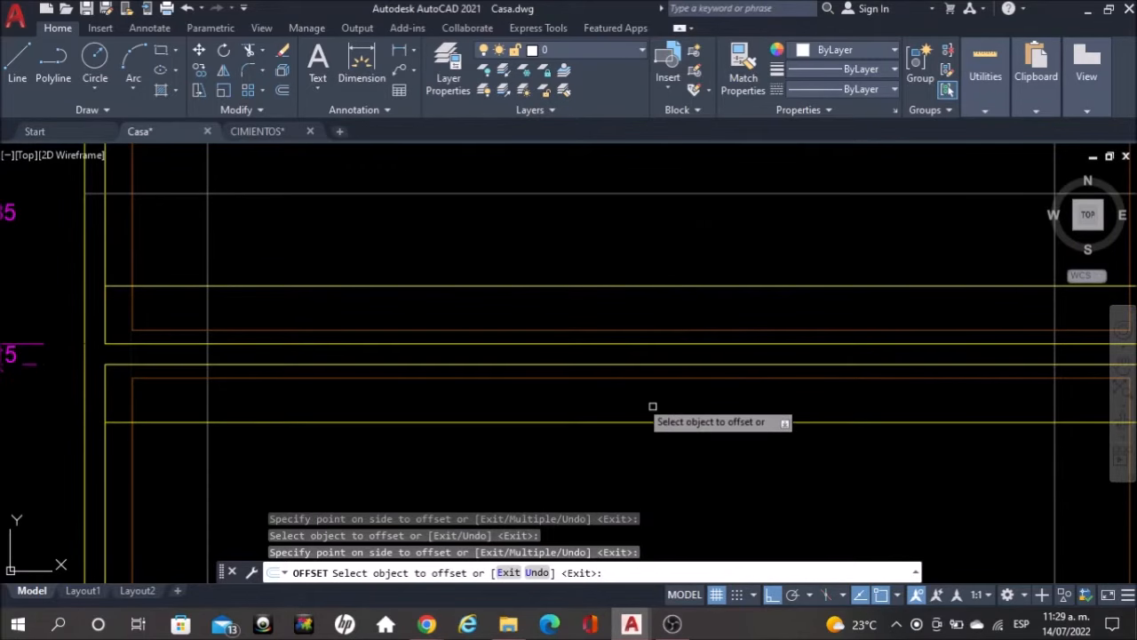
Offset both lines of the upper wall of the middle-left room 0.425 outward from the wall, on each side
scroll(549, 266, "down", 5)
scroll(549, 266, "up", 6)
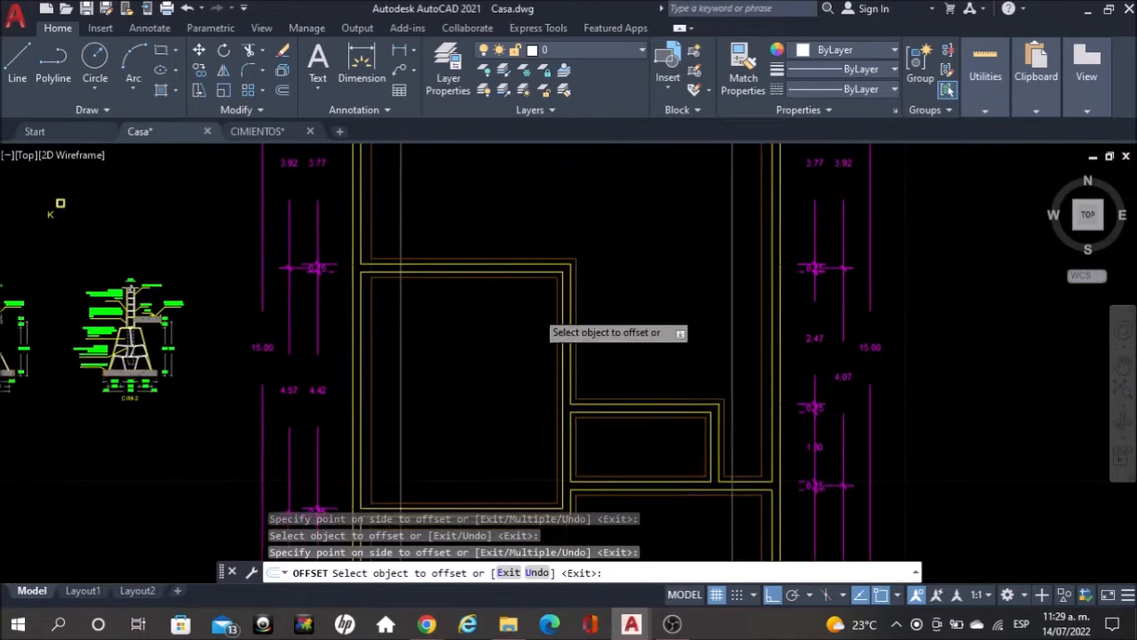
scroll(508, 272, "up", 2)
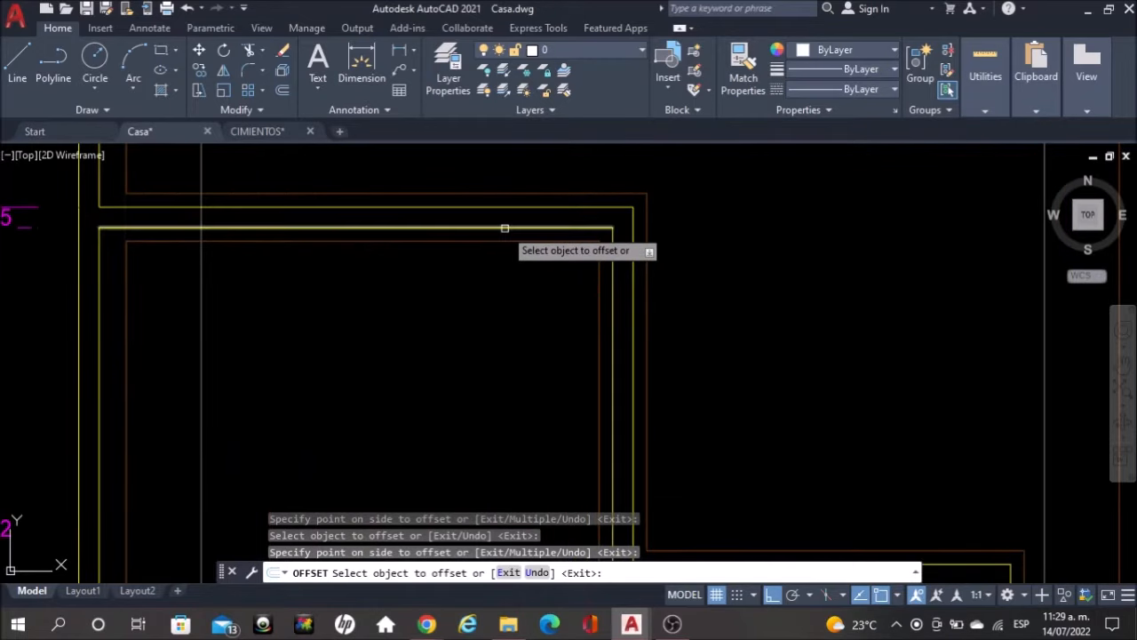
left_click(504, 228)
left_click(505, 222)
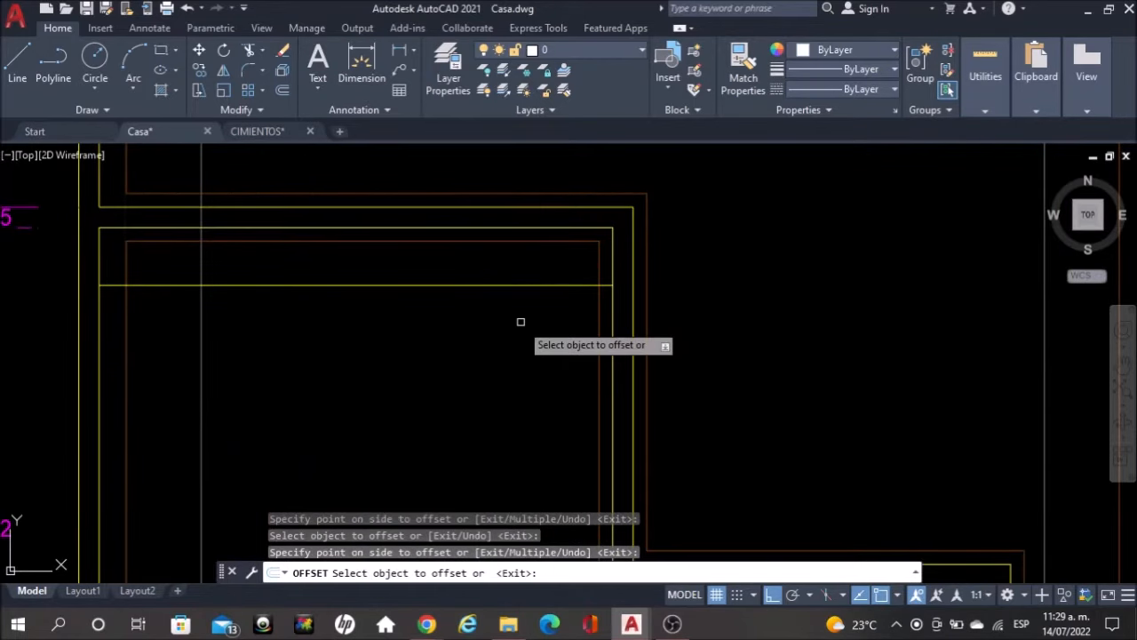
left_click(536, 231)
left_click(525, 179)
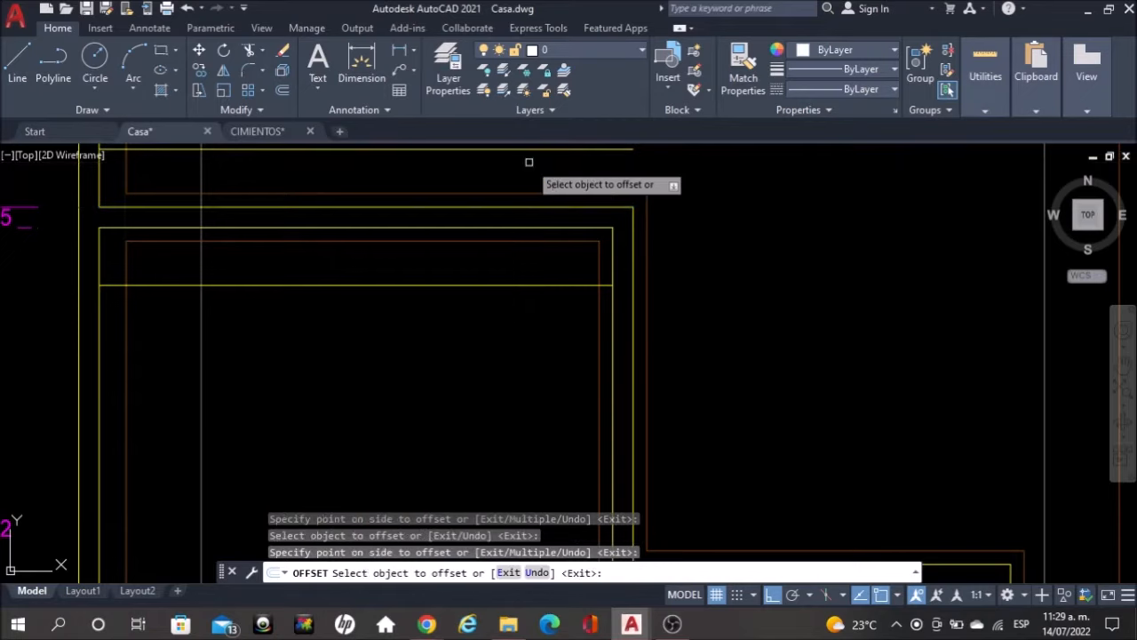
Offset both lines of the middle-left room's right wall 0.425 away from the wall, one to each side
scroll(687, 284, "down", 4)
scroll(685, 259, "down", 2)
scroll(680, 286, "up", 4)
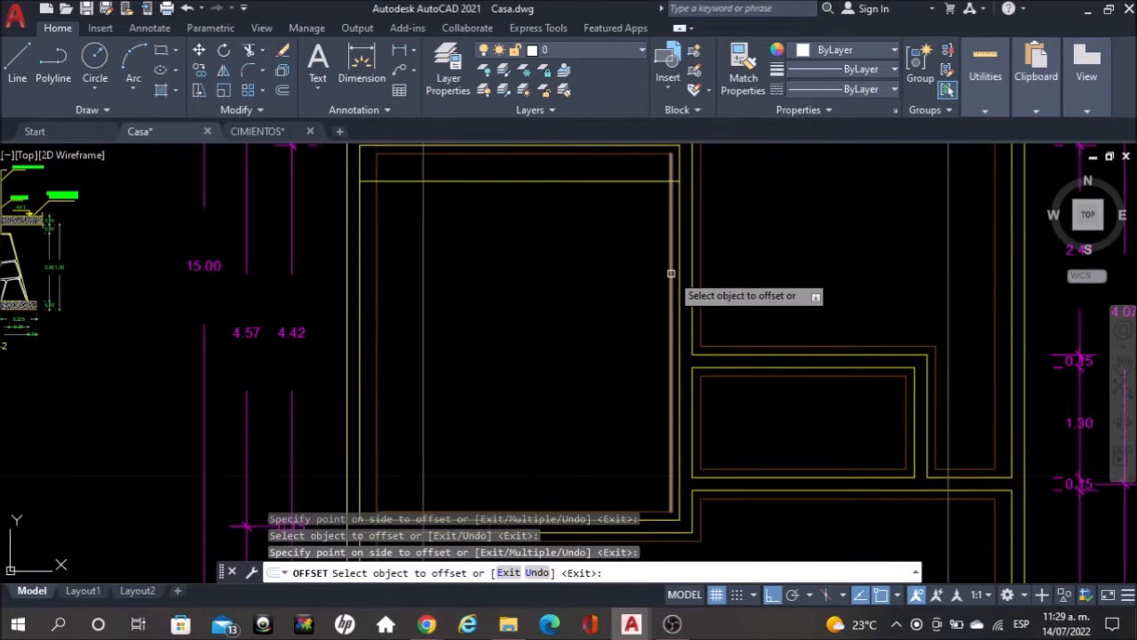
left_click(681, 268)
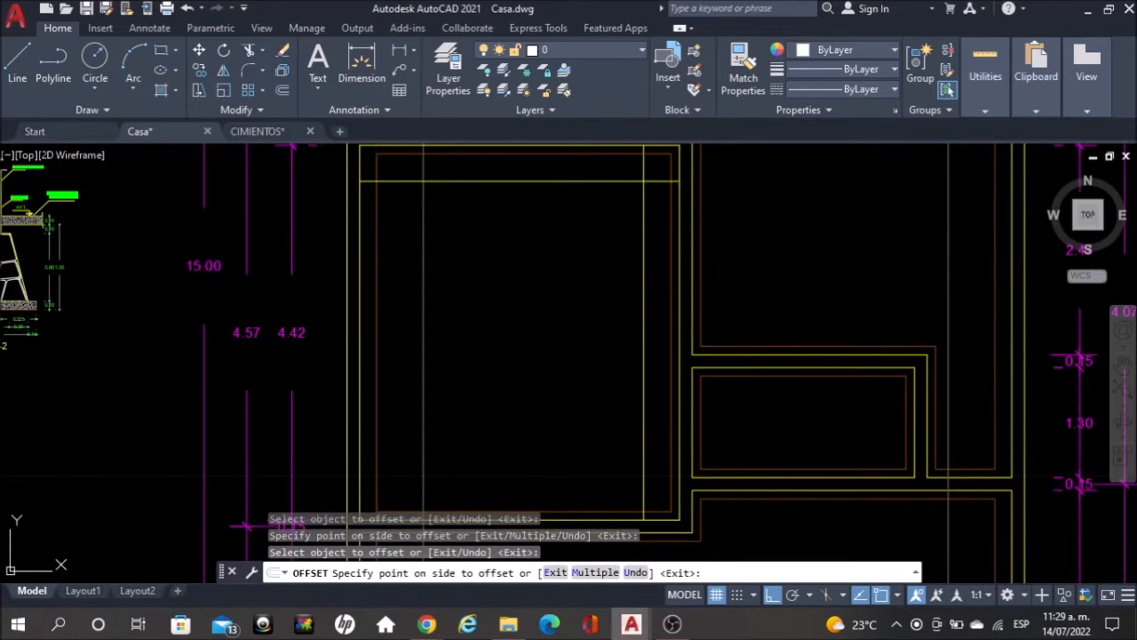
left_click(657, 266)
left_click(693, 242)
left_click(787, 222)
Offset the left wall line of the small central room 0.425 into that room
middle_click_drag(695, 333, 592, 205)
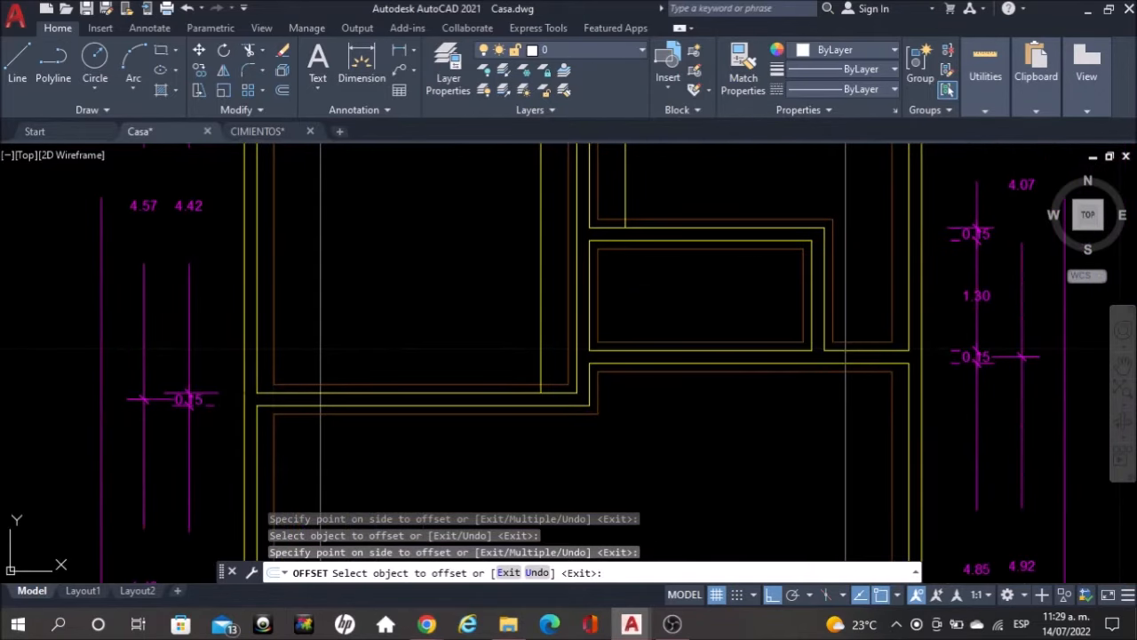
left_click(590, 241)
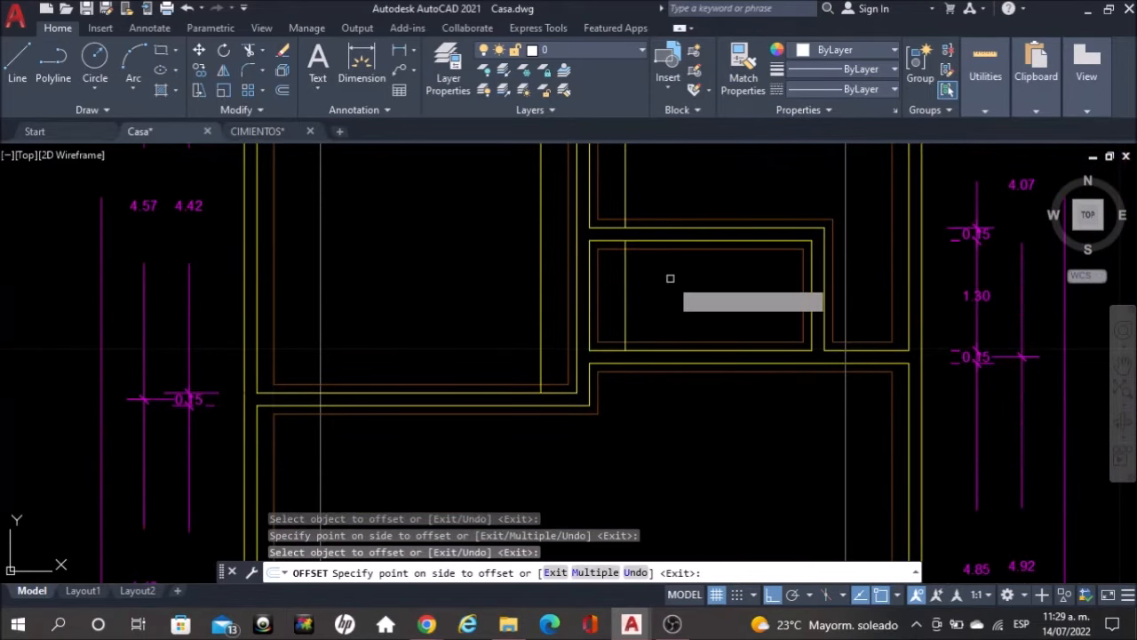
left_click(697, 235)
Offset both lines of the small room's upper wall 0.425 away from the wall, and its inner right wall line 0.425 into the room
left_click(703, 238)
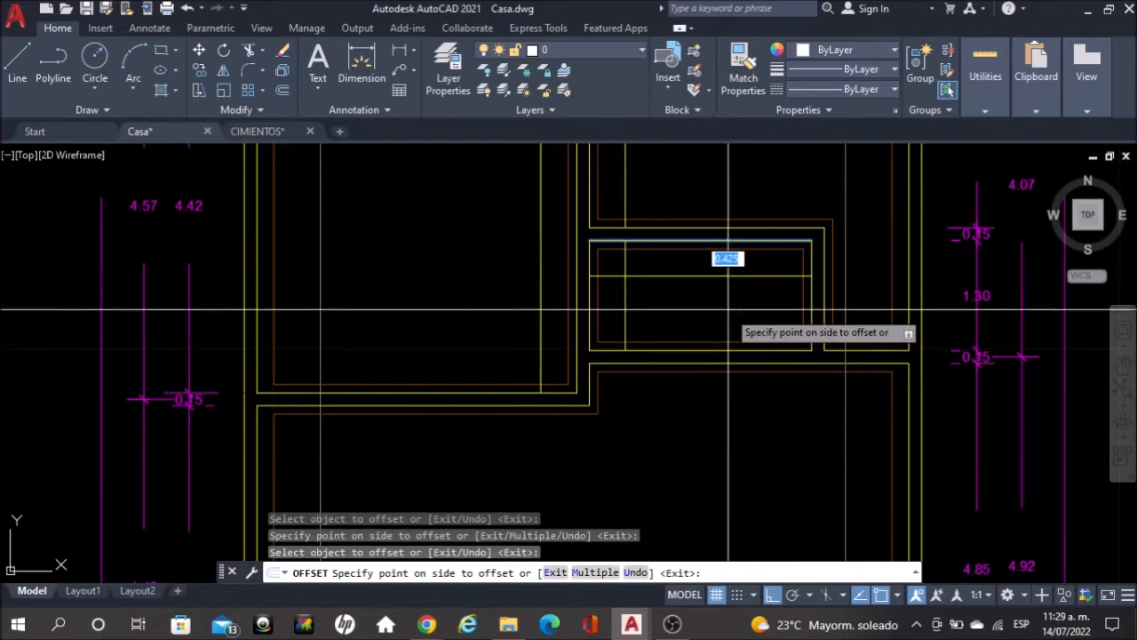
left_click(731, 312)
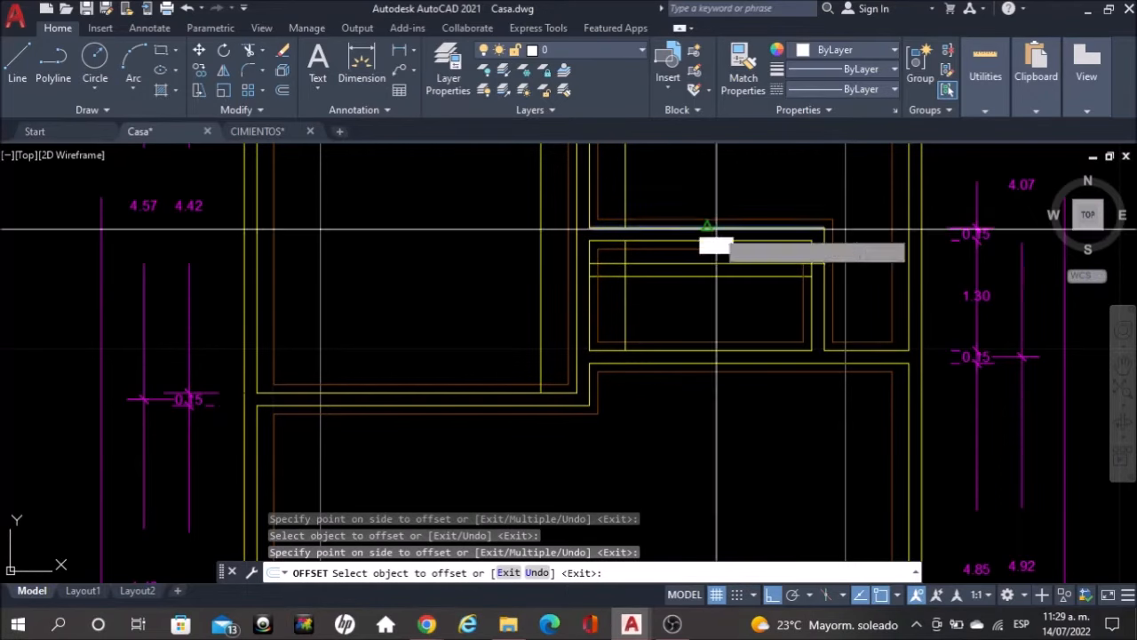
left_click(716, 228)
left_click(716, 156)
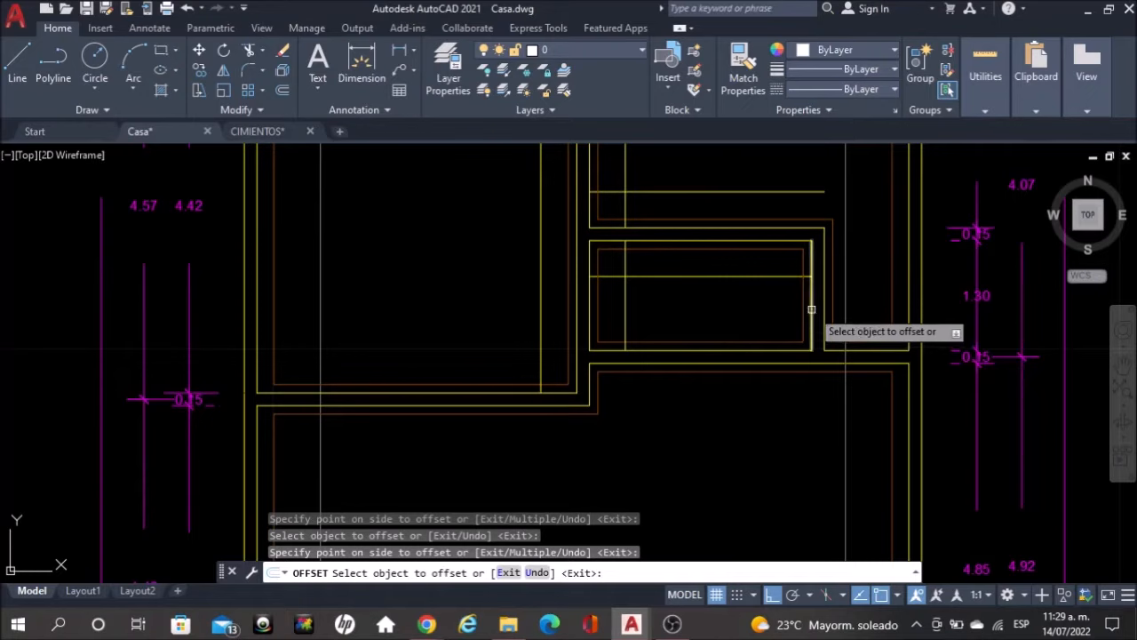
left_click(811, 309)
left_click(722, 311)
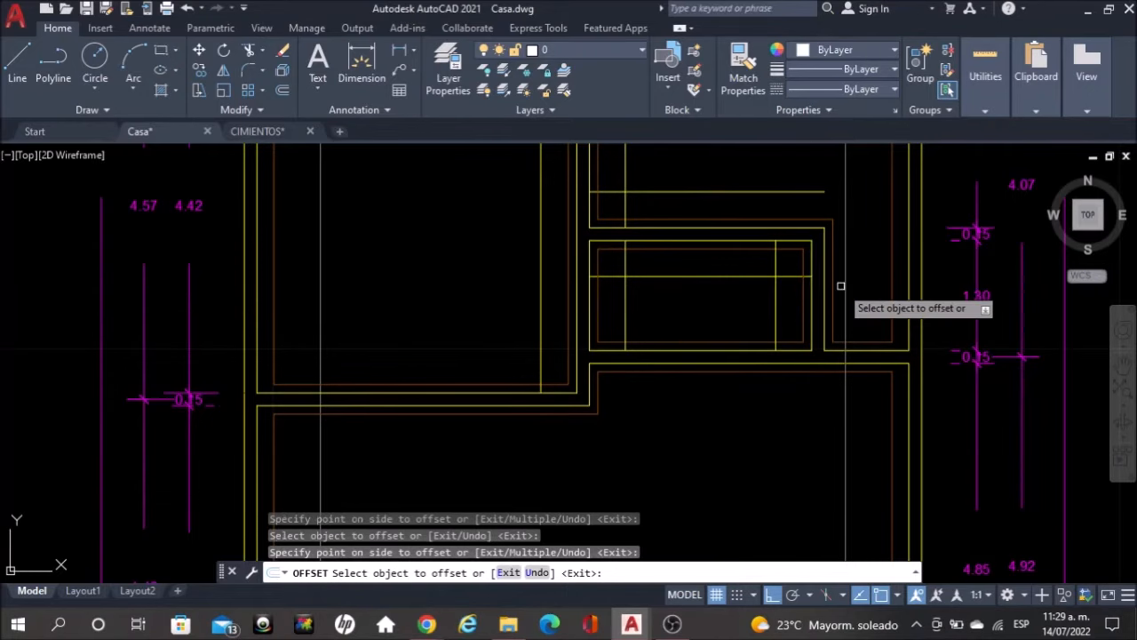
Offset the outer line of the small central room's right wall 0.425 outward, toward the right exterior wall
scroll(840, 285, "up", 3)
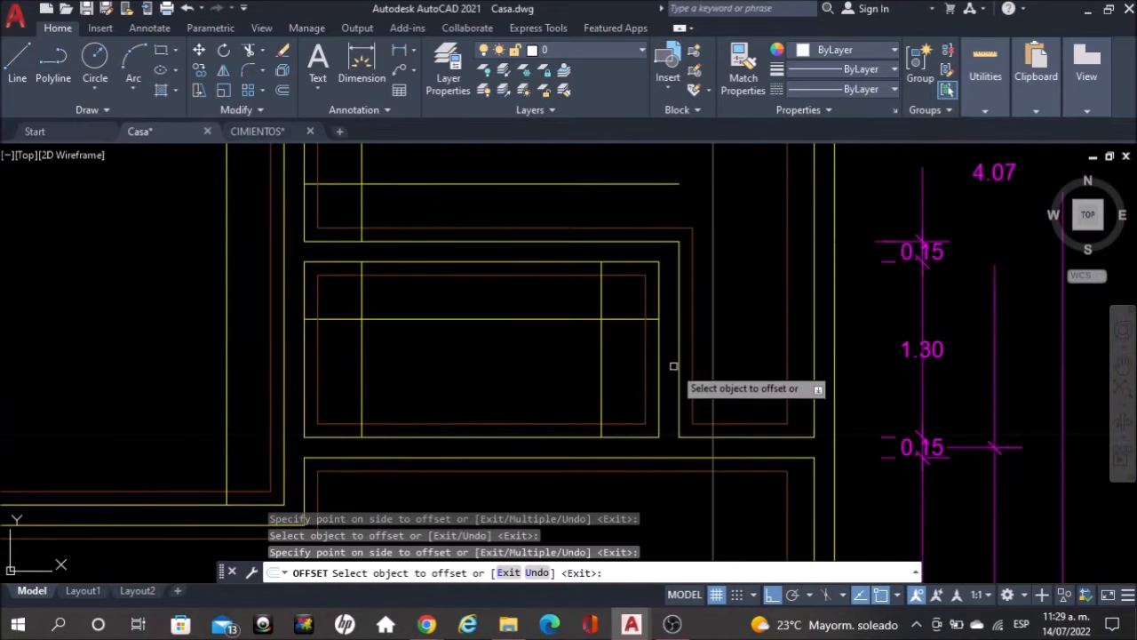
left_click(679, 358)
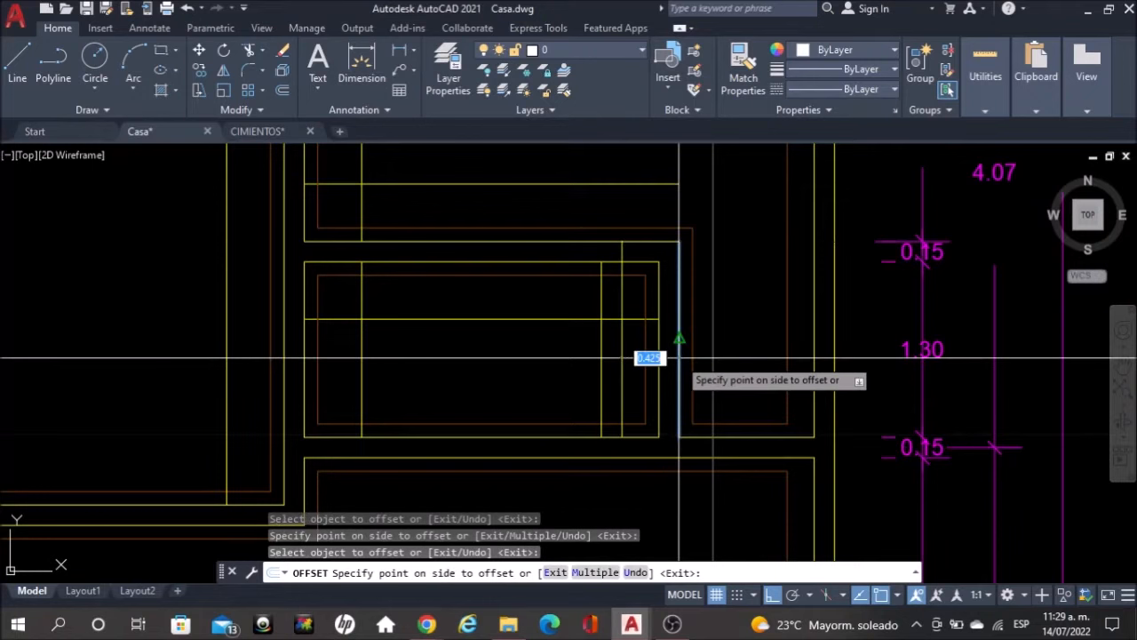
left_click(761, 344)
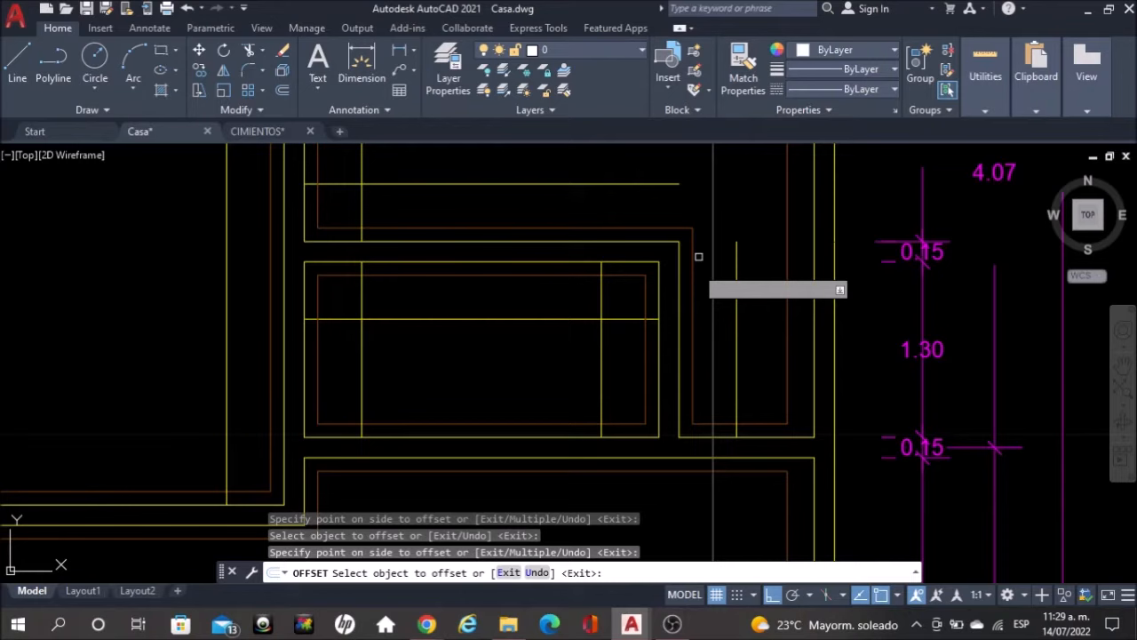
Offset both lines of the wall below the small central room 0.425 away from the wall, one to each side
scroll(739, 264, "down", 2)
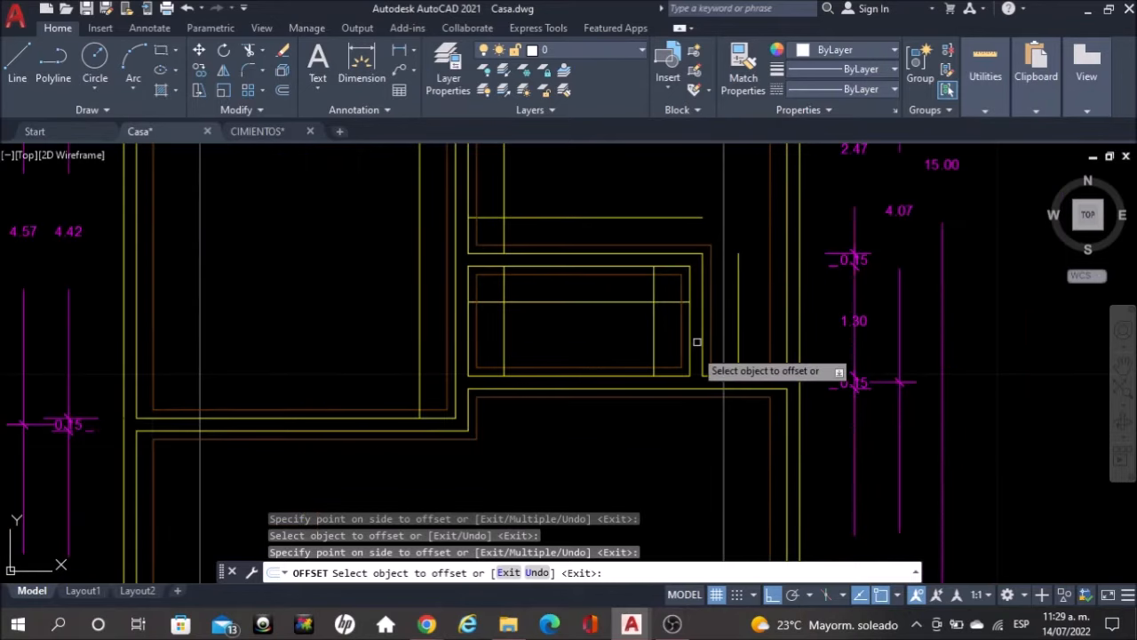
left_click(599, 390)
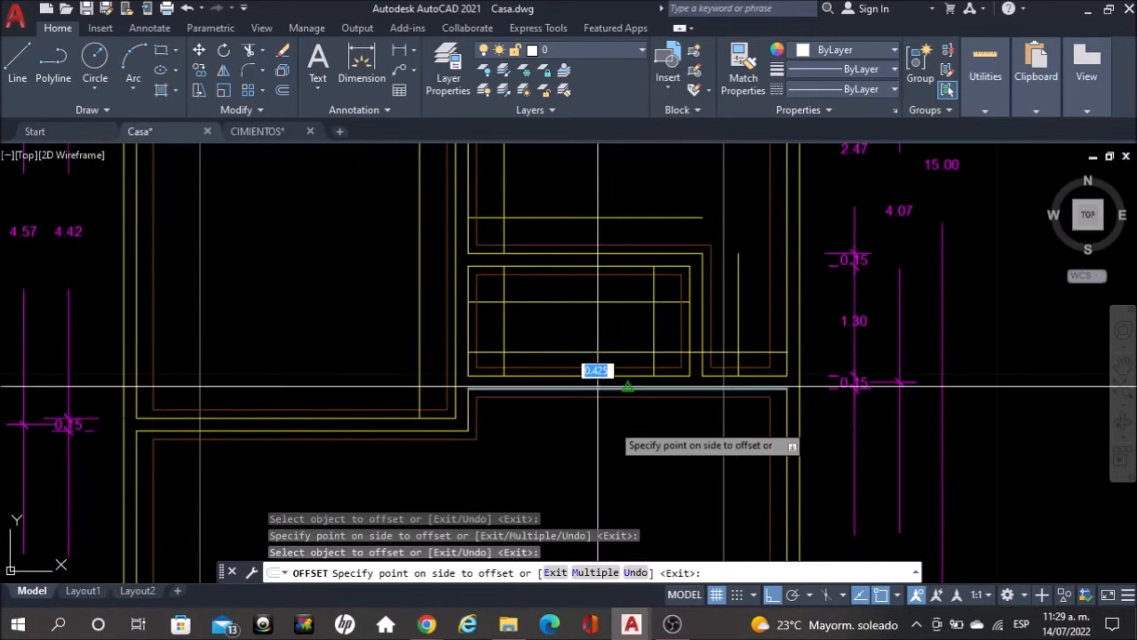
left_click(603, 401)
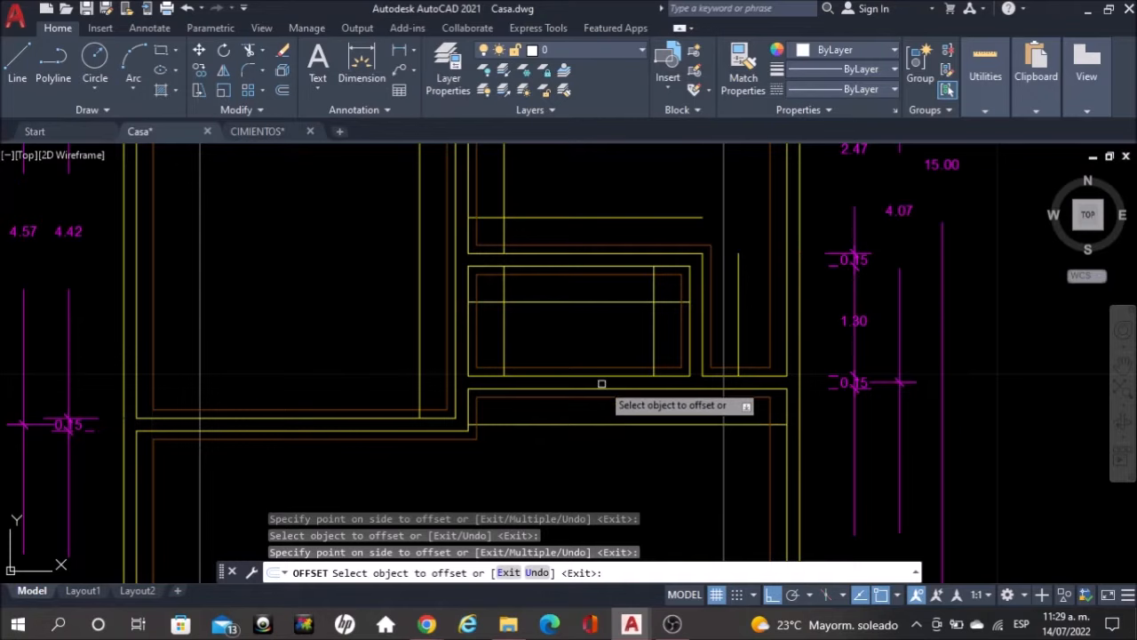
left_click(602, 377)
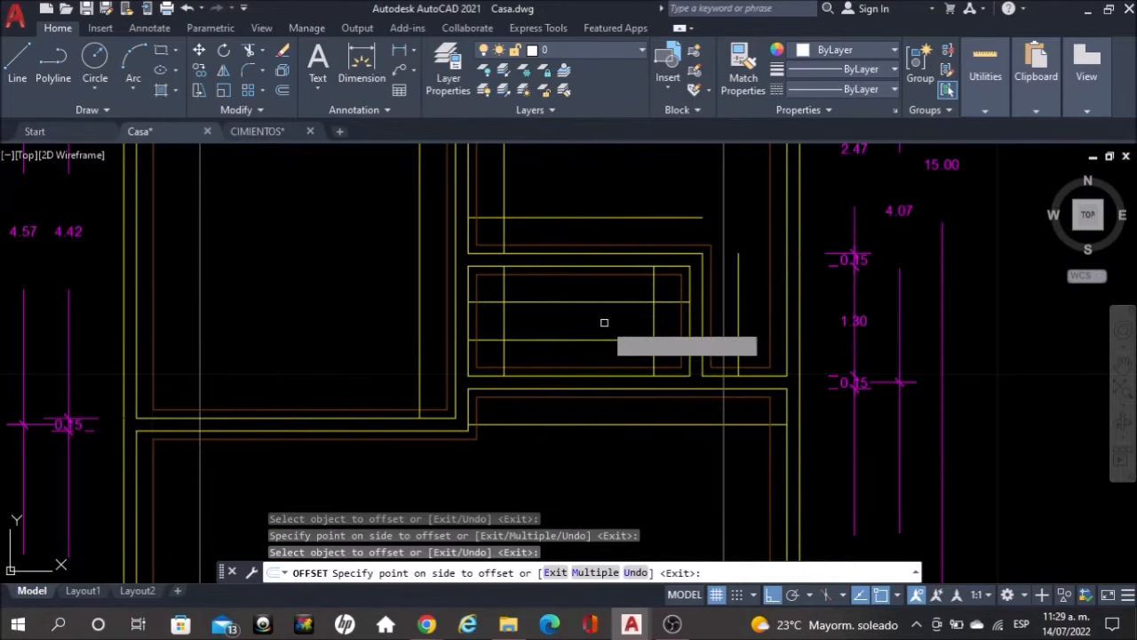
left_click(604, 322)
Offset both lines of the middle-left room's lower wall 0.425 away from the wall, one up and one down
middle_click_drag(630, 408, 738, 254)
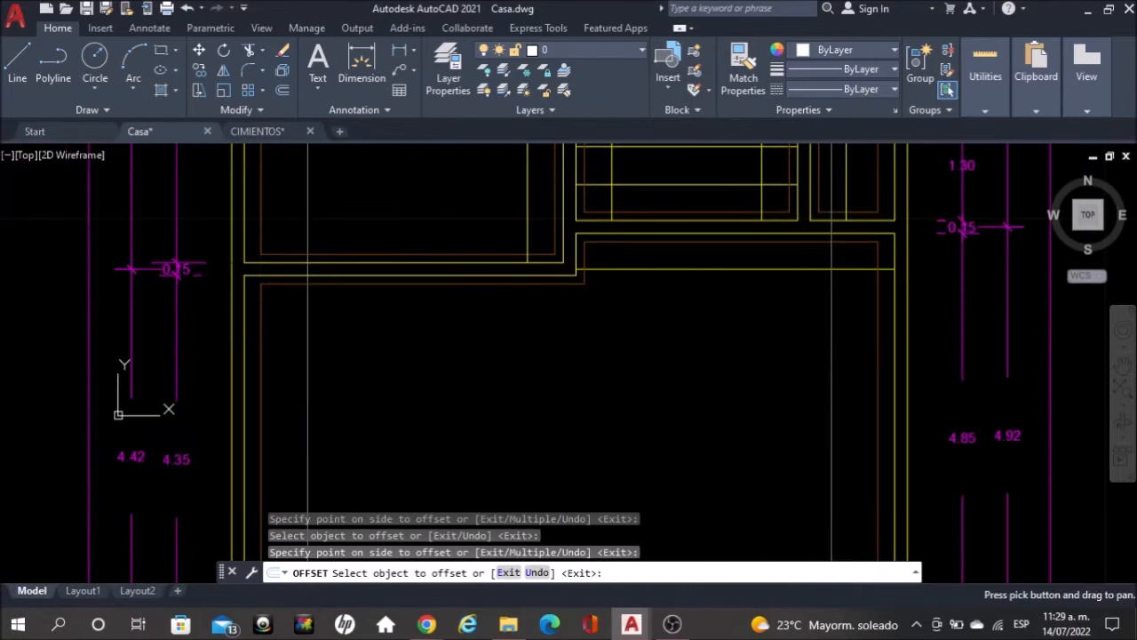
left_click(427, 263)
left_click(427, 170)
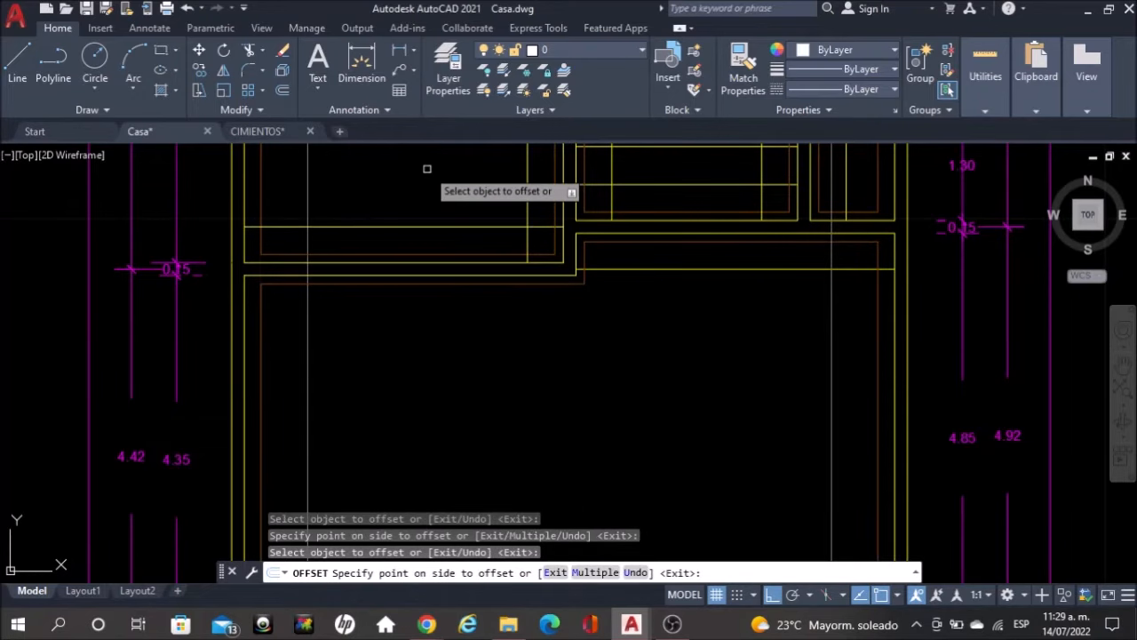
left_click(481, 272)
left_click(540, 293)
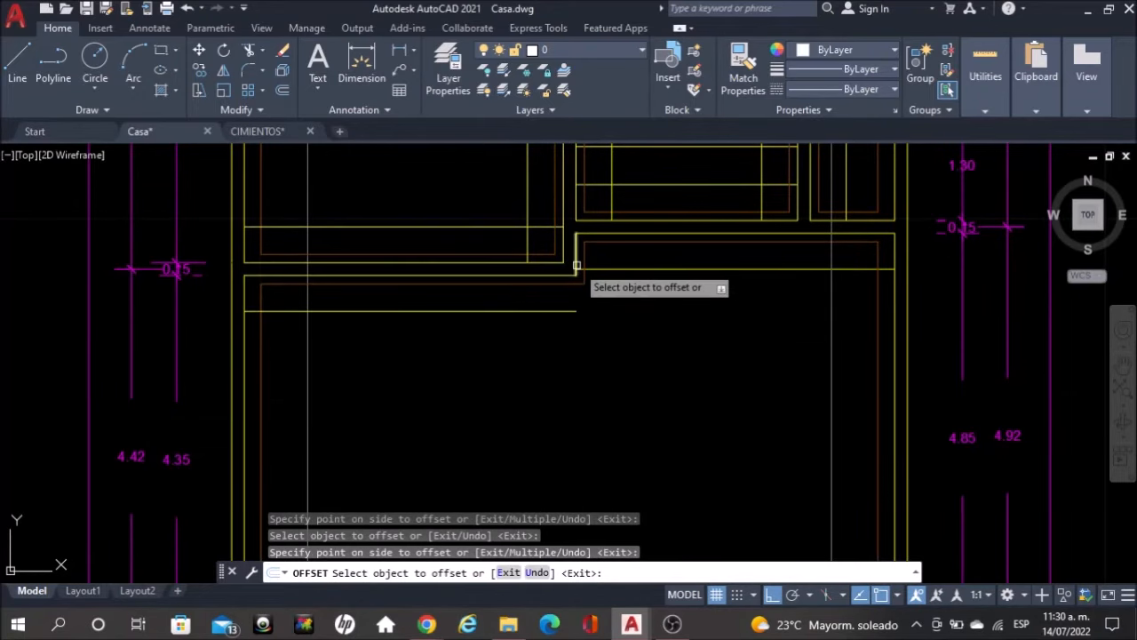
Offset the short vertical jog line joining the two lower interior walls 0.425 to its right and finish the offsets
left_click(577, 257)
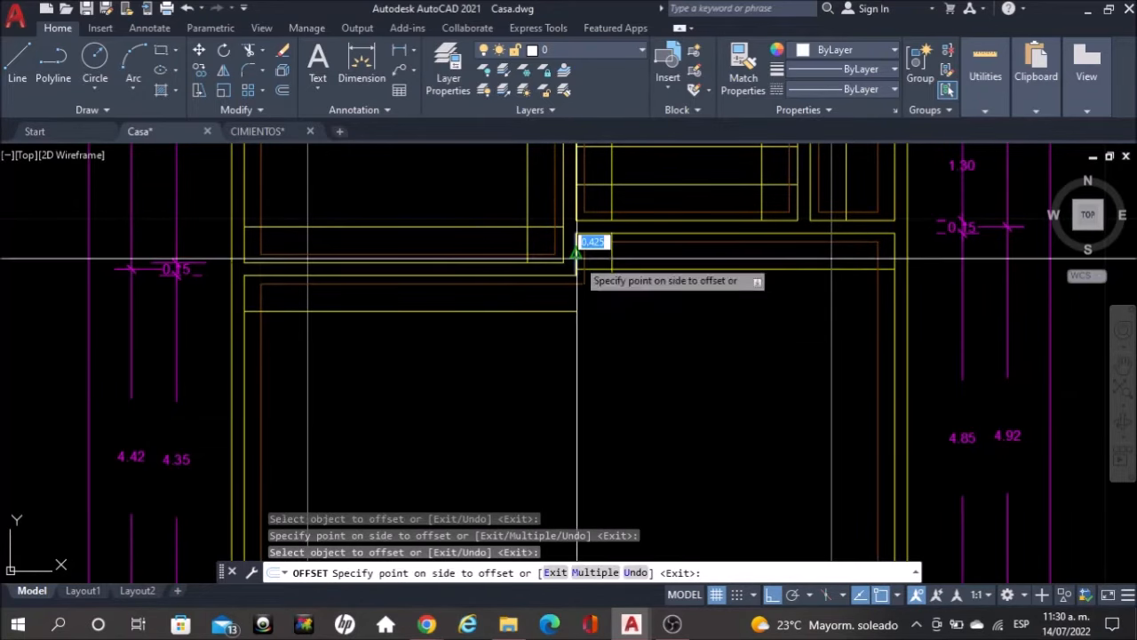
left_click(682, 308)
scroll(681, 308, "down", 2)
middle_click_drag(702, 239, 670, 370)
scroll(624, 359, "down", 2)
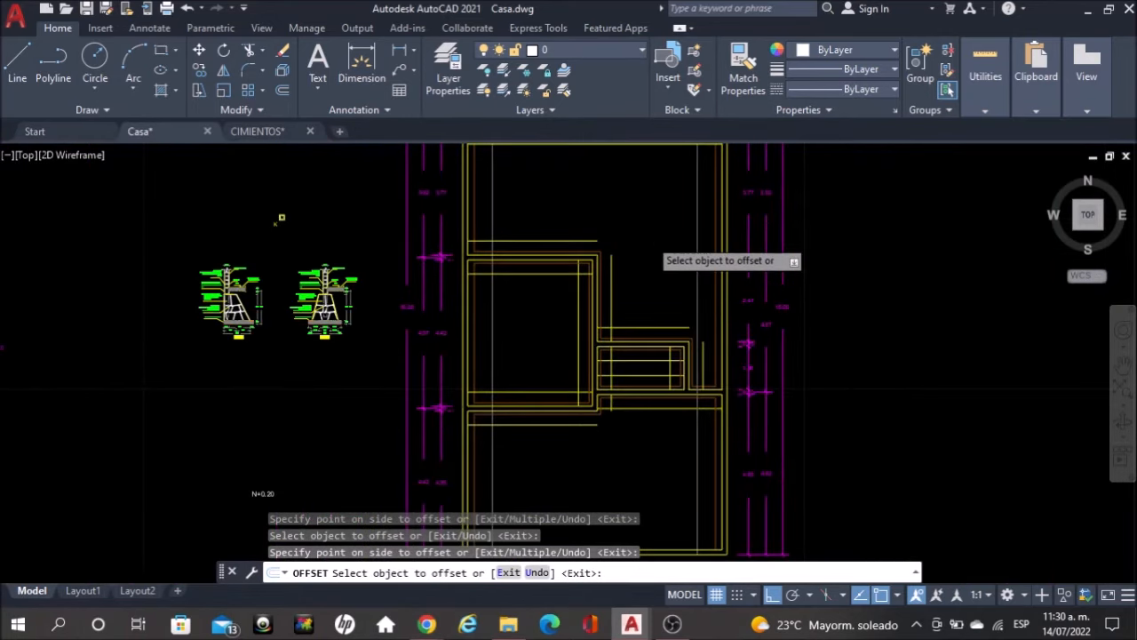
scroll(665, 255, "down", 2)
mouse_move(666, 255)
middle_mouse_down()
mouse_move(648, 265)
mouse_move(646, 372)
middle_mouse_up()
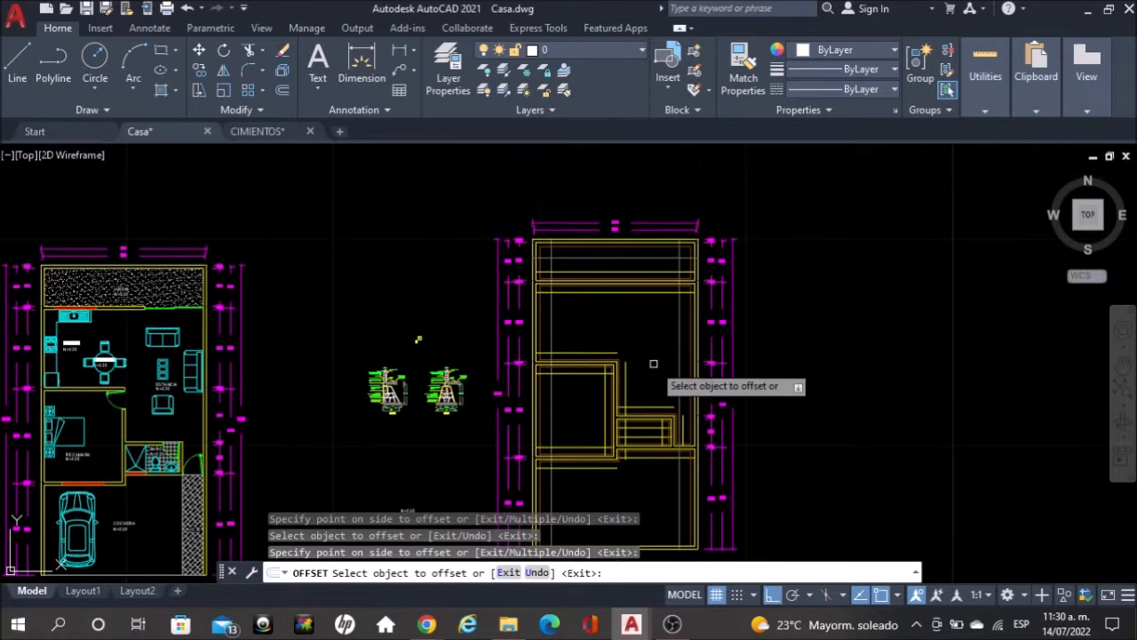
key("Escape")
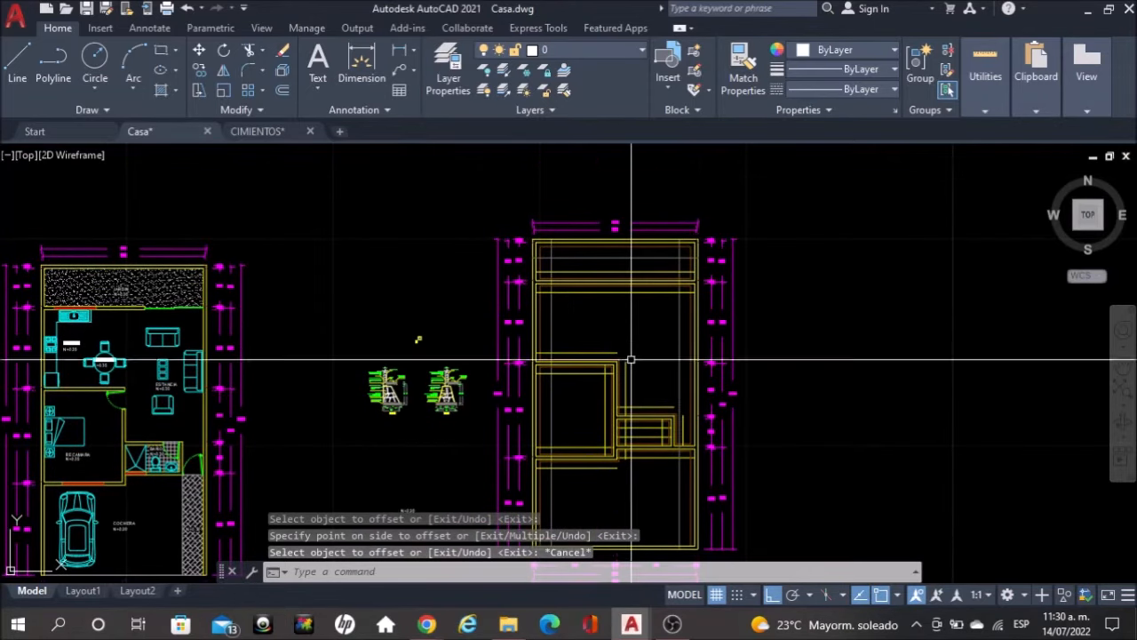
Select the yellow offset base lines around the interior walls, including both beside the upper cross wall, and assign them to the PLANTILLA layer
scroll(606, 461, "up", 4)
scroll(608, 449, "up", 2)
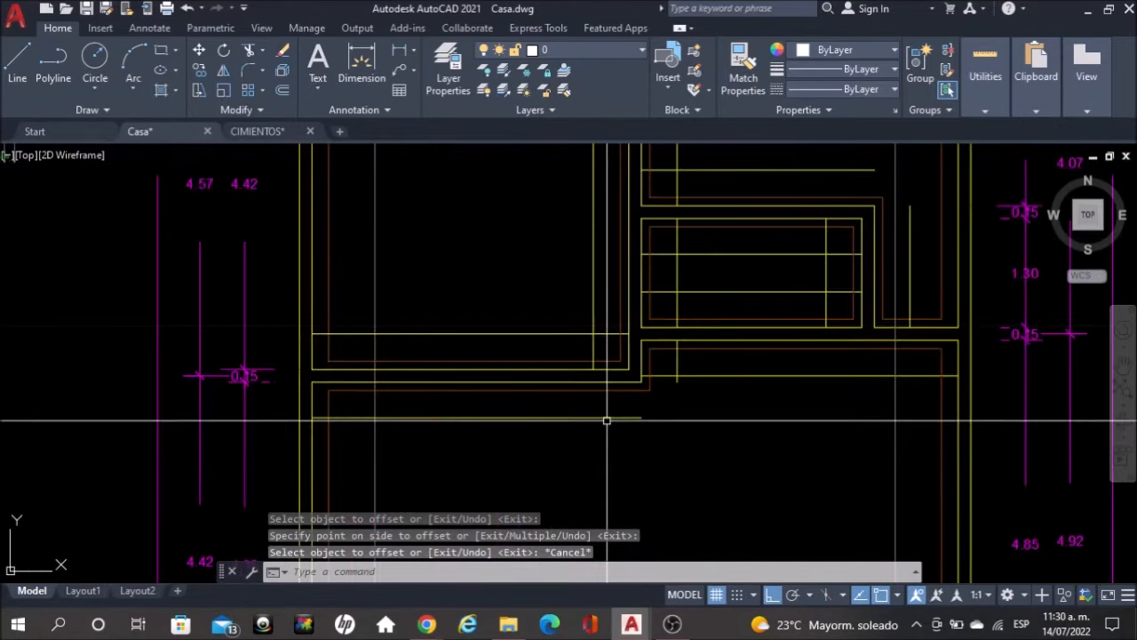
left_click(604, 417)
left_click(543, 333)
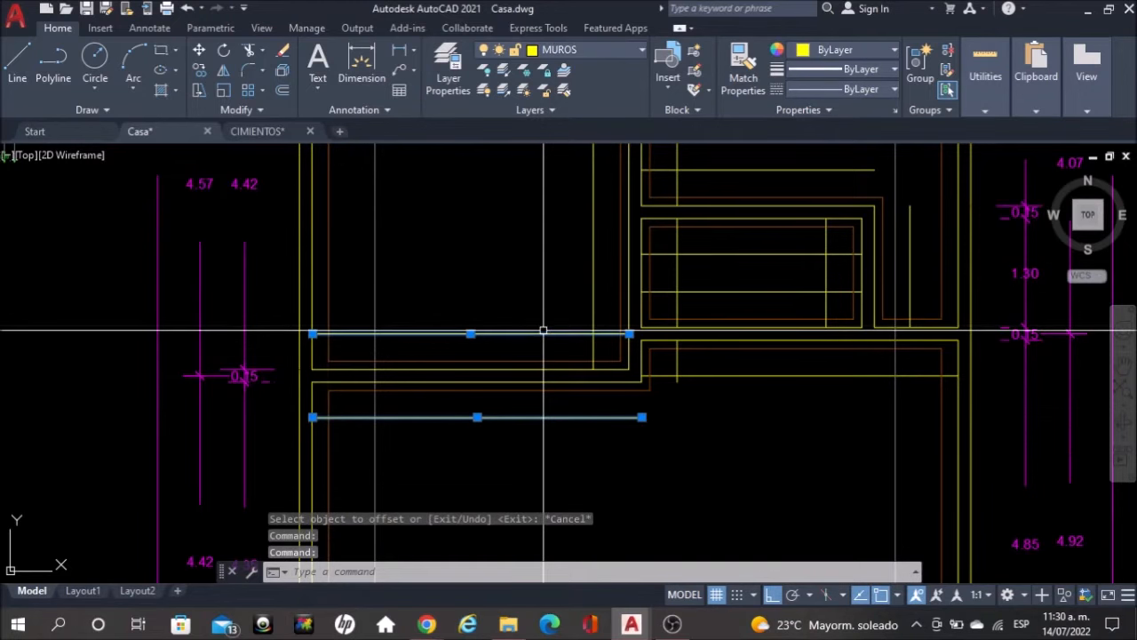
left_click(608, 299)
left_click(554, 244)
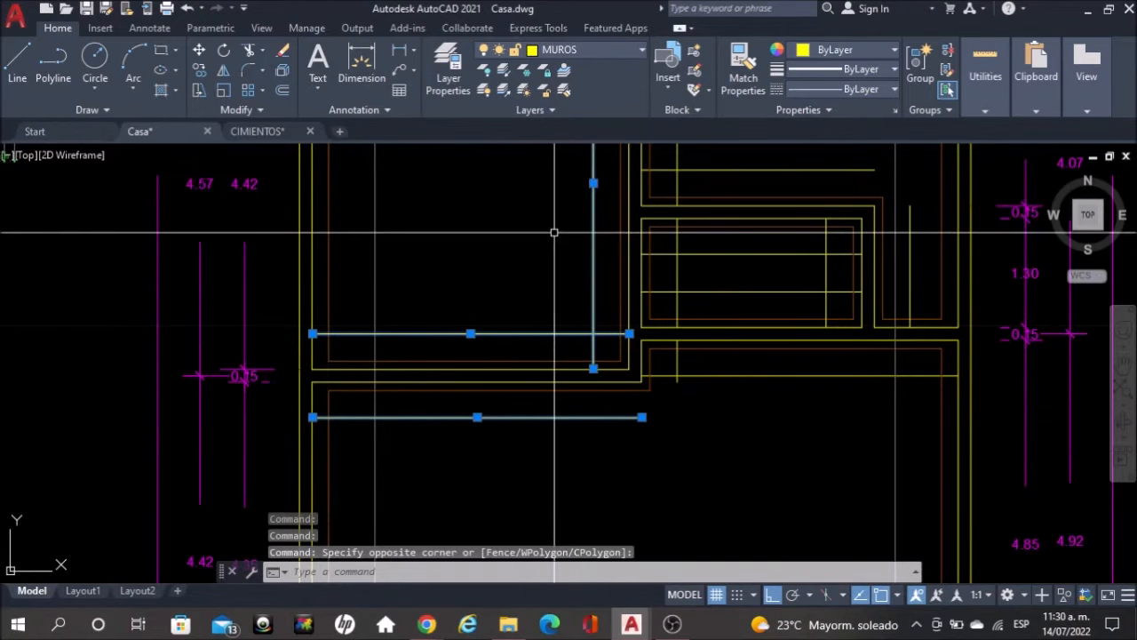
left_click(676, 366)
scroll(840, 317, "up", 4)
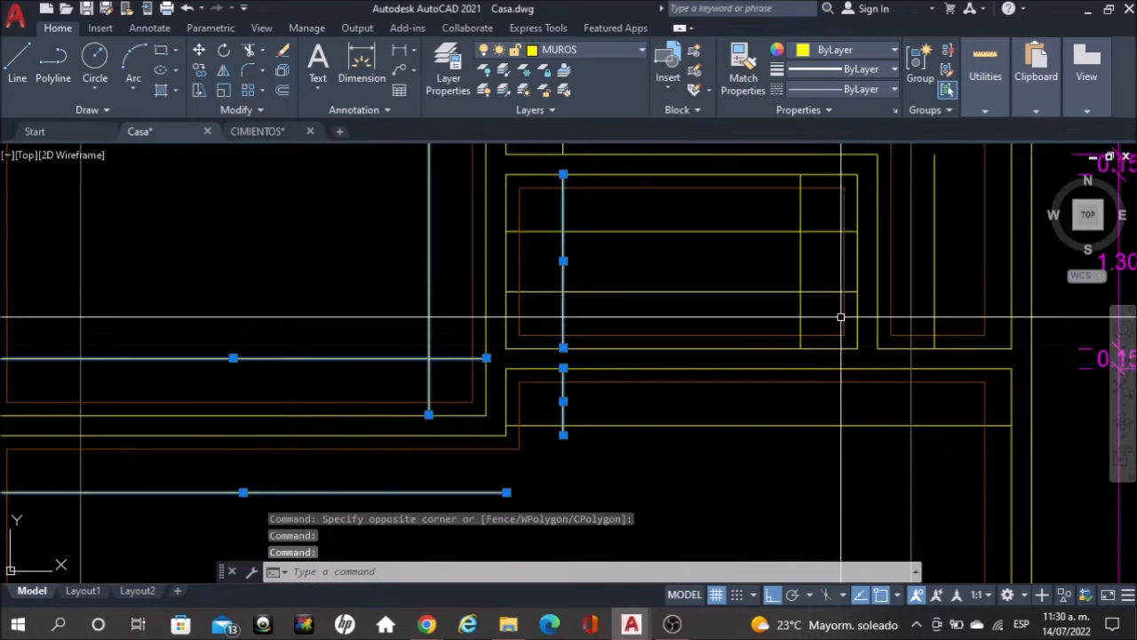
left_click(813, 309)
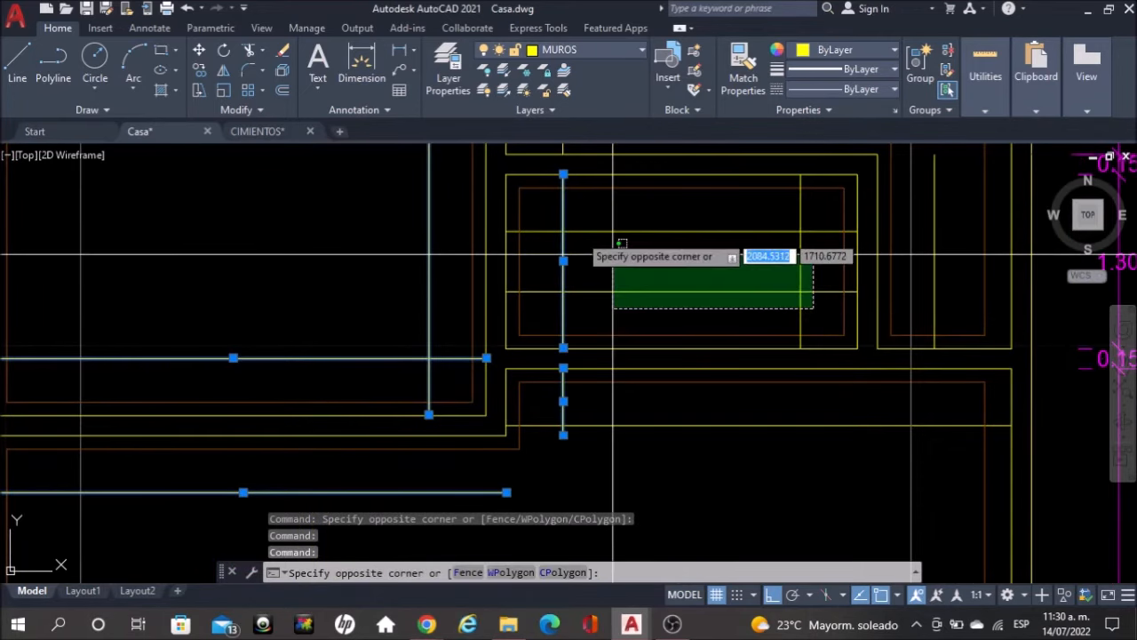
left_click(545, 227)
middle_click_drag(847, 319, 691, 430)
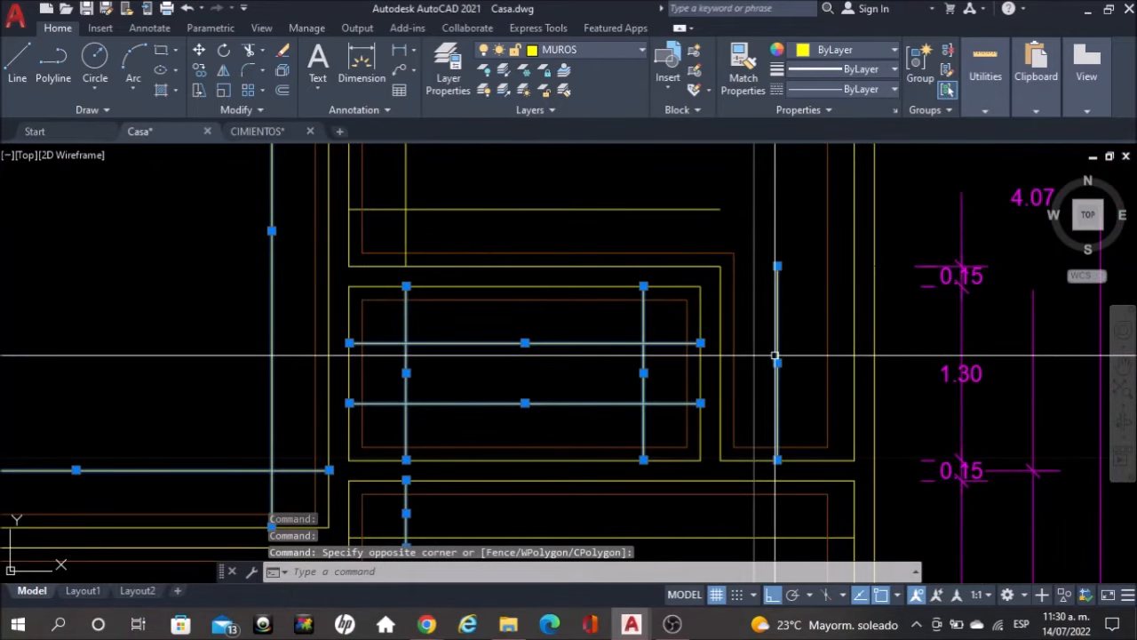
scroll(776, 356, "down", 2)
left_click(716, 471)
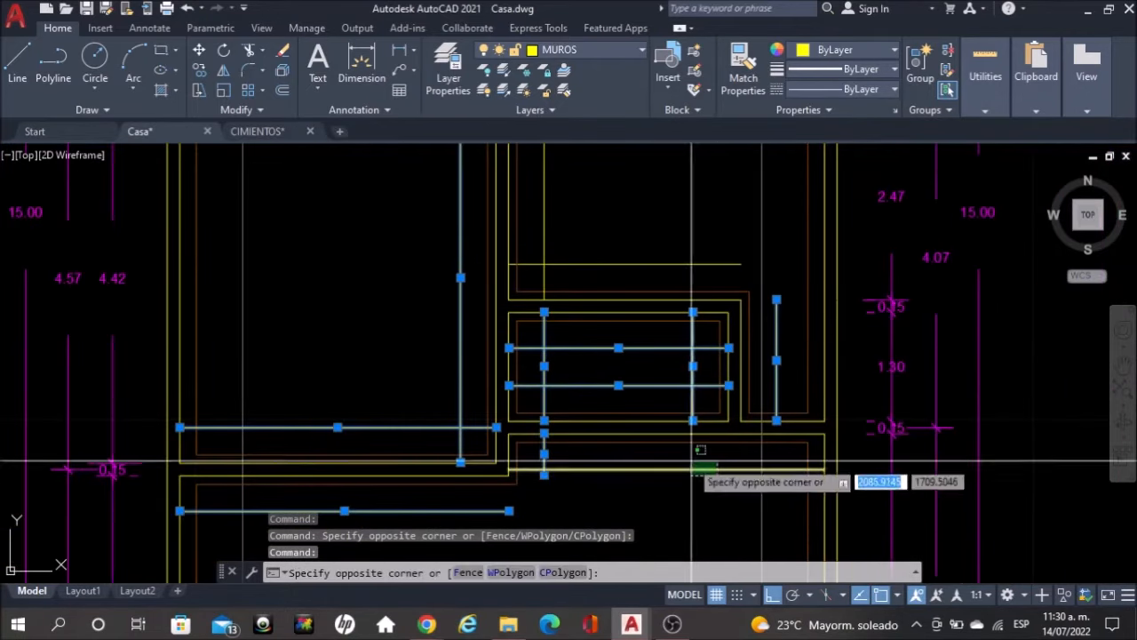
left_click(686, 460)
middle_click_drag(705, 254, 737, 507)
left_click(701, 479)
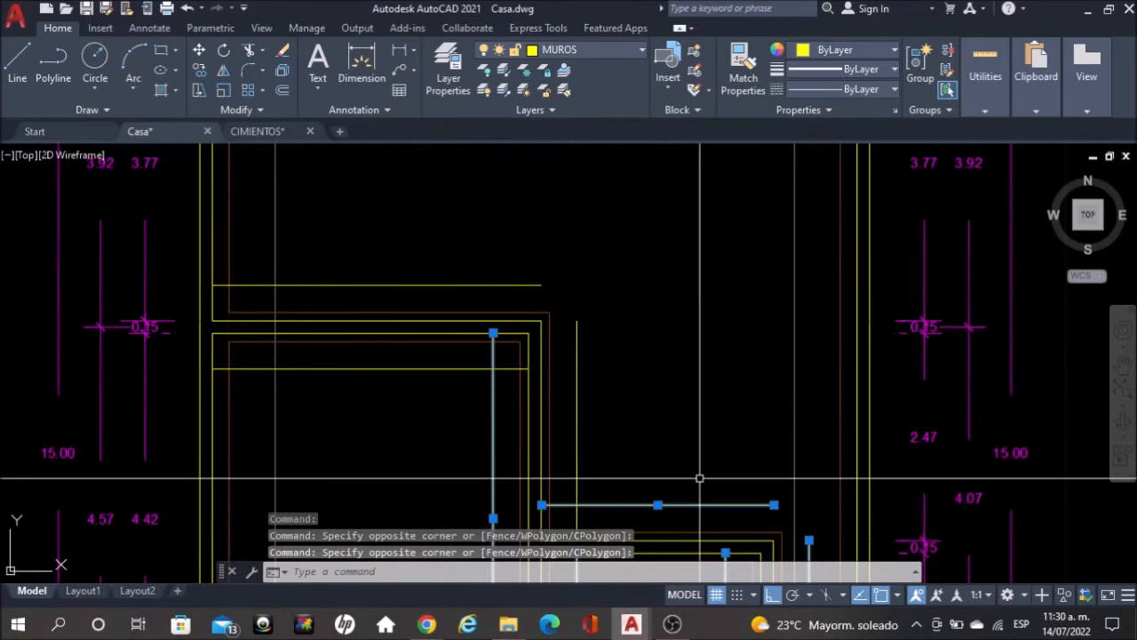
left_click(410, 380)
left_click(391, 360)
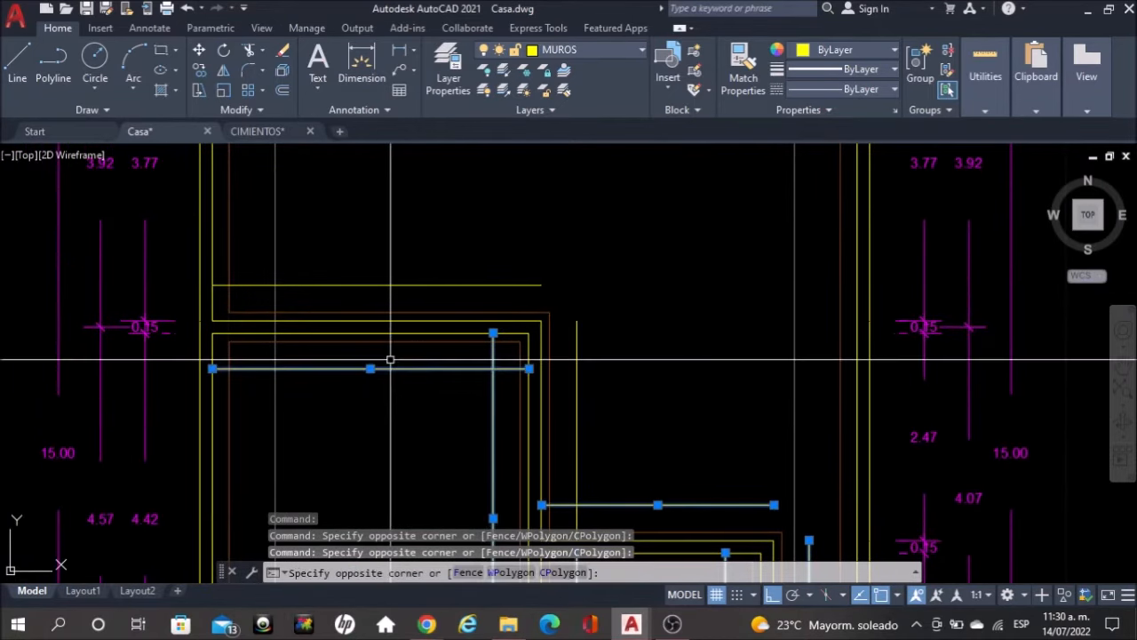
left_click(430, 277)
left_click(382, 298)
scroll(345, 251, "down", 6)
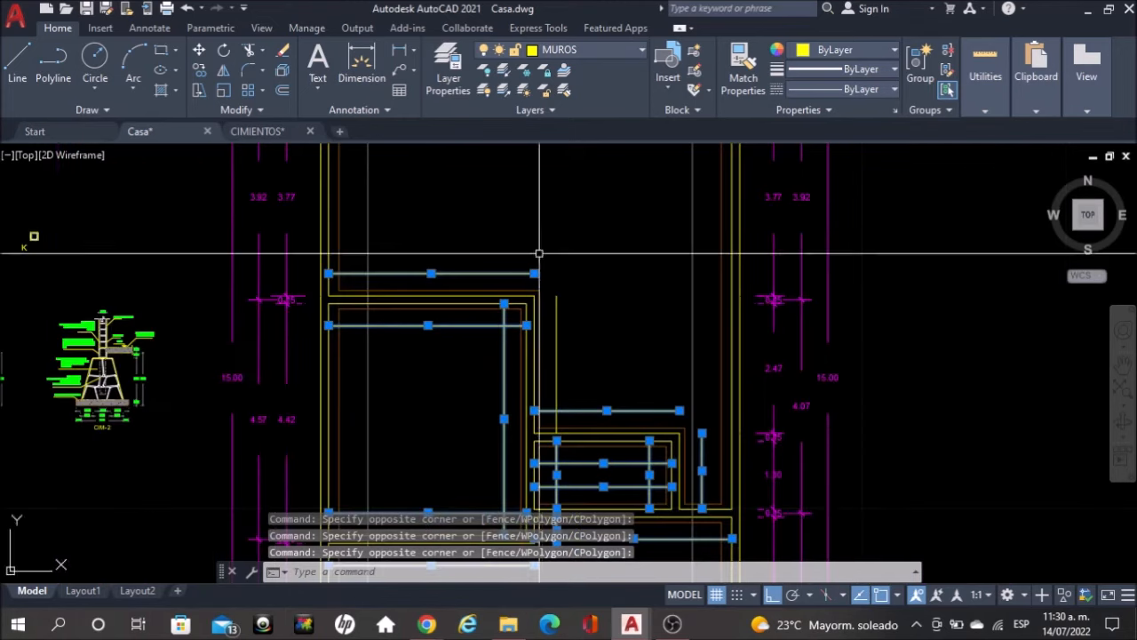
scroll(544, 168, "up", 4)
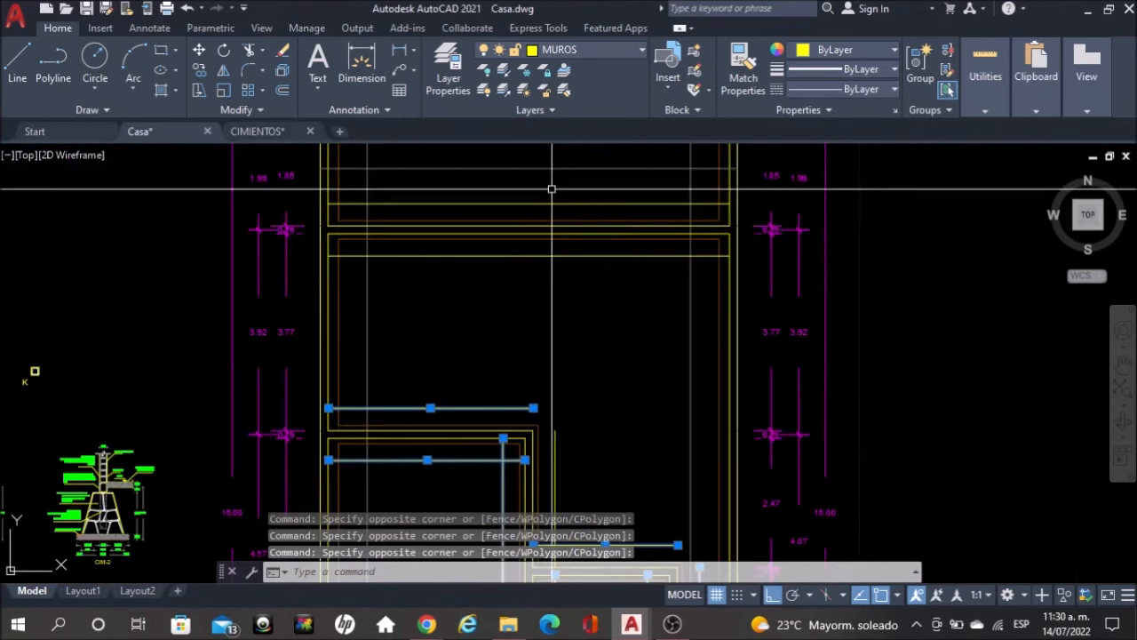
left_click(567, 256)
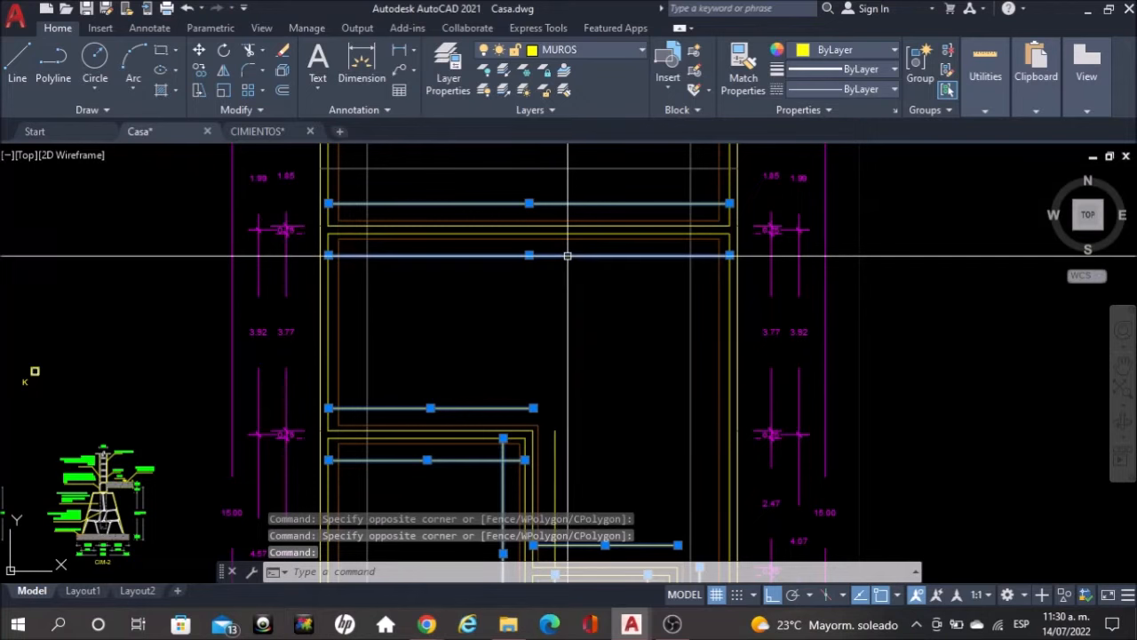
left_click(637, 56)
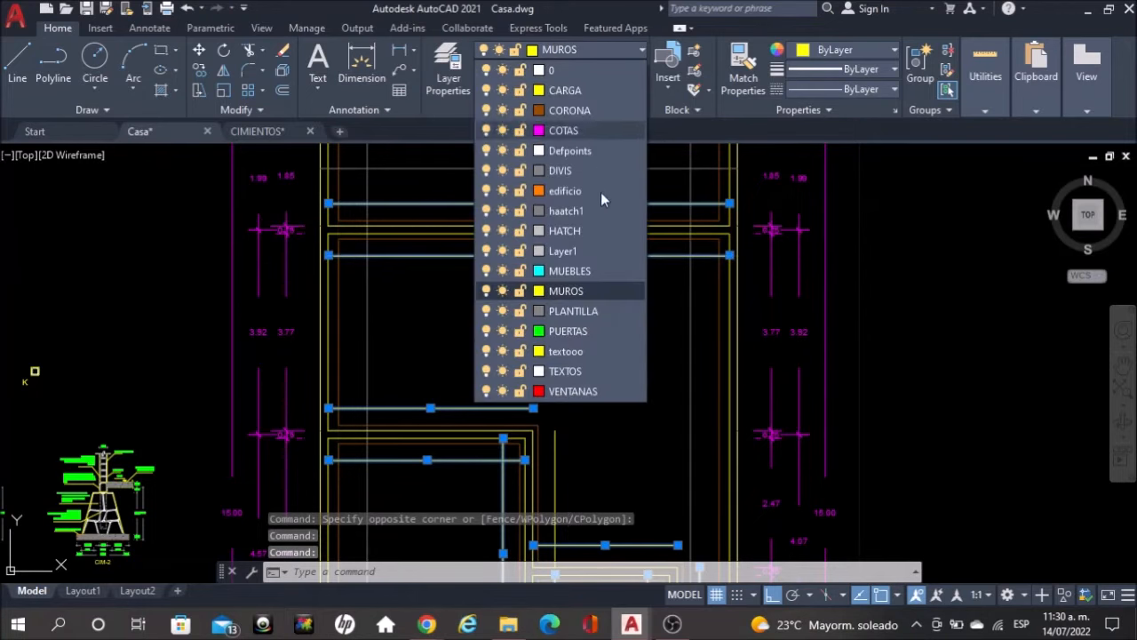
left_click(593, 313)
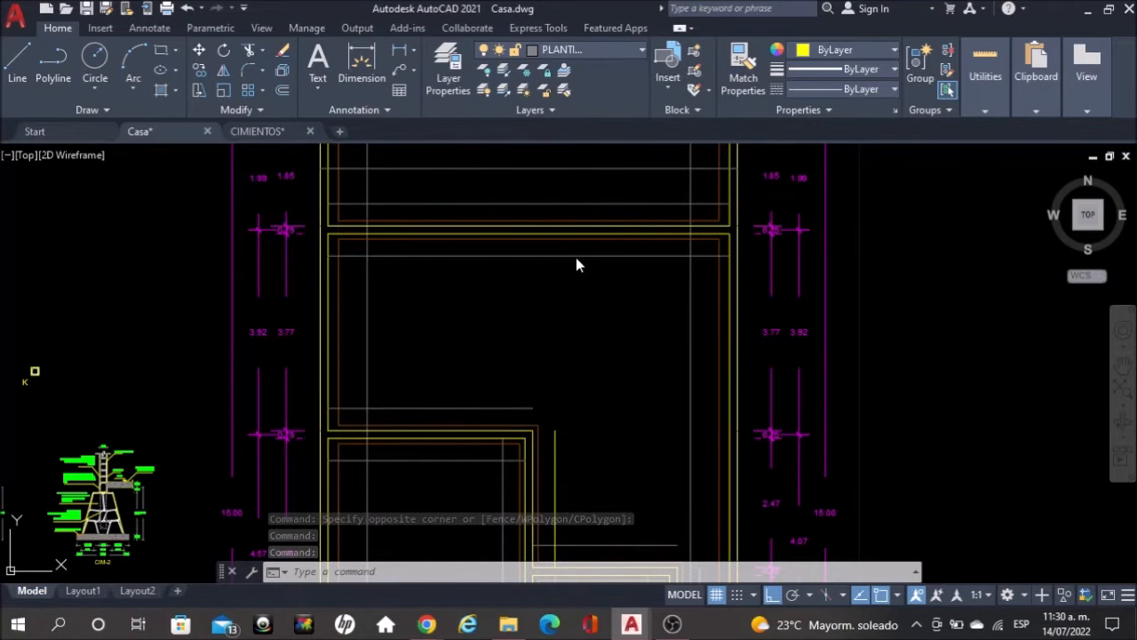
scroll(577, 262, "down", 3)
key("Escape")
Match the remaining yellow vertical offset line right of the middle-left room to the PLANTILLA line above the small room
scroll(237, 329, "up", 5)
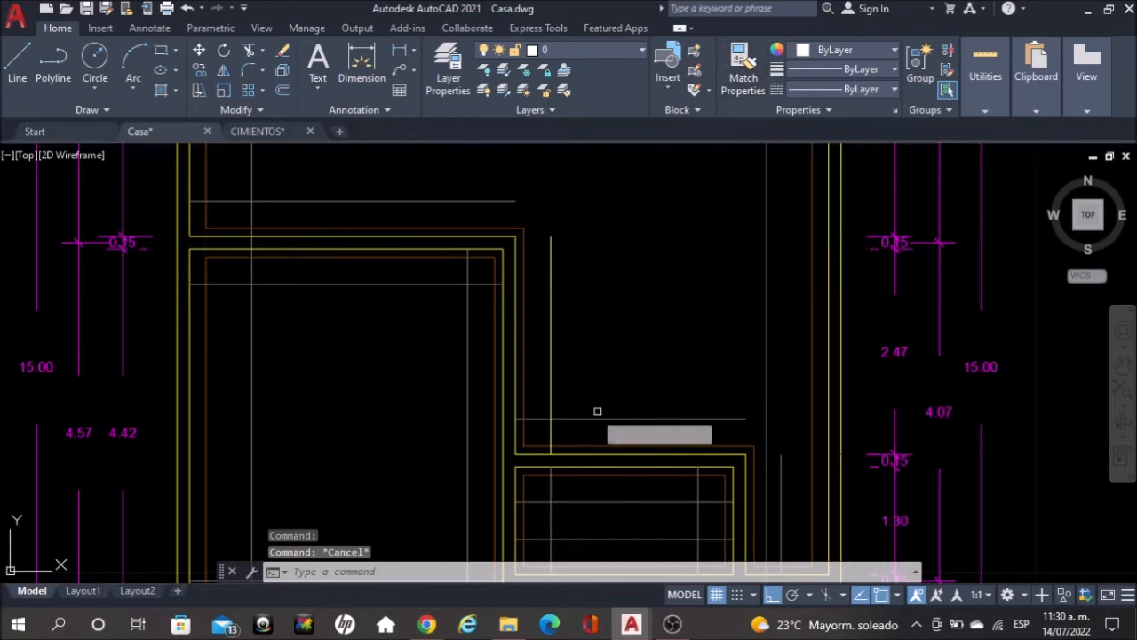
left_click(744, 67)
left_click(596, 419)
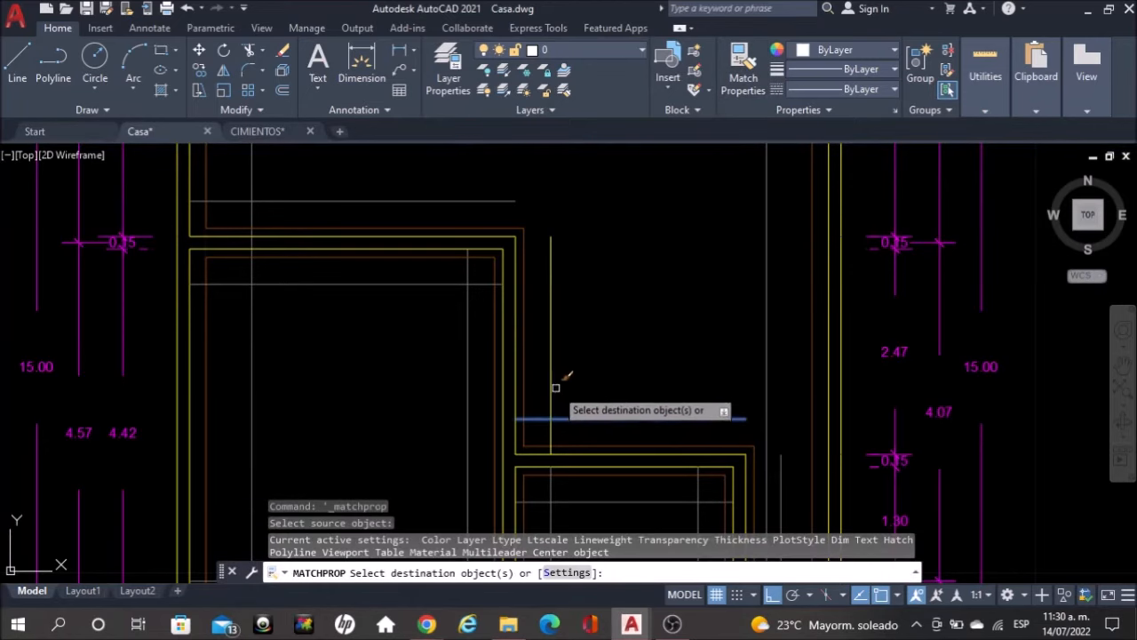
scroll(550, 384, "down", 5)
key("Escape")
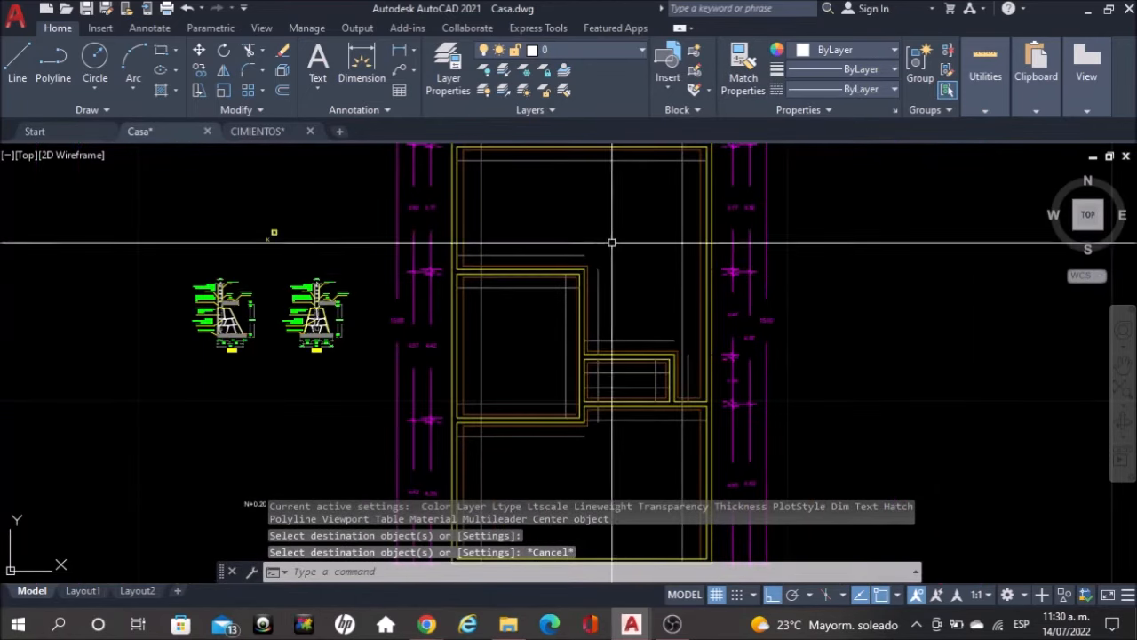
scroll(609, 418, "up", 4)
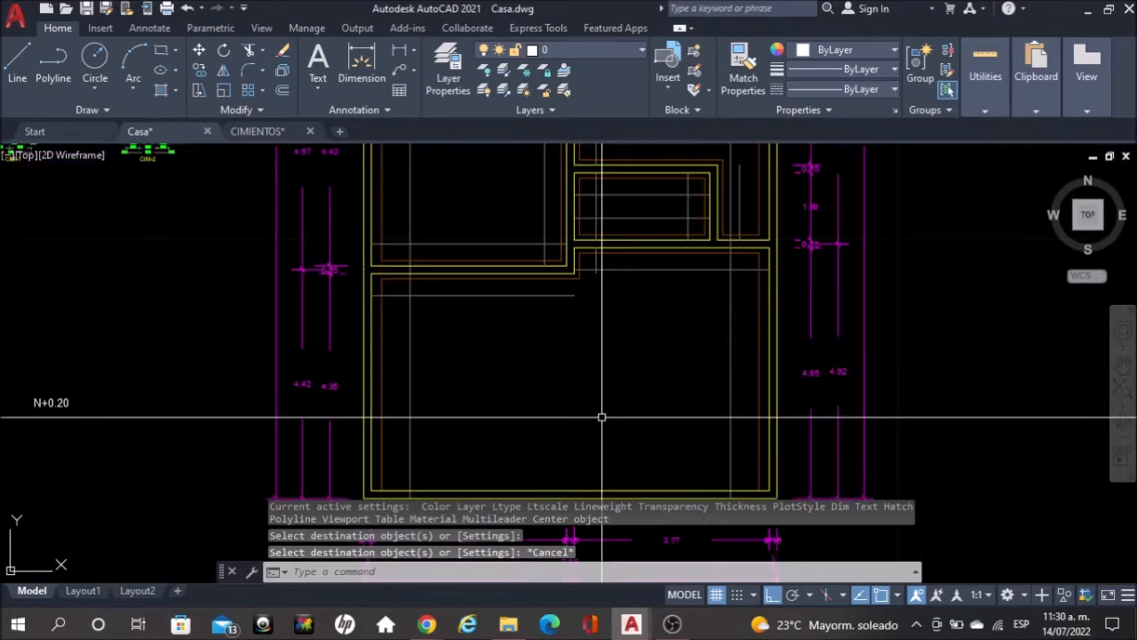
middle_click_drag(582, 240, 599, 391)
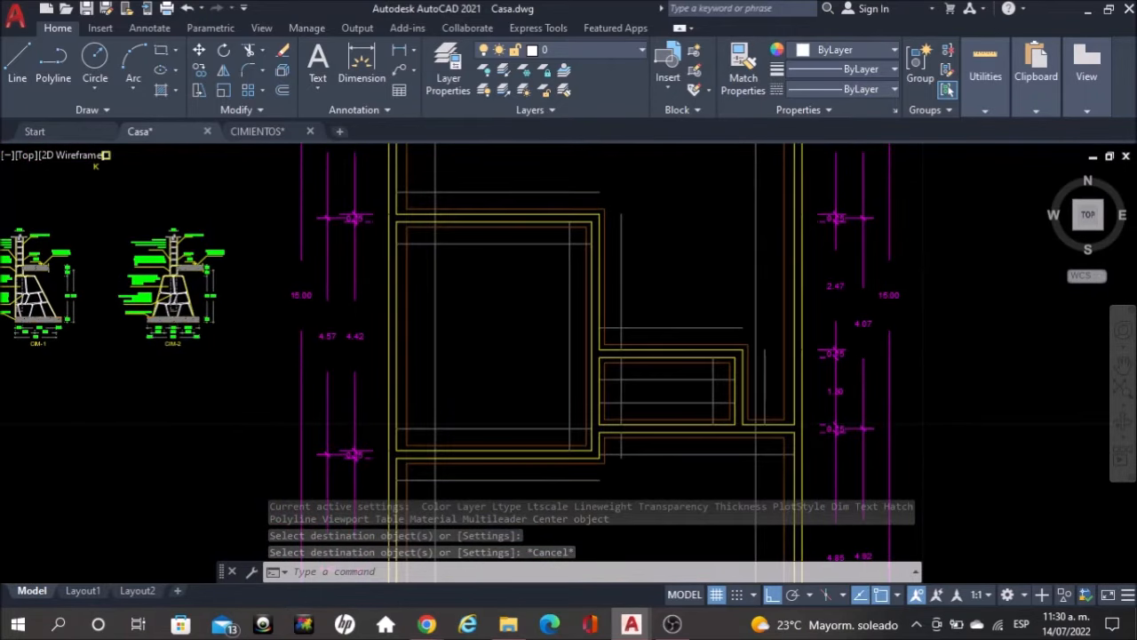
scroll(610, 356, "down", 3)
scroll(617, 213, "up", 2)
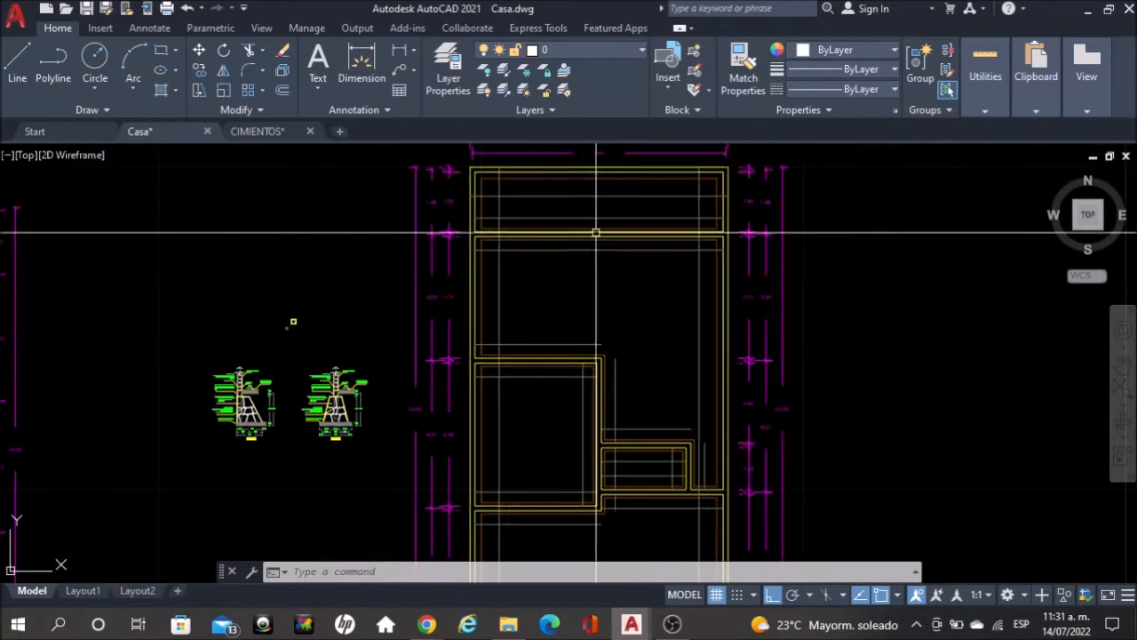
scroll(594, 233, "up", 3)
middle_click_drag(490, 234, 494, 320)
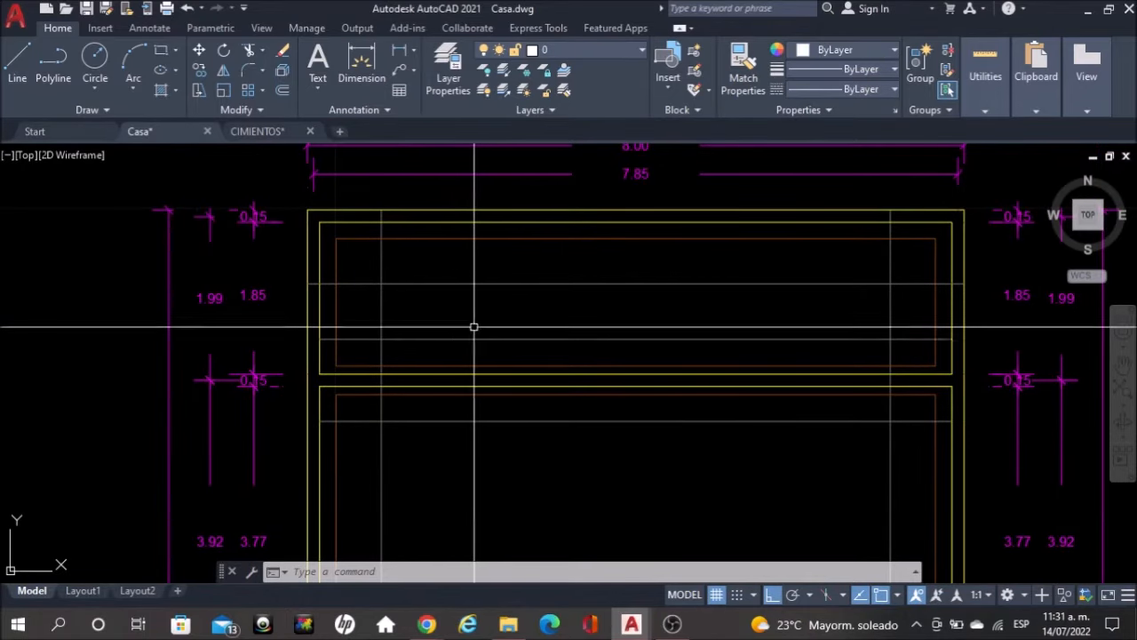
Trim the overhanging ends of the PLANTILLA lines at all four corners of the top room so they form a closed rectangle
scroll(373, 354, "up", 3)
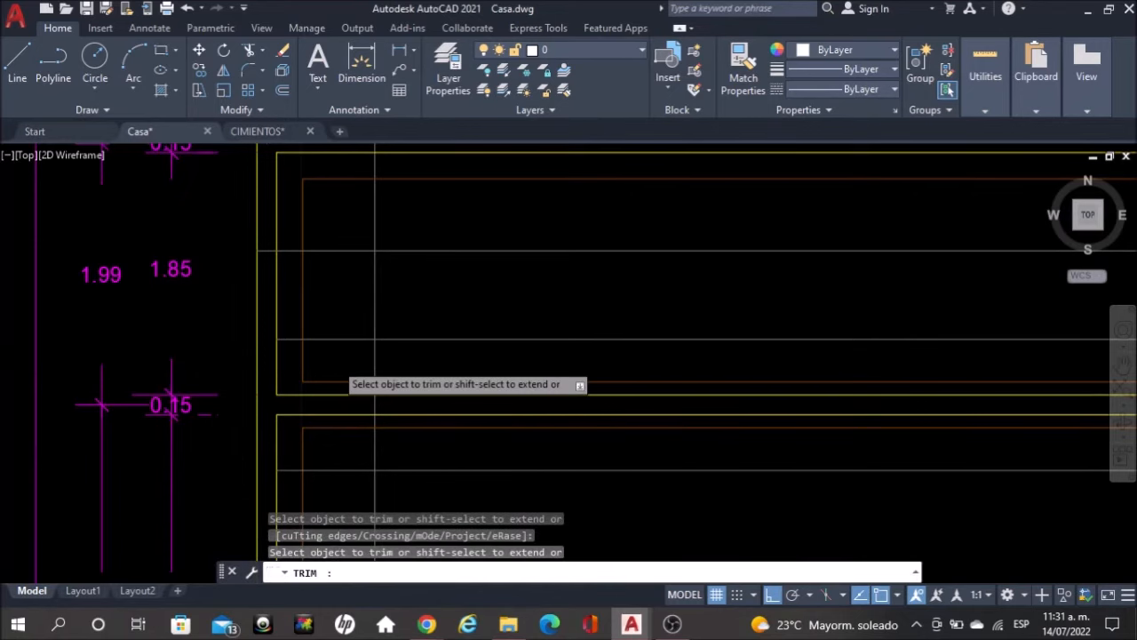
scroll(330, 365, "up", 2)
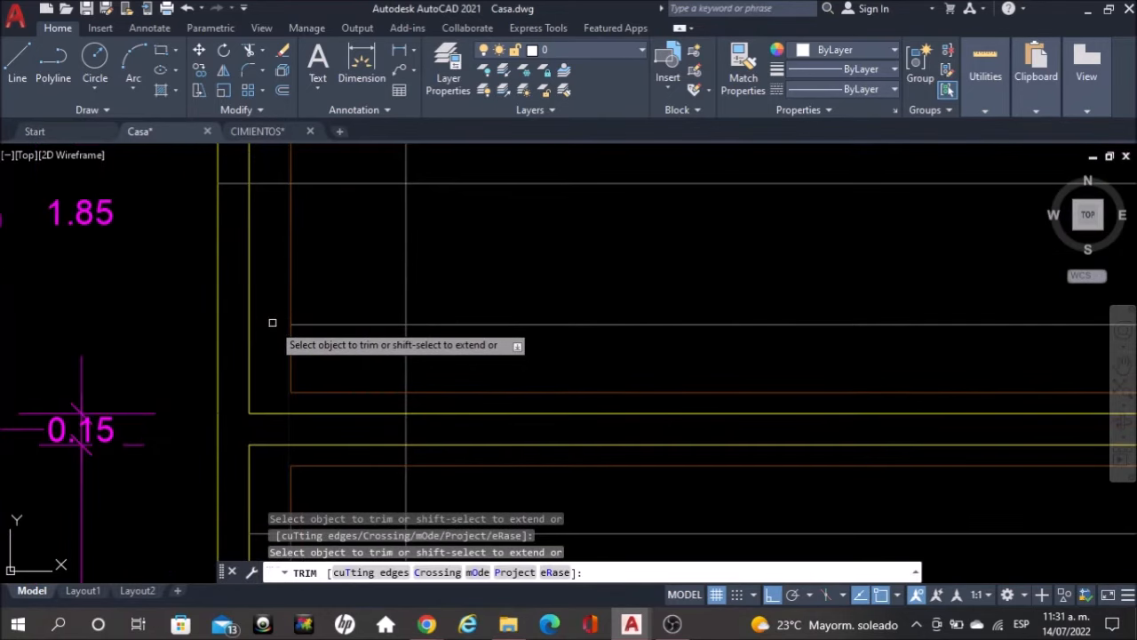
left_click(338, 324)
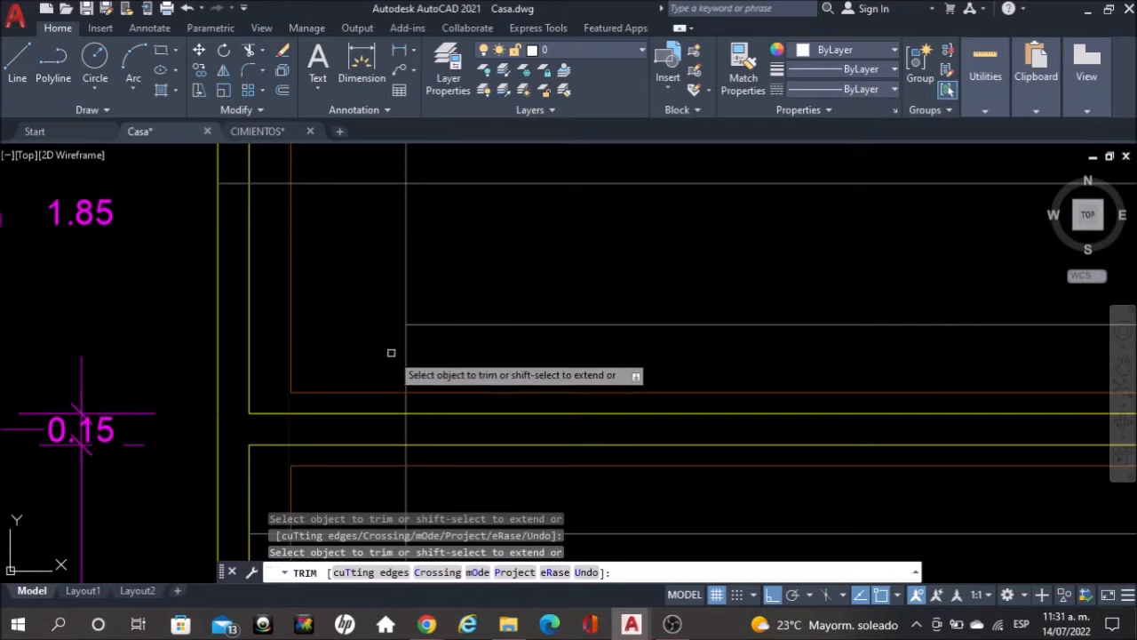
middle_click_drag(356, 262, 363, 414)
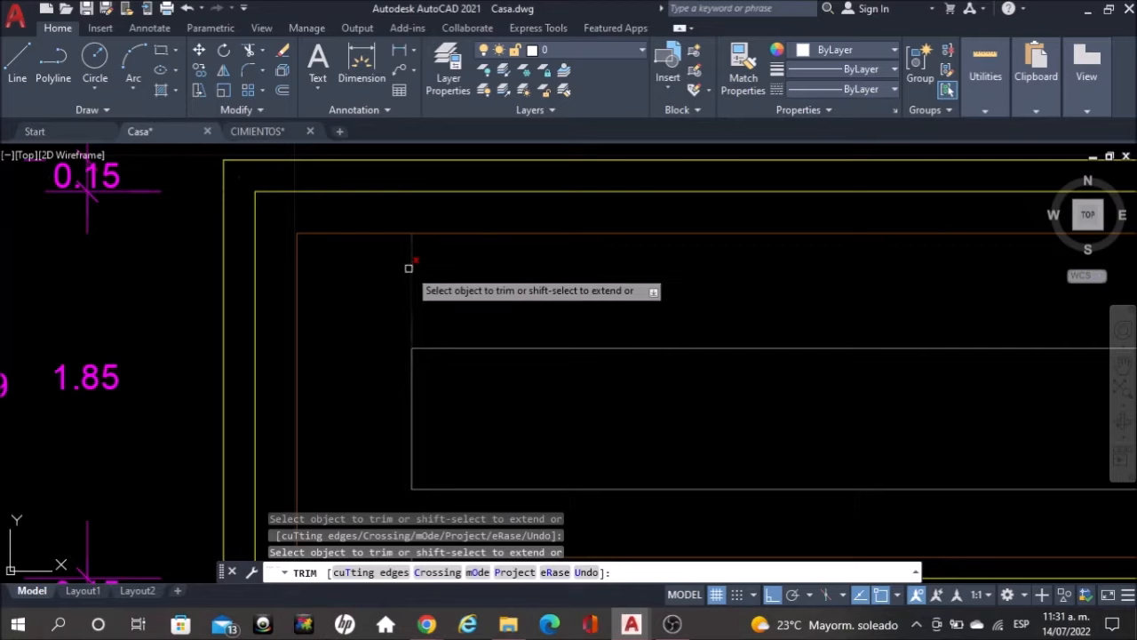
scroll(411, 269, "down", 4)
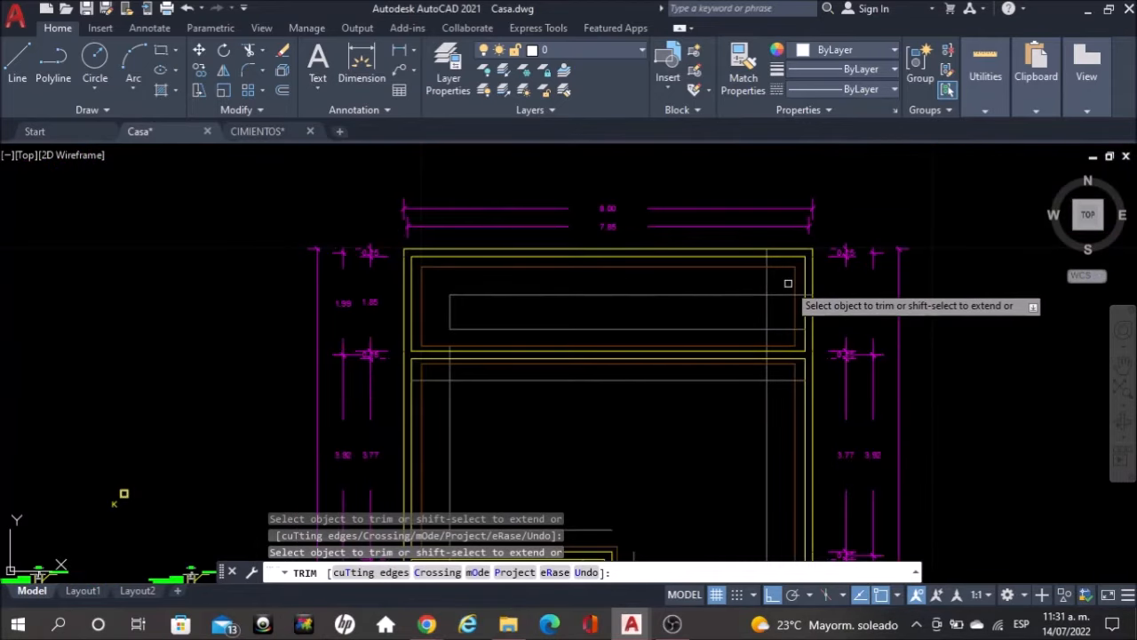
scroll(787, 284, "up", 4)
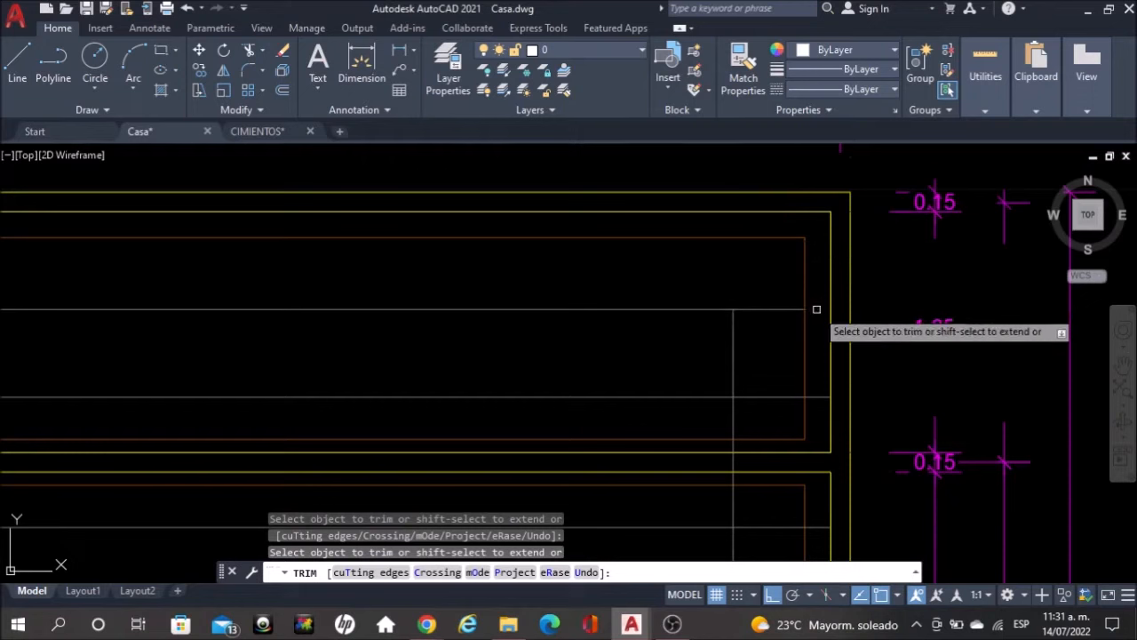
left_click(820, 402)
left_click(819, 384)
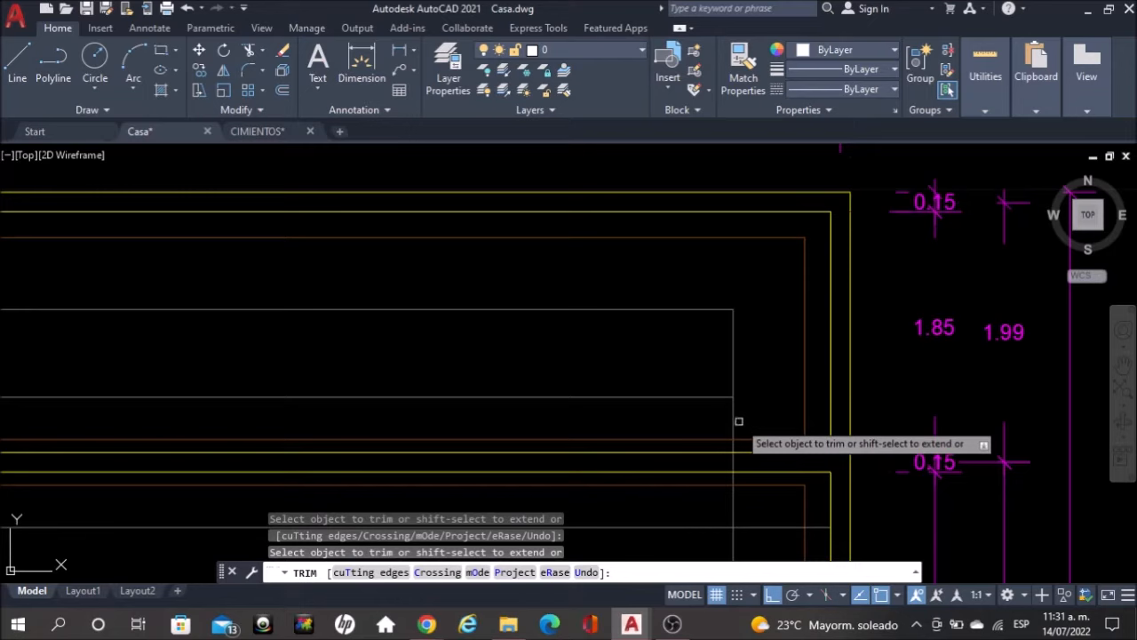
Trim the PLANTILLA line ends crossing the upper cross wall at both upper corners of the large room below it
scroll(739, 421, "down", 3)
mouse_move(680, 421)
middle_mouse_down()
mouse_move(574, 296)
mouse_move(591, 225)
middle_mouse_up()
scroll(267, 279, "up", 3)
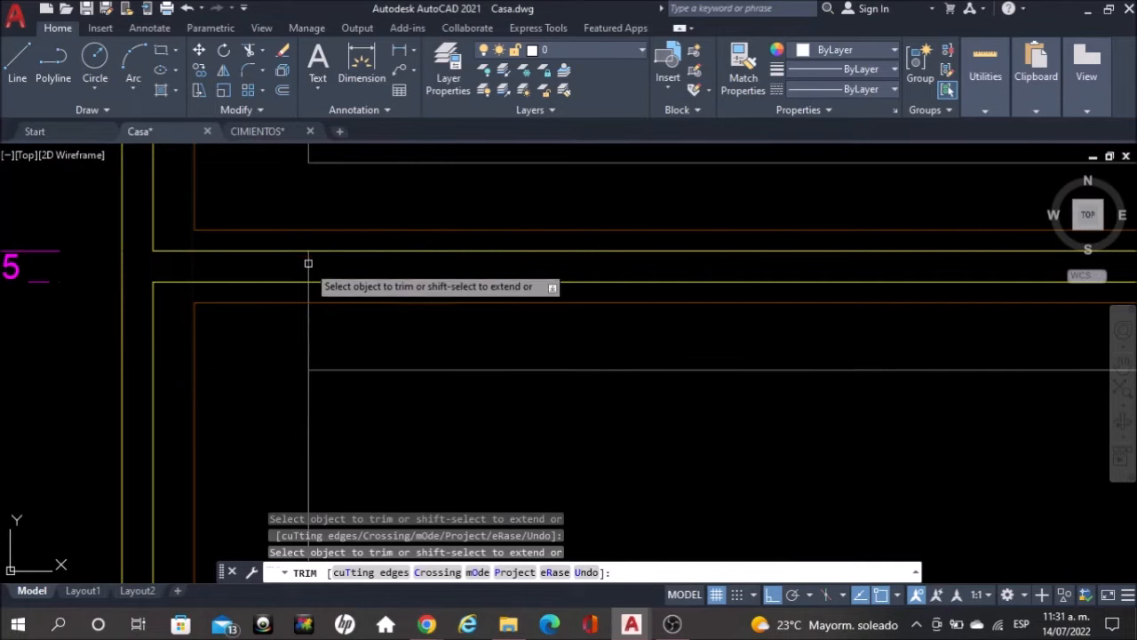
left_click(308, 293)
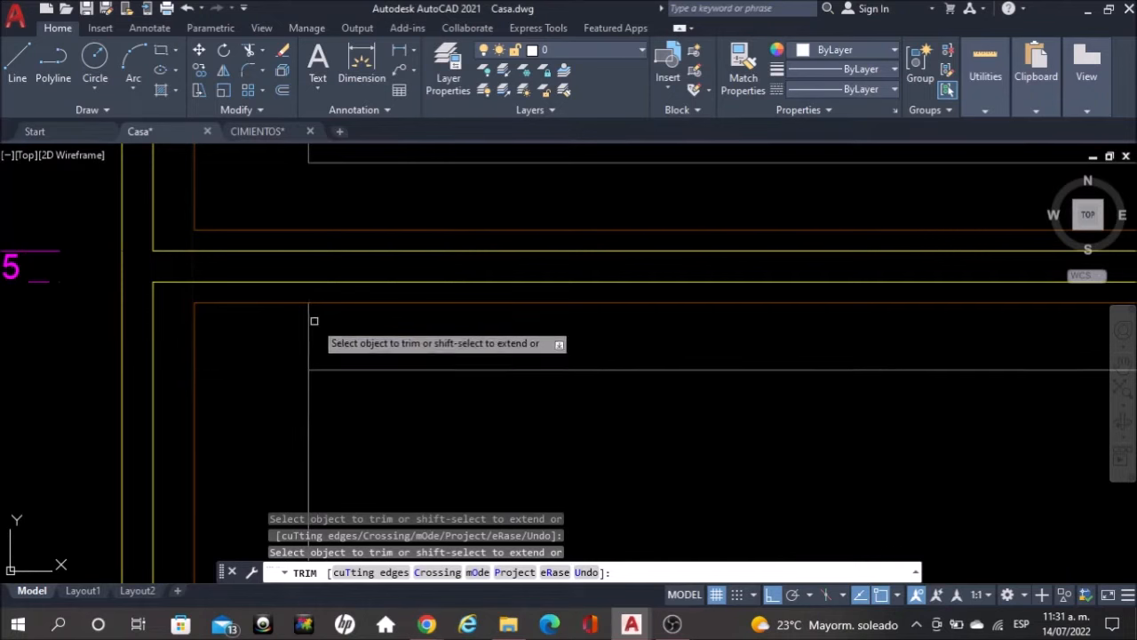
scroll(310, 320, "down", 2)
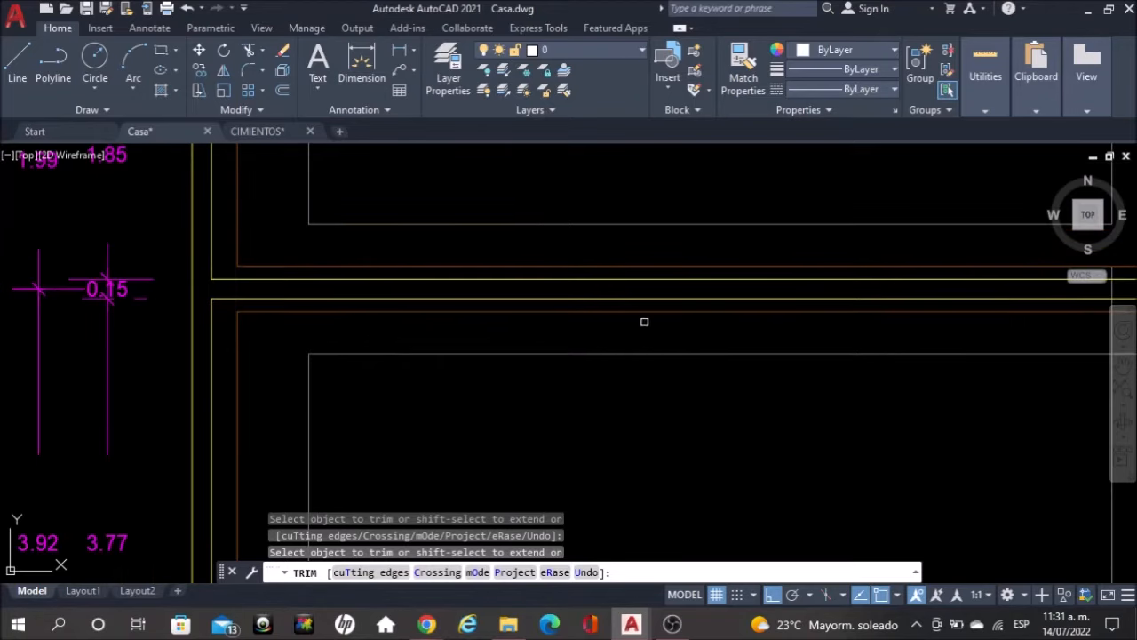
middle_click_drag(965, 322, 299, 322)
scroll(788, 302, "up", 2)
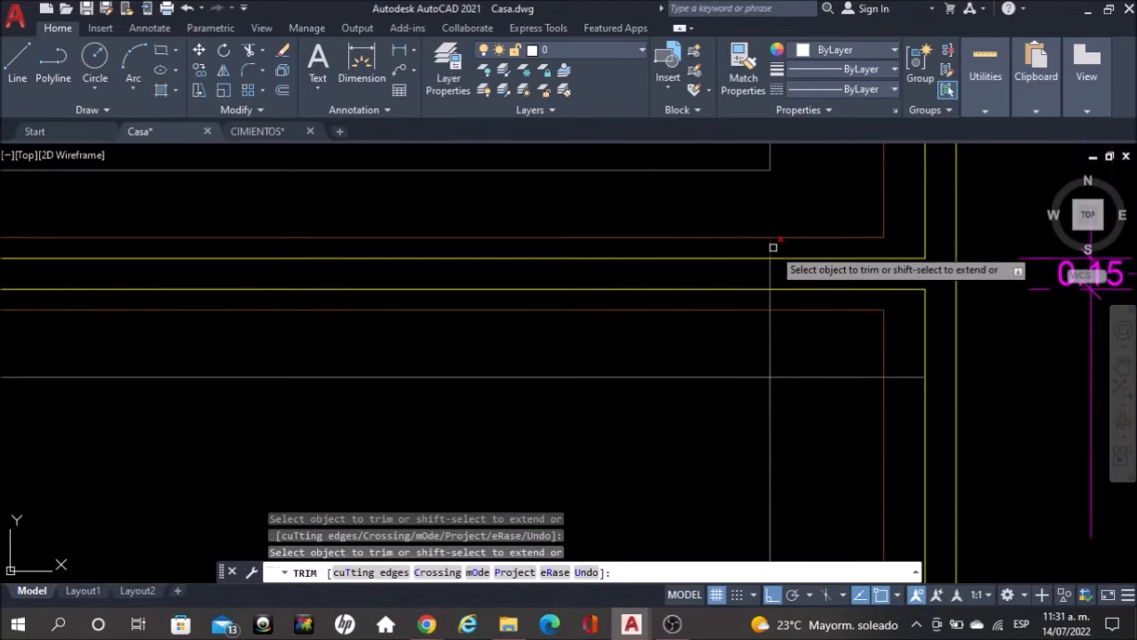
left_click(772, 271)
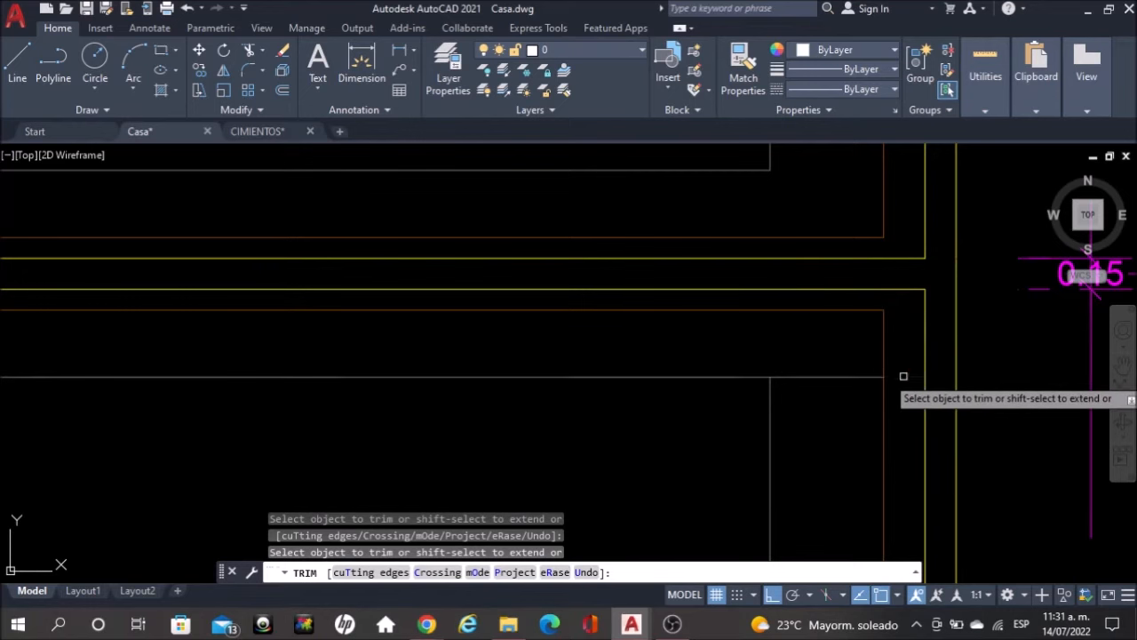
Trim the PLANTILLA lines to a clean corner at the large room's lower-left, above the middle-left room, and finish trimming
scroll(849, 387, "down", 5)
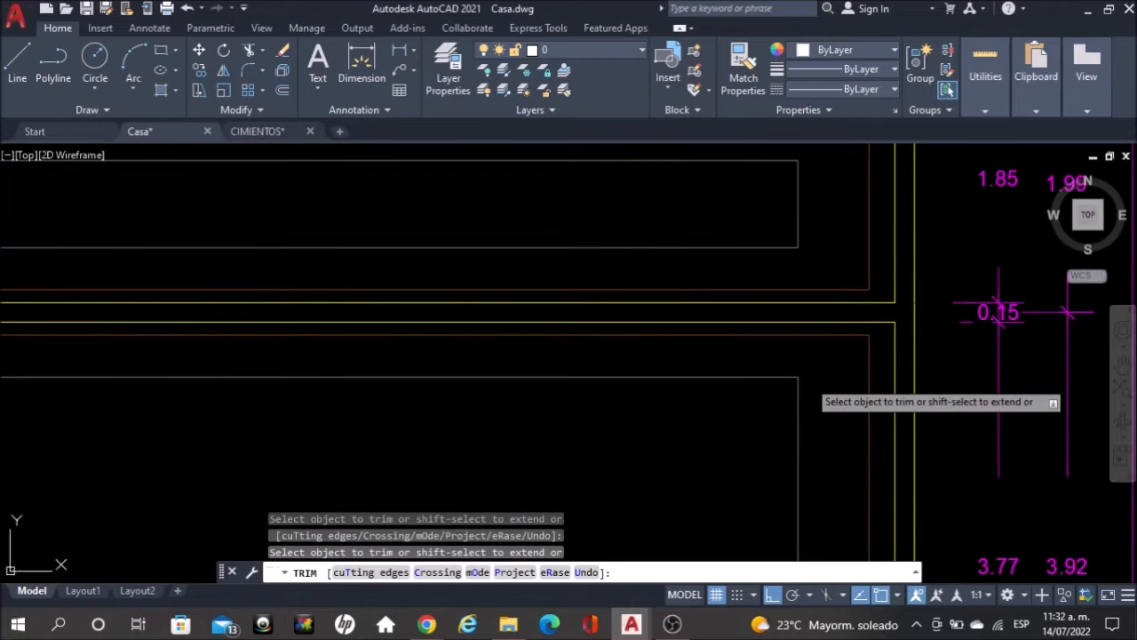
mouse_move(742, 426)
middle_mouse_down()
mouse_move(721, 434)
mouse_move(678, 191)
middle_mouse_up()
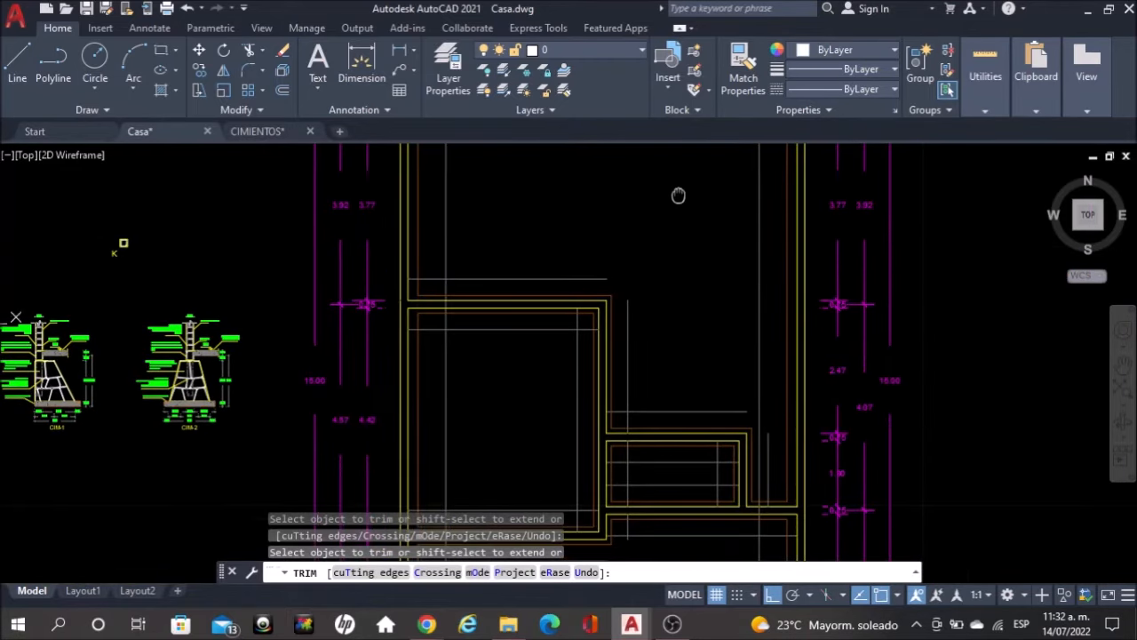
scroll(419, 301, "up", 5)
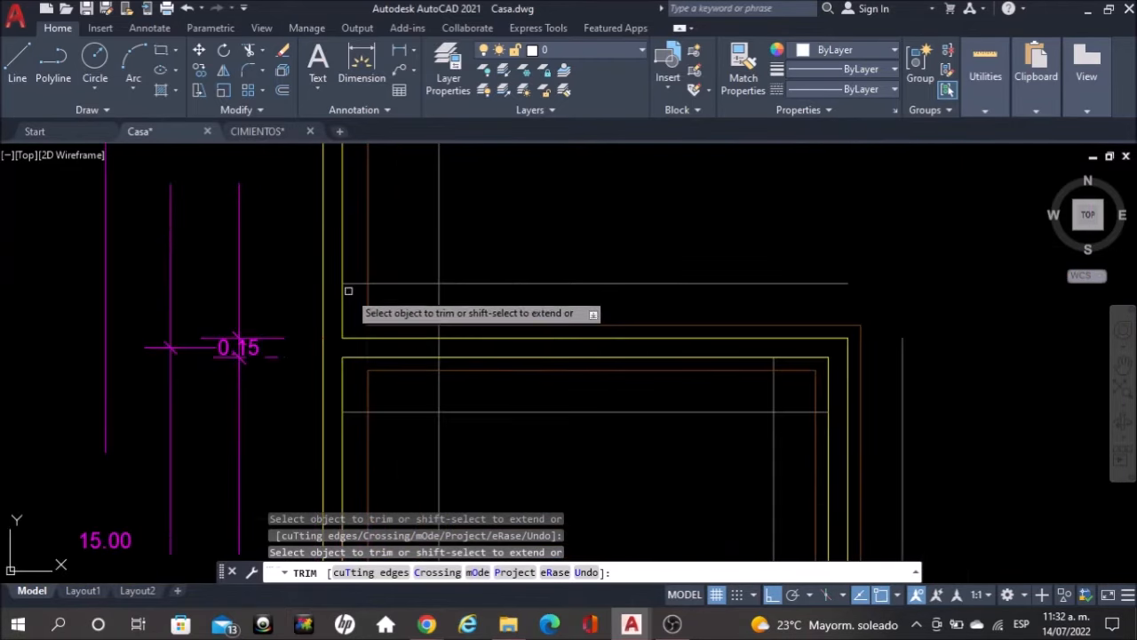
scroll(444, 328, "up", 4)
left_click(425, 266)
scroll(427, 270, "down", 3)
middle_click_drag(832, 272, 526, 369)
key("Escape")
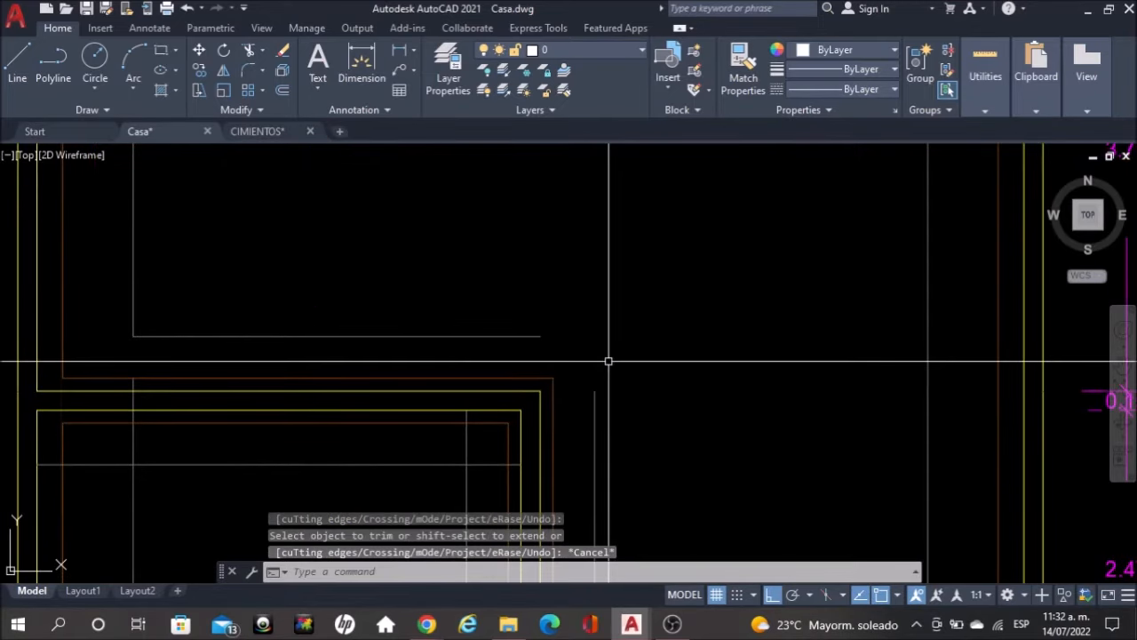
Fillet the PLANTILLA line above the middle-left room with the vertical one beyond its right wall to close their corner
key("Return")
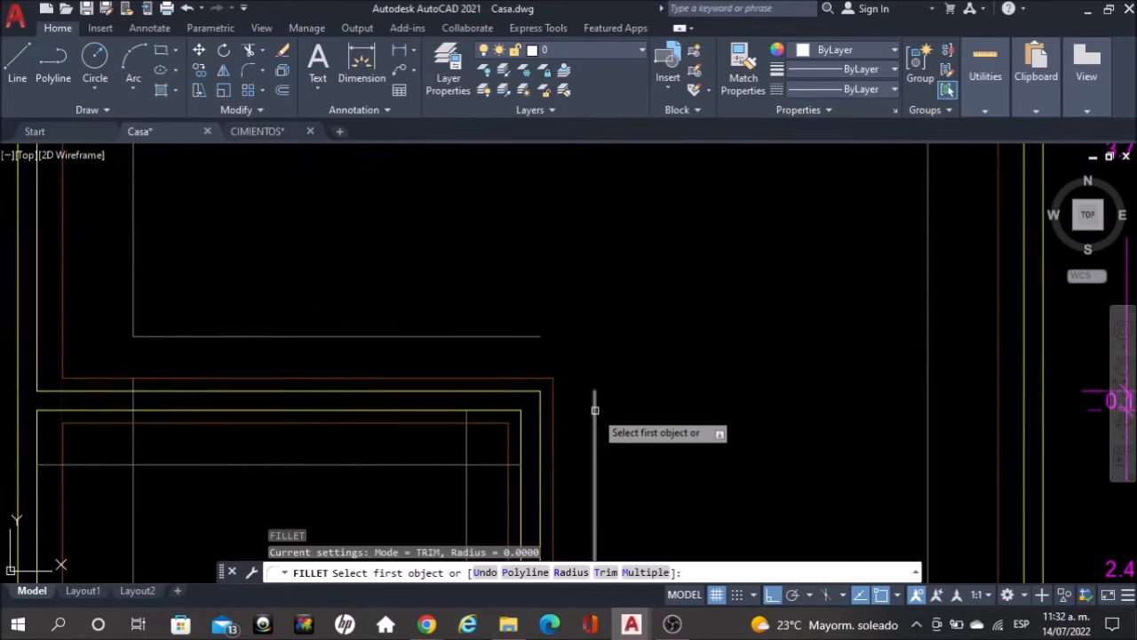
left_click(596, 409)
left_click(537, 338)
key("Escape")
Trim the PLANTILLA line ends at the middle-left room's upper-left corner, including the vertical pieces crossing the wall above
mouse_move(323, 323)
middle_mouse_down()
mouse_move(489, 254)
mouse_move(559, 206)
middle_mouse_up()
type("tr")
key("Return")
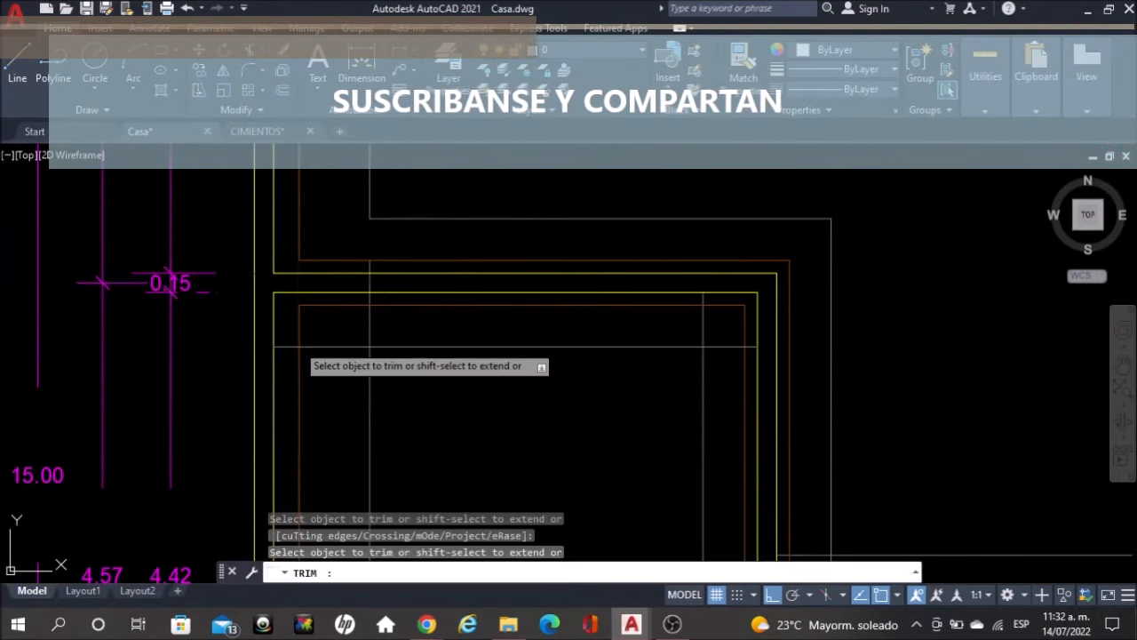
left_click(334, 346)
scroll(371, 269, "up", 4)
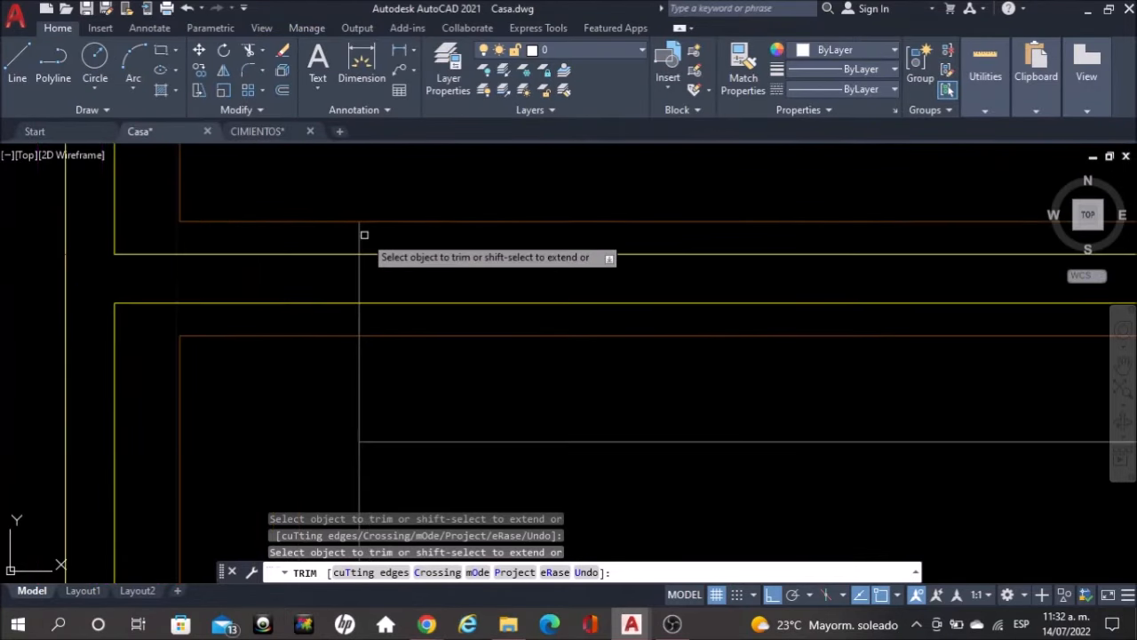
left_click(365, 234)
left_click(366, 283)
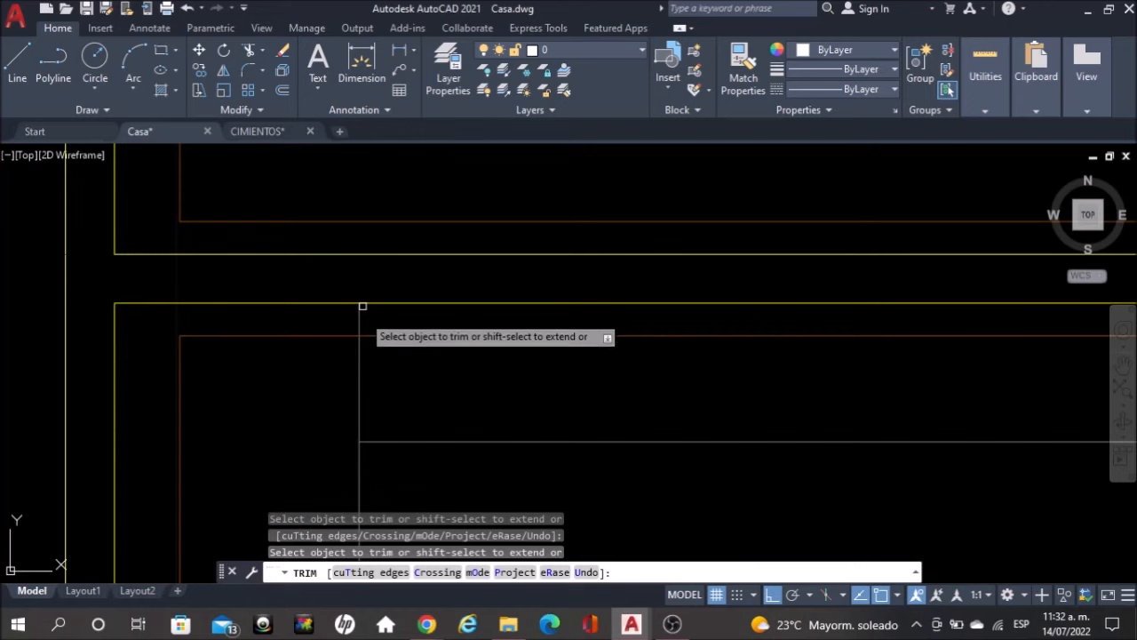
left_click_drag(362, 319, 354, 322)
left_click(360, 355)
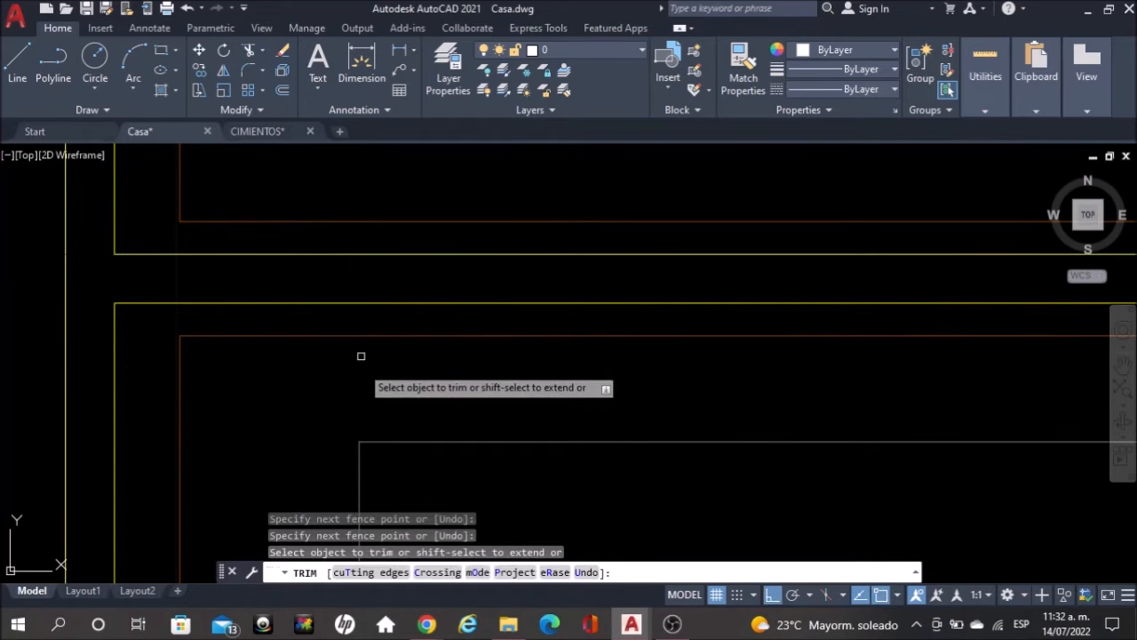
Trim the PLANTILLA line ends at the middle-left room's upper-right corner and end the trimming
scroll(361, 373, "down", 2)
scroll(374, 368, "down", 1)
scroll(761, 399, "up", 3)
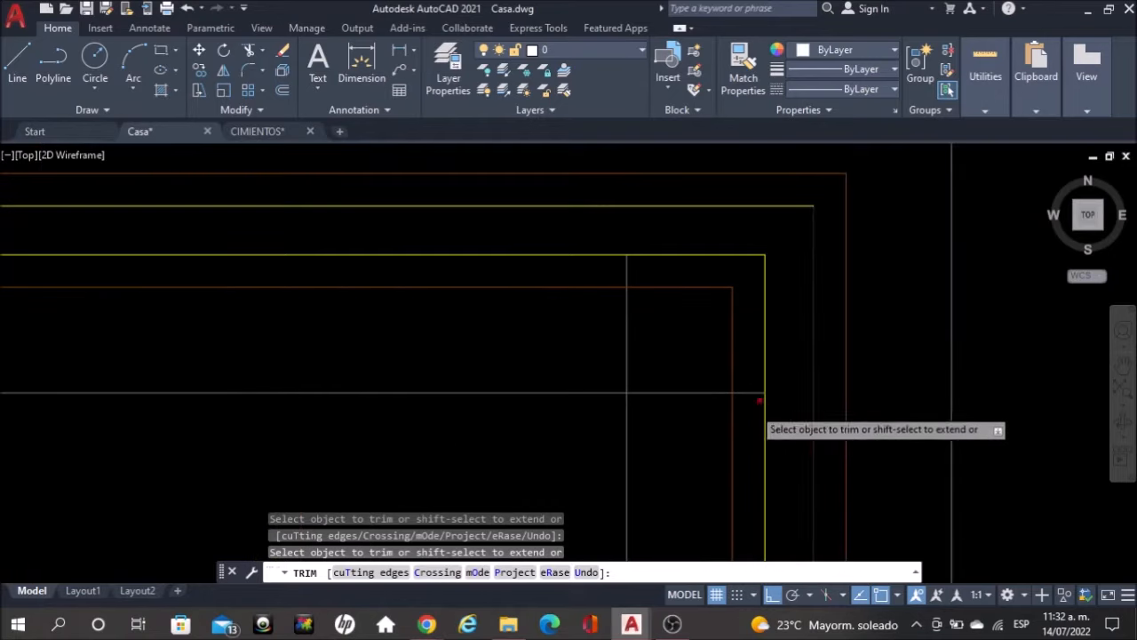
left_click(745, 393)
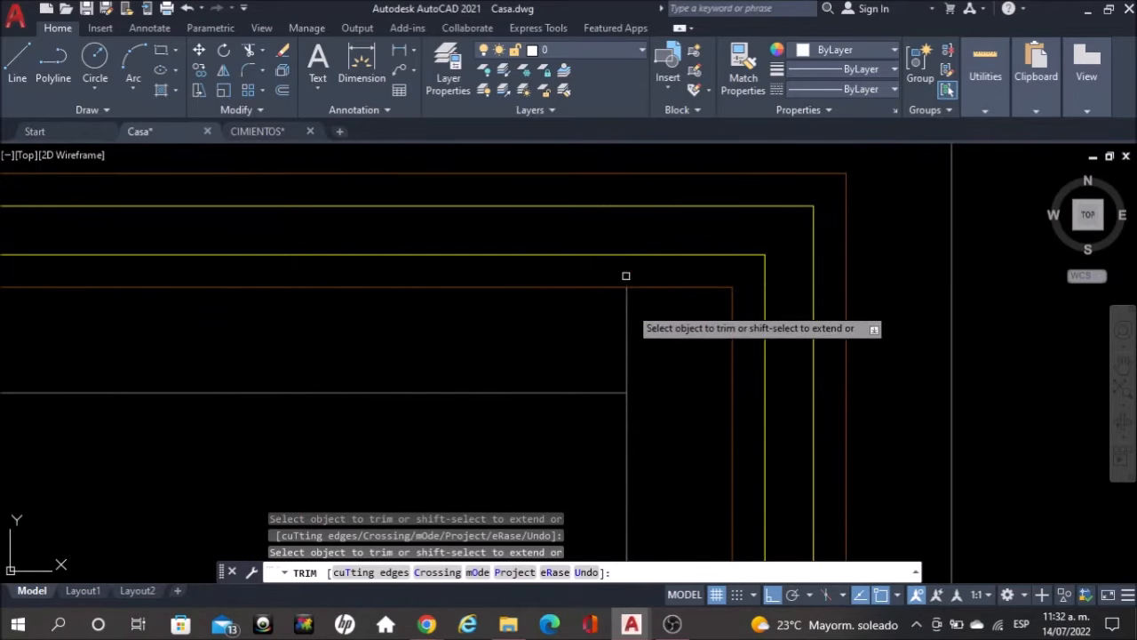
left_click(622, 313)
key("Return")
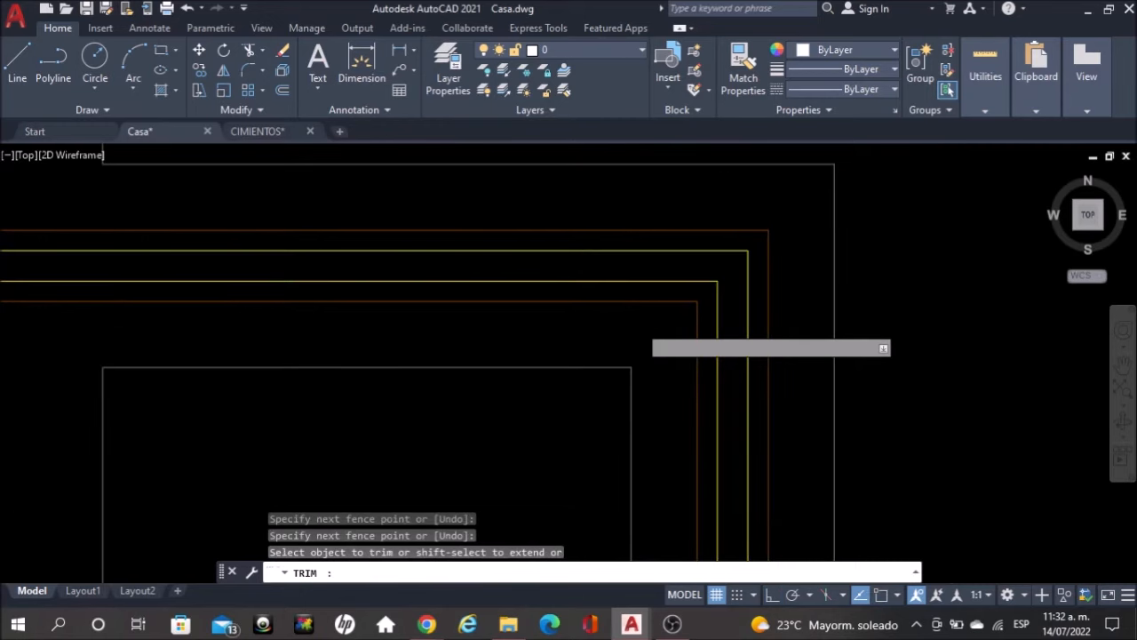
scroll(638, 323, "down", 2)
key("Escape")
scroll(810, 346, "down", 2)
mouse_move(762, 318)
middle_mouse_down()
mouse_move(707, 267)
mouse_move(600, 111)
middle_mouse_up()
scroll(741, 267, "up", 3)
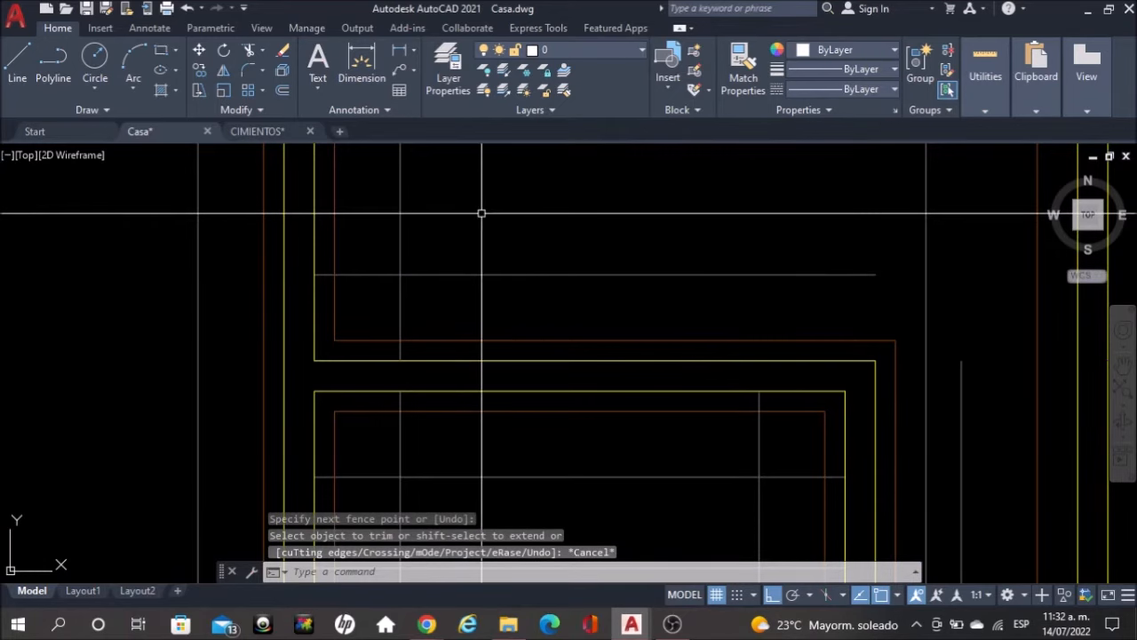
Trim the left end of the grey horizontal line above the small room back to the grey vertical line
key("space")
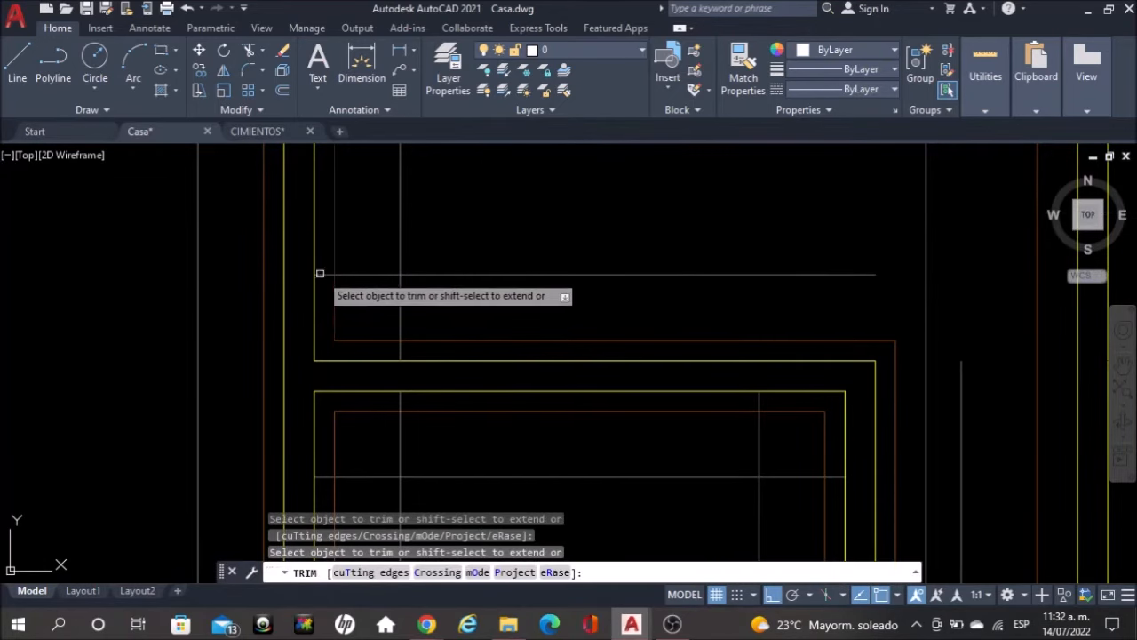
left_click(406, 310)
scroll(582, 298, "down", 5)
scroll(740, 298, "up", 4)
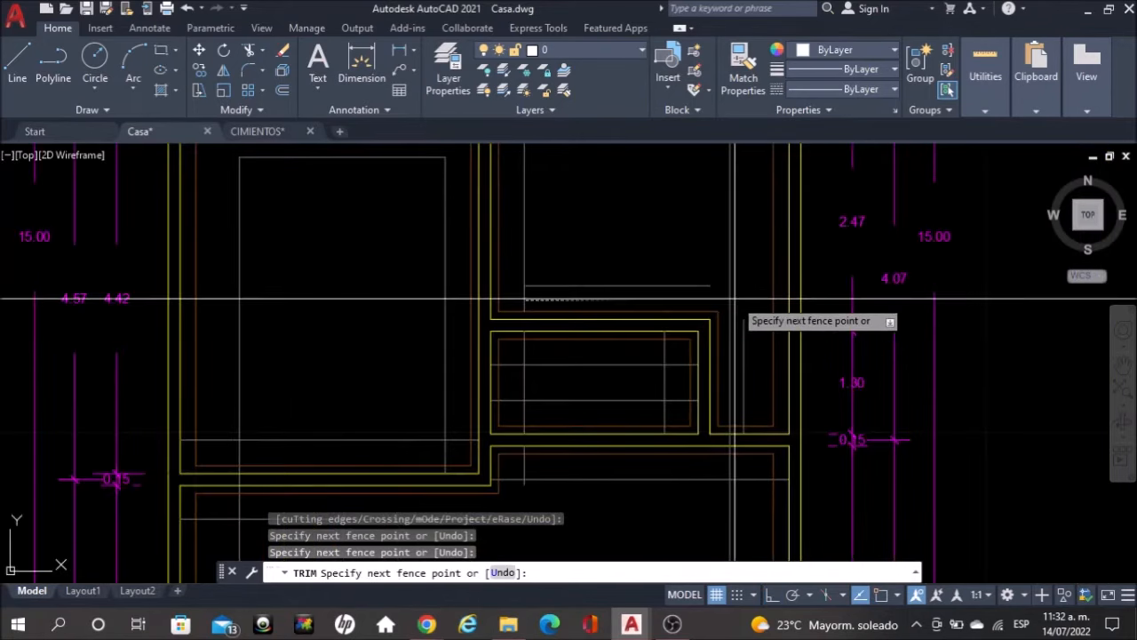
key("Escape")
scroll(740, 299, "up", 2)
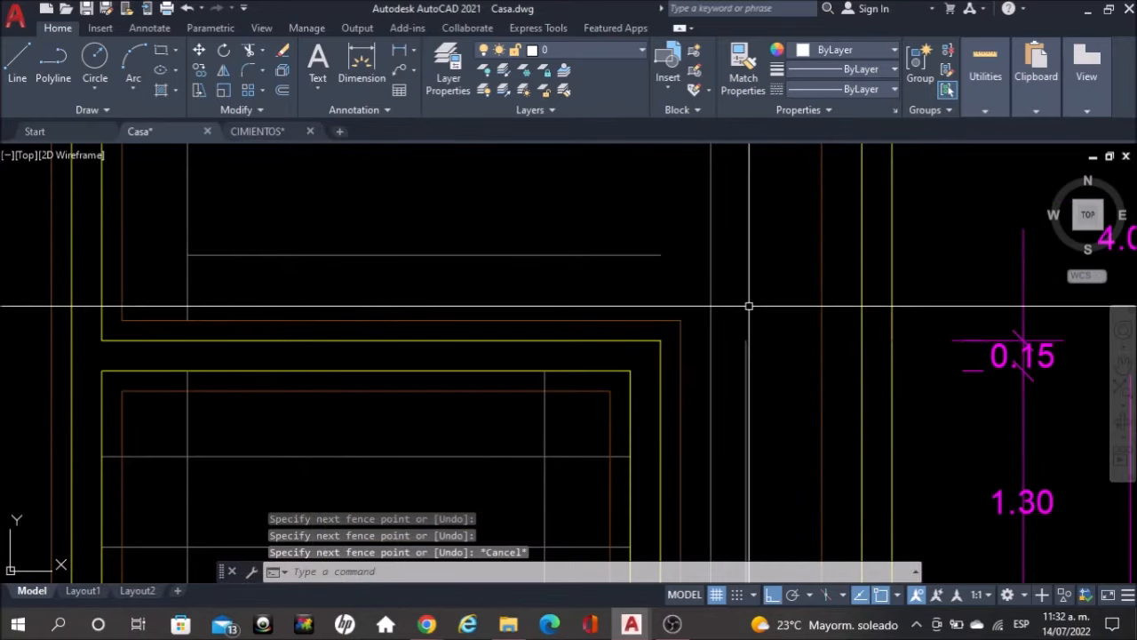
Fillet the short grey vertical line right of the small room with the grey horizontal line above it into a square corner
type("f")
key("Return")
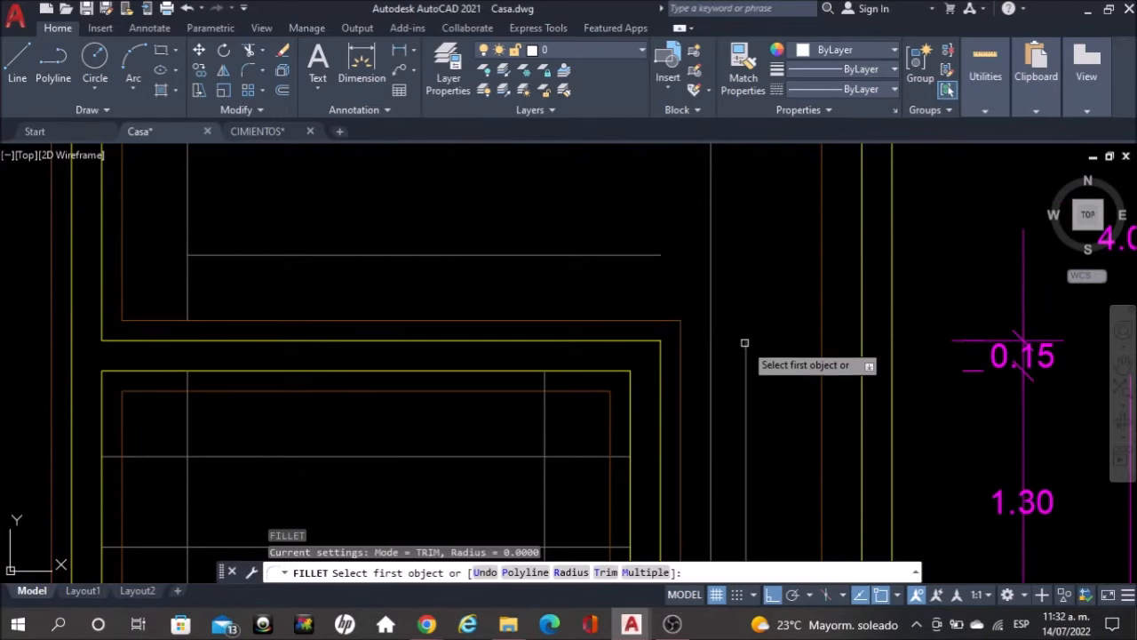
left_click(744, 346)
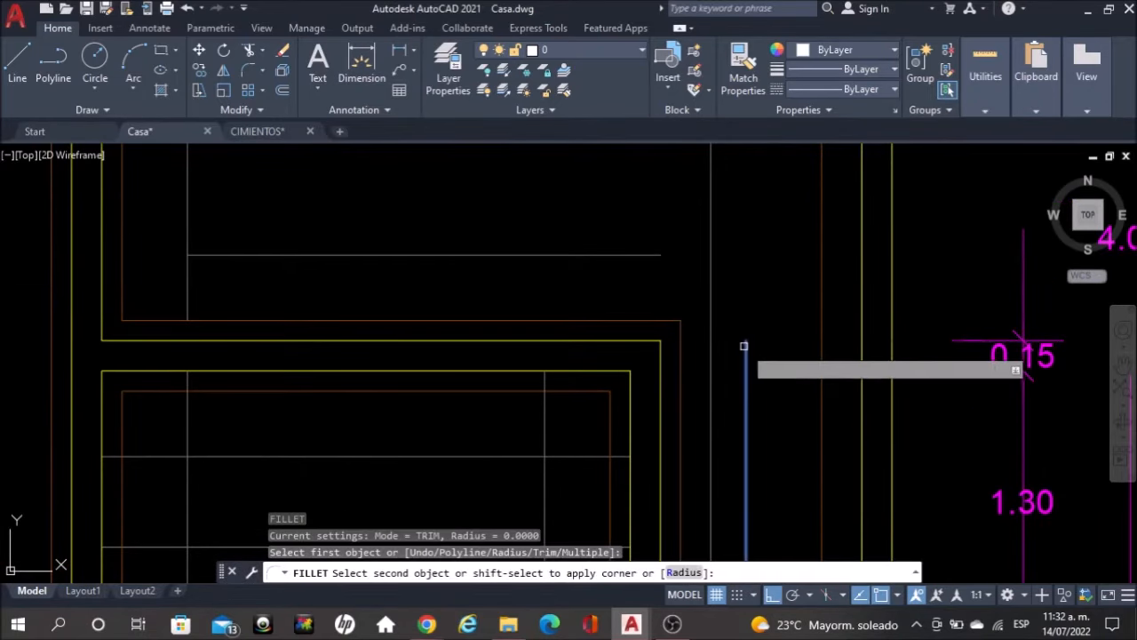
left_click(663, 255)
scroll(707, 267, "down", 3)
scroll(711, 291, "up", 2)
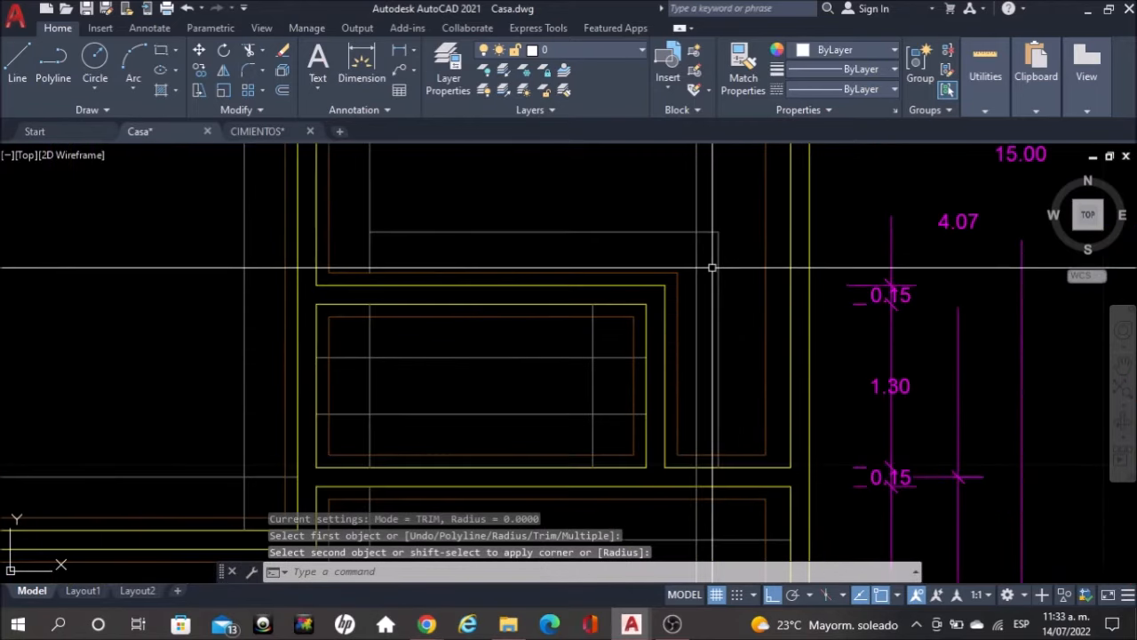
key("Escape")
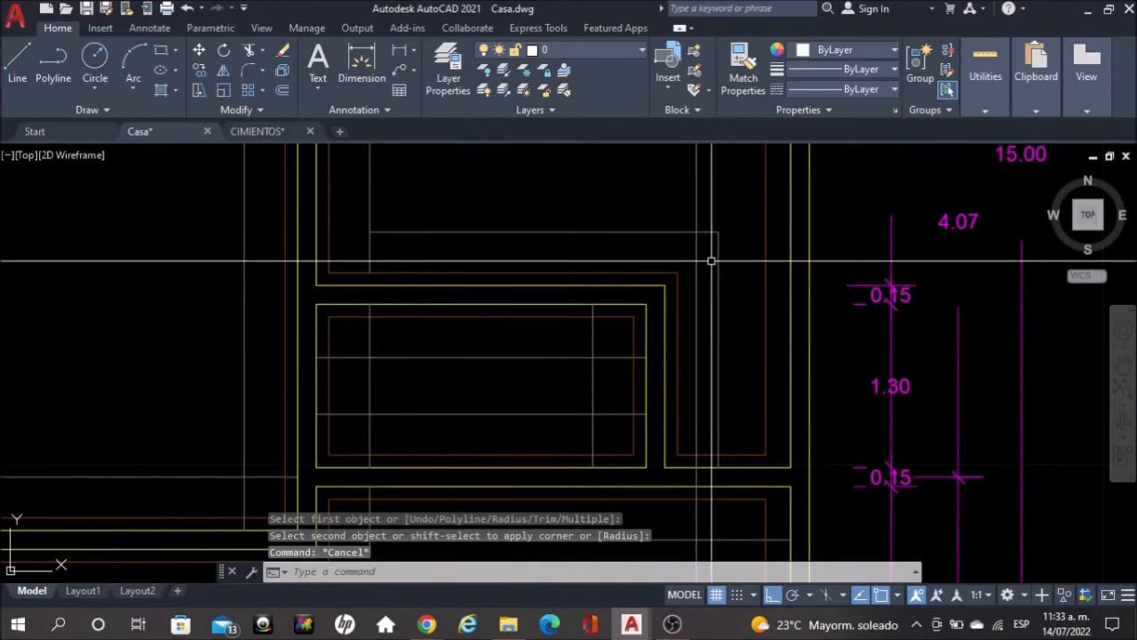
Trim the long grey vertical line where it crosses the corridor right of the small room and the wall below it
type("tr")
key("Return")
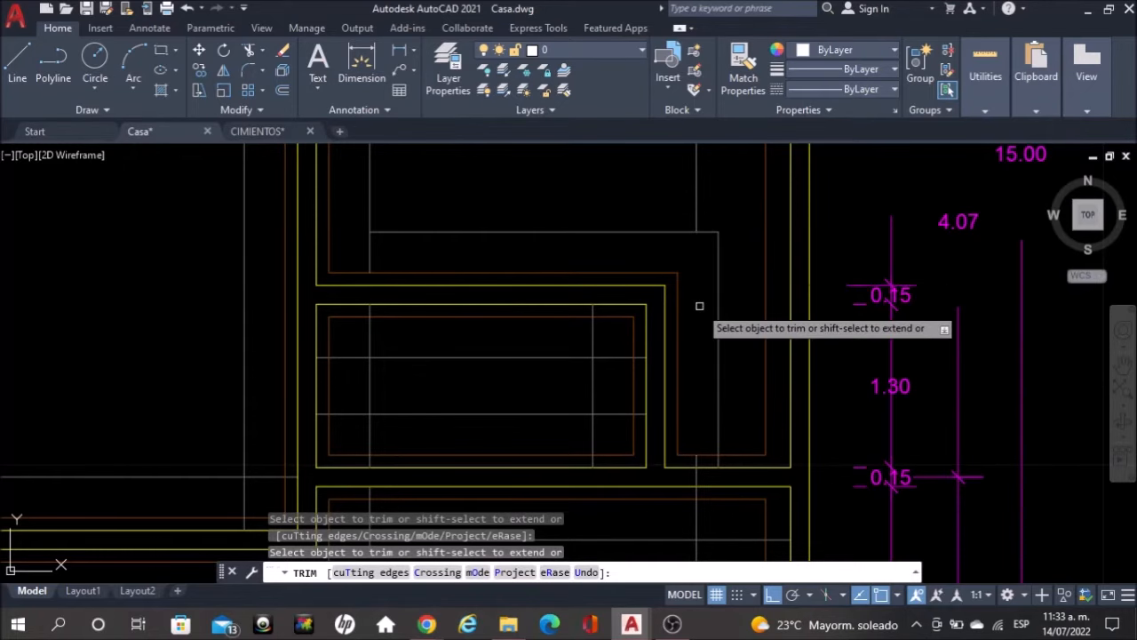
scroll(696, 307, "down", 4)
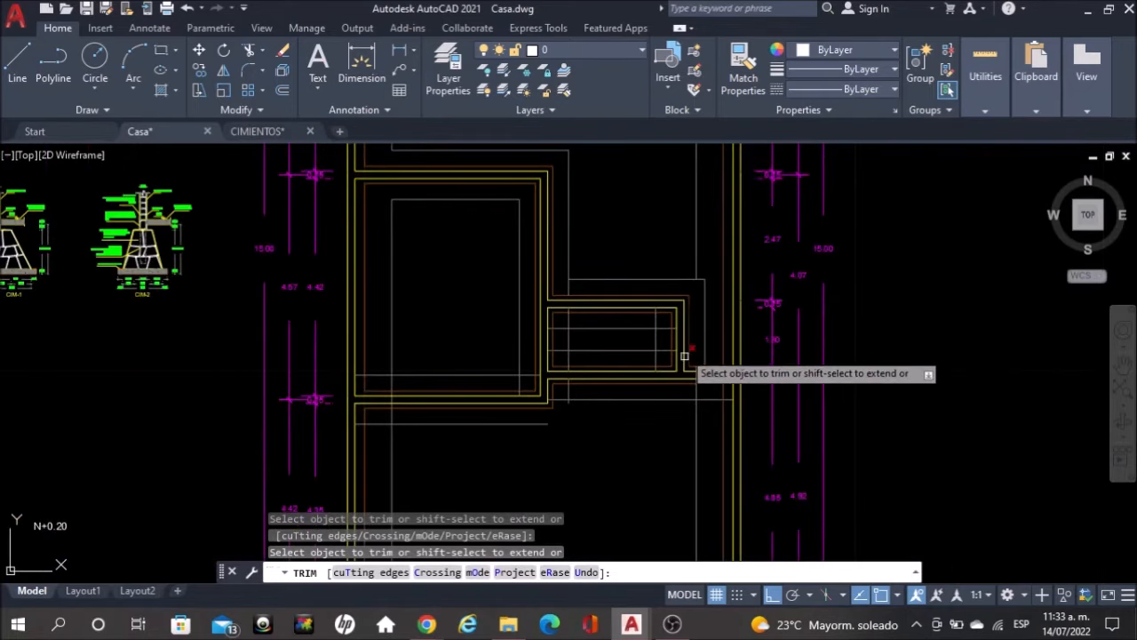
scroll(691, 338, "up", 2)
scroll(595, 352, "up", 3)
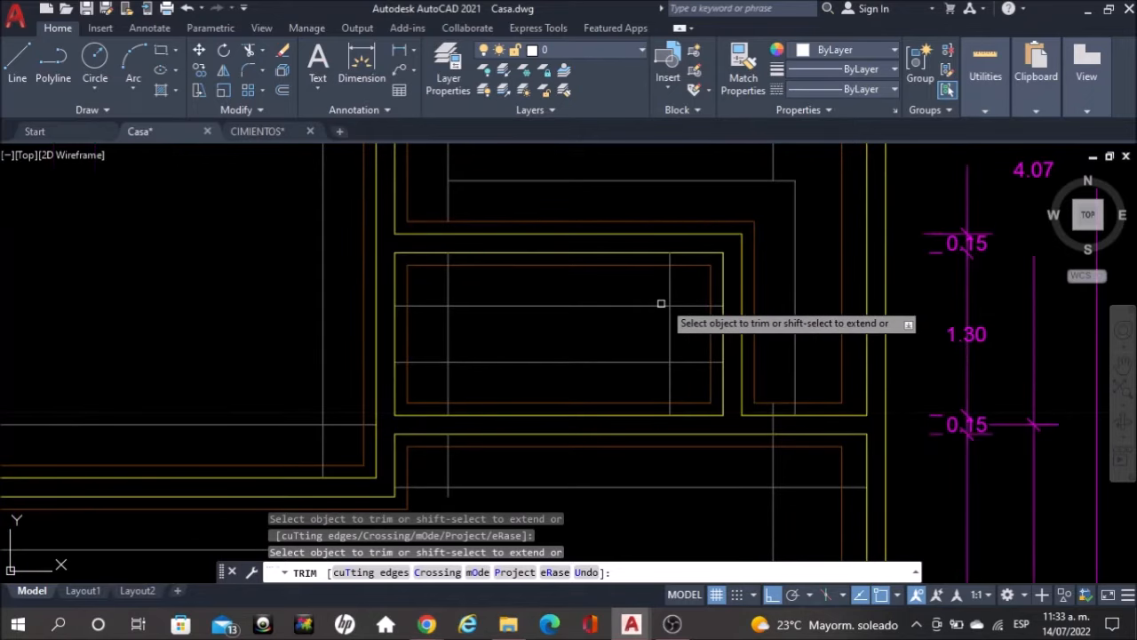
scroll(786, 404, "up", 2)
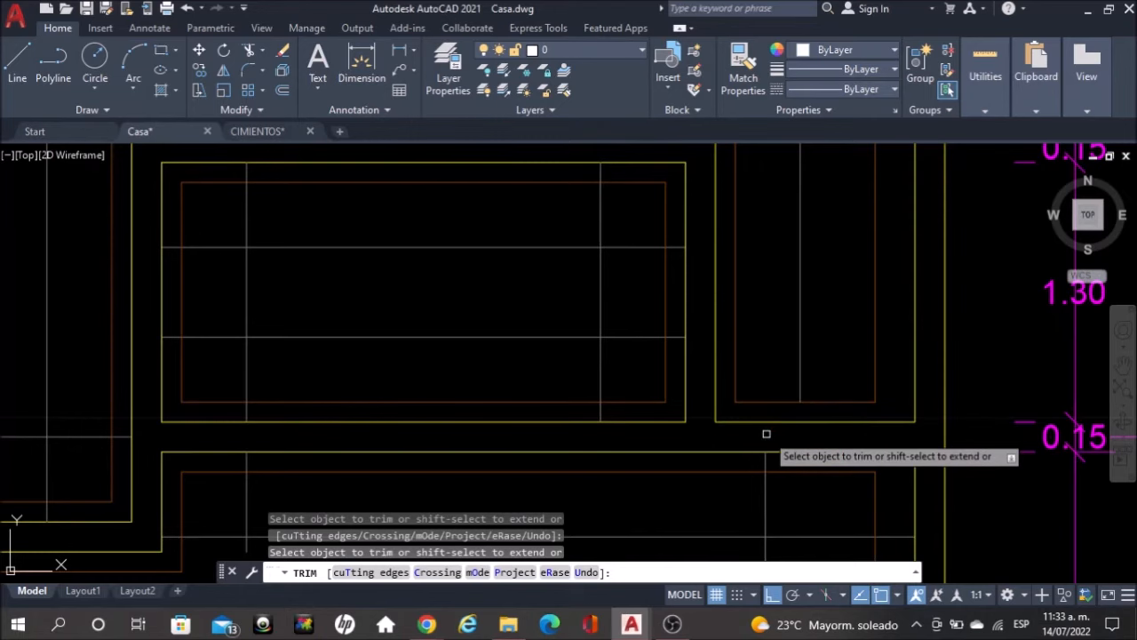
Trim the overshooting grey lines at the upper-right corner of the large room below the corridor
scroll(778, 471, "down", 3)
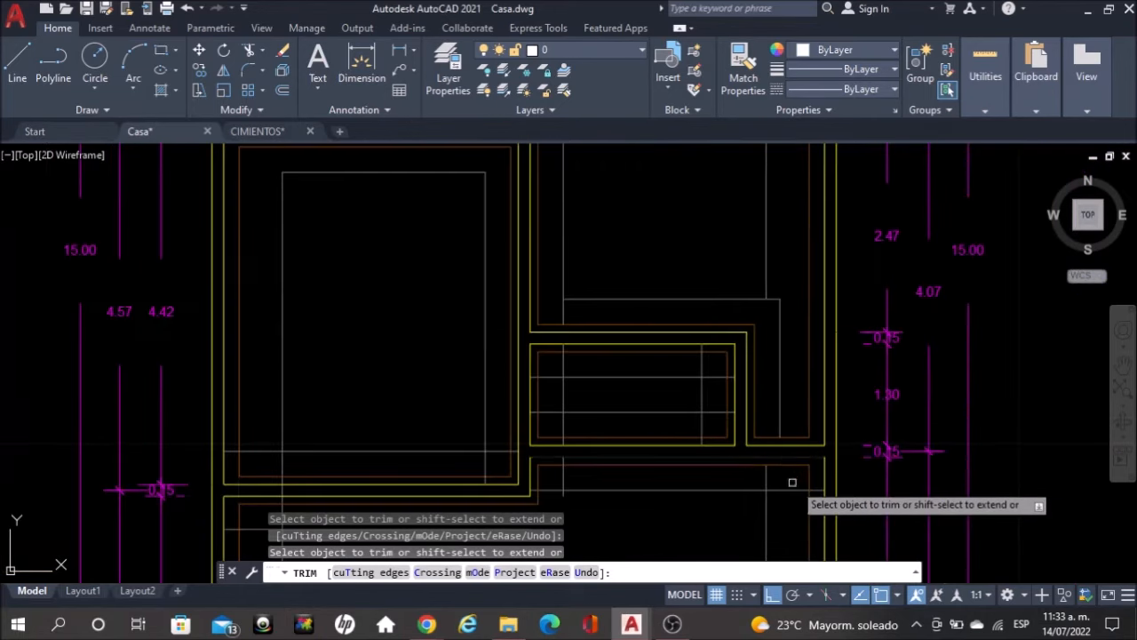
scroll(812, 490, "up", 3)
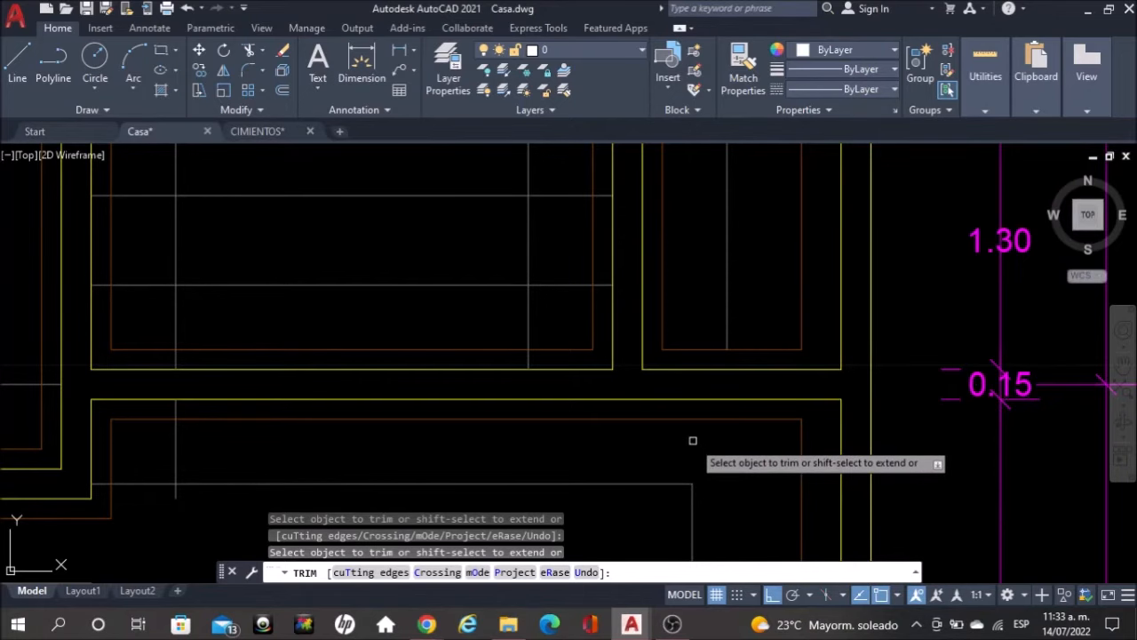
scroll(693, 439, "down", 3)
scroll(591, 392, "up", 3)
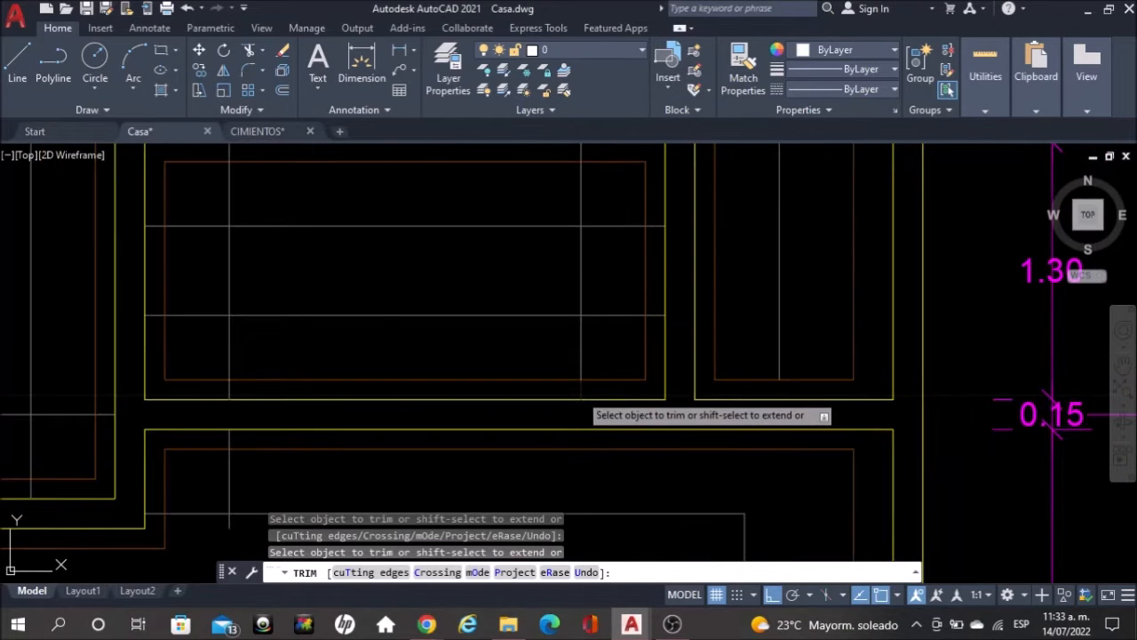
Trim the small room's grey lines at its lower-right corner and remove the horizontal ends beyond the right vertical line
left_click(579, 391)
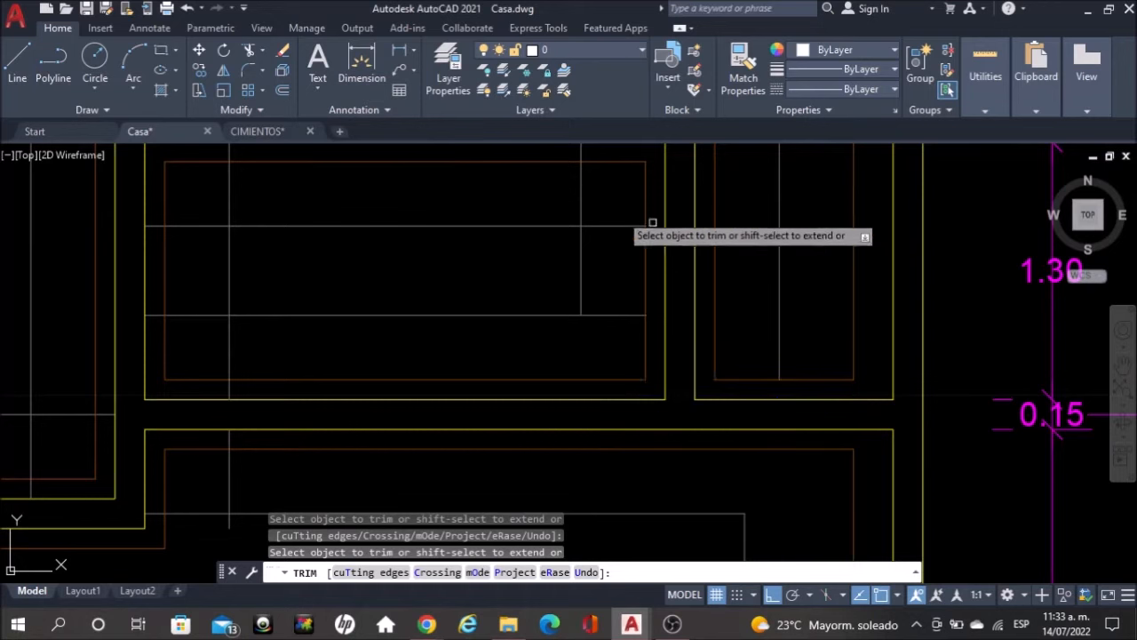
left_click(616, 213)
left_click(617, 360)
key("Return")
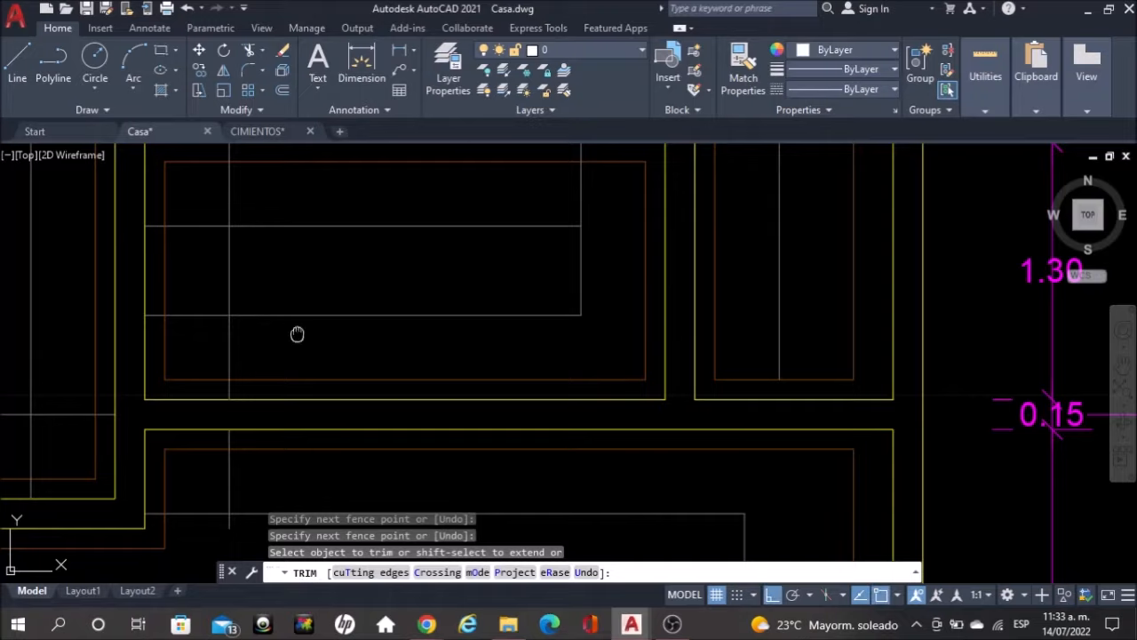
Trim the remaining grey line ends inside the small room so they form a closed rectangle
middle_click_drag(261, 314, 465, 398)
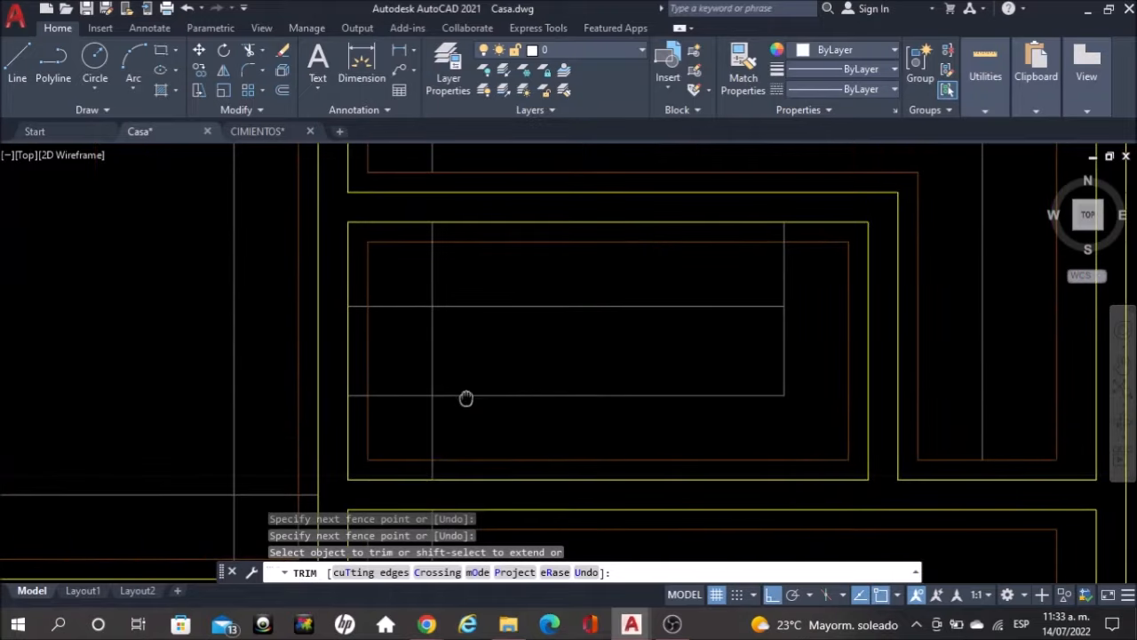
left_click(432, 471)
left_click(435, 425)
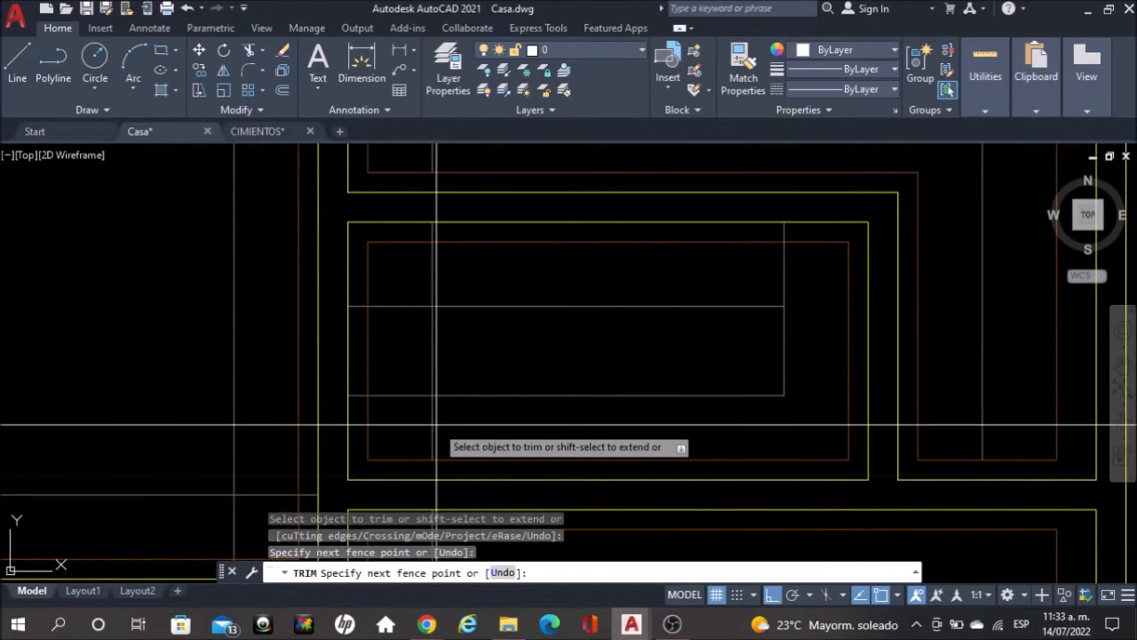
key("Return")
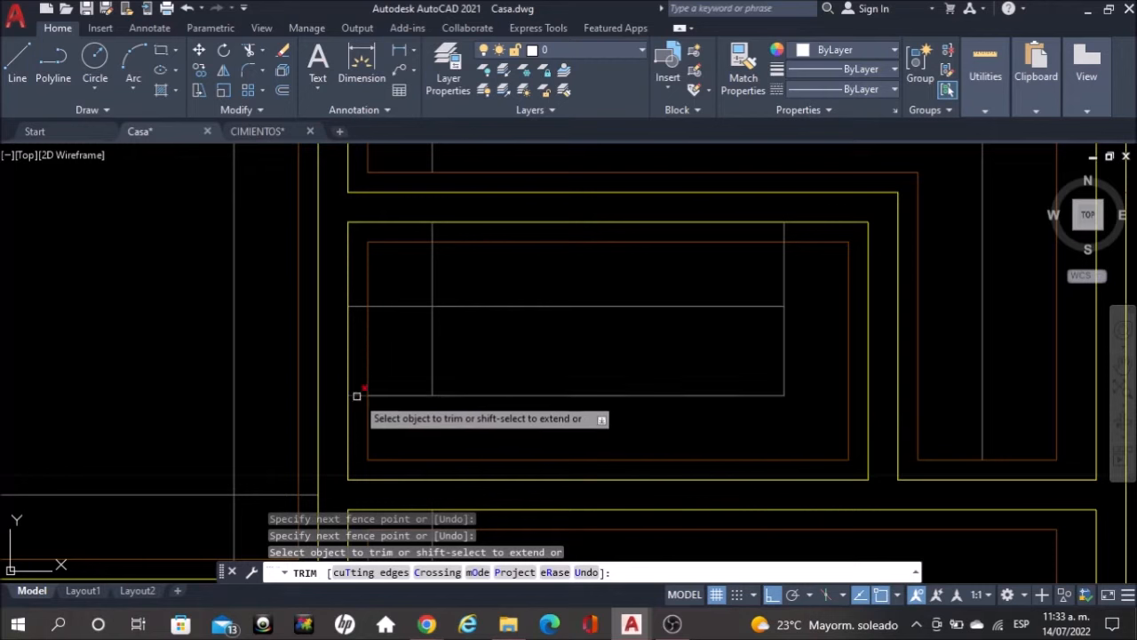
left_click(356, 396)
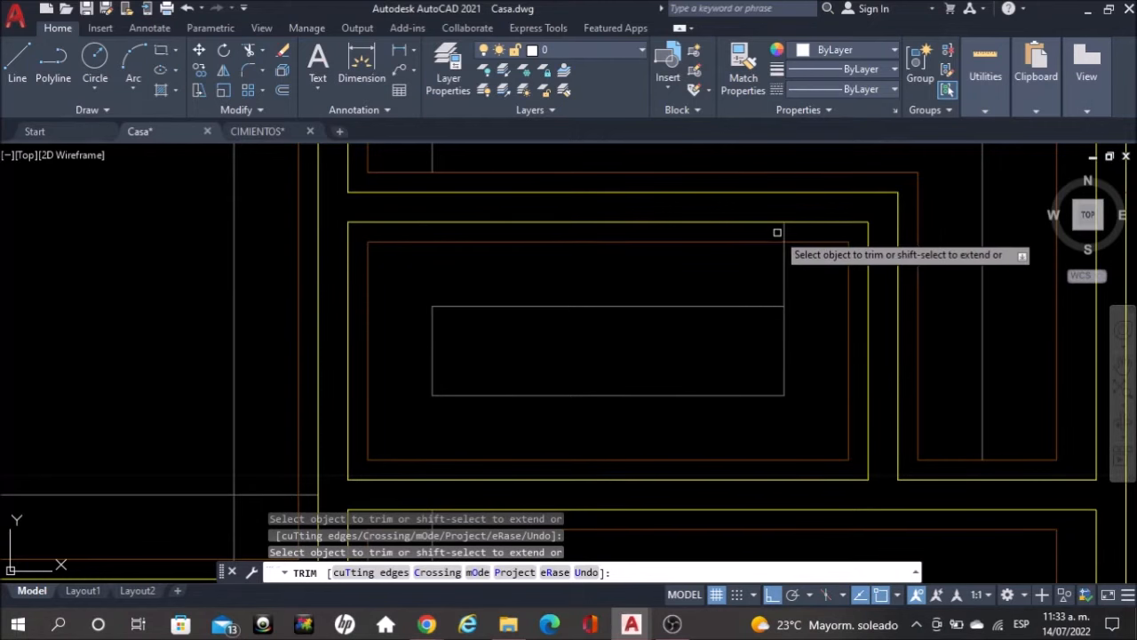
Trim the grey vertical stub below the lower-left corner of the outline above the small room
scroll(785, 264, "down", 3)
scroll(721, 211, "up", 2)
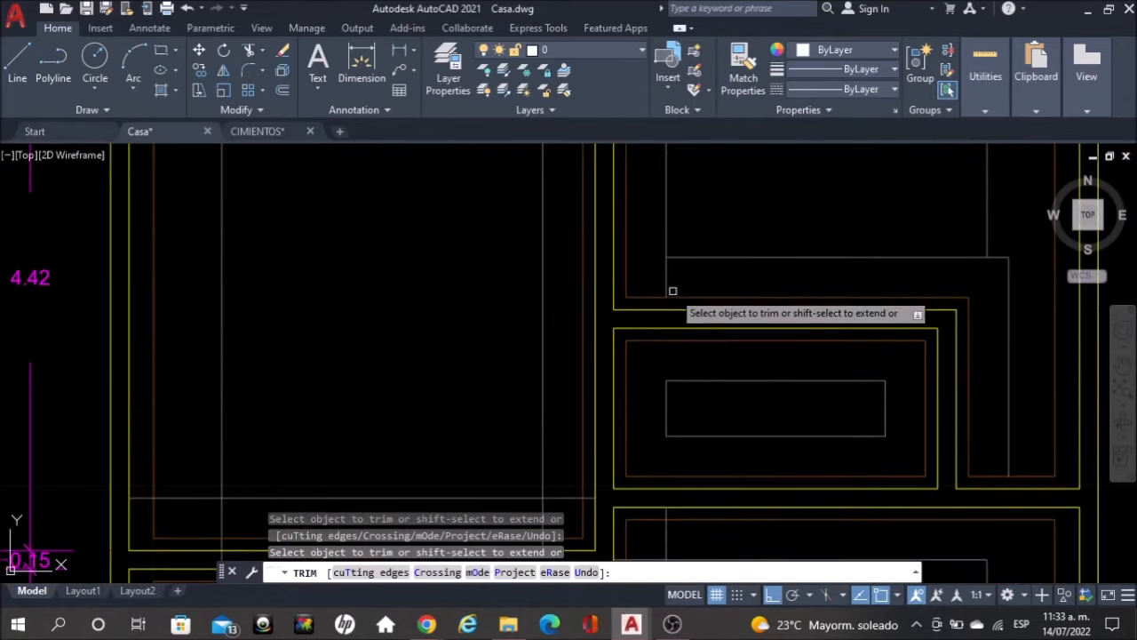
scroll(670, 286, "down", 4)
Trim the overshooting grey horizontal and vertical ends at the lower-right corner of the large left room
scroll(638, 363, "up", 1)
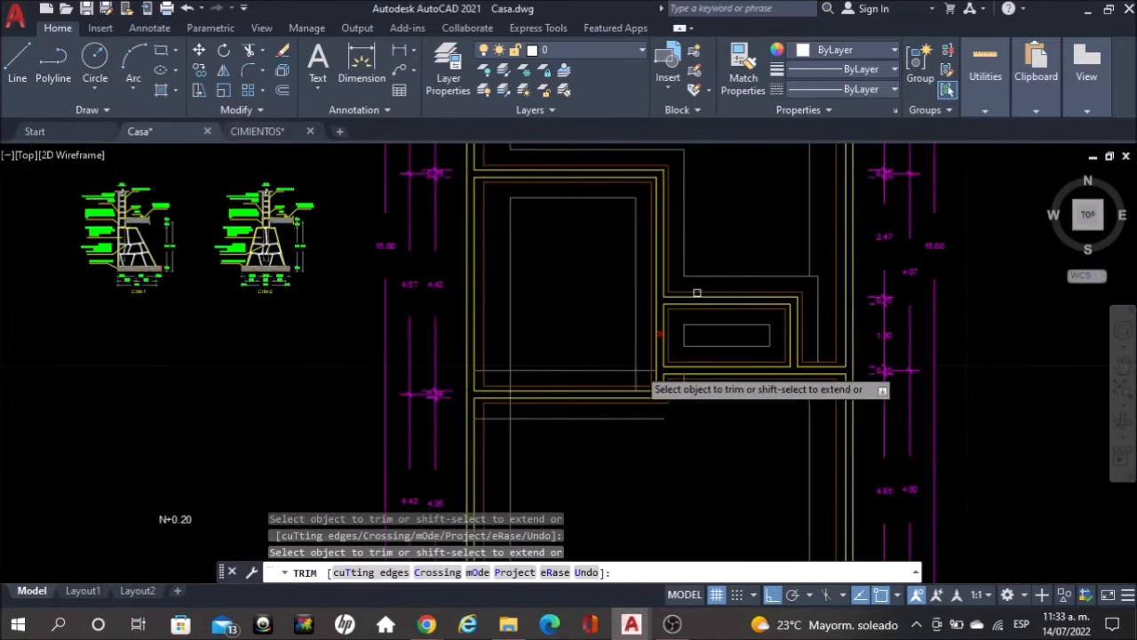
scroll(537, 440, "up", 2)
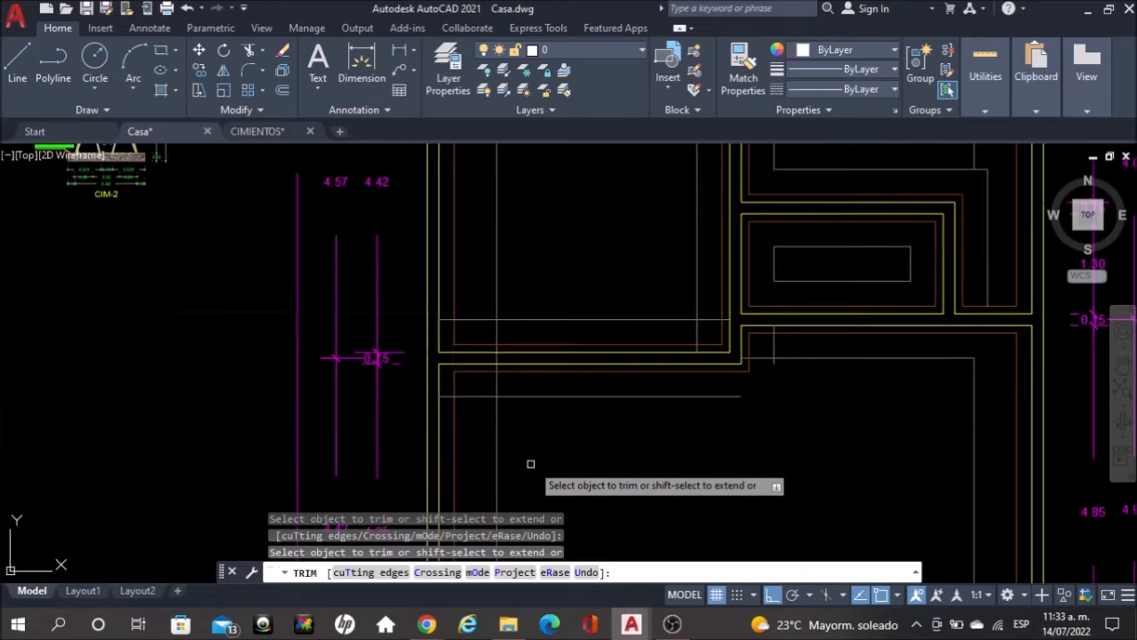
scroll(505, 425, "up", 2)
scroll(858, 261, "up", 2)
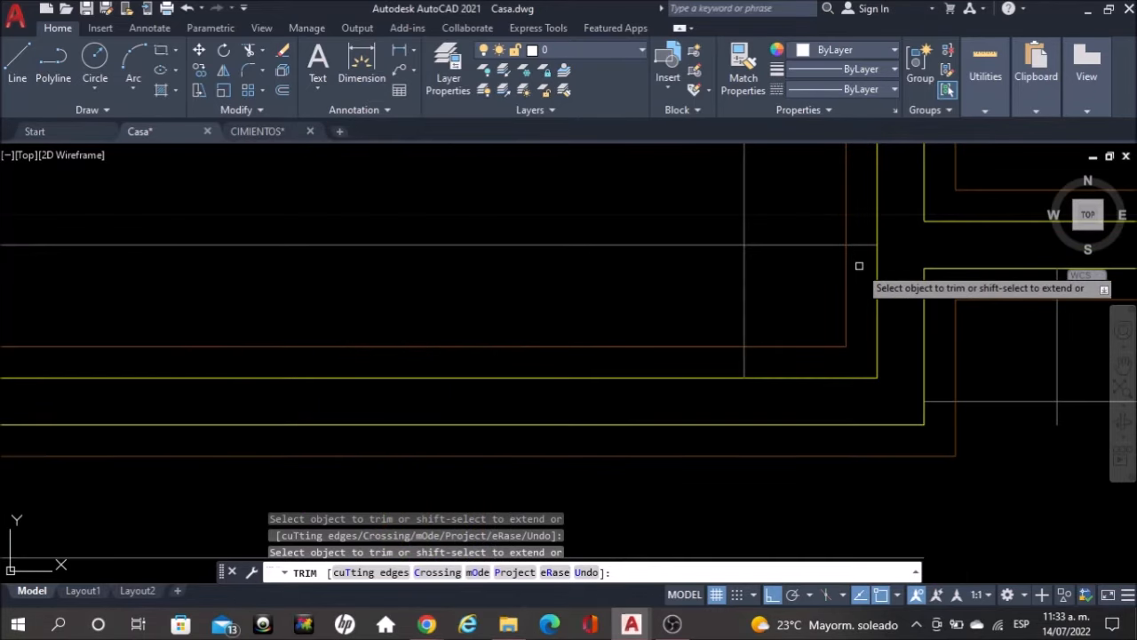
left_click(863, 249)
key("Return")
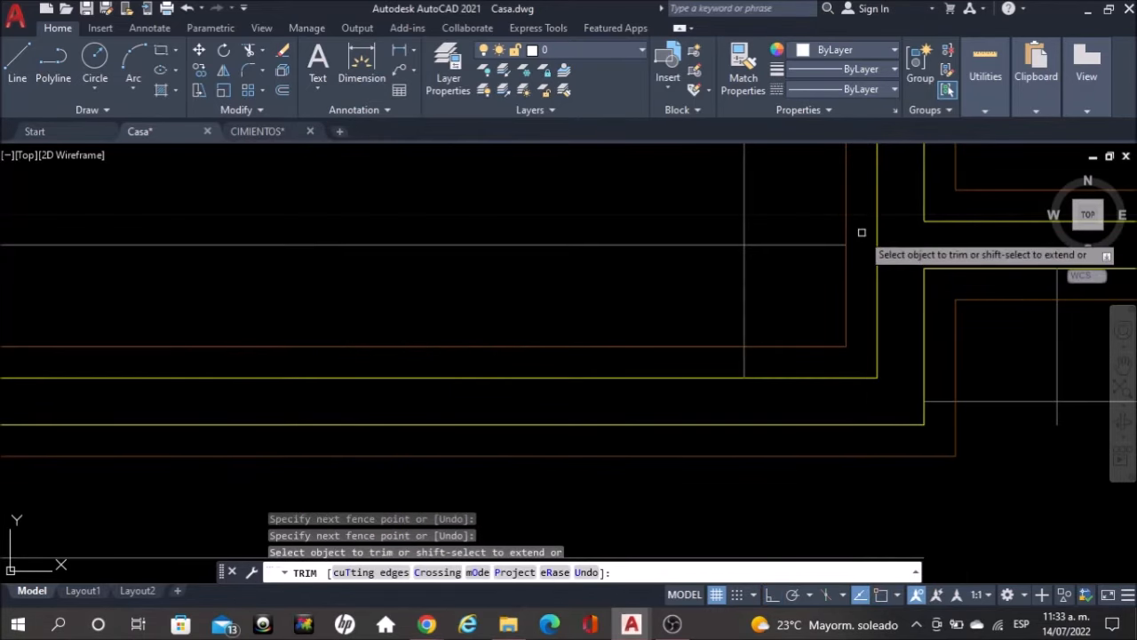
left_click(803, 276)
left_click(802, 204)
key("Return")
left_click(773, 299)
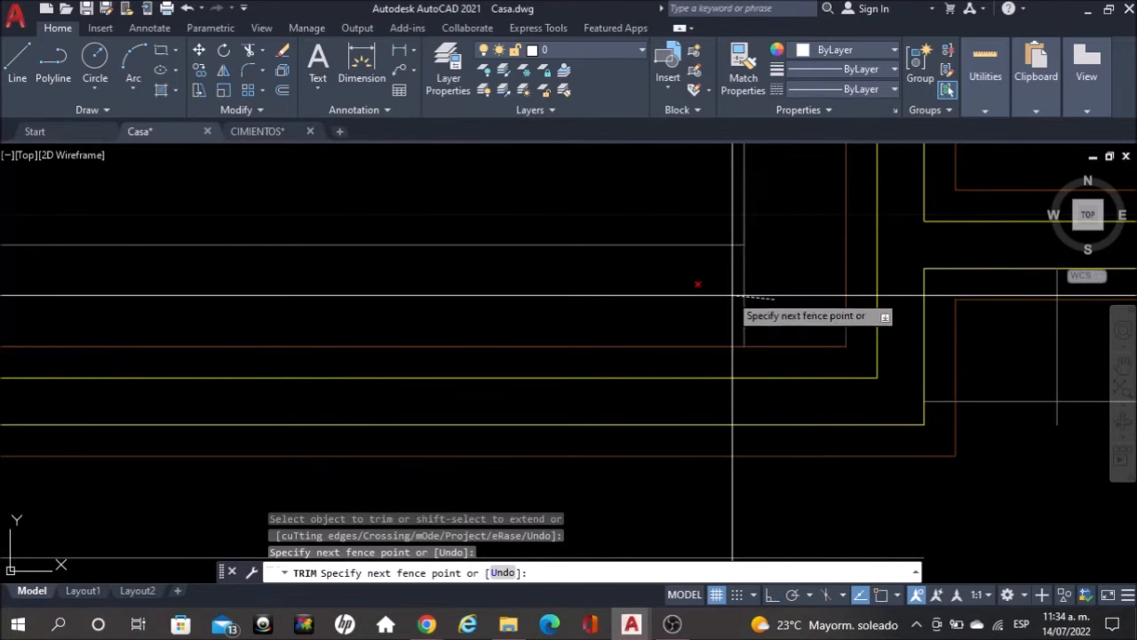
left_click(693, 296)
Trim the grey vertical line below the horizontal line at the left room's lower-left corner
scroll(690, 294, "down", 2)
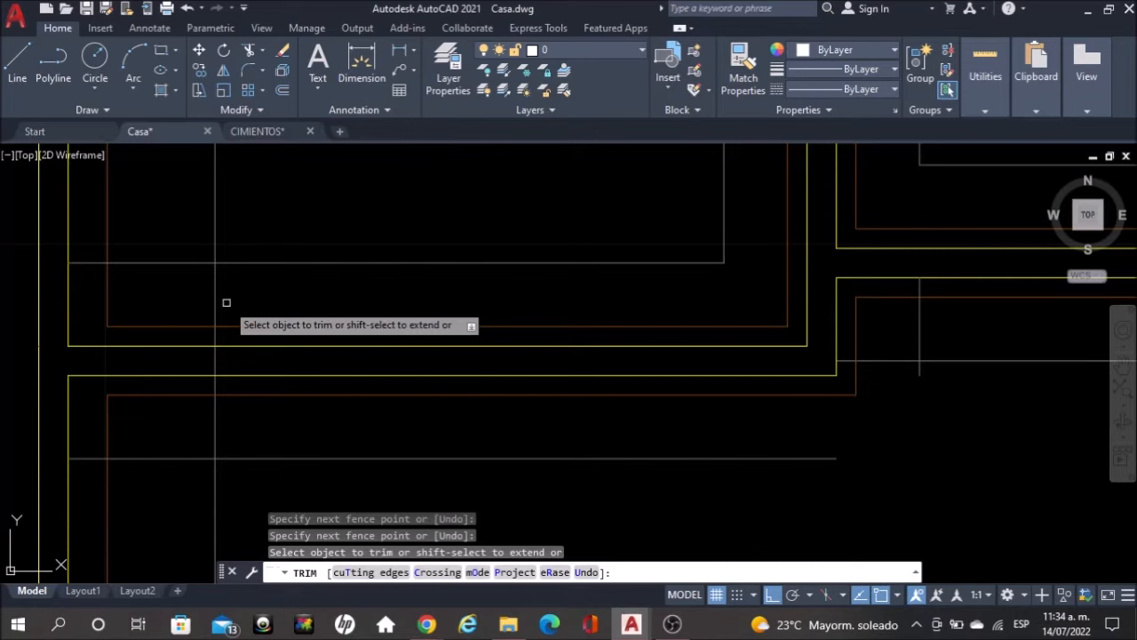
left_click(225, 302)
left_click(182, 292)
left_click(158, 252)
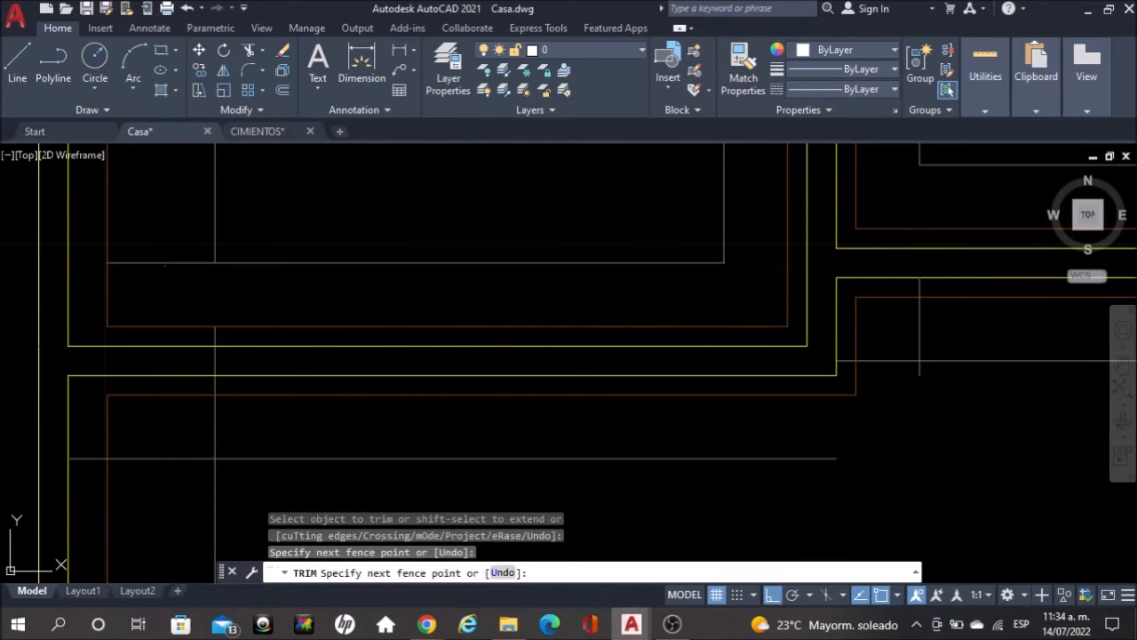
key("Escape")
left_click(157, 251)
left_click(157, 295)
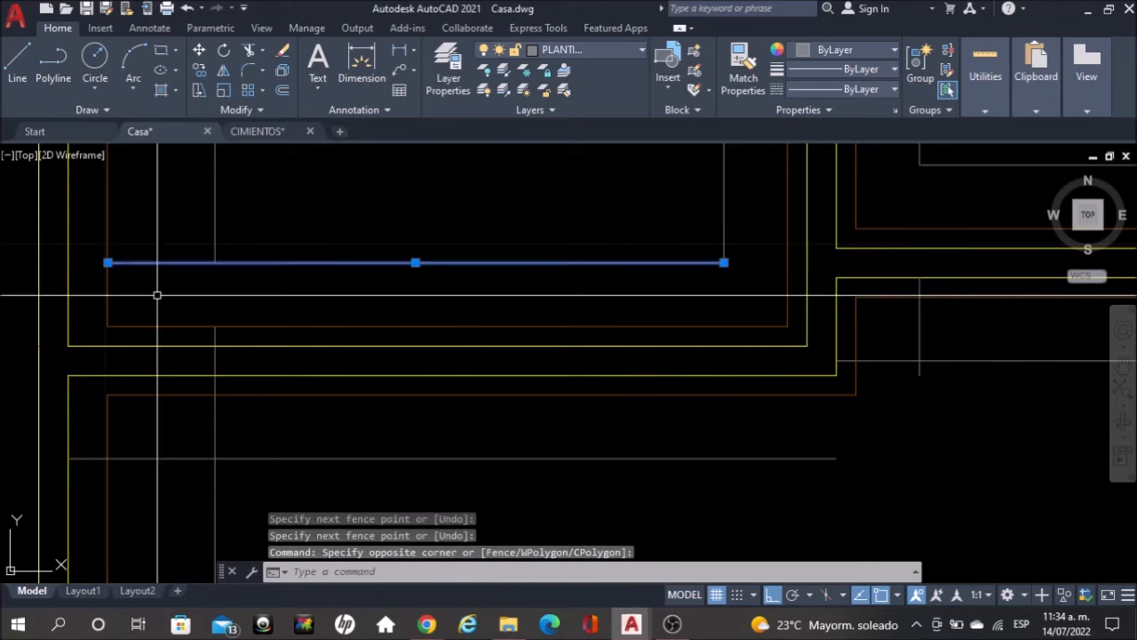
key("Escape")
Trim the left room's lower grey horizontal line back to the left vertical line to complete the lower-left corner
type("TR")
key("Return")
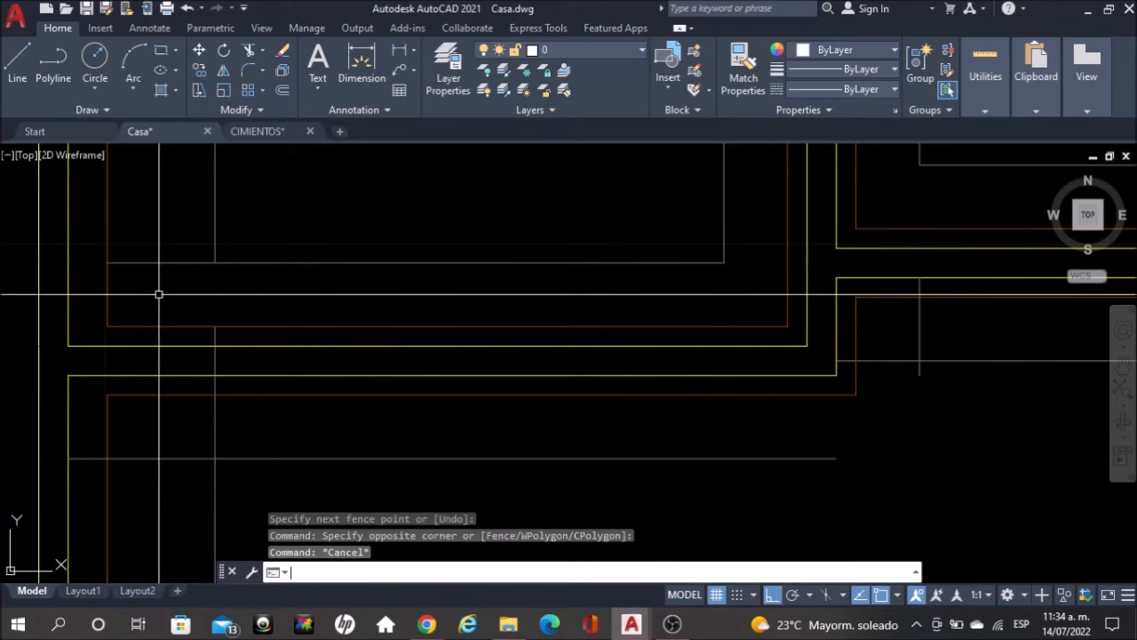
left_click(182, 289)
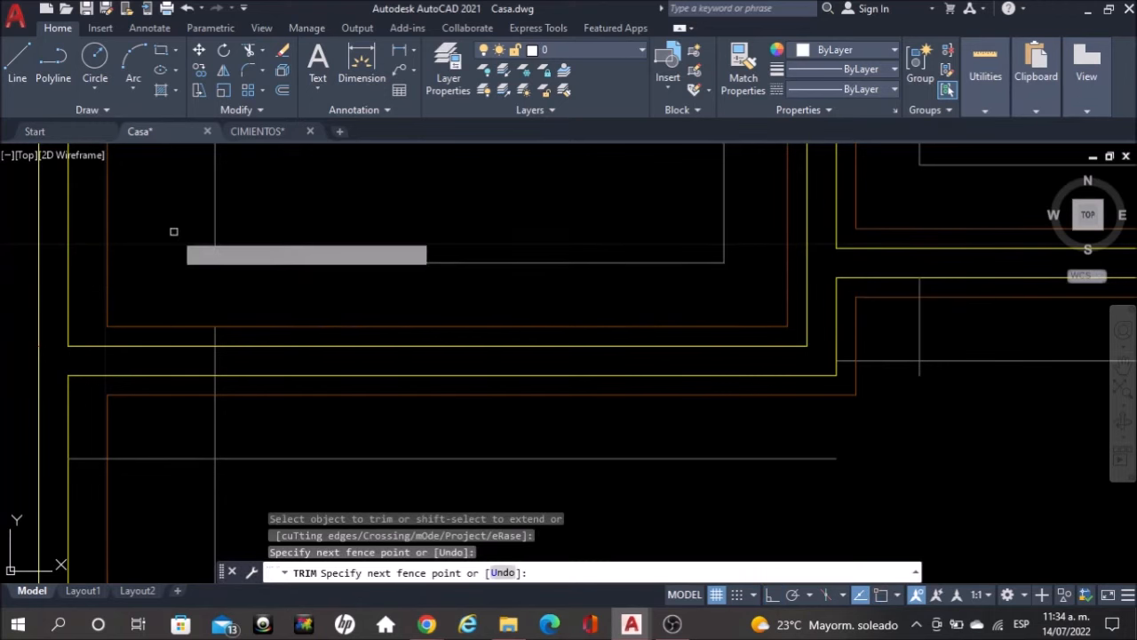
key("Return")
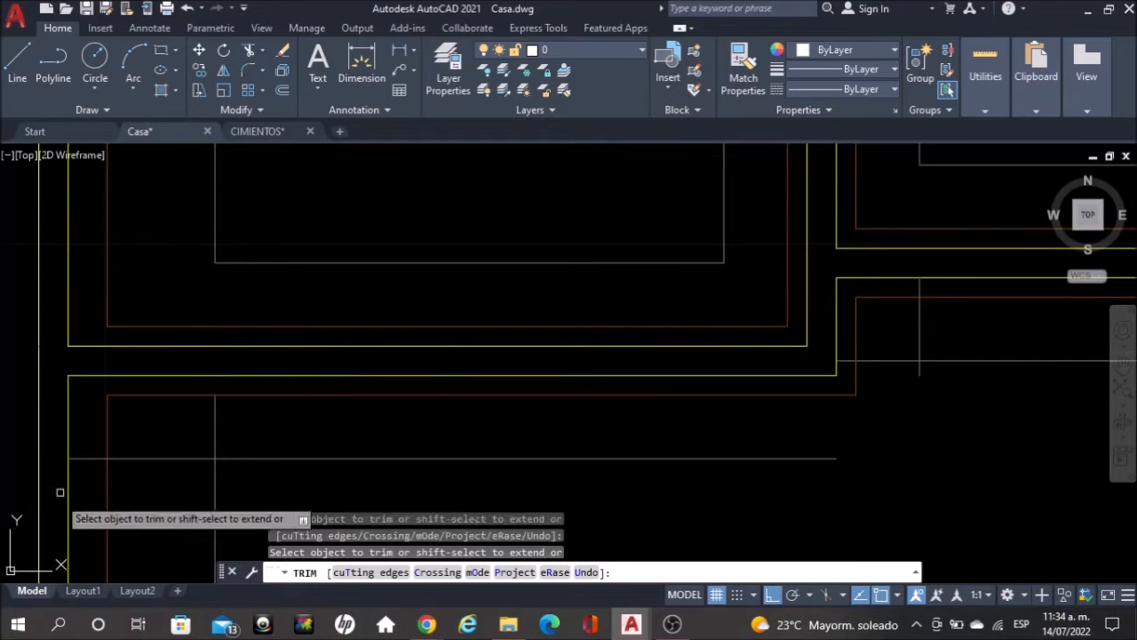
Trim the overshooting grey line ends at the upper-left corner of the large lower room's outline
left_click(94, 458)
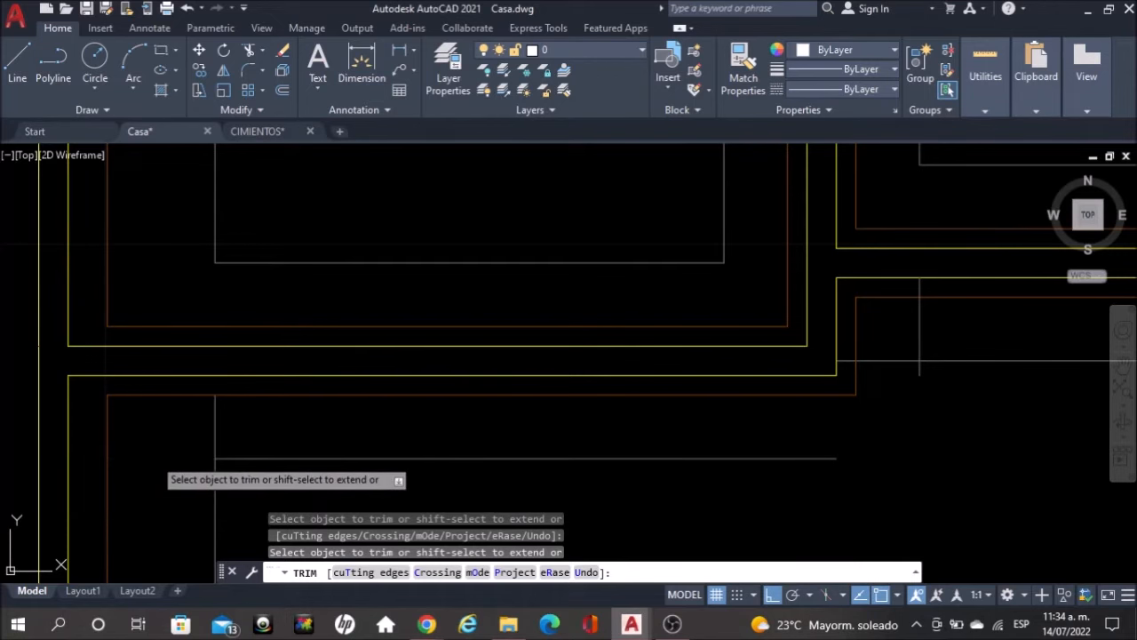
scroll(216, 426, "down", 3)
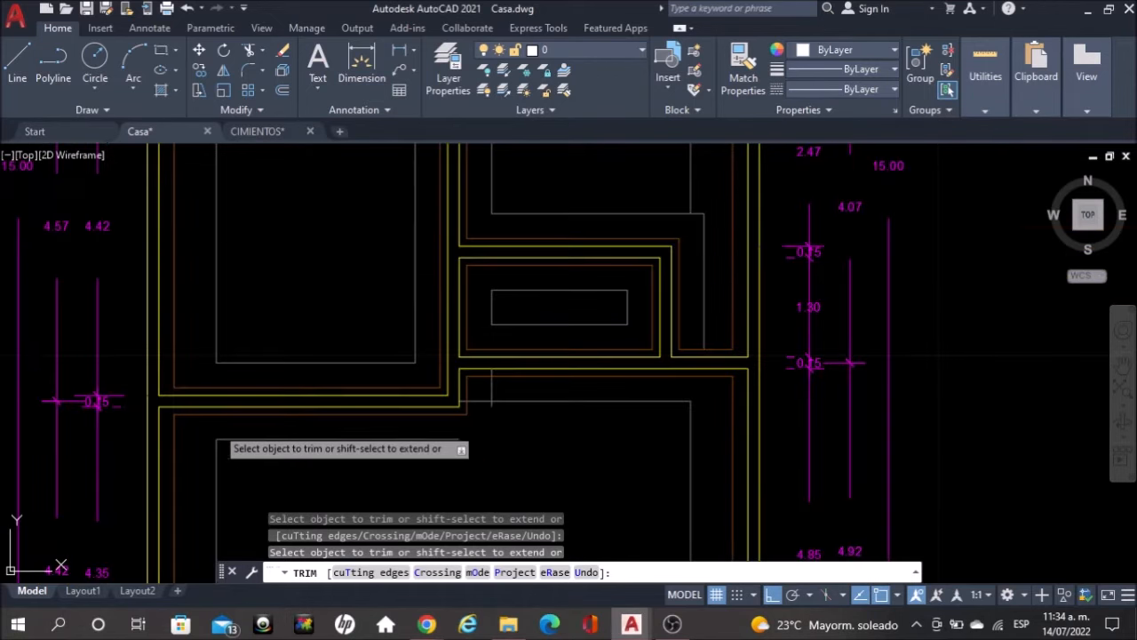
Fillet the short grey vertical line and the left horizontal line into a sharp corner at the step in the lower room's outline
scroll(482, 426, "up", 4)
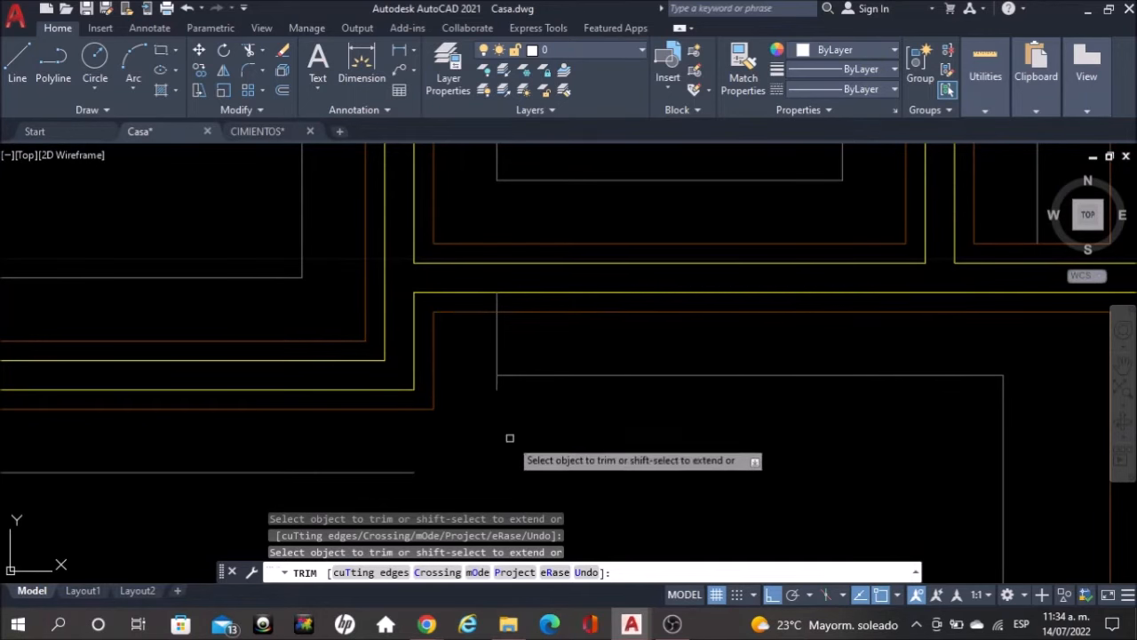
key("Escape")
type("f")
key("Return")
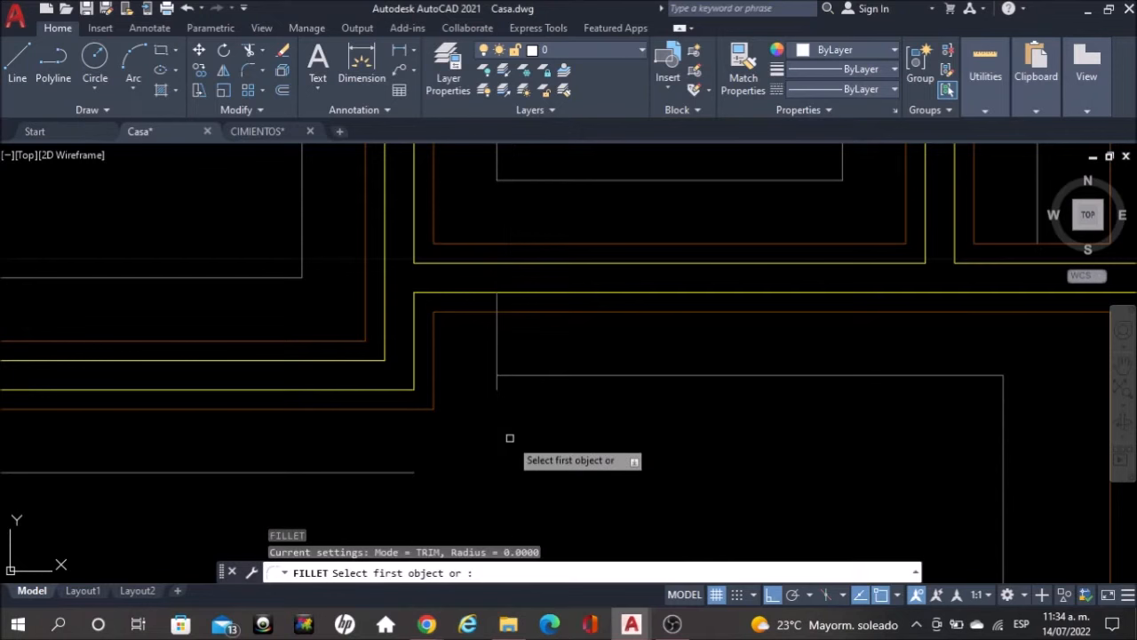
left_click(497, 350)
left_click(400, 470)
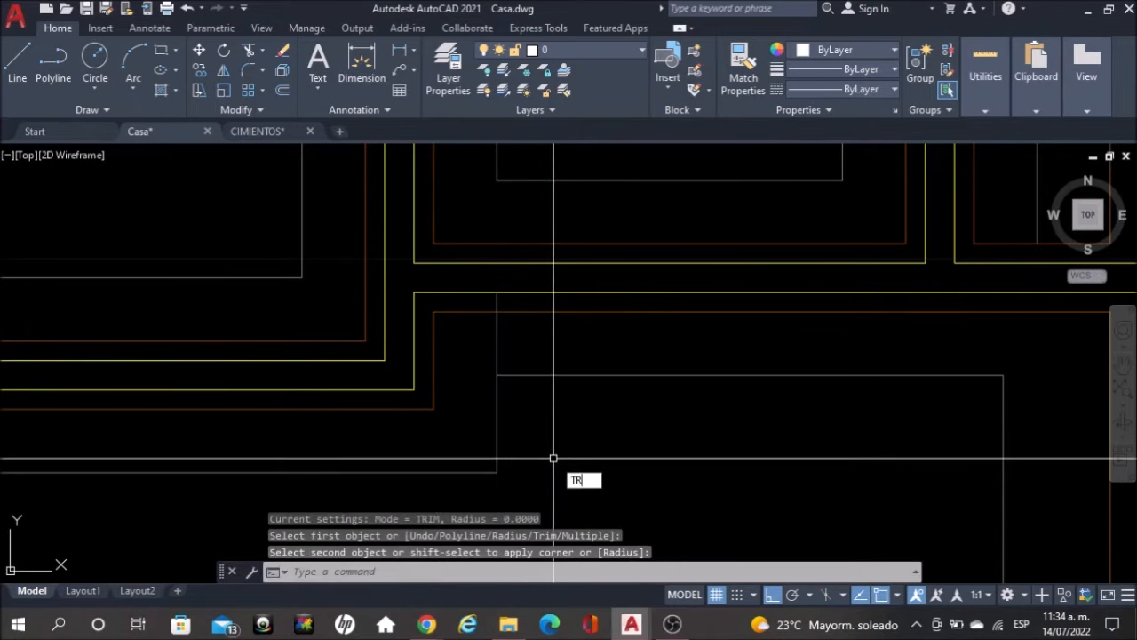
Trim the grey vertical stub projecting above the upper horizontal line at the step in the lower room's outline
type("tr")
key("Return")
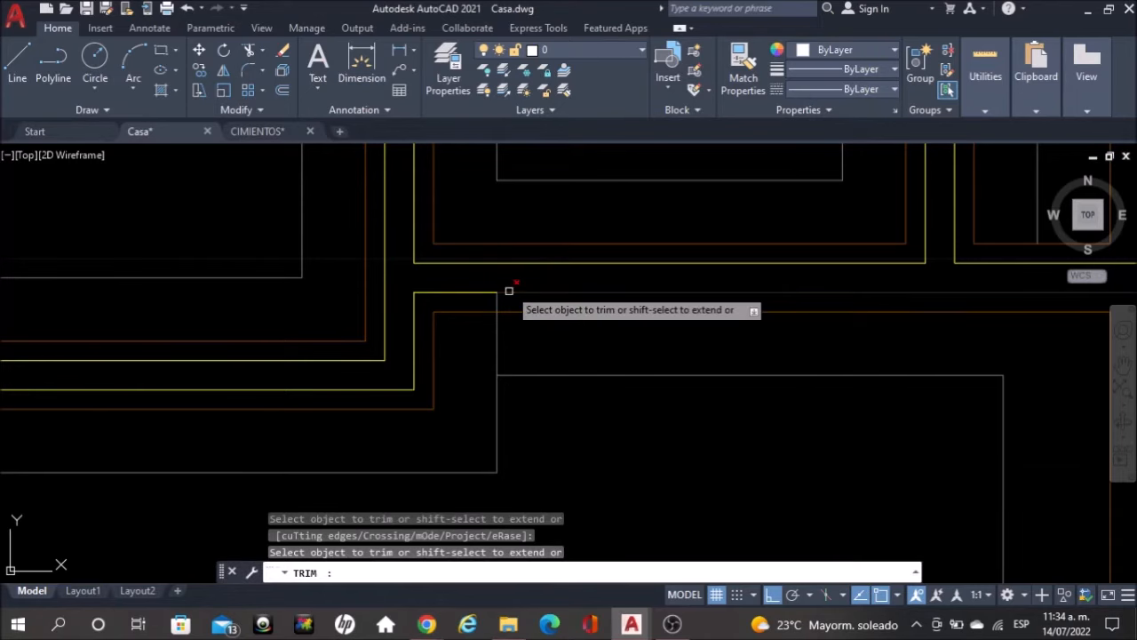
left_click(497, 302)
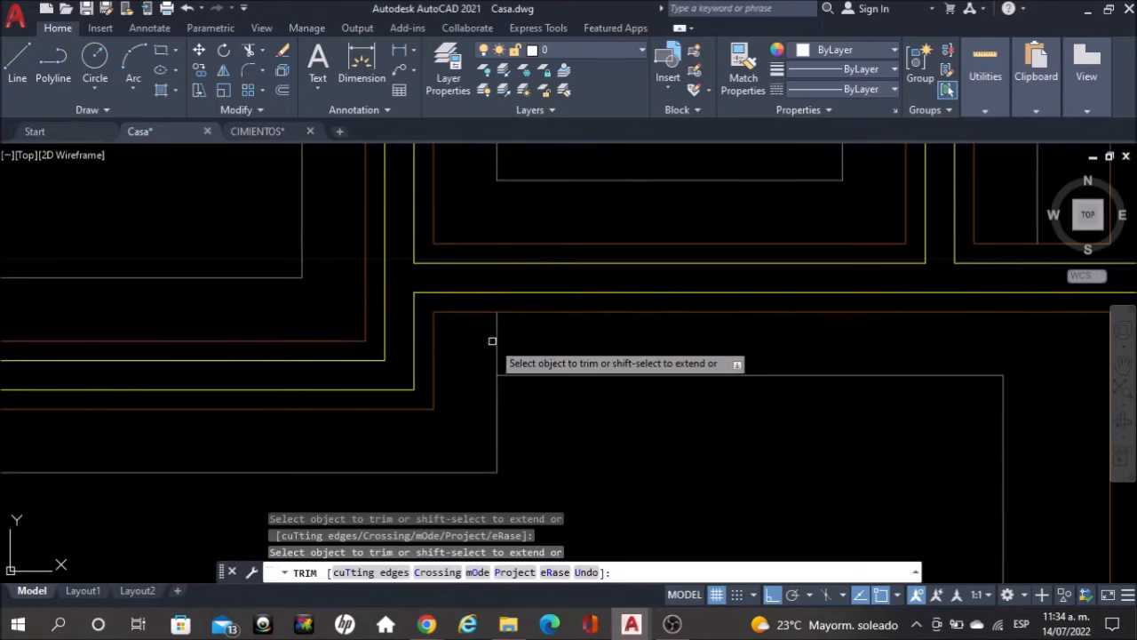
key("Escape")
Trim the lower ends of the lower room's two grey vertical lines back to the inner yellow line of the bottom wall
scroll(490, 338, "down", 6)
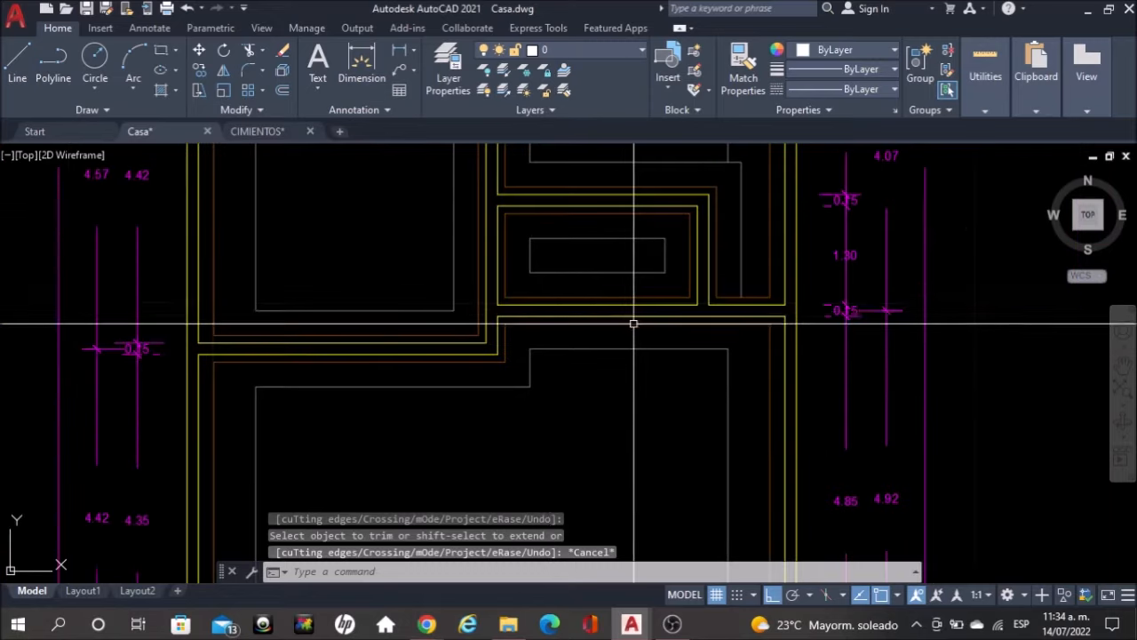
scroll(654, 419, "down", 1)
scroll(589, 447, "up", 1)
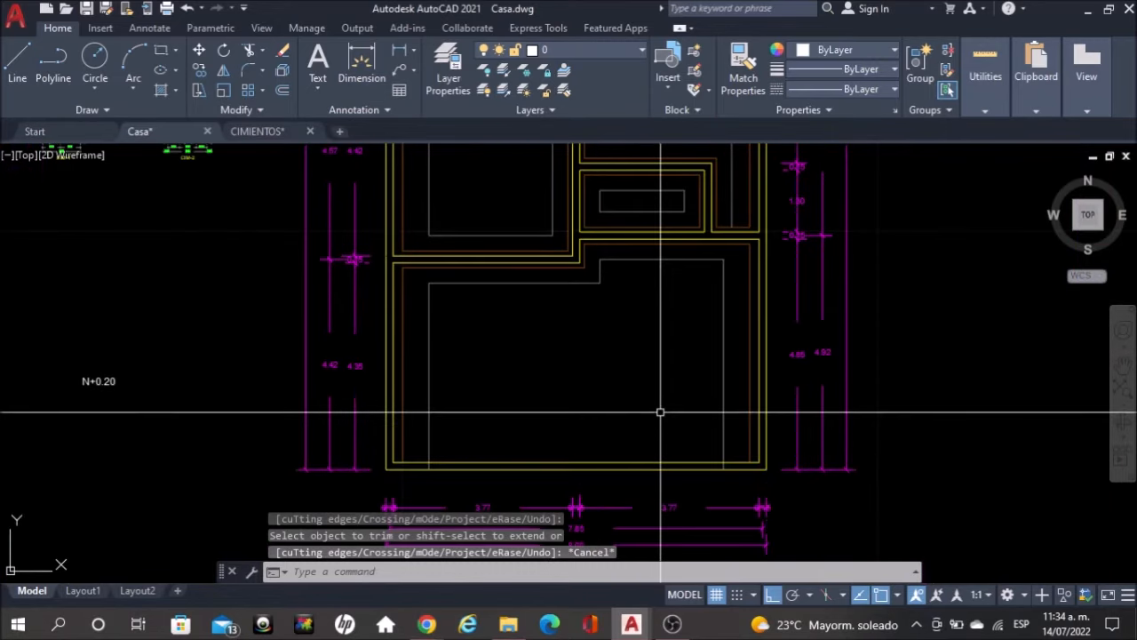
scroll(751, 489, "up", 4)
type("TR")
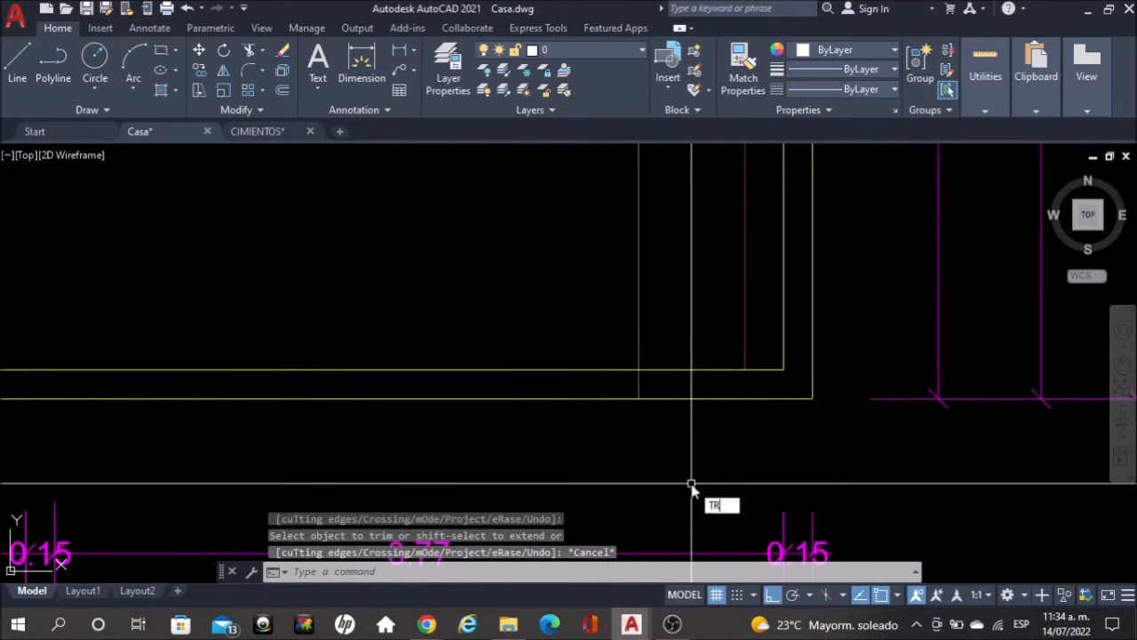
key("Return")
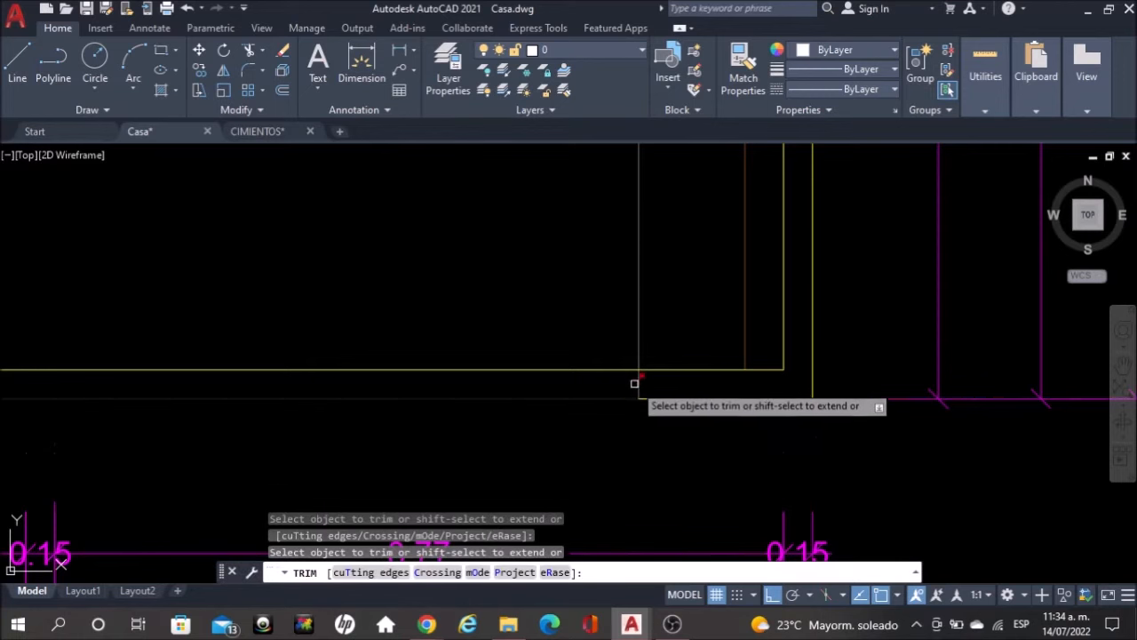
scroll(444, 386, "down", 2)
scroll(383, 383, "up", 3)
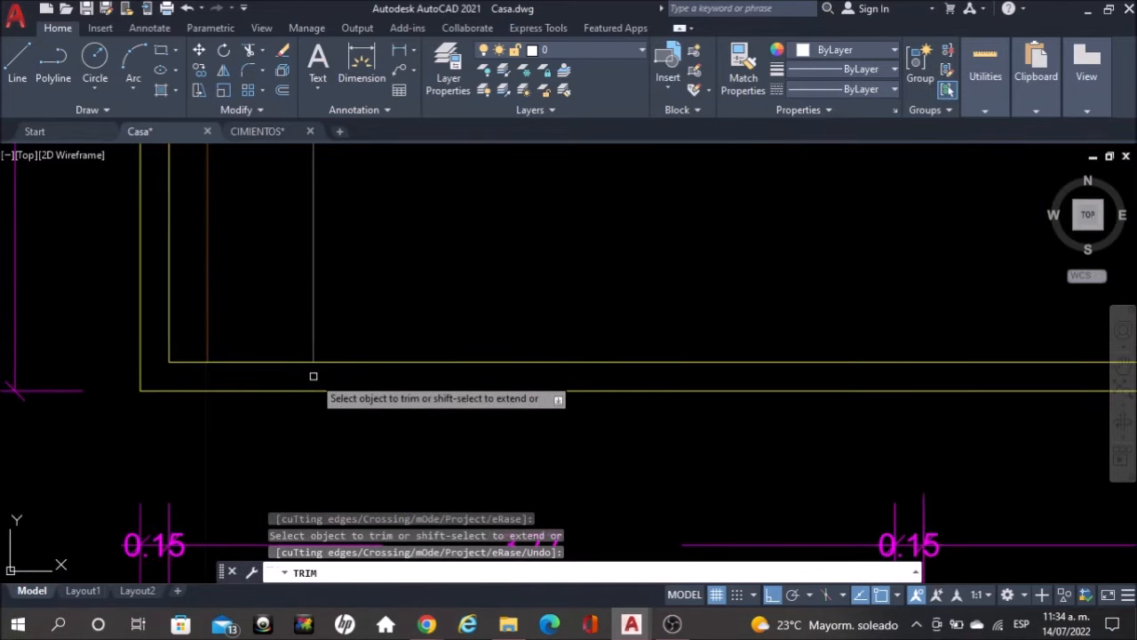
key("Escape")
Trim away the leftover grey horizontal stub and vertical line in the narrow passage to the right of the small room
scroll(614, 352, "down", 5)
scroll(662, 253, "up", 4)
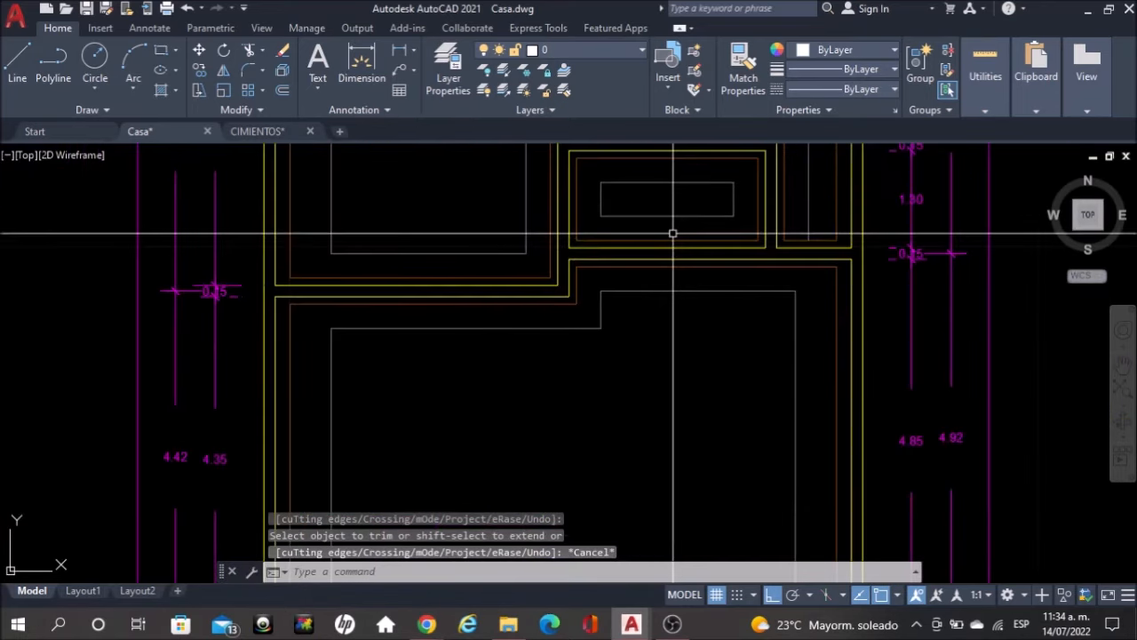
middle_click_drag(863, 264, 818, 400)
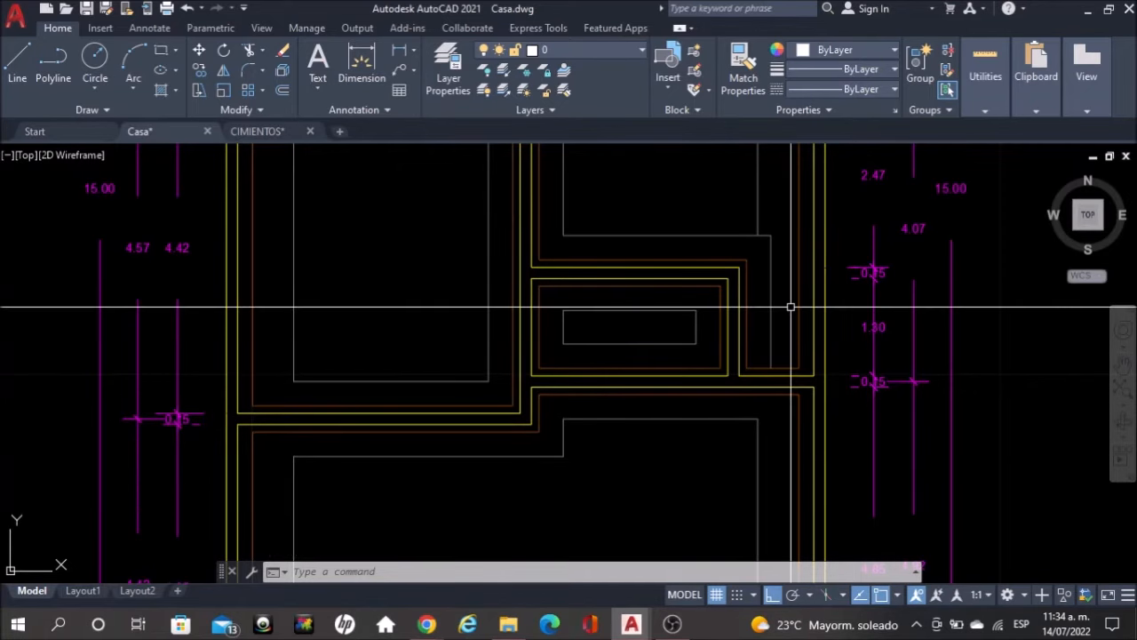
middle_click_drag(776, 256, 772, 267)
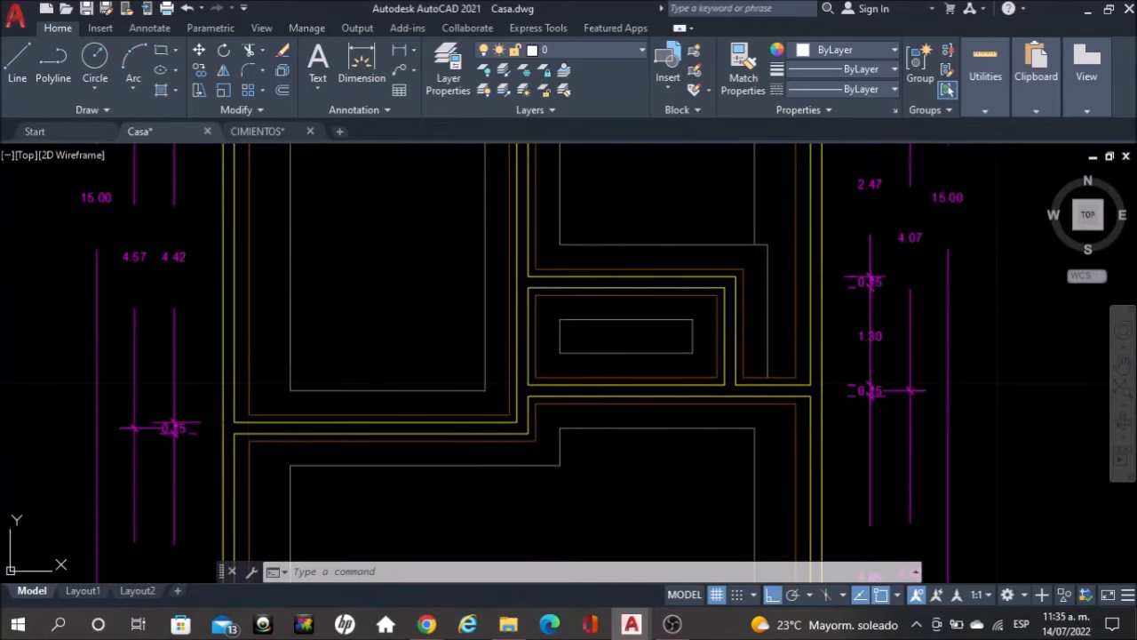
key("BackSpace")
key("BackSpace")
type("tr")
key("Return")
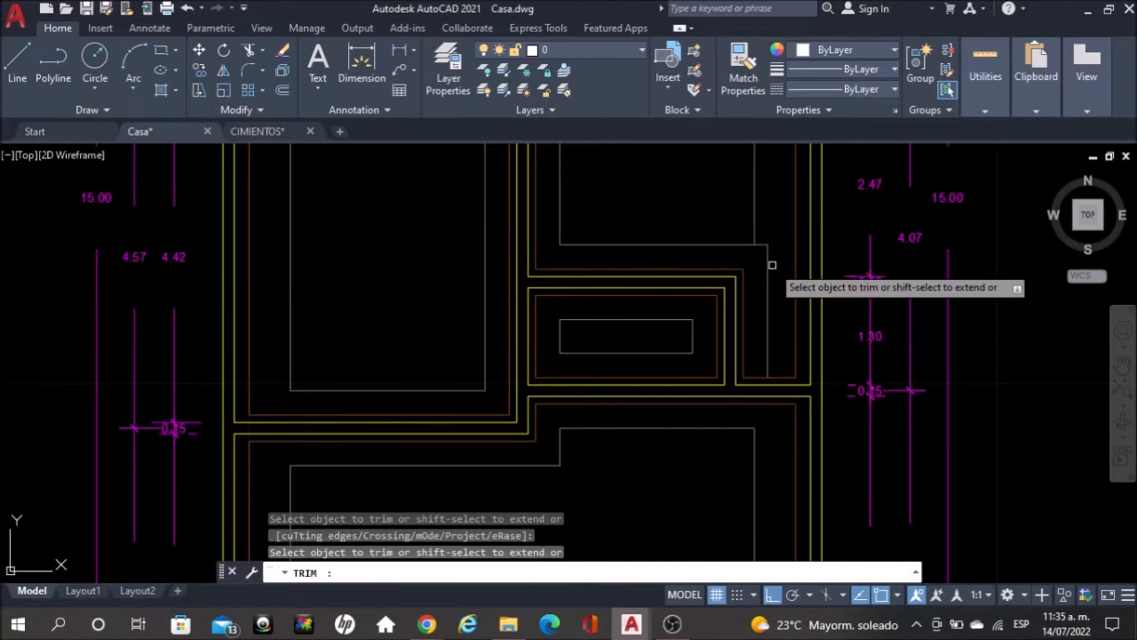
left_click(766, 241)
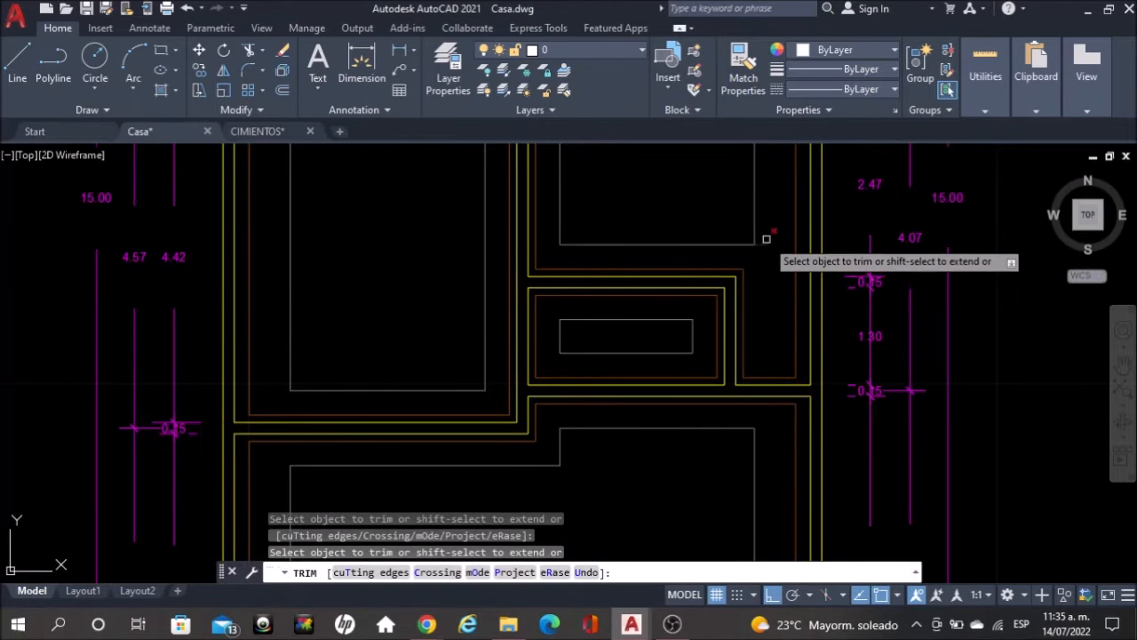
key("Escape")
Review the cleaned-up foundation plan and examine the K column section above the CIM-1 and CIM-2 details
scroll(771, 340, "down", 2)
mouse_move(756, 341)
middle_mouse_down()
mouse_move(582, 260)
mouse_move(589, 491)
middle_mouse_up()
scroll(602, 300, "down", 2)
mouse_move(634, 395)
middle_mouse_down()
mouse_move(617, 250)
mouse_move(606, 363)
middle_mouse_up()
mouse_move(574, 234)
middle_mouse_down()
mouse_move(578, 323)
mouse_move(583, 174)
middle_mouse_up()
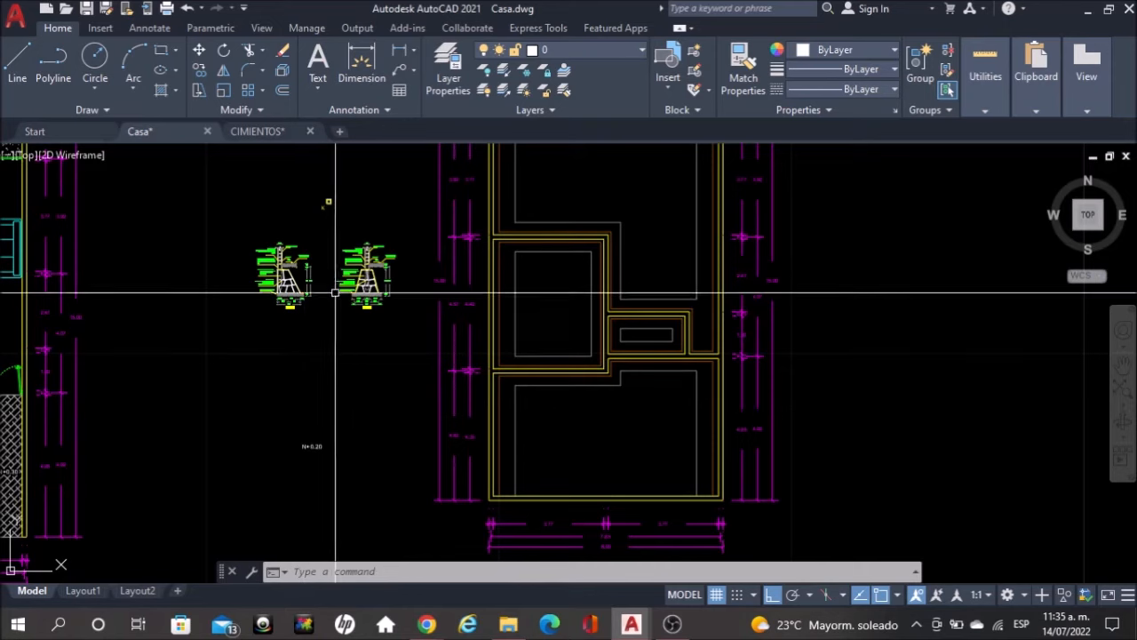
scroll(341, 211, "up", 5)
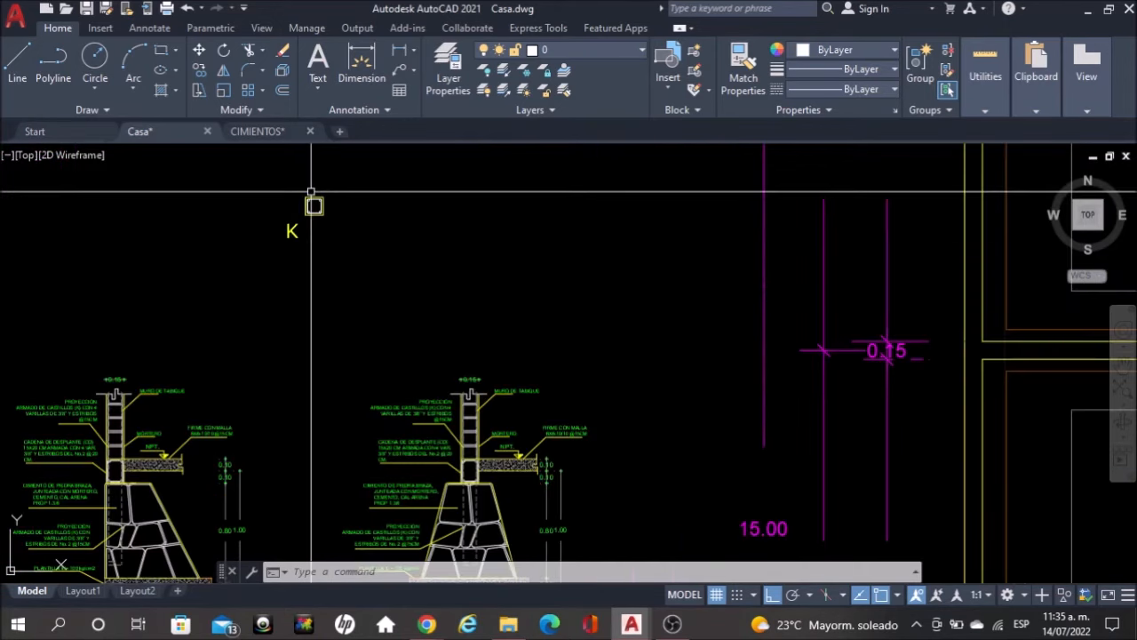
scroll(462, 315, "down", 2)
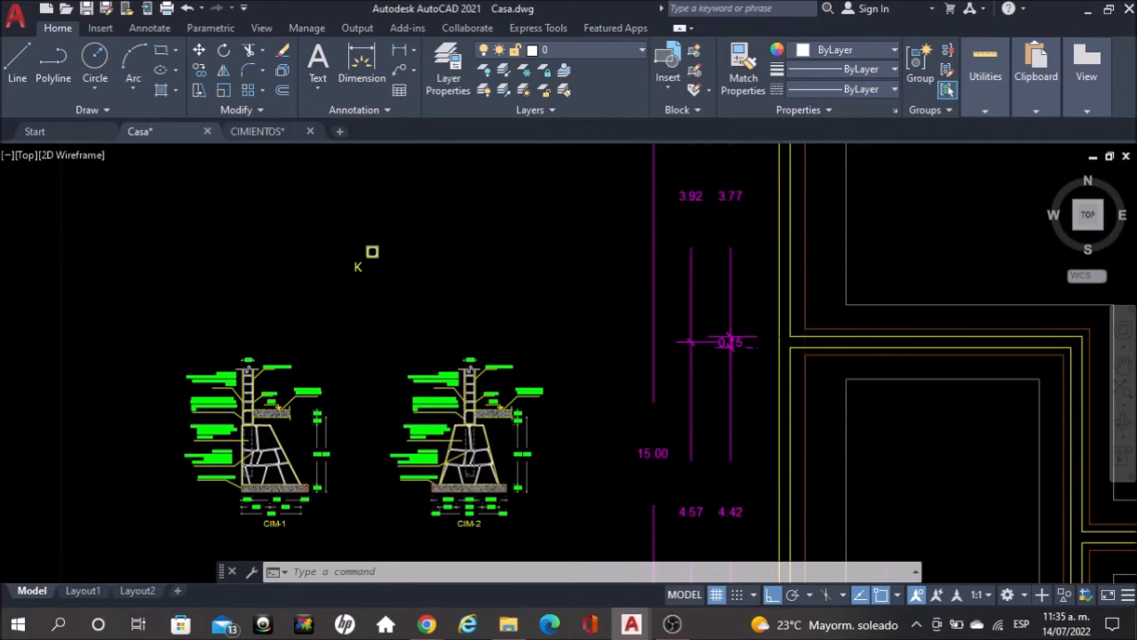
scroll(372, 252, "up", 3)
scroll(414, 246, "down", 5)
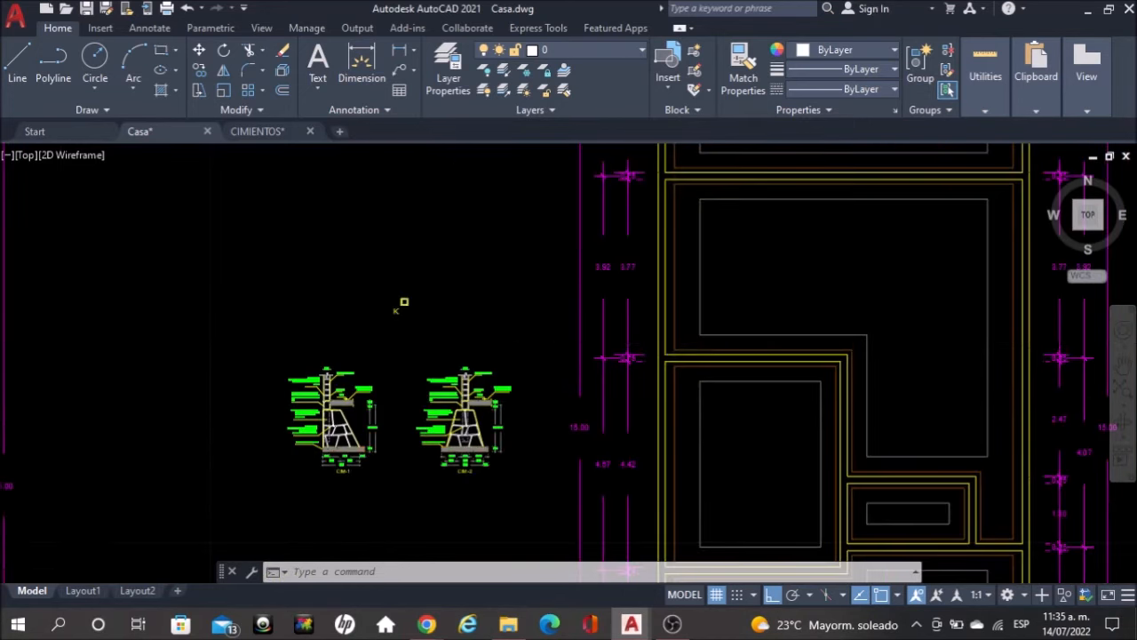
scroll(402, 295, "up", 4)
scroll(434, 227, "up", 5)
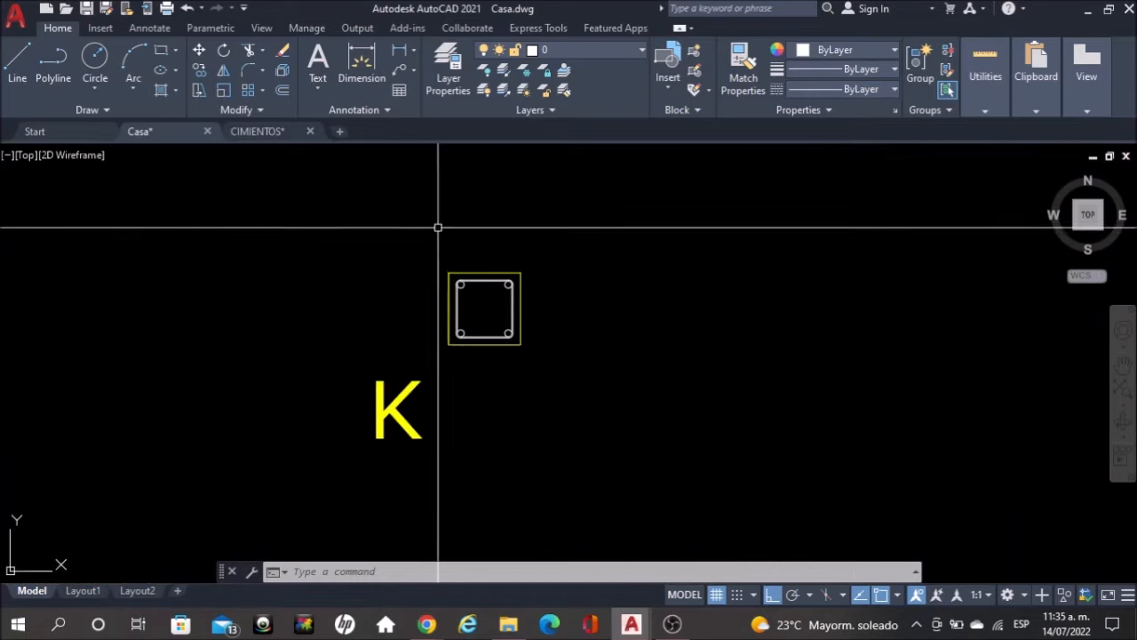
Copy the K column section by its upper-left corner, with Ortho off, to the plan's upper-left outer wall corner
left_click(443, 240)
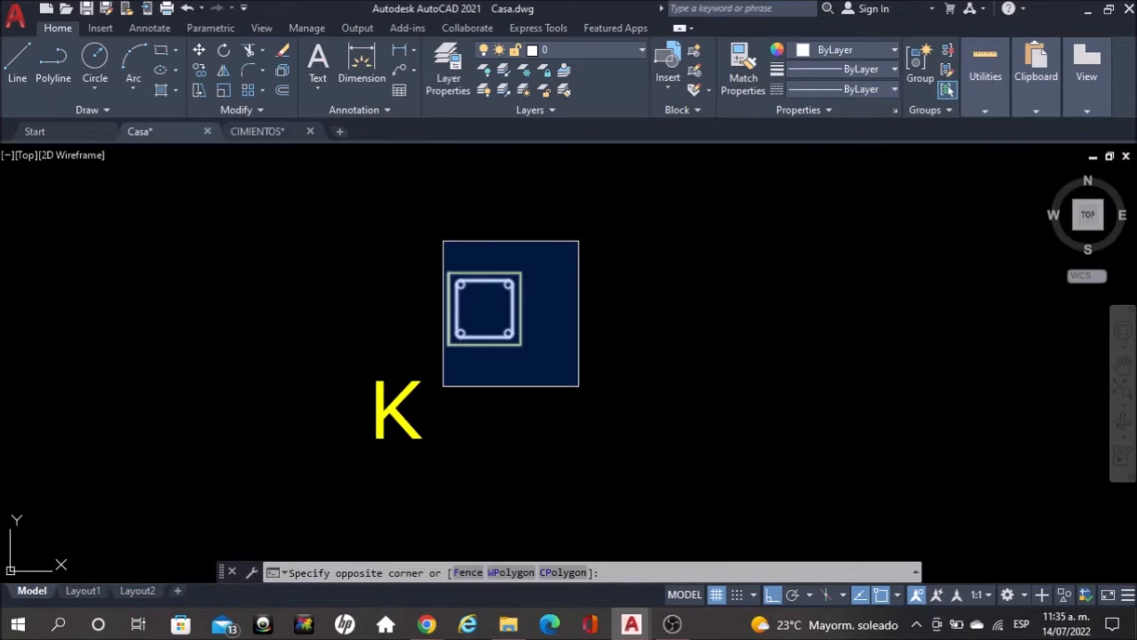
left_click(577, 386)
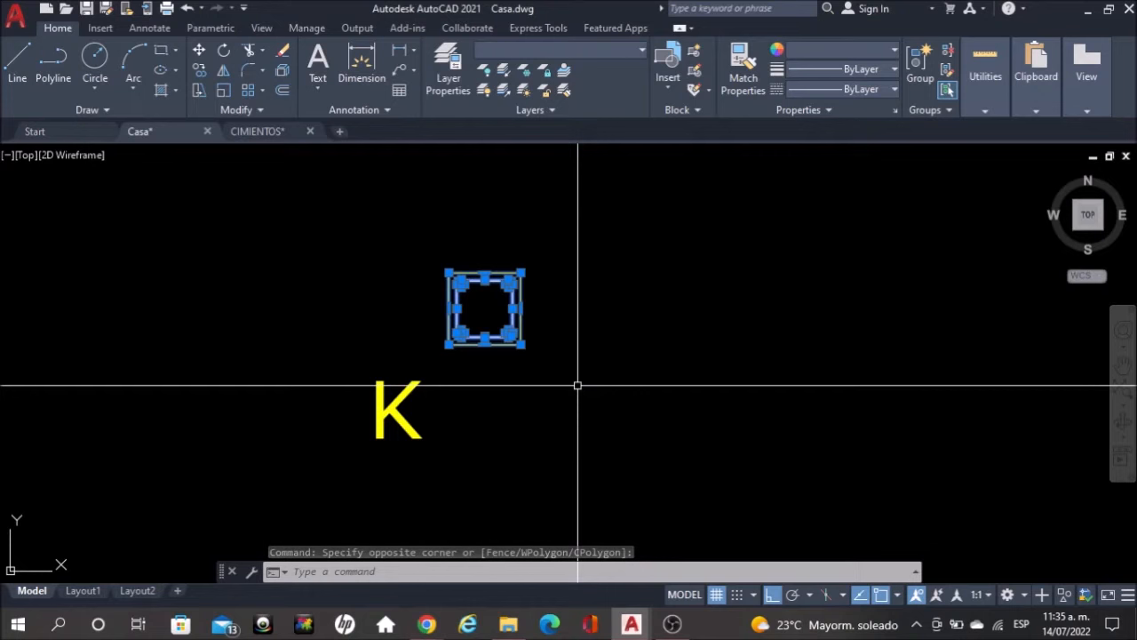
type("COPY")
key("Return")
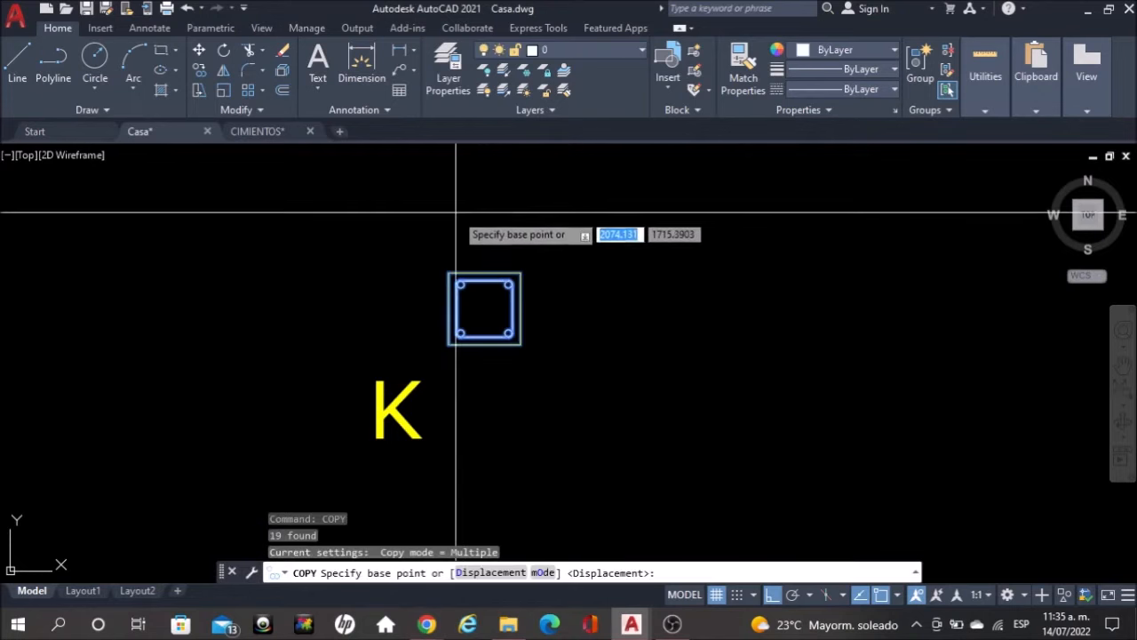
left_click(448, 273)
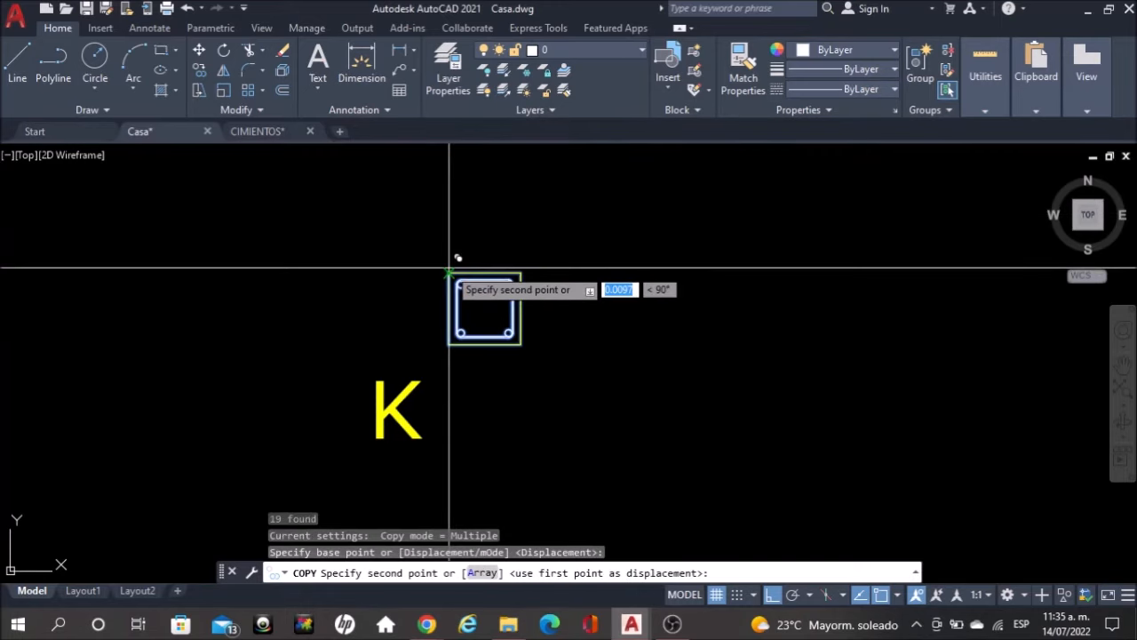
key("F8")
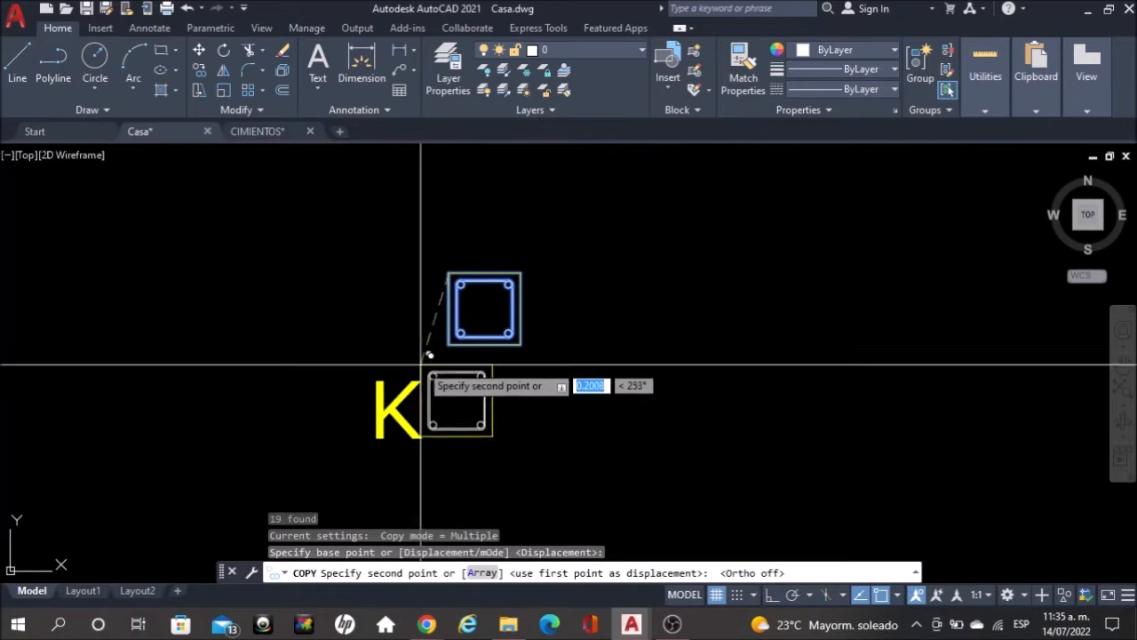
scroll(406, 377, "down", 6)
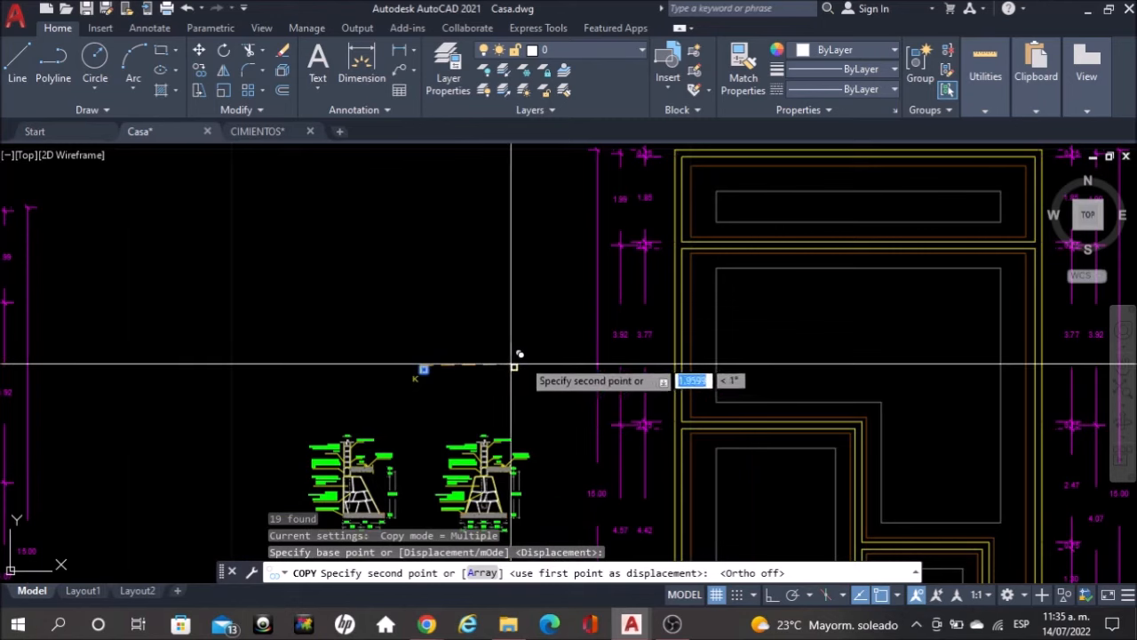
scroll(477, 382, "down", 2)
scroll(597, 266, "up", 4)
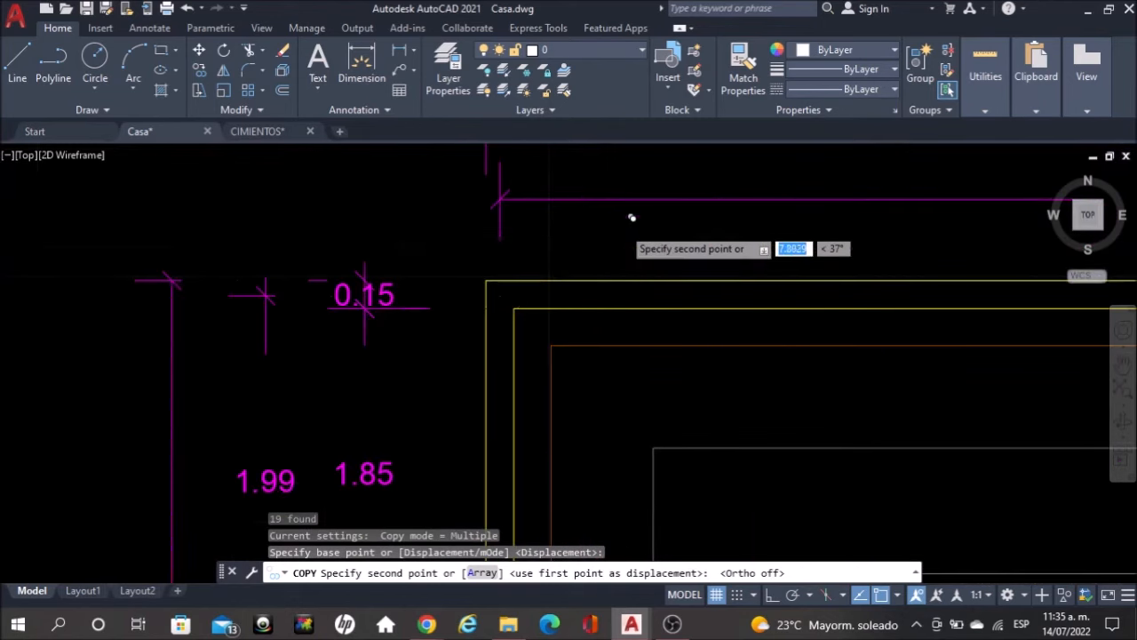
scroll(545, 286, "up", 2)
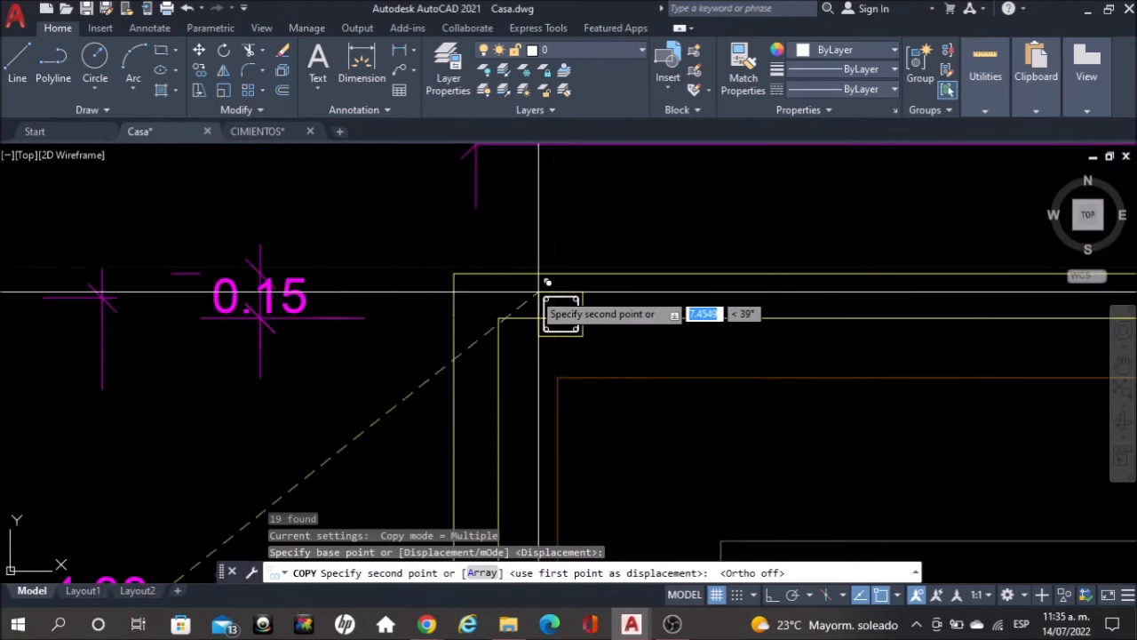
left_click(455, 272)
Place further column copies at the plan's upper-right wall corner and where the first interior horizontal wall meets the right wall
scroll(457, 266, "down", 5)
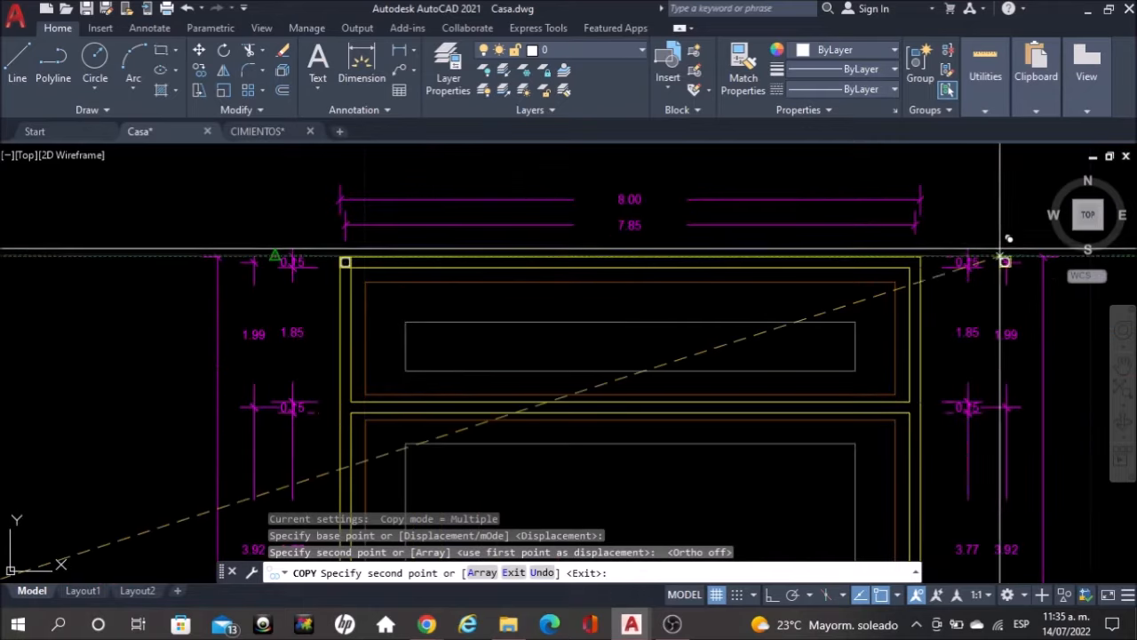
scroll(1004, 258, "up", 4)
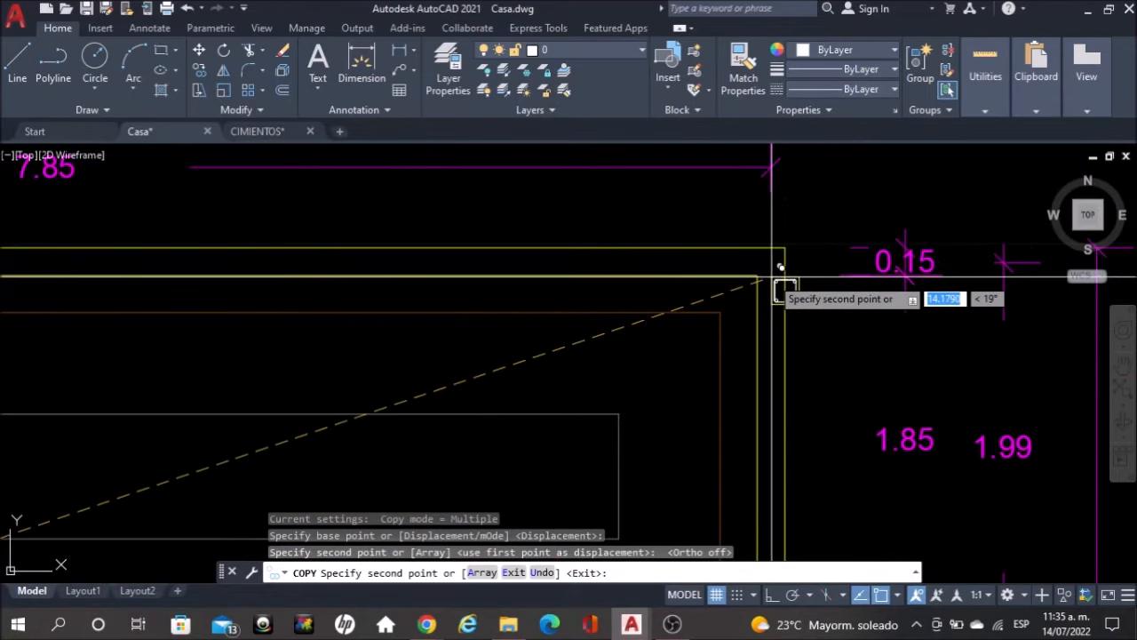
left_click(757, 248)
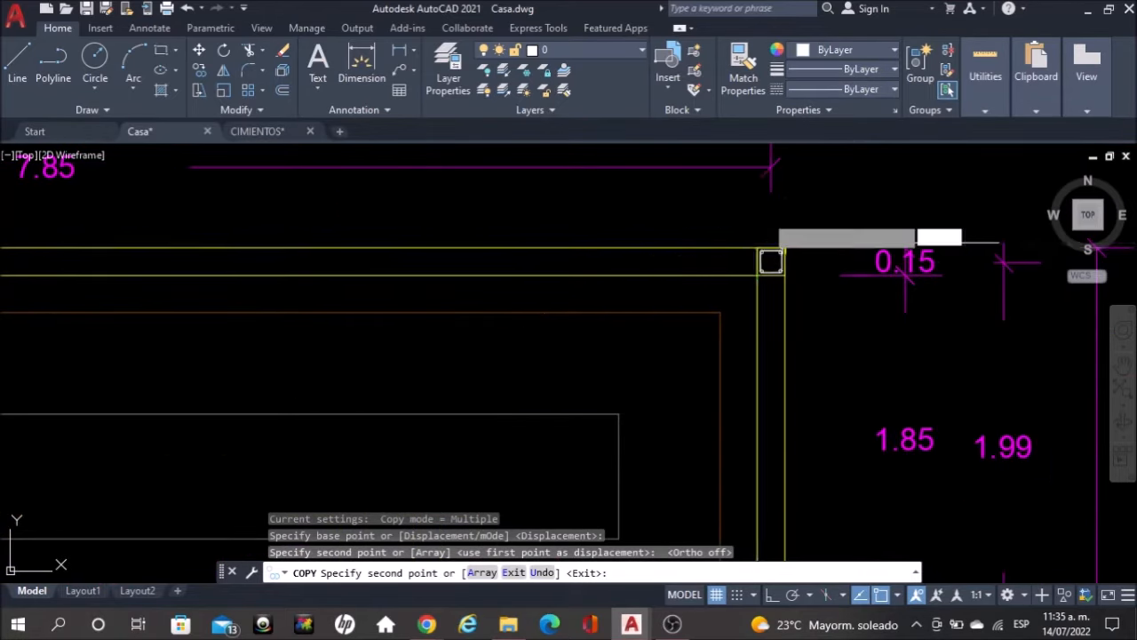
scroll(769, 214, "down", 4)
scroll(771, 440, "up", 2)
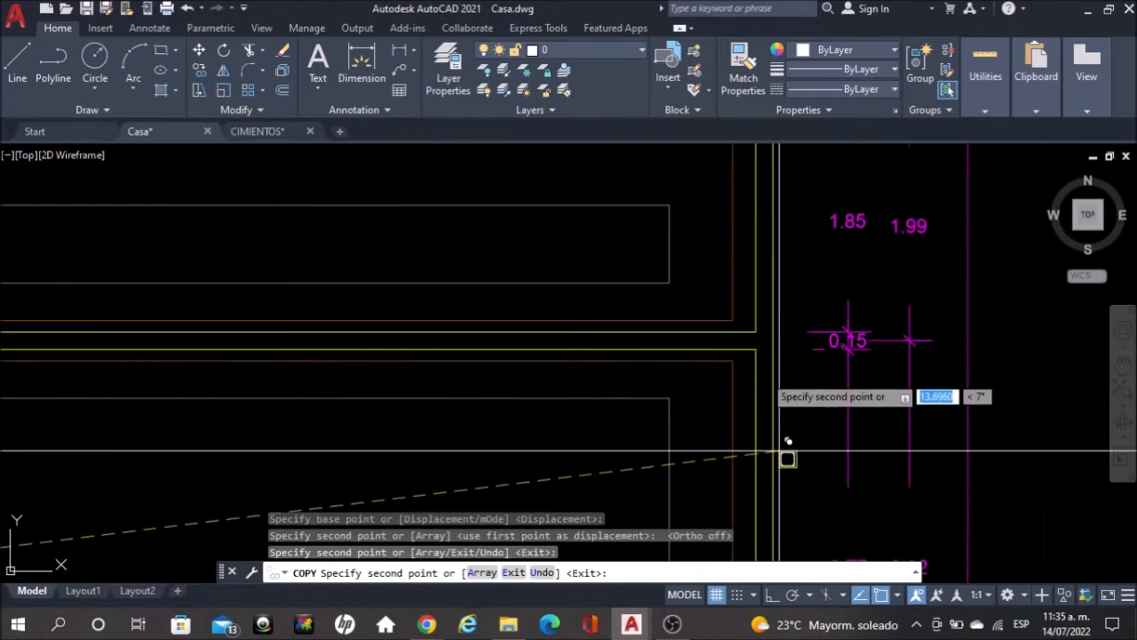
left_click(764, 340)
scroll(761, 327, "down", 4)
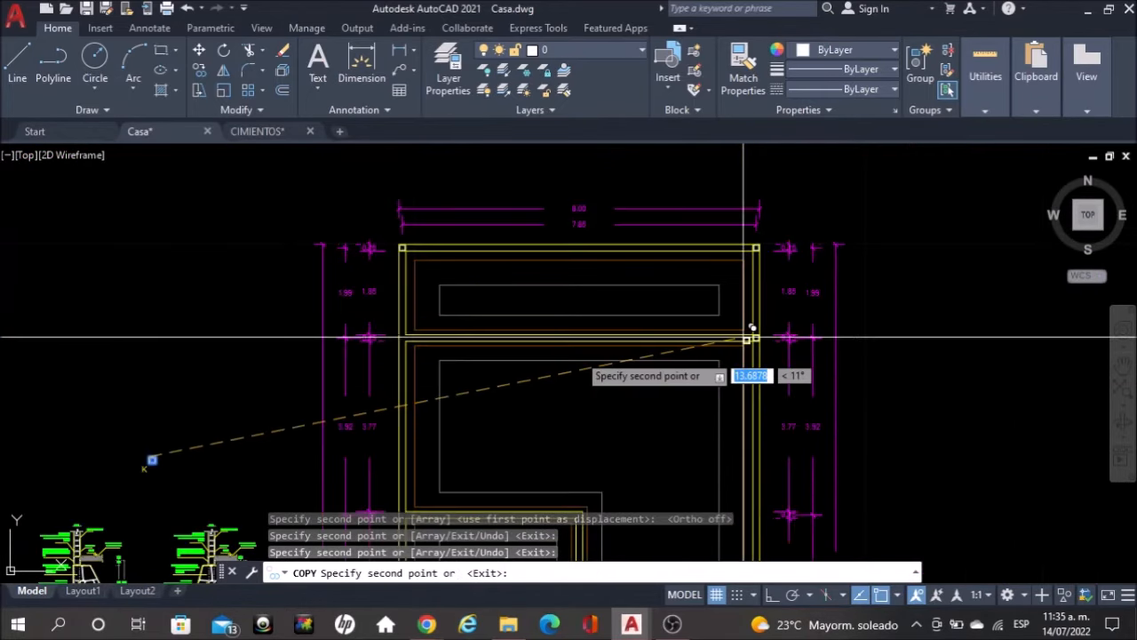
Place column copies on the plan's left outer wall where the first and second interior horizontal walls meet it
scroll(418, 336, "up", 4)
scroll(419, 337, "up", 2)
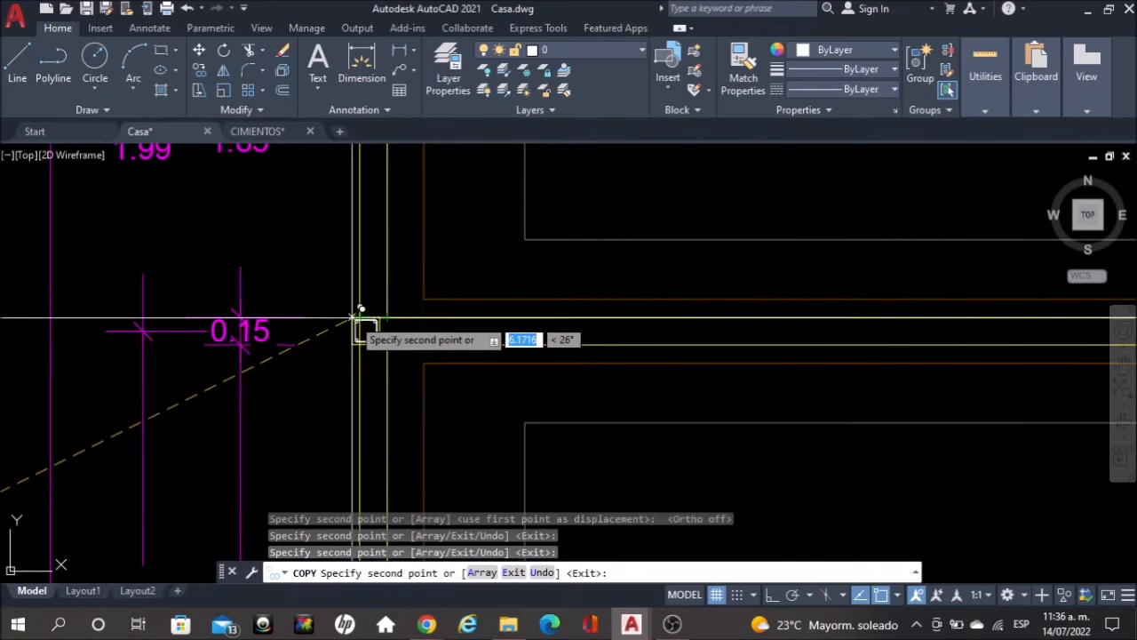
left_click(361, 313)
scroll(543, 261, "down", 5)
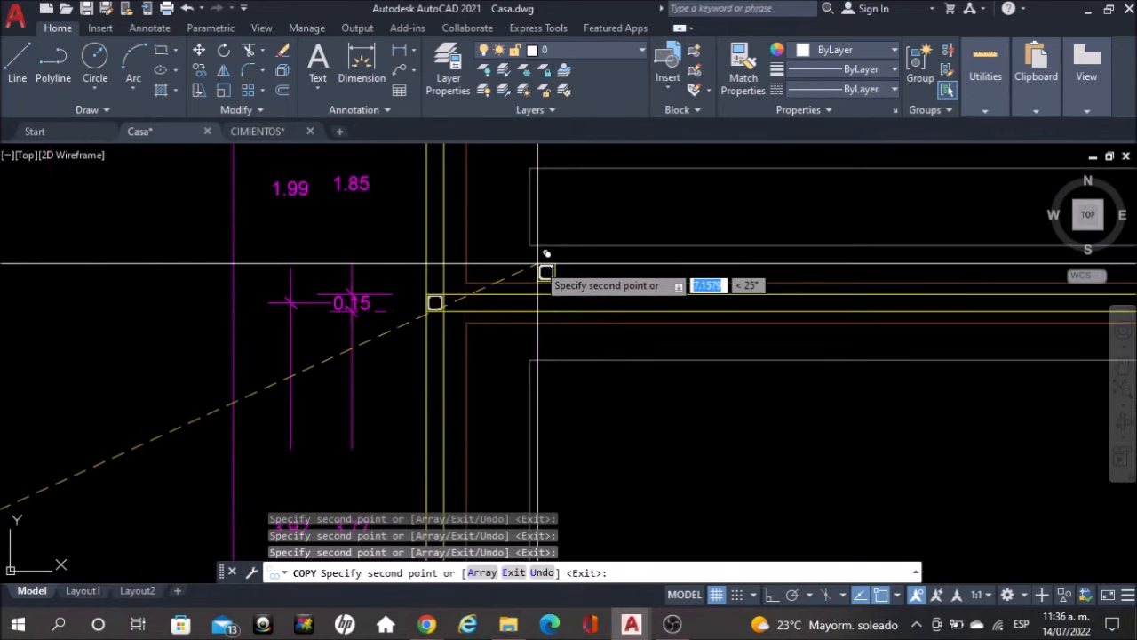
scroll(539, 261, "down", 1)
scroll(542, 333, "up", 7)
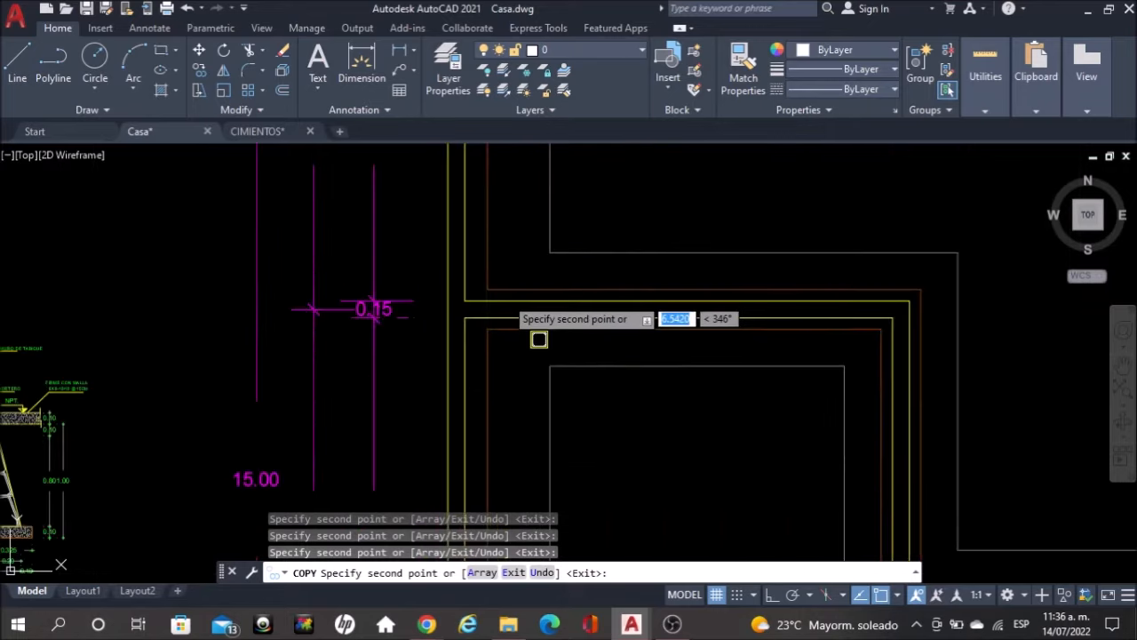
scroll(498, 331, "up", 4)
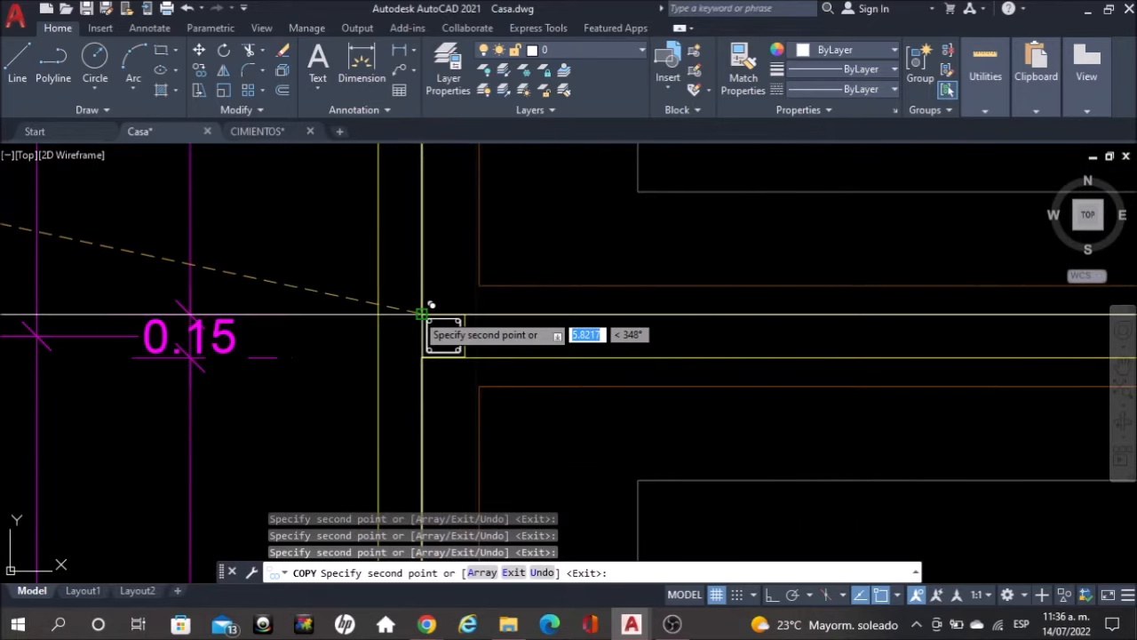
scroll(384, 313, "down", 4)
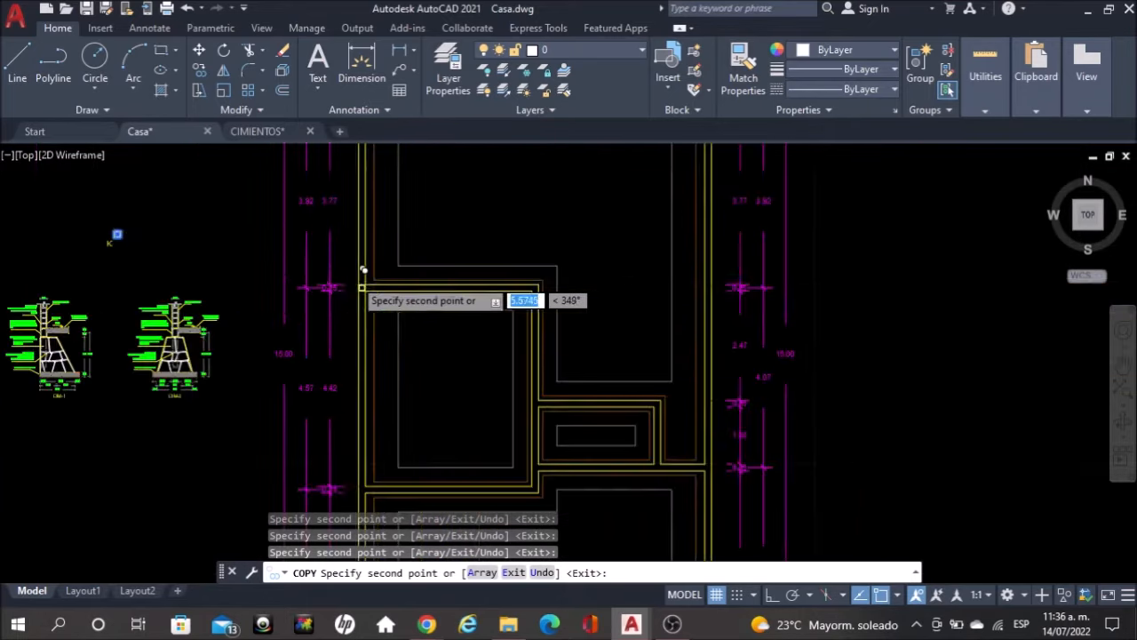
Place column copies at the second interior wall's right corner and at both upper corners of the small room
scroll(533, 282, "up", 5)
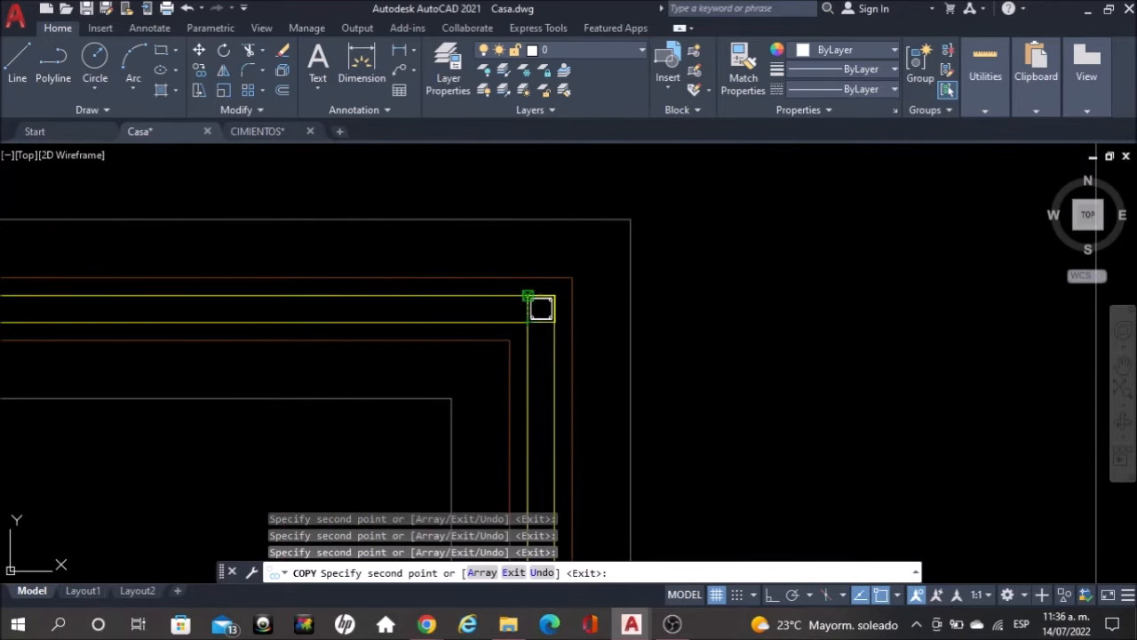
scroll(540, 308, "down", 3)
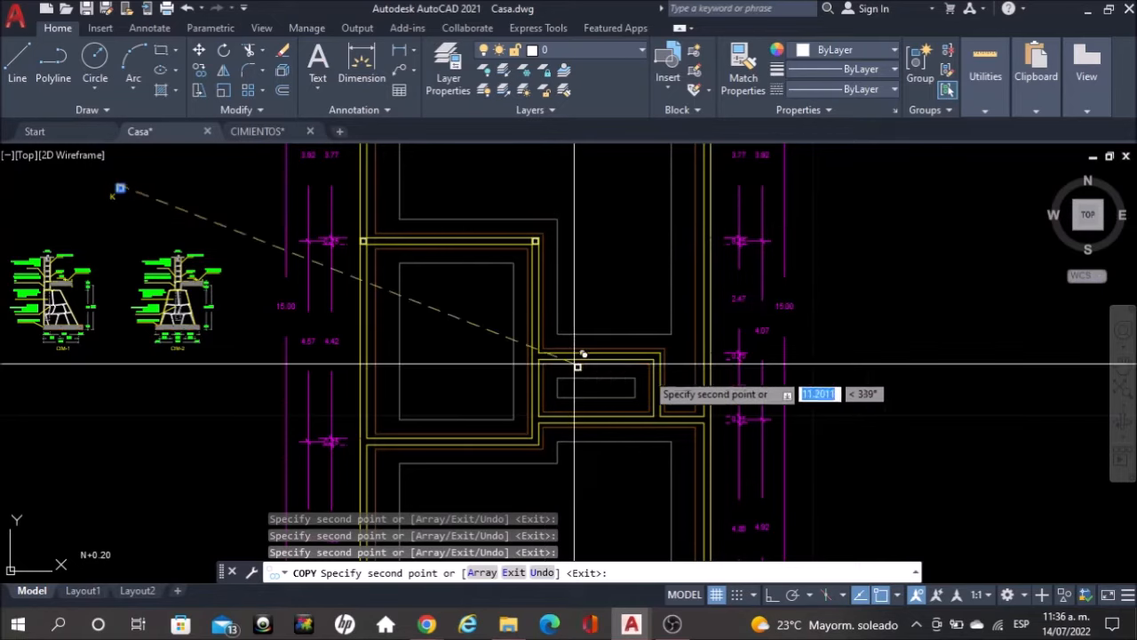
scroll(657, 351, "up", 5)
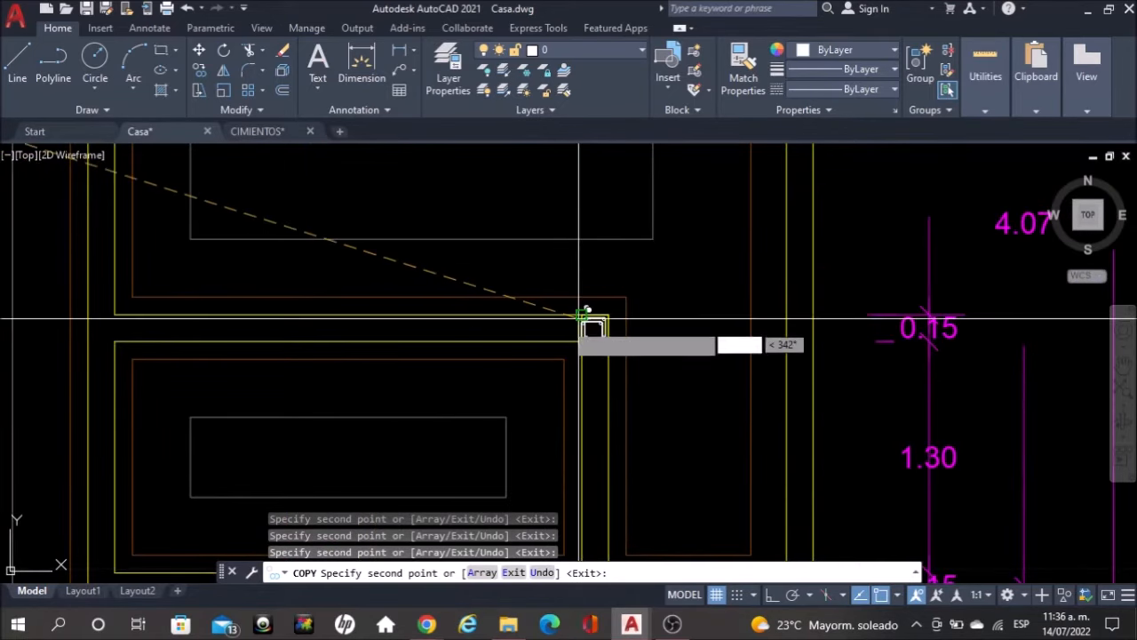
middle_click_drag(93, 310, 300, 319)
scroll(297, 322, "up", 2)
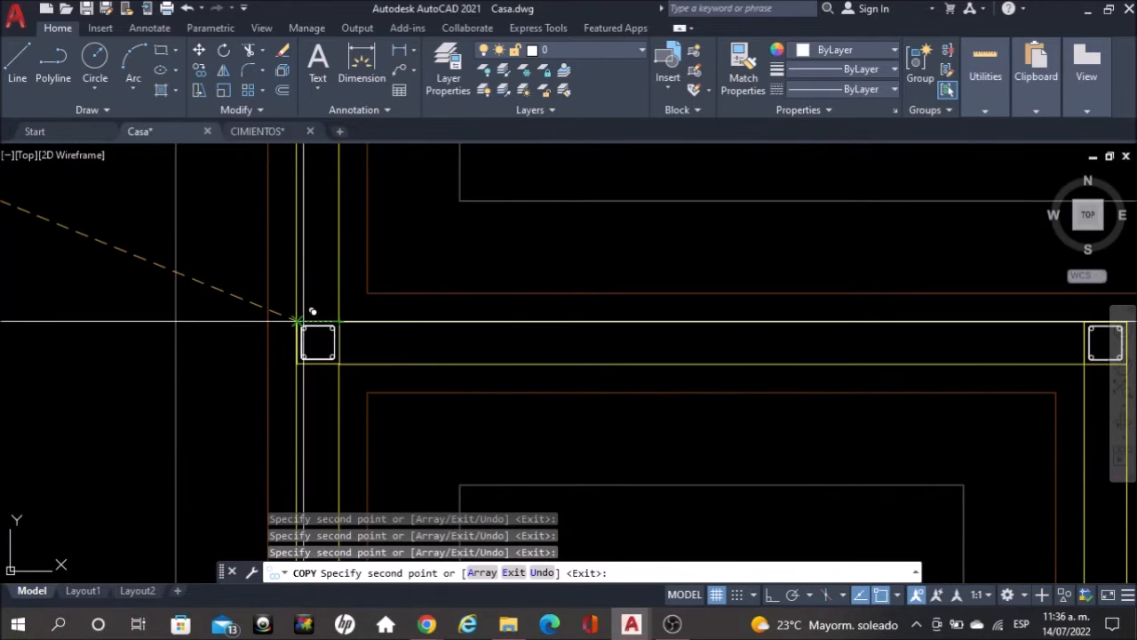
scroll(512, 232, "down", 8)
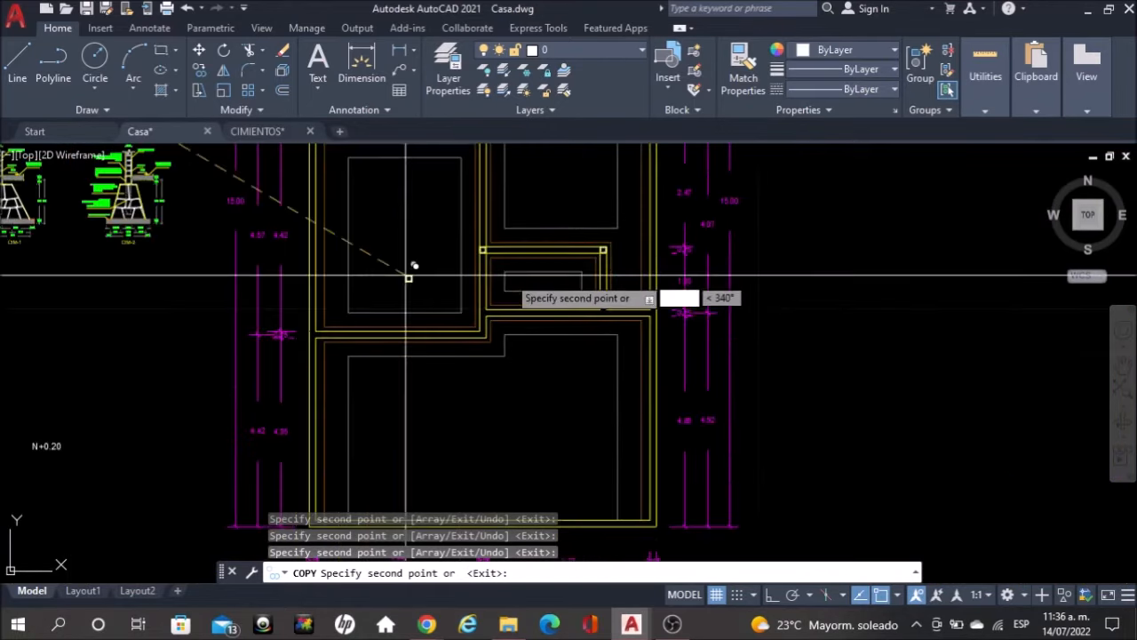
Place column copies at both lower corners of the small room and where its lower wall meets the right outer wall
scroll(490, 307, "up", 10)
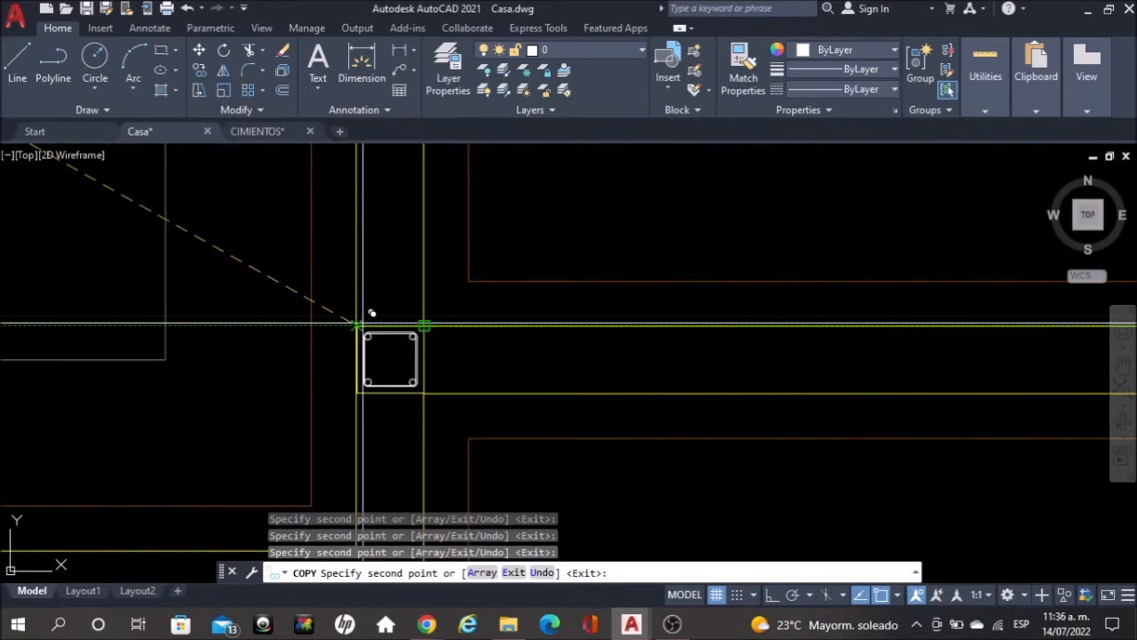
scroll(355, 324, "down", 5)
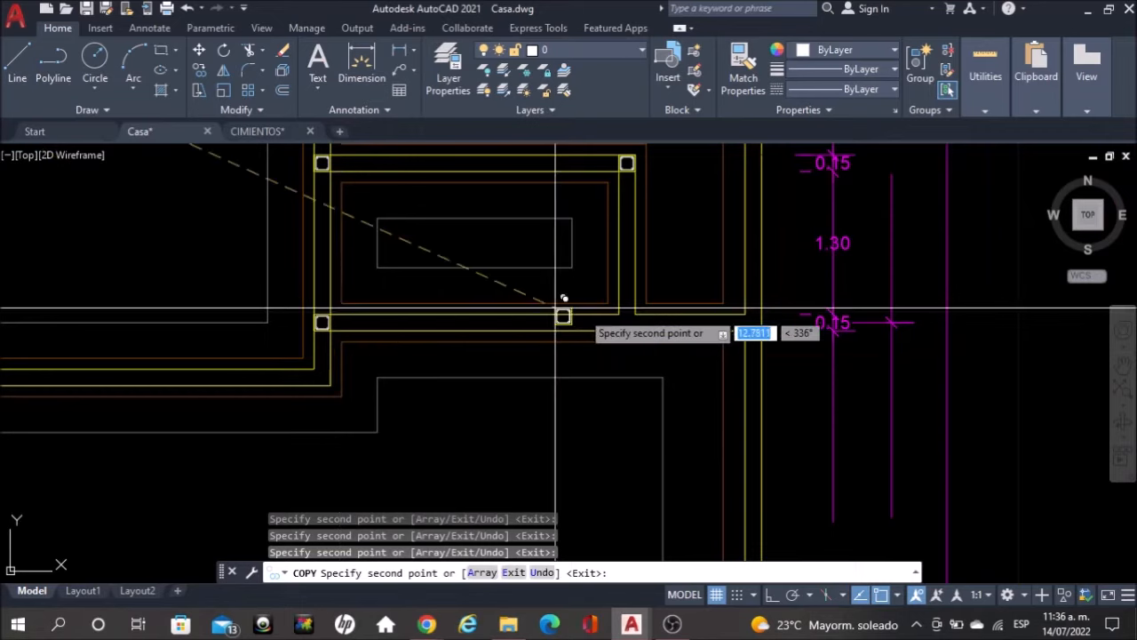
scroll(621, 312, "up", 2)
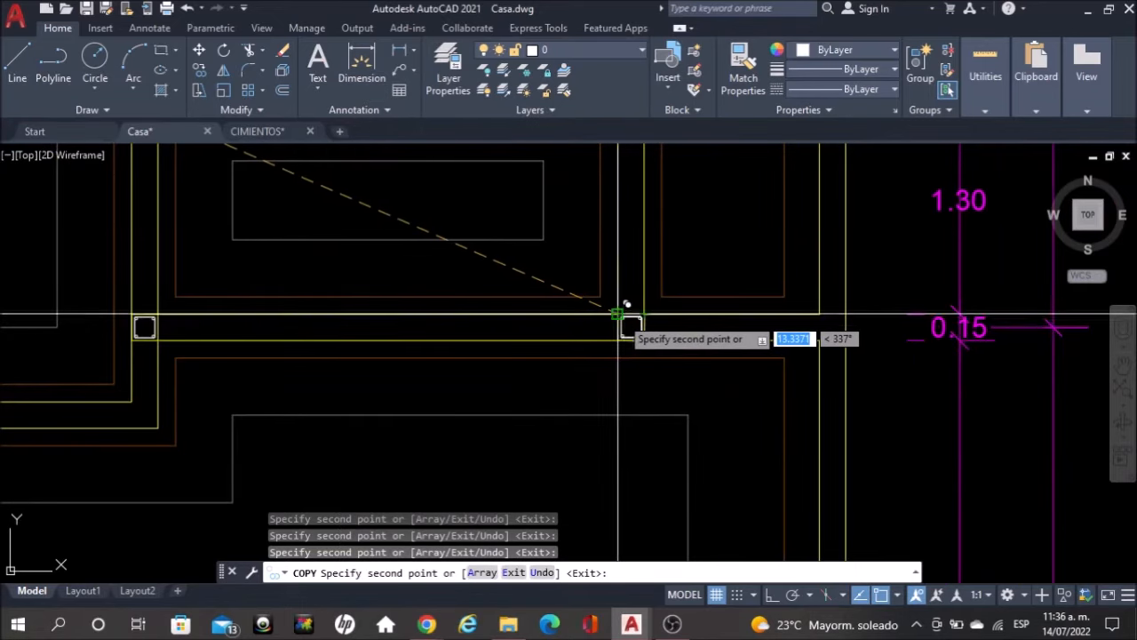
left_click(828, 307)
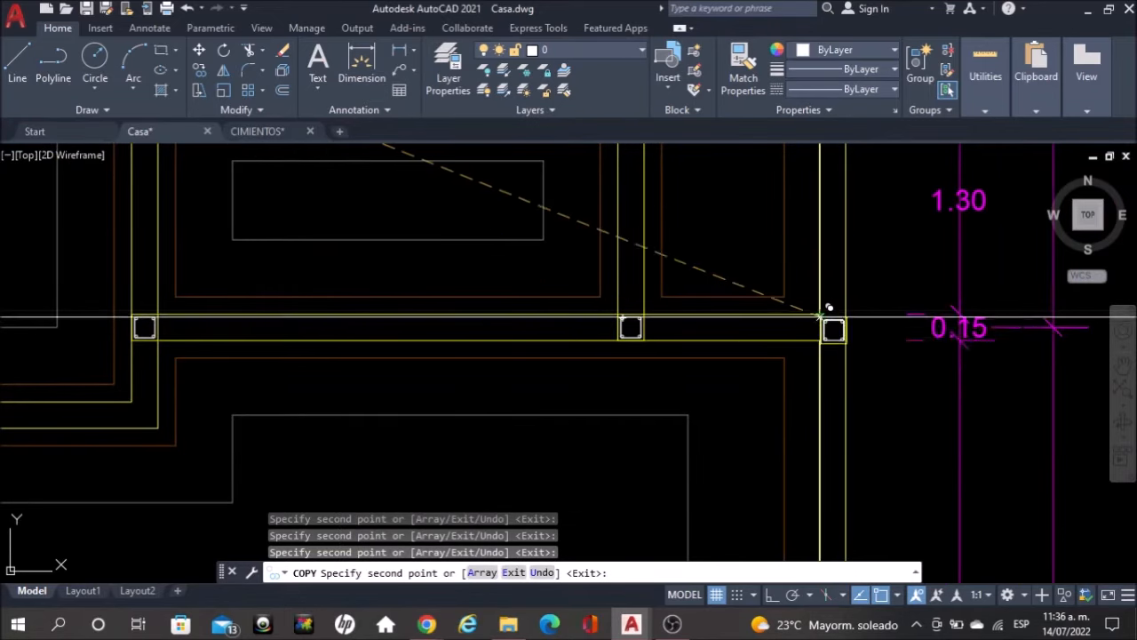
scroll(622, 338, "down", 2)
Place column copies at the stepped wall corner below the small room and where that lower wall meets the left outer wall
scroll(406, 386, "up", 2)
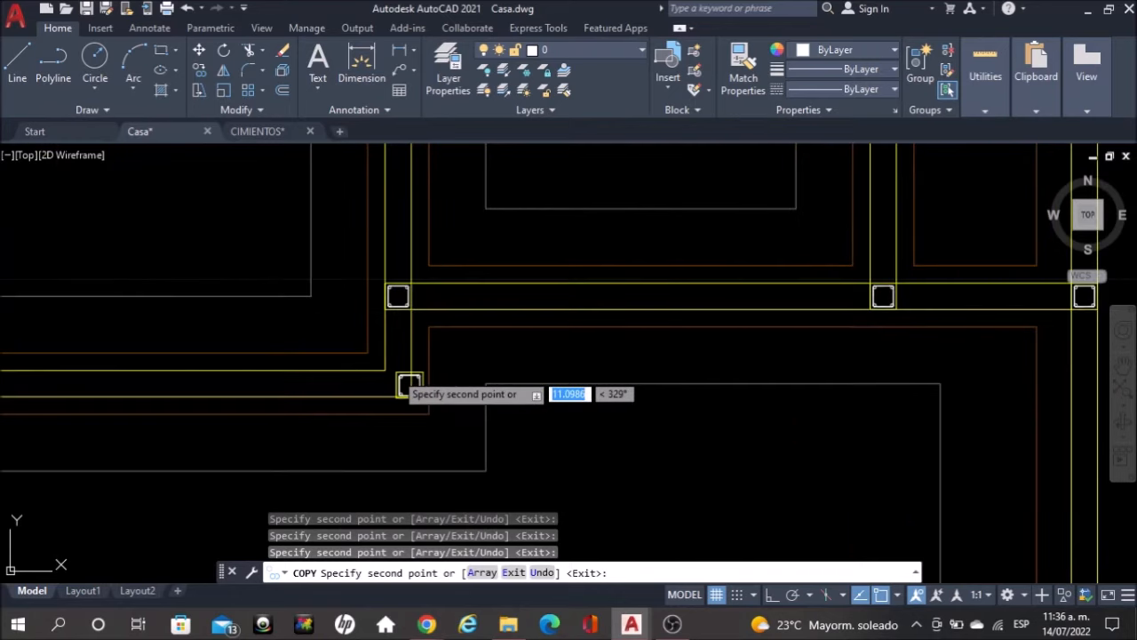
scroll(393, 360, "down", 3)
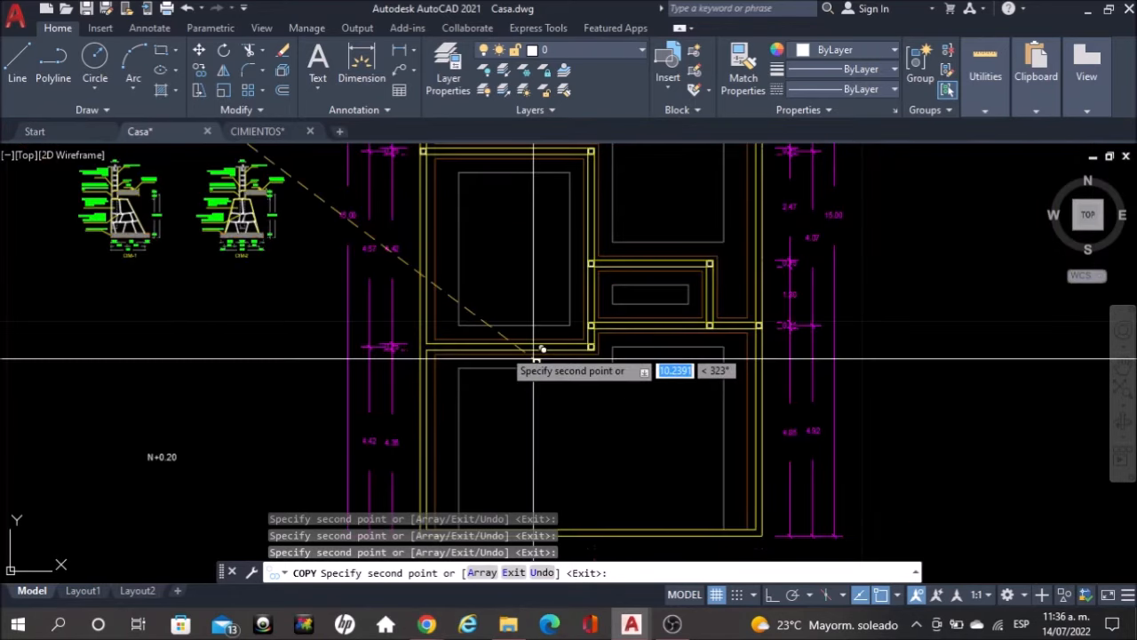
scroll(424, 338, "up", 2)
scroll(425, 338, "up", 3)
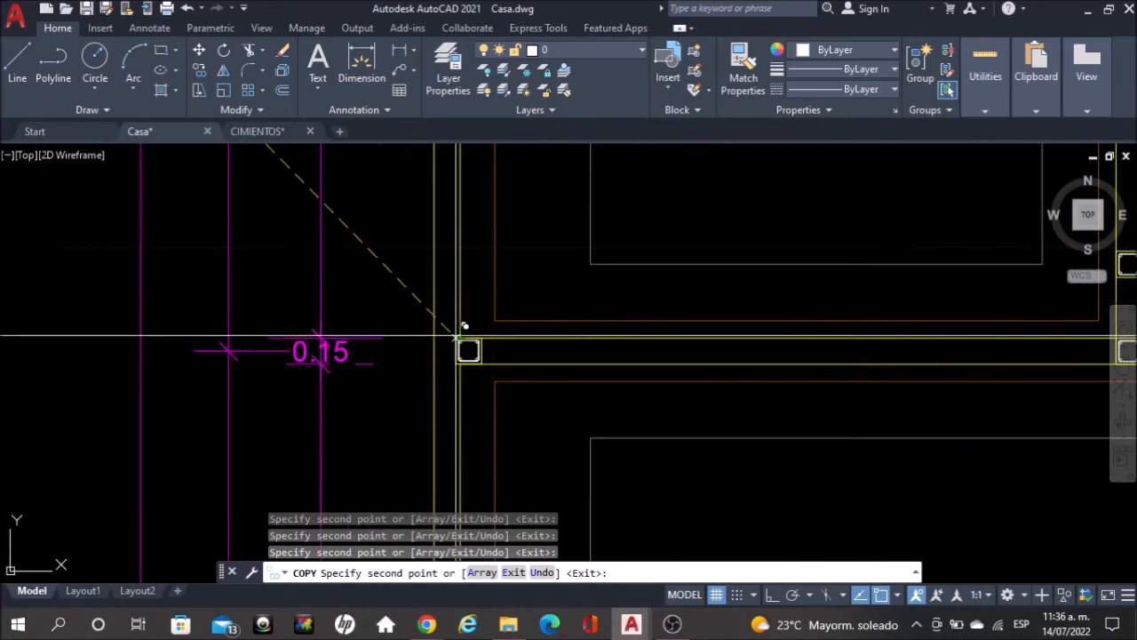
scroll(507, 254, "down", 3)
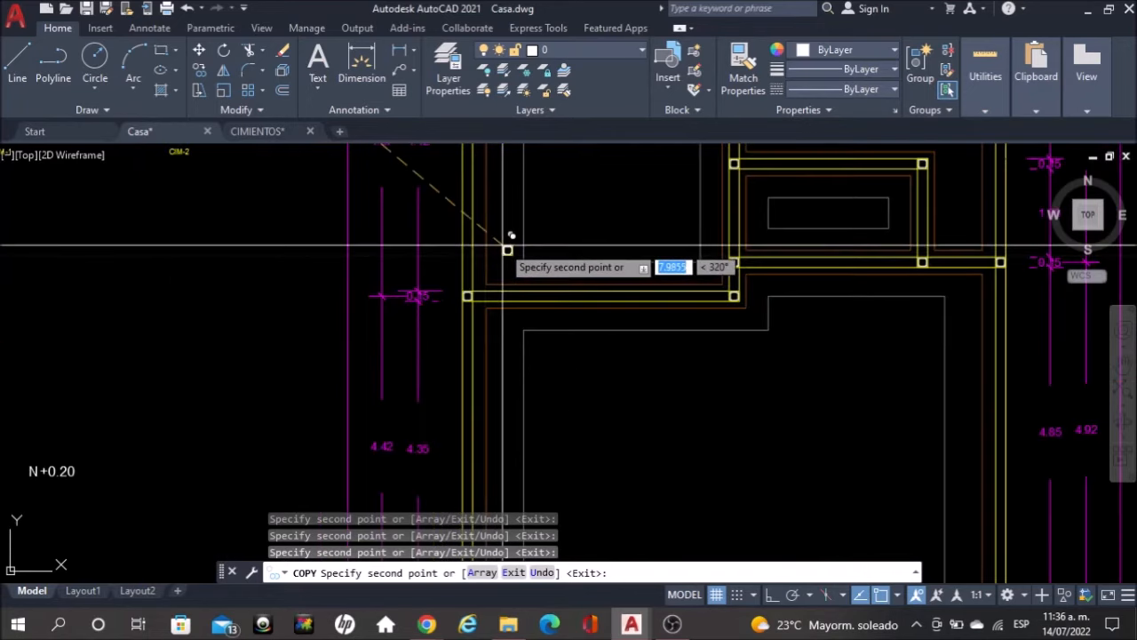
Place column copies at the plan's lower-left and lower-right outer wall corners
scroll(494, 453, "up", 2)
scroll(490, 468, "up", 2)
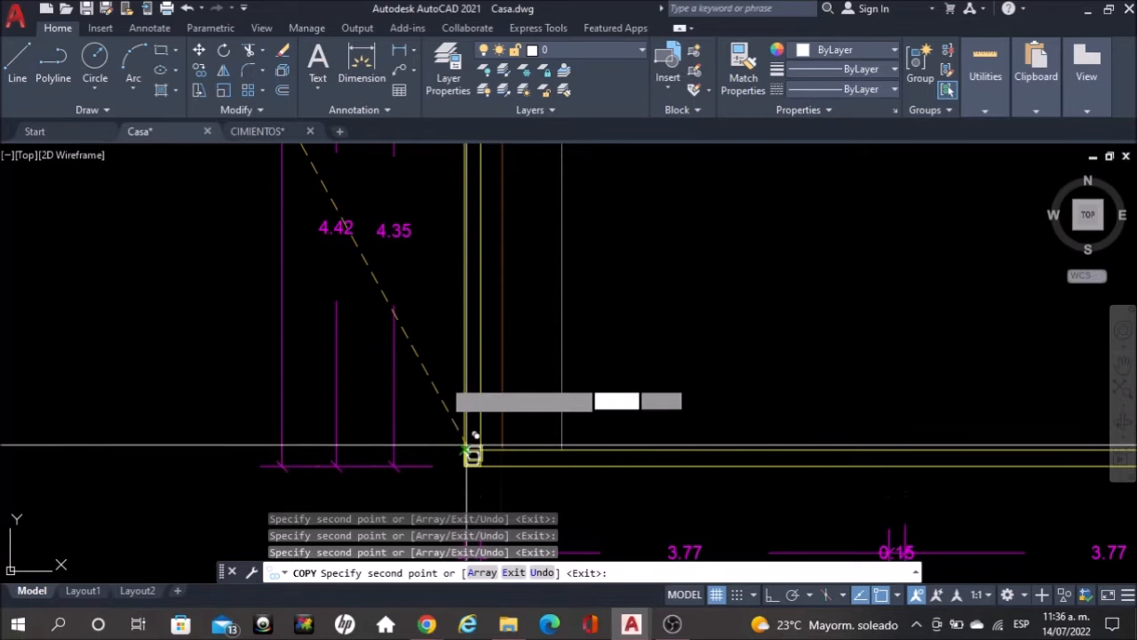
scroll(472, 453, "down", 3)
scroll(1031, 410, "up", 3)
scroll(994, 413, "up", 2)
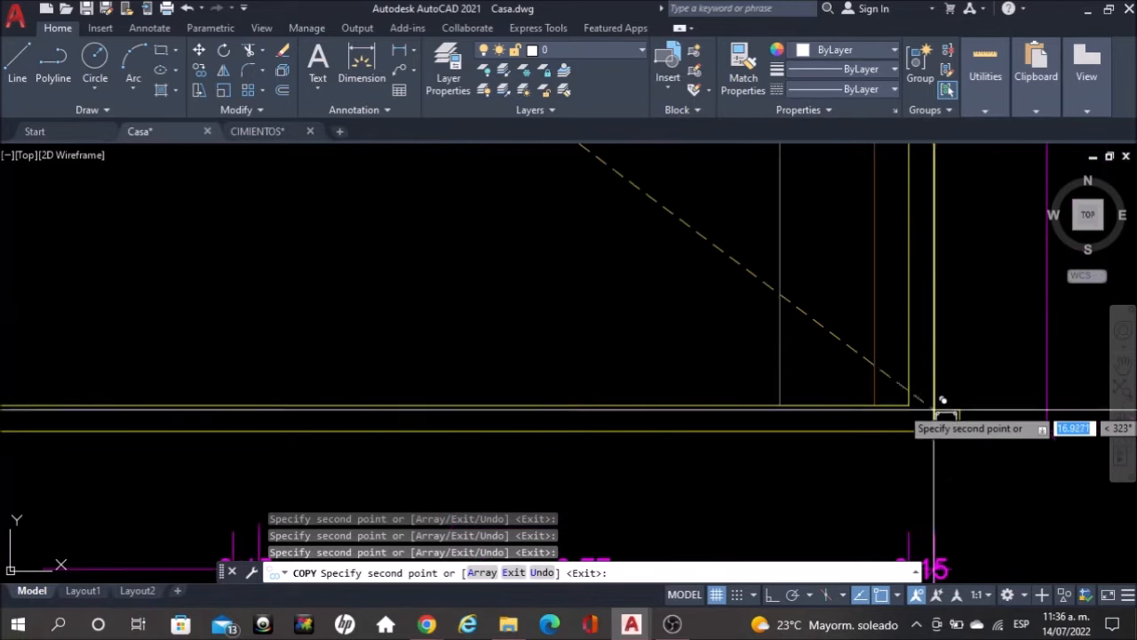
scroll(922, 410, "down", 5)
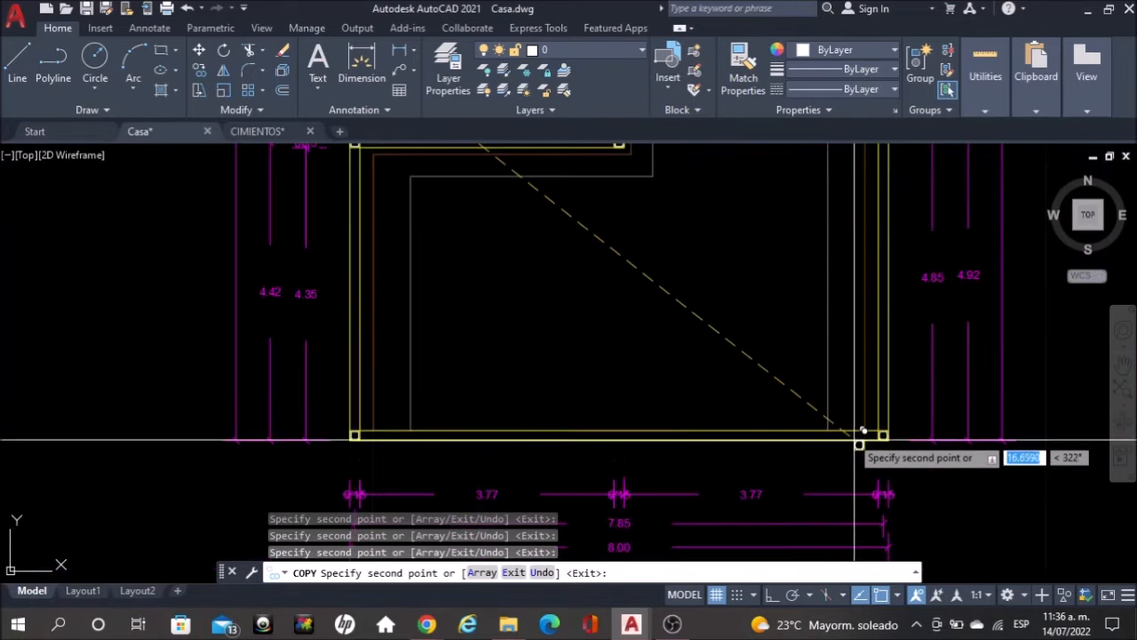
Review the column placement at the corners and intersections across the whole foundation plan
middle_click_drag(818, 267, 781, 508)
middle_click_drag(790, 312, 777, 540)
scroll(744, 298, "down", 4)
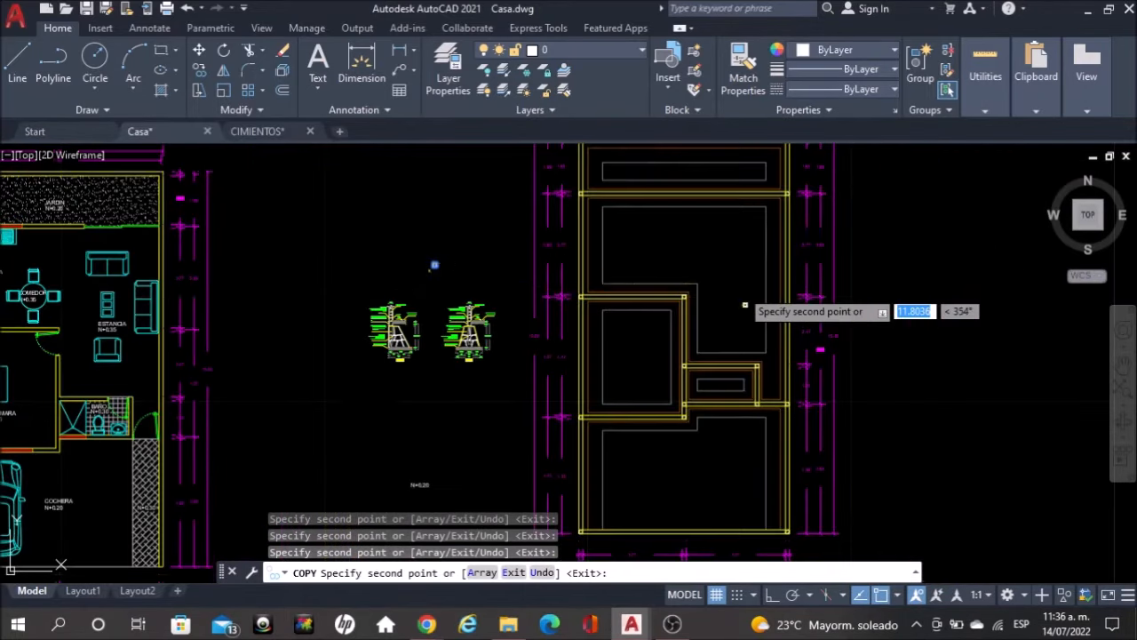
middle_click_drag(713, 247, 708, 303)
scroll(620, 493, "up", 4)
scroll(627, 369, "up", 2)
middle_click_drag(627, 369, 669, 73)
Place a loose column copy inside the large bottom room and end the copying
scroll(665, 254, "down", 4)
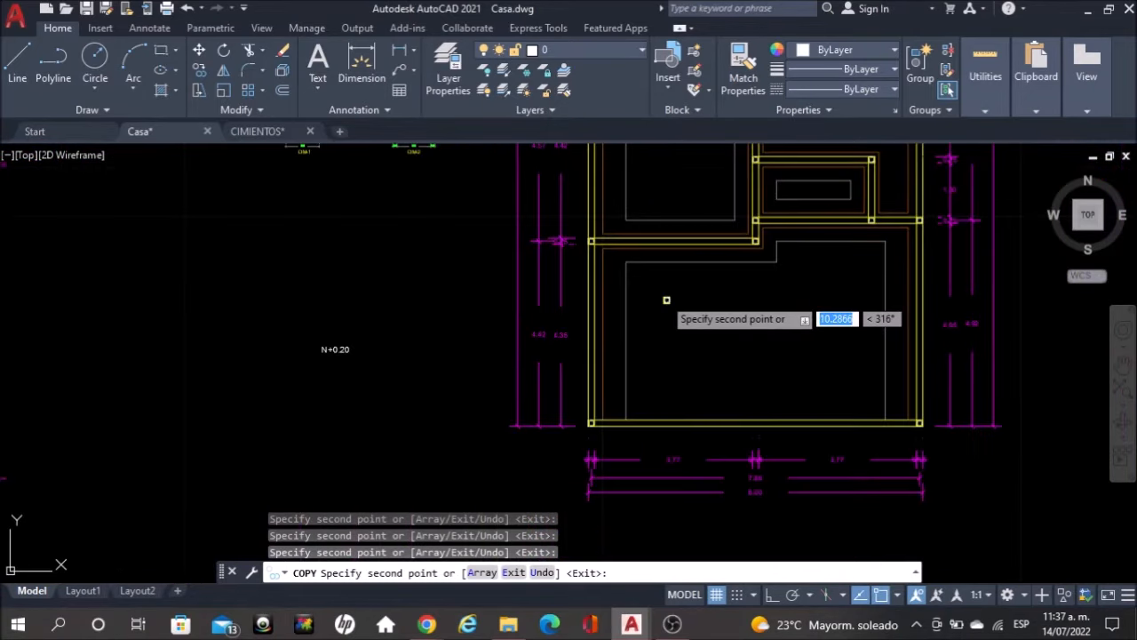
scroll(655, 366, "up", 2)
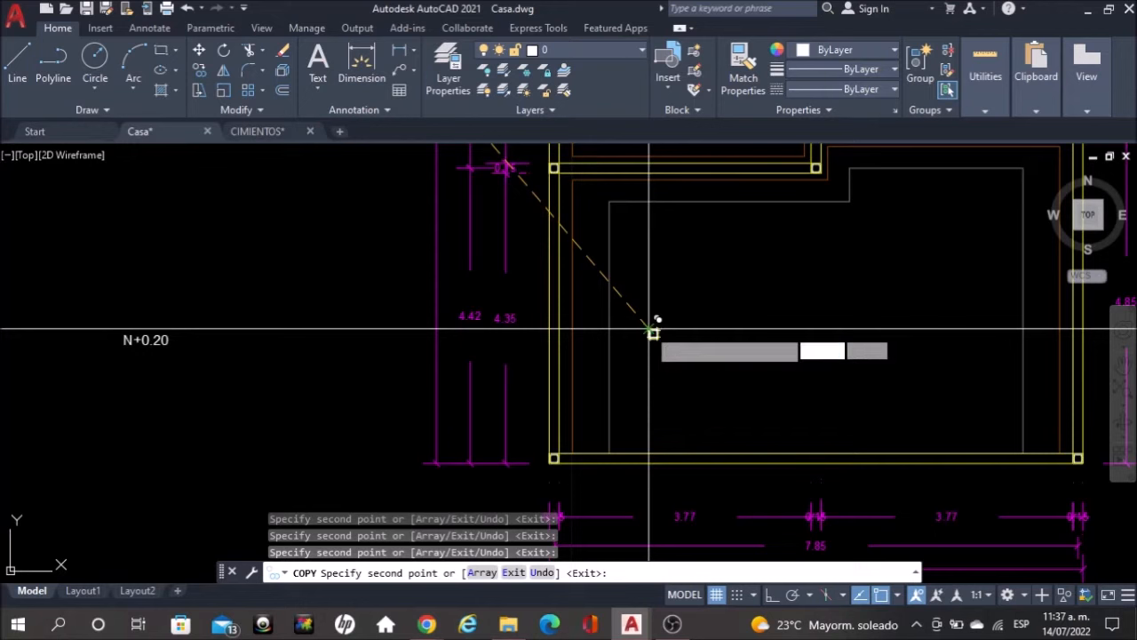
key("Escape")
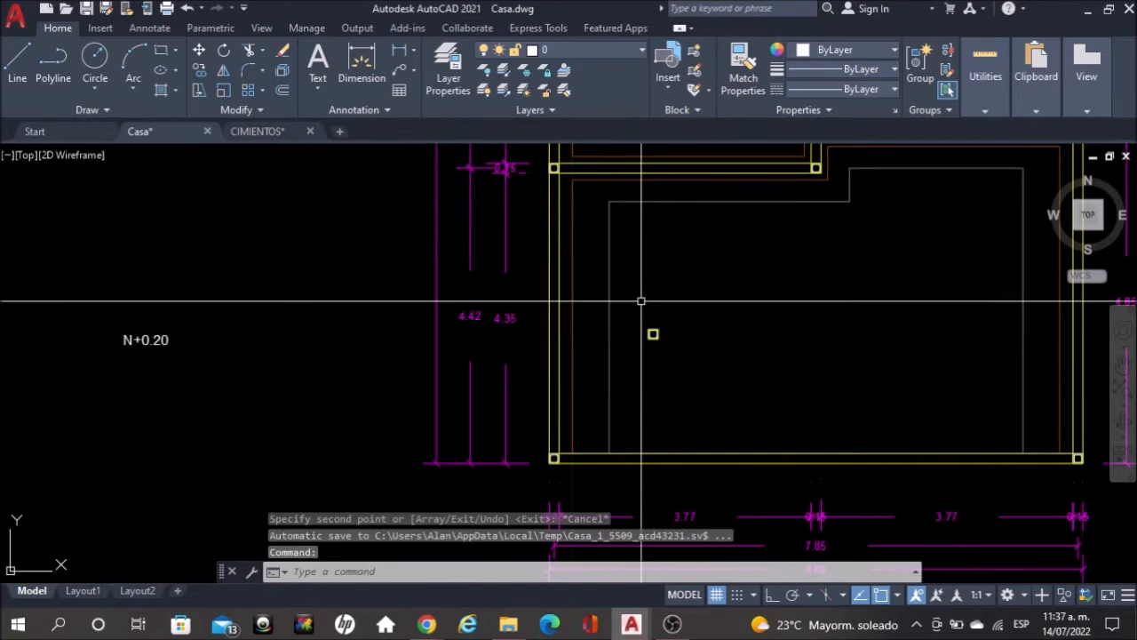
Copy the loose column by its right-edge midpoint onto the midpoint of the bottom room's left outer wall
left_click(632, 312)
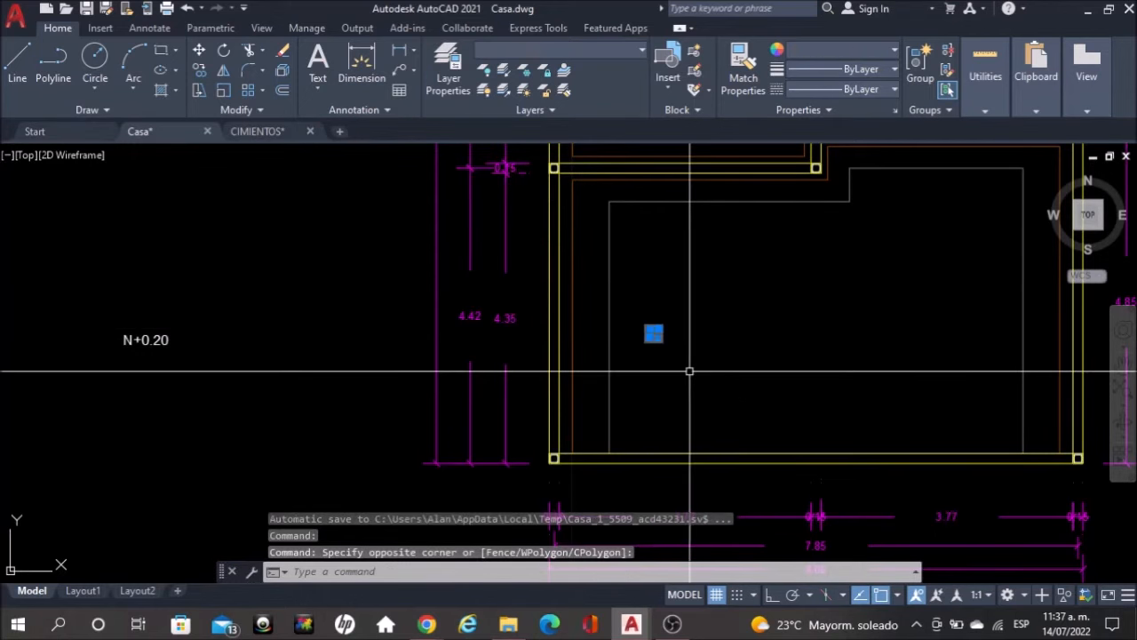
type("Y")
key("Return")
scroll(689, 371, "up", 4)
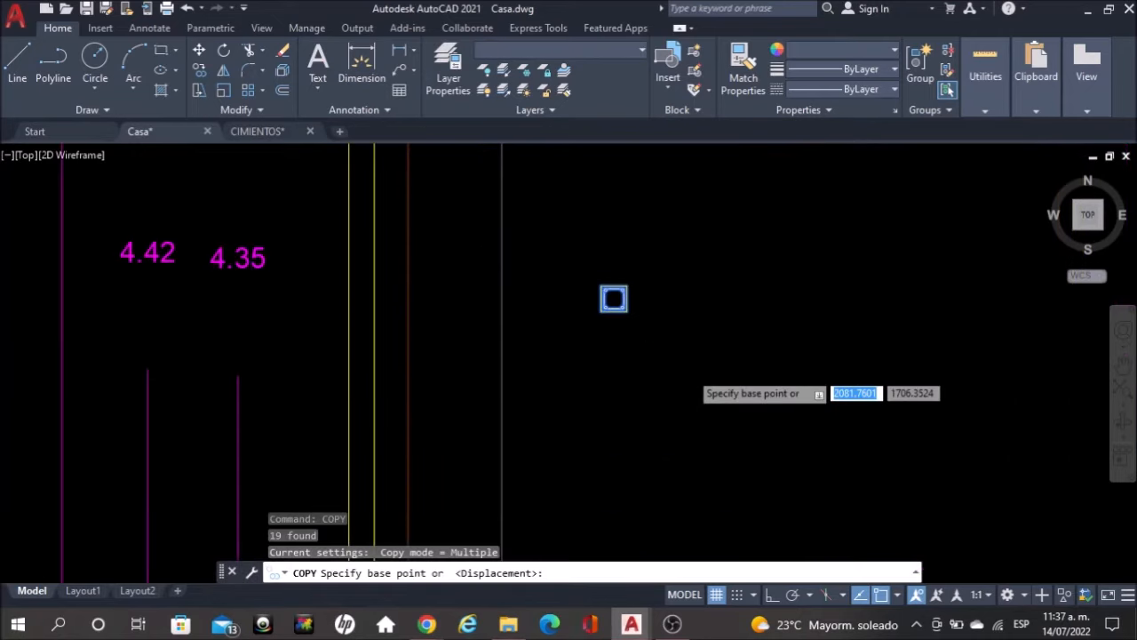
scroll(630, 302, "up", 2)
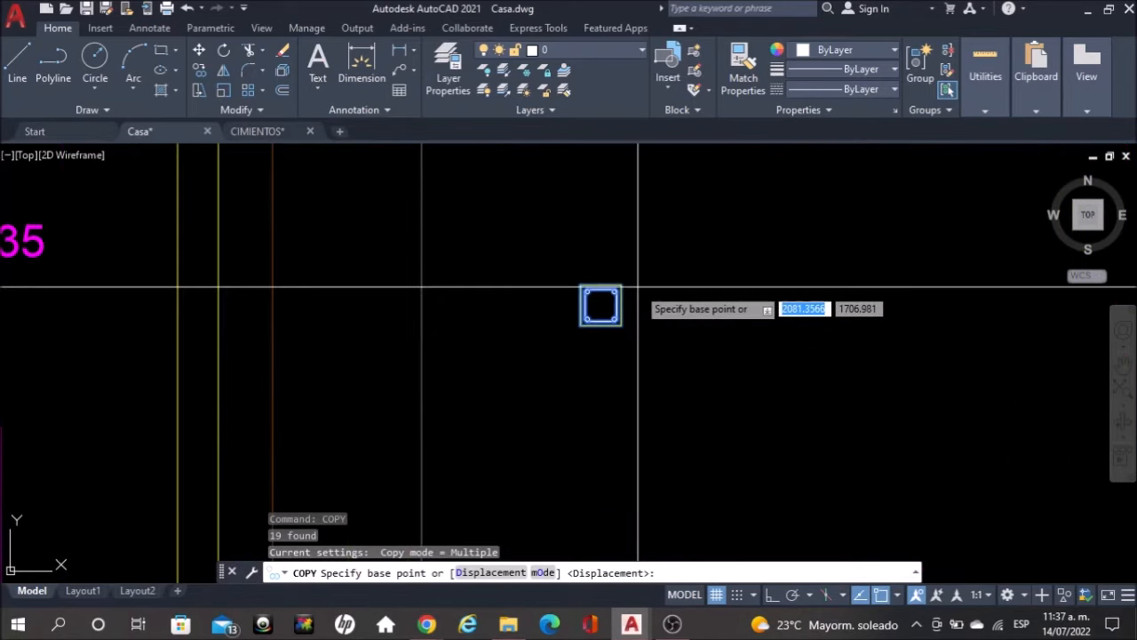
left_click(619, 305)
scroll(702, 411, "down", 3)
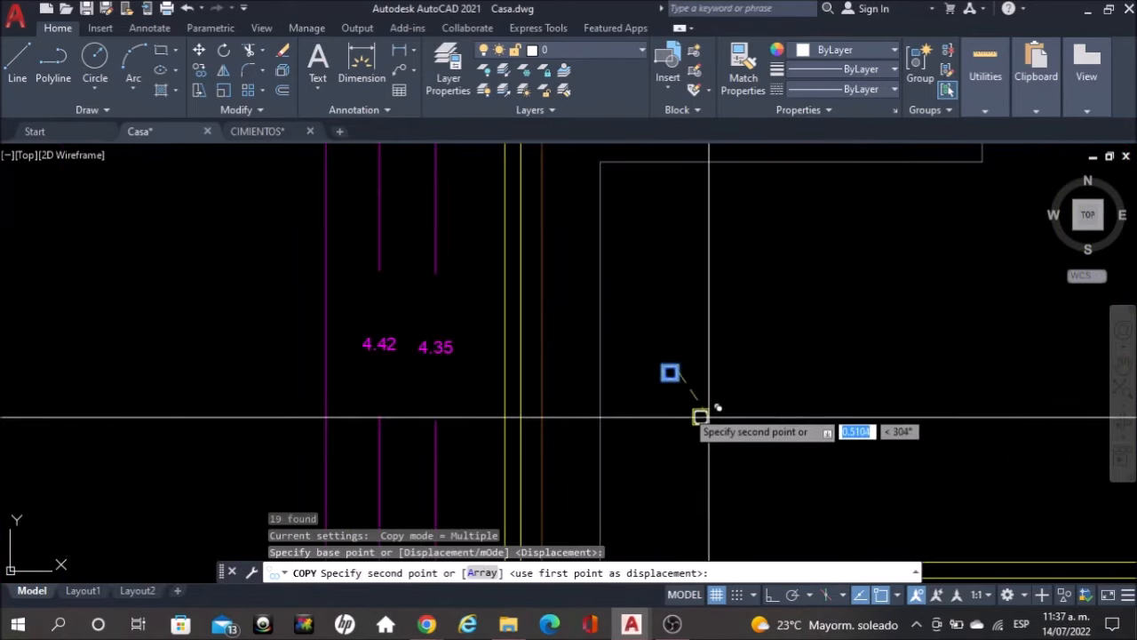
left_click(514, 338)
scroll(530, 331, "down", 4)
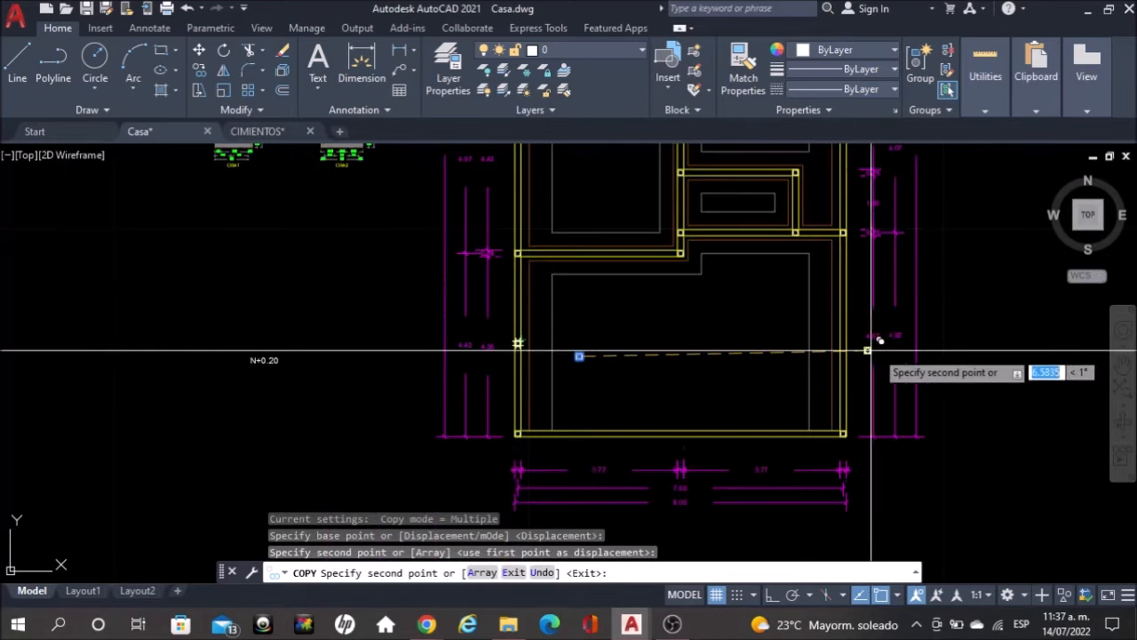
scroll(852, 336, "up", 2)
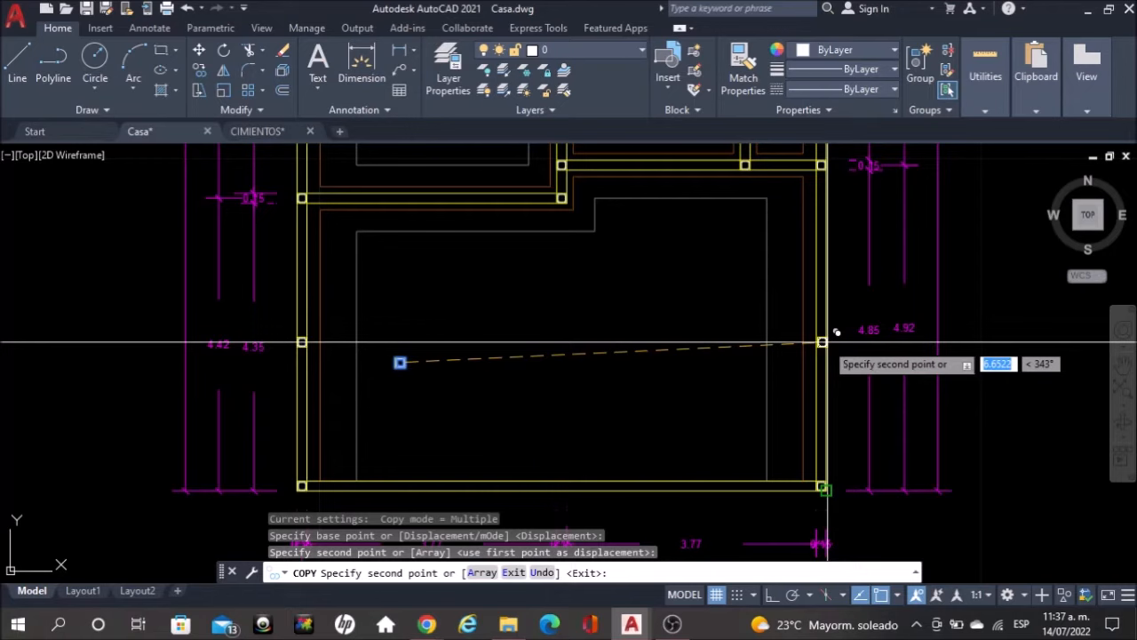
key("Escape")
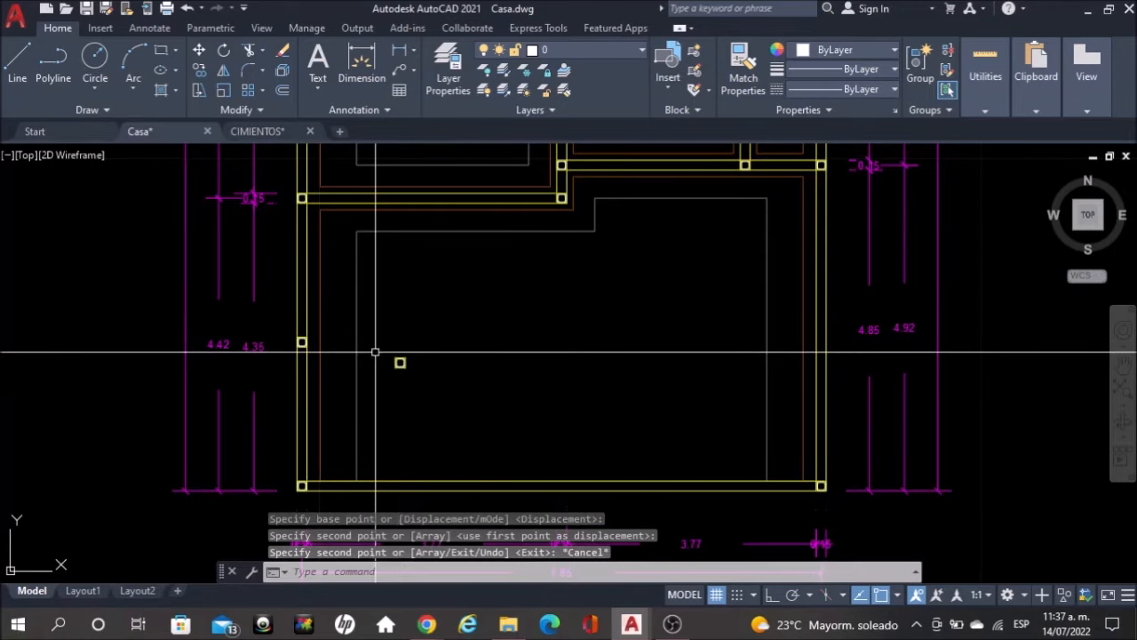
Erase the loose column inside the bottom room
left_click(408, 369)
key("Delete")
Copy the column at the midpoint of the bottom room's left outer wall straight across onto its right outer wall, with Ortho on
scroll(203, 331, "up", 2)
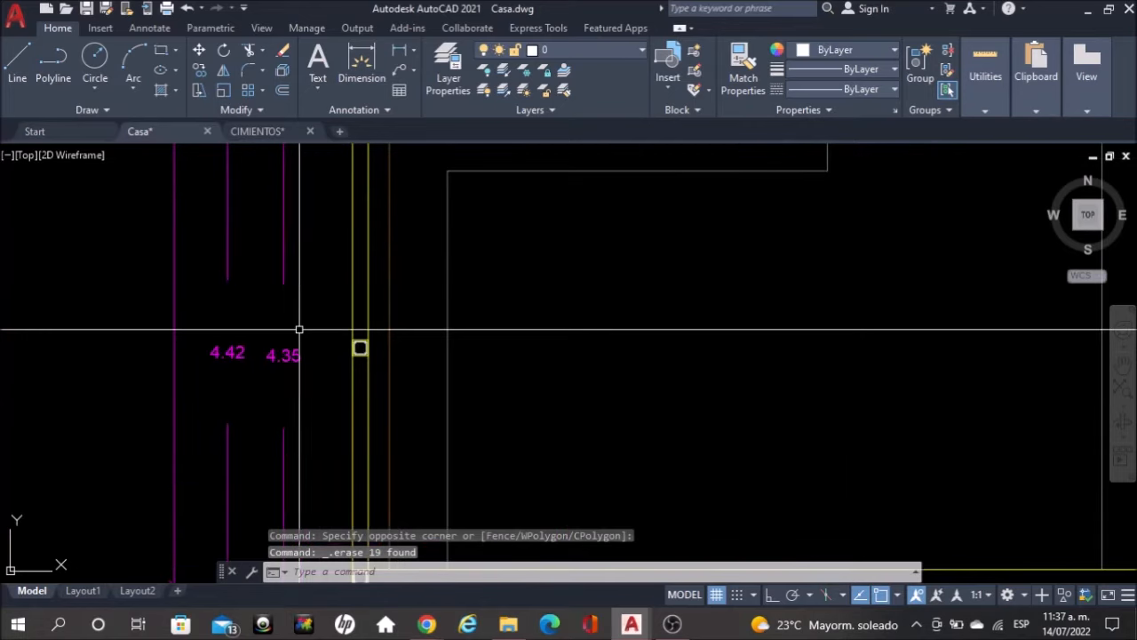
left_click(328, 330)
left_click(384, 369)
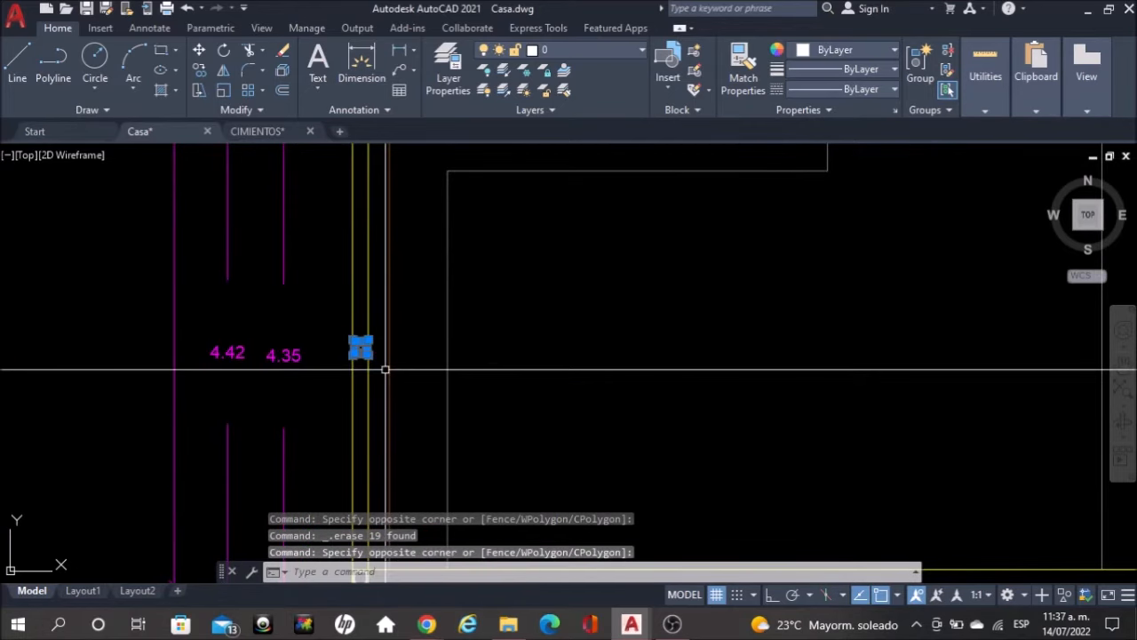
type("co")
key("Return")
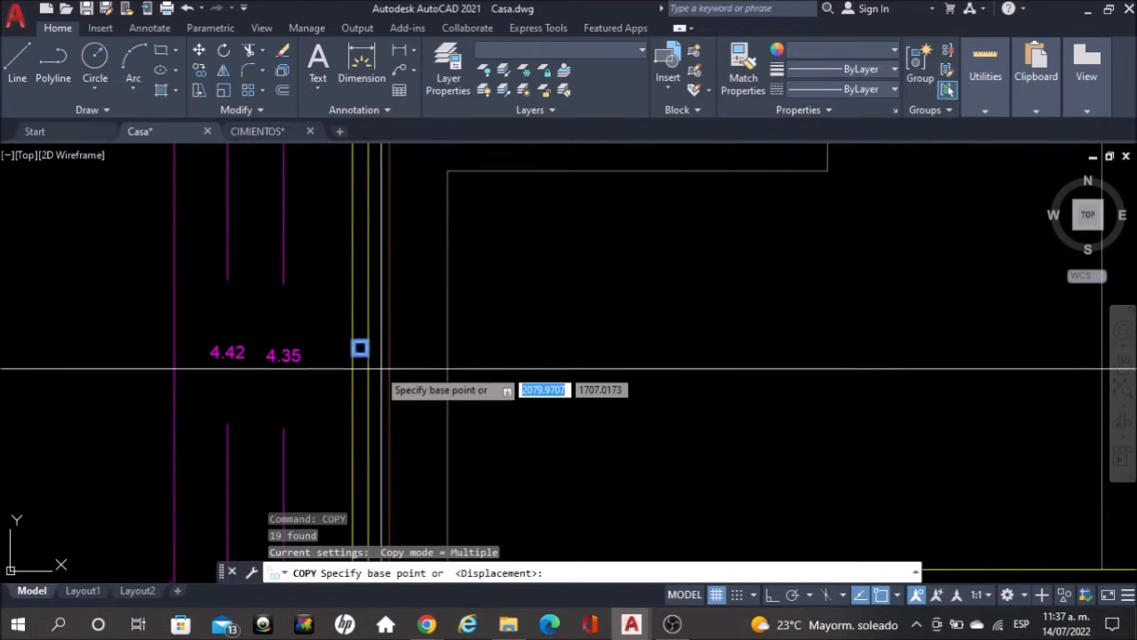
scroll(382, 366, "up", 5)
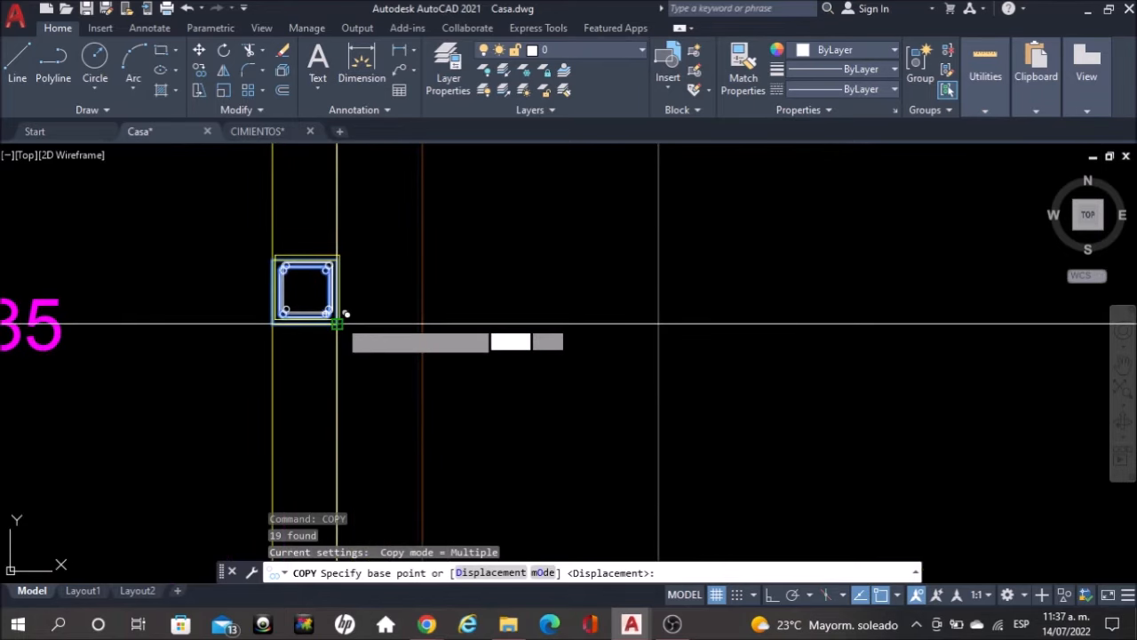
left_click(337, 322)
scroll(337, 323, "down", 4)
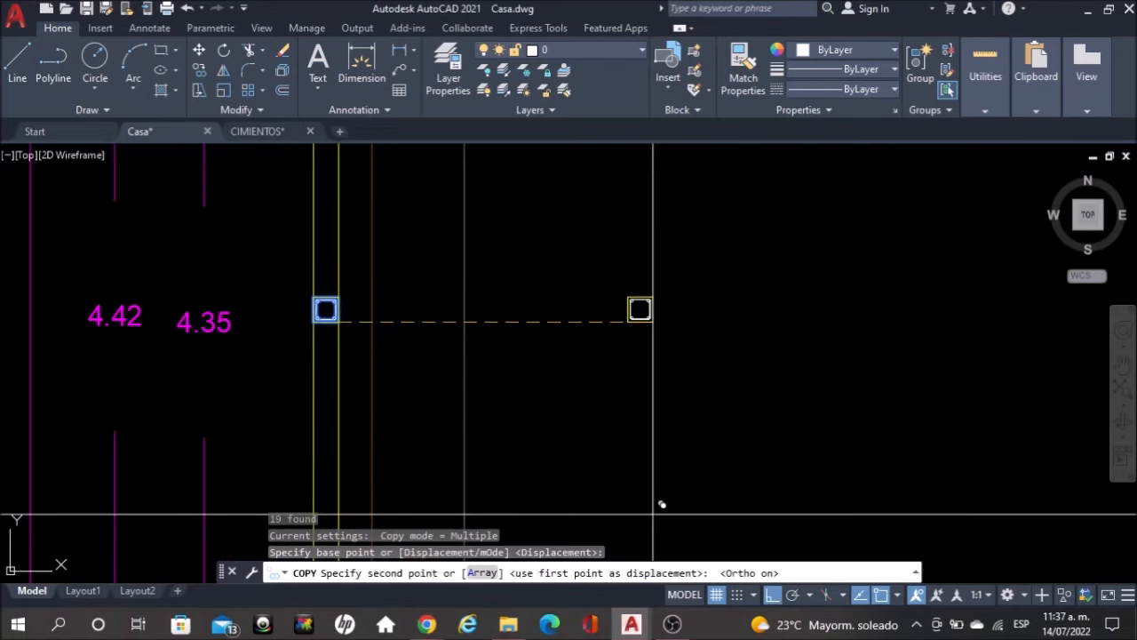
scroll(373, 337, "down", 3)
scroll(676, 382, "up", 5)
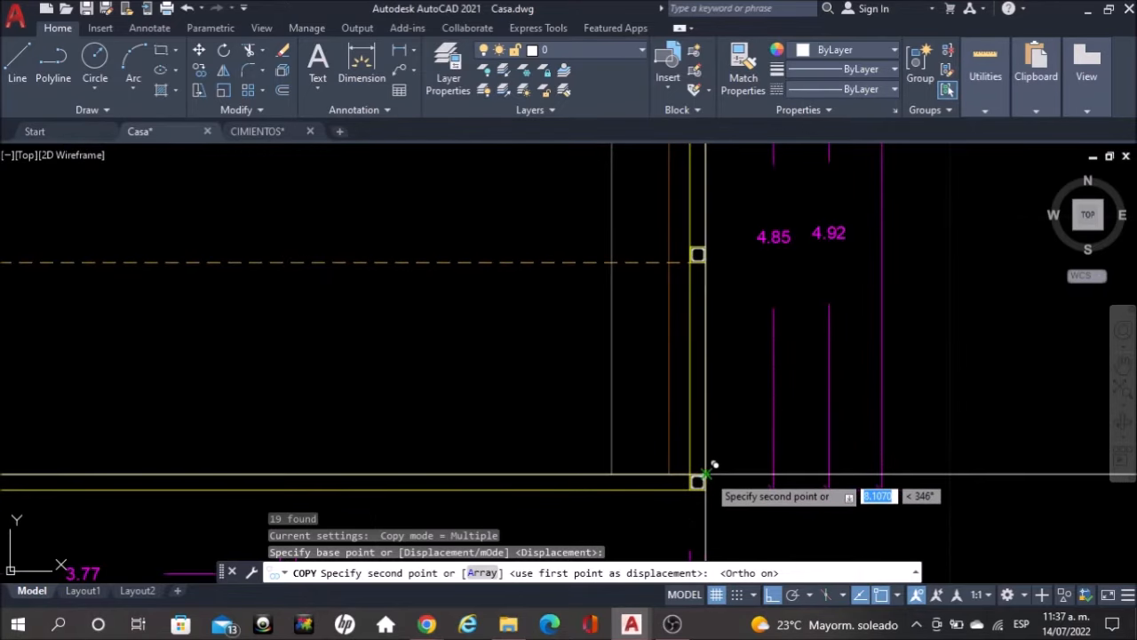
left_click(712, 306)
scroll(713, 307, "down", 4)
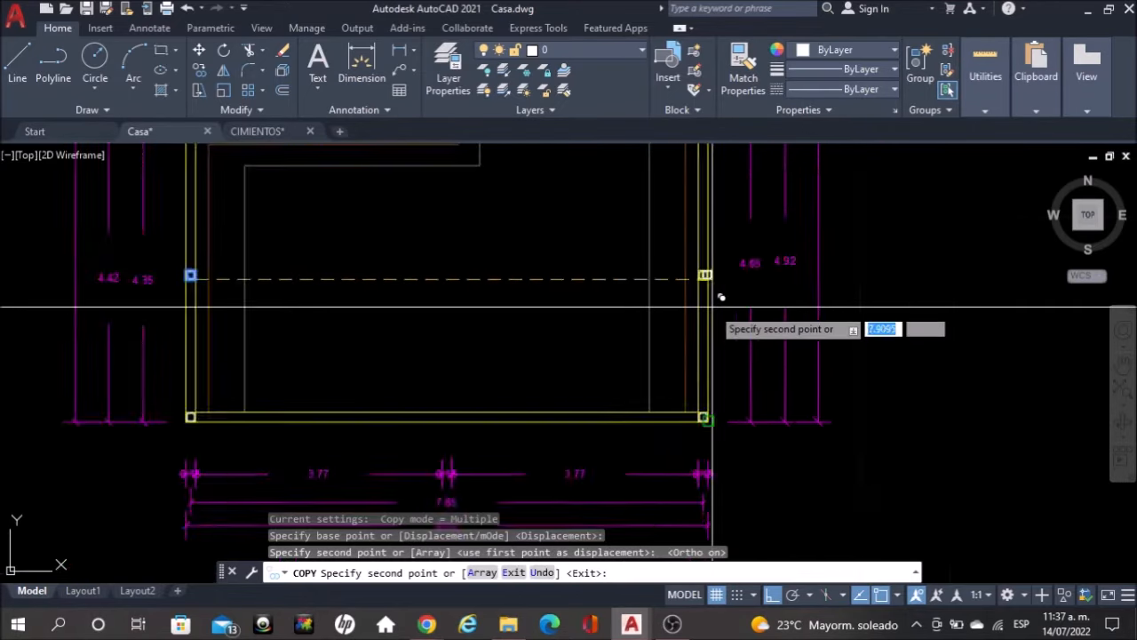
key("Escape")
Copy the bottom room's left-wall column straight up onto the midpoint of the left outer wall of the middle-left room
middle_click_drag(597, 273, 577, 368)
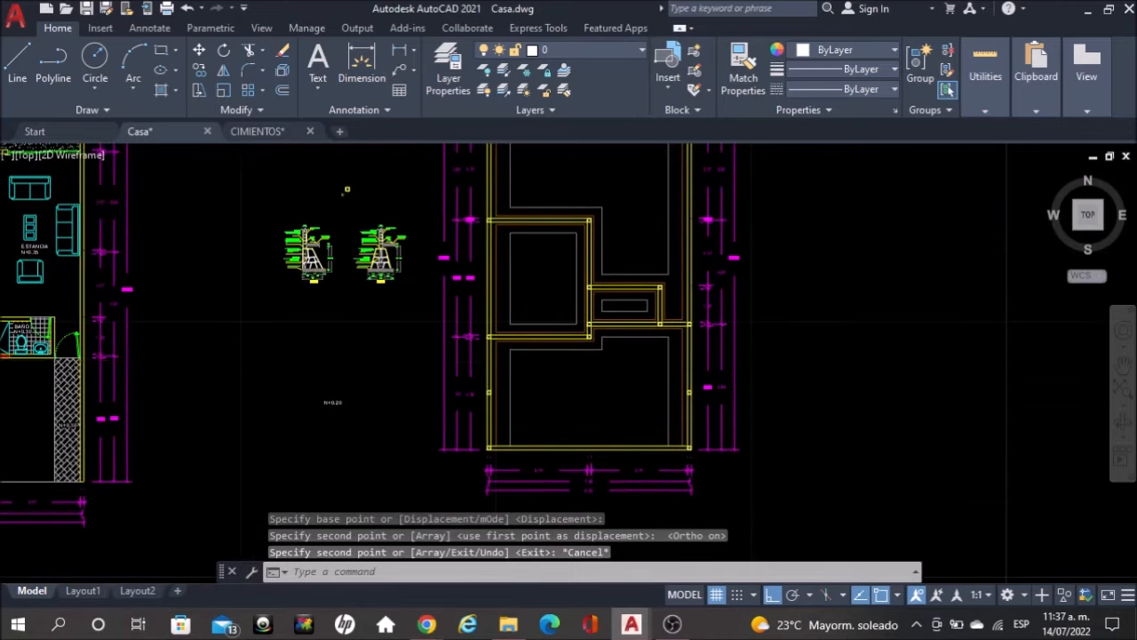
scroll(468, 383, "up", 6)
left_click(491, 399)
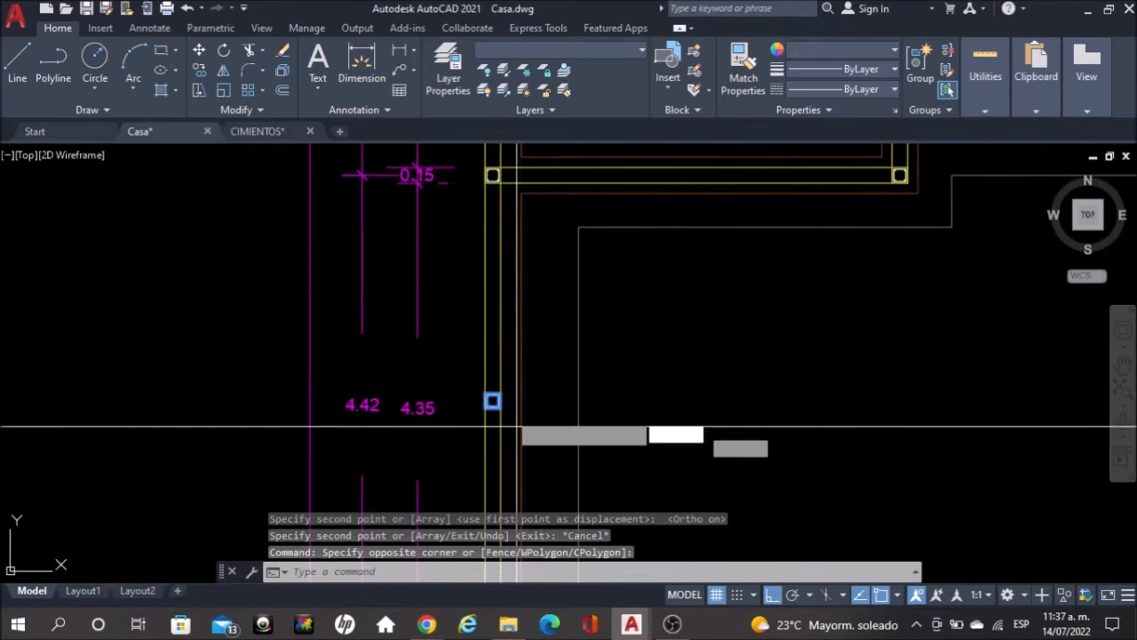
left_click(489, 427)
type("co")
key("Return")
scroll(486, 408, "up", 2)
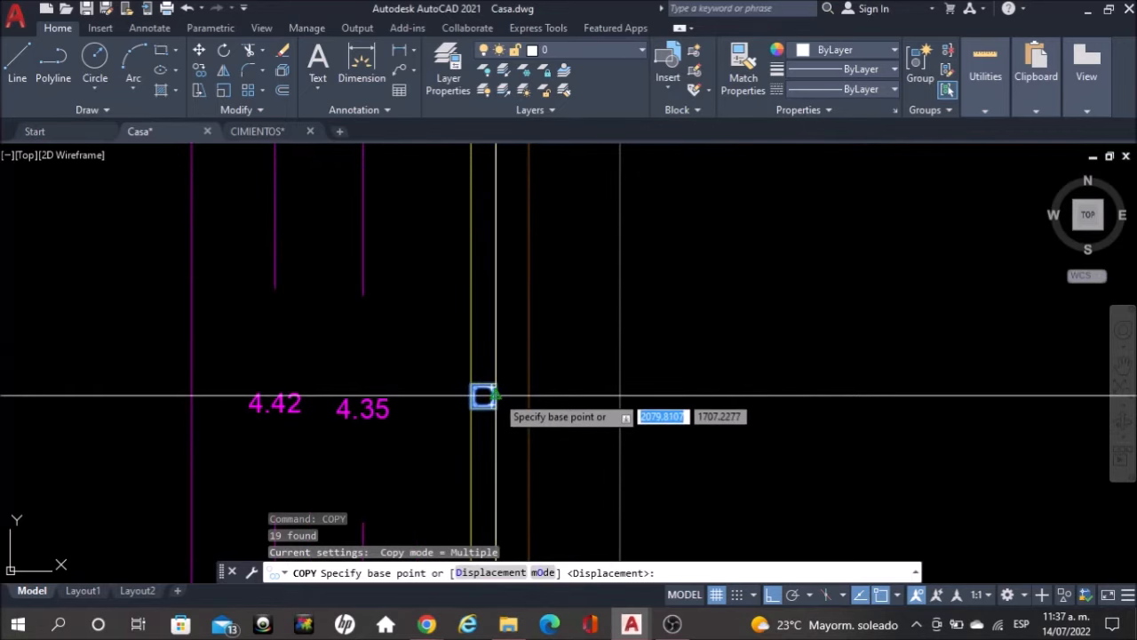
left_click(482, 396)
scroll(486, 397, "down", 2)
middle_click_drag(495, 236, 488, 530)
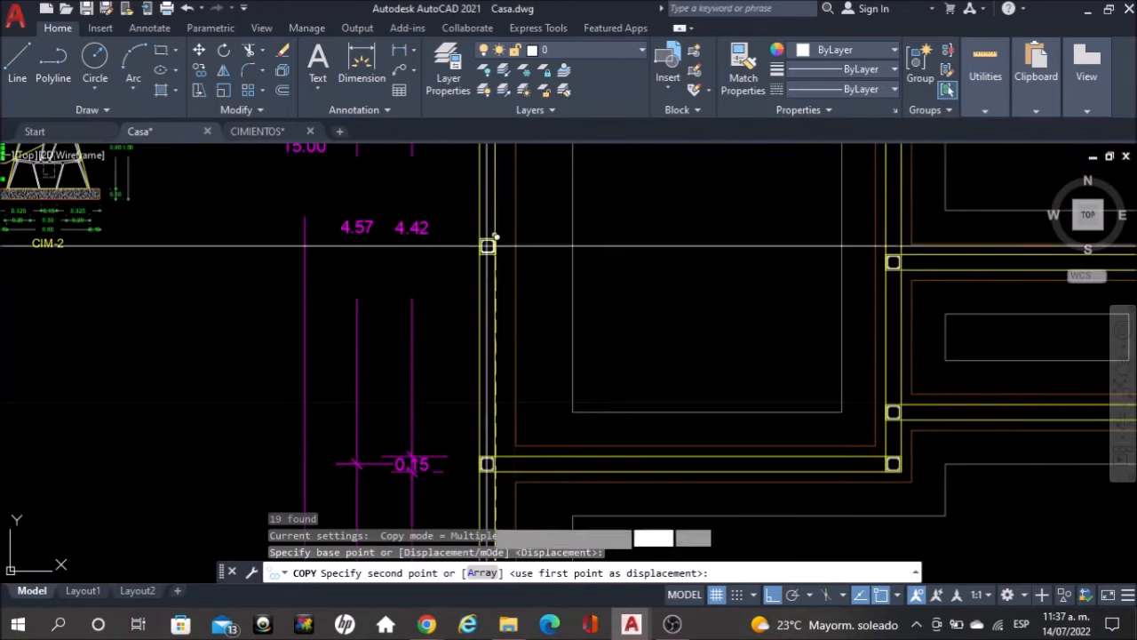
scroll(473, 313, "down", 2)
middle_click_drag(494, 254, 509, 360)
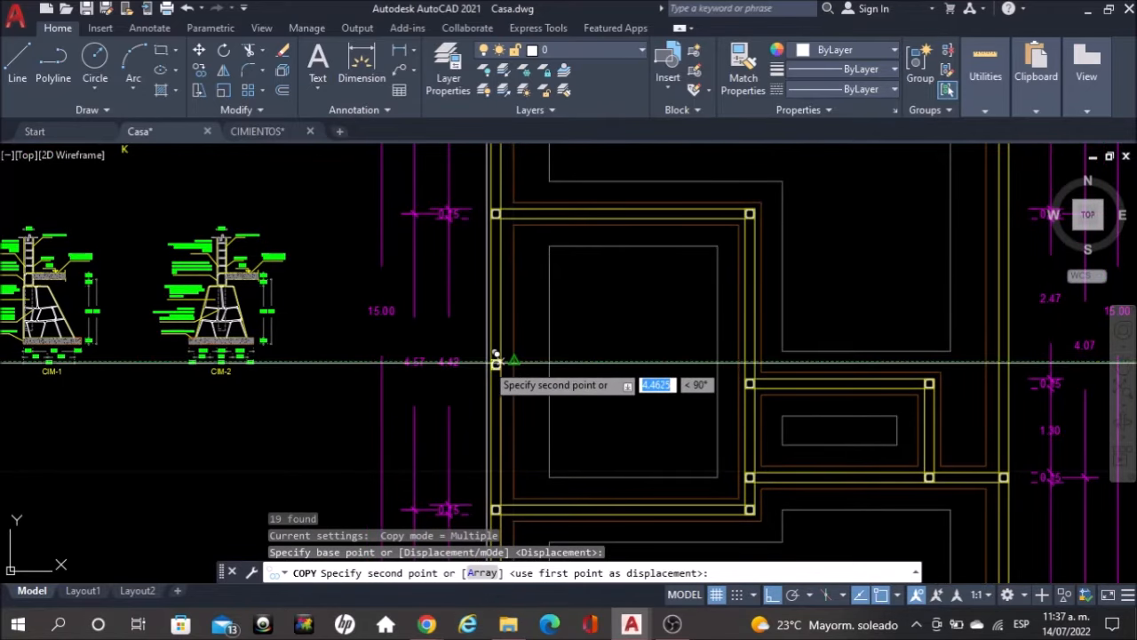
left_click(496, 358)
Place another column copy midway along the left outer wall of the large upper room and end the copying
middle_click_drag(125, 147, 116, 391)
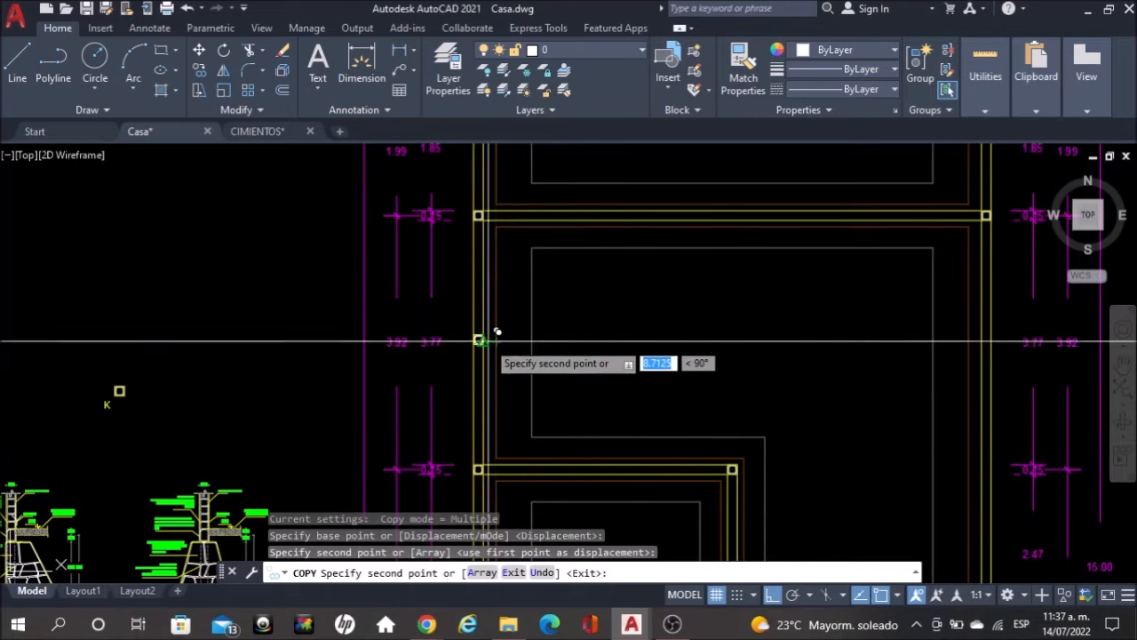
mouse_move(516, 264)
middle_mouse_down()
mouse_move(459, 360)
mouse_move(430, 364)
middle_mouse_up()
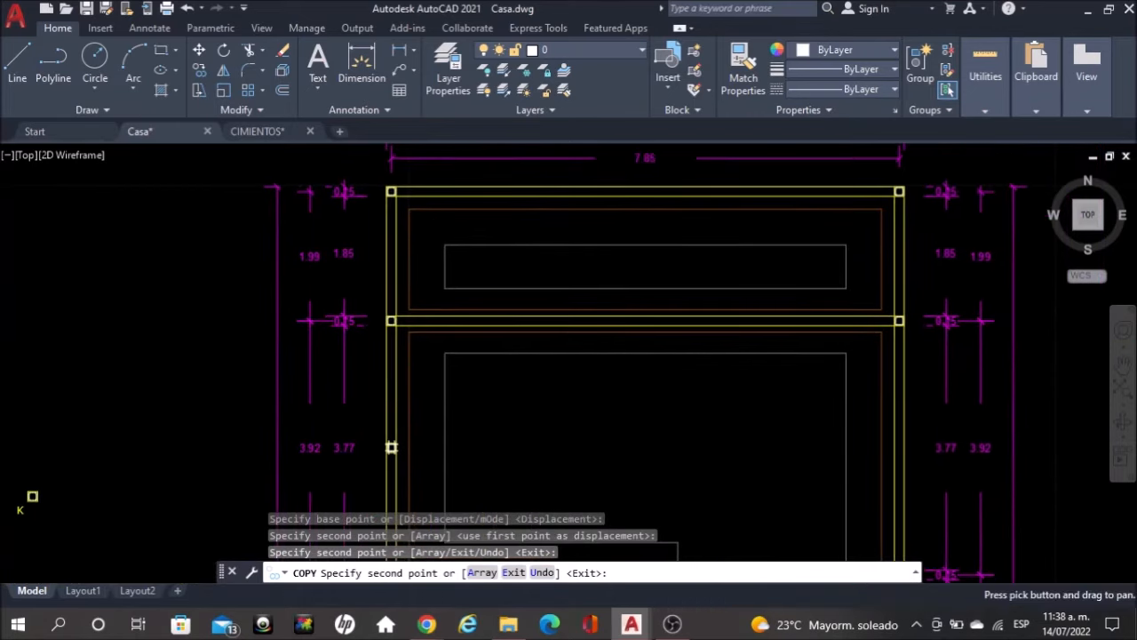
key("Escape")
Copy the plan's top-left corner column 2 units to the right along the top outer wall
mouse_move(581, 265)
middle_mouse_down()
mouse_move(596, 287)
mouse_move(556, 358)
middle_mouse_up()
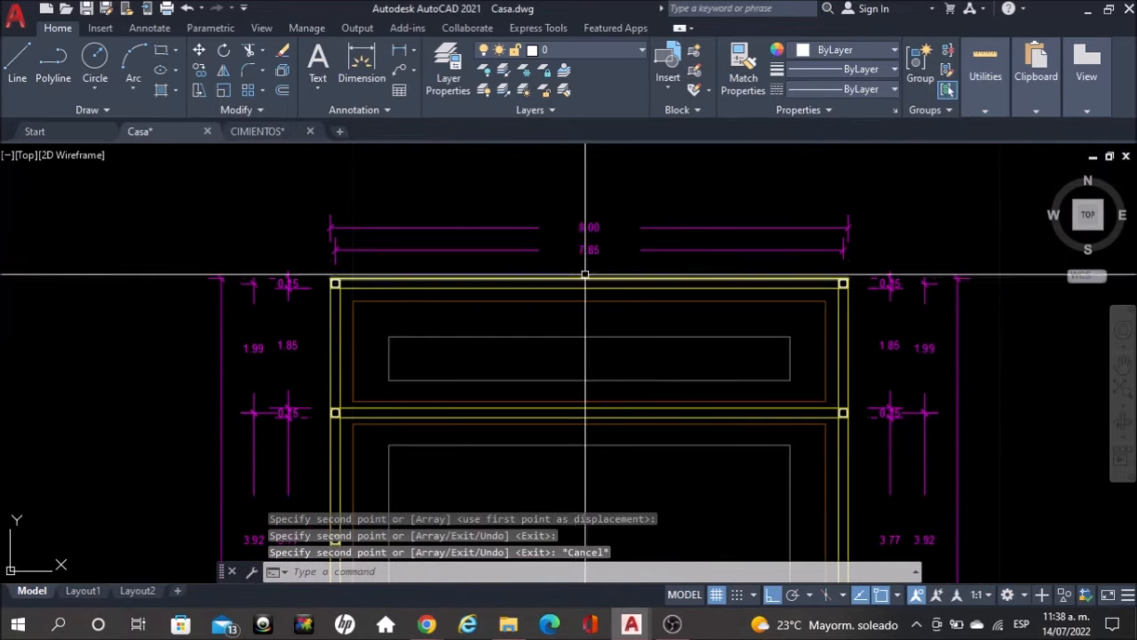
scroll(567, 262, "up", 2)
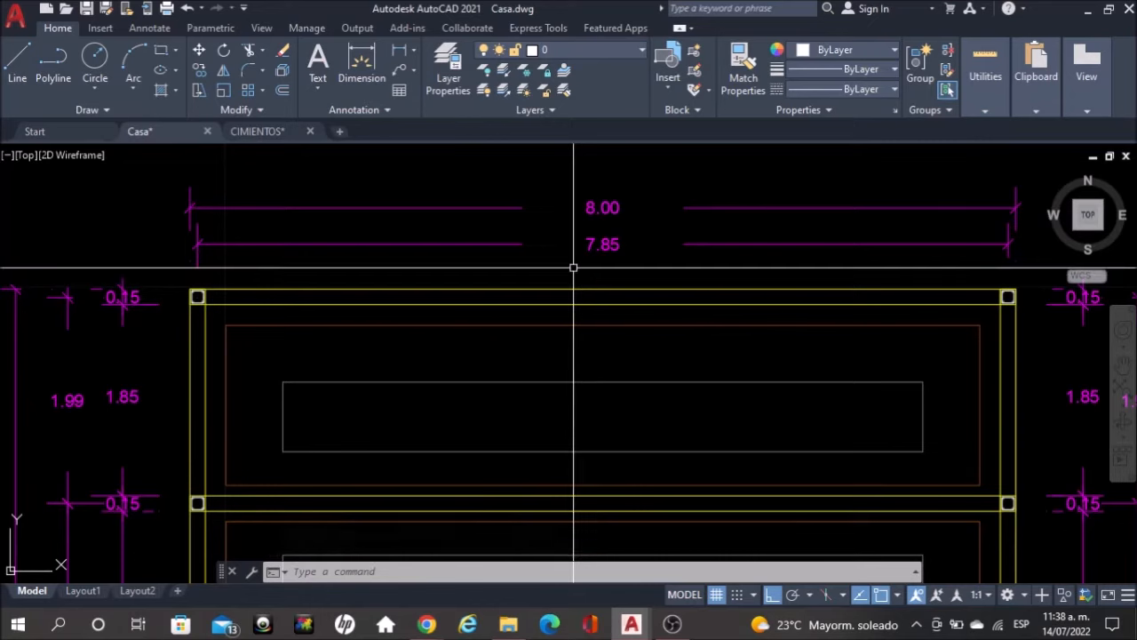
left_click(233, 318)
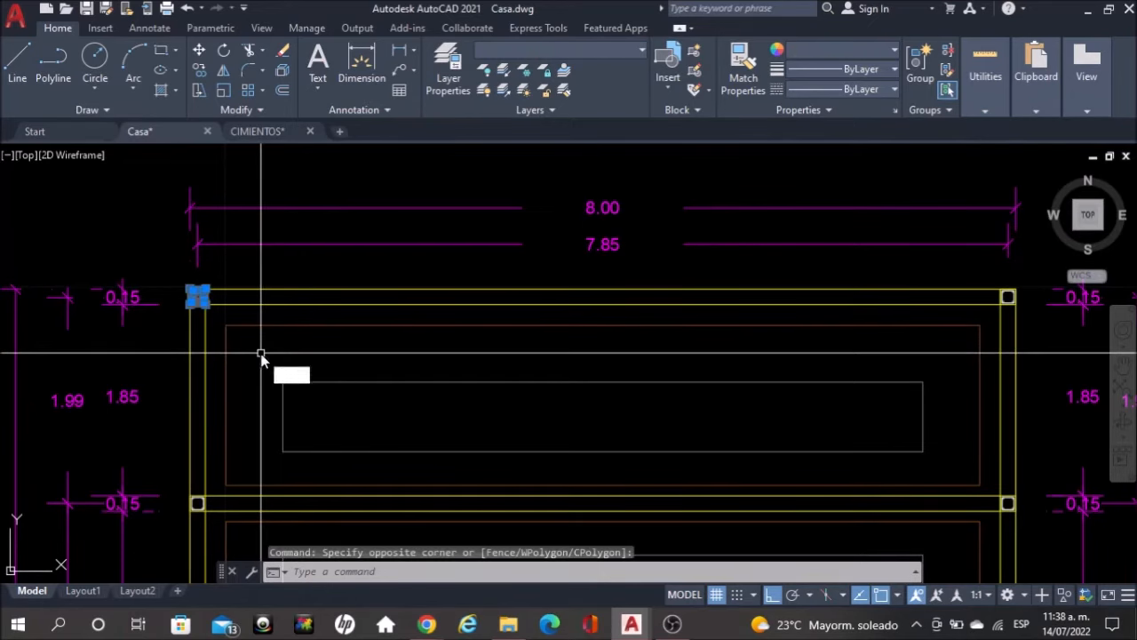
key("Return")
scroll(195, 297, "up", 2)
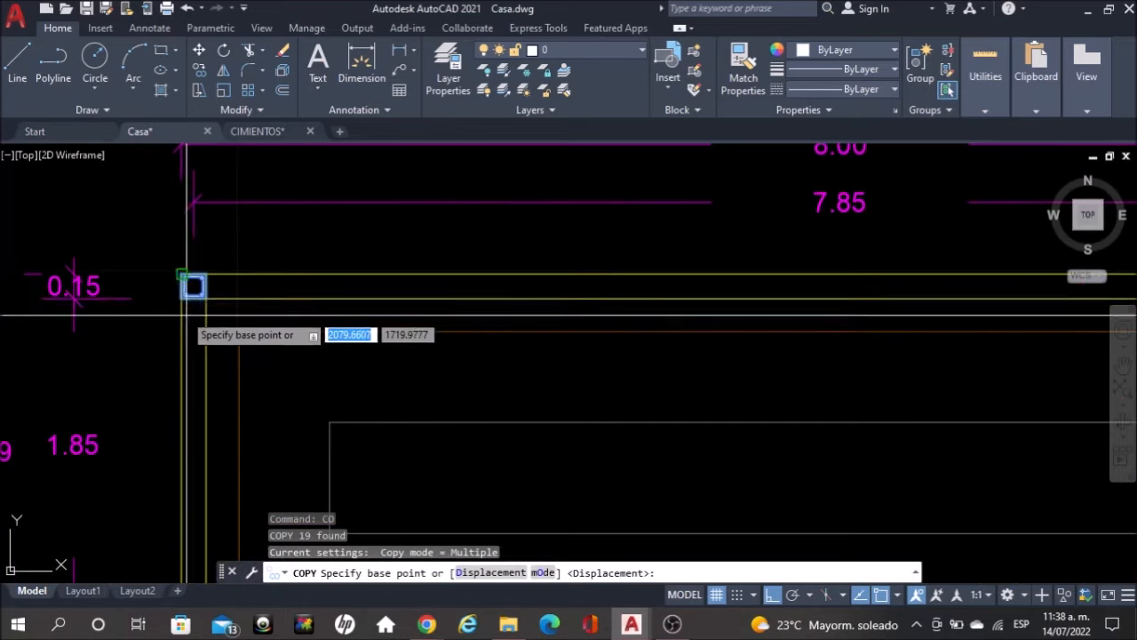
left_click(182, 298)
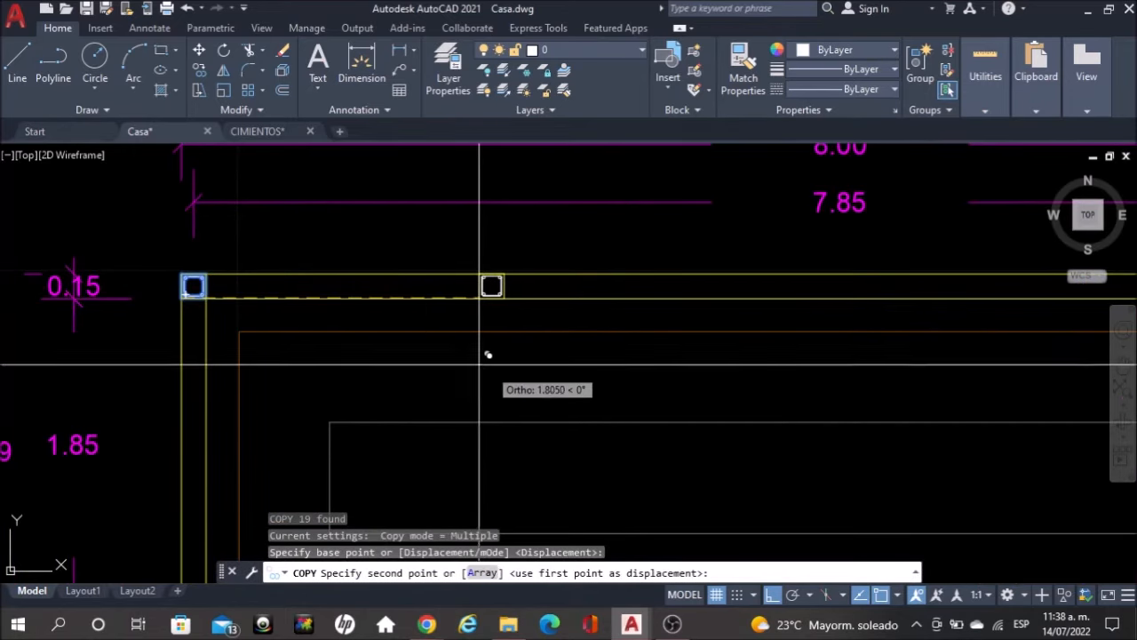
type("2")
key("Return")
scroll(509, 382, "down", 4)
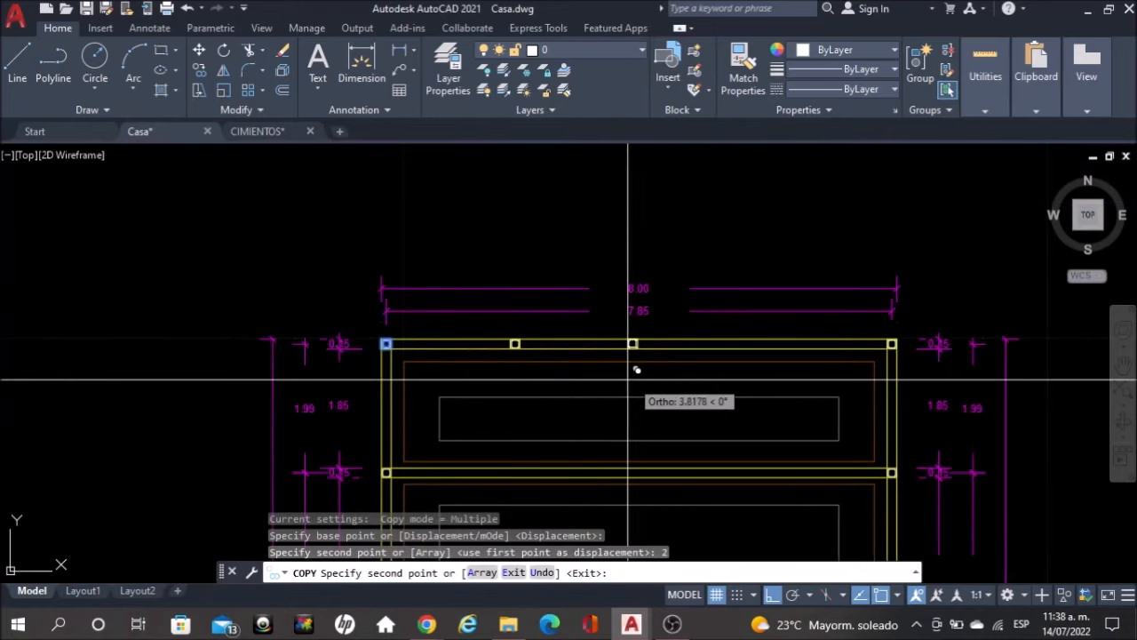
key("Escape")
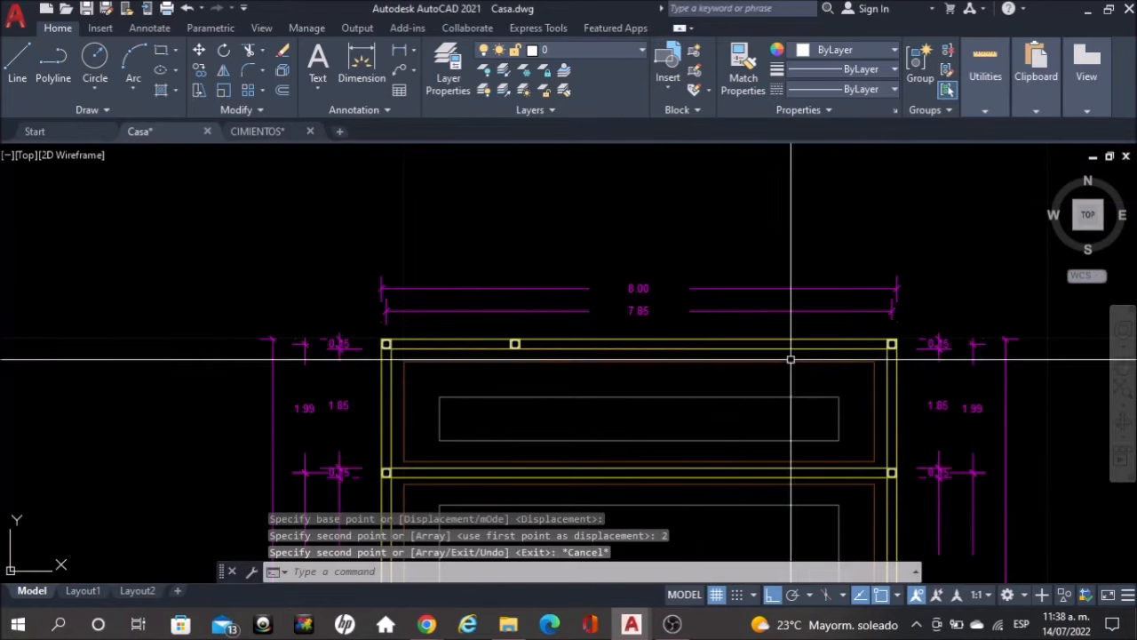
Copy the plan's top-right corner column 2 units to the left along the top outer wall
left_click(875, 329)
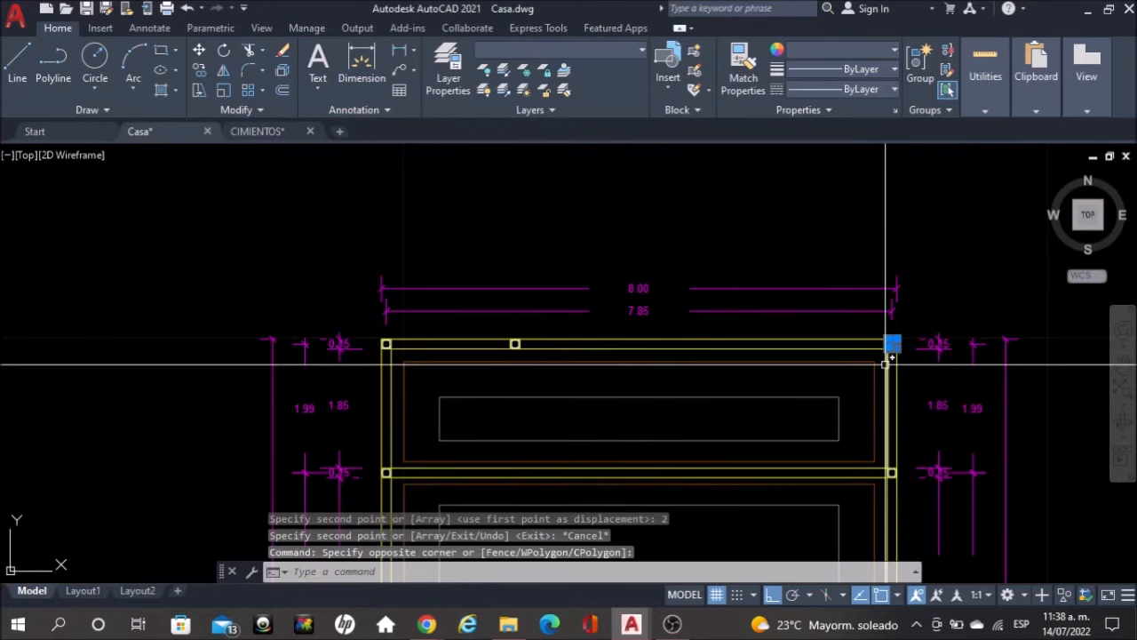
type("co")
key("Return")
scroll(888, 344, "up", 5)
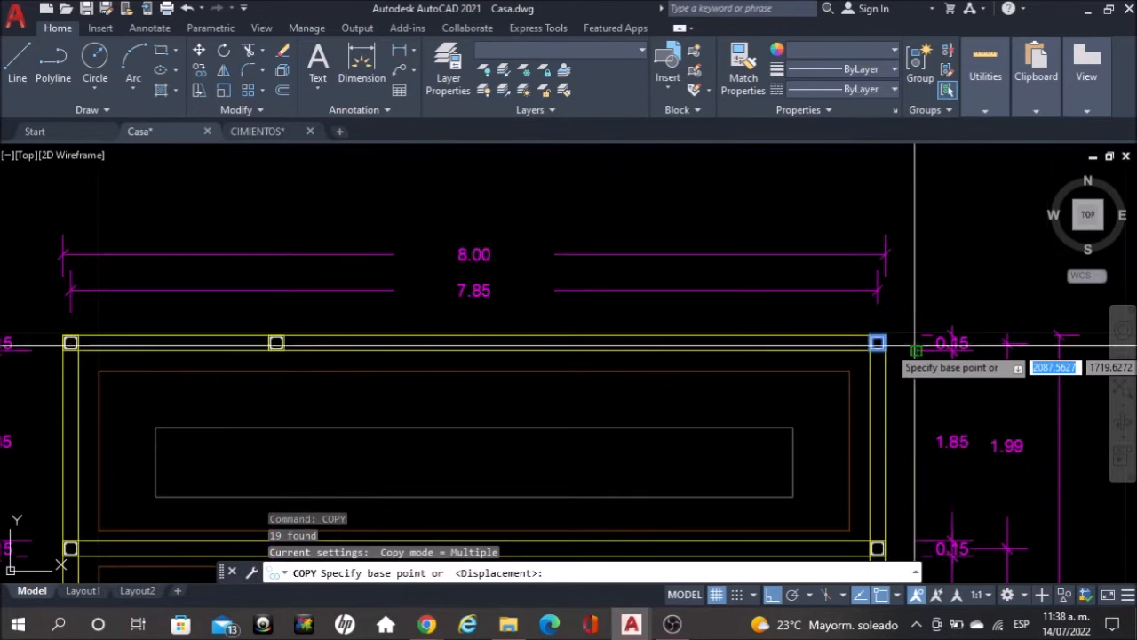
left_click(871, 351)
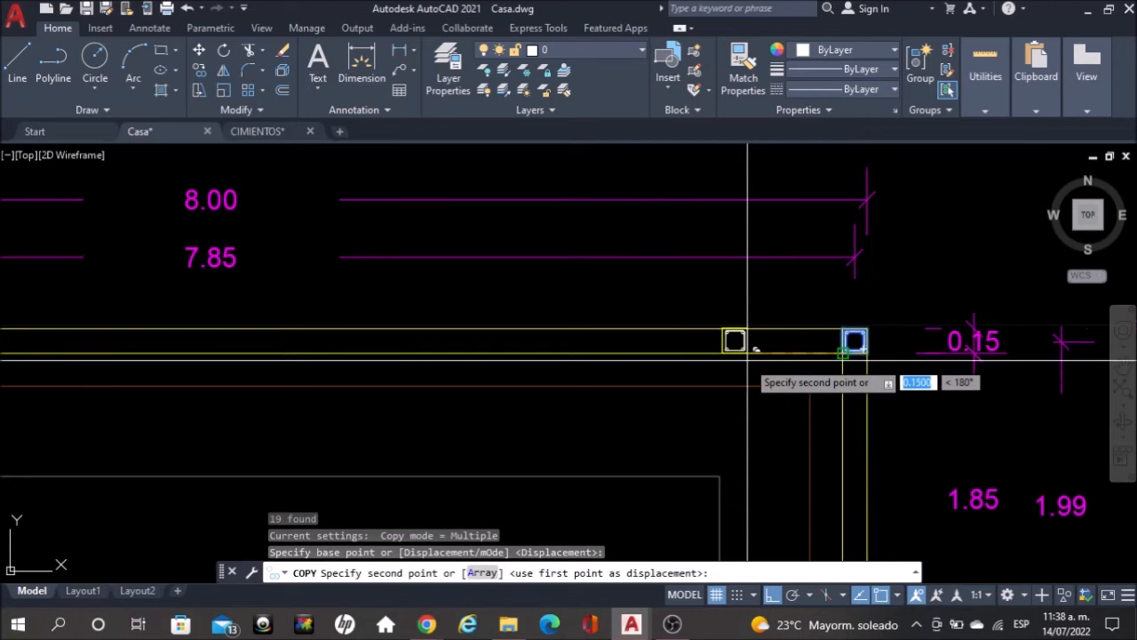
key("Return")
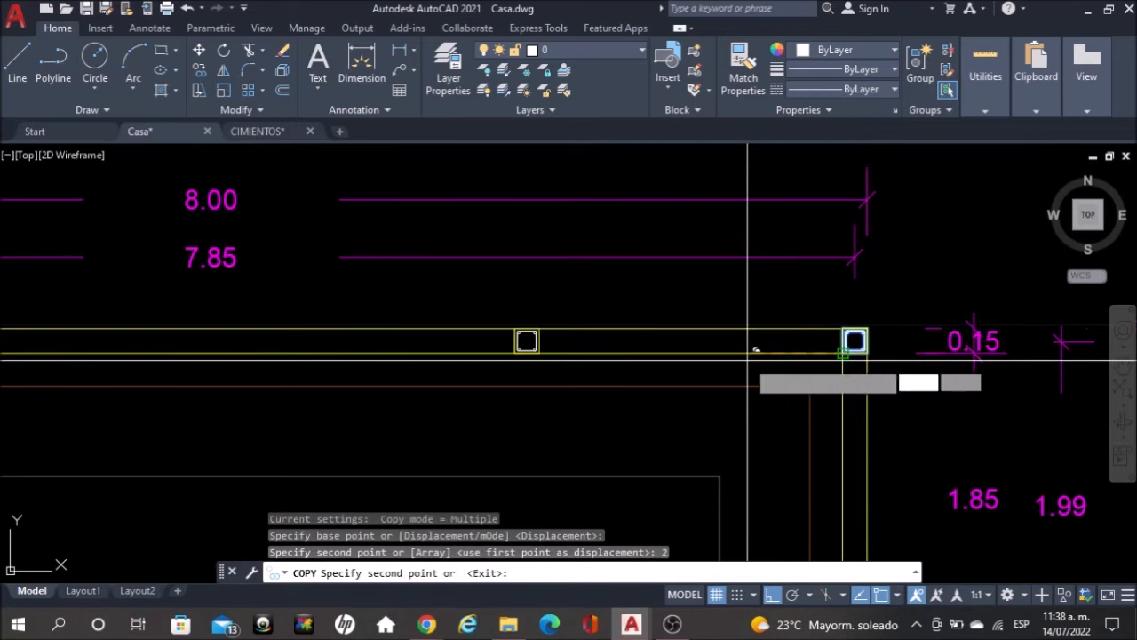
scroll(755, 356, "down", 5)
key("Escape")
Move the left intermediate column of the top outer wall about 0.6 units to the right along the wall
scroll(536, 385, "up", 2)
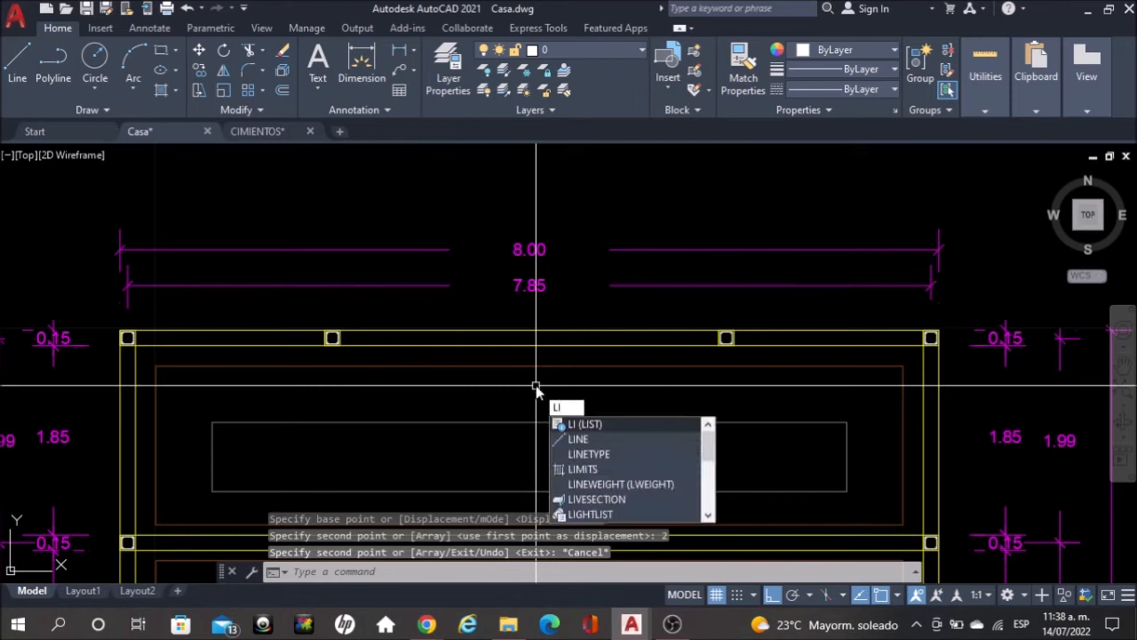
key("Escape")
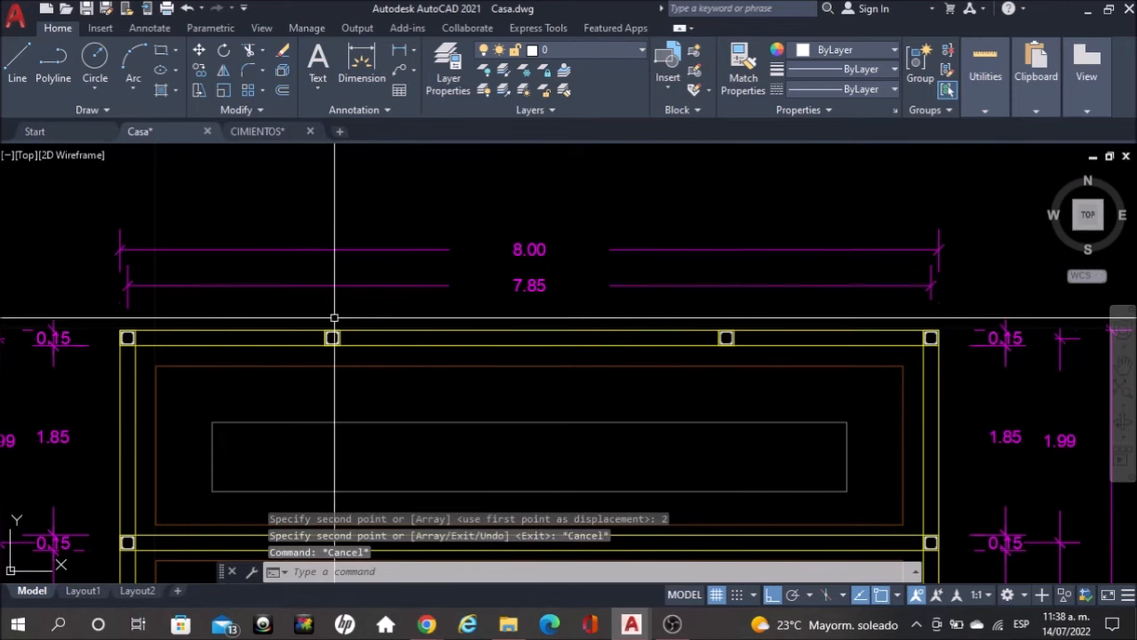
left_click(309, 315)
left_click(378, 395)
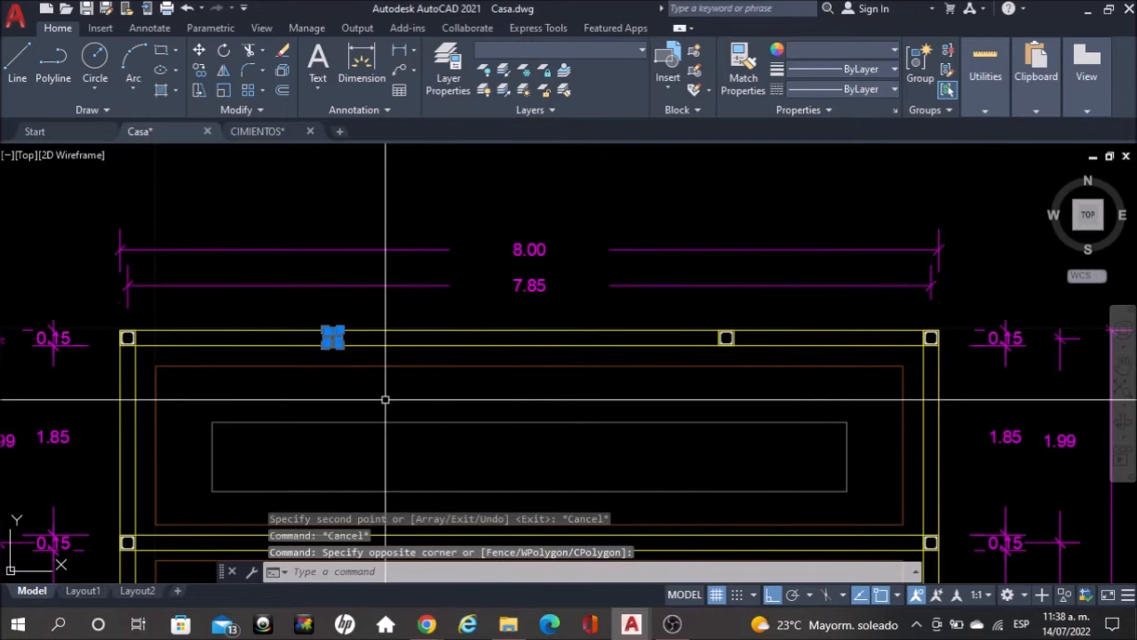
type("m")
key("space")
left_click(389, 400)
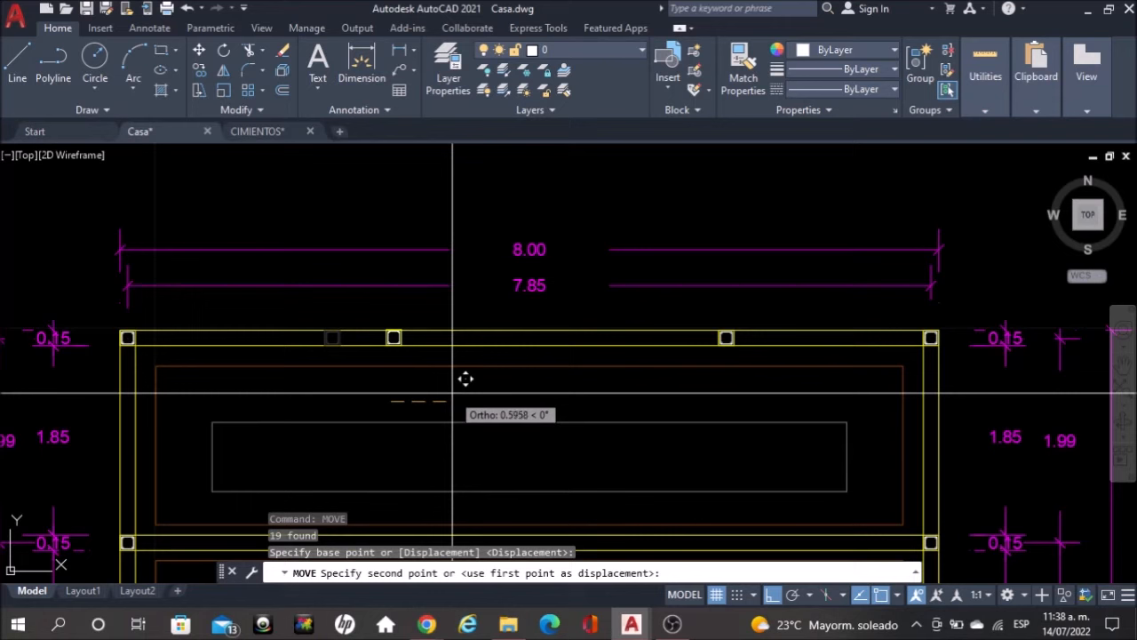
key("Escape")
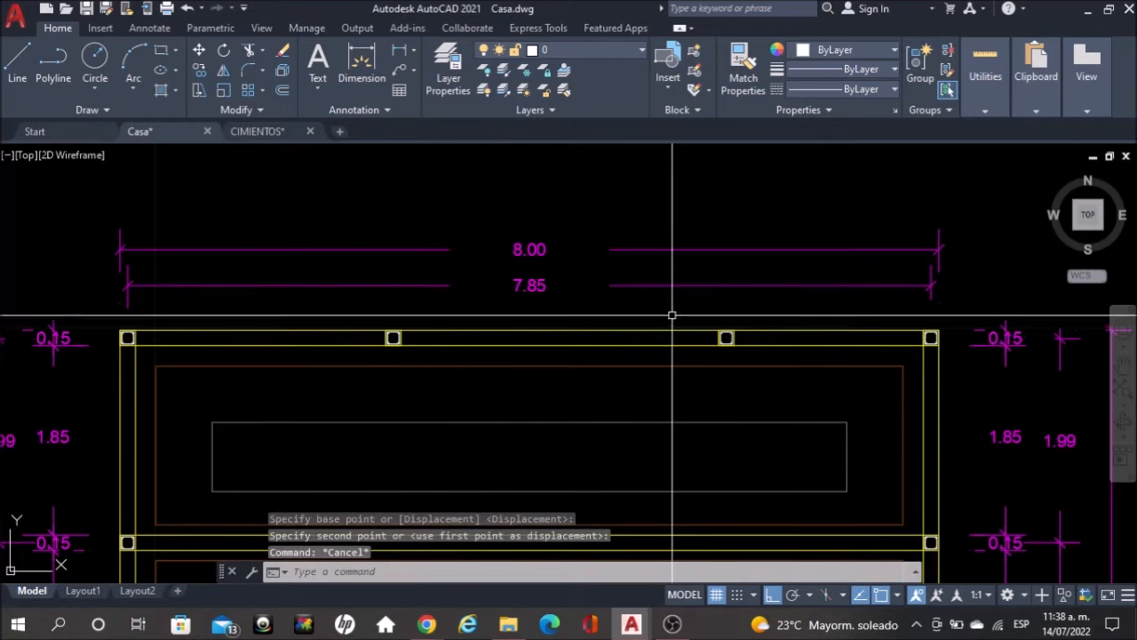
Move the right intermediate column of the top outer wall a short distance left along the wall, toward its middle
left_click(678, 312)
left_click(727, 334)
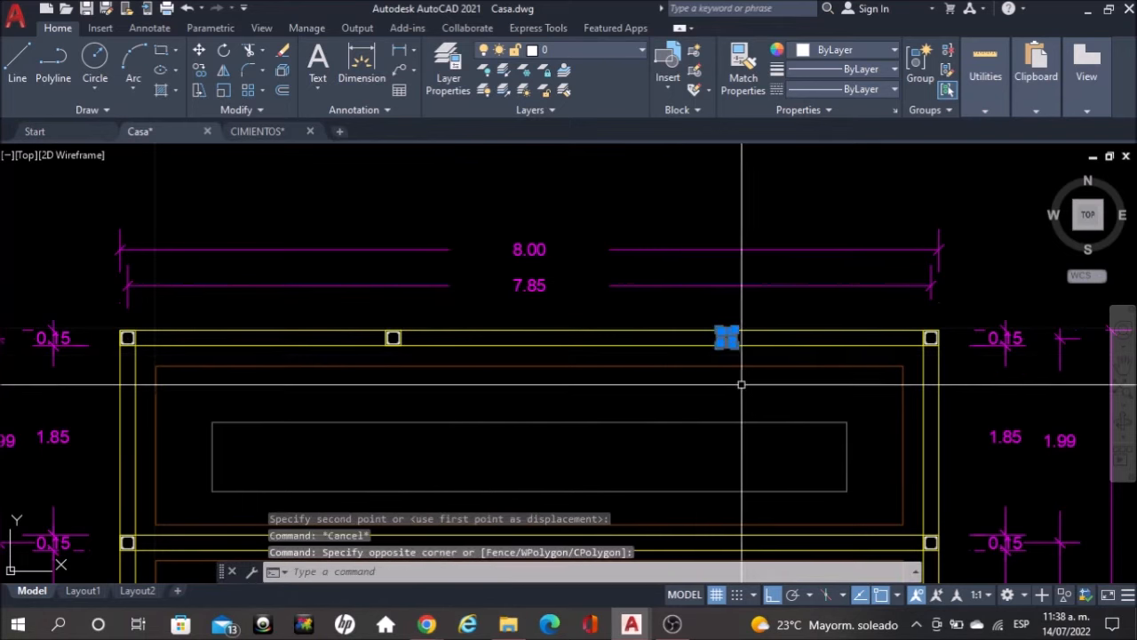
type("MOVE")
key("Return")
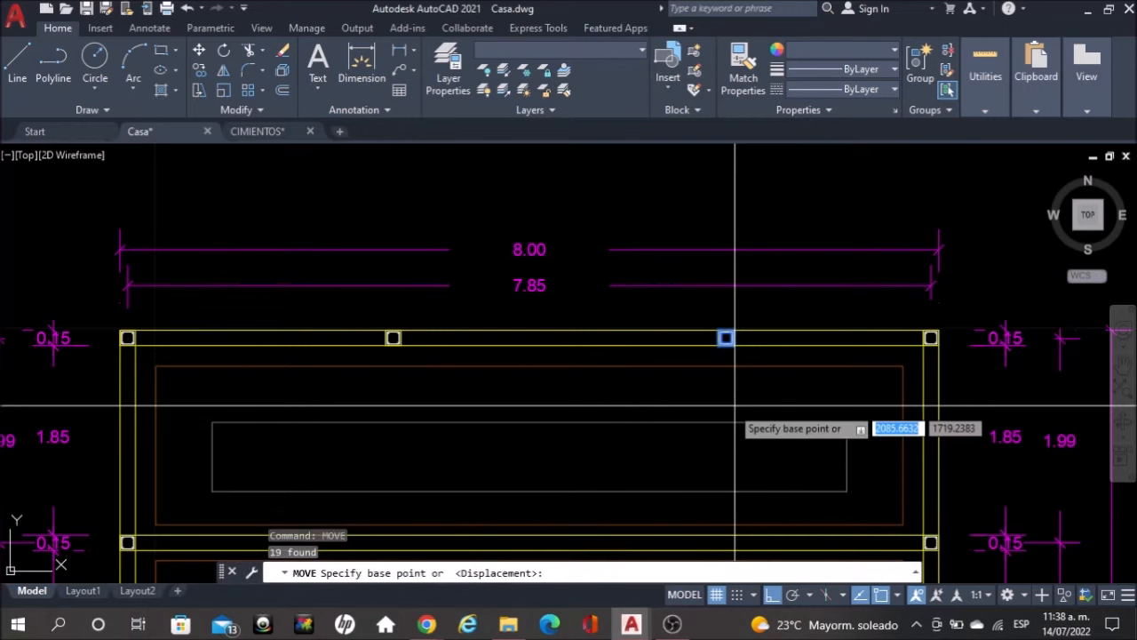
left_click(731, 406)
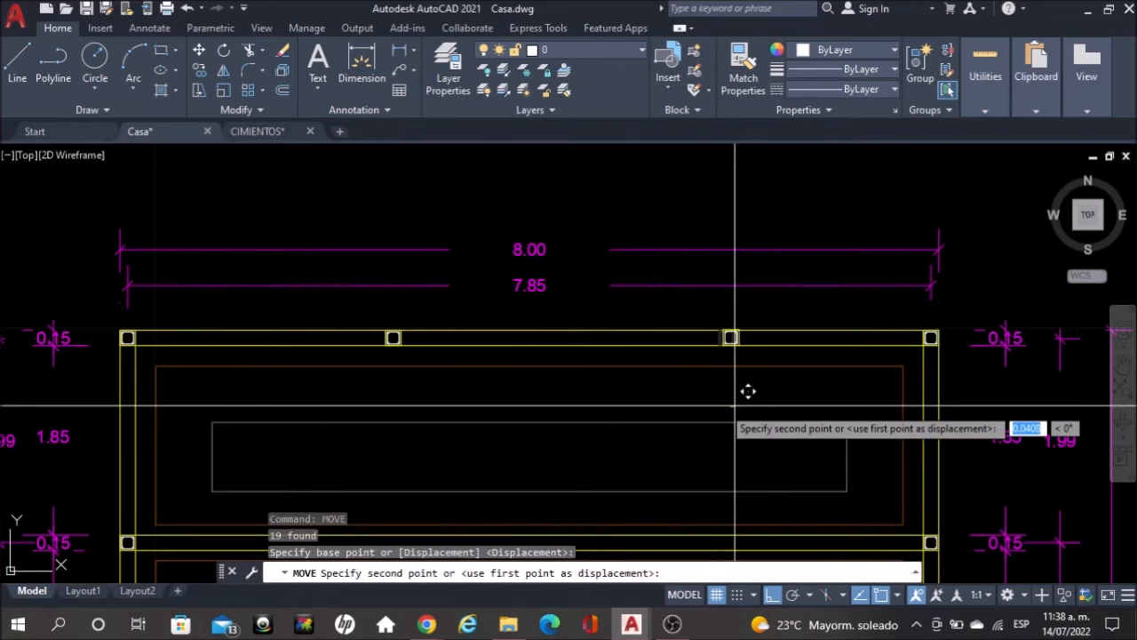
left_click(686, 404)
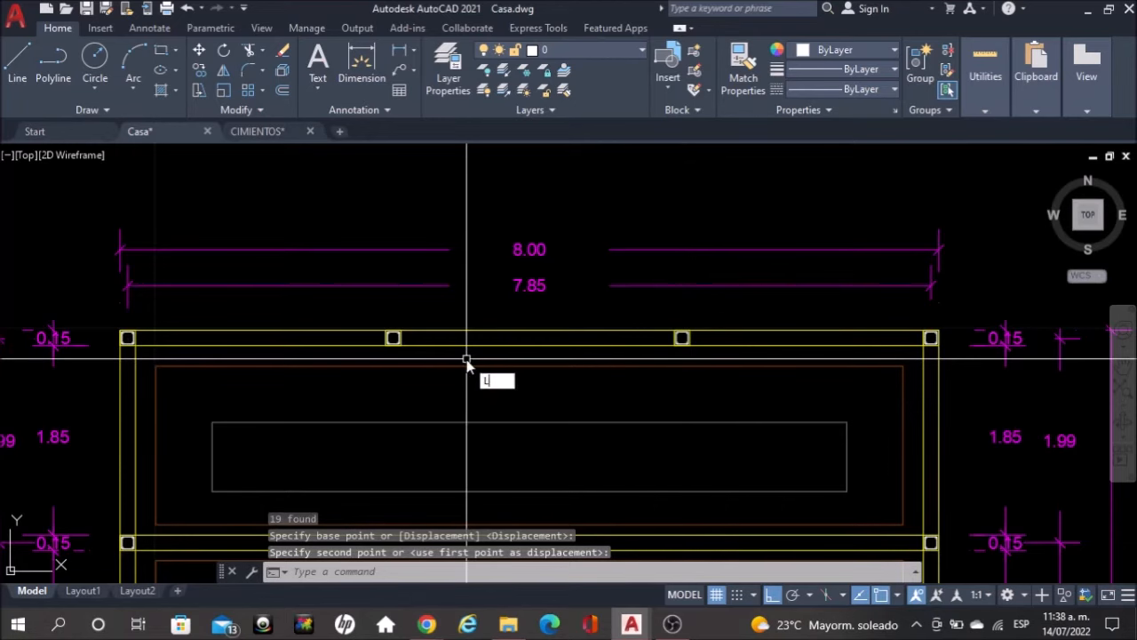
key("Escape")
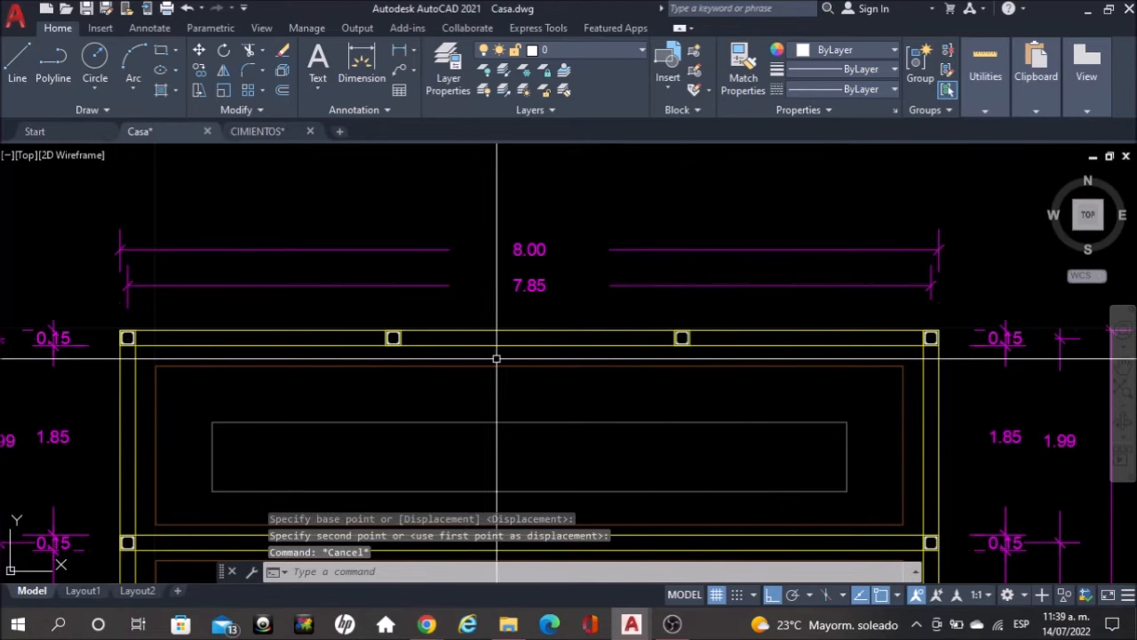
Copy both intermediate columns of the top outer wall straight down onto the next horizontal wall
scroll(510, 329, "down", 4)
scroll(510, 350, "up", 2)
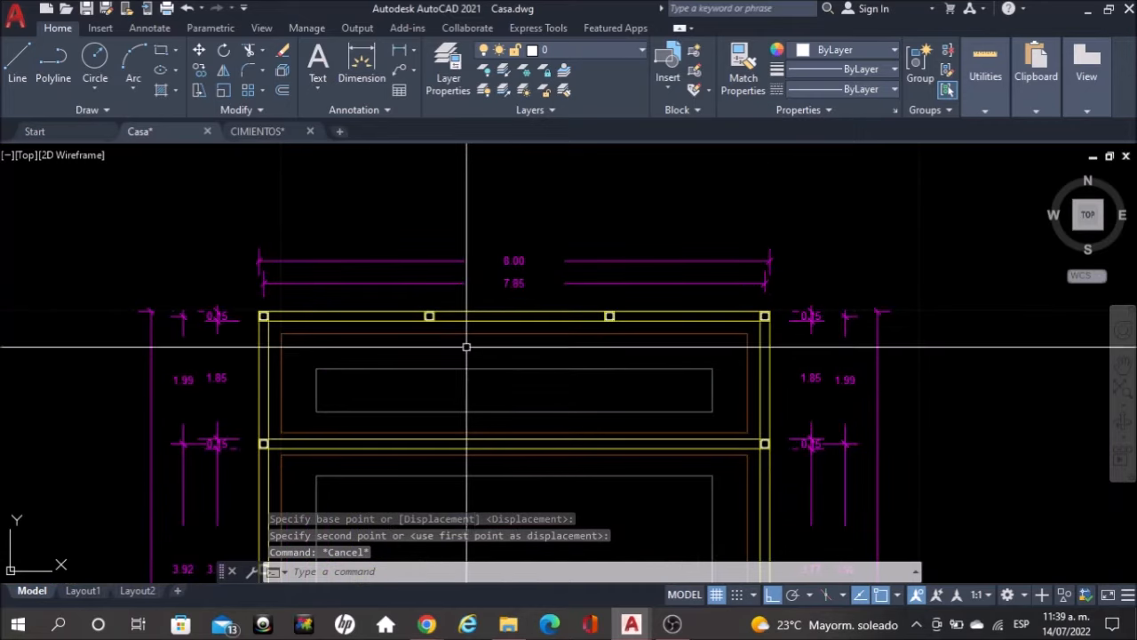
left_click(631, 346)
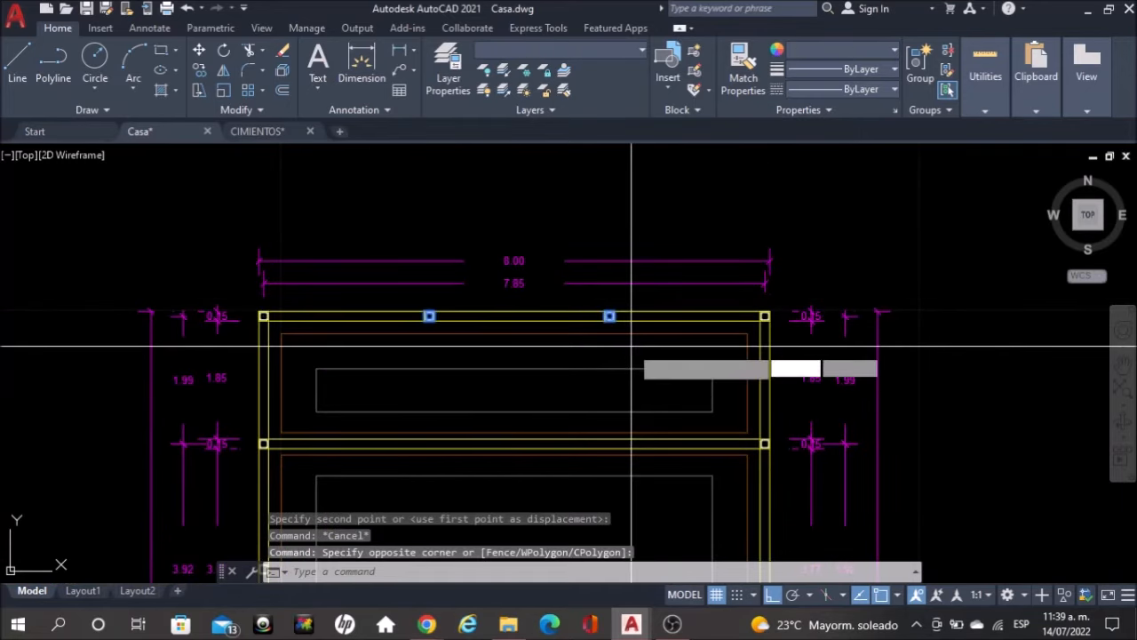
type("copy")
key("Return")
scroll(631, 346, "up", 5)
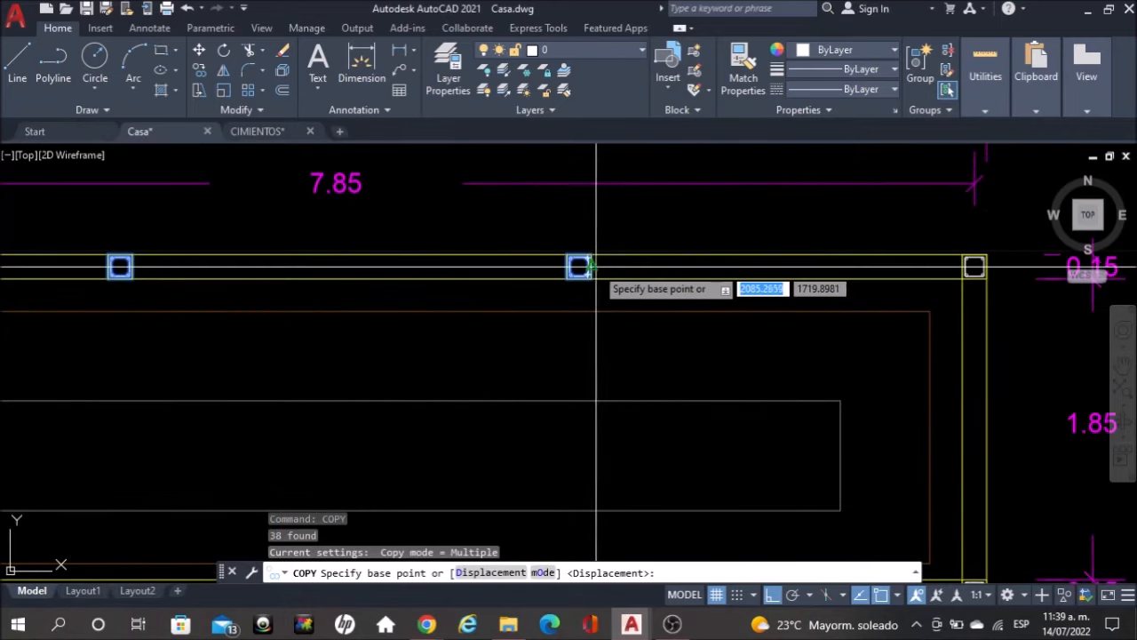
left_click(579, 267)
scroll(584, 264, "down", 3)
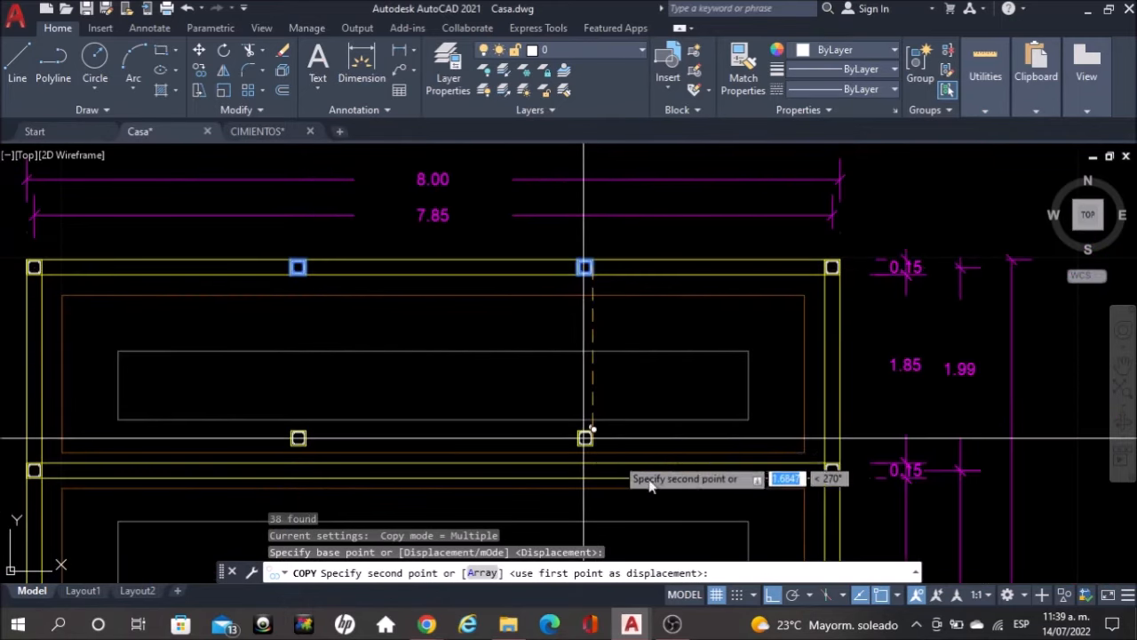
scroll(589, 465, "up", 5)
middle_click_drag(771, 475, 768, 368)
scroll(749, 363, "down", 4)
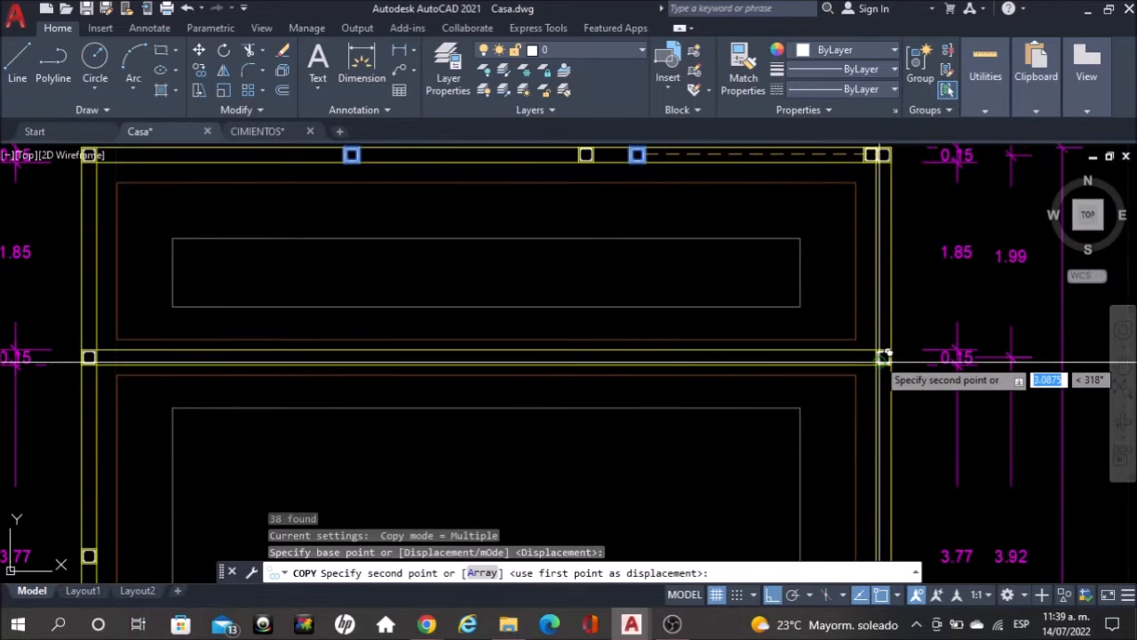
left_click(669, 364)
key("Escape")
scroll(593, 266, "down", 3)
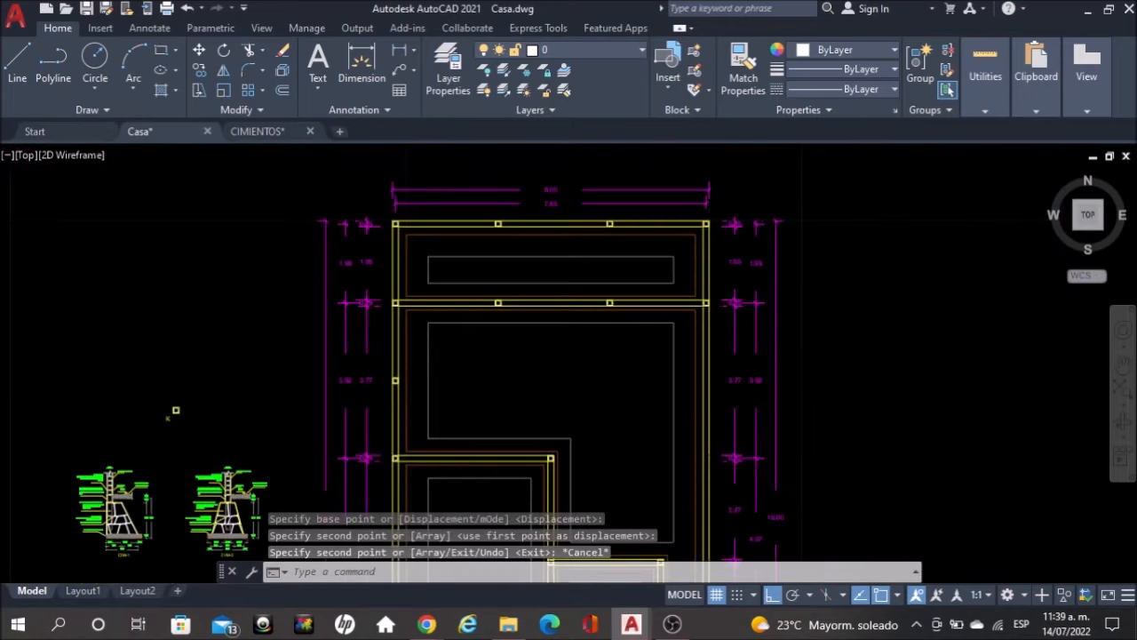
Copy the column at the upper-right corner of the middle-left room horizontally onto the right outer wall
scroll(492, 314, "up", 3)
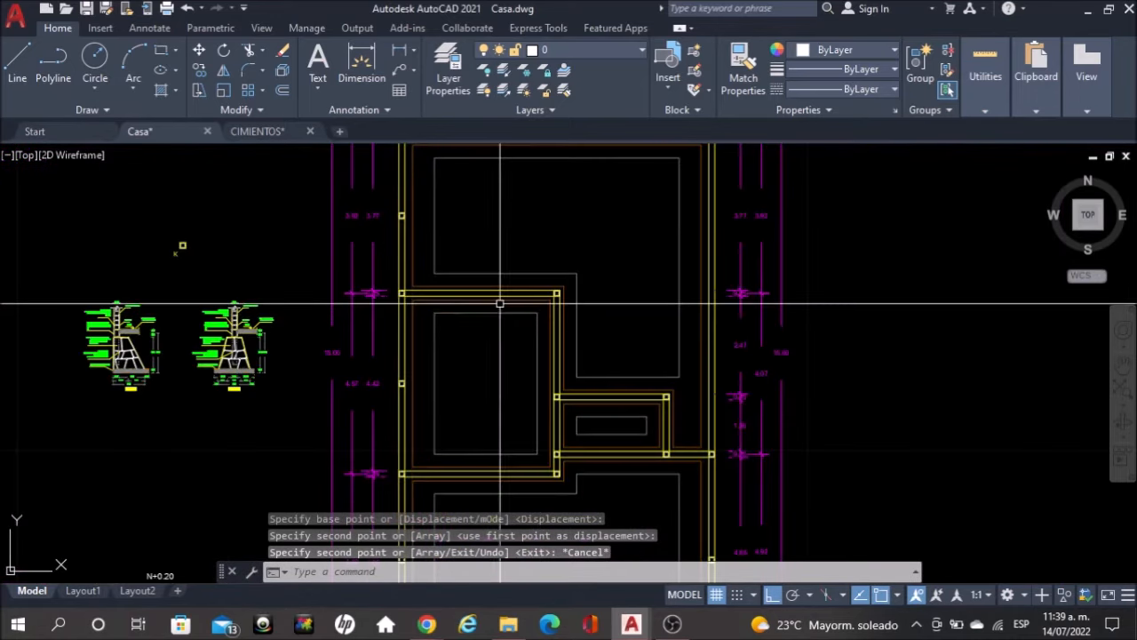
mouse_move(489, 313)
middle_mouse_down()
mouse_move(507, 381)
mouse_move(507, 284)
mouse_move(406, 394)
mouse_move(413, 406)
middle_mouse_up()
middle_click_drag(579, 284, 528, 421)
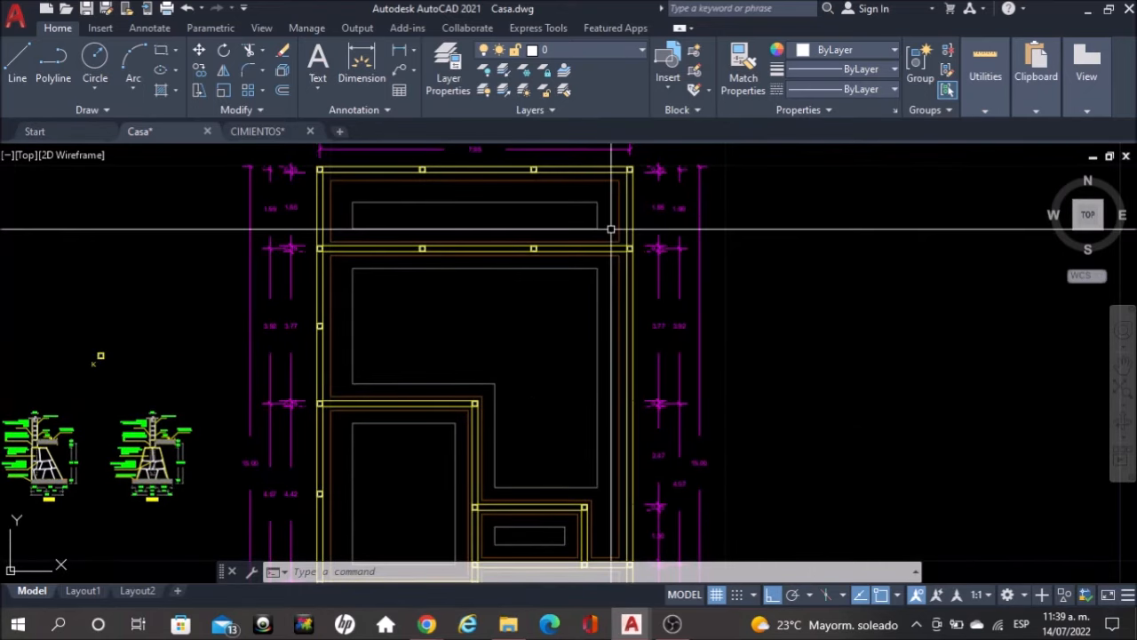
scroll(466, 398, "up", 4)
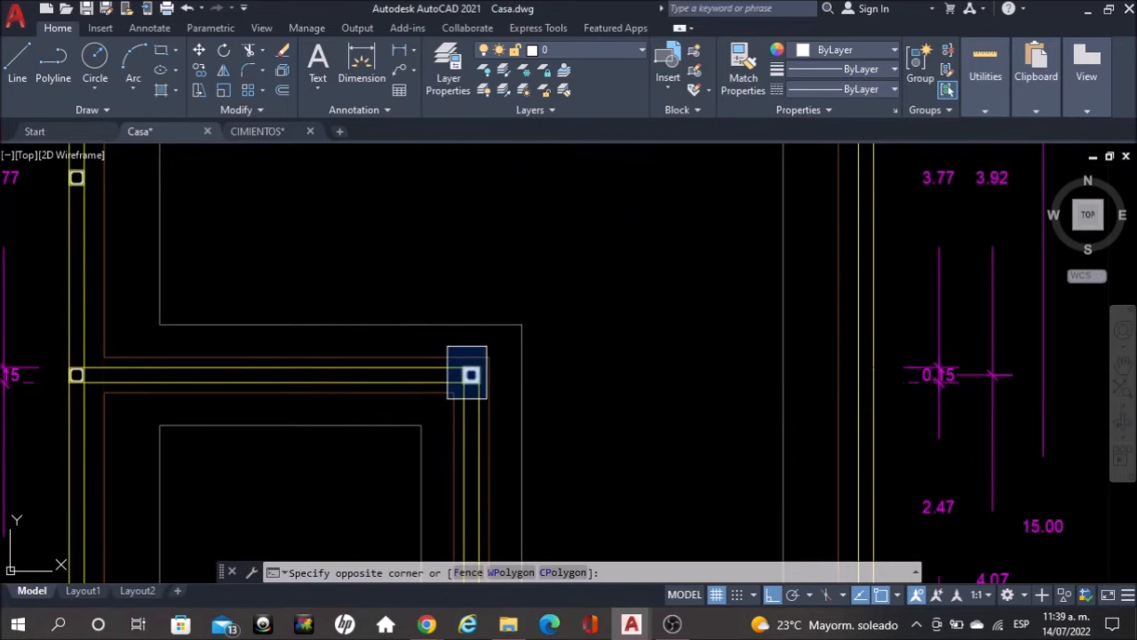
left_click(489, 400)
type("COPY")
key("Return")
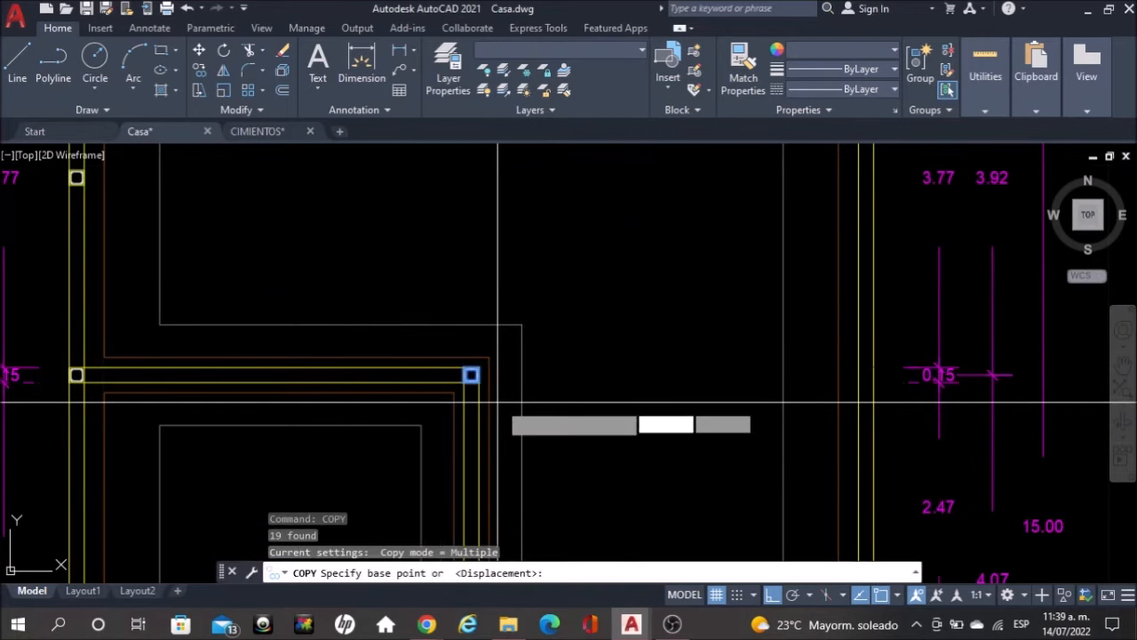
scroll(500, 394, "up", 2)
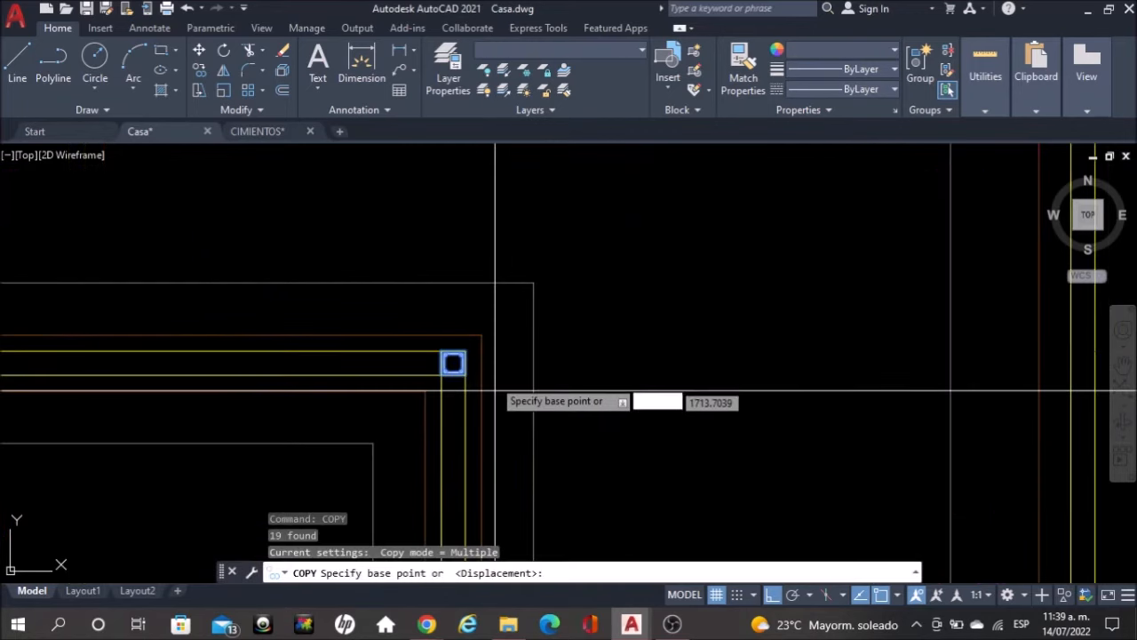
left_click(454, 362)
scroll(503, 323, "down", 4)
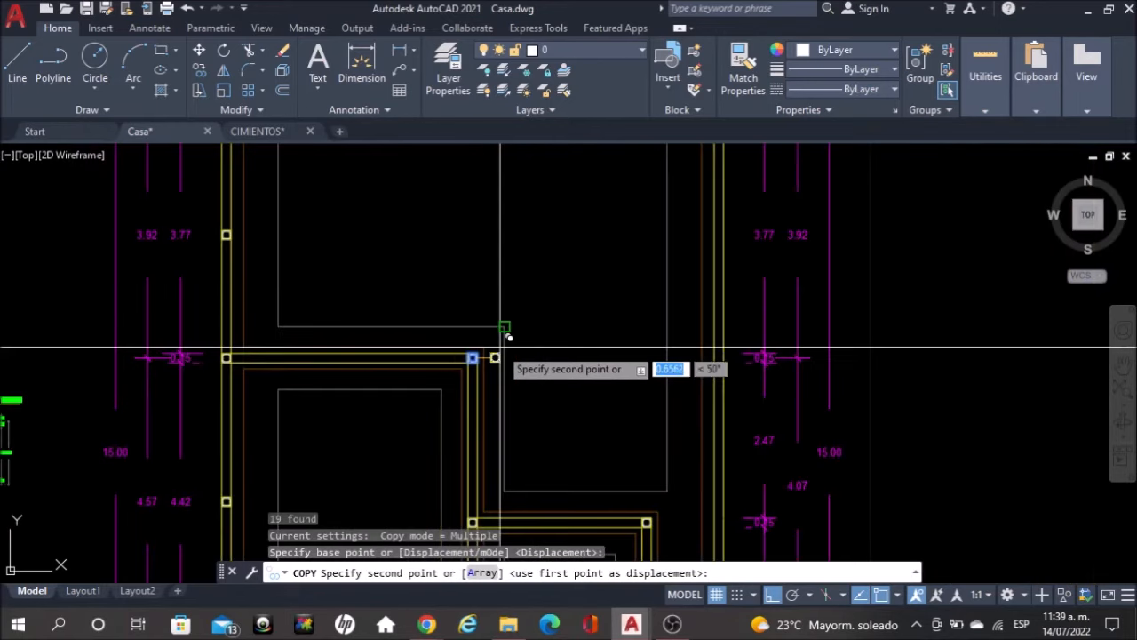
scroll(639, 502, "up", 2)
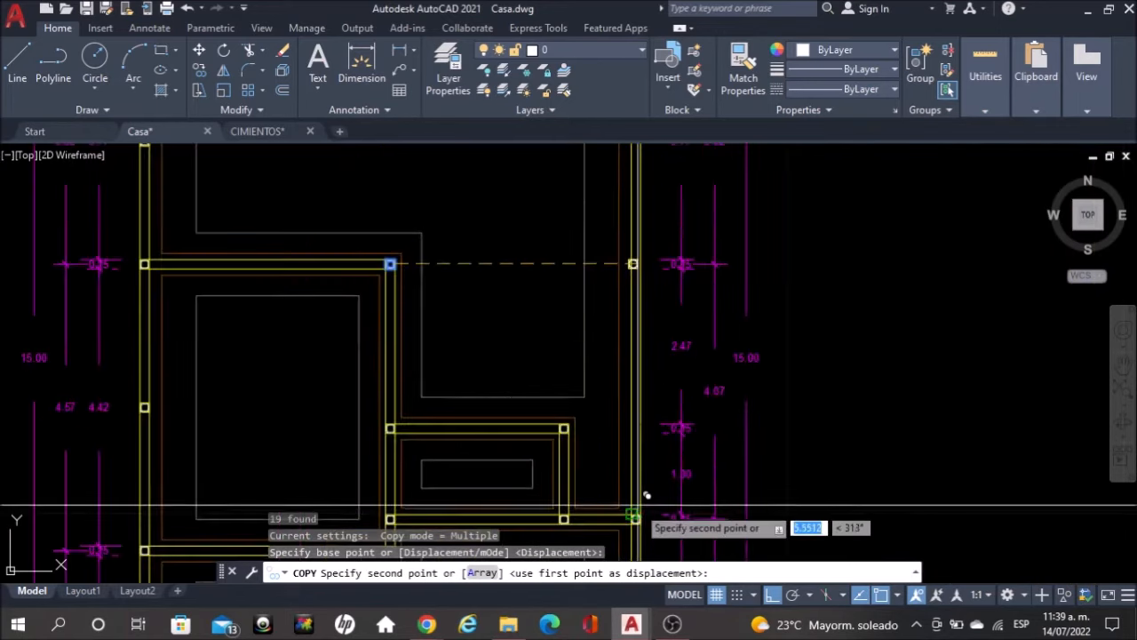
left_click(649, 293)
scroll(640, 305, "down", 3)
scroll(591, 317, "up", 2)
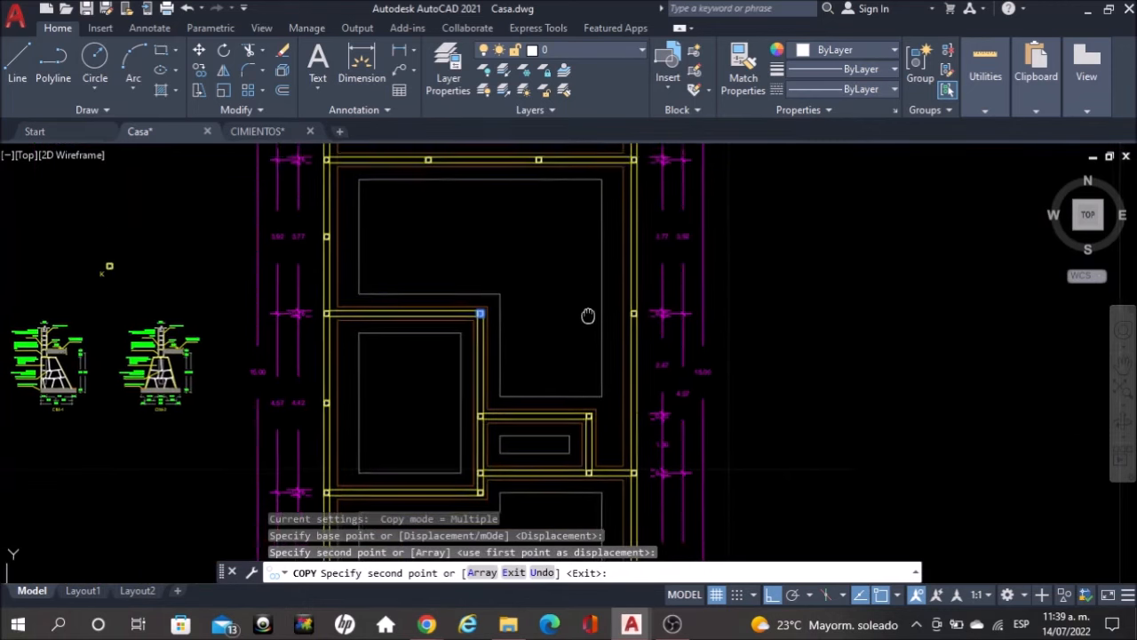
key("Escape")
Copy the new right outer wall column up along the wall, level with the left wall's intermediate column in the 3.77 stretch
scroll(607, 398, "up", 4)
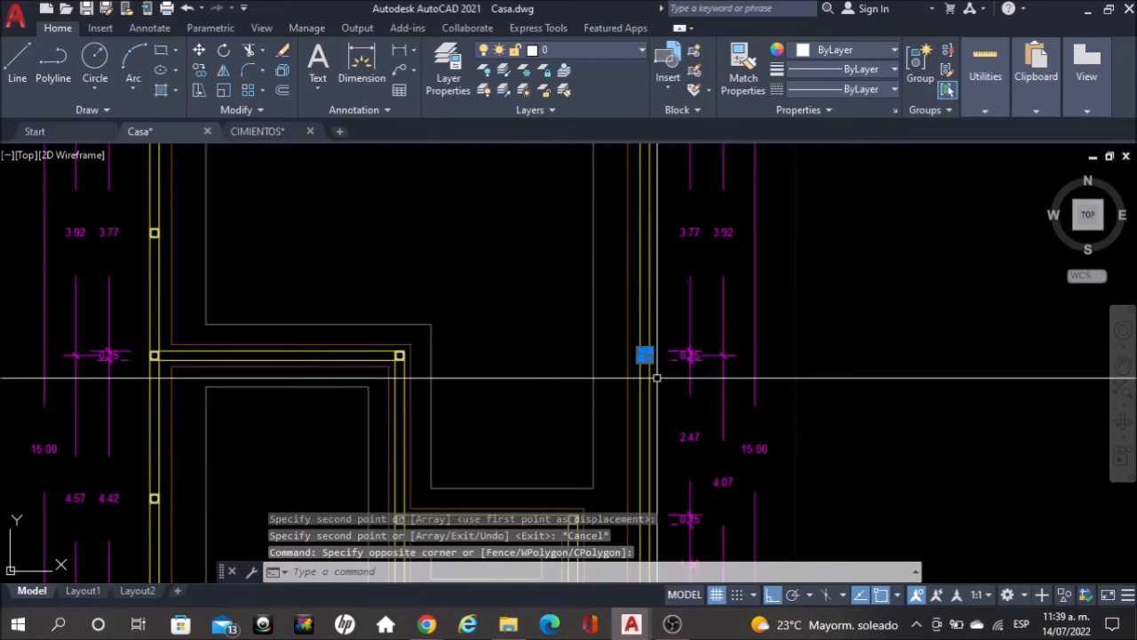
type("COPY")
key("Return")
middle_click_drag(551, 303, 591, 395)
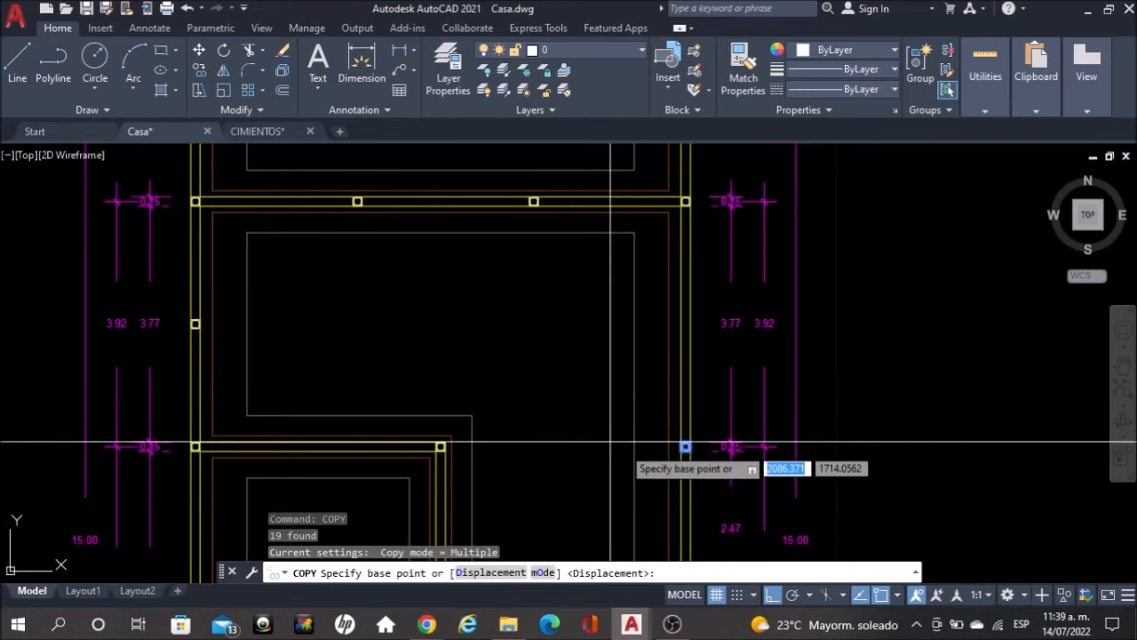
scroll(683, 445, "up", 2)
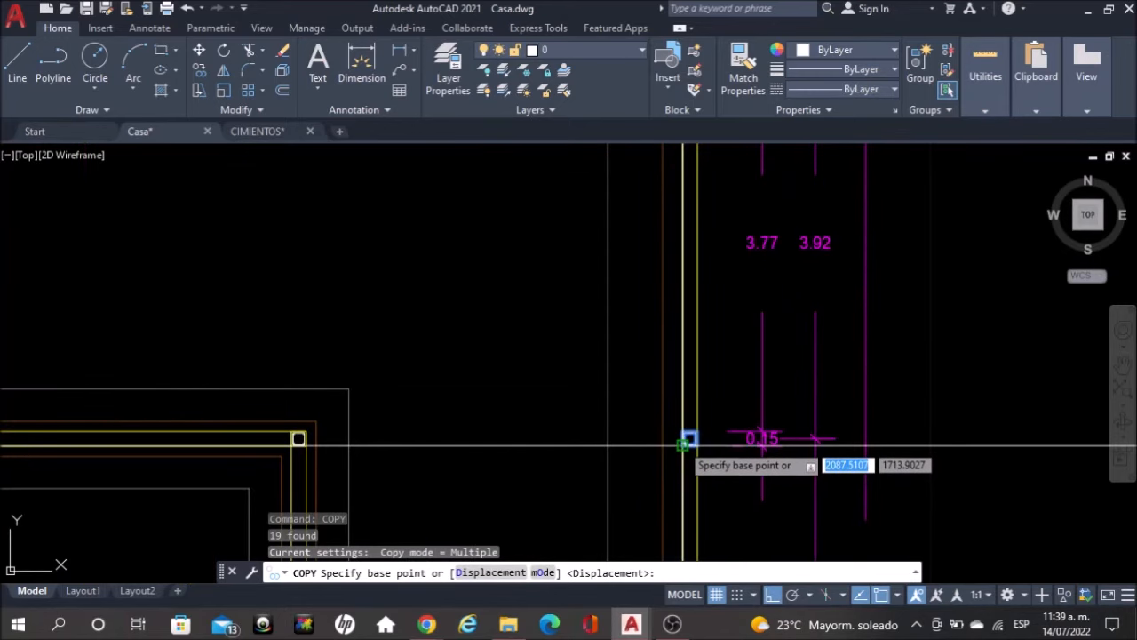
left_click(689, 438)
scroll(684, 435, "down", 2)
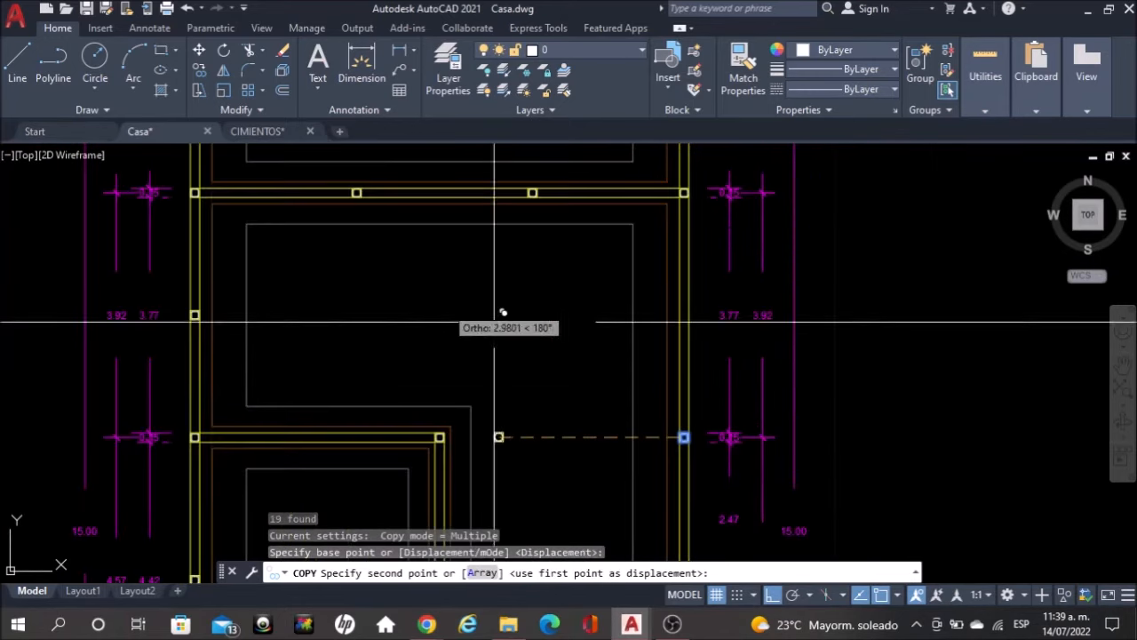
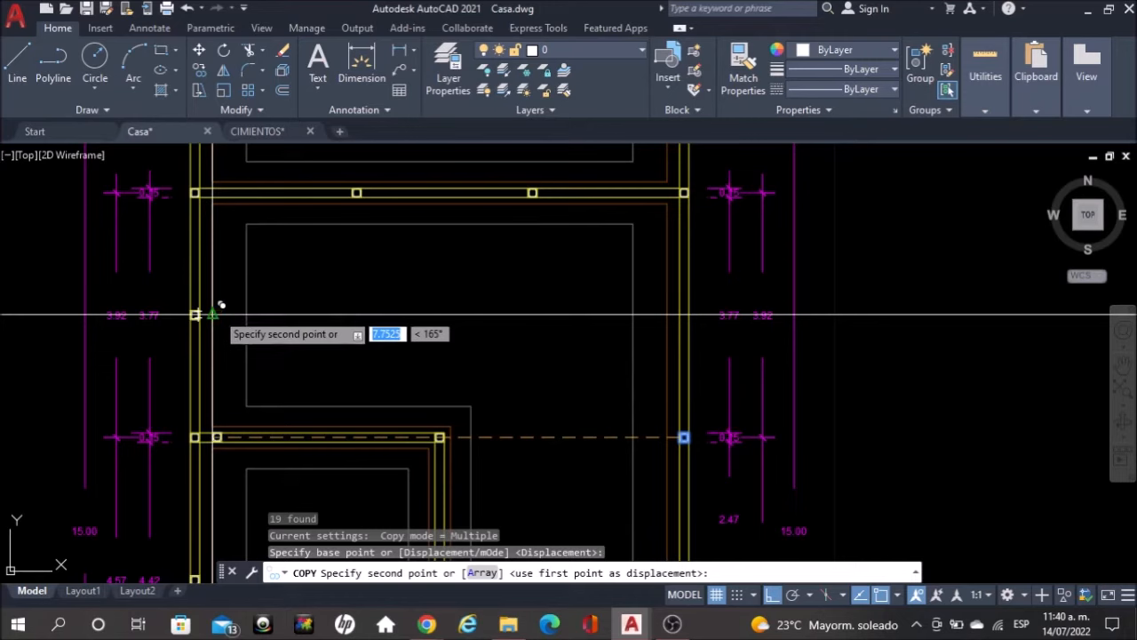
left_click(632, 312)
key("Escape")
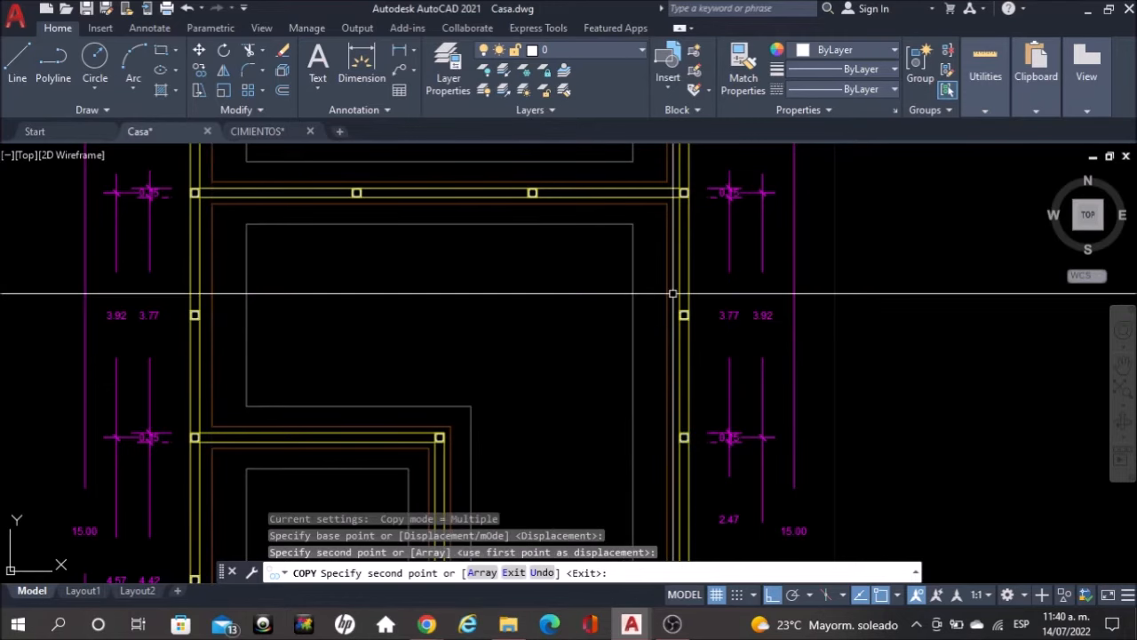
Mirror the right wall's upper intermediate column downward about a horizontal line through the column below it, keeping the original
scroll(690, 258, "down", 4)
scroll(701, 356, "up", 4)
middle_click_drag(673, 189, 667, 258)
left_click(632, 183)
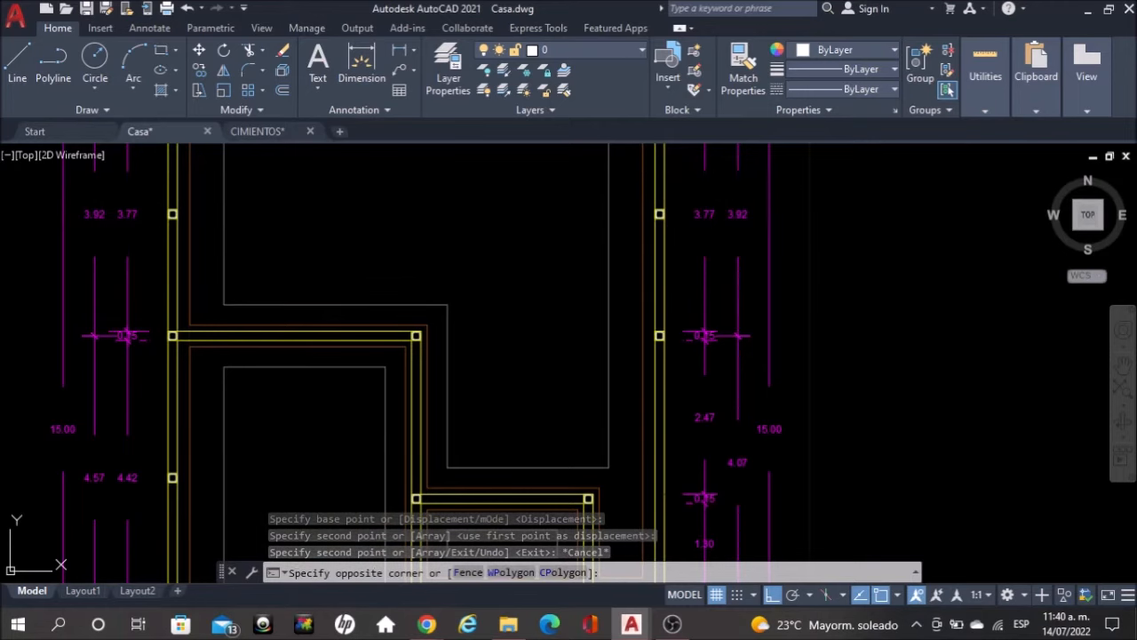
left_click(676, 244)
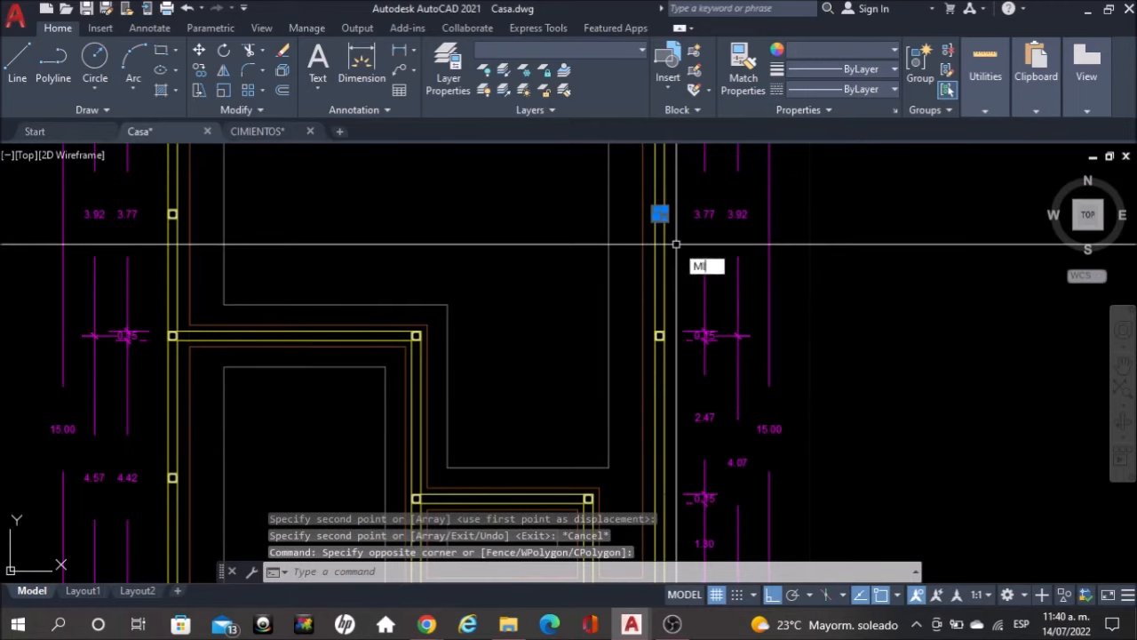
key("Return")
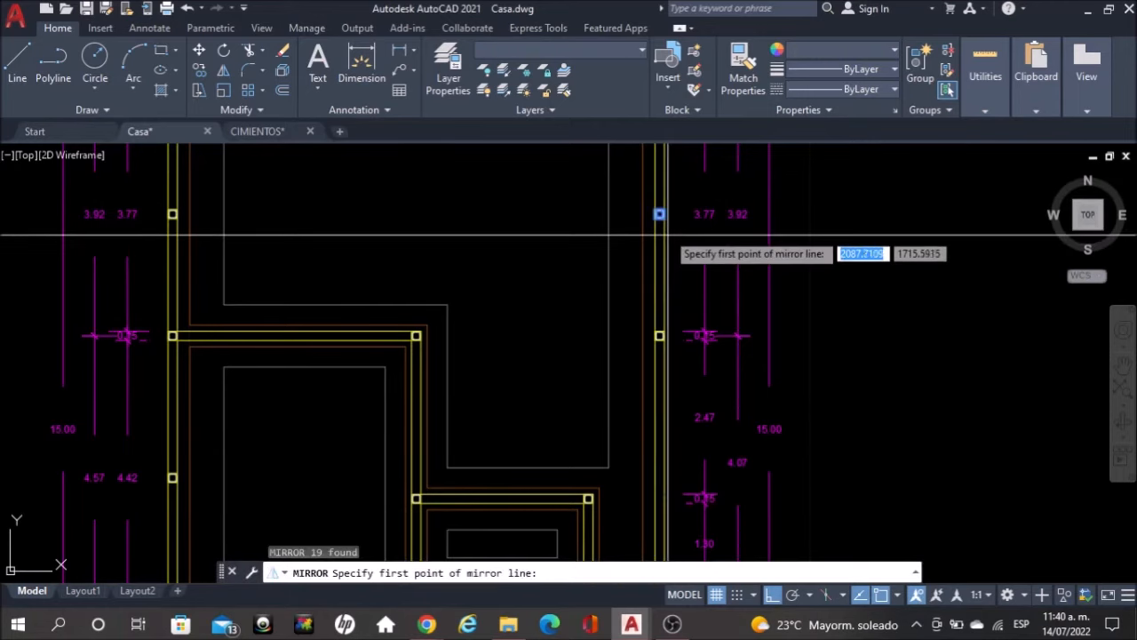
left_click(659, 335)
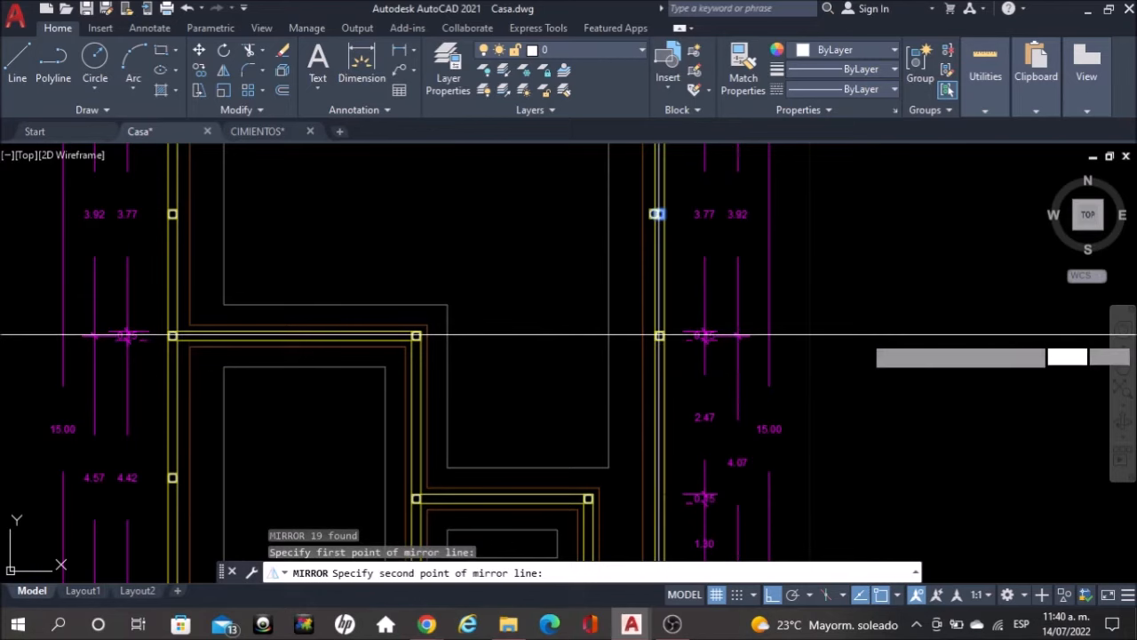
scroll(866, 337, "down", 2)
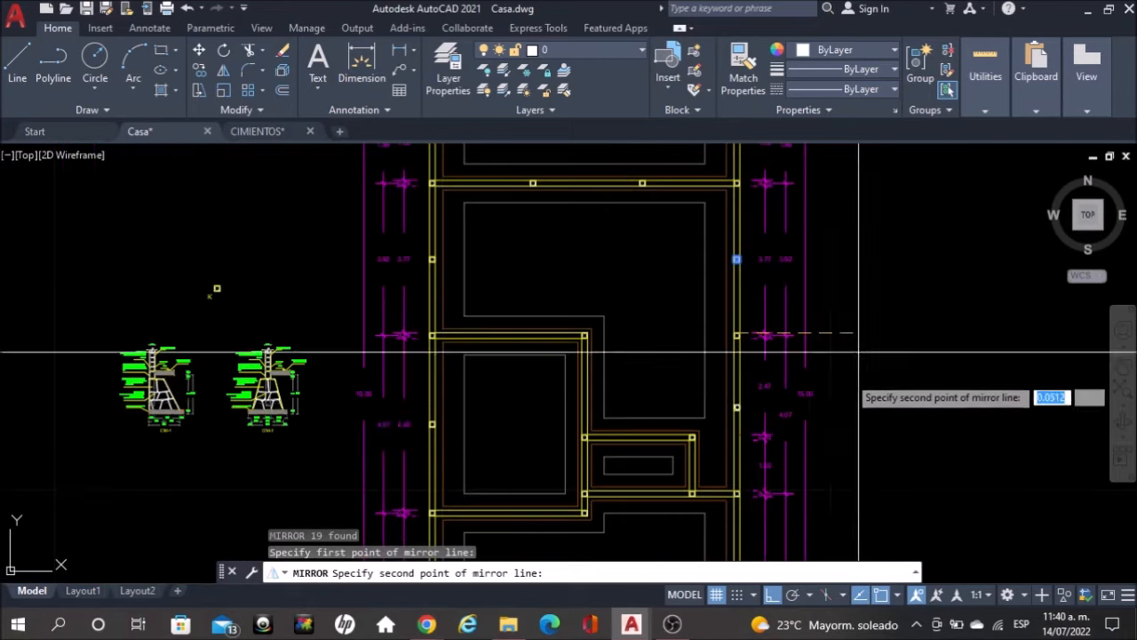
left_click(830, 426)
key("Return")
Match the properties of the K column label to those of the N+0.20 level text
scroll(638, 311, "down", 3)
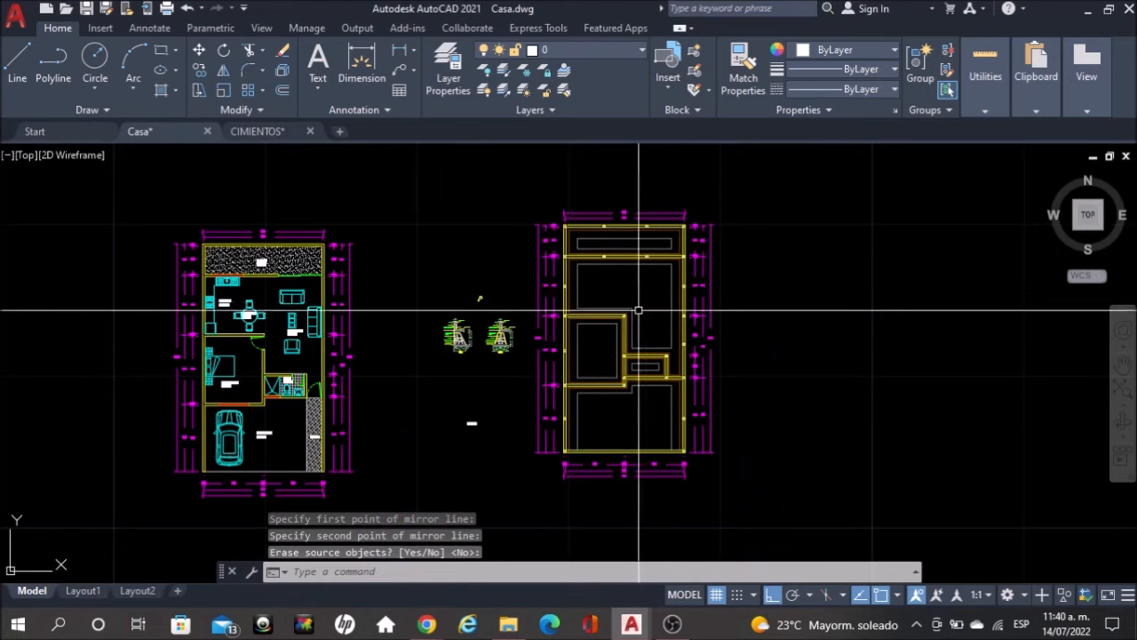
scroll(654, 421, "up", 4)
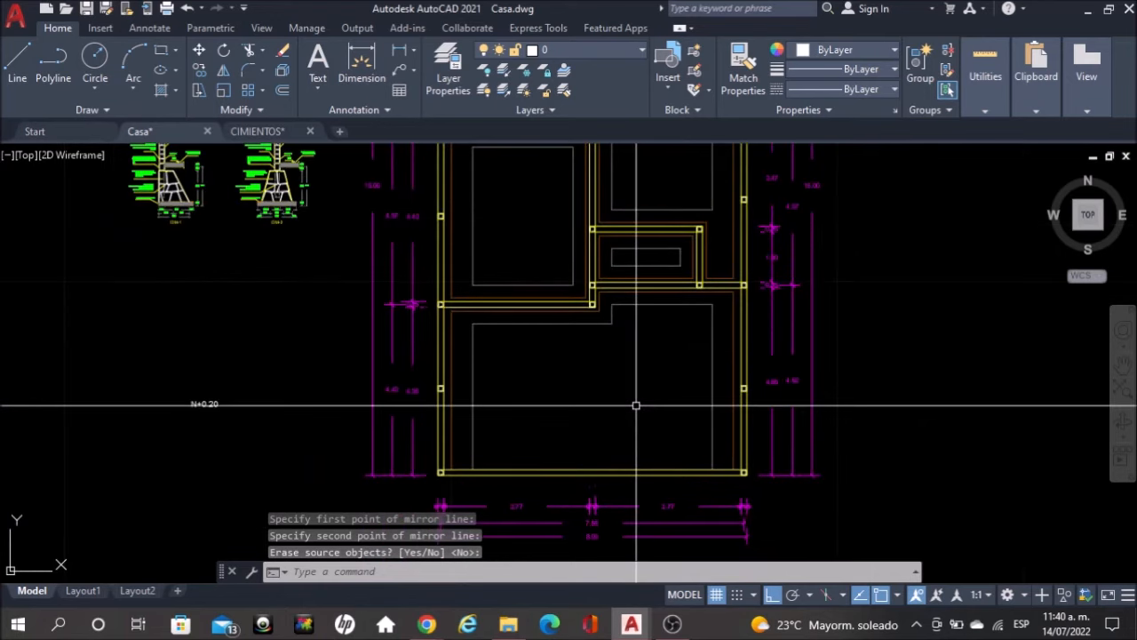
scroll(636, 405, "down", 2)
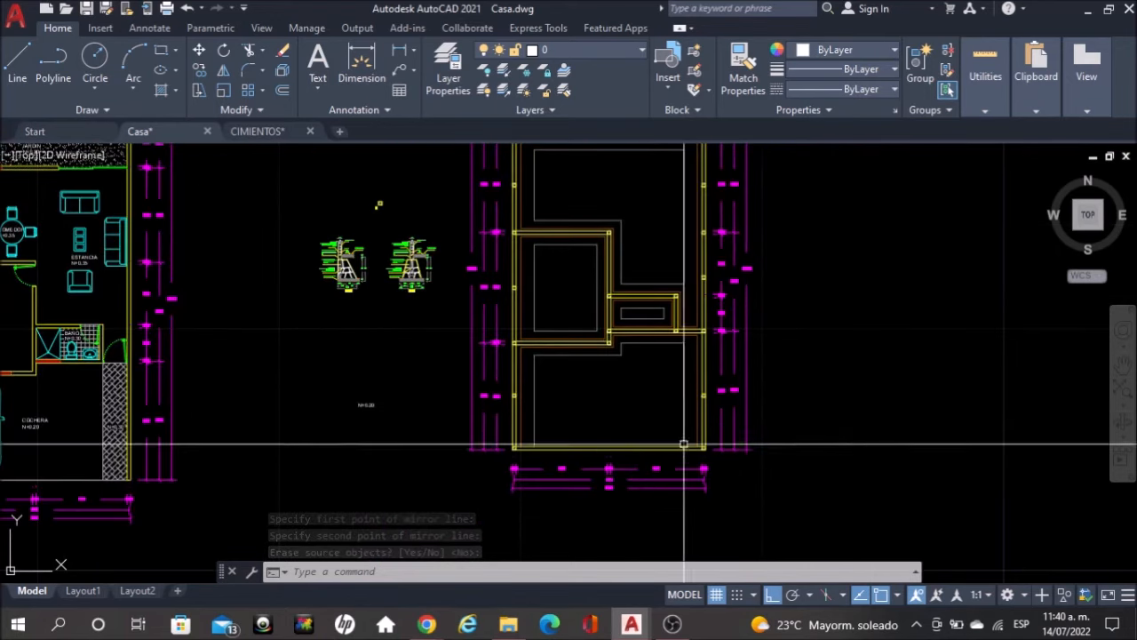
mouse_move(631, 253)
middle_mouse_down()
mouse_move(615, 374)
mouse_move(614, 330)
middle_mouse_up()
scroll(588, 400, "up", 6)
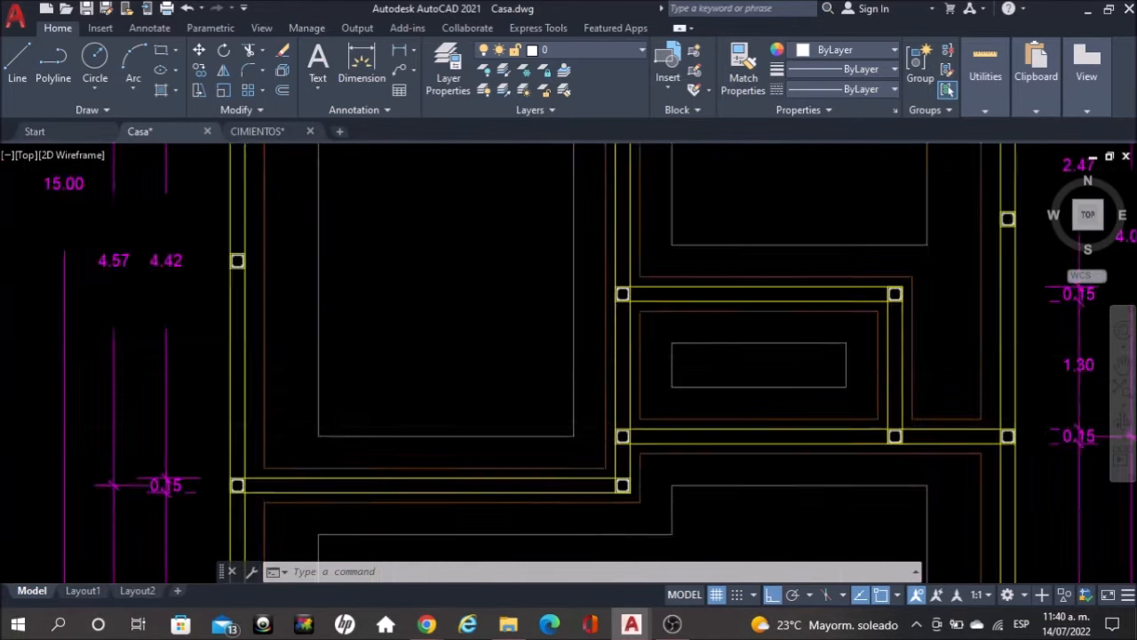
scroll(609, 334, "down", 4)
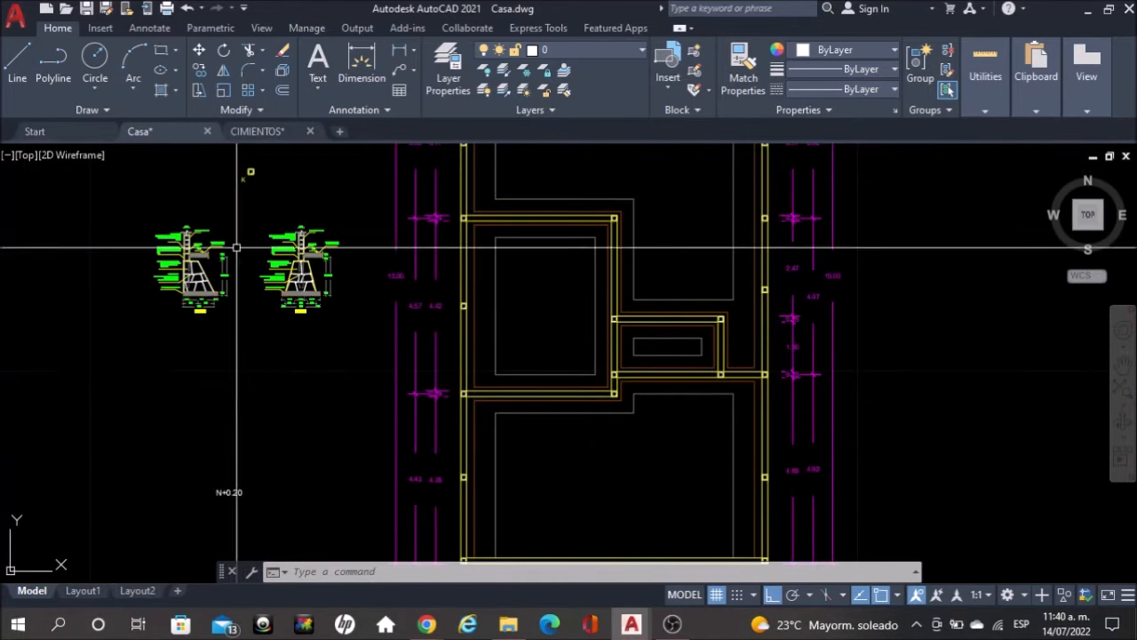
scroll(251, 172, "up", 4)
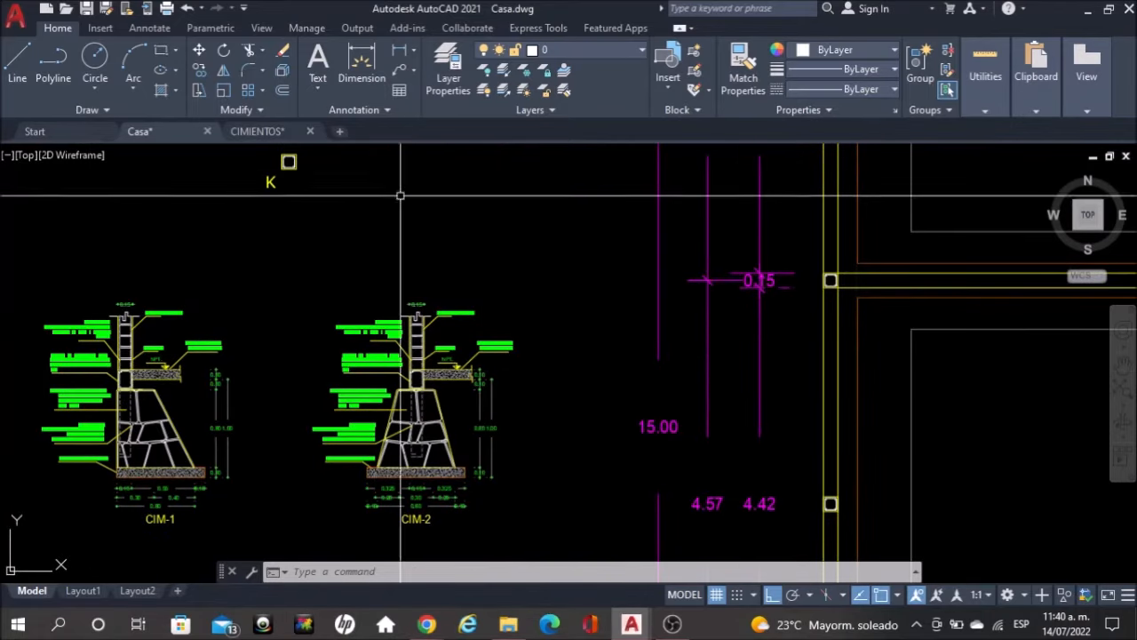
left_click(744, 66)
scroll(344, 217, "down", 4)
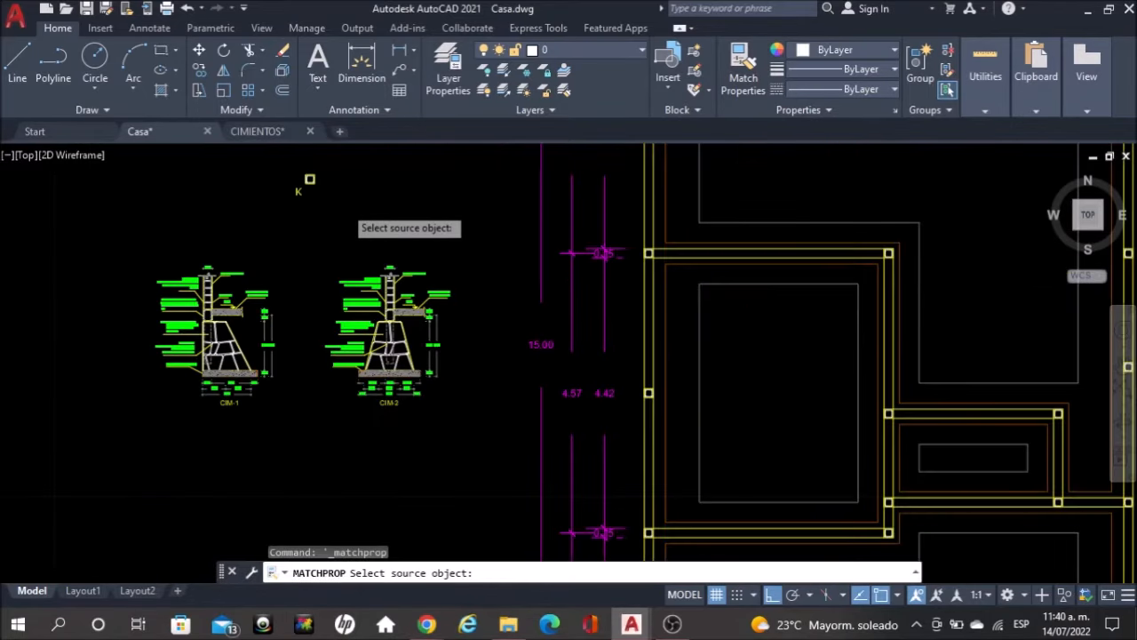
left_click(302, 509)
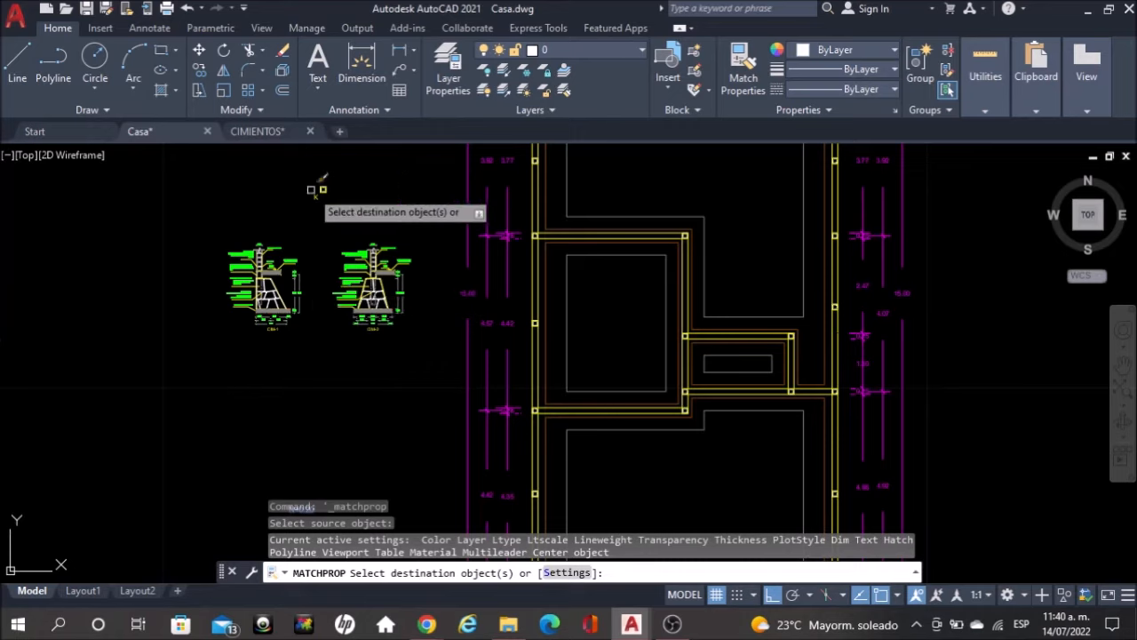
scroll(311, 189, "up", 4)
key("Escape")
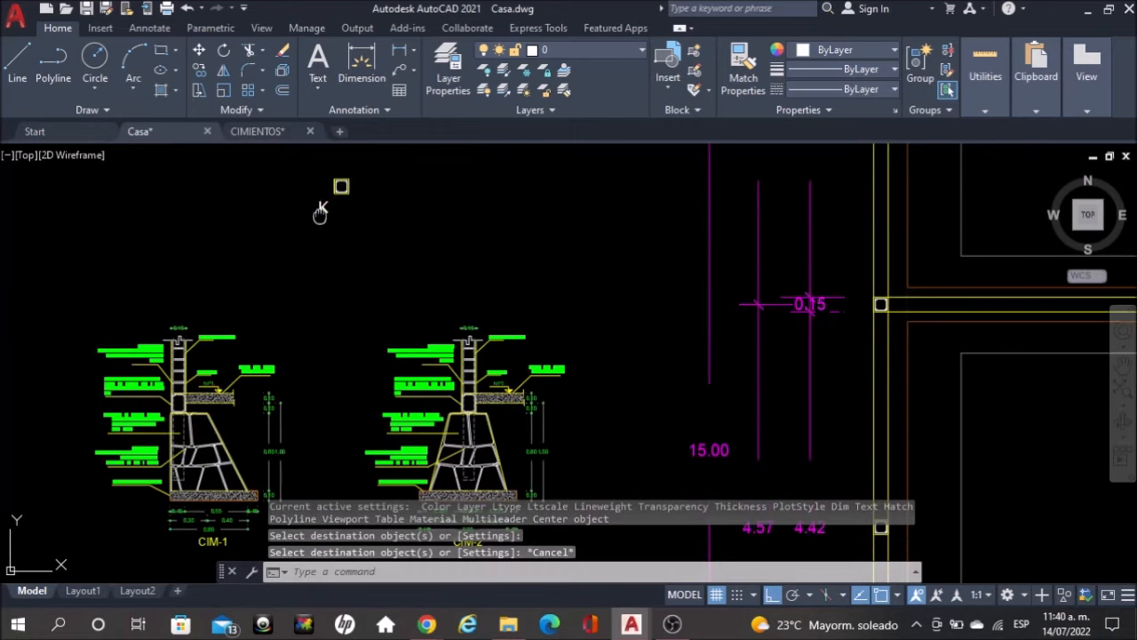
Copy the K label from beside the loose column section to just inside the upper-left corner column of the foundation plan
middle_click_drag(322, 209, 315, 299)
left_click(315, 300)
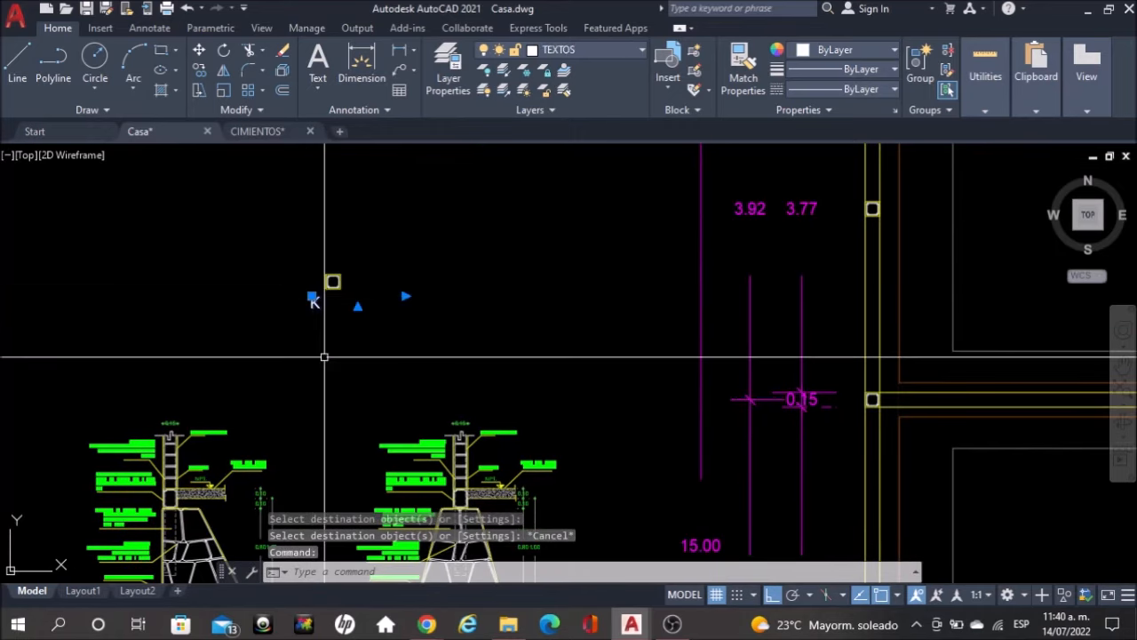
type("co")
key("Return")
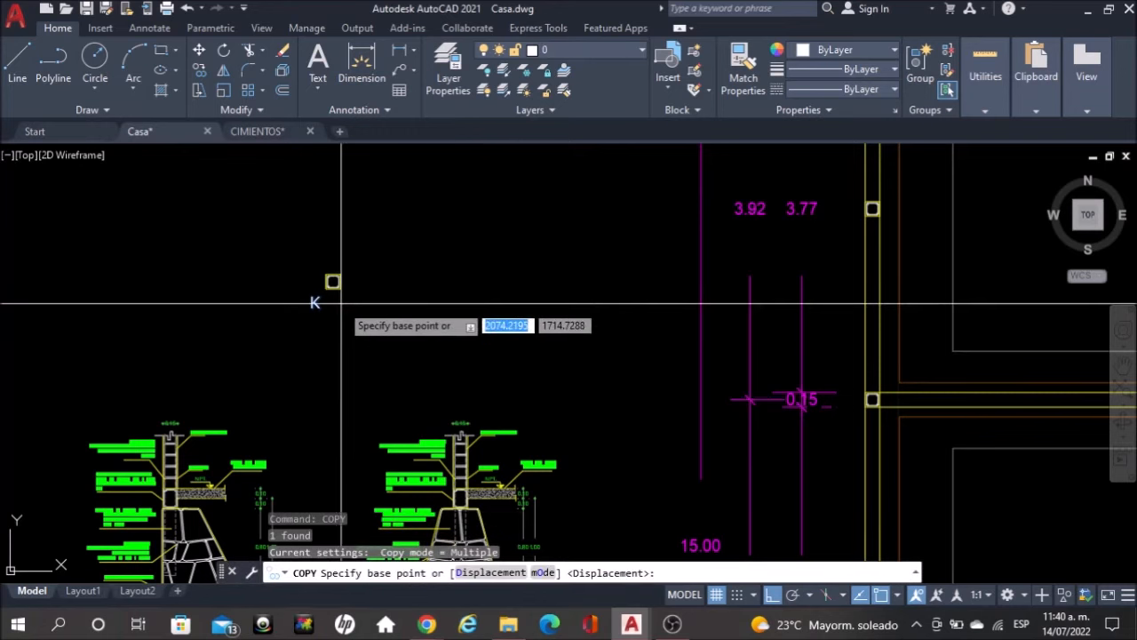
left_click(340, 303)
scroll(553, 397, "down", 4)
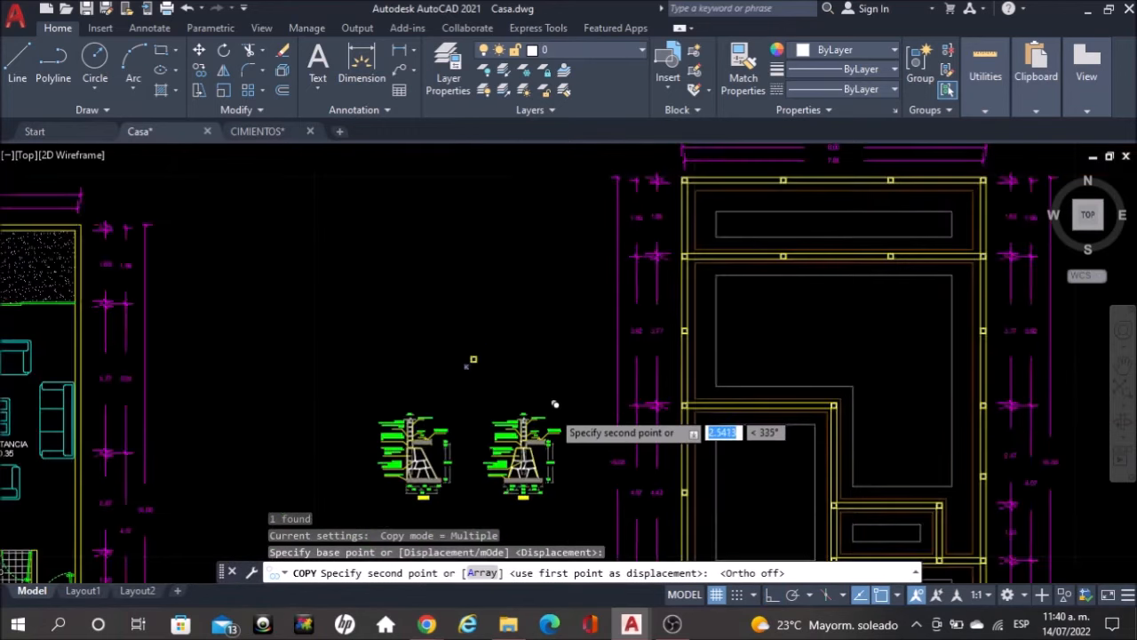
scroll(648, 266, "up", 3)
scroll(485, 458, "up", 8)
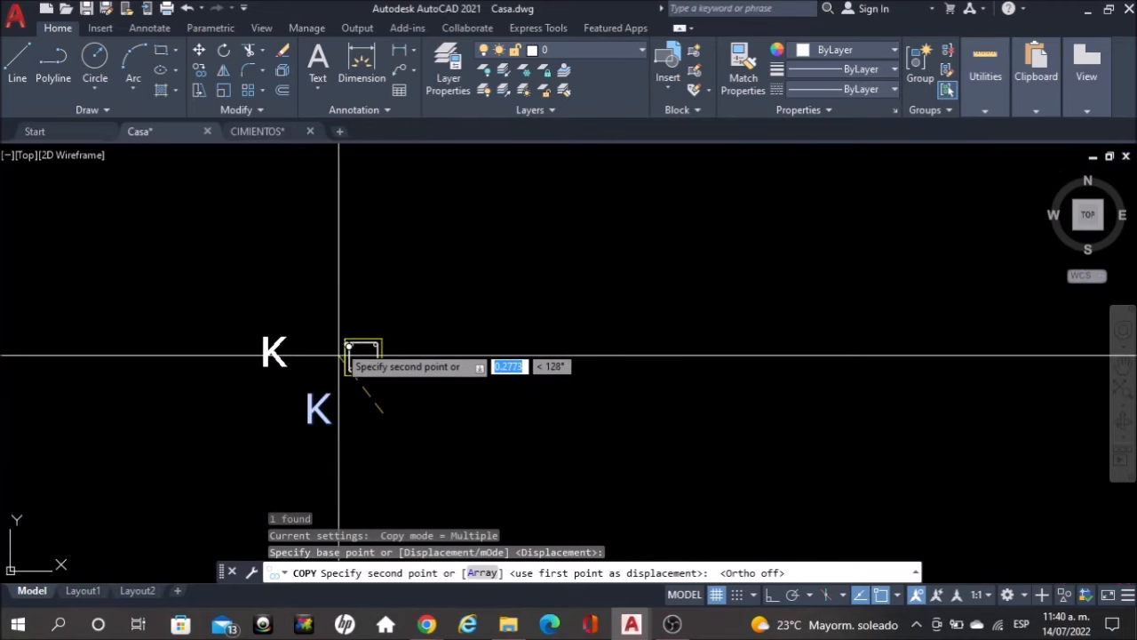
scroll(418, 229, "down", 3)
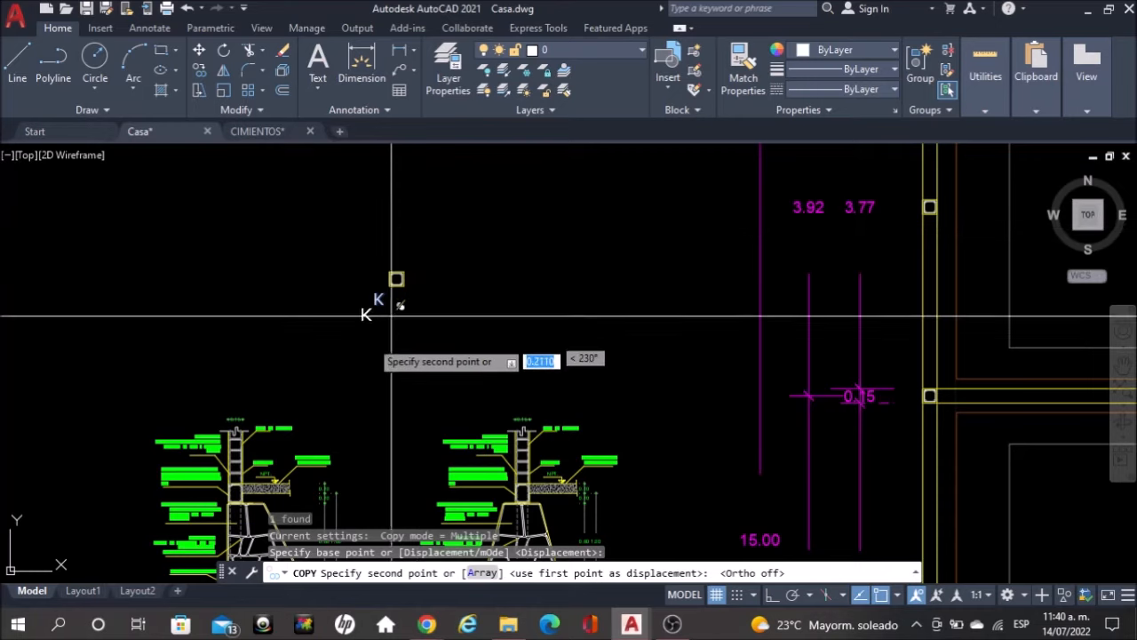
scroll(391, 311, "down", 4)
scroll(598, 169, "up", 4)
middle_click_drag(594, 264, 536, 384)
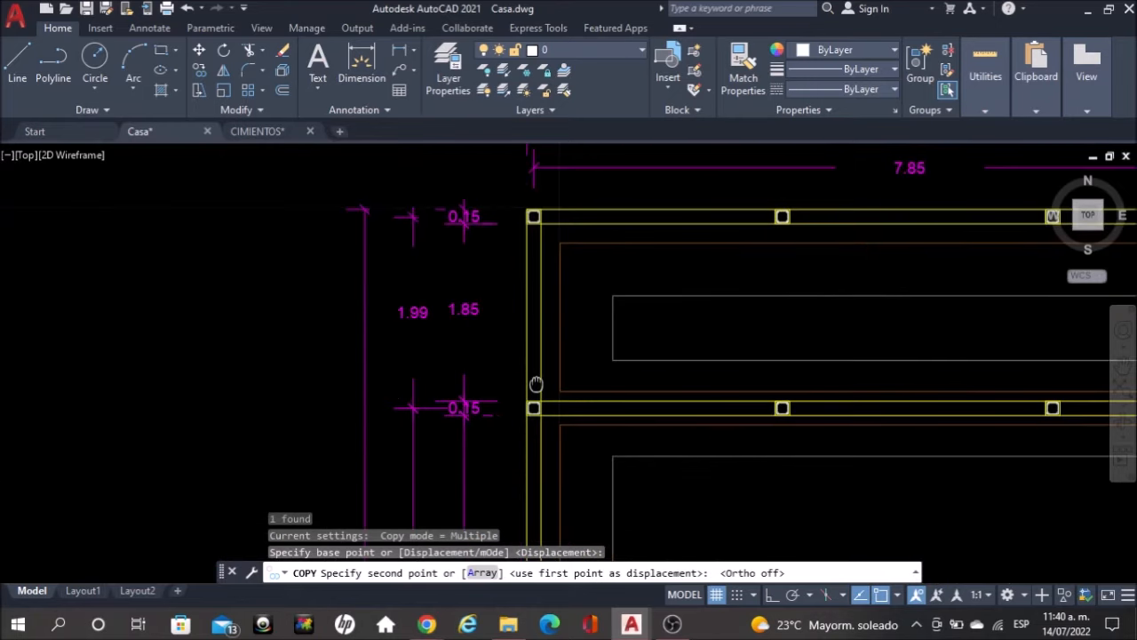
scroll(533, 369, "up", 2)
scroll(551, 272, "up", 4)
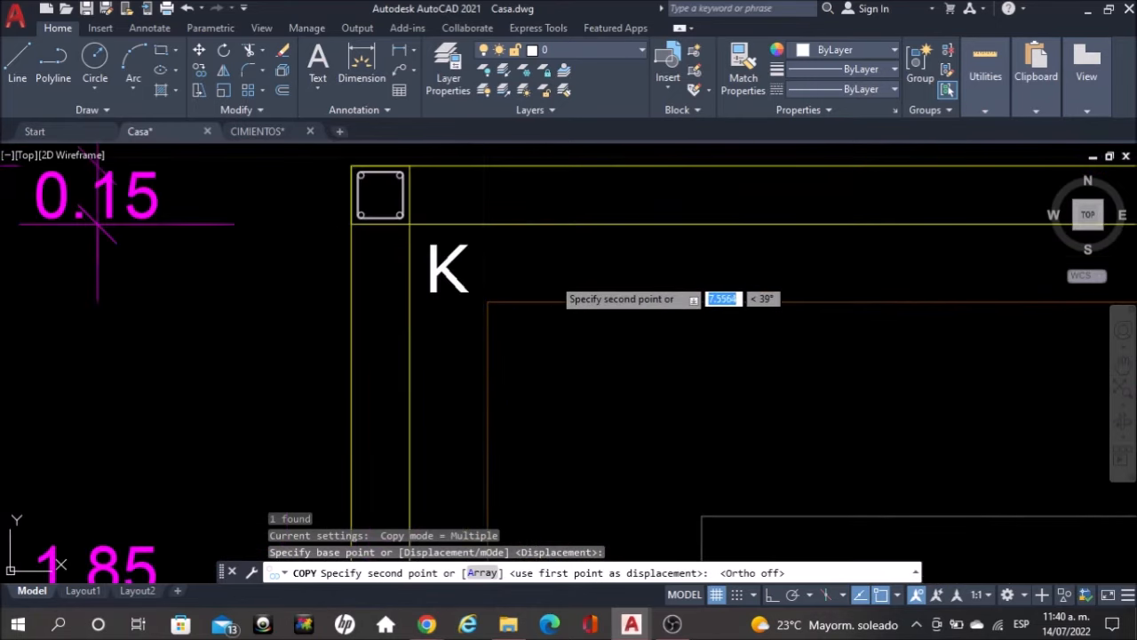
left_click(563, 264)
key("Escape")
Copy the corner K label horizontally to the other three columns along the top outer wall
scroll(506, 252, "down", 6)
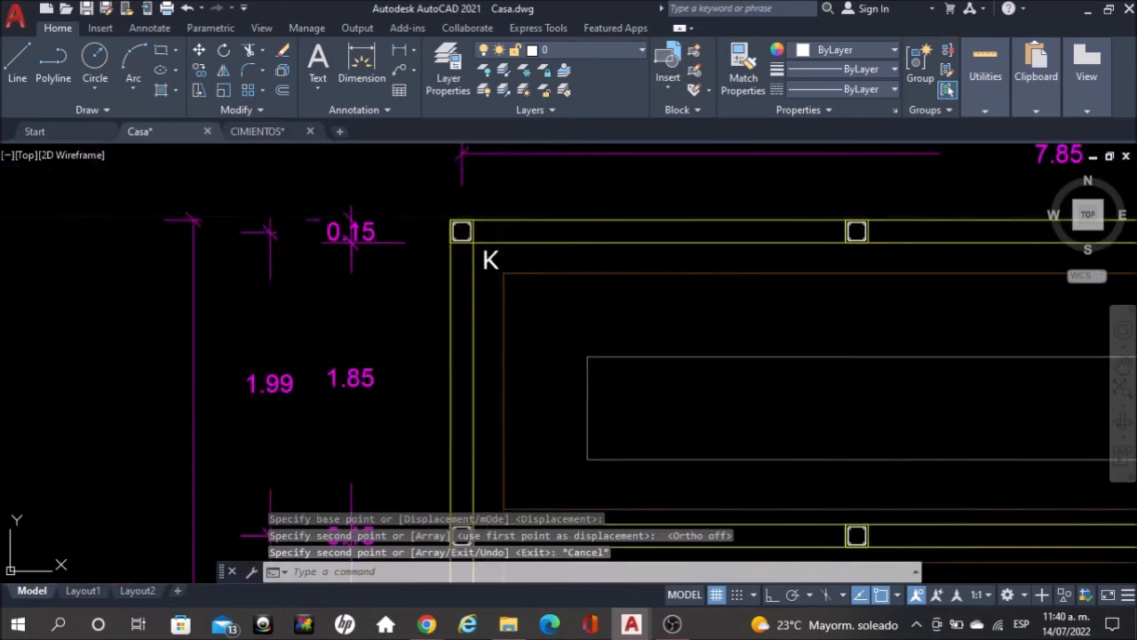
scroll(500, 254, "down", 2)
scroll(498, 255, "up", 2)
left_click(498, 256)
type("COPY")
key("Return")
left_click(773, 594)
scroll(525, 283, "up", 3)
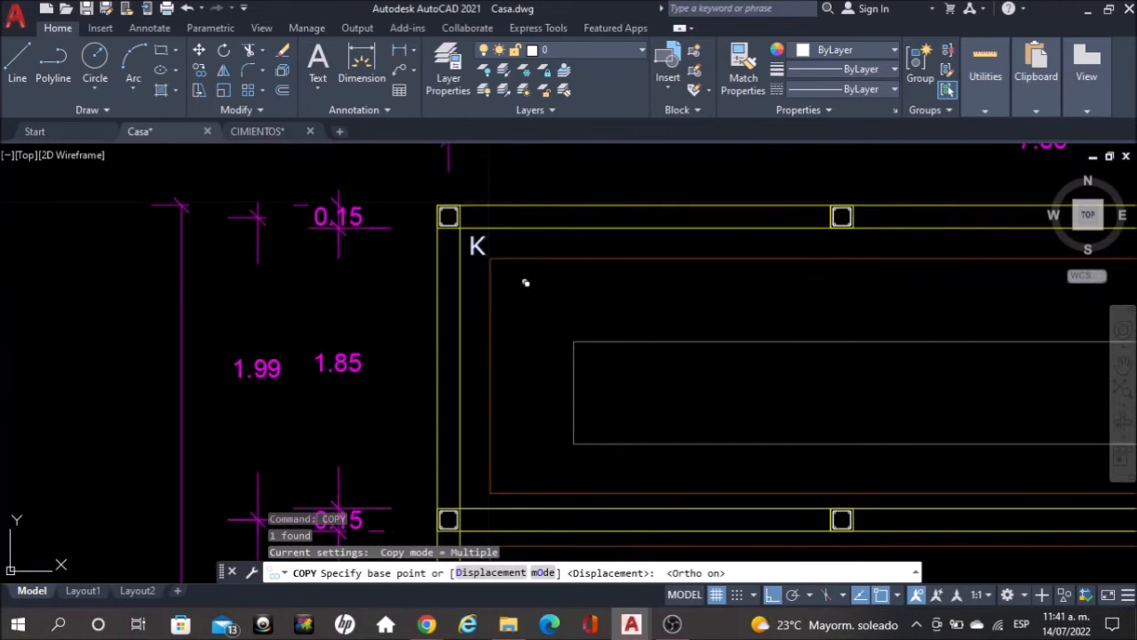
left_click(525, 283)
left_click(892, 284)
middle_click_drag(893, 283, 337, 322)
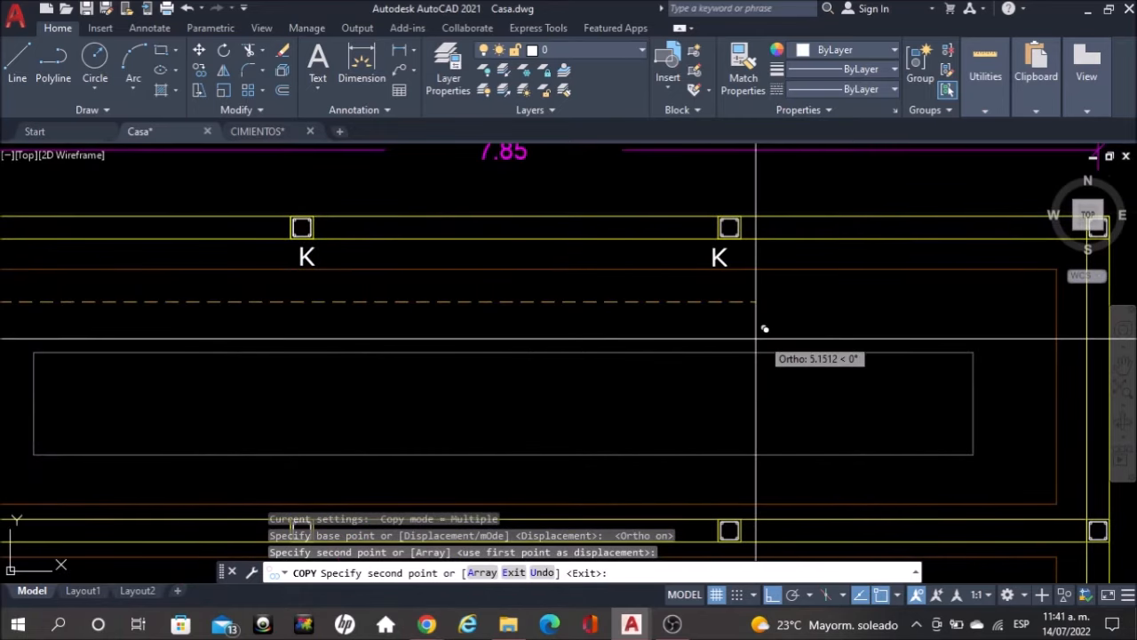
middle_click_drag(618, 324, 495, 364)
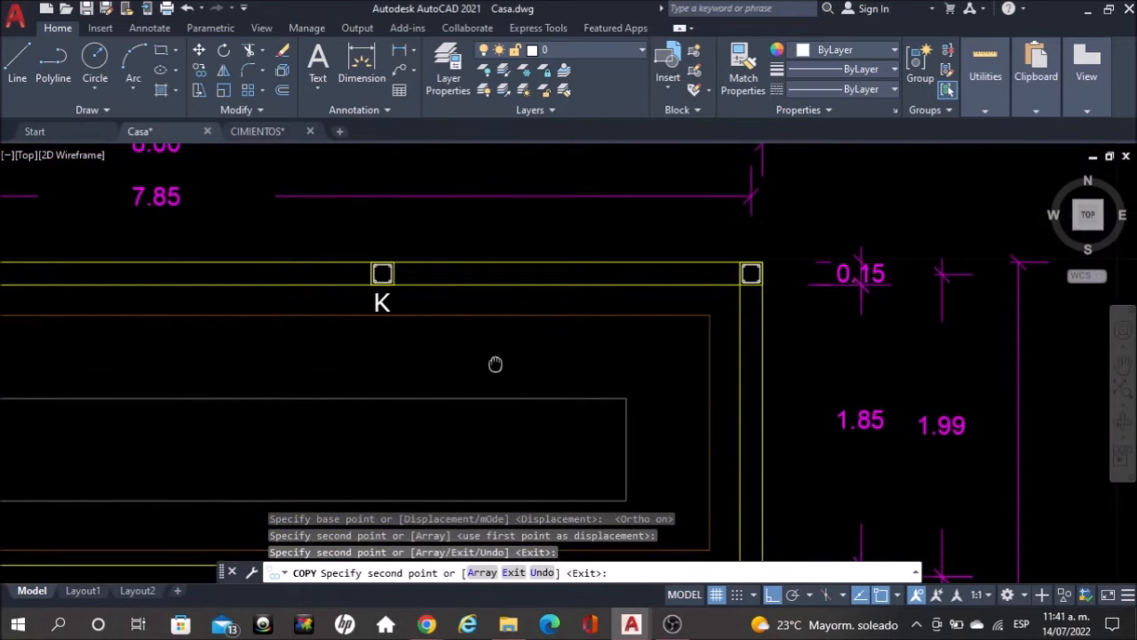
scroll(787, 298, "up", 4)
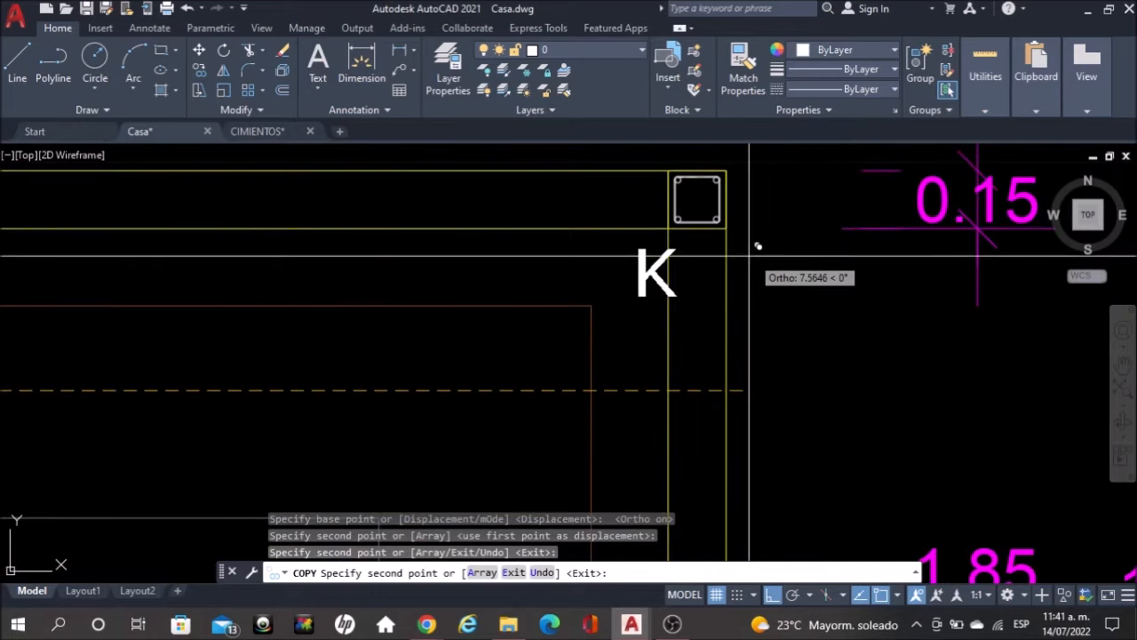
scroll(715, 275, "up", 2)
left_click(705, 278)
scroll(705, 278, "down", 4)
key("Escape")
scroll(705, 278, "down", 4)
scroll(705, 278, "down", 3)
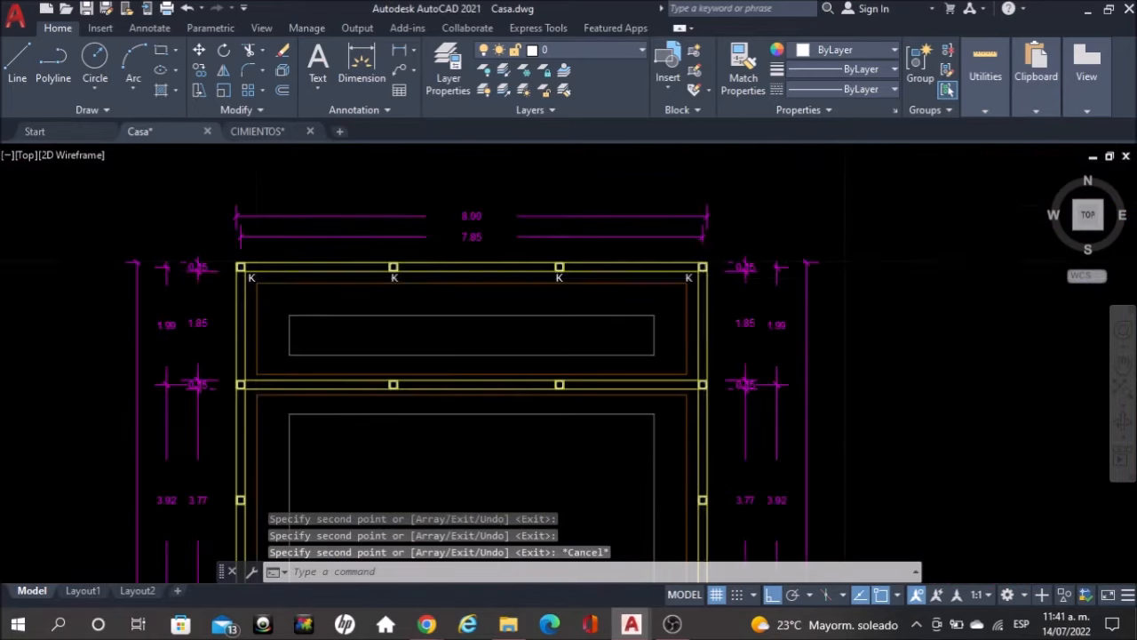
Copy the N+0.20 level text horizontally into the bottom room of the foundation plan
scroll(546, 393, "down", 2)
mouse_move(545, 394)
middle_mouse_down()
mouse_move(521, 347)
mouse_move(540, 285)
middle_mouse_up()
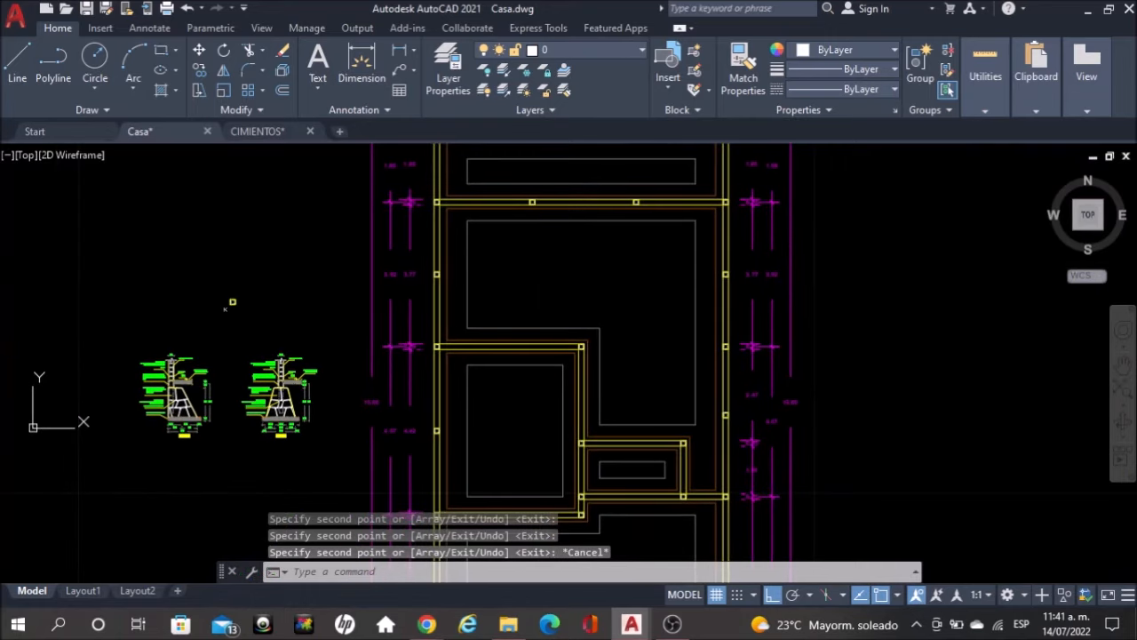
scroll(643, 355, "down", 2)
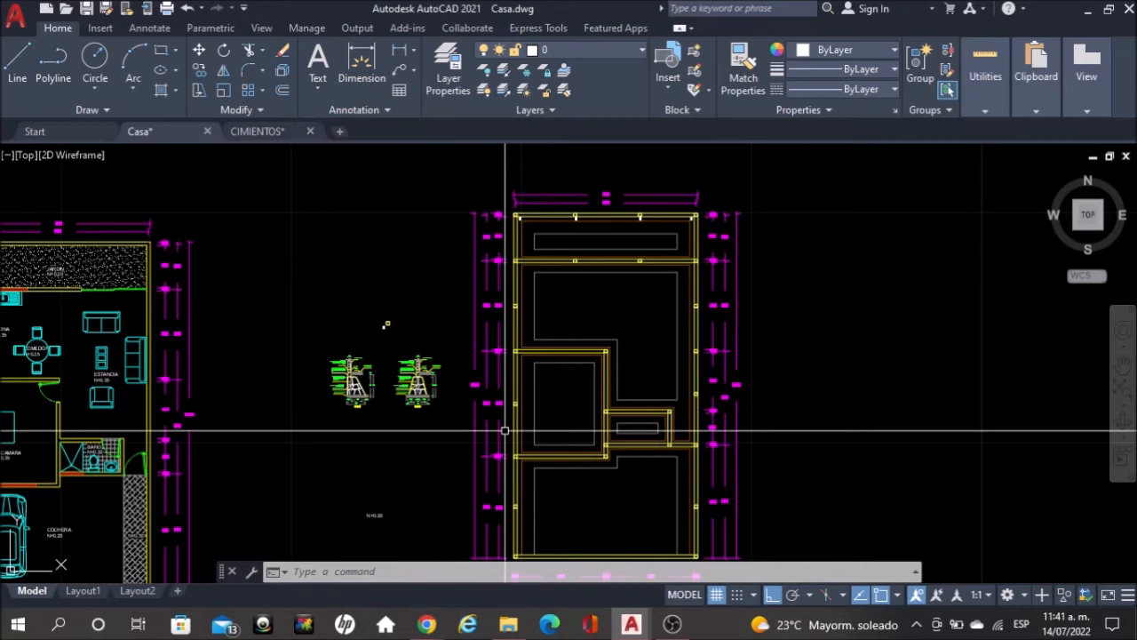
scroll(354, 404, "up", 5)
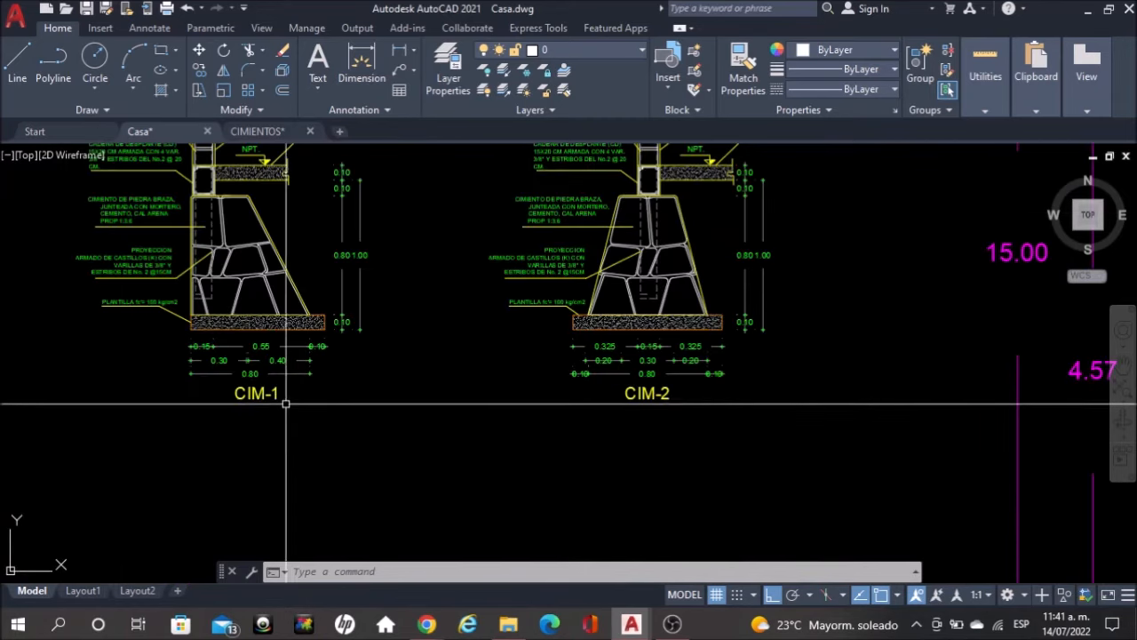
scroll(266, 390, "down", 4)
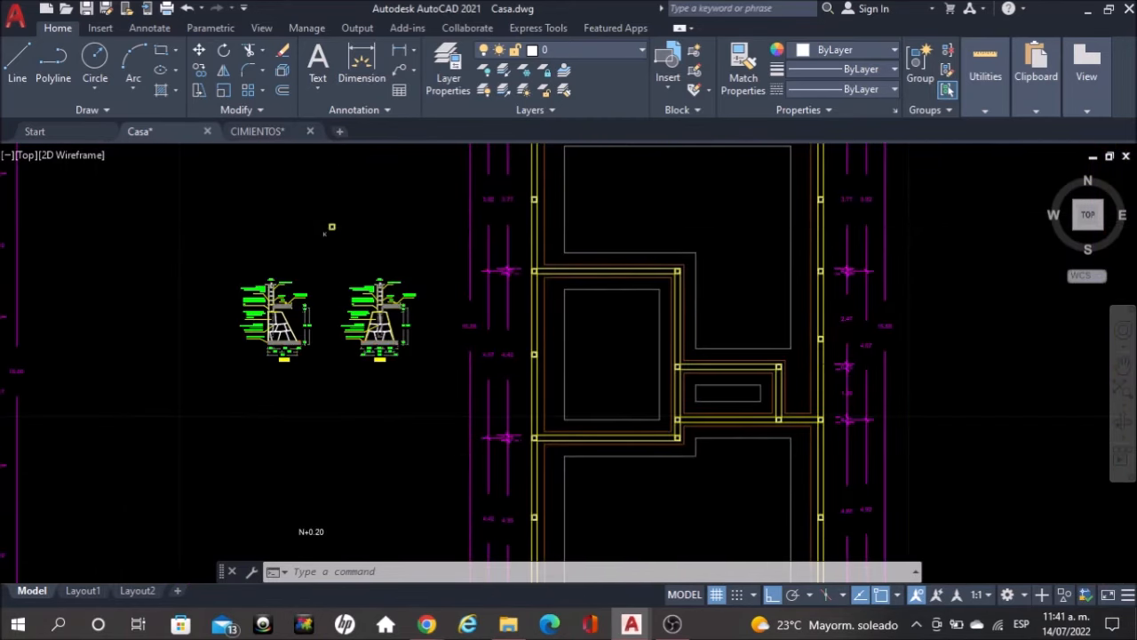
scroll(432, 248, "down", 2)
scroll(383, 367, "up", 4)
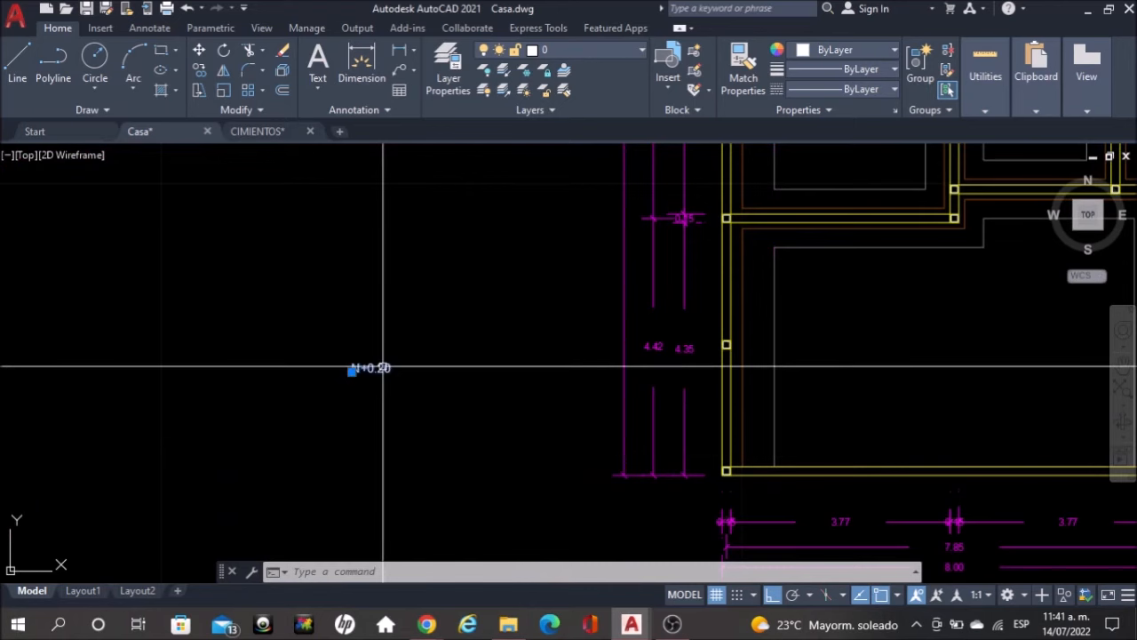
left_click(383, 367)
type("COP")
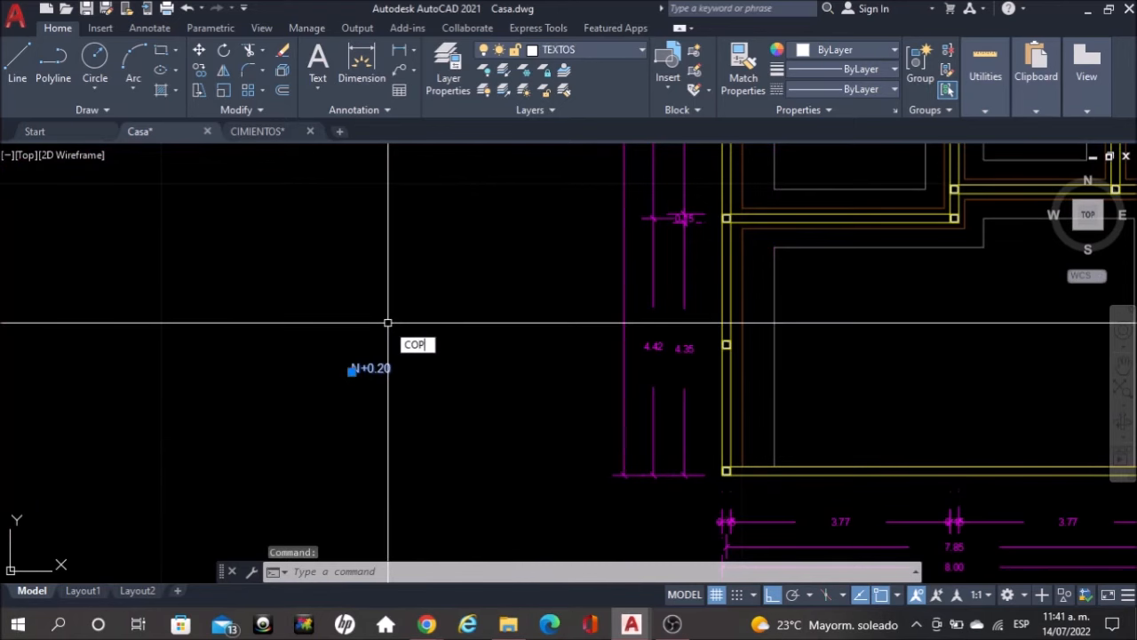
type("Y")
key("Return")
left_click(387, 324)
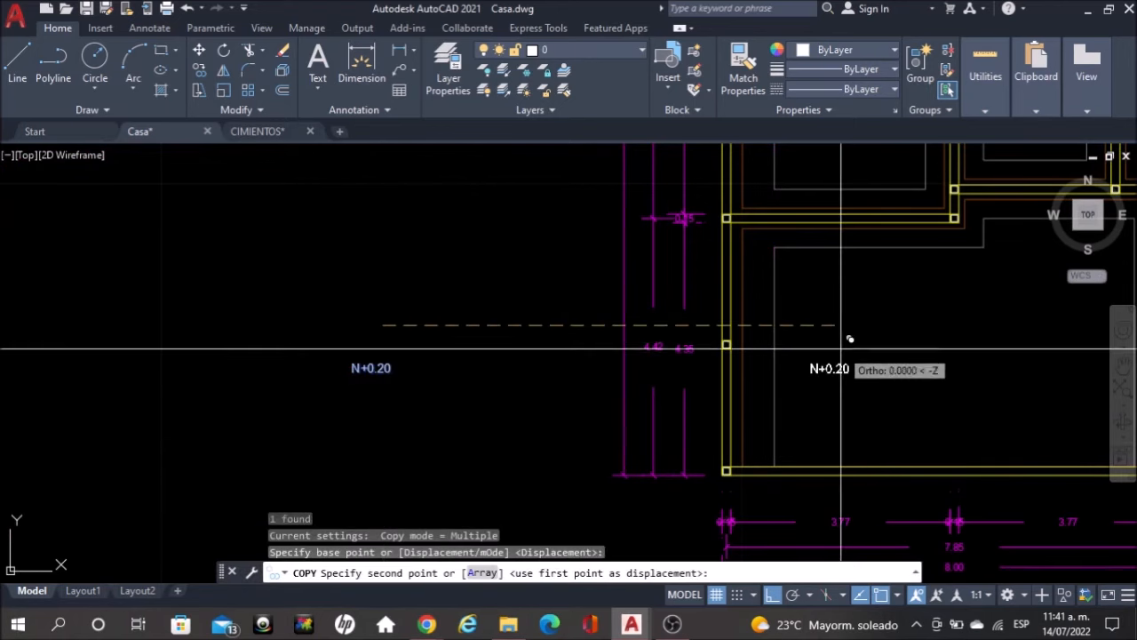
left_click(843, 326)
key("Escape")
Change the text of the copied level label in the bottom room to CIM-1
scroll(842, 327, "up", 5)
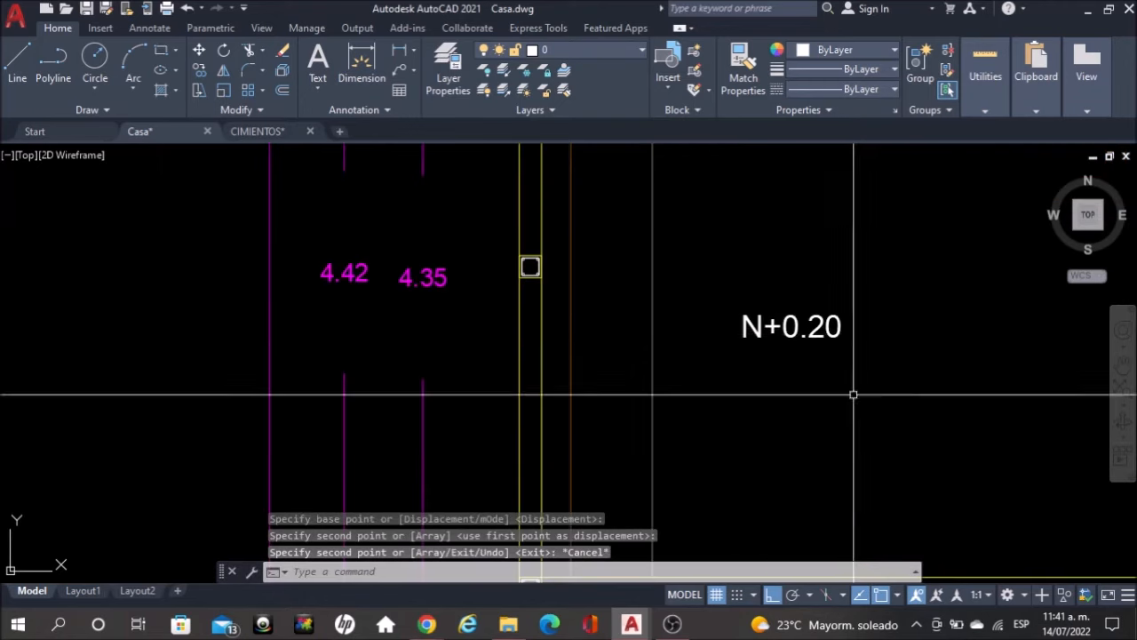
key("Escape")
left_click(832, 326)
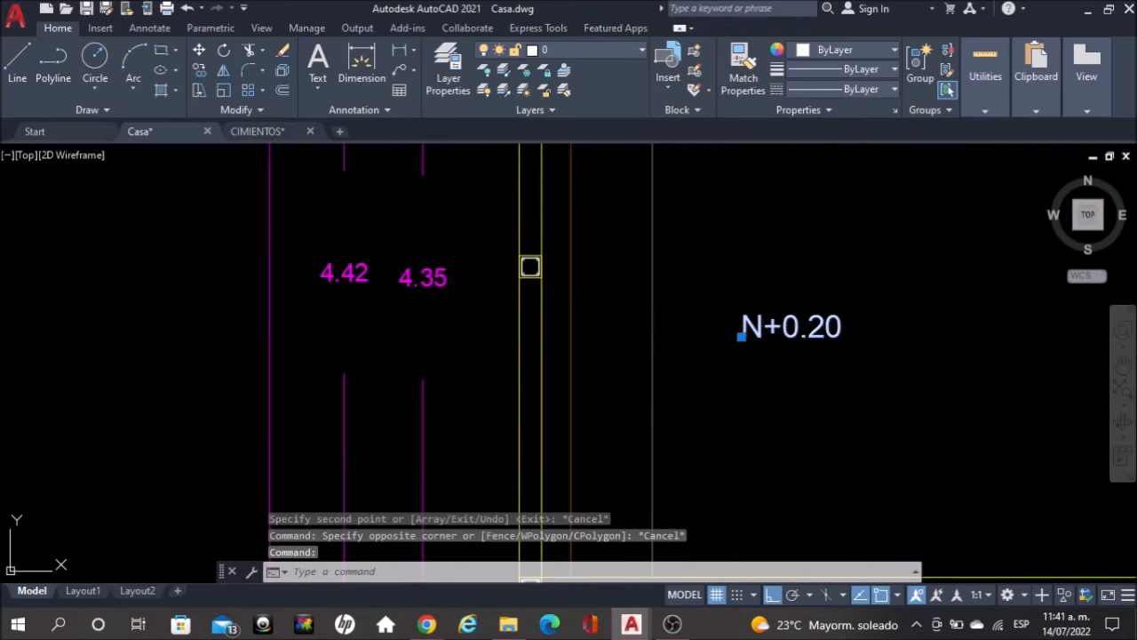
double_click(837, 327)
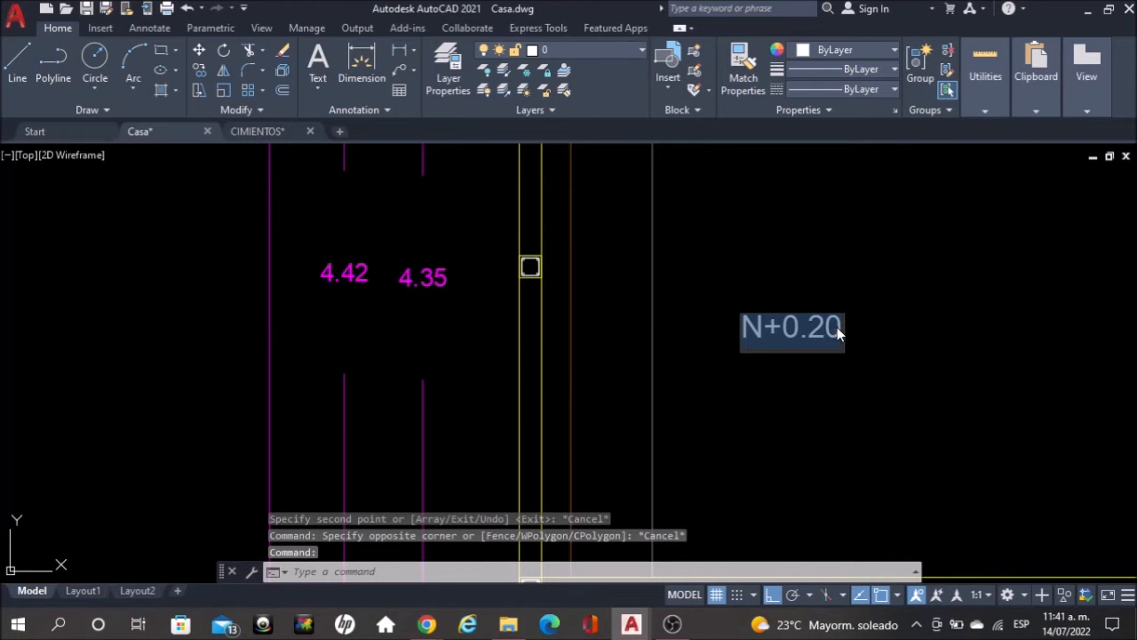
type("CIM-1")
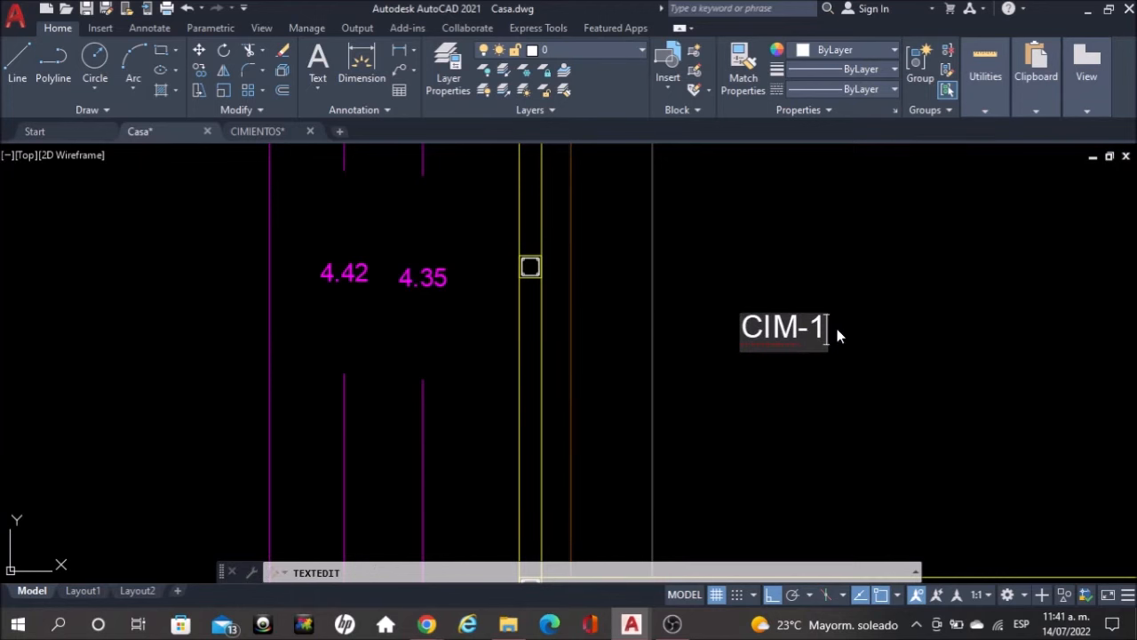
left_click(624, 409)
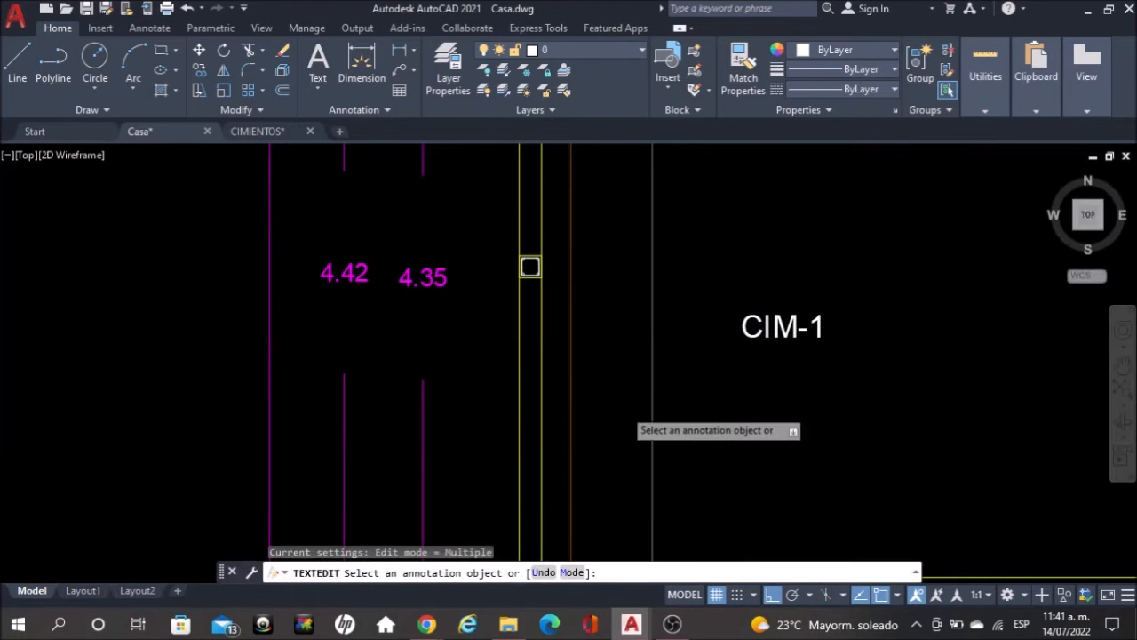
scroll(624, 407, "down", 3)
key("Escape")
Copy the CIM-1 label next to the left outer wall's intermediate column in the 4.35 stretch
left_click(678, 378)
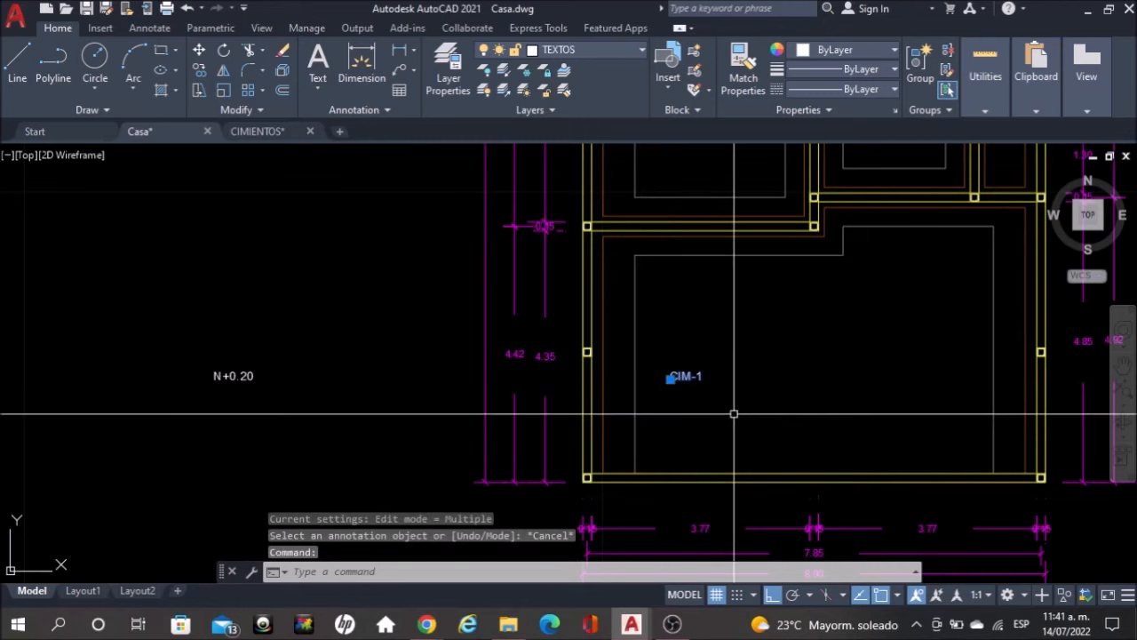
type("copy")
key("Return")
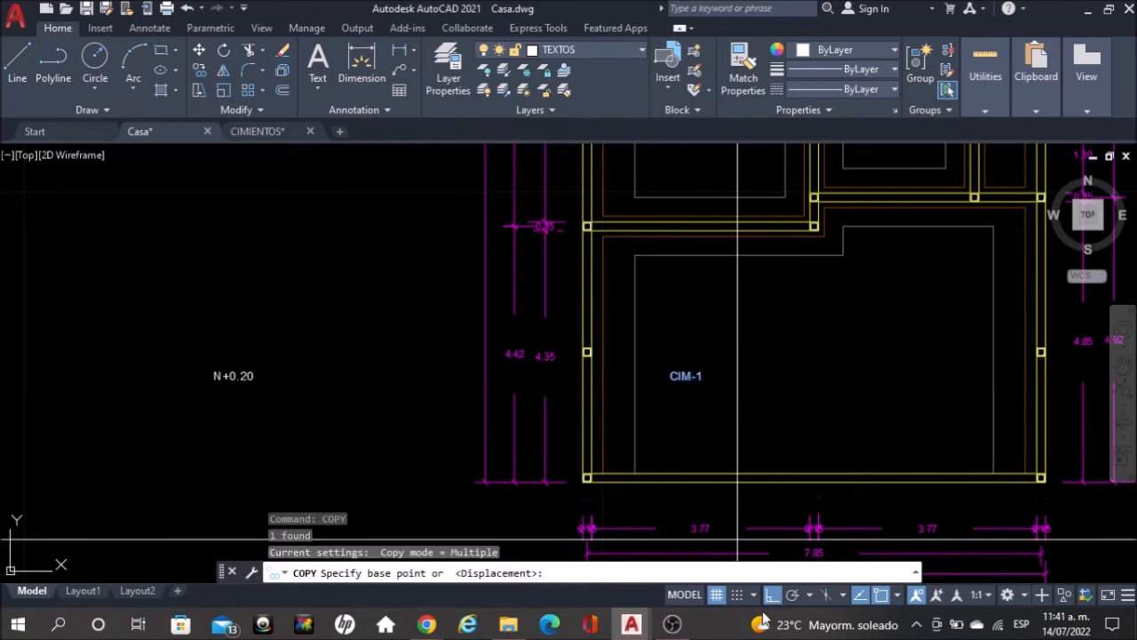
left_click(865, 391)
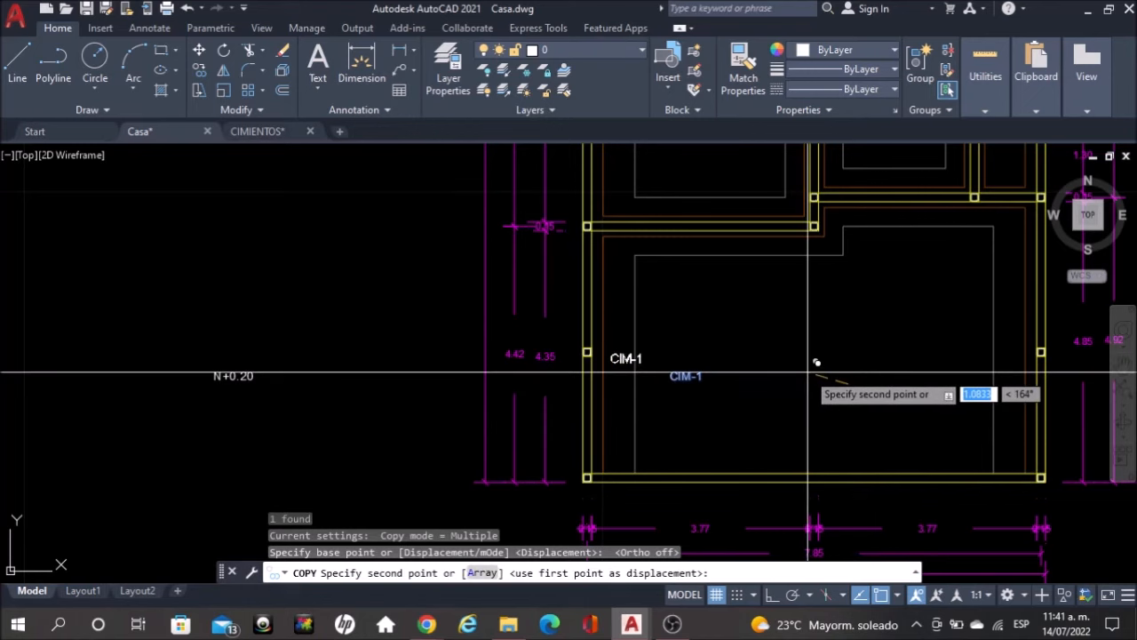
left_click(808, 368)
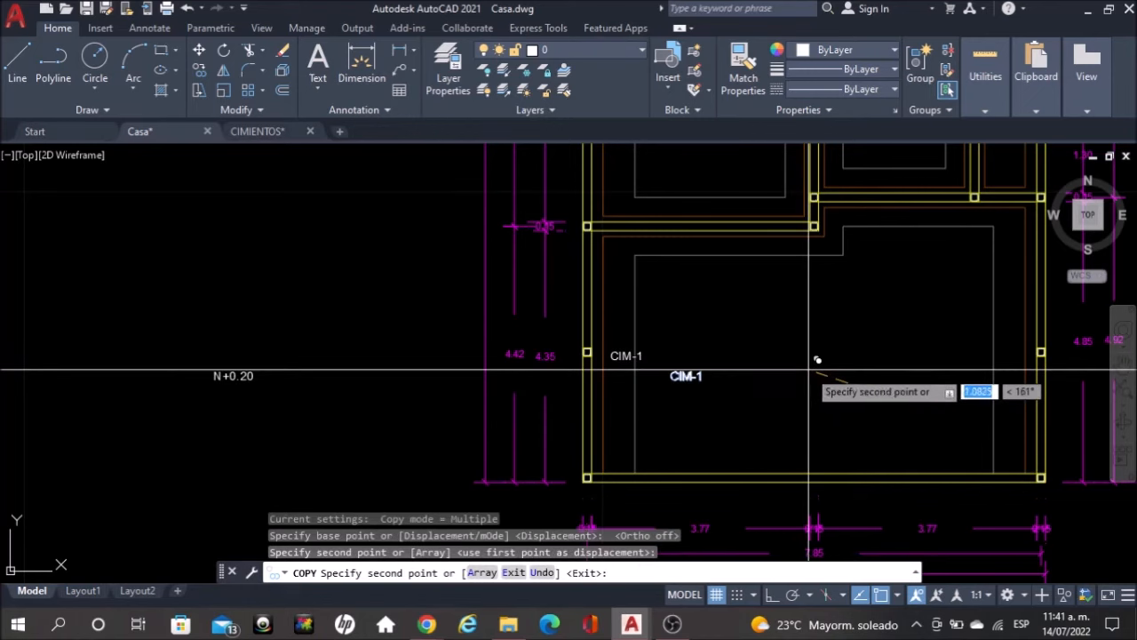
key("Escape")
Change the CIM-1 label standing farther inside the bottom room to CIM-2
mouse_move(699, 340)
middle_mouse_down()
mouse_move(690, 414)
mouse_move(640, 412)
middle_mouse_up()
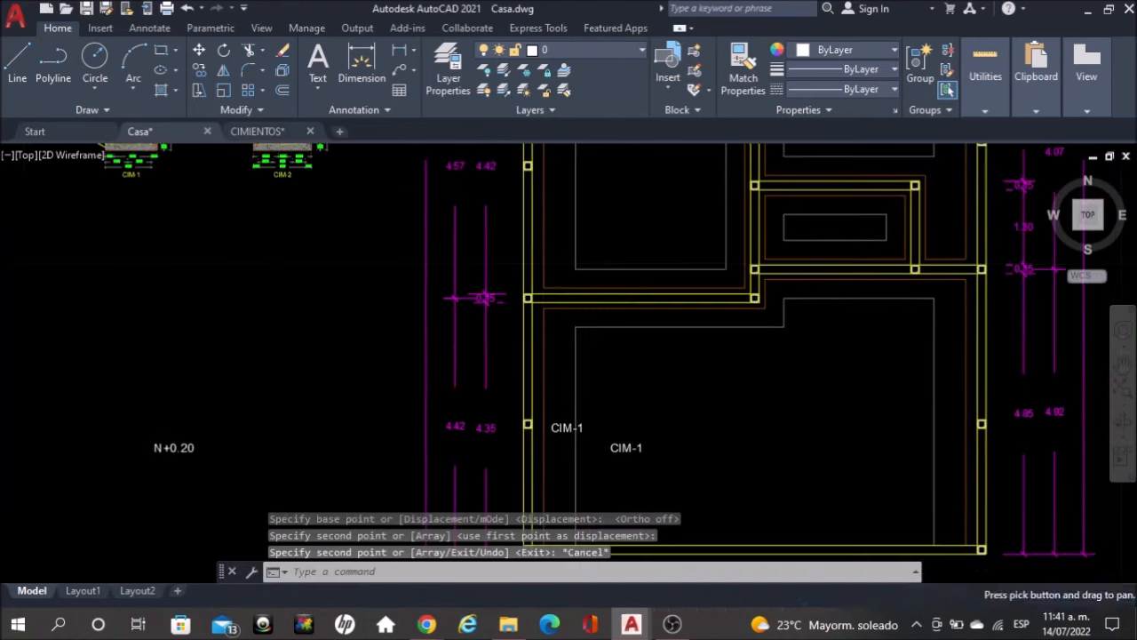
left_click(626, 447)
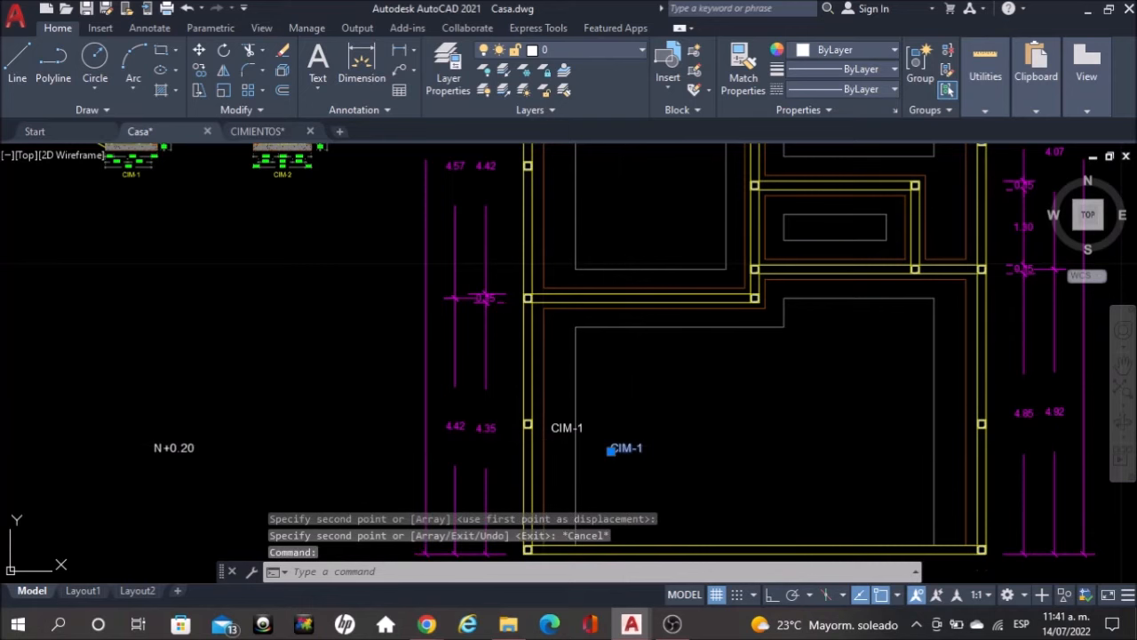
scroll(637, 481, "up", 2)
double_click(637, 433)
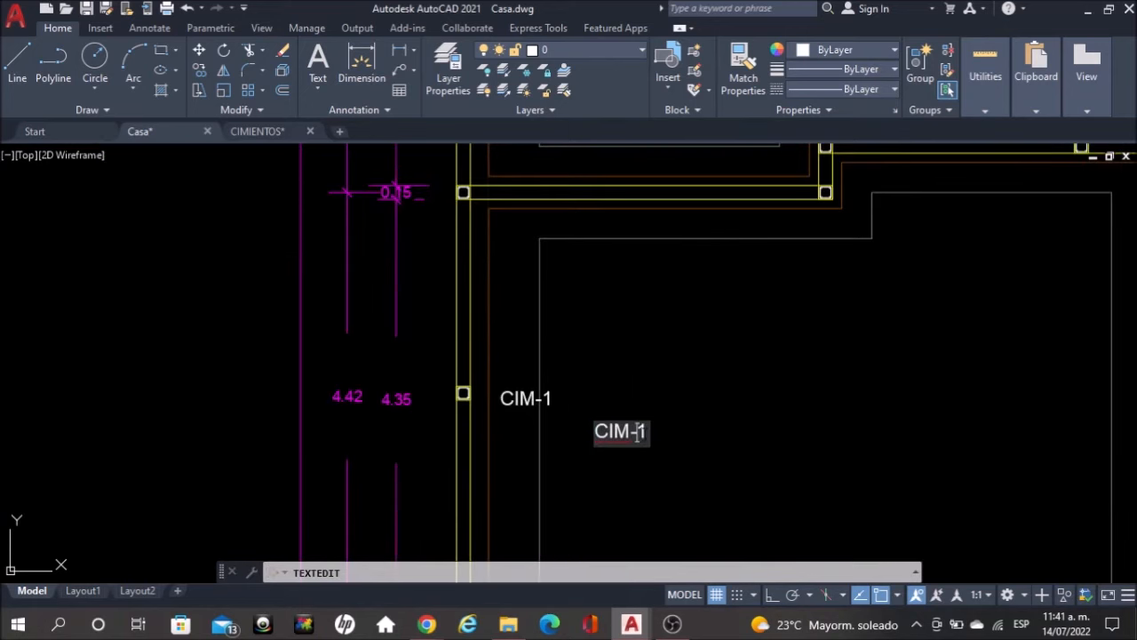
type("2")
key("Return")
key("Escape")
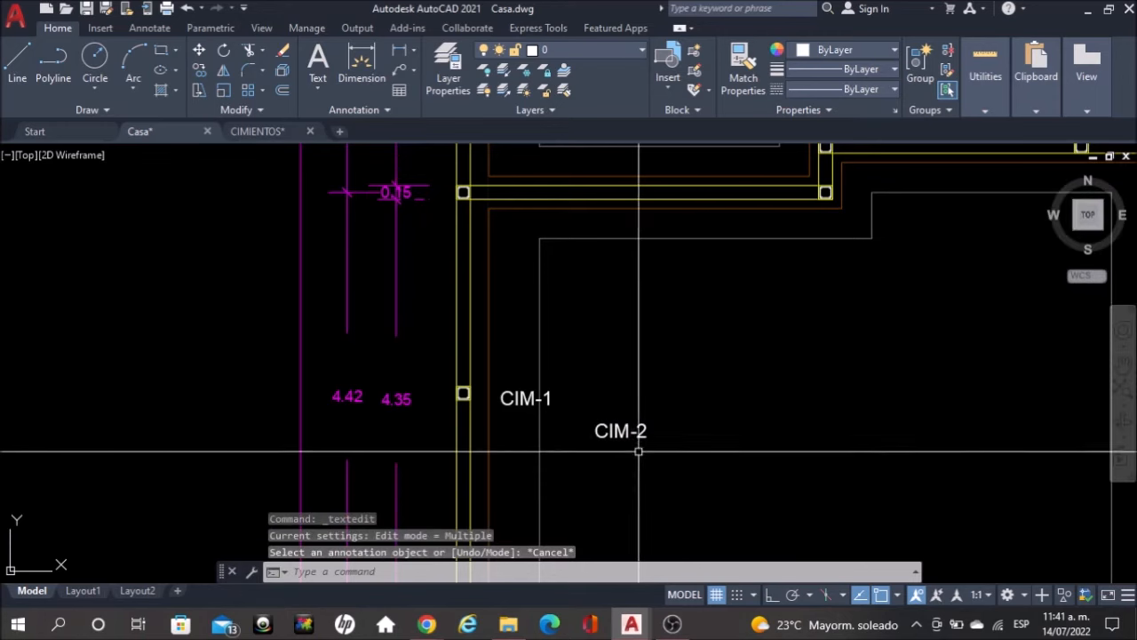
Copy the CIM-2 label to just below the bottom room's upper wall and delete the original label inside the room
left_click(596, 432)
type("co")
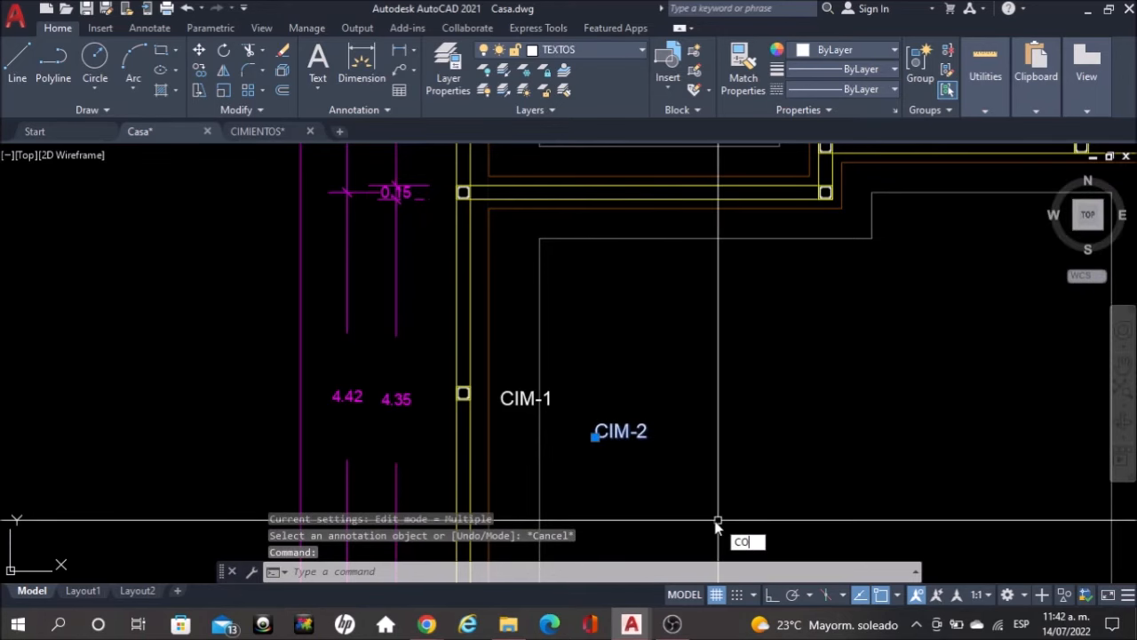
key("Return")
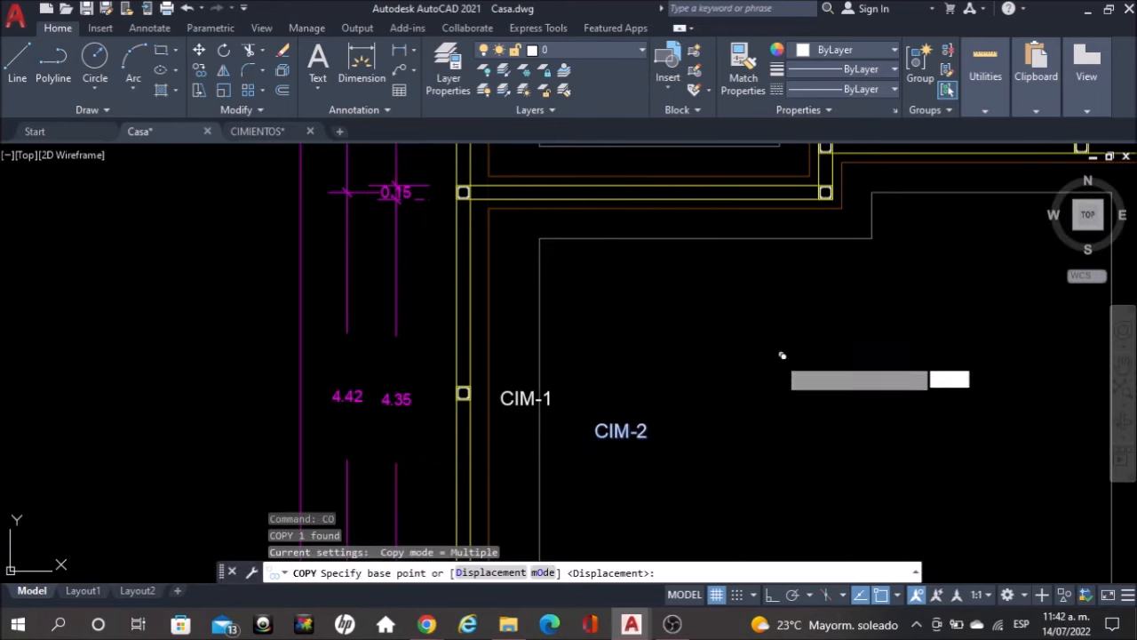
left_click(715, 482)
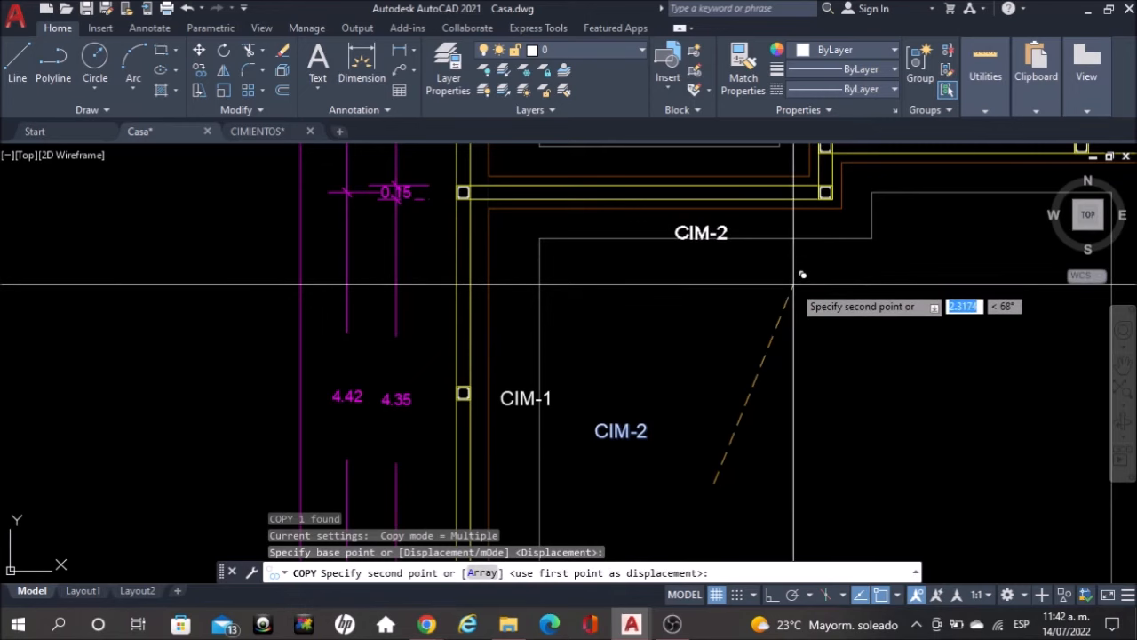
left_click(795, 284)
key("Escape")
left_click(636, 435)
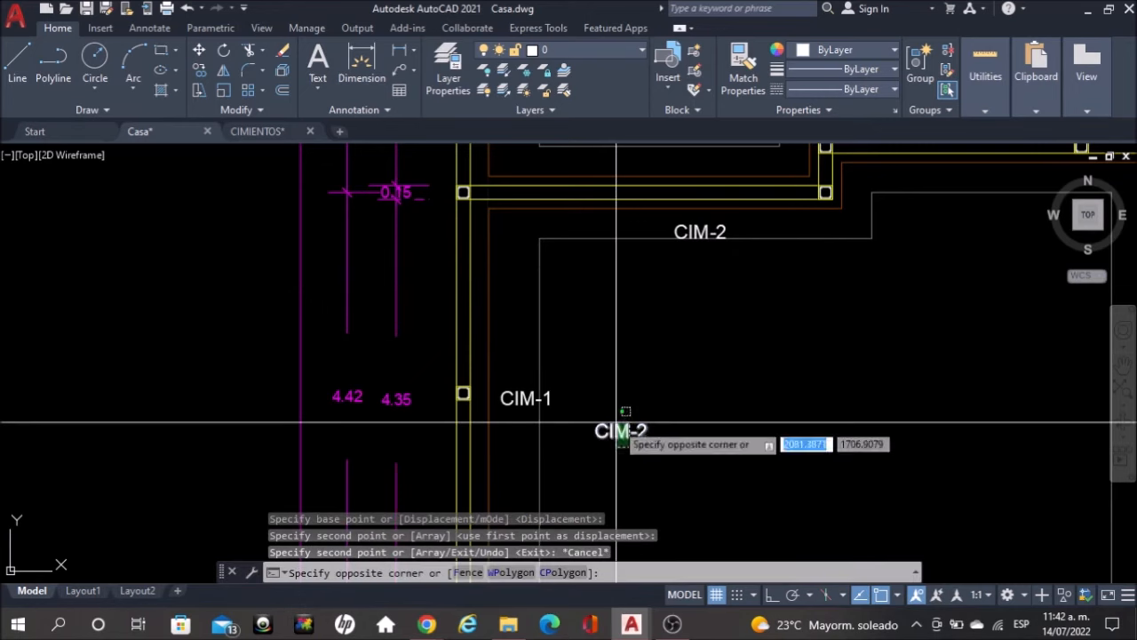
key("Delete")
Copy the CIM-1 label straight up along the left outer wall into the three rooms above, with Ortho on
scroll(615, 424, "down", 4)
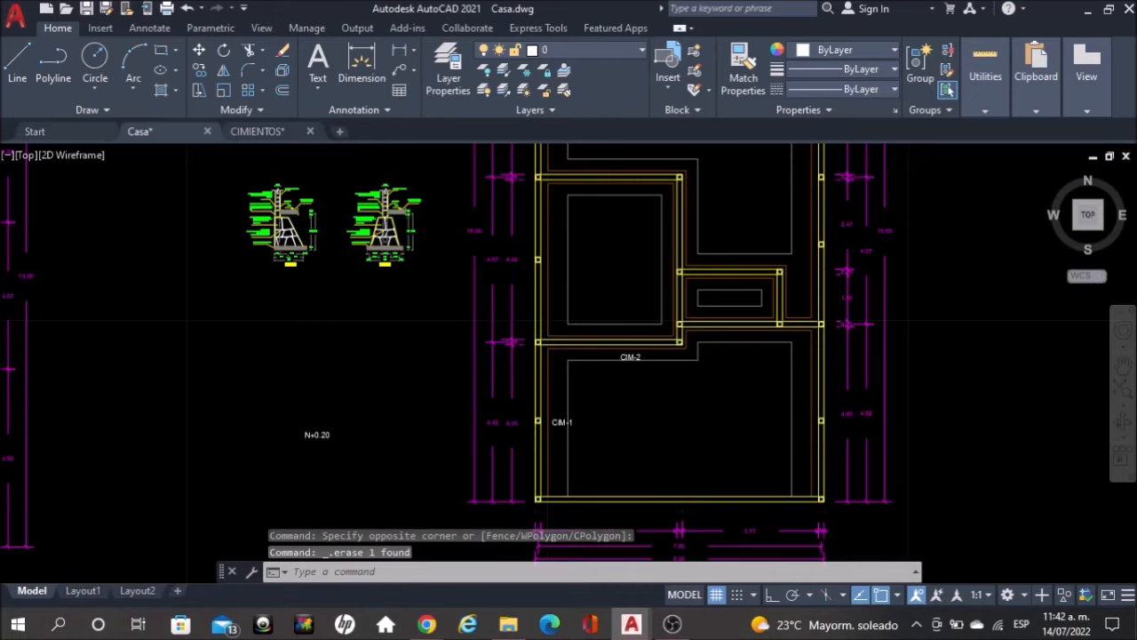
scroll(432, 246, "down", 2)
scroll(565, 444, "up", 5)
left_click(565, 444)
type("copy")
key("Return")
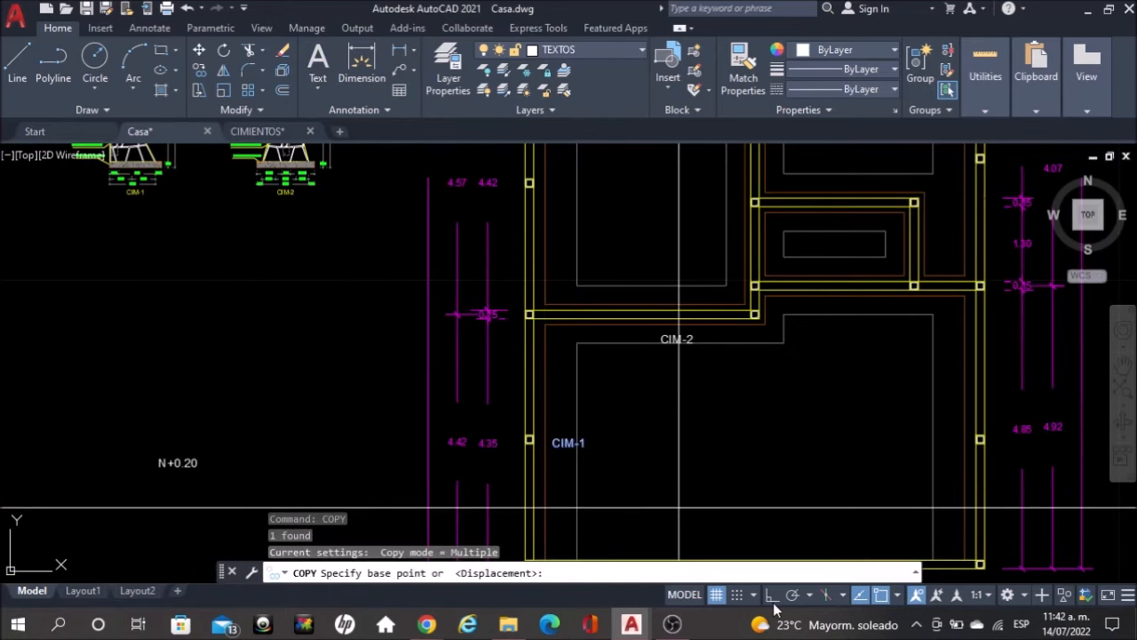
left_click(774, 596)
left_click(649, 449)
middle_click_drag(684, 267, 678, 527)
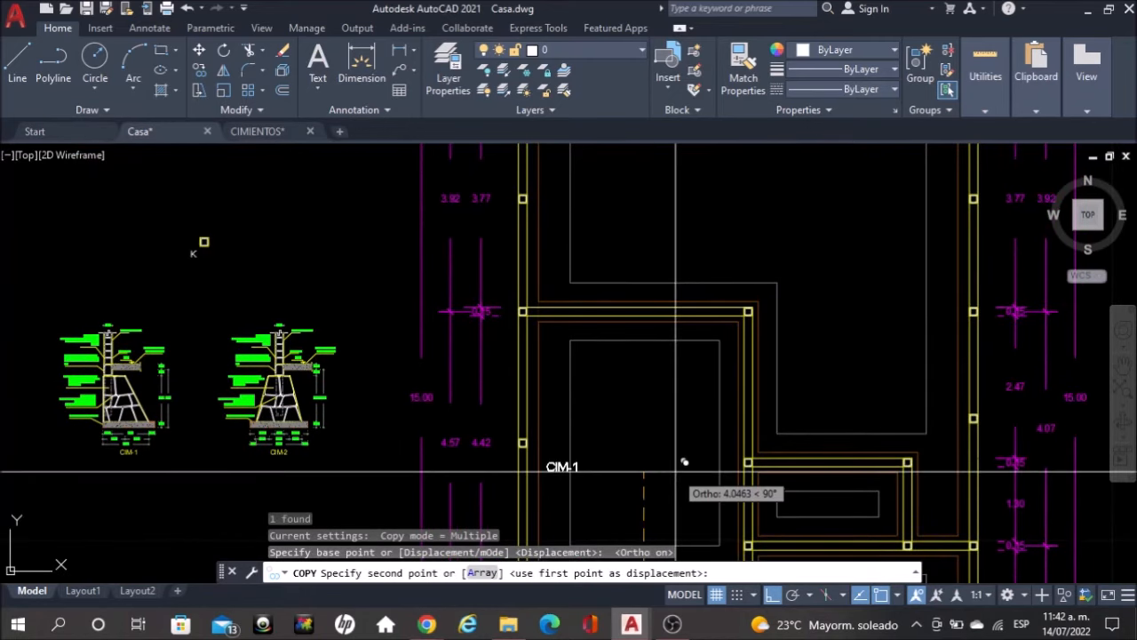
left_click(667, 423)
middle_click_drag(671, 291, 653, 482)
left_click(668, 383)
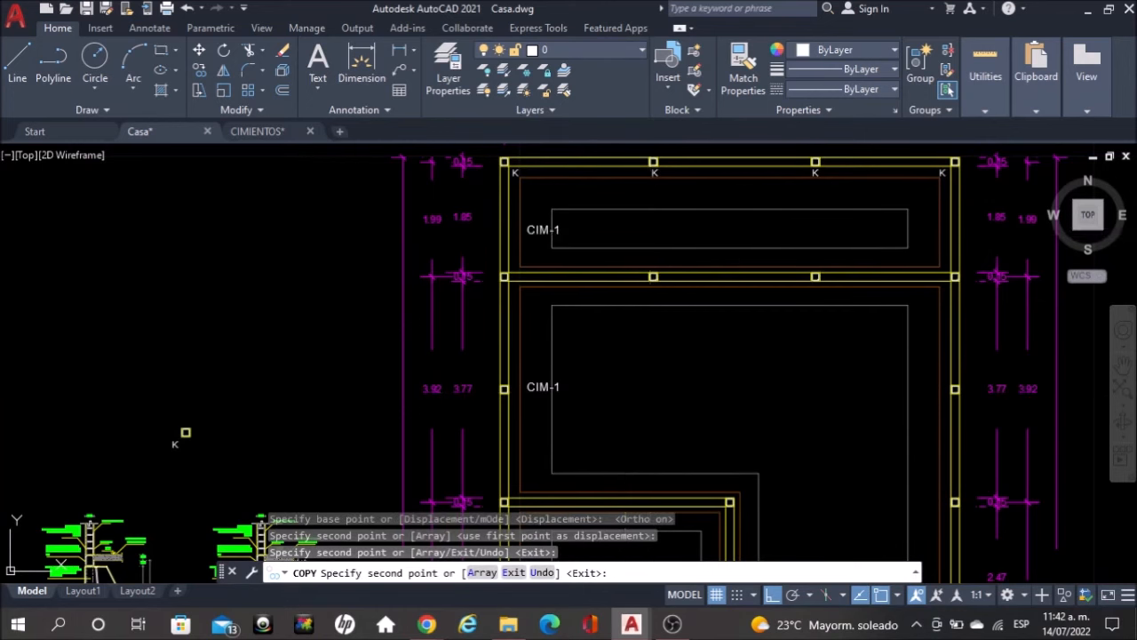
middle_click_drag(653, 236, 595, 276)
key("Escape")
Copy the four CIM-1 labels of the left outer wall horizontally to the inner side of the right outer wall
left_click(482, 269)
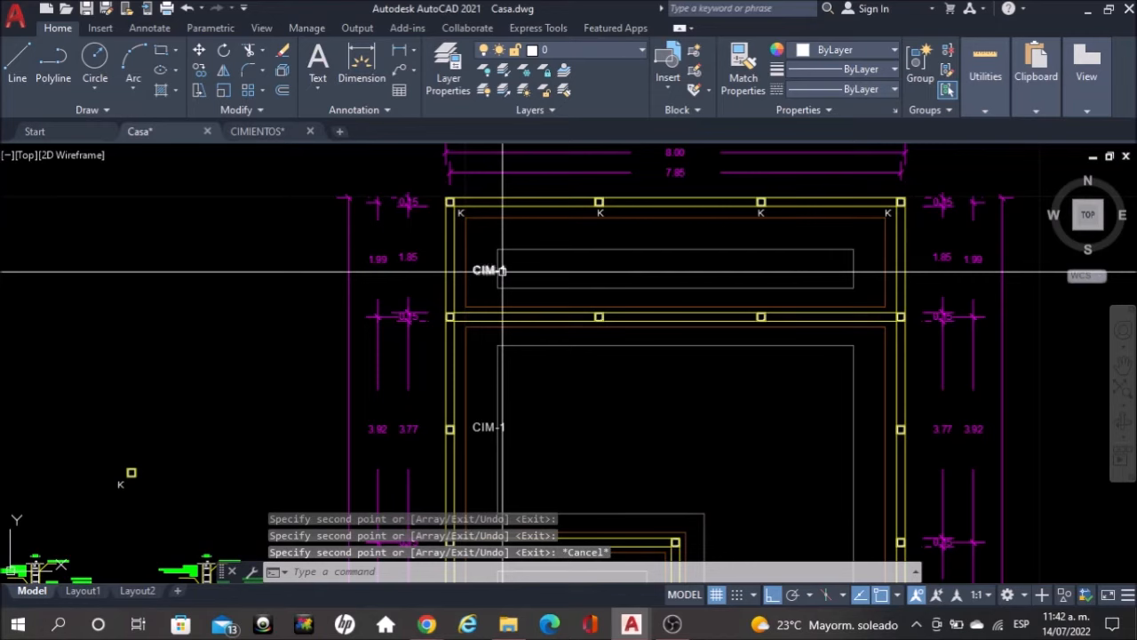
scroll(482, 269, "down", 2)
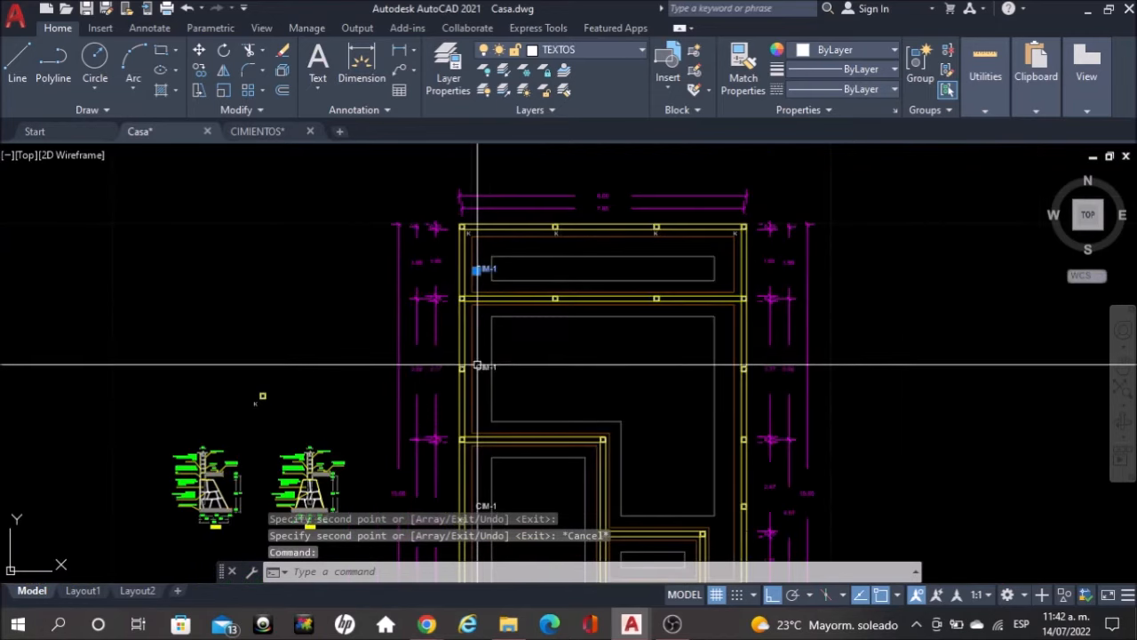
left_click(477, 367)
middle_click_drag(499, 427, 519, 213)
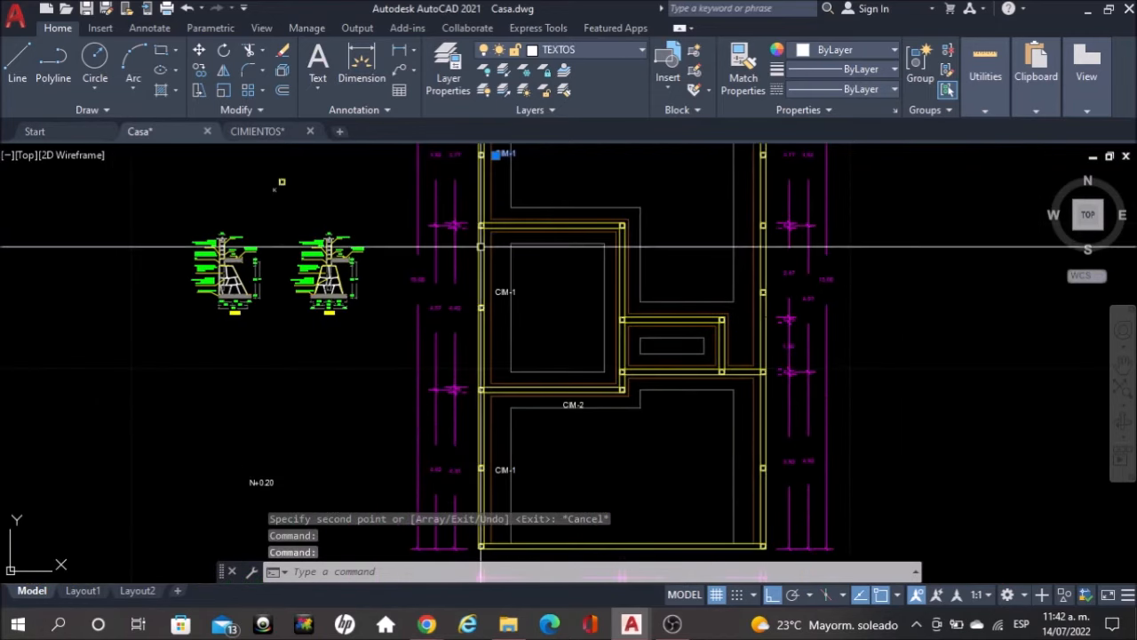
left_click(506, 292)
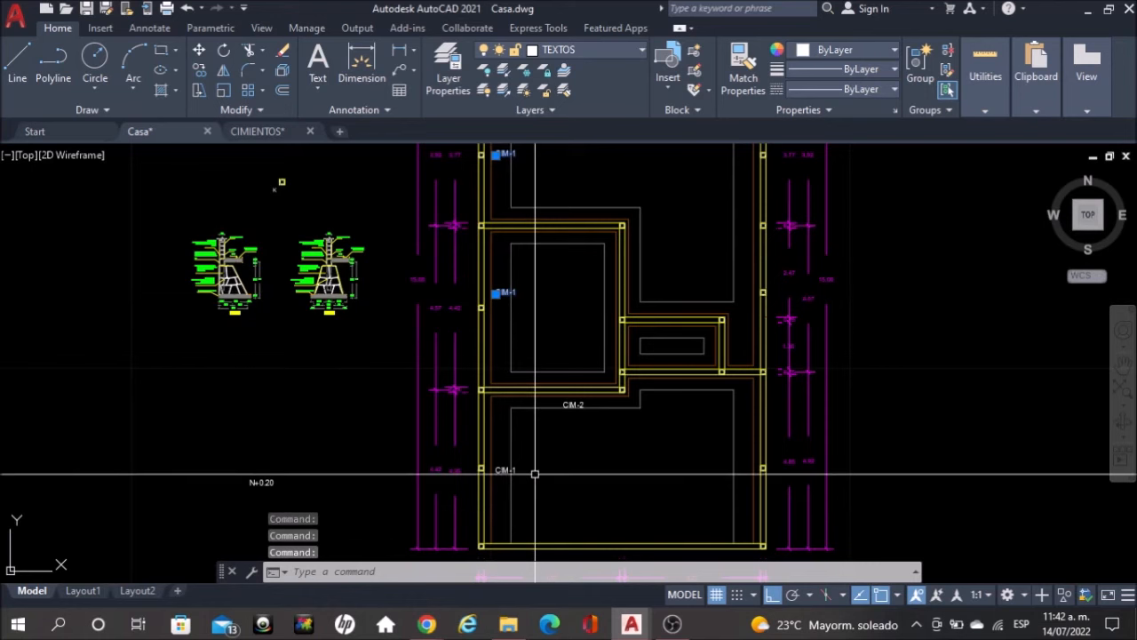
left_click(504, 470)
type("COPY")
key("Return")
scroll(515, 475, "up", 2)
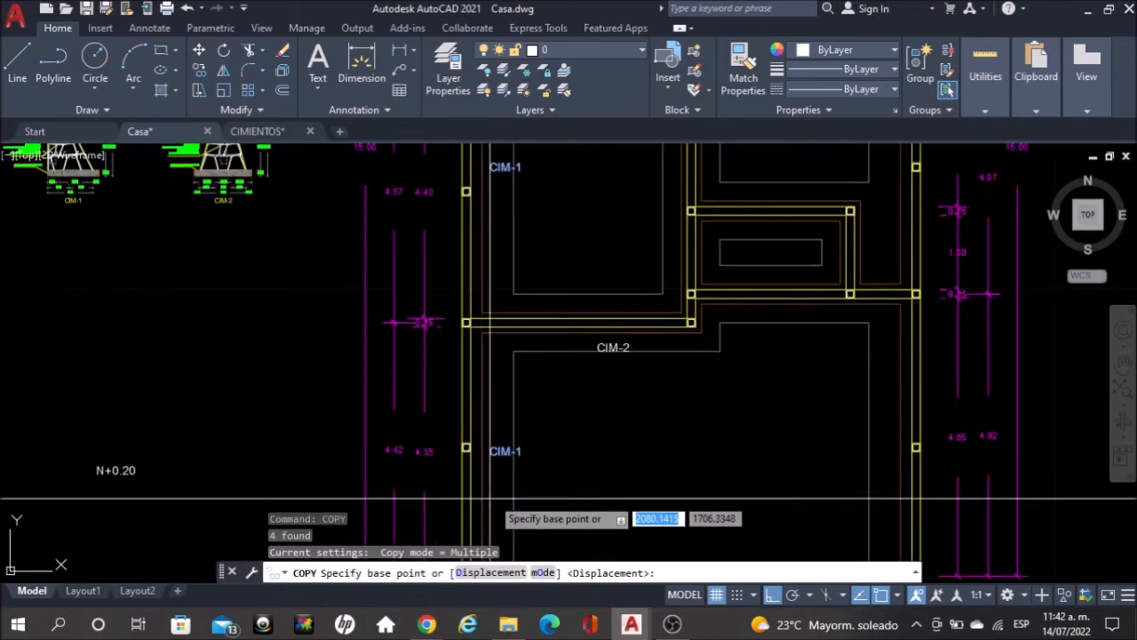
left_click(502, 467)
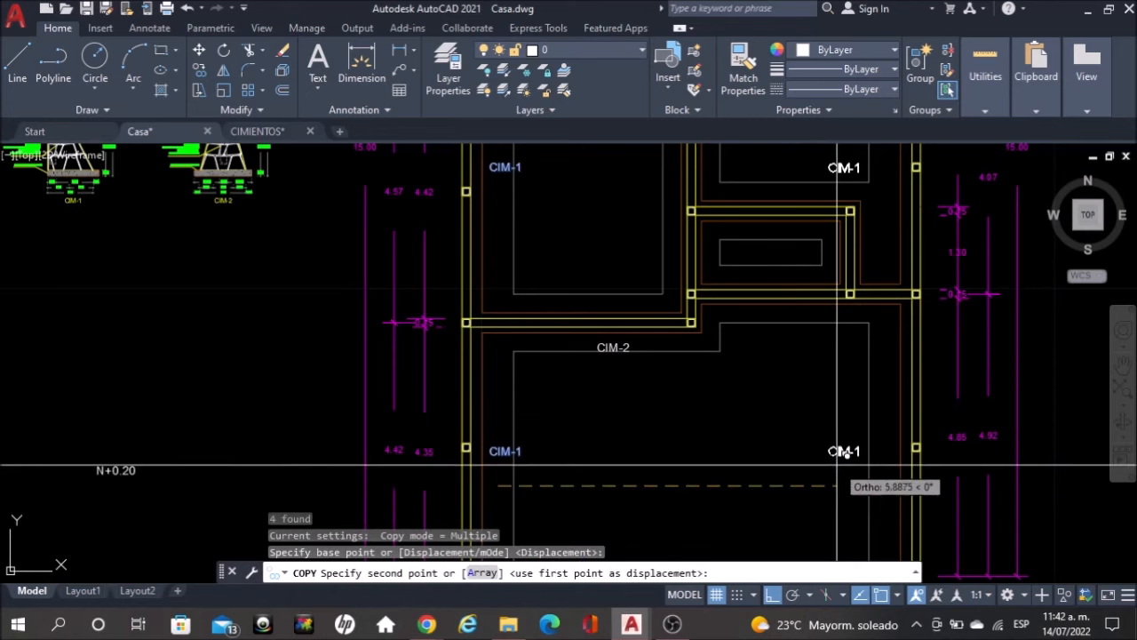
scroll(865, 465, "up", 4)
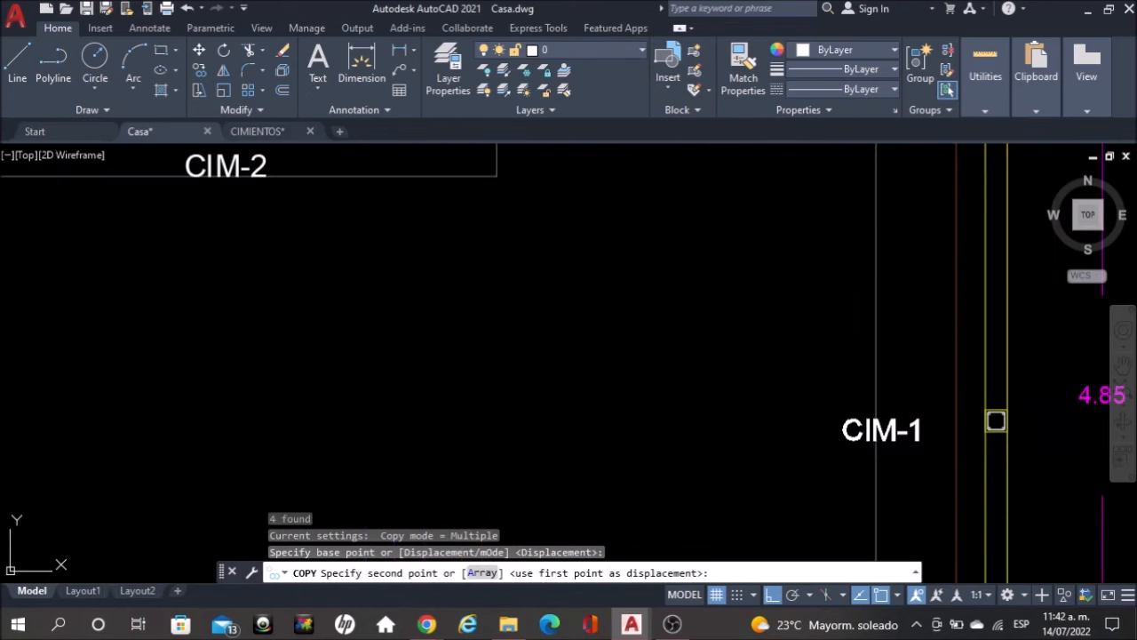
scroll(880, 461, "up", 3)
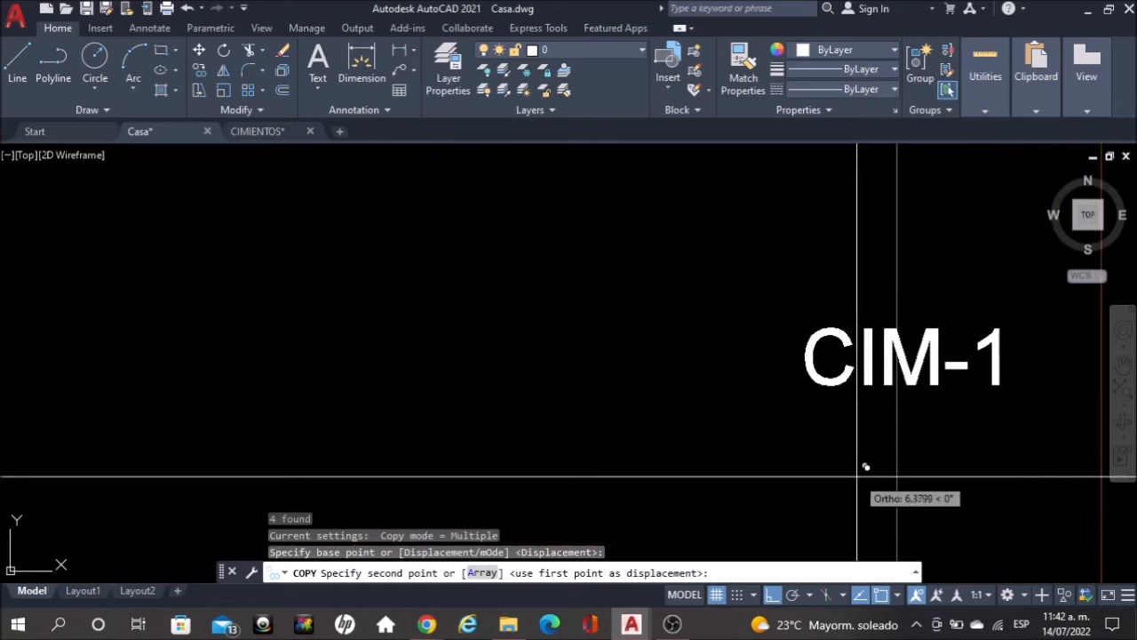
left_click(865, 466)
scroll(862, 464, "down", 10)
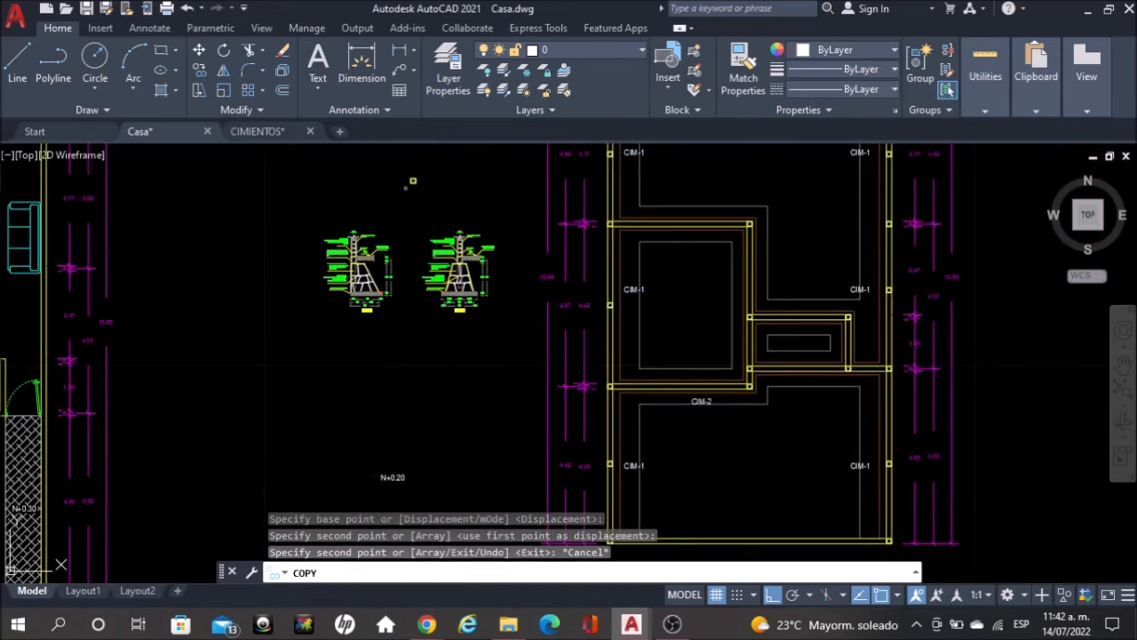
key("Escape")
Copy the top room's left CIM-1 label below the top outer wall, between the two middle columns, with Ortho off
middle_click_drag(790, 239, 779, 296)
scroll(776, 273, "up", 4)
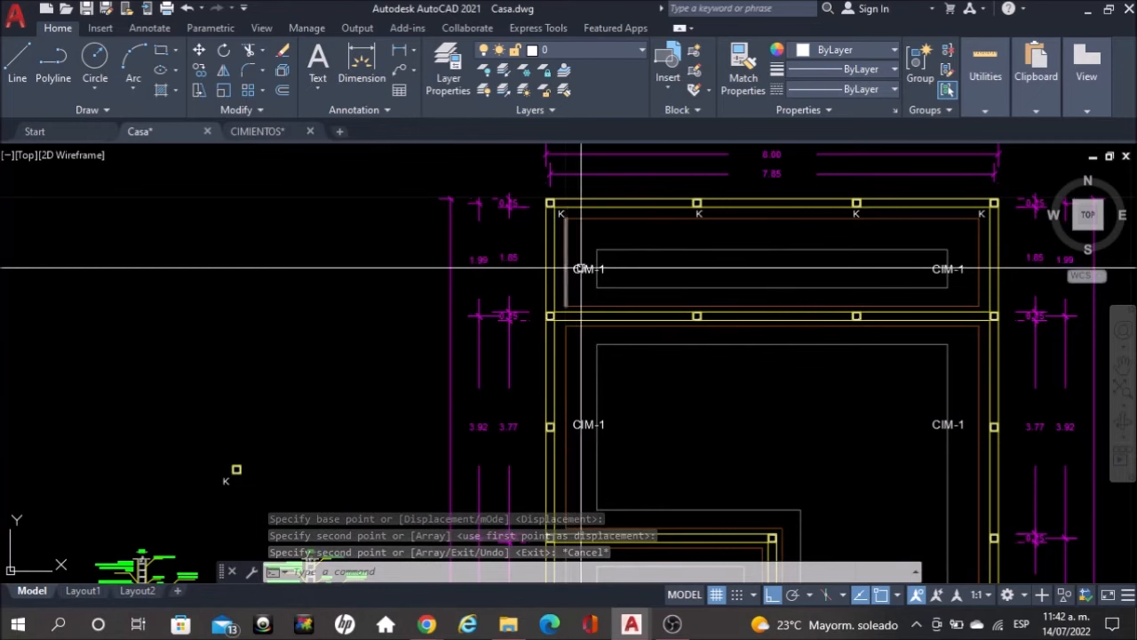
left_click(585, 270)
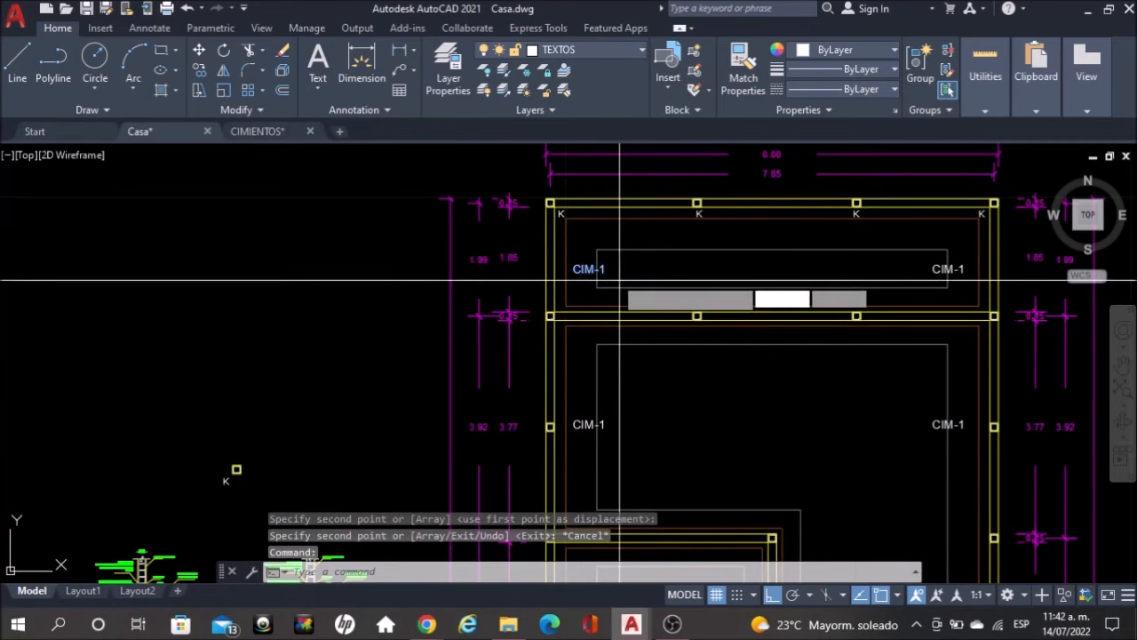
scroll(615, 280, "up", 4)
left_click(591, 254)
scroll(593, 294, "down", 4)
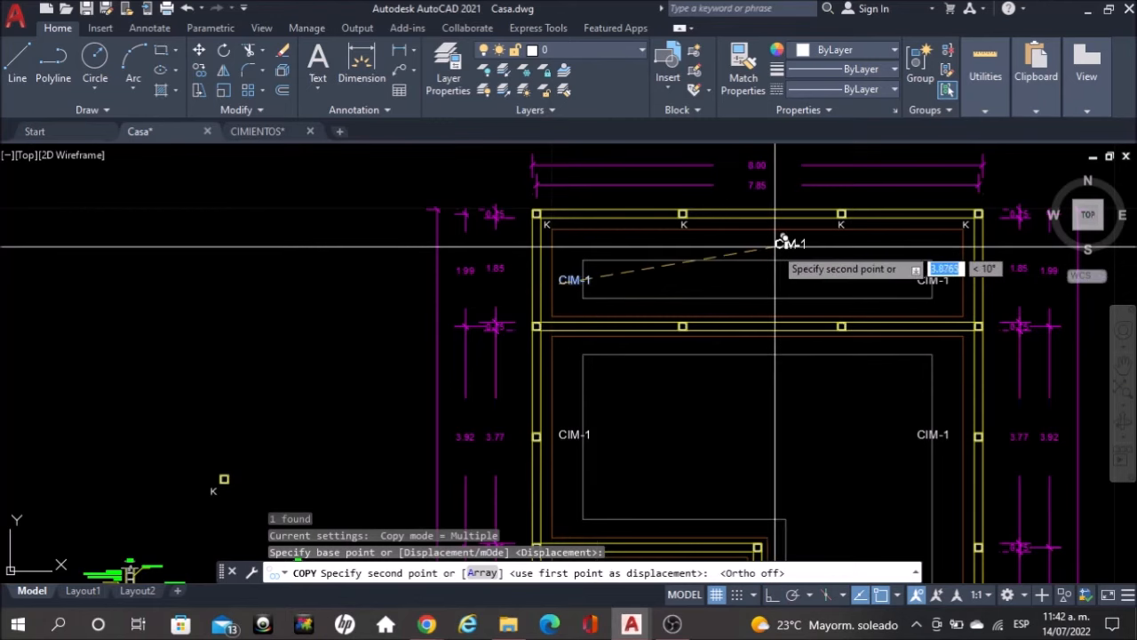
scroll(755, 247, "up", 2)
left_click(726, 253)
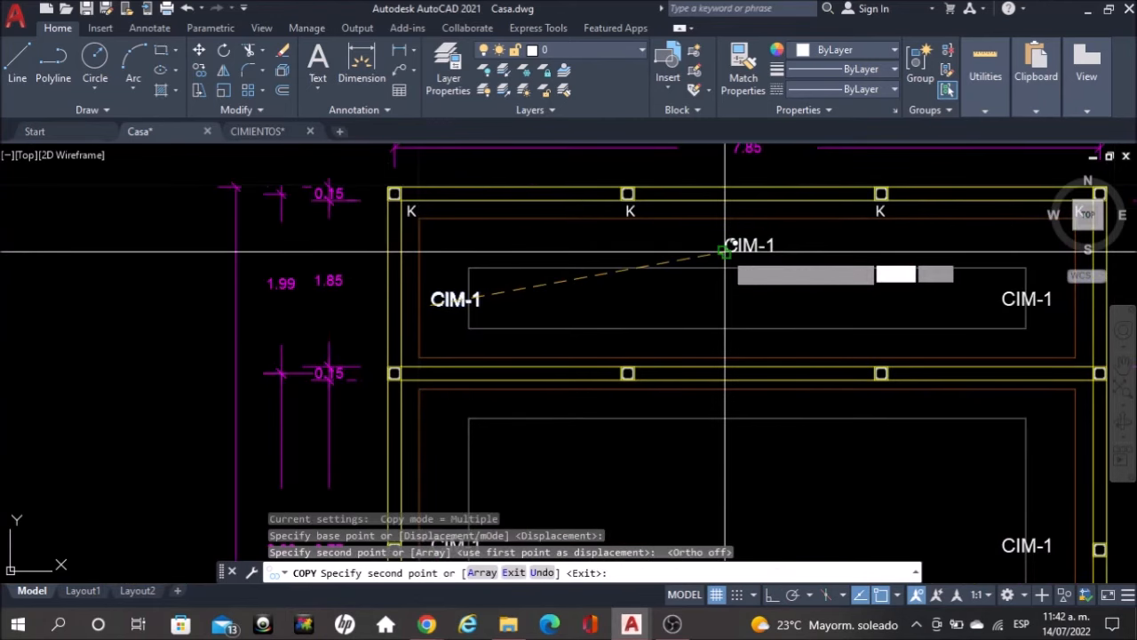
scroll(399, 394, "down", 5)
scroll(518, 343, "down", 2)
key("Escape")
Copy the CIM-2 label below the right-hand stretch of the bottom room's upper wall
middle_click_drag(518, 343, 515, 190)
scroll(515, 190, "up", 2)
scroll(690, 343, "up", 2)
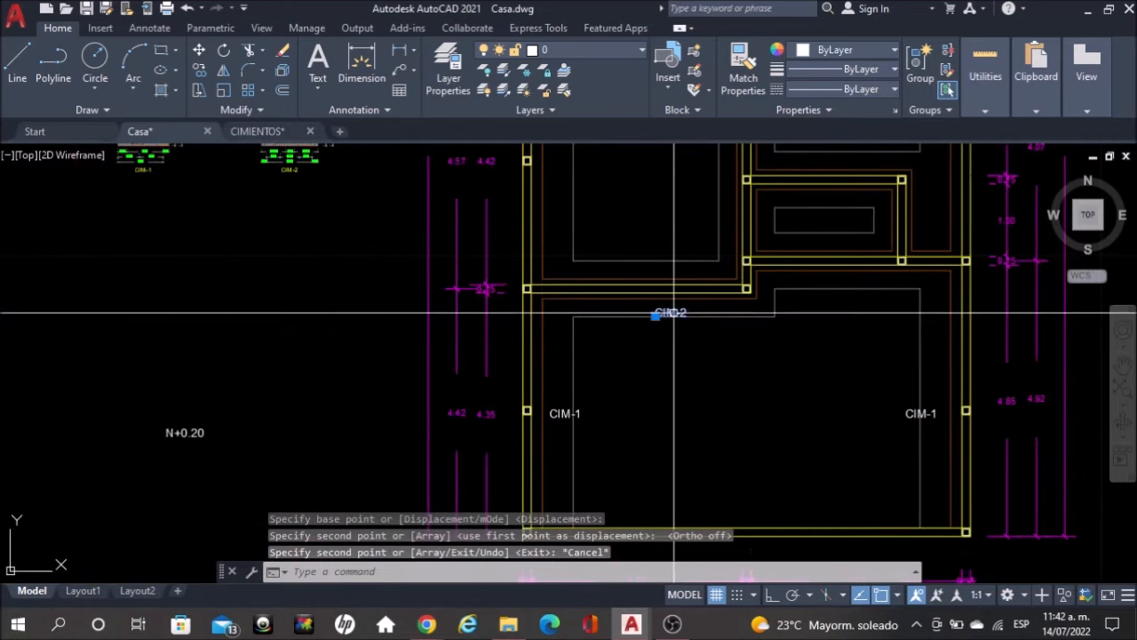
left_click(673, 313)
type("copy")
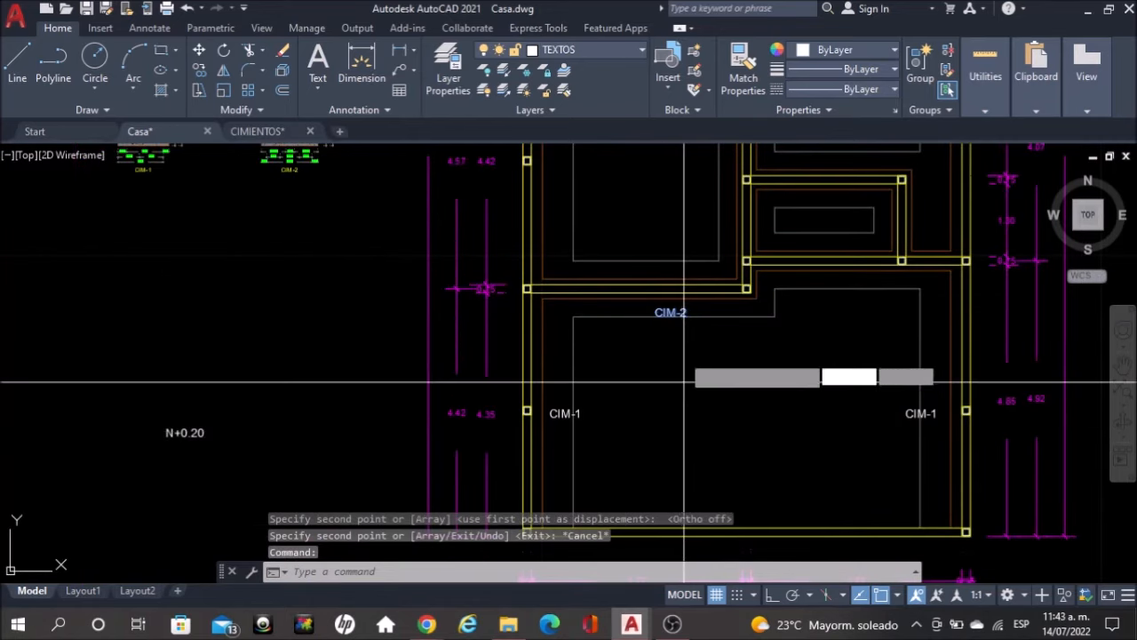
key("Return")
left_click(837, 332)
scroll(842, 327, "up", 4)
middle_click_drag(794, 375, 717, 586)
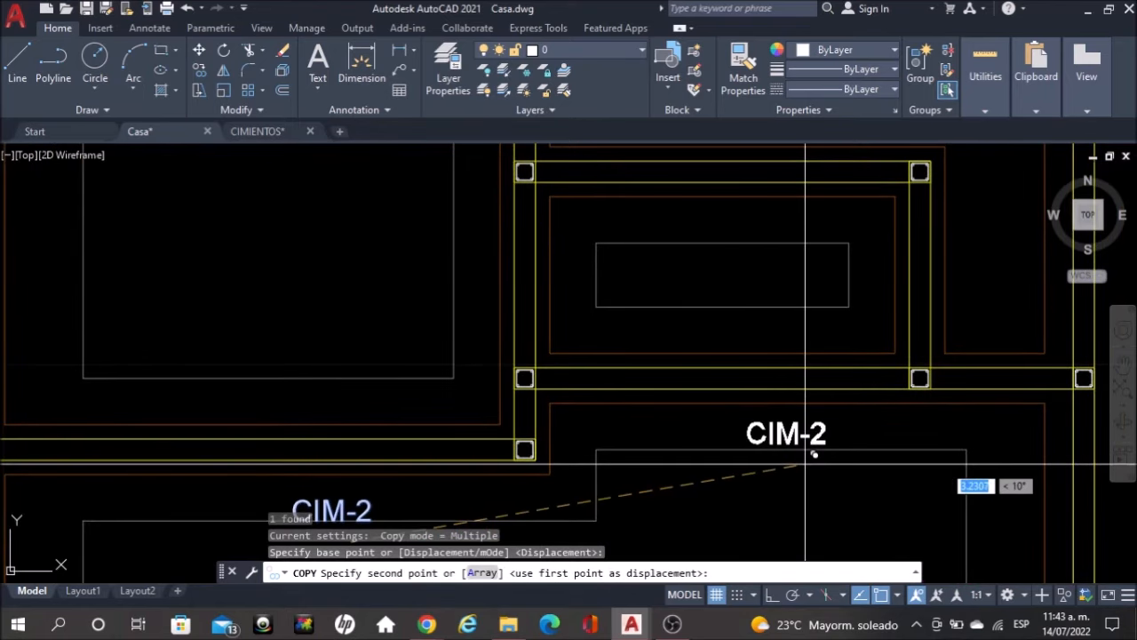
left_click(811, 463)
Place two more CIM-2 copies inside the small 1.30 room, along its lower and upper walls
scroll(750, 351, "up", 2)
scroll(751, 350, "up", 2)
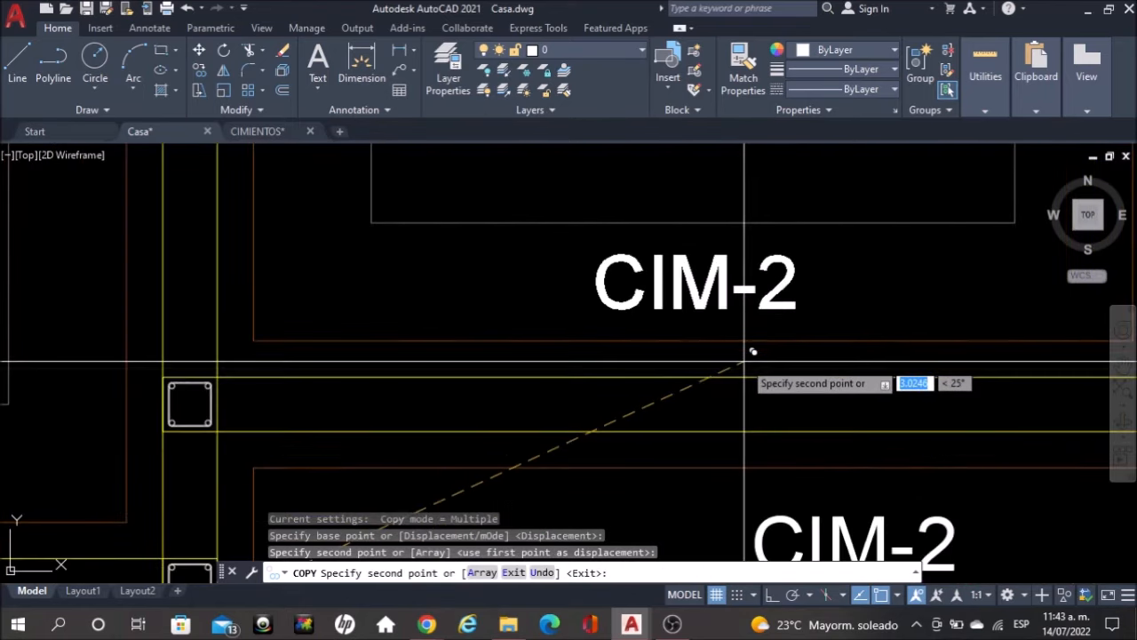
scroll(750, 346, "down", 5)
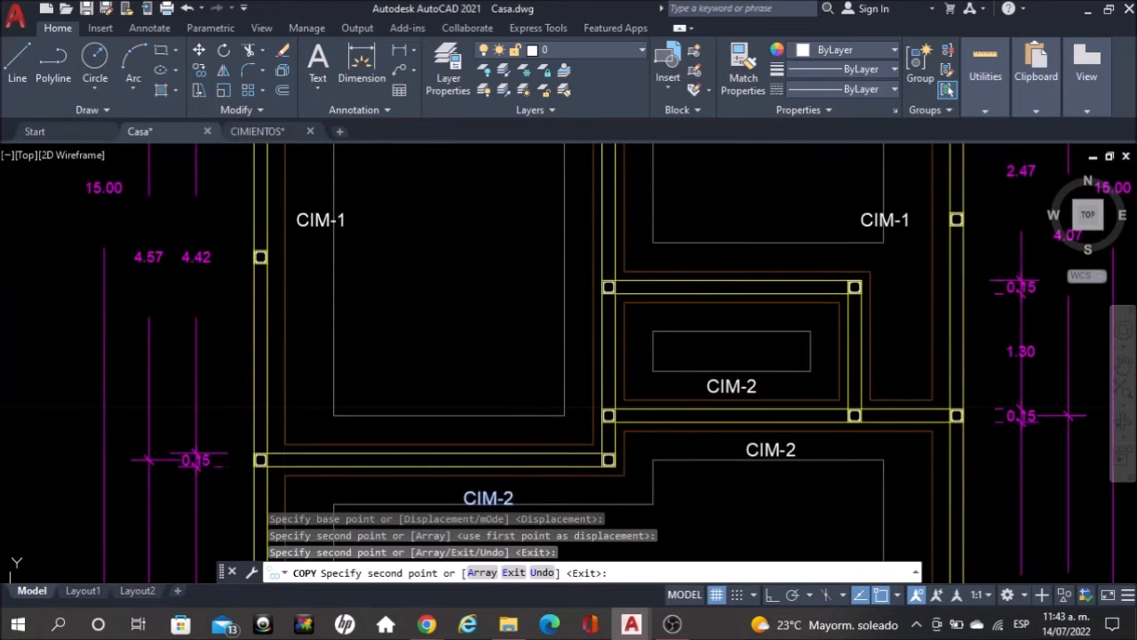
scroll(749, 328, "up", 3)
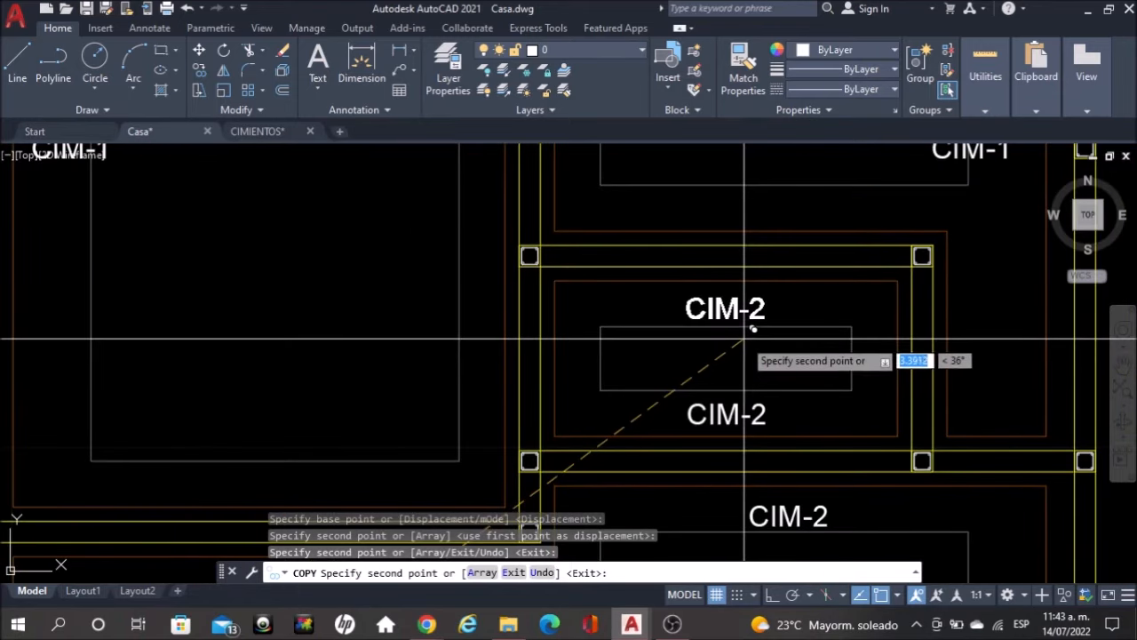
scroll(746, 336, "down", 4)
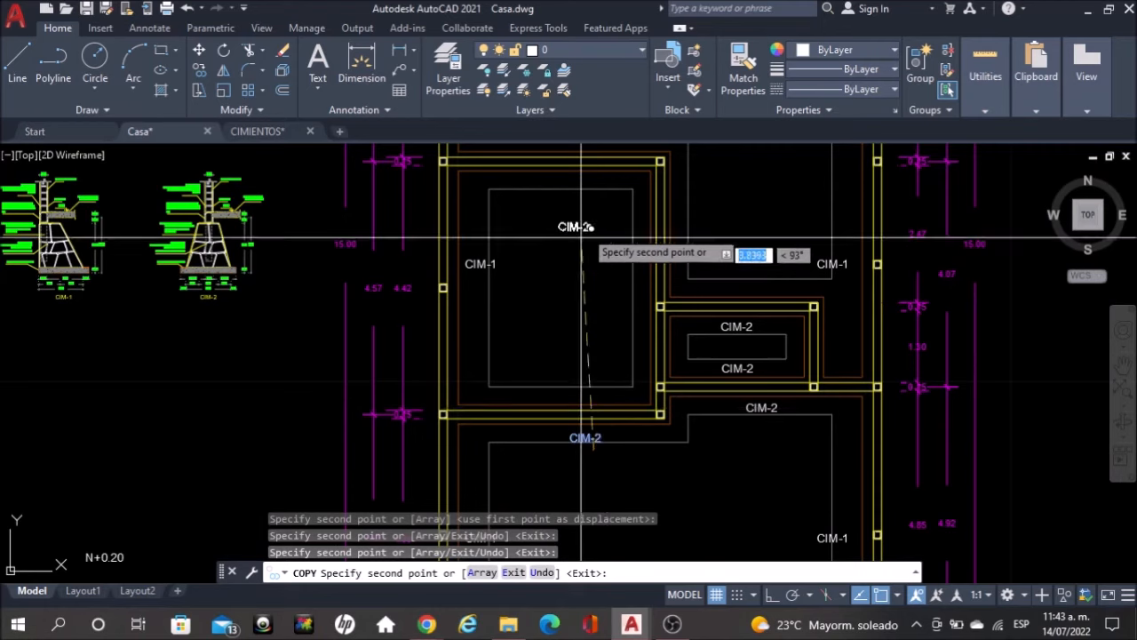
Place two more CIM-2 copies in the 4.42 left room, along its upper wall and its right wall
scroll(582, 192, "up", 4)
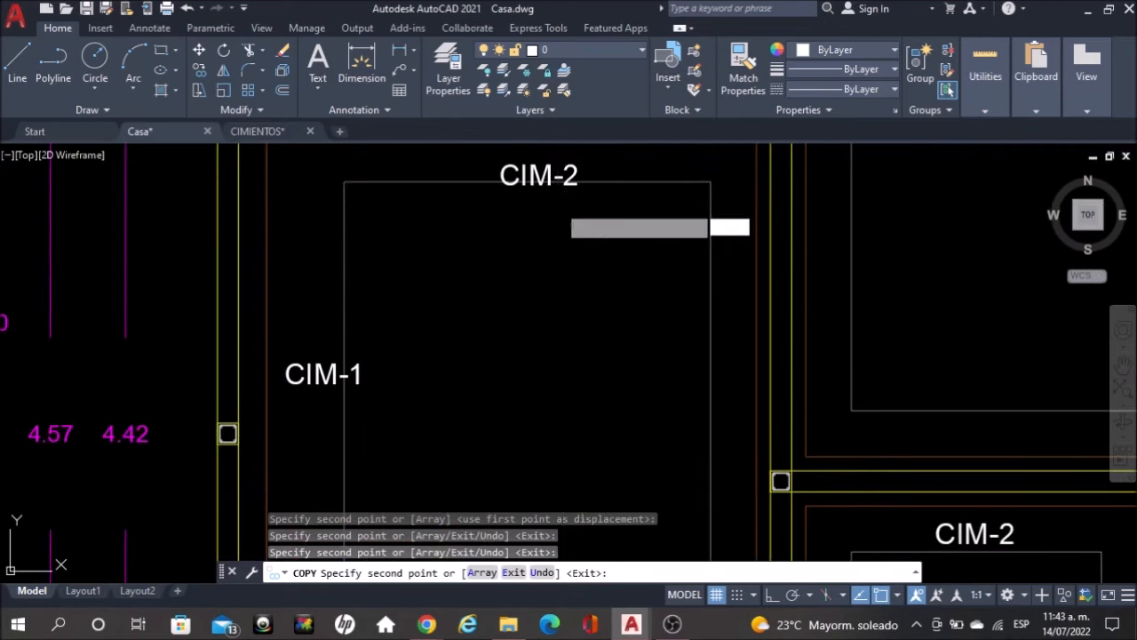
scroll(562, 222, "down", 3)
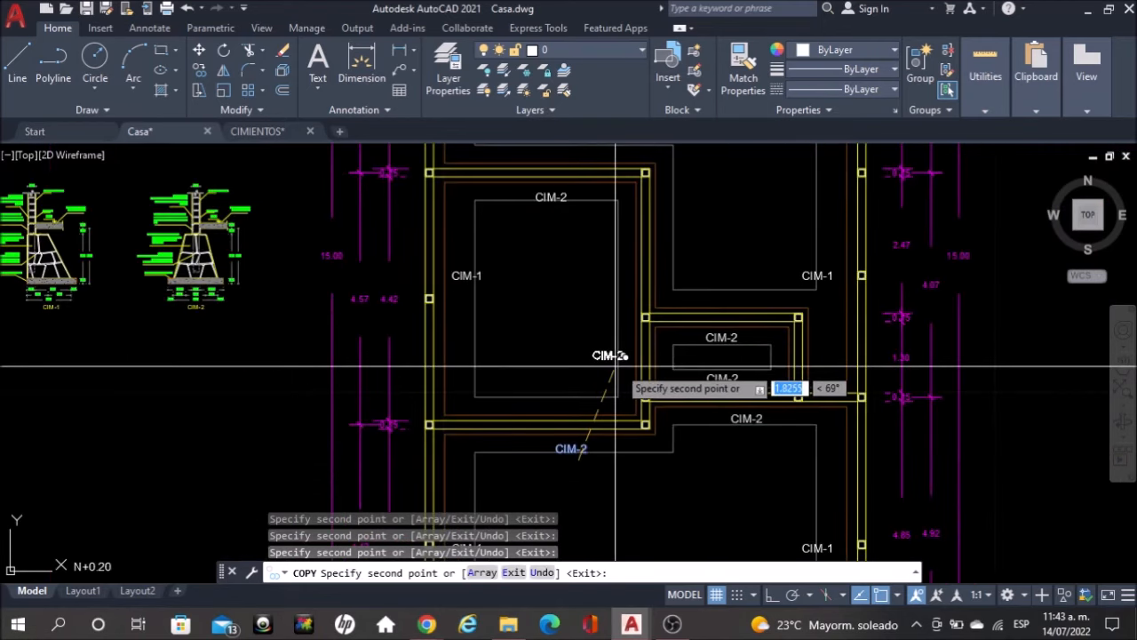
scroll(622, 329, "up", 2)
scroll(631, 309, "up", 4)
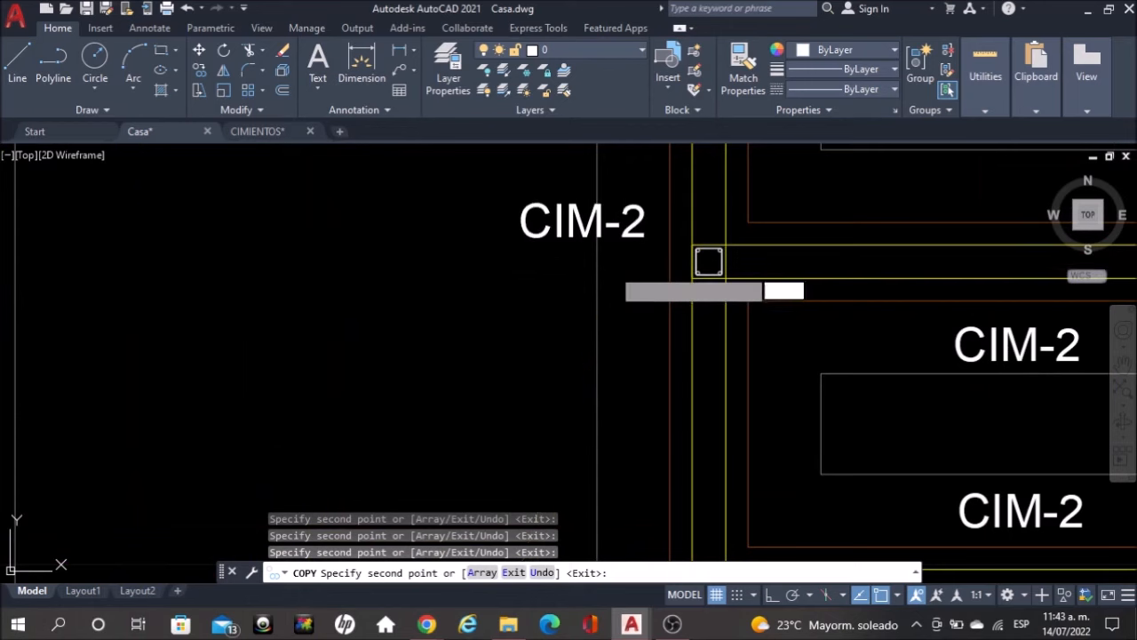
scroll(612, 268, "down", 4)
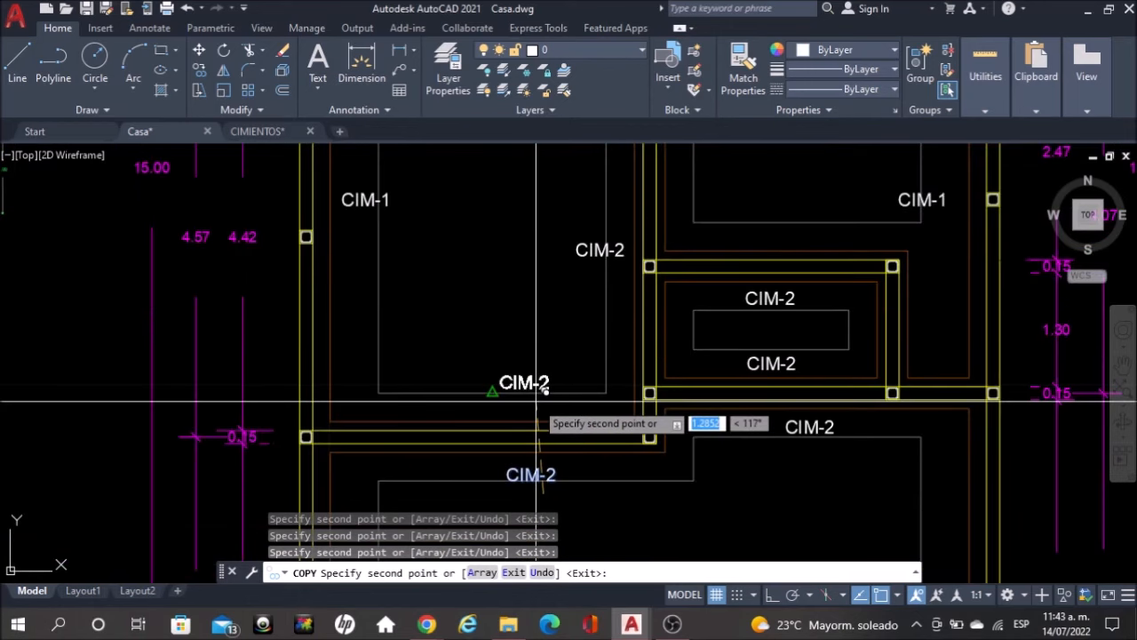
Place another CIM-2 copy in the 4.42 left room, just above its lower wall
scroll(524, 400, "up", 4)
scroll(542, 398, "up", 4)
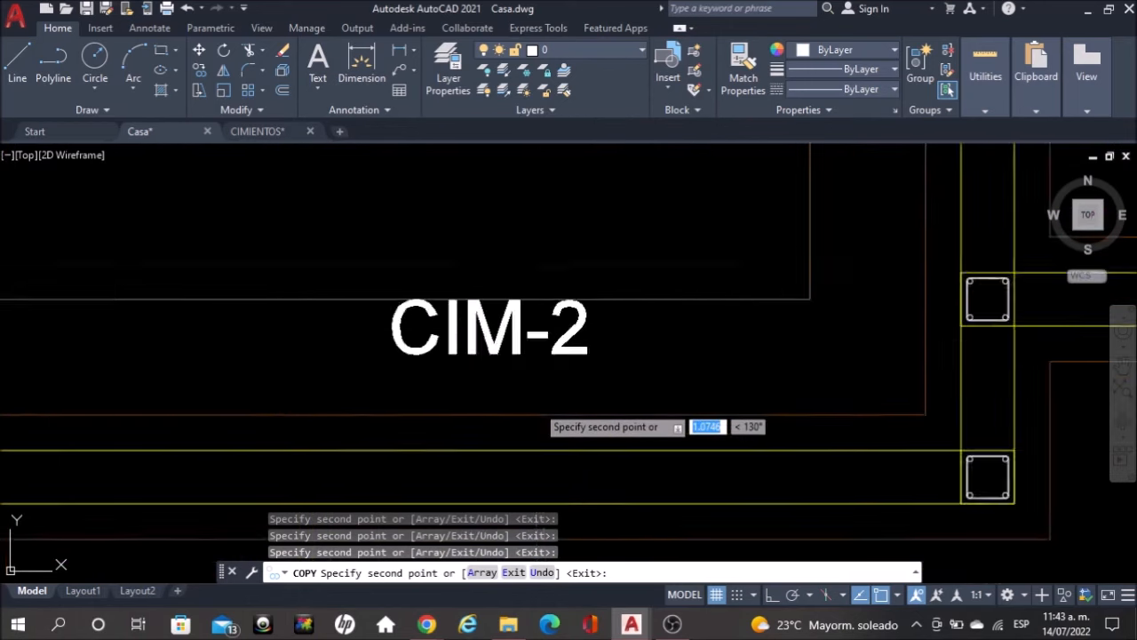
scroll(543, 395, "down", 2)
left_click(539, 402)
scroll(539, 402, "down", 4)
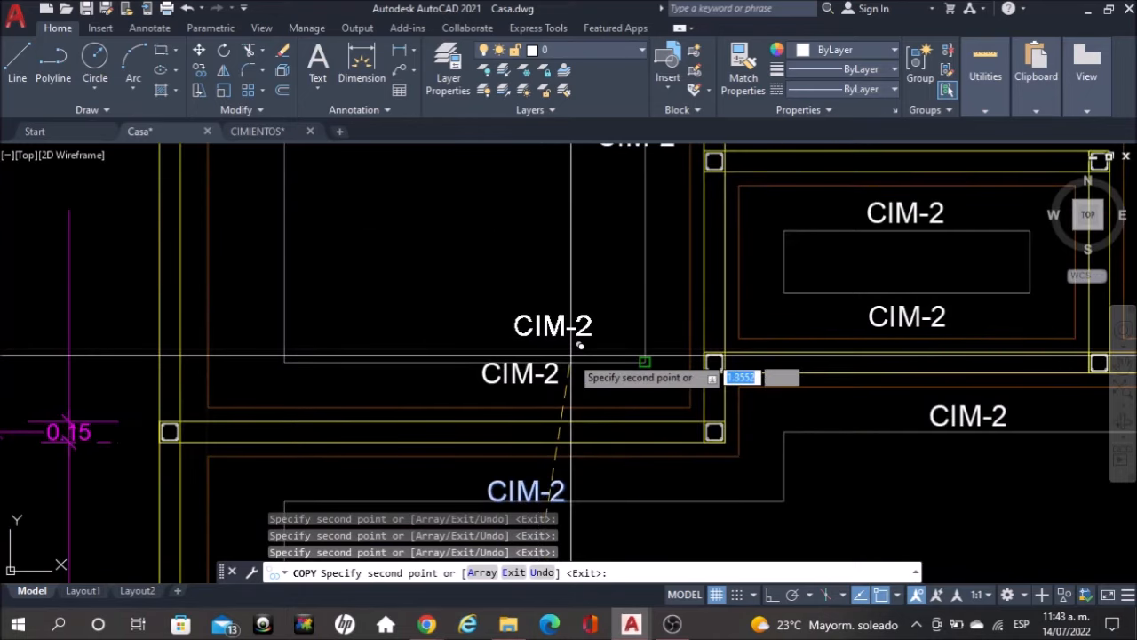
scroll(575, 358, "down", 2)
mouse_move(692, 366)
middle_mouse_down()
mouse_move(663, 400)
mouse_move(637, 490)
middle_mouse_up()
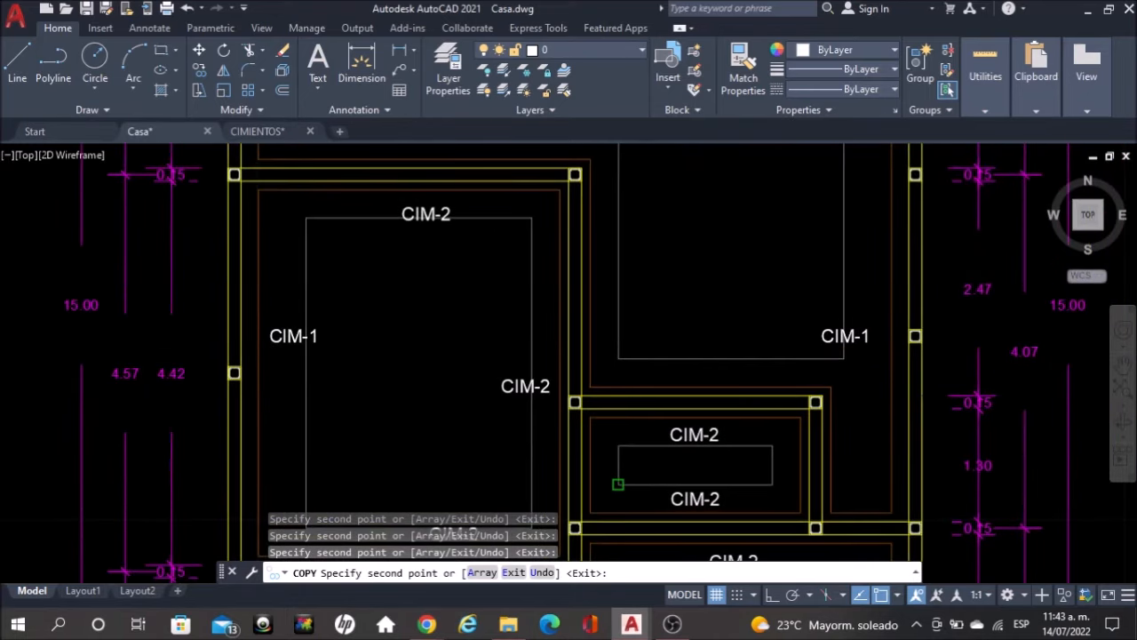
Place three more CIM-2 copies in the large 3.77 room: above the small 1.30 room, beside the inner vertical wall and above the 4.42 room
scroll(749, 368, "up", 5)
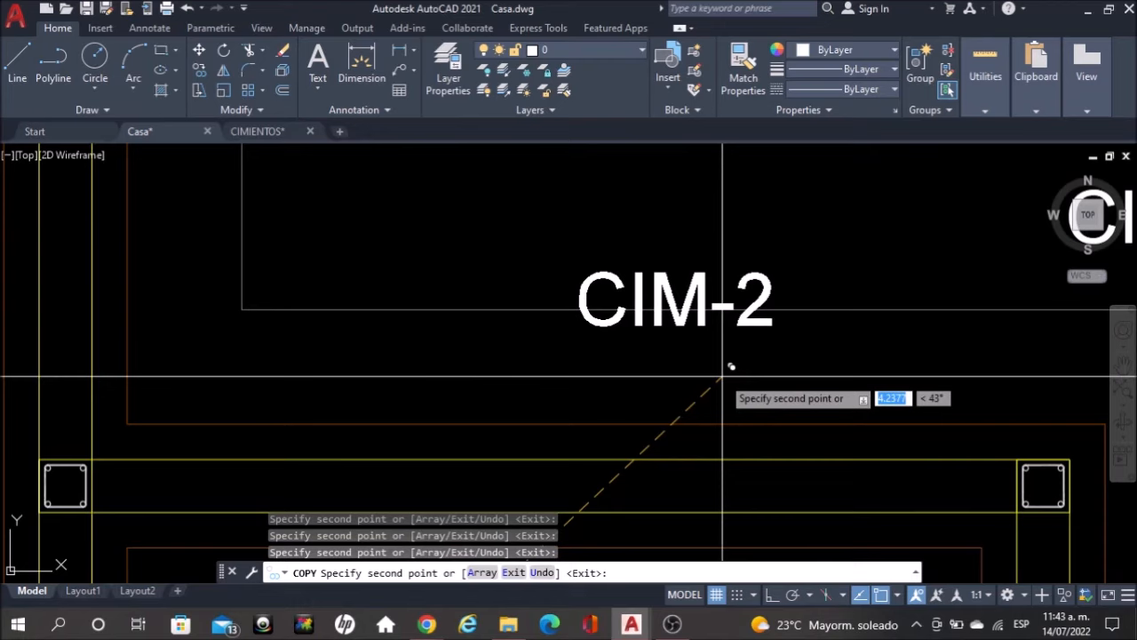
scroll(722, 376, "down", 6)
middle_click_drag(703, 298, 696, 378)
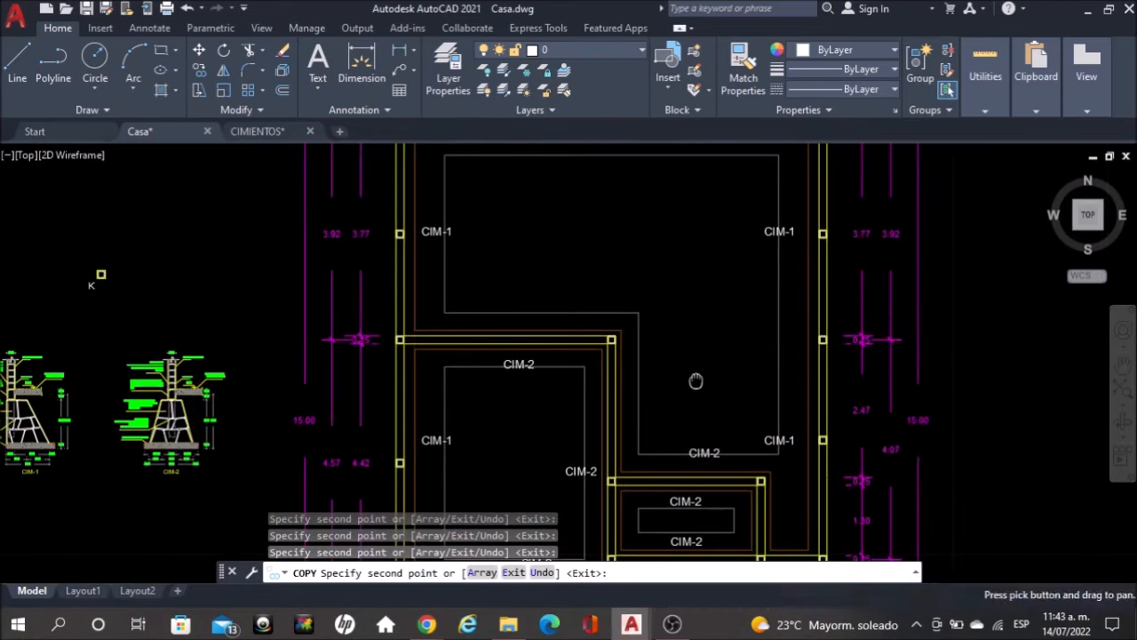
scroll(649, 390, "up", 5)
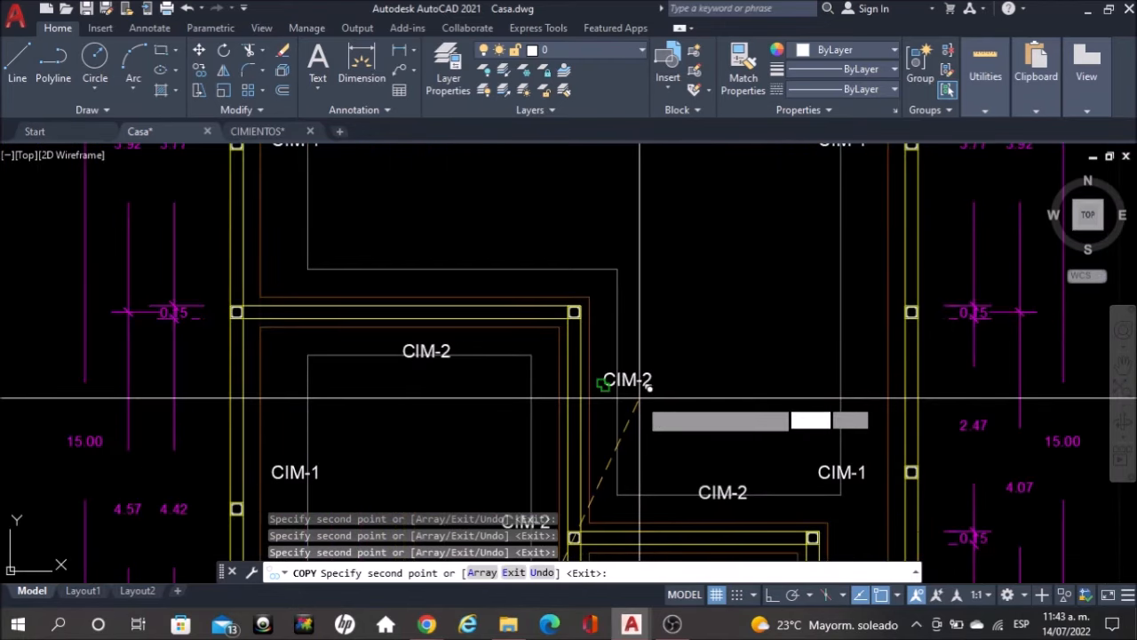
scroll(413, 278, "up", 4)
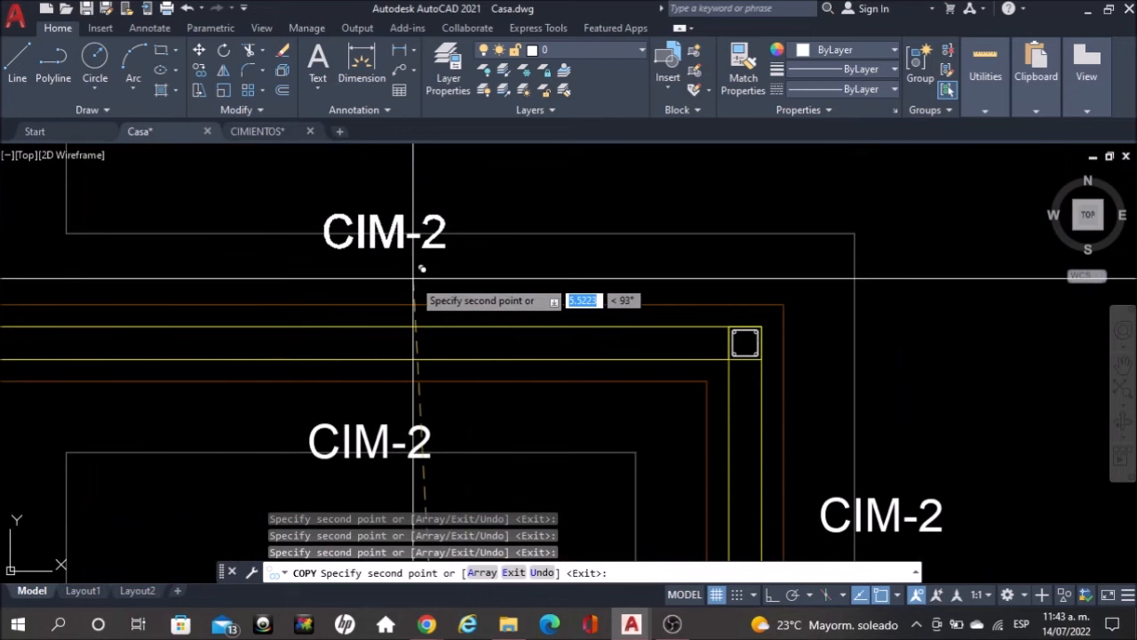
Place CIM-2 copies on both sides of the wall between the 1.85 and 3.77 rooms and finish copying
scroll(413, 278, "down", 5)
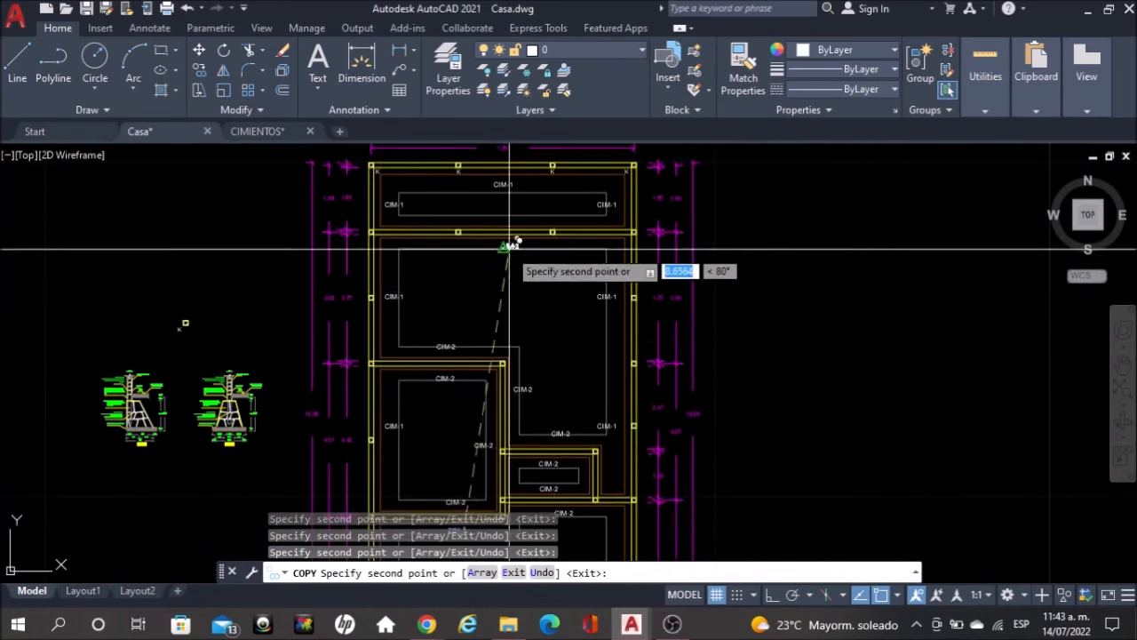
scroll(514, 242, "up", 5)
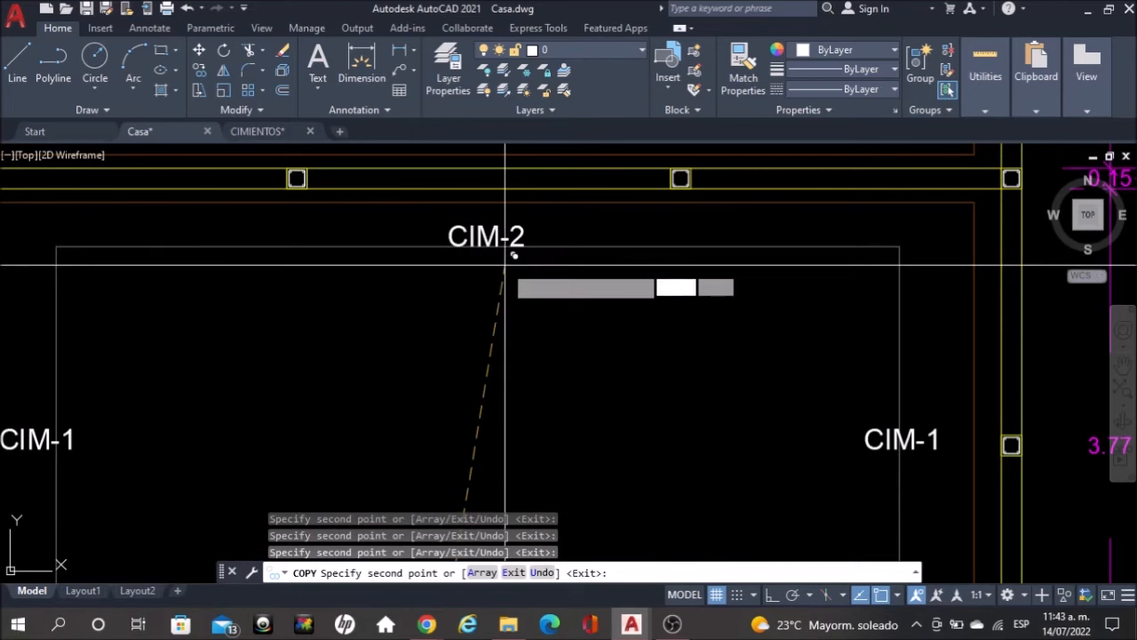
scroll(513, 251, "down", 2)
scroll(515, 222, "up", 4)
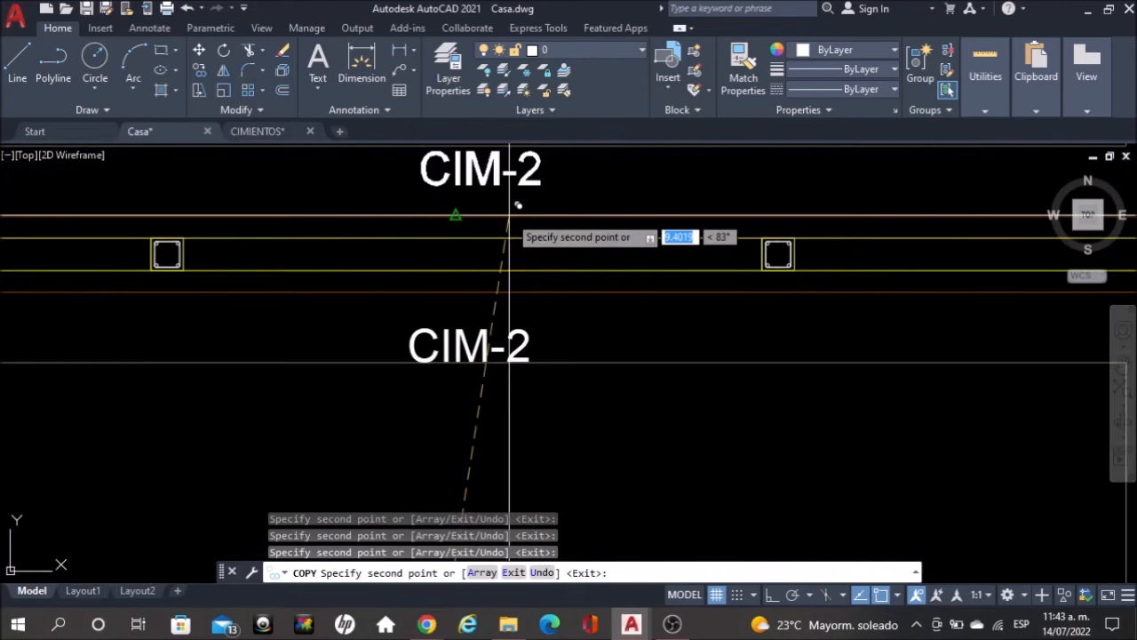
scroll(517, 204, "down", 5)
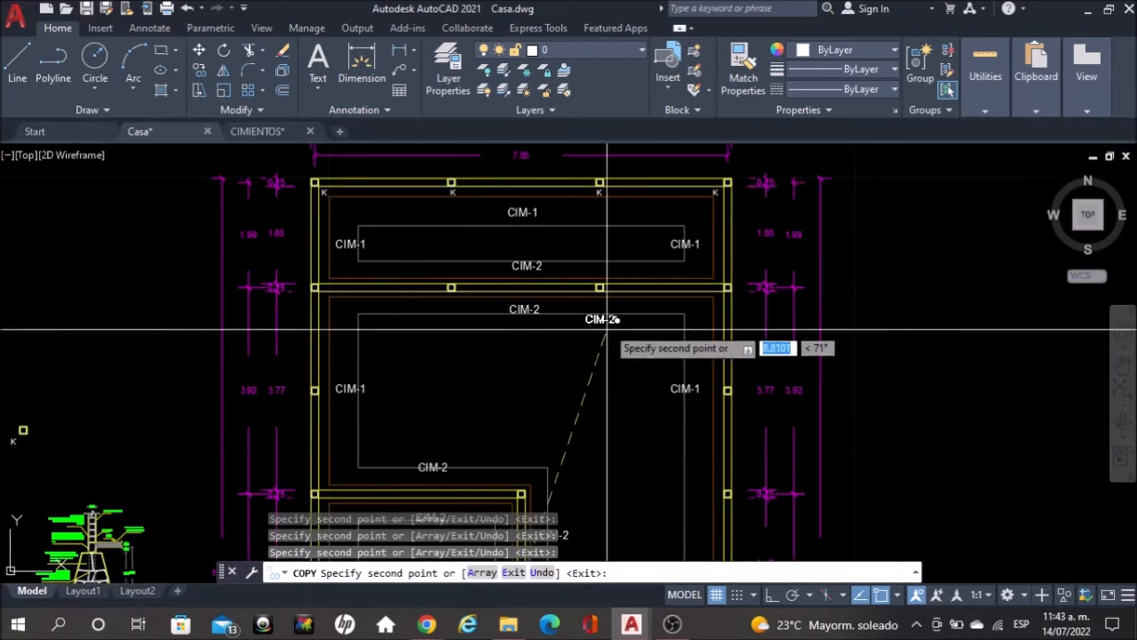
key("Escape")
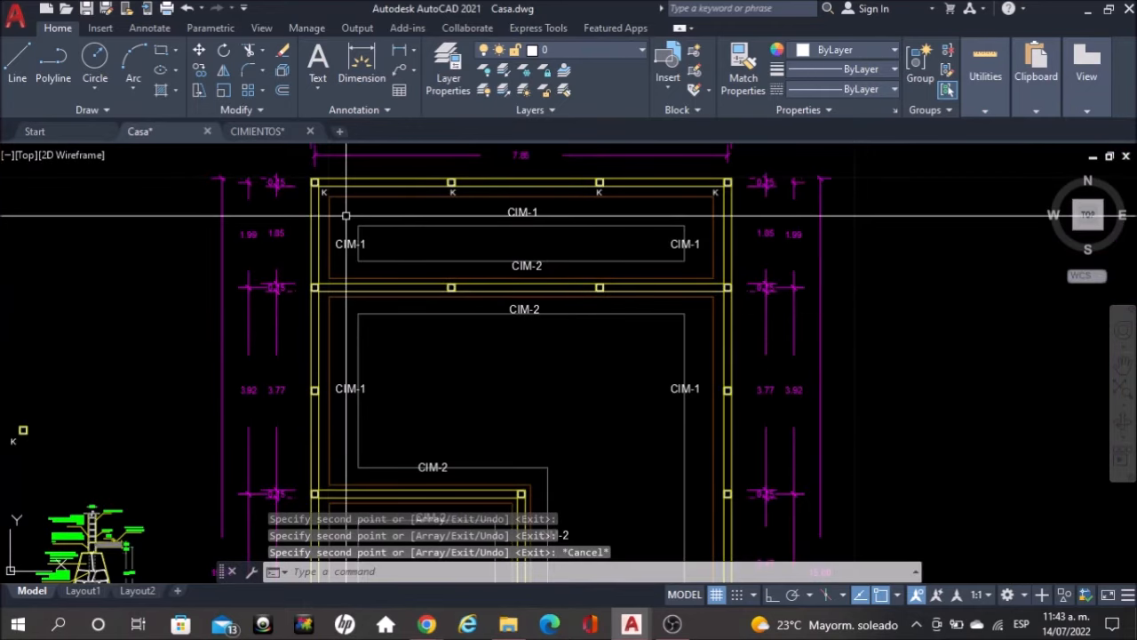
Copy the four K labels of the uppermost column row straight down, with Ortho on, to the columns along the next horizontal wall
left_click(366, 187)
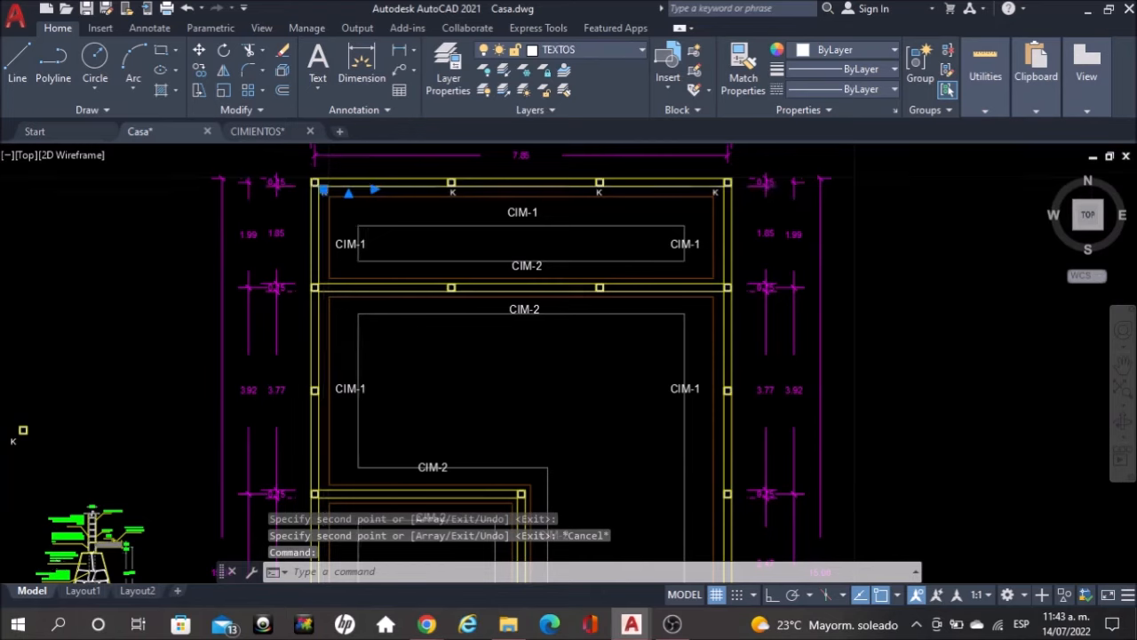
scroll(456, 190, "up", 4)
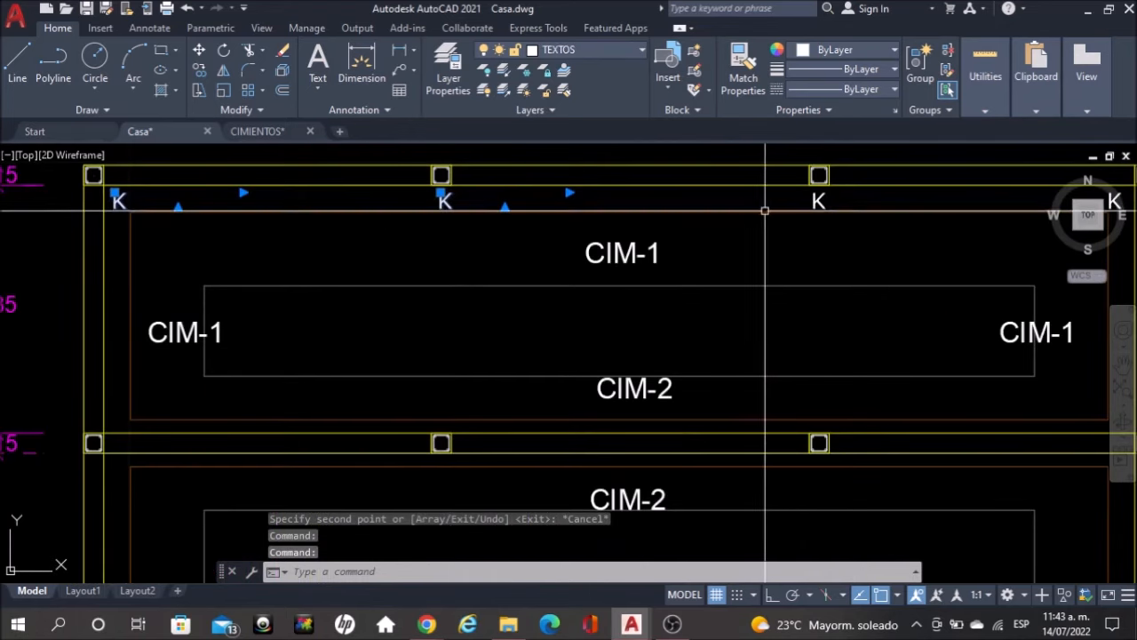
middle_click_drag(830, 201, 627, 210)
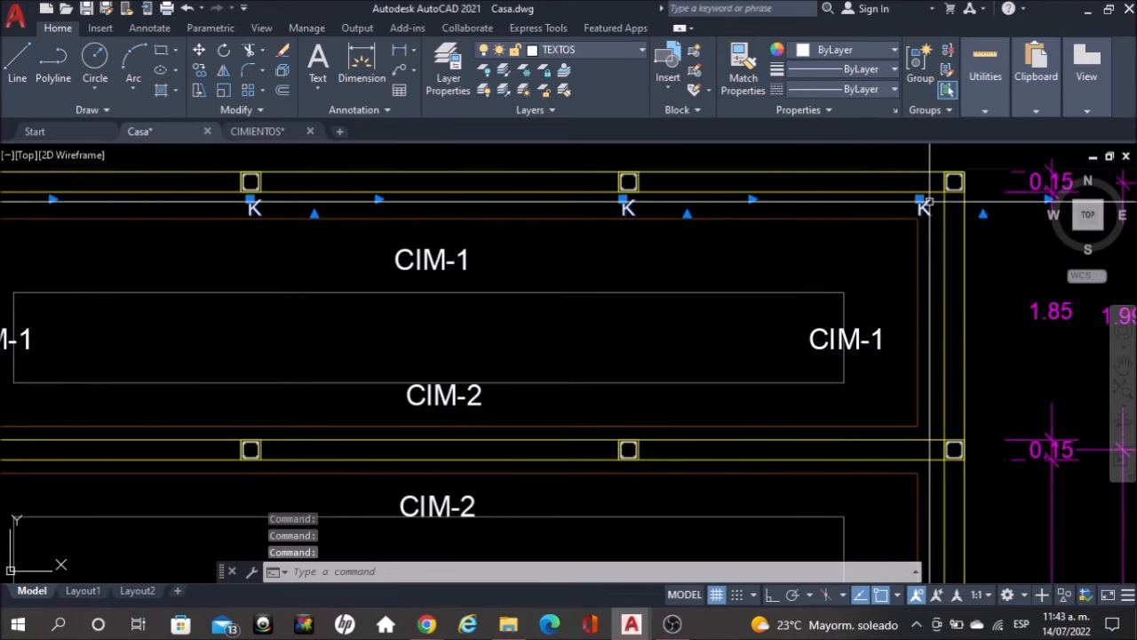
scroll(754, 223, "down", 5)
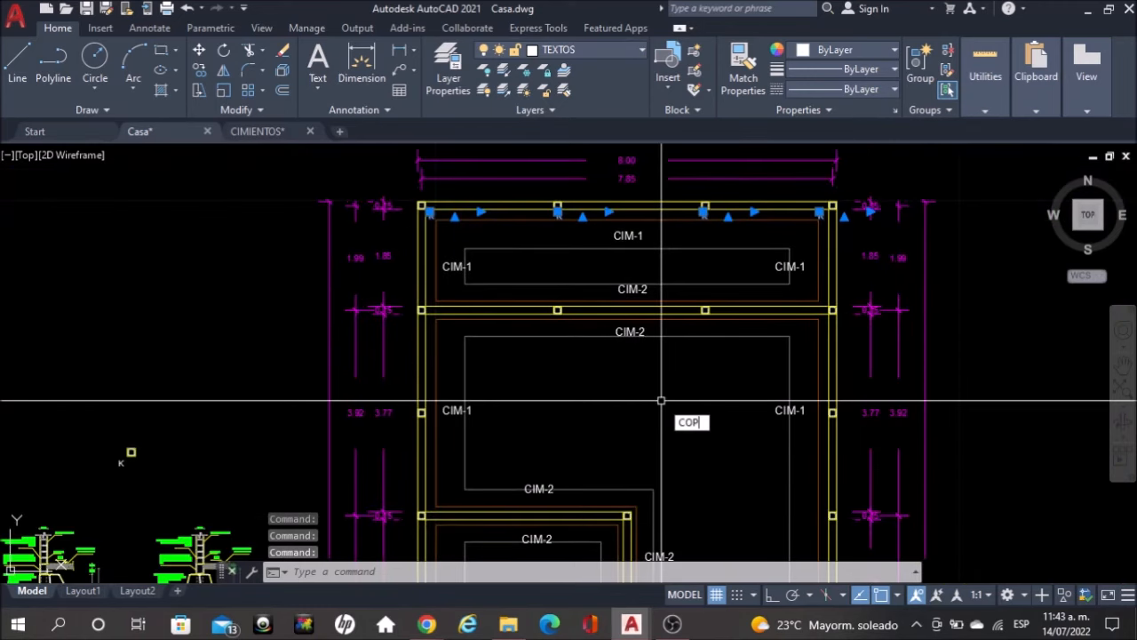
key("Return")
left_click(687, 351)
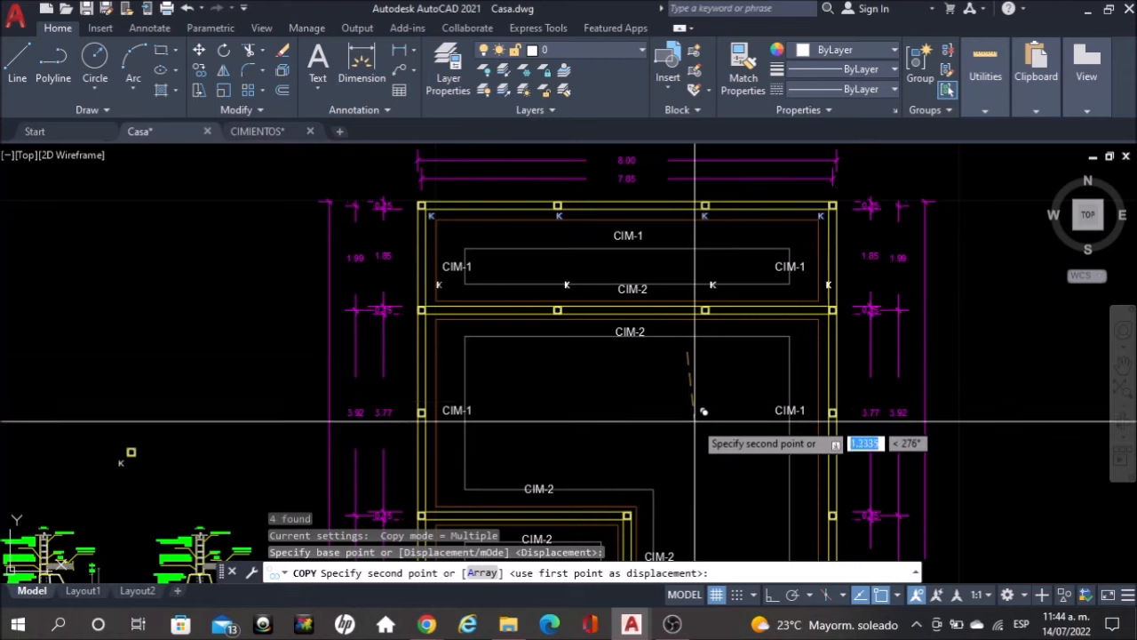
left_click(773, 594)
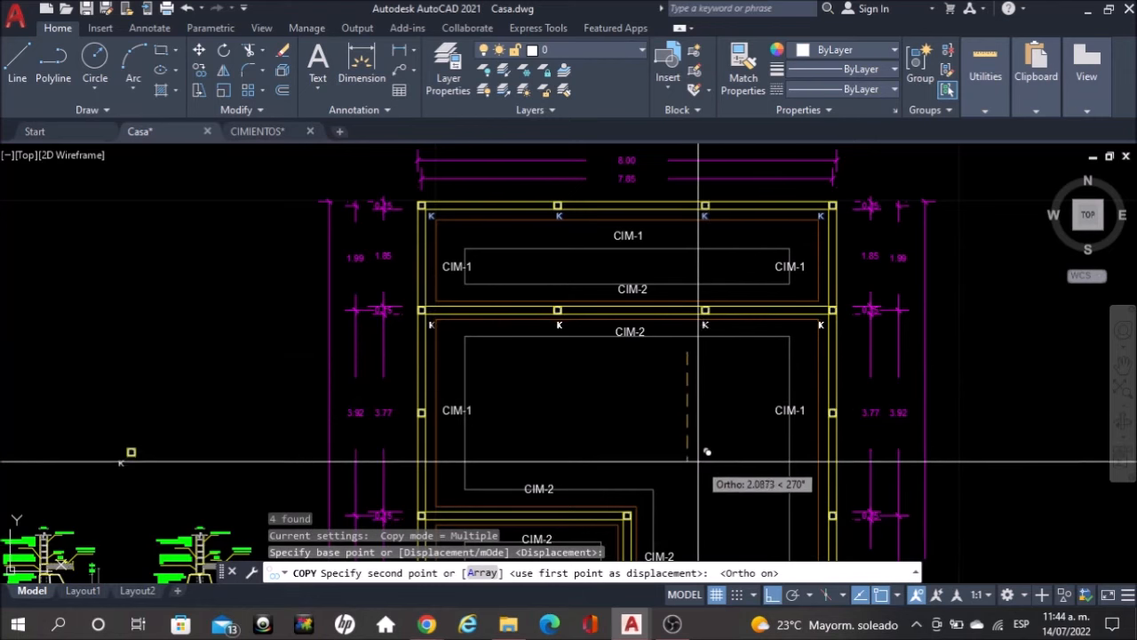
middle_click_drag(708, 453, 693, 323)
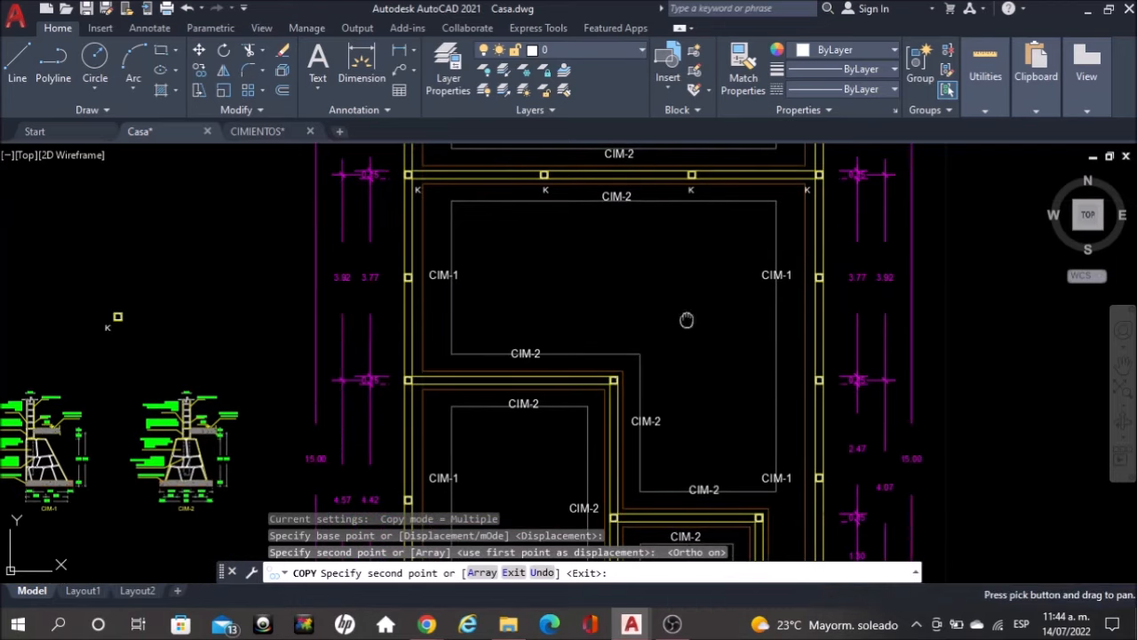
Place another copy of the K row at the mid-height columns of the 3.77 room and delete its two middle labels
left_click(682, 415)
key("Escape")
left_click(724, 300)
left_click(533, 251)
key("Delete")
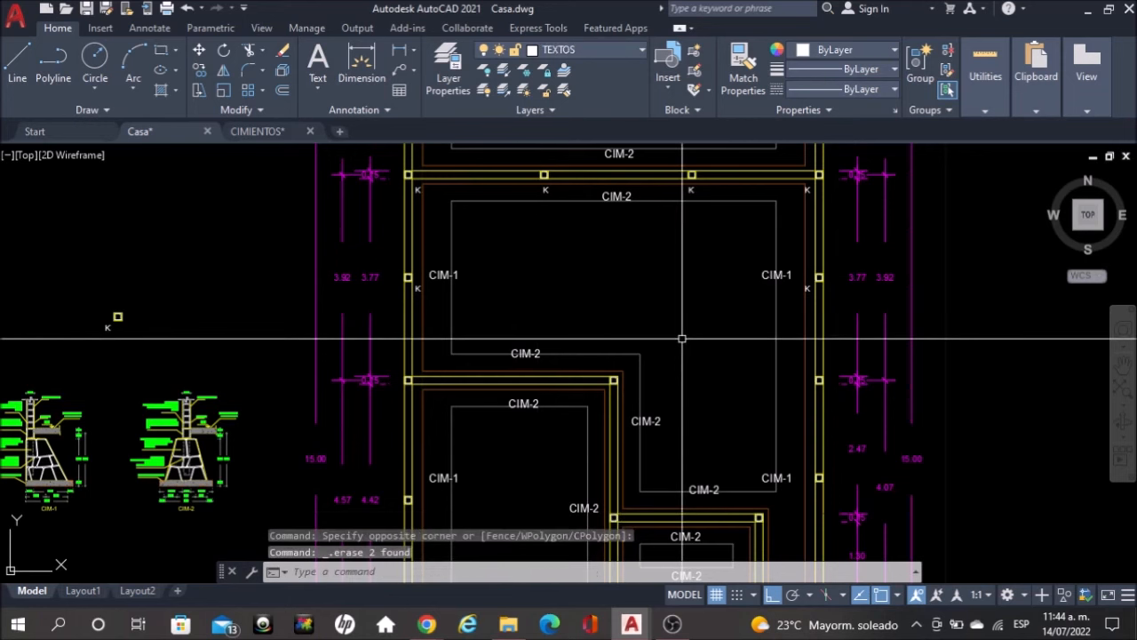
Copy the left wall's K label straight down to the 4.42 room's upper corner column and its mid-wall column
left_click(418, 286)
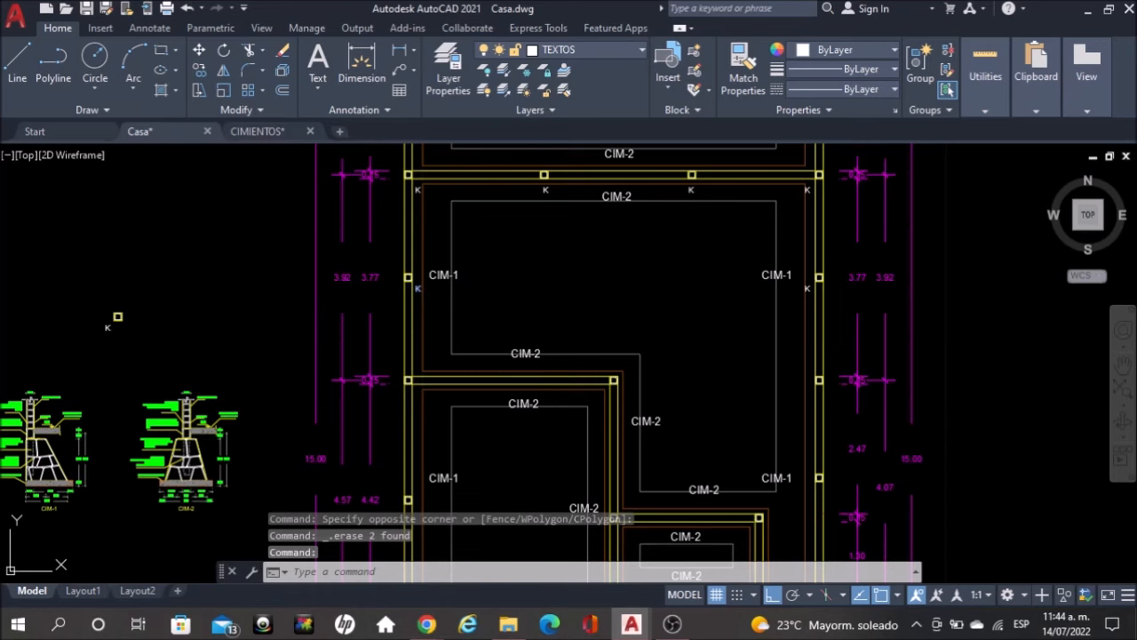
key("Return")
left_click(469, 290)
scroll(423, 396, "up", 2)
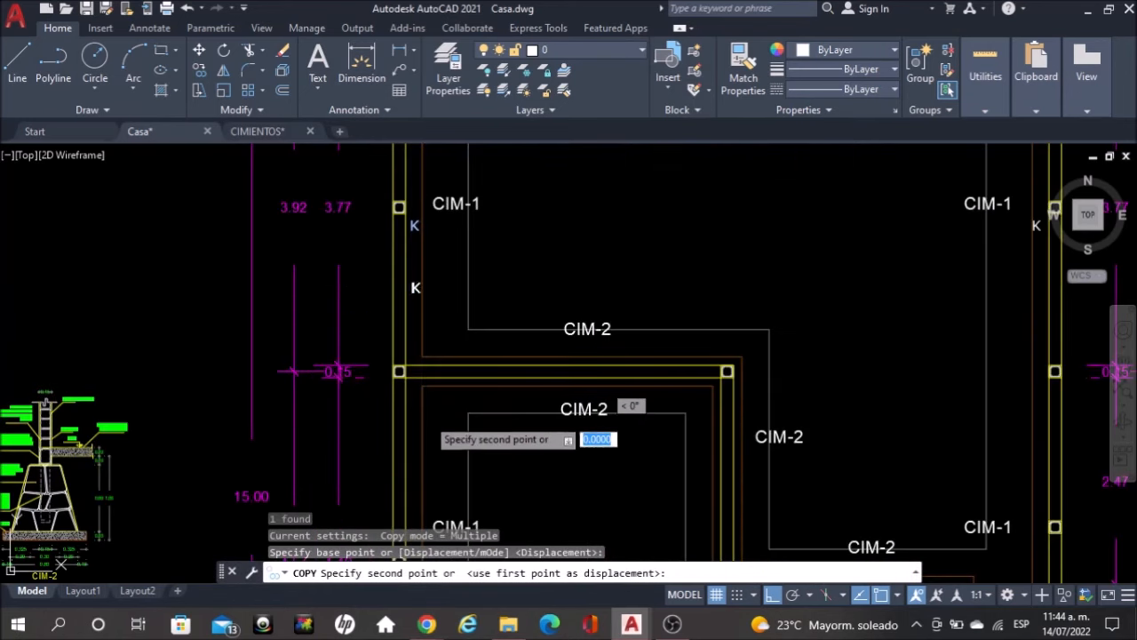
left_click(440, 402)
scroll(439, 404, "up", 2)
middle_click_drag(440, 404, 452, 101)
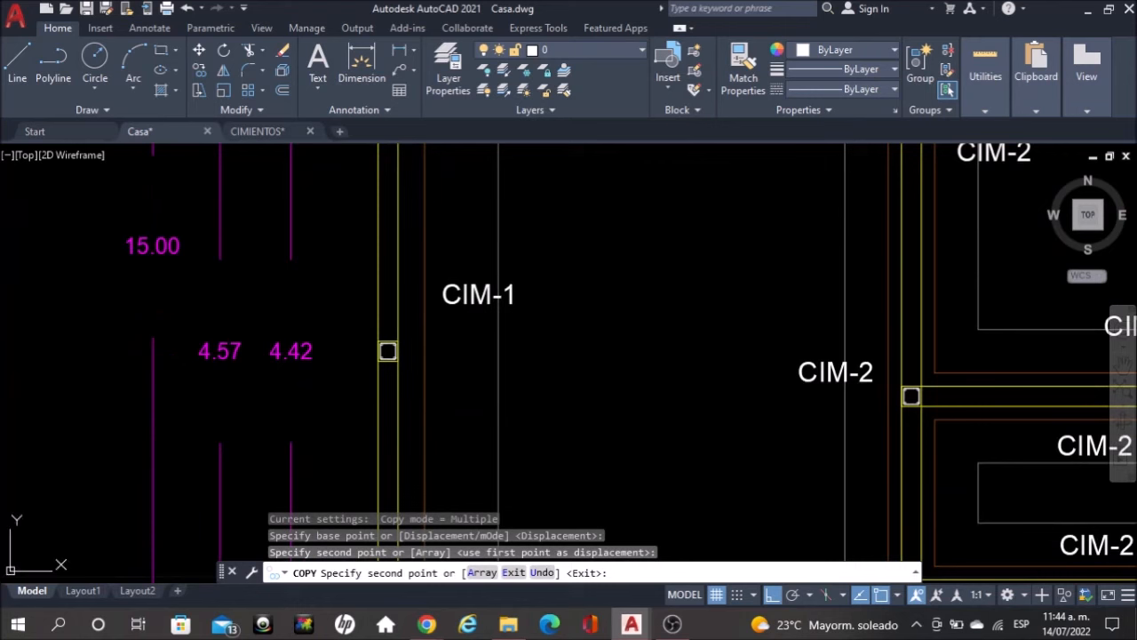
left_click(449, 375)
Place three more K copies down the left wall: at the 4.35 room's upper corner, mid-wall and lower corner columns
scroll(449, 375, "down", 2)
middle_click_drag(456, 380, 453, 105)
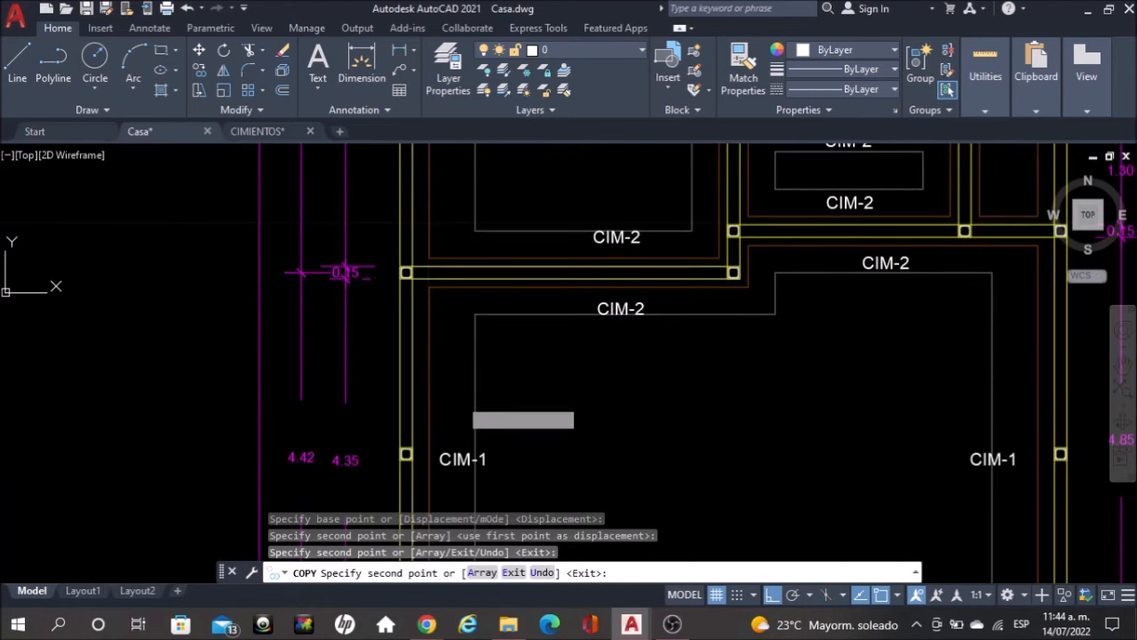
left_click(454, 309)
middle_click_drag(459, 415, 467, 210)
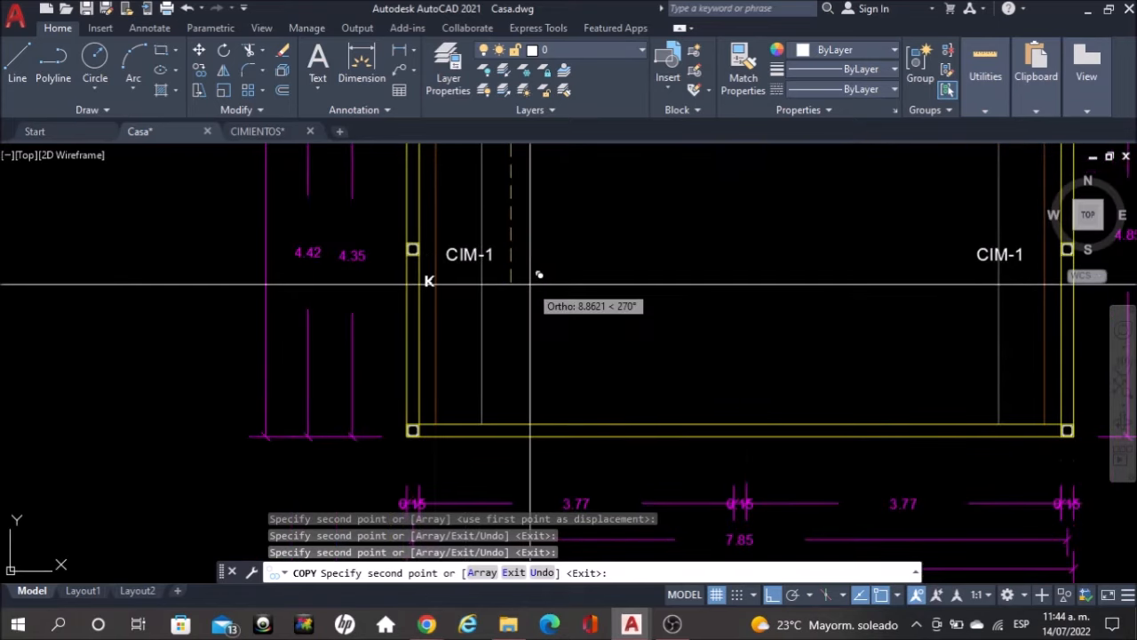
left_click(538, 258)
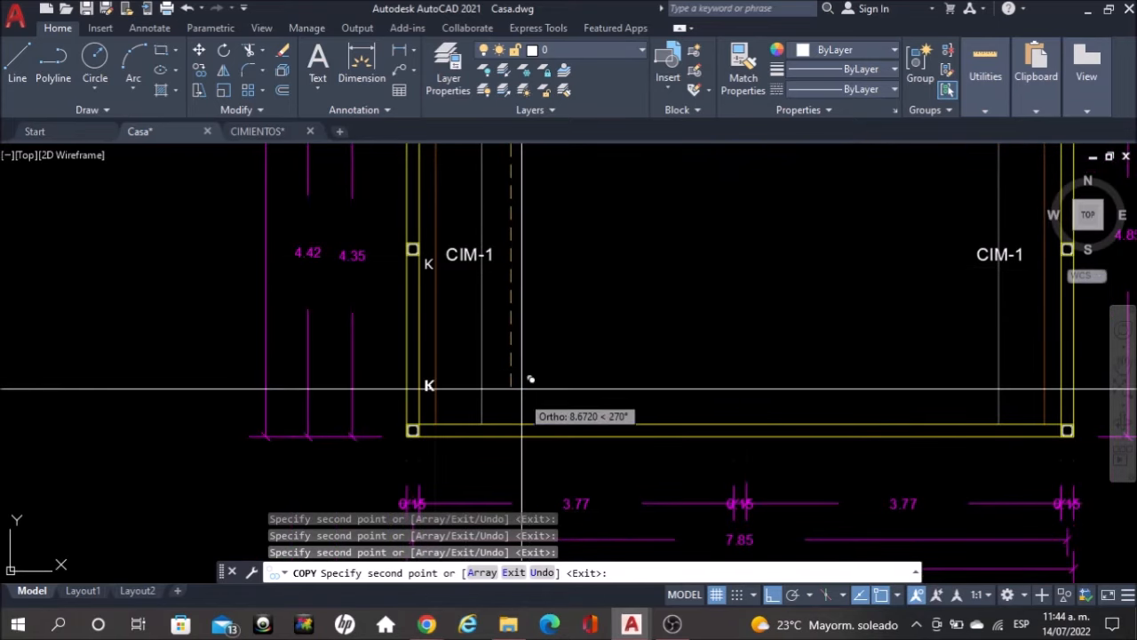
key("Escape")
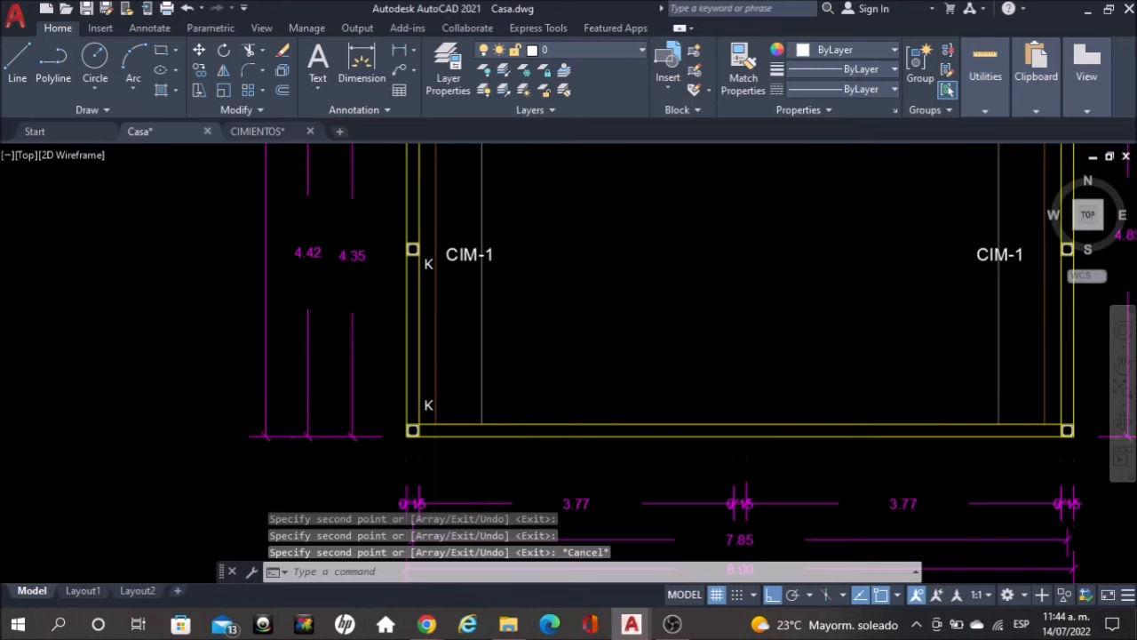
Copy the right wall's K label from the 3.77 column straight down to the columns above and below the 2.47 dimension's midpoint
scroll(525, 411, "down", 6)
scroll(610, 235, "up", 2)
scroll(609, 235, "up", 5)
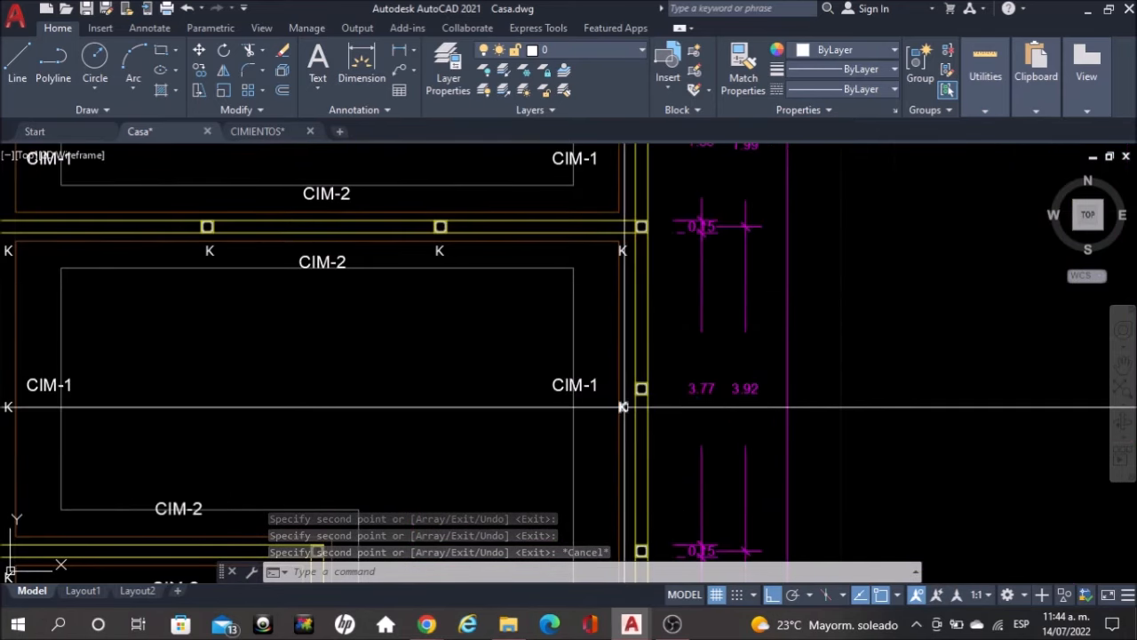
left_click(623, 401)
middle_click_drag(623, 401, 628, 232)
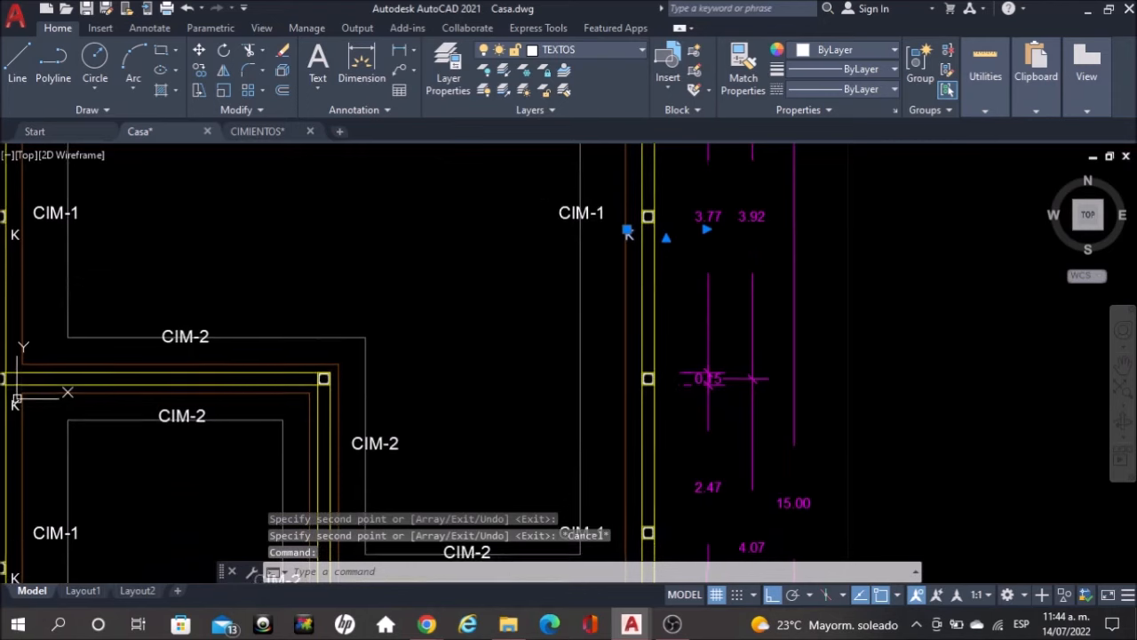
type("Y")
key("Return")
left_click(495, 282)
middle_click_drag(473, 328, 479, 222)
left_click(480, 317)
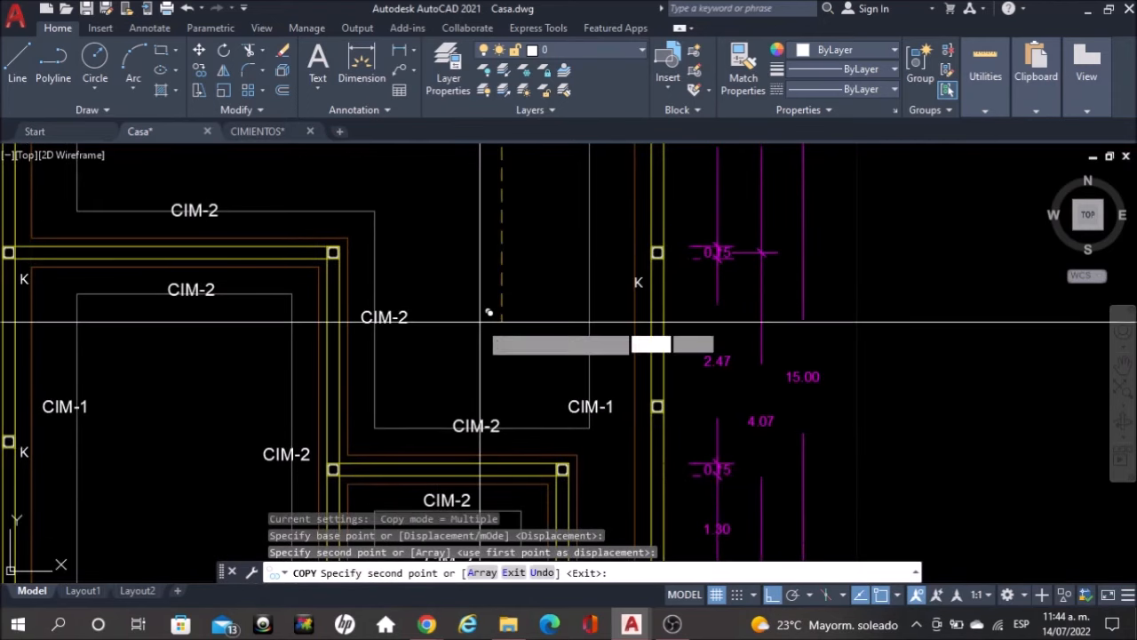
middle_click_drag(489, 313, 510, 246)
scroll(622, 320, "up", 2)
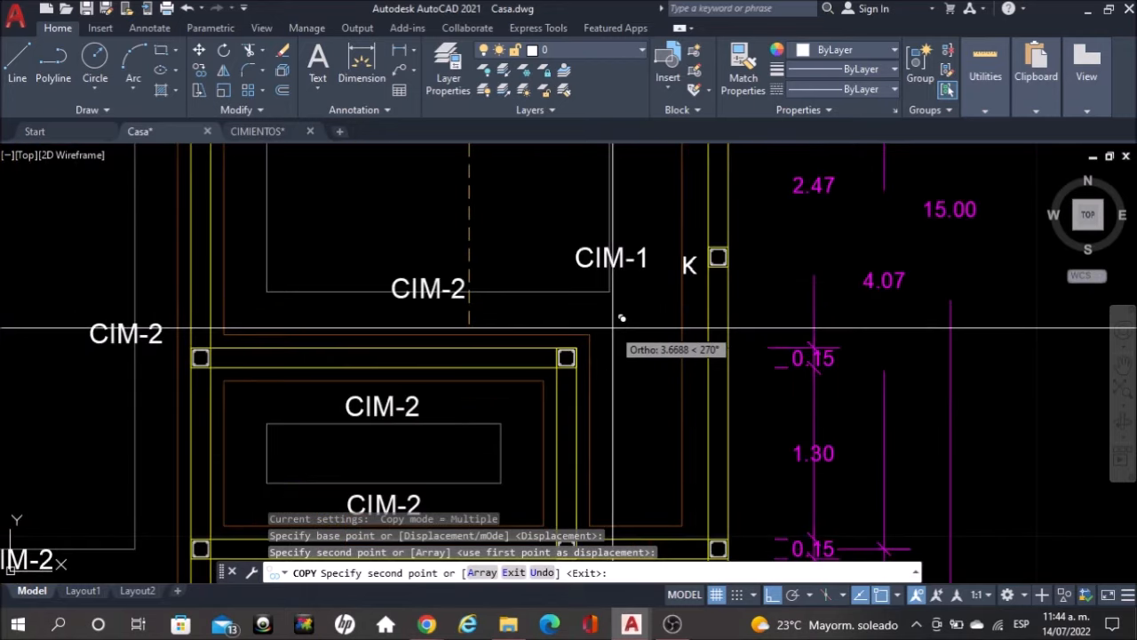
Place three more K copies down the right wall: at the 4.85 room's upper corner, mid-wall and lower corner columns
scroll(633, 328, "down", 4)
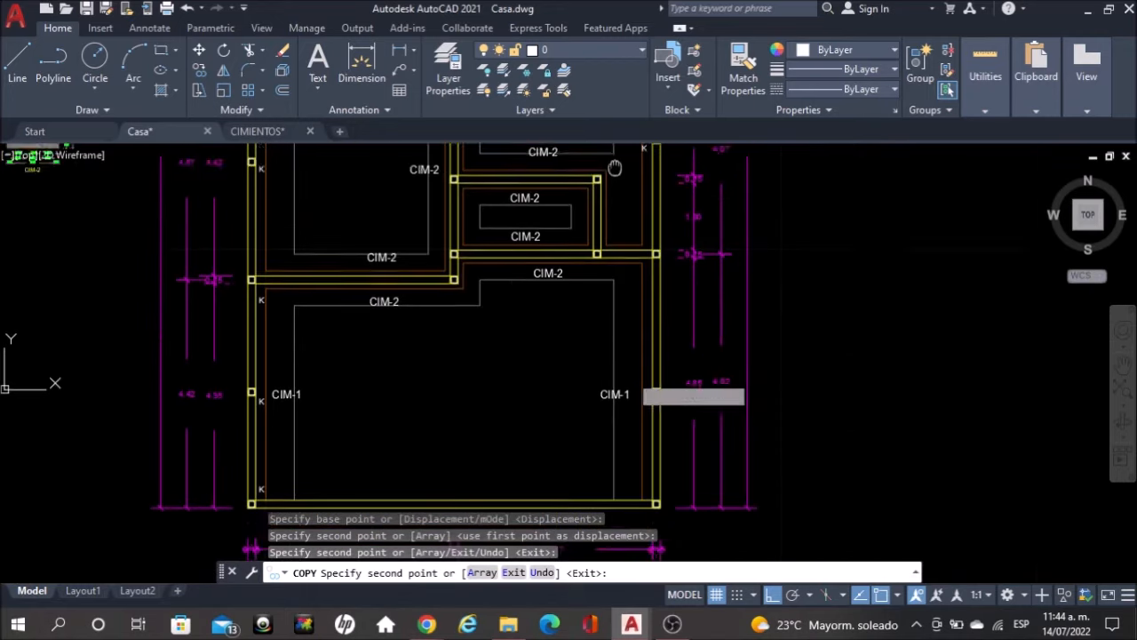
scroll(620, 222, "up", 3)
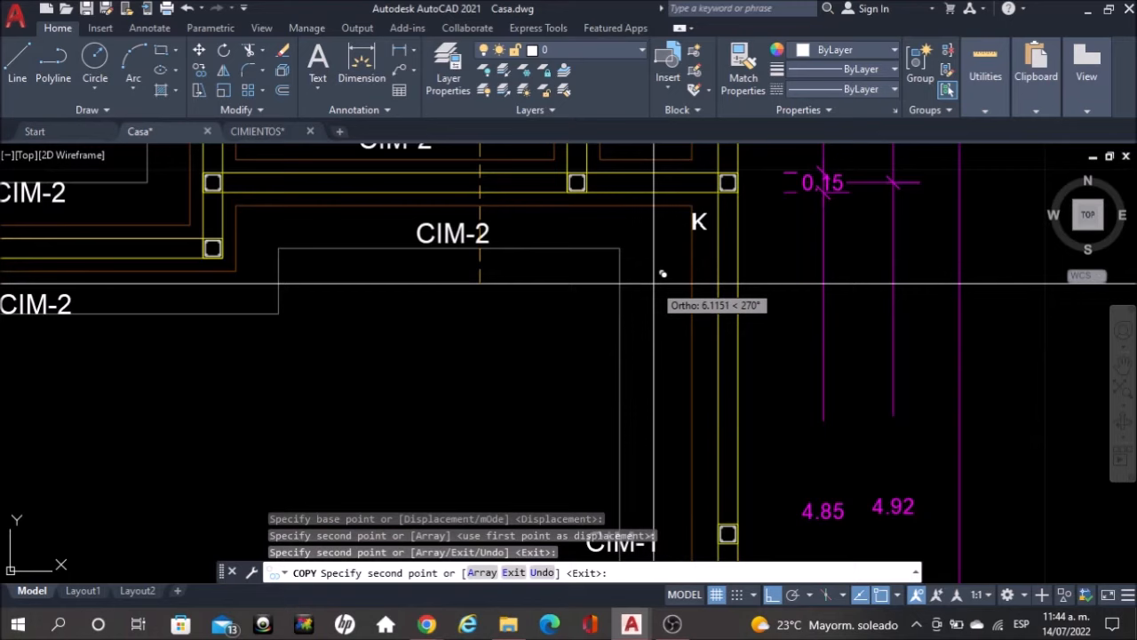
left_click(654, 284)
scroll(653, 287, "down", 2)
middle_click_drag(657, 313, 675, 93)
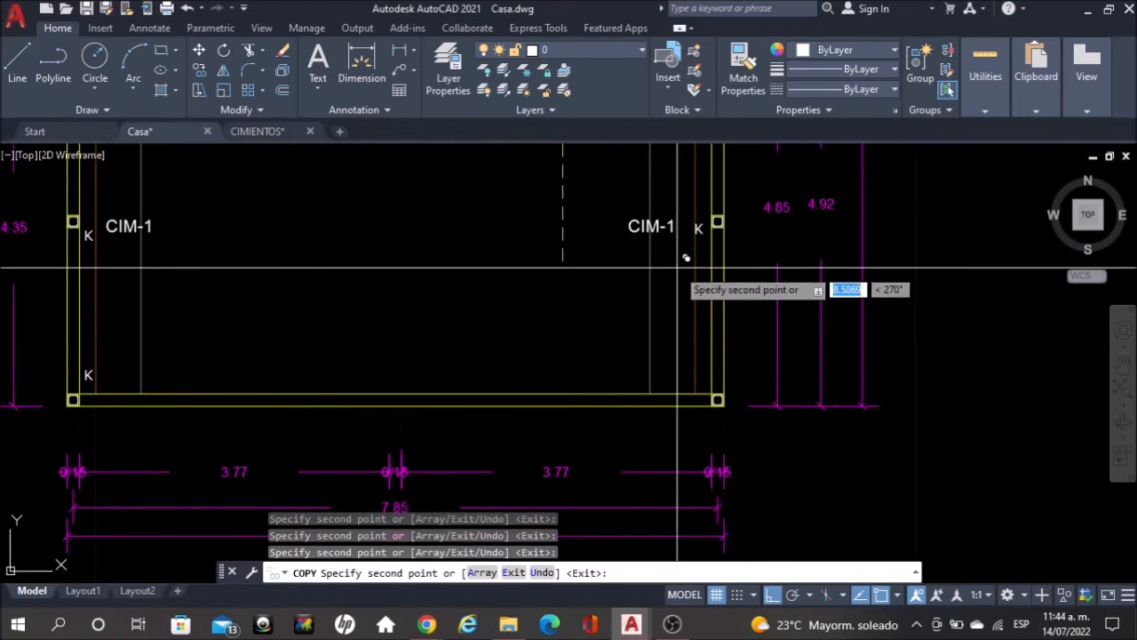
scroll(674, 395, "up", 4)
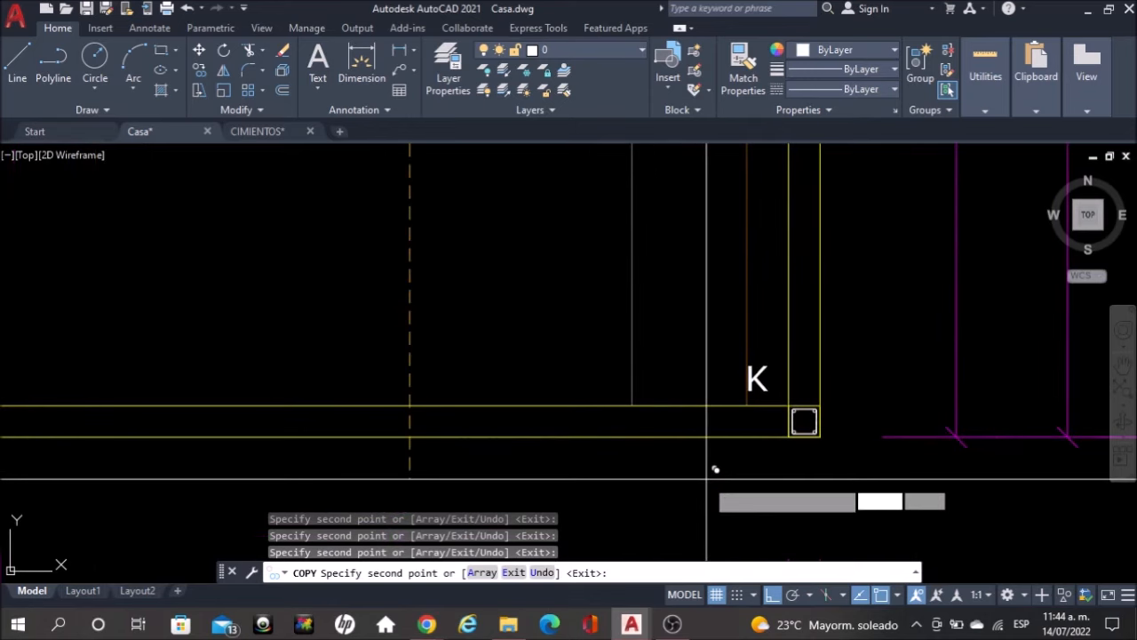
key("Escape")
Copy the K label from the 4.42 room's upper corner column on the left wall horizontally to that room's upper interior corner column
scroll(715, 468, "down", 4)
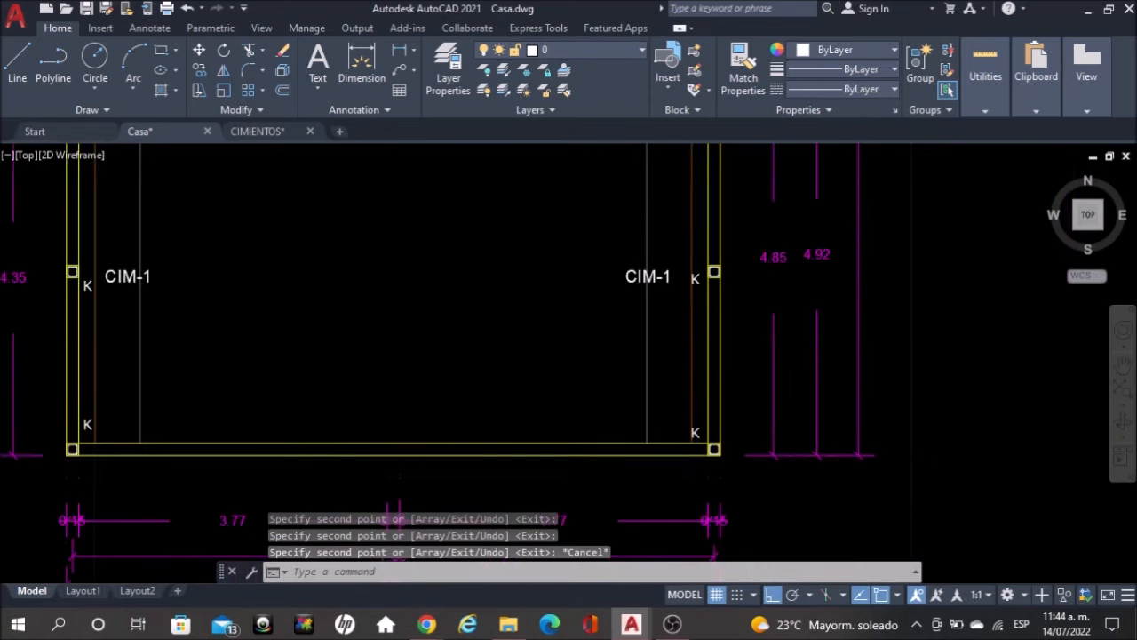
scroll(606, 453, "down", 2)
middle_click_drag(399, 272, 399, 361)
middle_click_drag(428, 298, 432, 349)
middle_click_drag(438, 310, 444, 436)
scroll(280, 268, "up", 2)
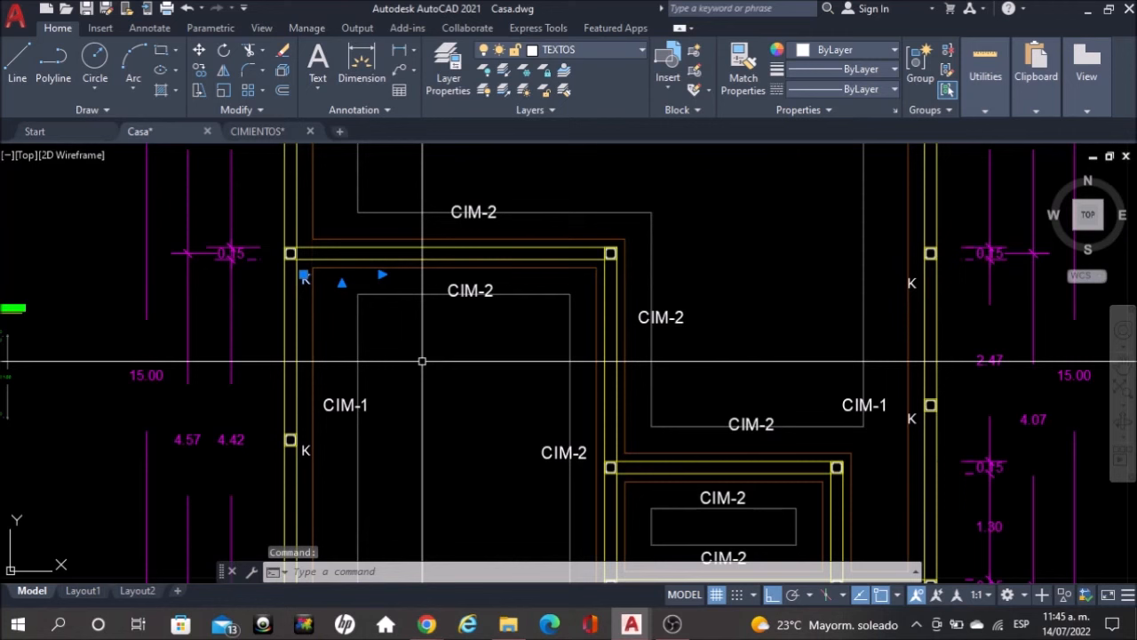
type("co")
key("space")
left_click(409, 334)
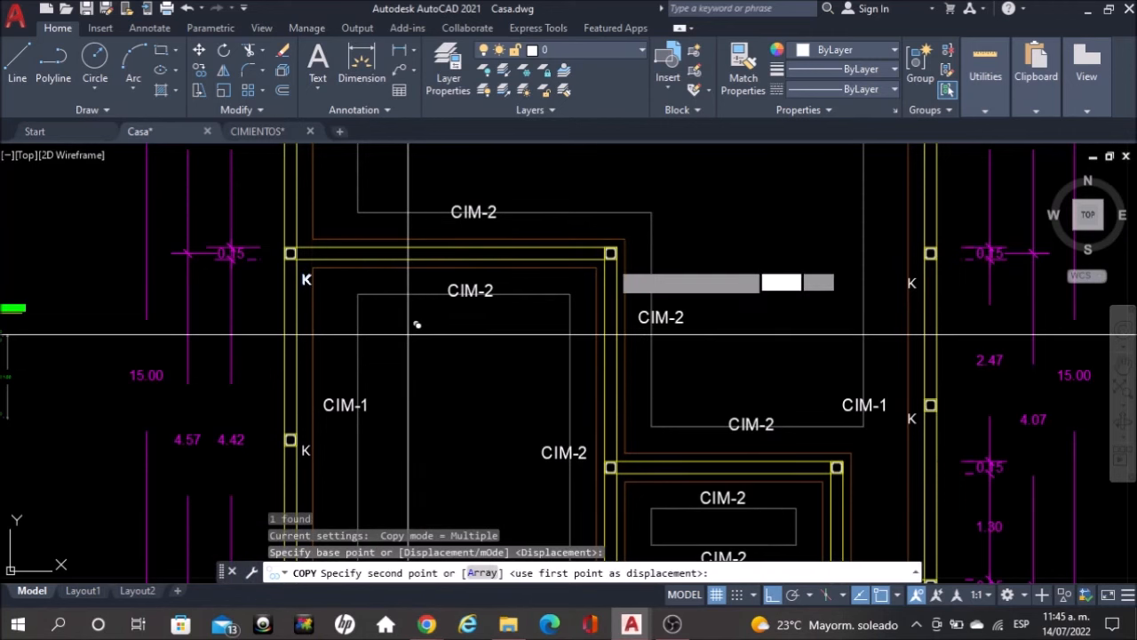
left_click(744, 217)
key("Escape")
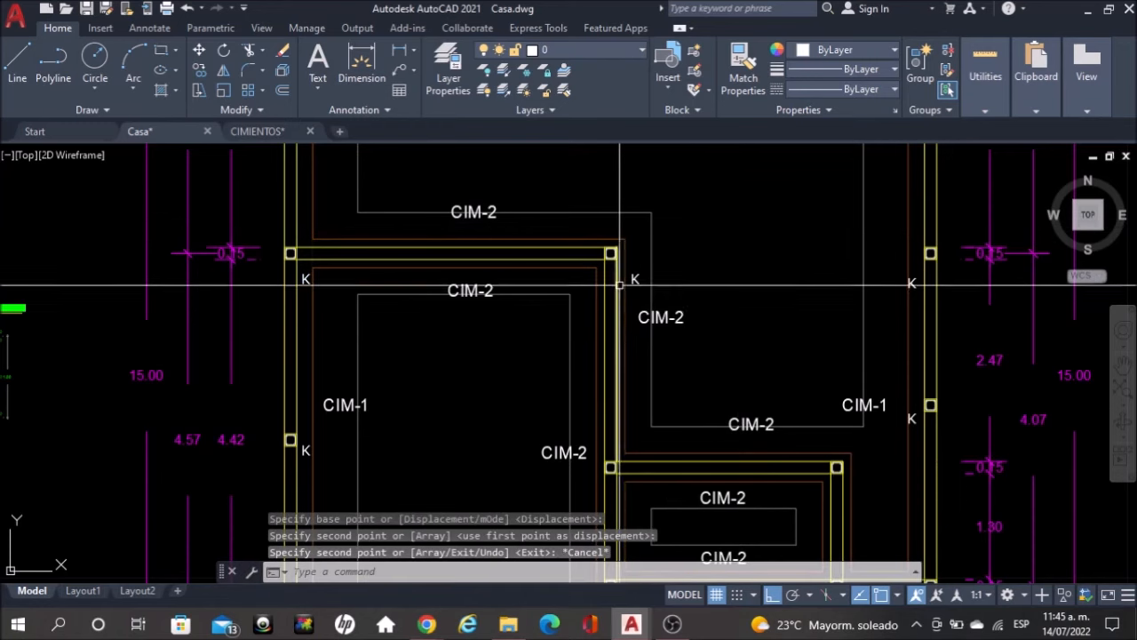
Move the new K label straight up so it sits beside the 4.42 room's upper interior corner column
left_click(632, 279)
scroll(725, 239, "up", 2)
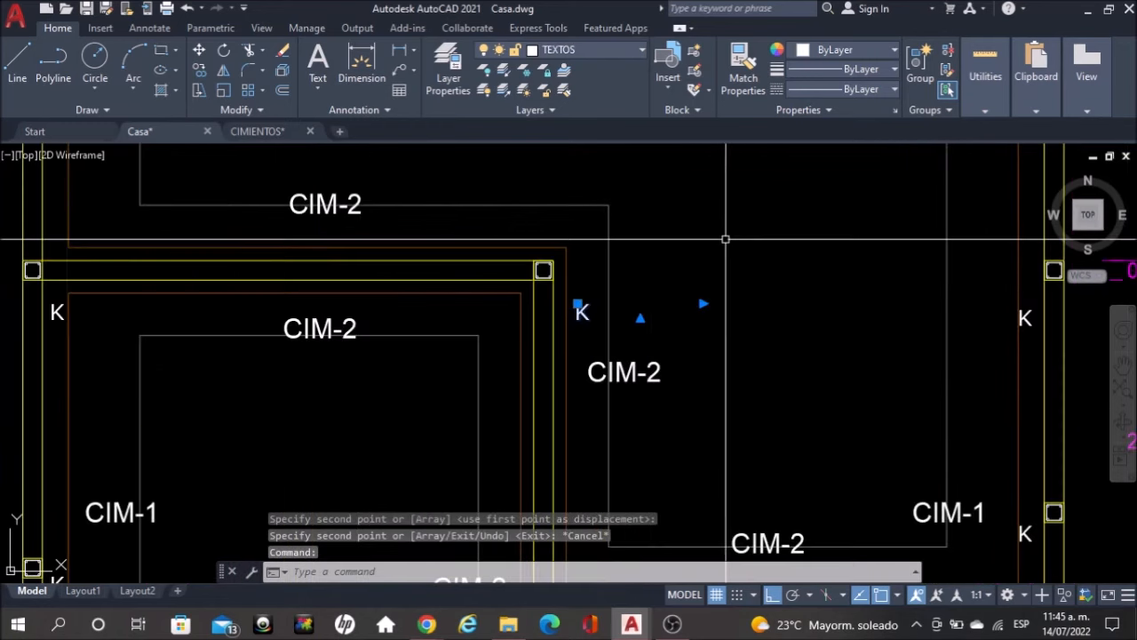
type("m")
key("Return")
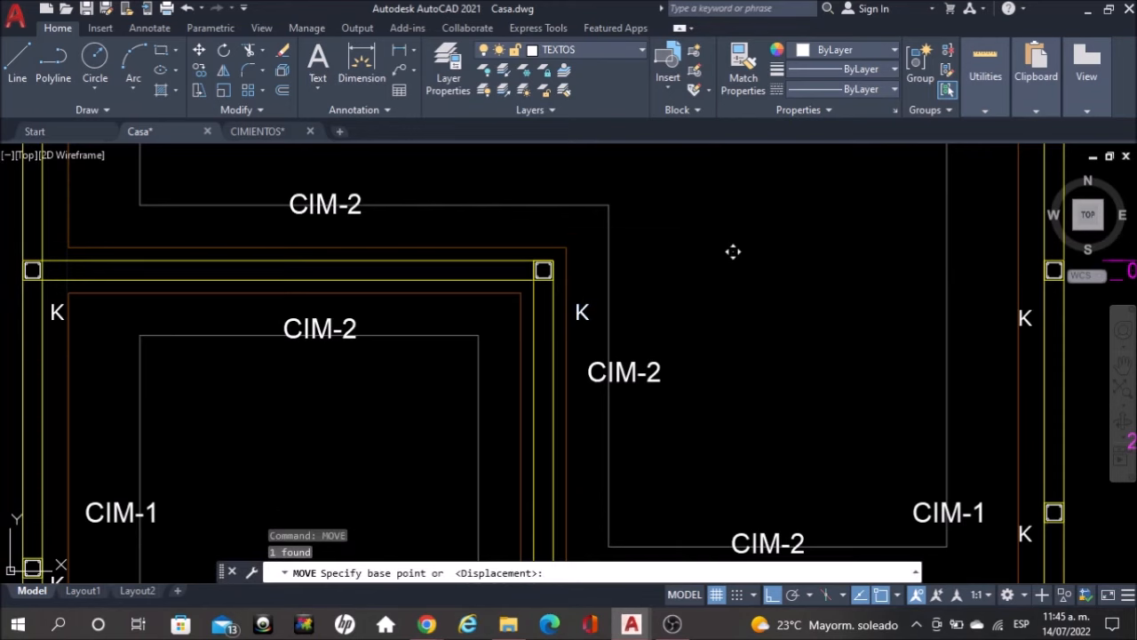
left_click(734, 254)
left_click(601, 276)
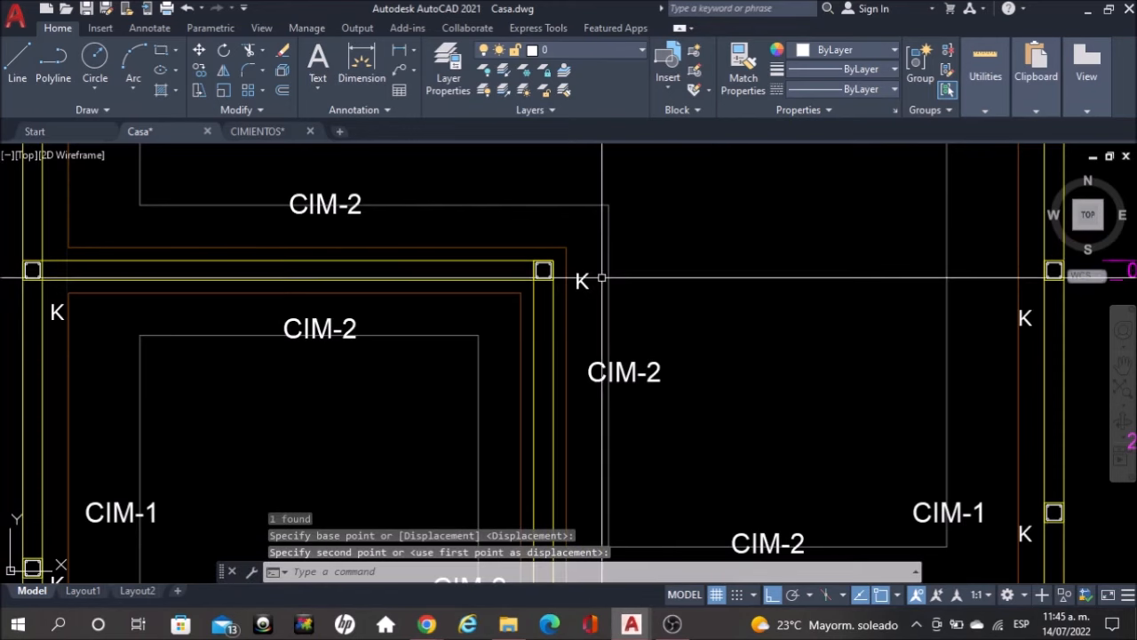
Copy the interior corner's K label straight down to the small room's upper corner column on the shared interior wall
left_click(581, 280)
type("COPY")
key("Return")
left_click(729, 250)
scroll(728, 251, "down", 2)
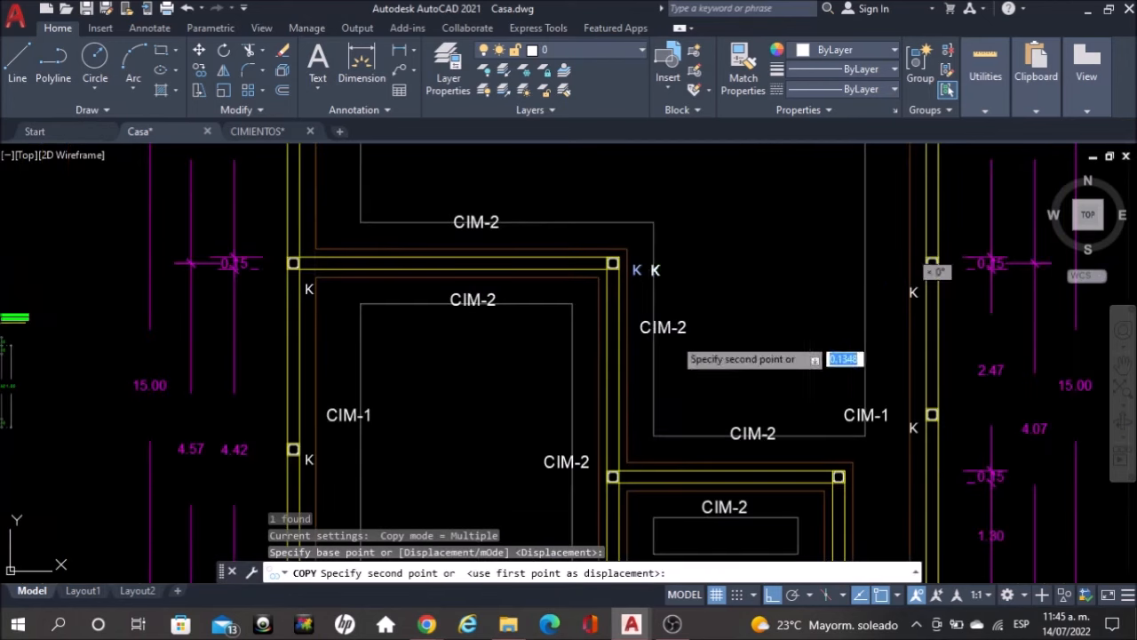
scroll(667, 387, "up", 4)
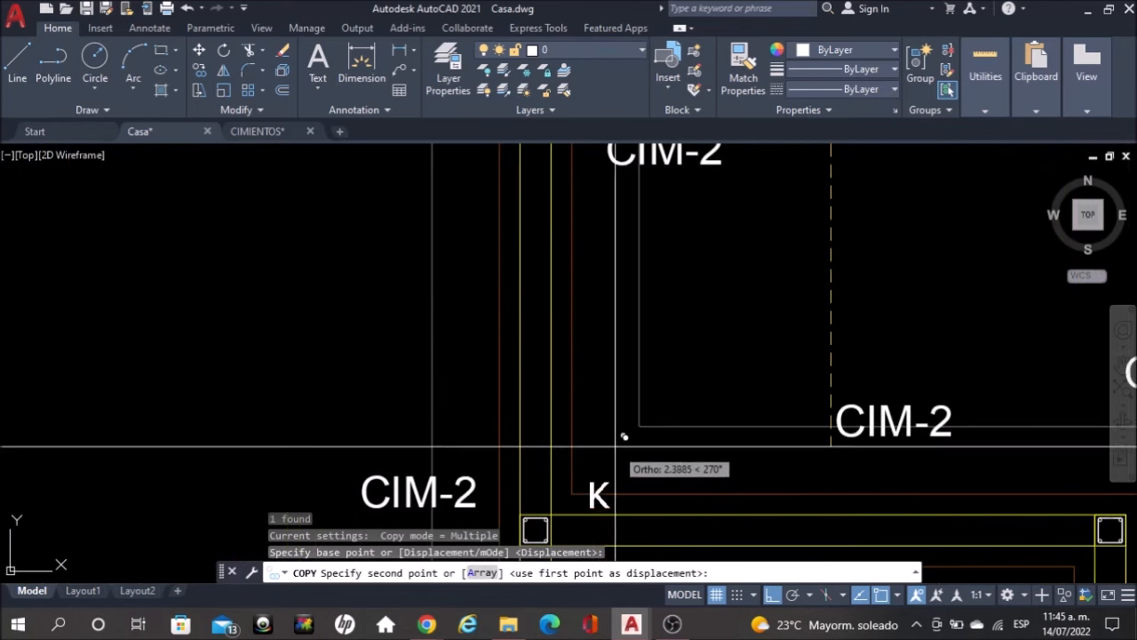
left_click(610, 401)
Place two more K copies down the interior wall, at the small room's lower corner column and the 4.42 room's lower interior corner column
scroll(610, 401, "down", 3)
scroll(631, 358, "up", 4)
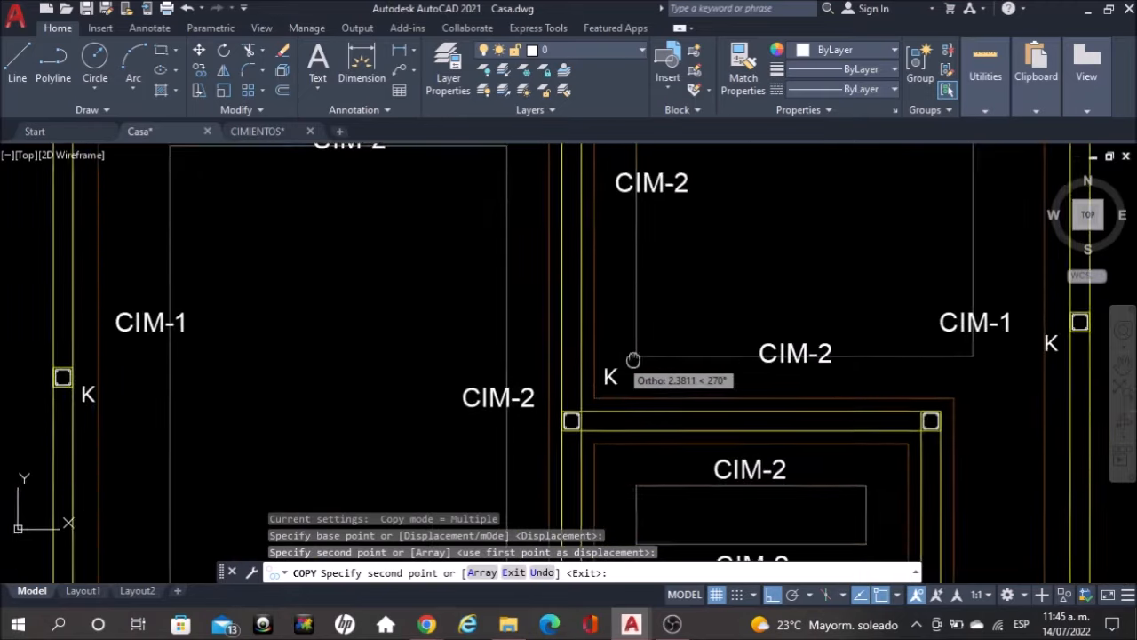
scroll(647, 202, "up", 2)
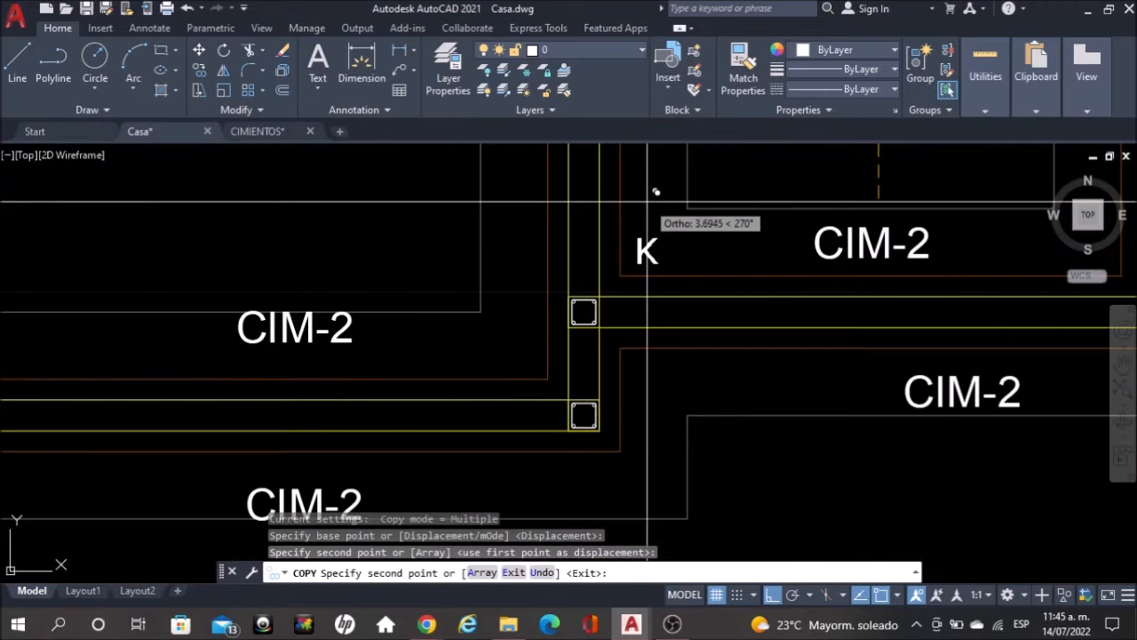
left_click(647, 201)
middle_click_drag(635, 331, 645, 240)
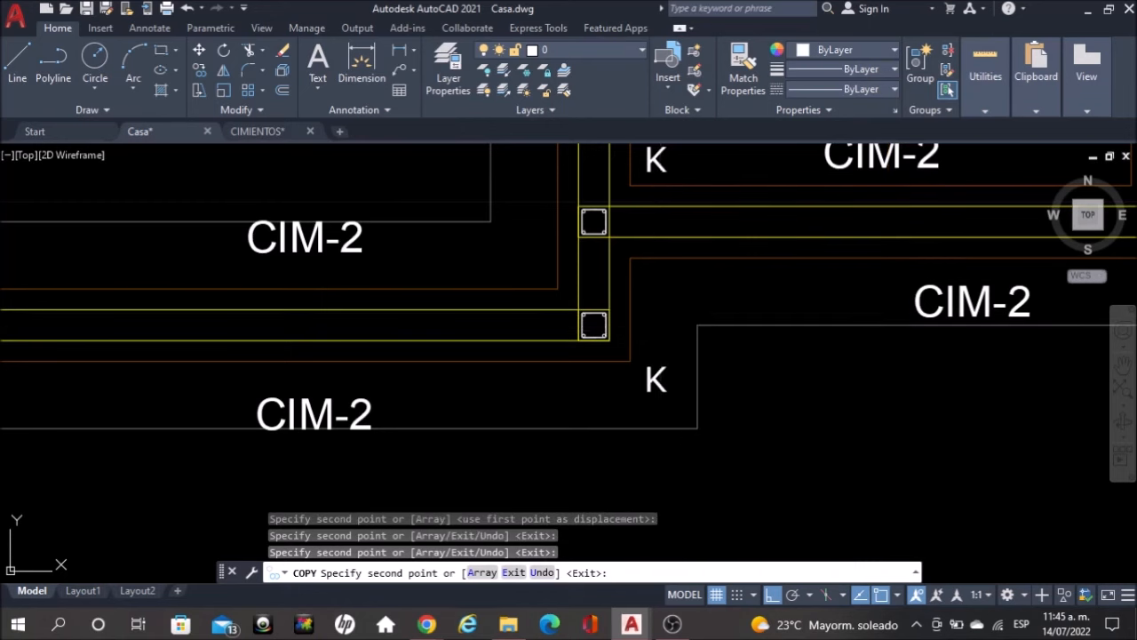
key("Escape")
With Ortho off, move the K label inside the small room across the wall to the 4.42 room's side of the same column
scroll(646, 238, "down", 2)
mouse_move(629, 211)
middle_mouse_down()
mouse_move(646, 235)
mouse_move(610, 301)
middle_mouse_up()
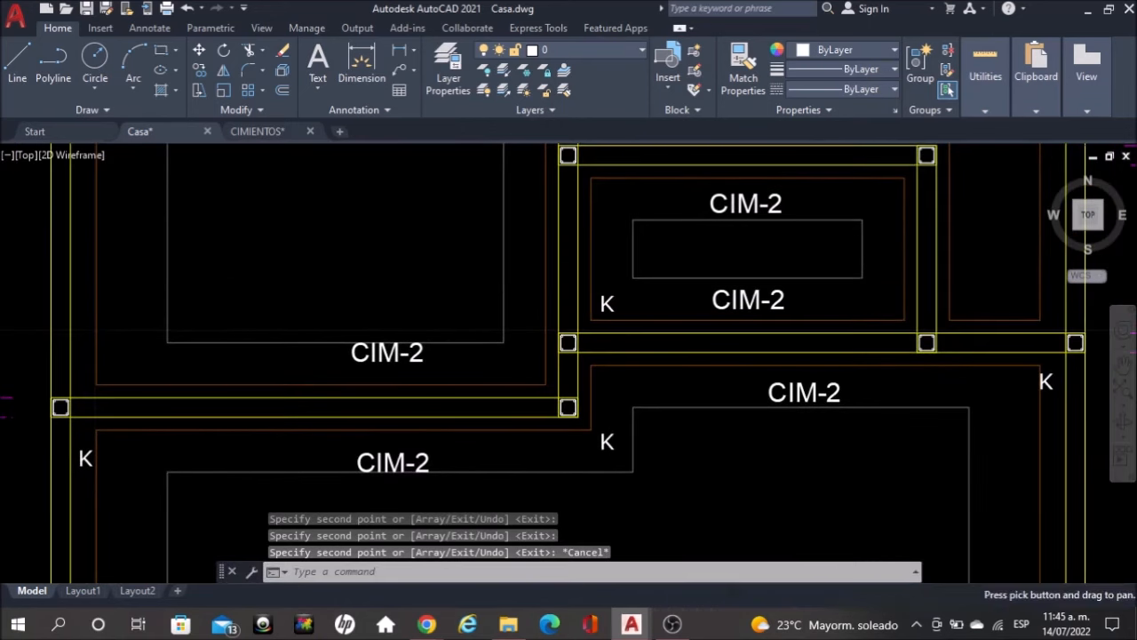
left_click(602, 297)
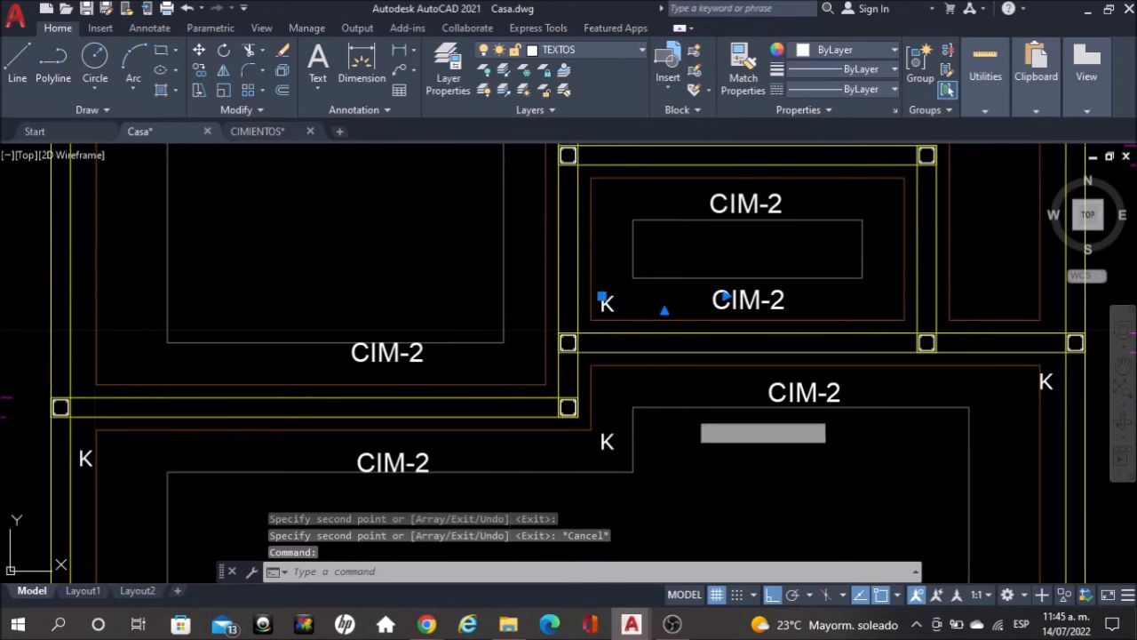
type("m")
key("Return")
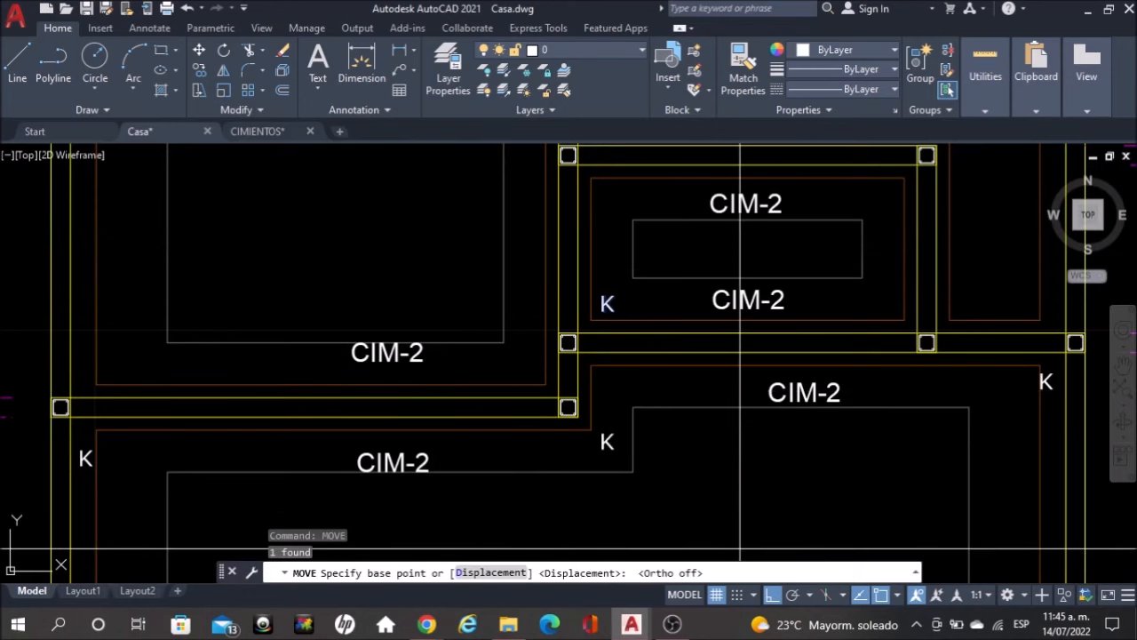
left_click(473, 196)
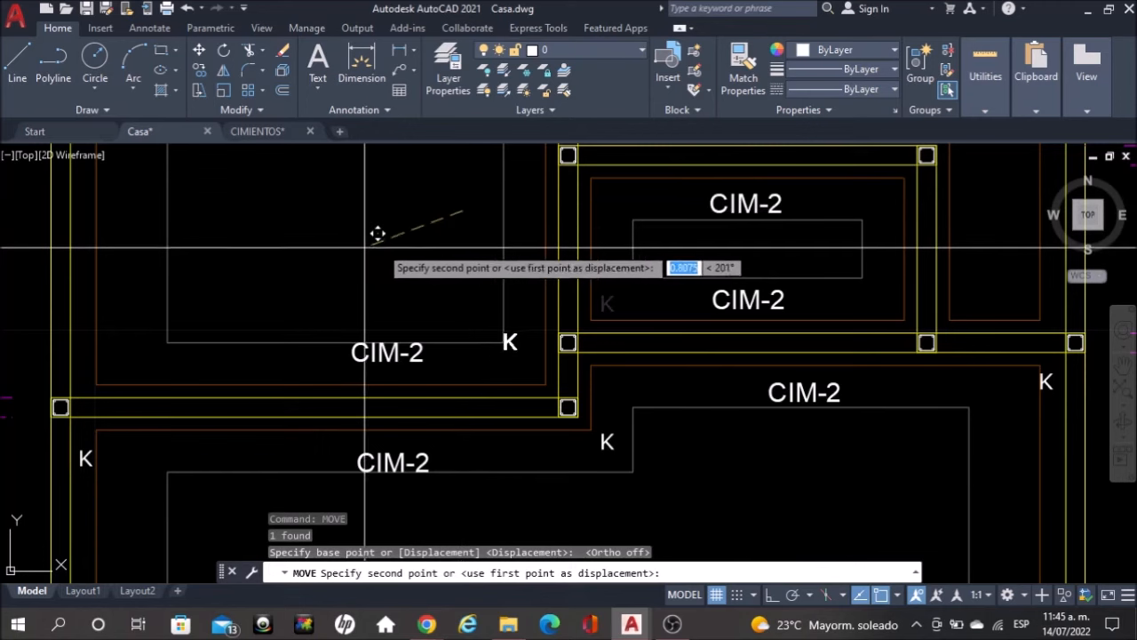
key("Escape")
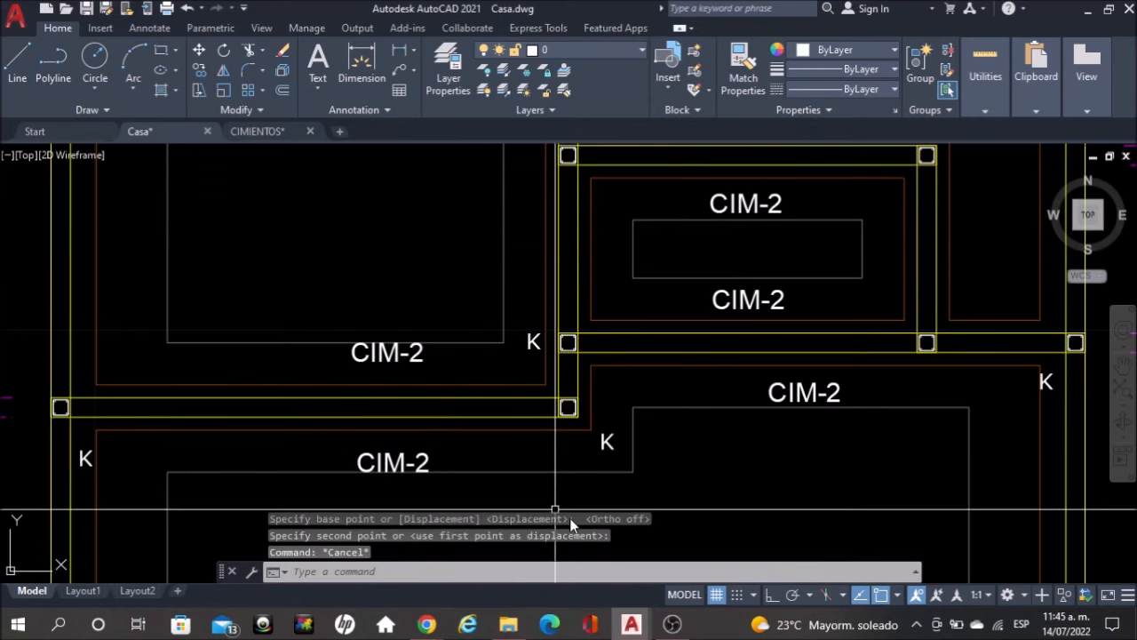
Copy the K label from the 4.42 room's lower interior corner to the small room's two columns facing the right wall
scroll(581, 443, "down", 2)
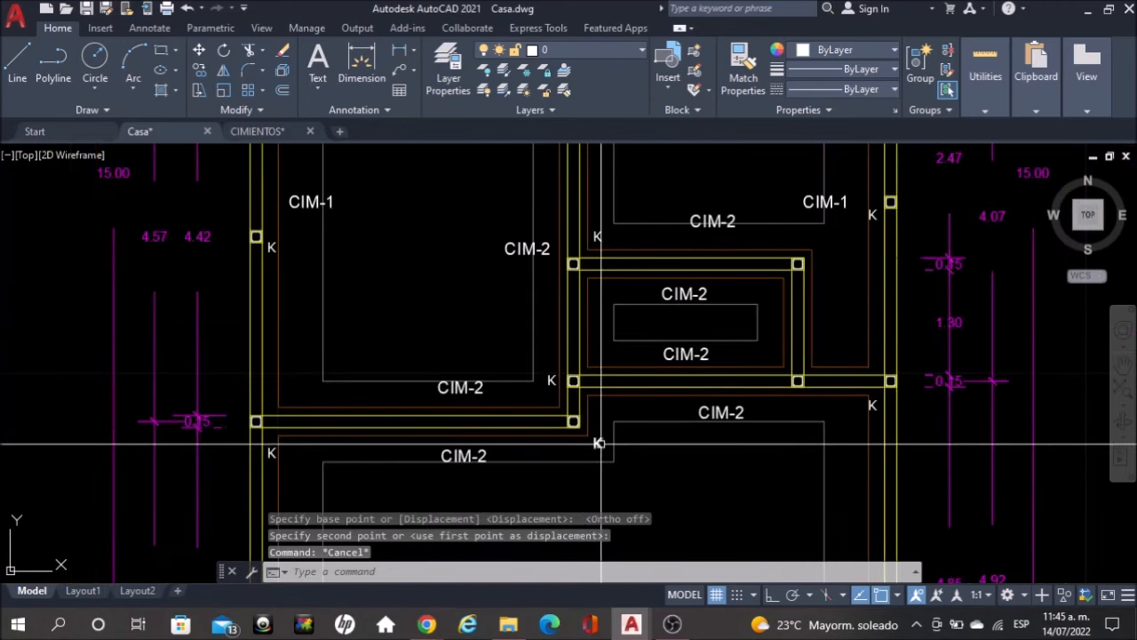
left_click(596, 438)
type("COPY")
key("Return")
left_click(637, 443)
scroll(888, 249, "up", 5)
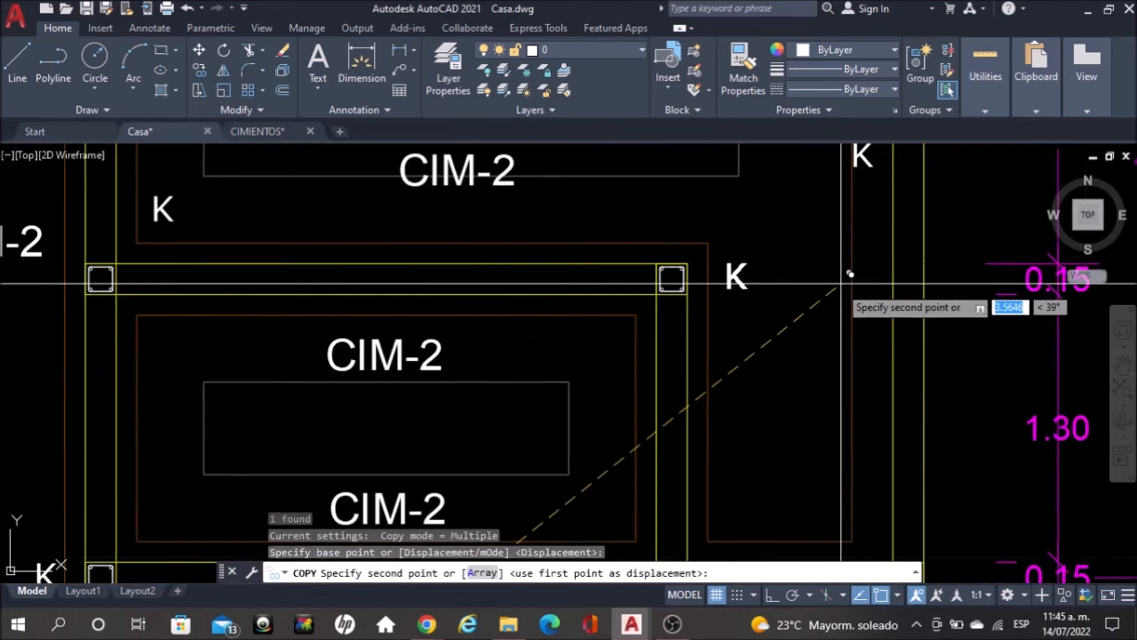
left_click(844, 280)
middle_click_drag(802, 330, 816, 162)
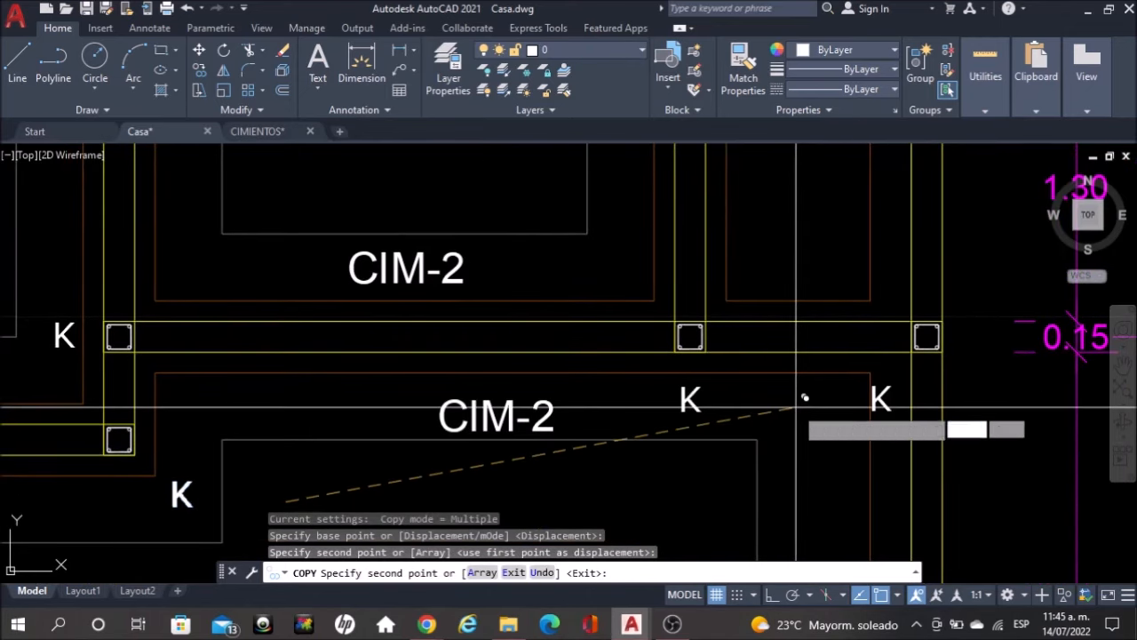
key("Escape")
Review the whole foundation plan, checking the K column labels and the CIM-1 and CIM-2 footing labels
scroll(666, 355, "down", 6)
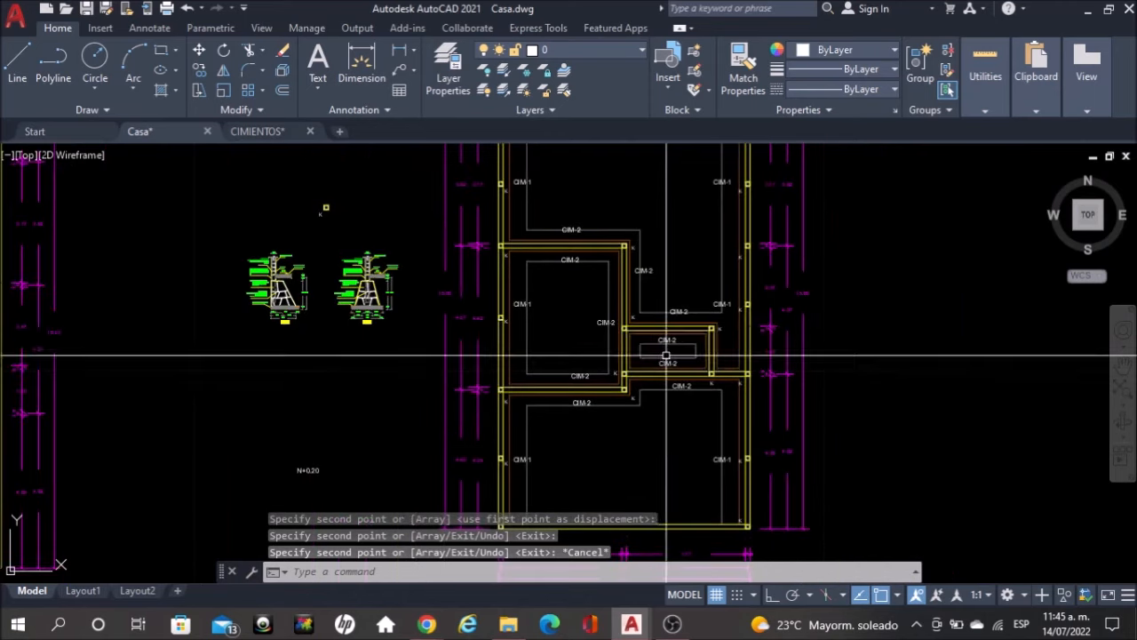
scroll(635, 322, "down", 2)
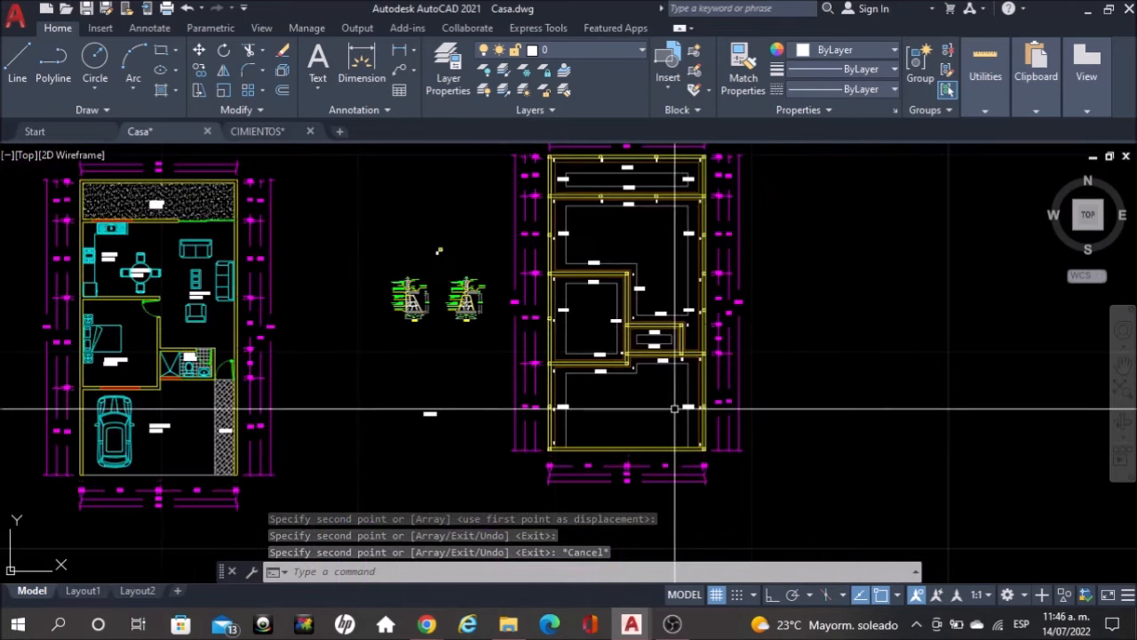
scroll(602, 299, "up", 2)
middle_click_drag(597, 199, 581, 278)
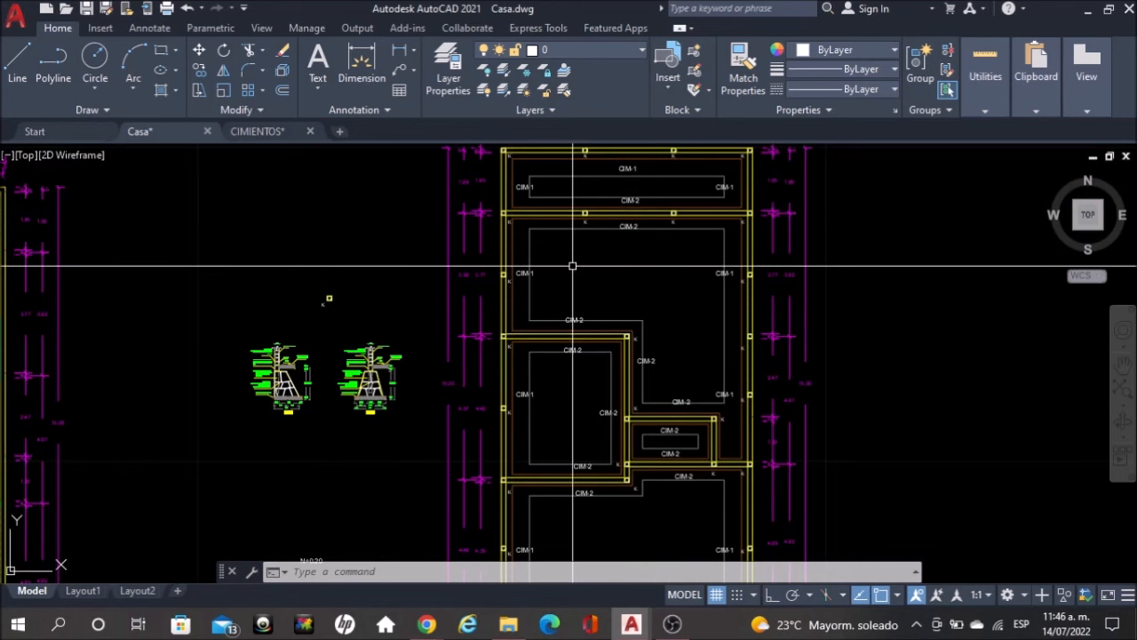
scroll(572, 265, "down", 2)
scroll(597, 187, "up", 3)
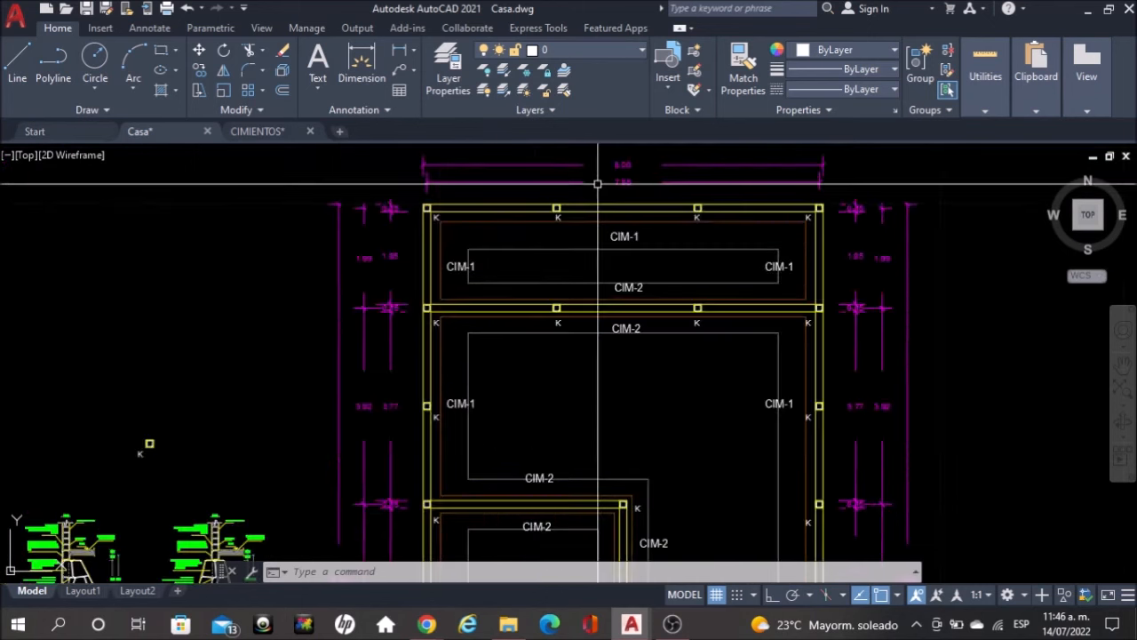
scroll(604, 183, "down", 2)
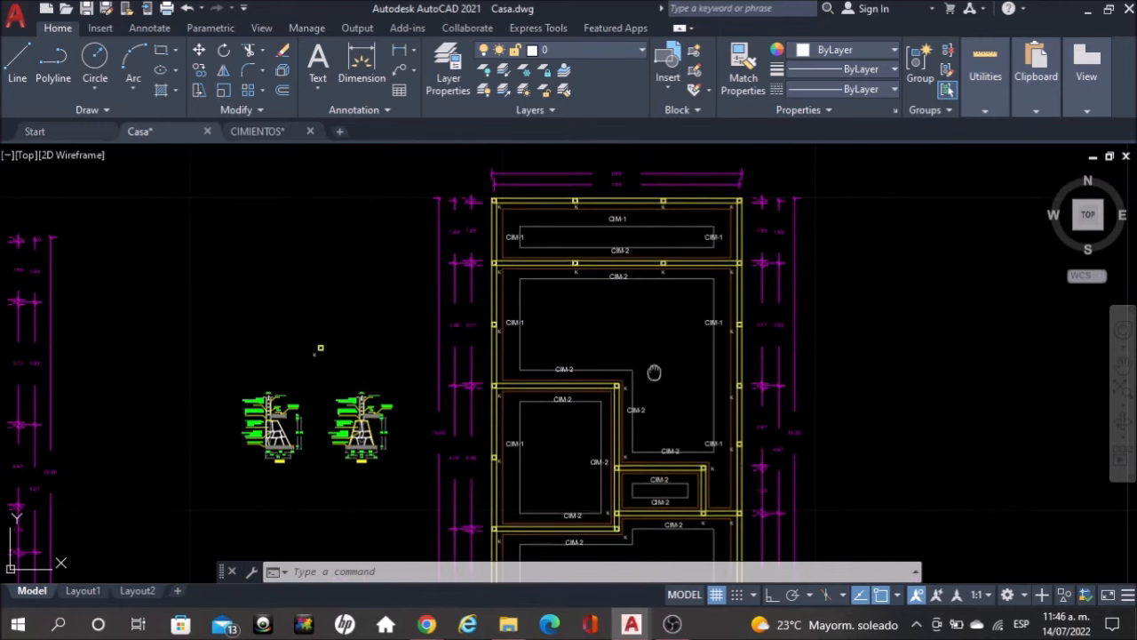
scroll(655, 373, "up", 1)
middle_click_drag(654, 373, 662, 177)
middle_click_drag(643, 237, 649, 311)
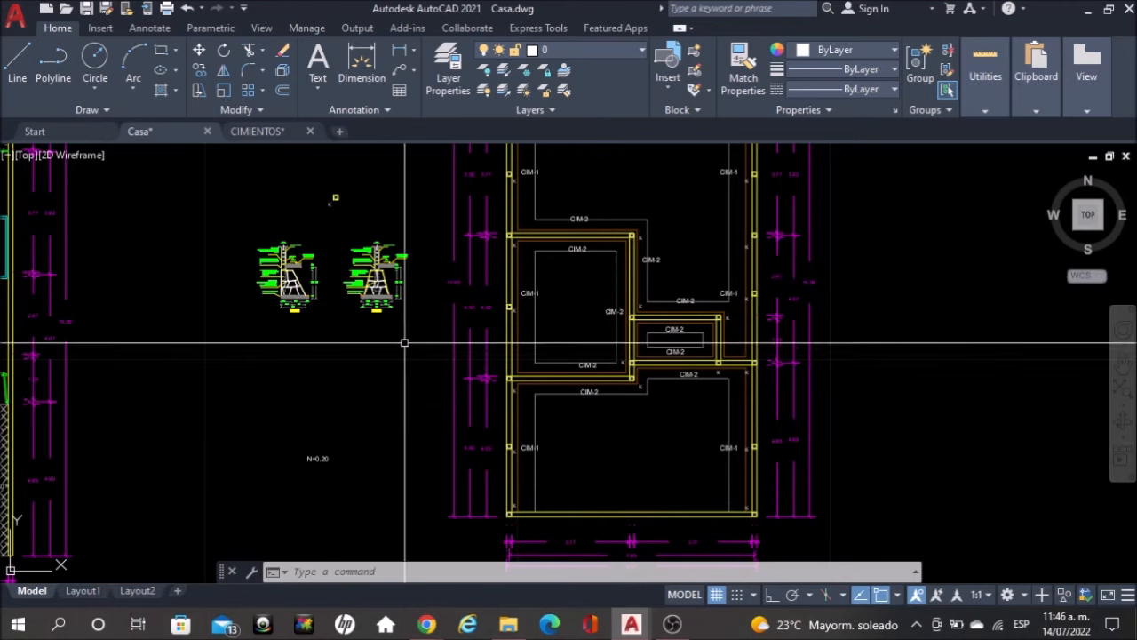
scroll(618, 305, "up", 4)
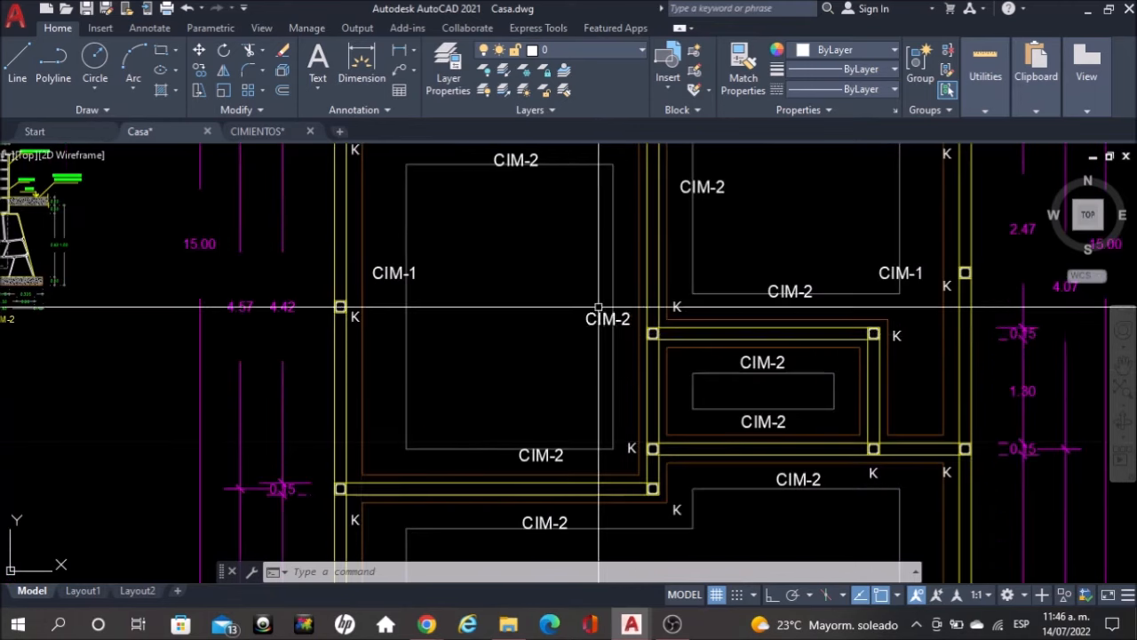
scroll(601, 319, "down", 6)
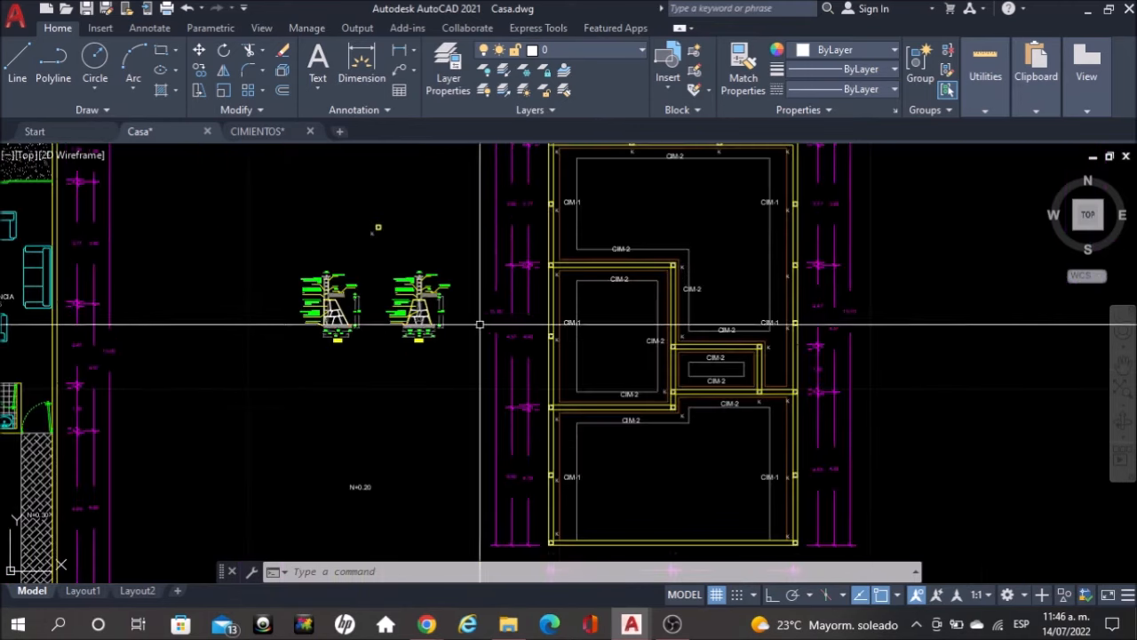
Examine the CIM-1 and CIM-2 footing section details, including their dimensions and material notes
scroll(444, 304, "up", 2)
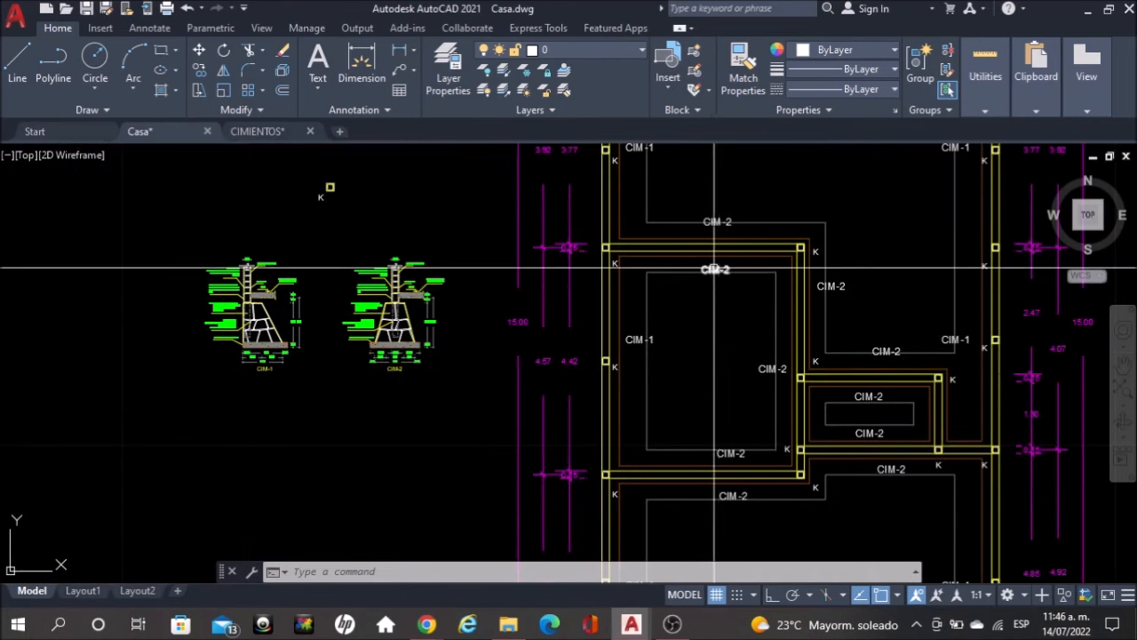
scroll(215, 350, "up", 4)
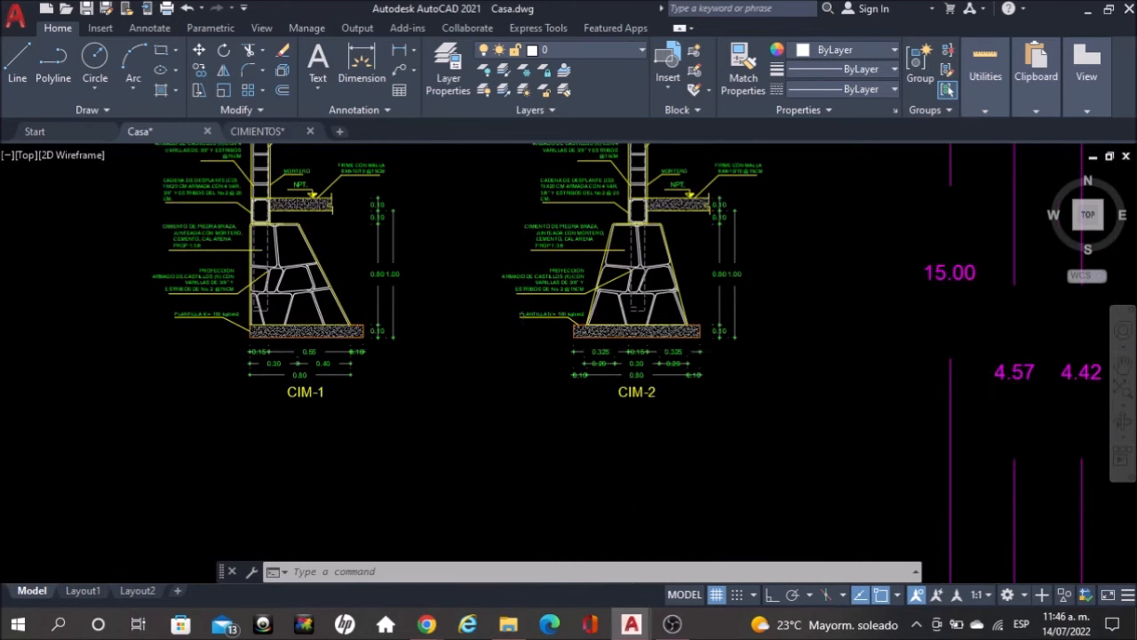
scroll(528, 403, "down", 2)
scroll(360, 249, "up", 4)
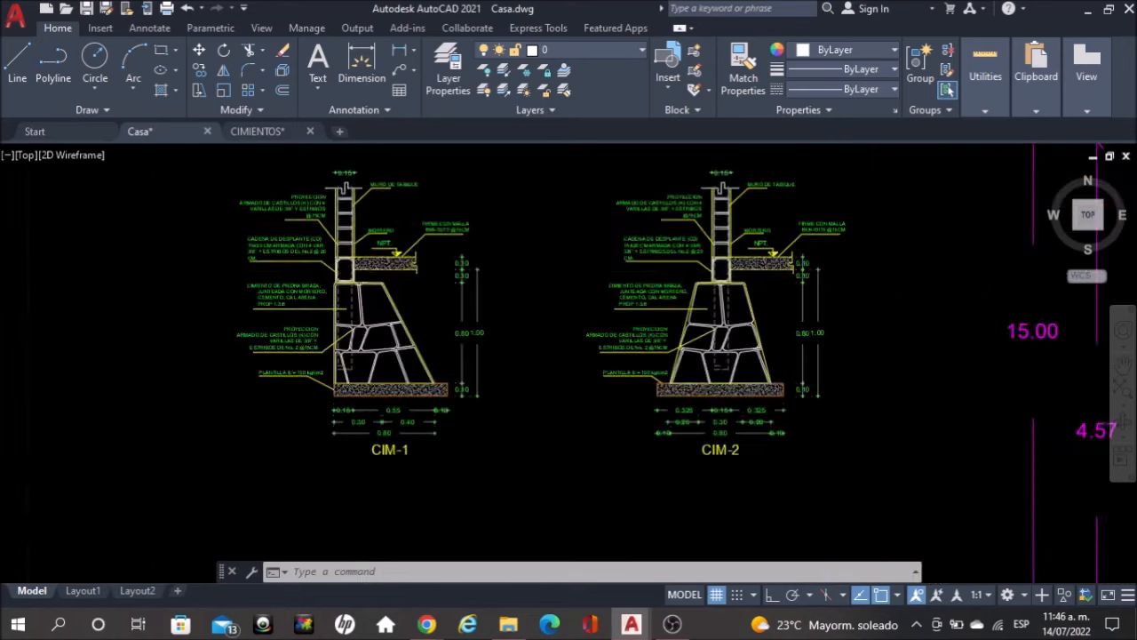
scroll(360, 249, "down", 4)
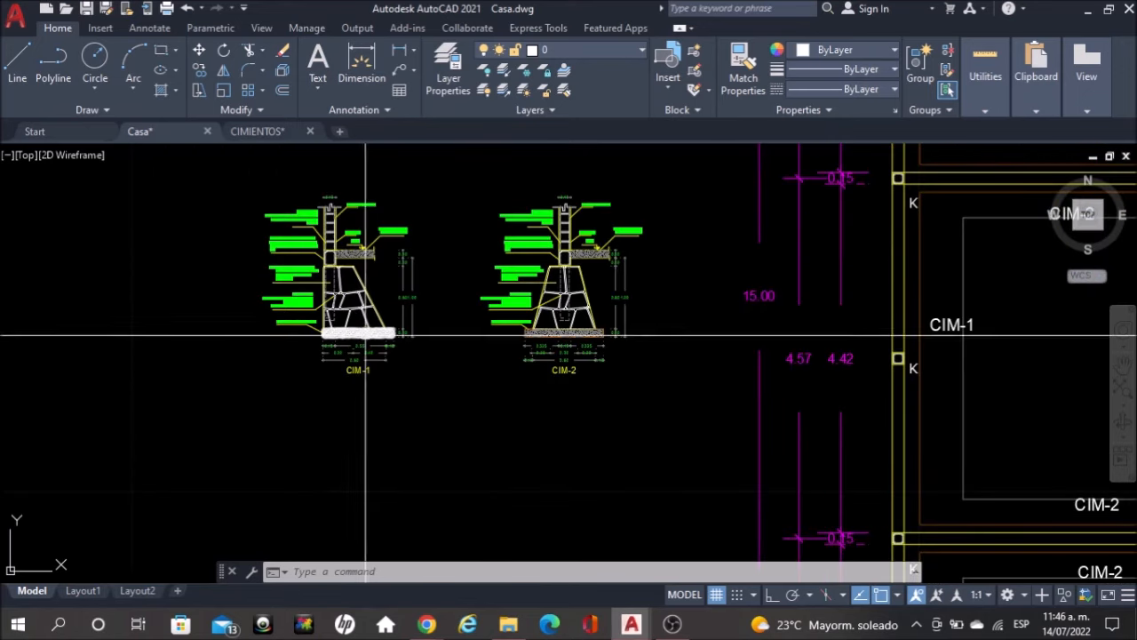
scroll(360, 248, "up", 5)
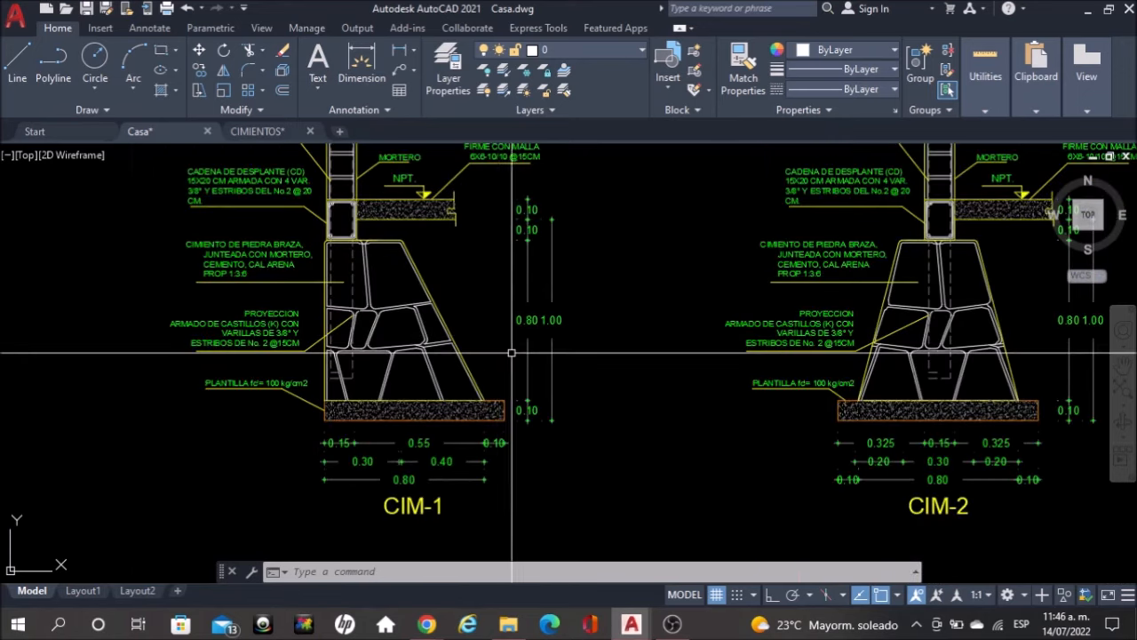
scroll(360, 350, "down", 2)
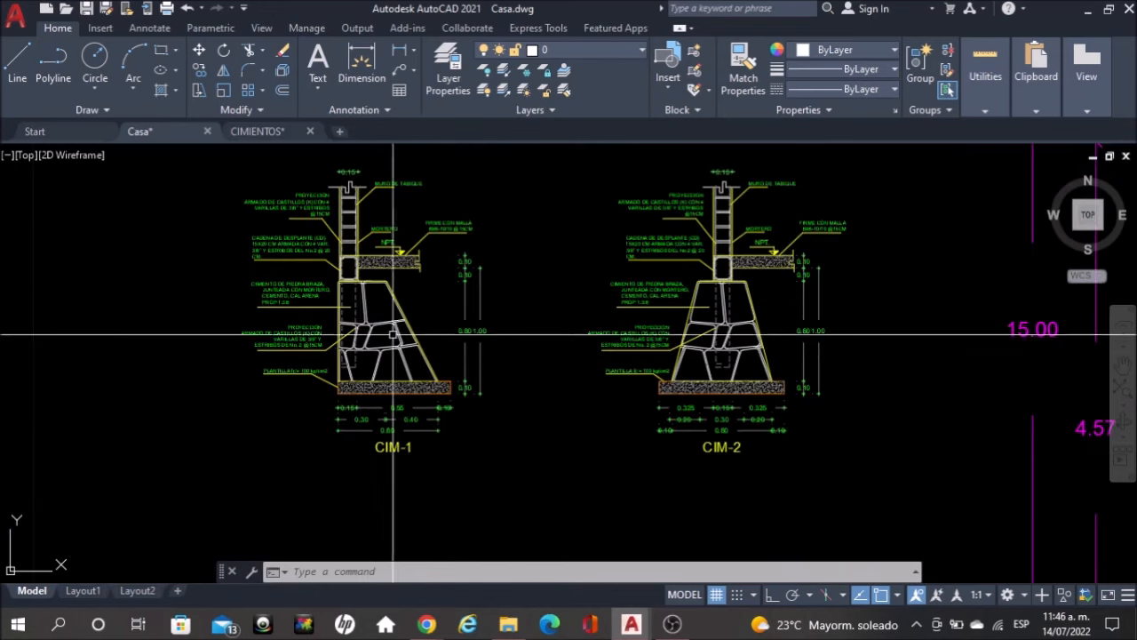
scroll(769, 342, "up", 1)
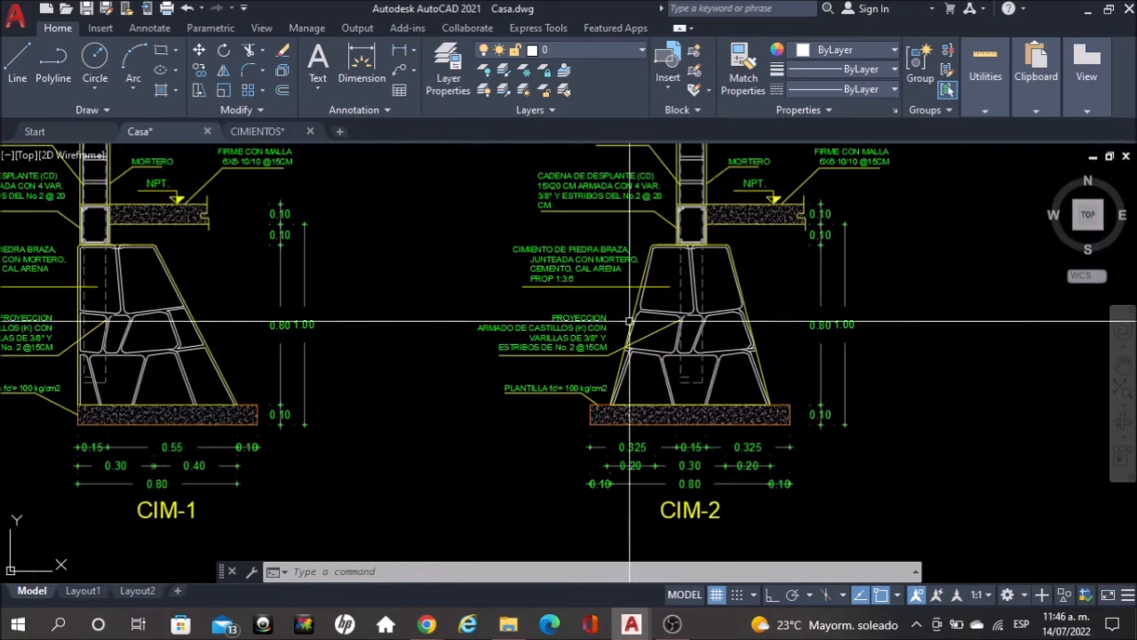
Examine the furnished floor plan, the CIM-1 and CIM-2 footing details and the foundation plan together in model space
scroll(578, 344, "down", 2)
scroll(438, 300, "down", 2)
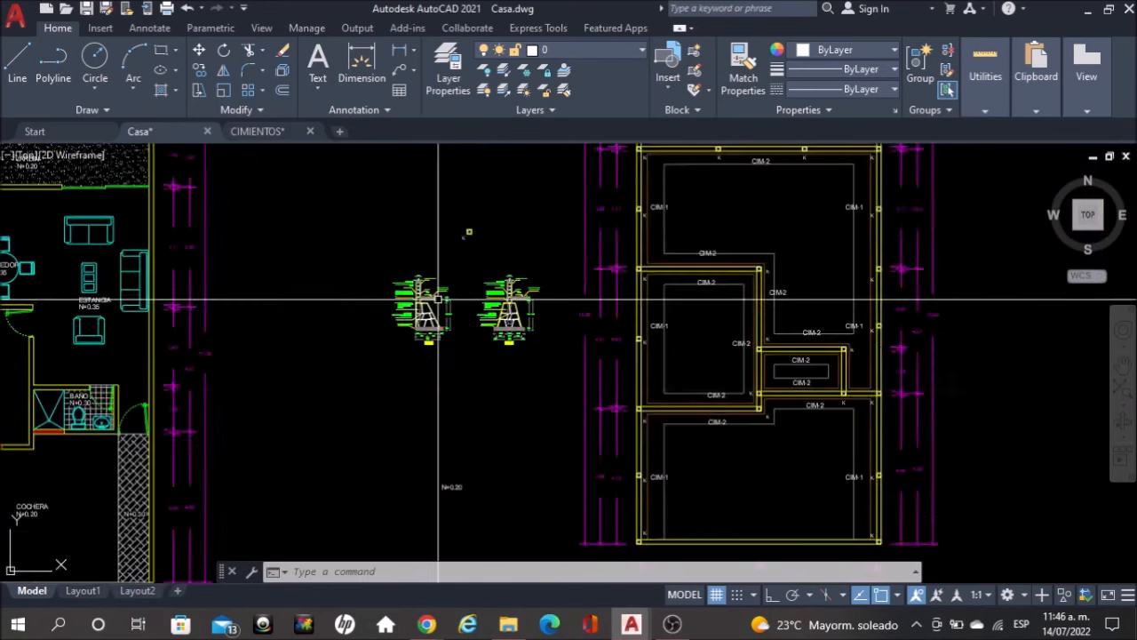
scroll(613, 305, "down", 1)
scroll(720, 202, "up", 1)
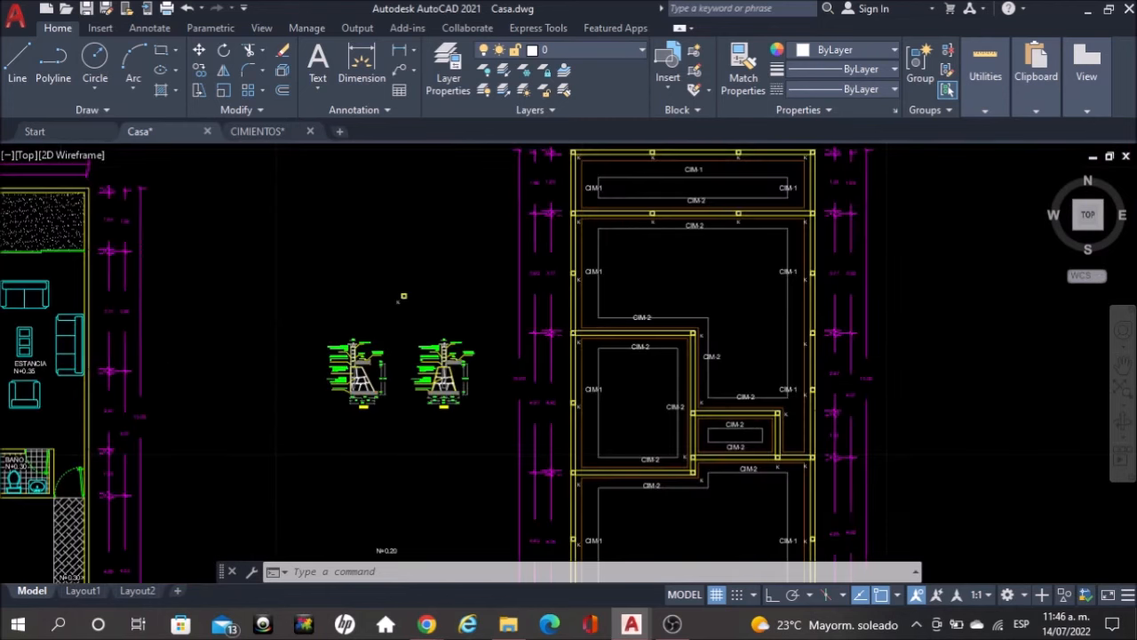
middle_click_drag(721, 202, 699, 223)
scroll(660, 249, "down", 1)
middle_click_drag(680, 342, 630, 287)
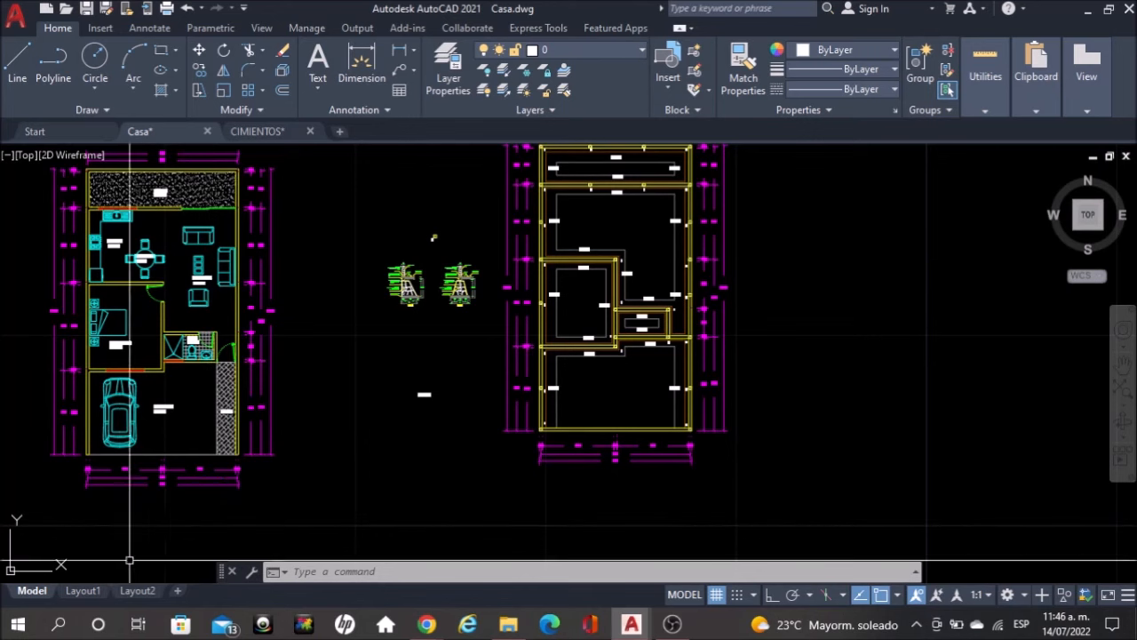
In Layout1, enlarge and center the foundation plan with its footing details inside the viewport, and return to paper space
left_click(83, 590)
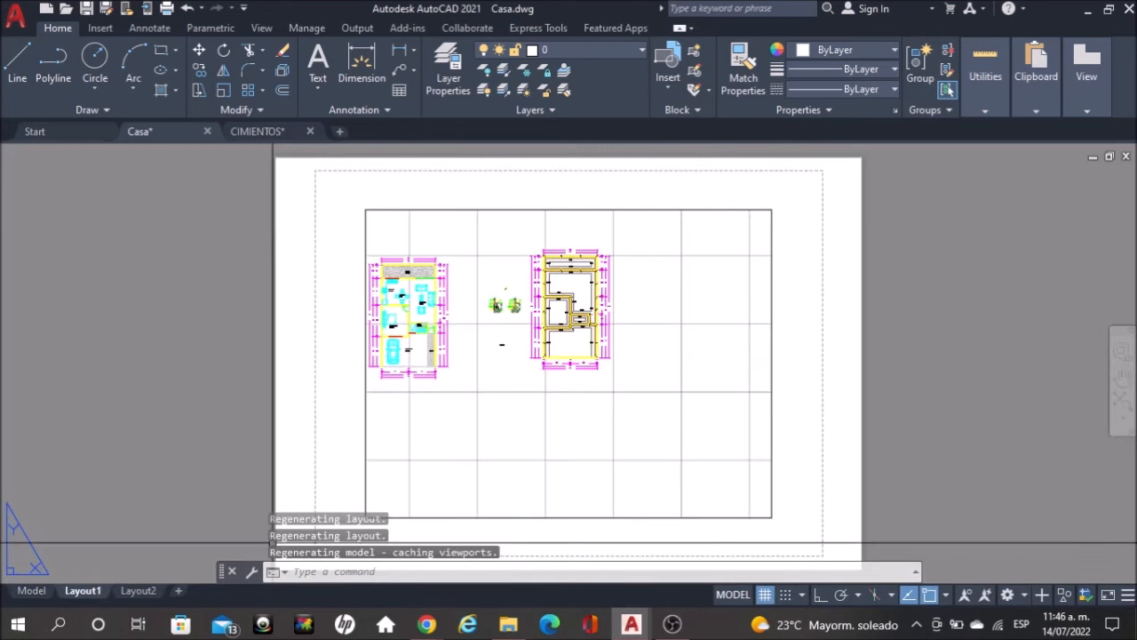
scroll(488, 231, "down", 2)
left_click(488, 231)
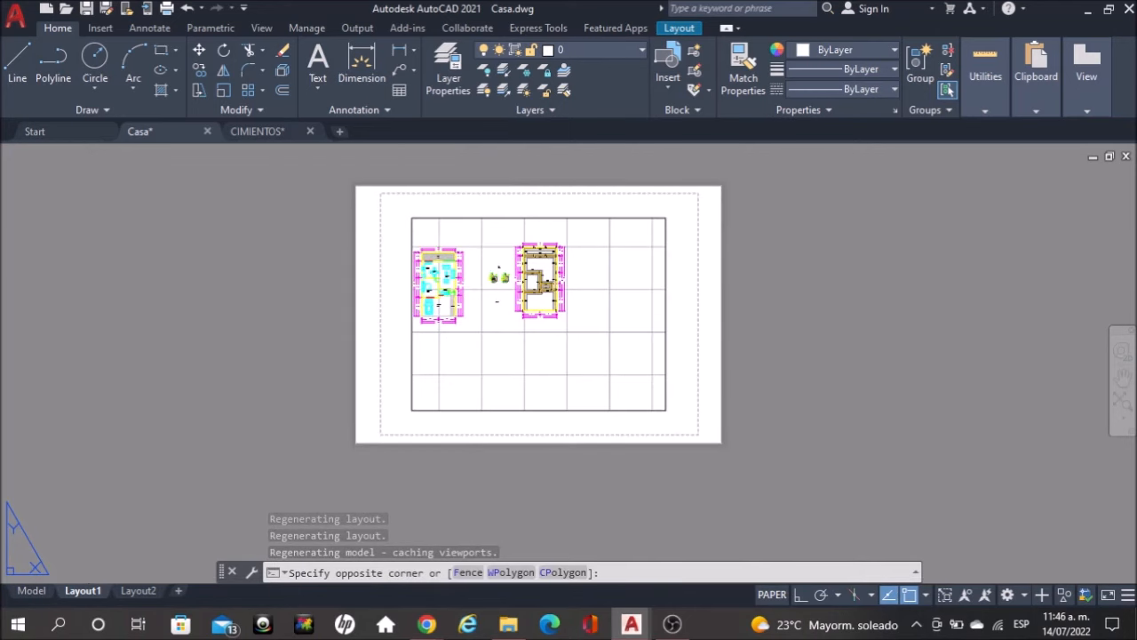
double_click(487, 252)
scroll(521, 252, "up", 2)
scroll(567, 258, "up", 2)
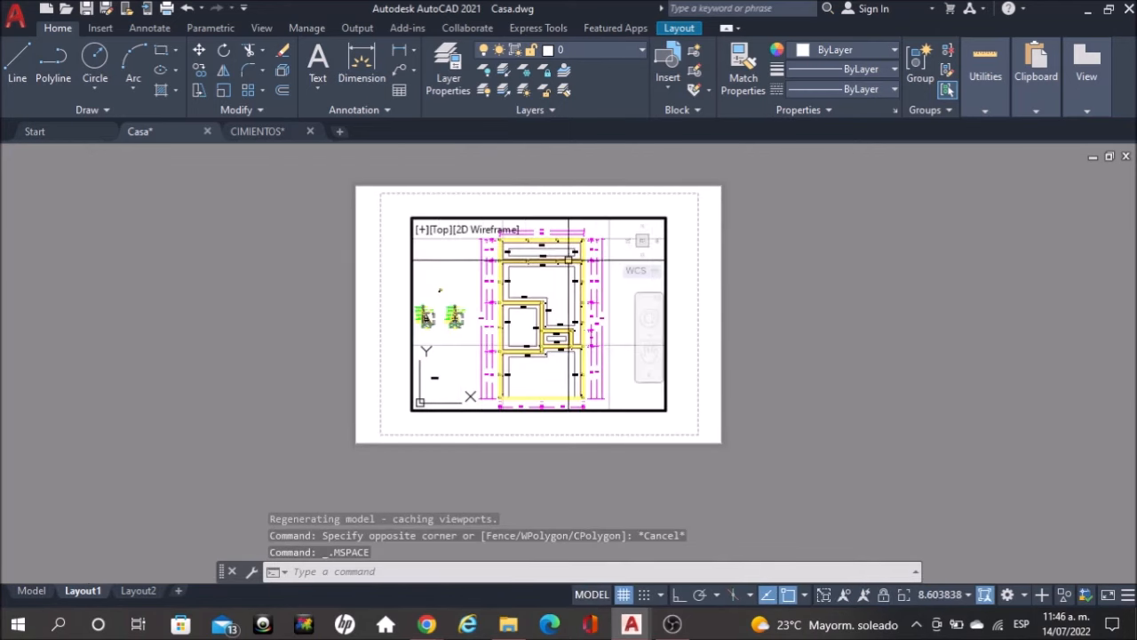
middle_click_drag(555, 312, 555, 305)
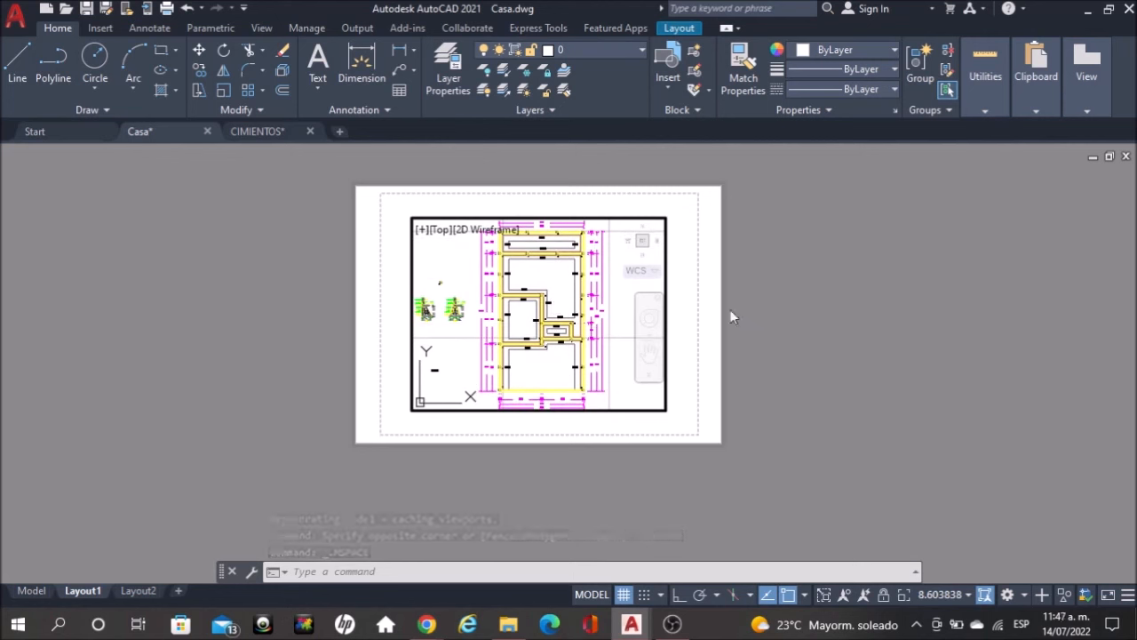
double_click(697, 227)
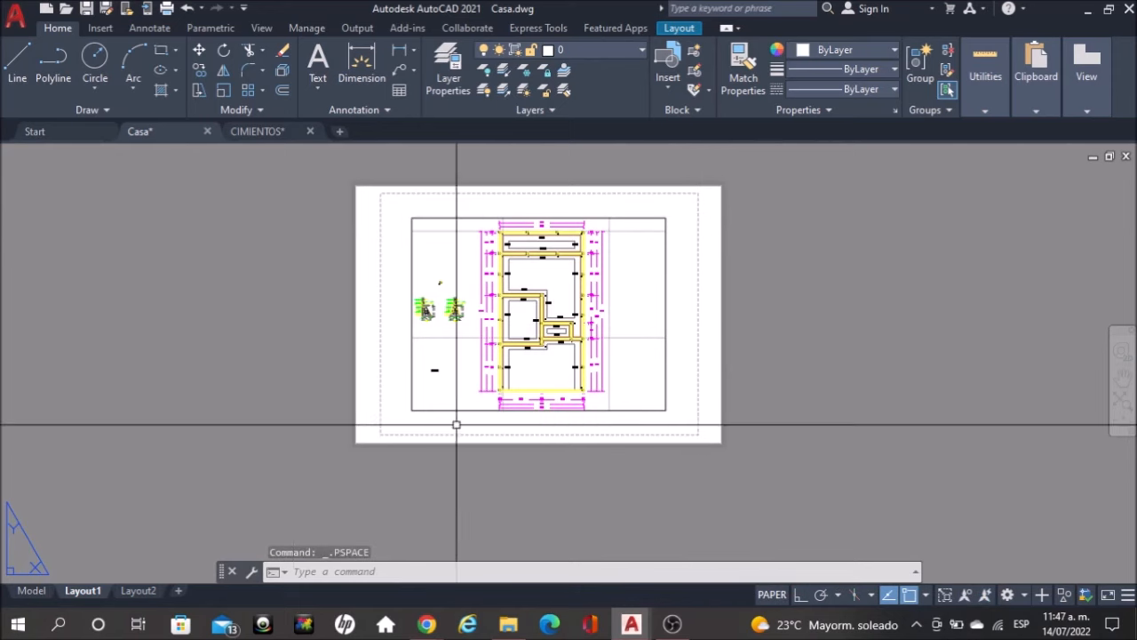
scroll(474, 461, "up", 4)
scroll(515, 436, "down", 2)
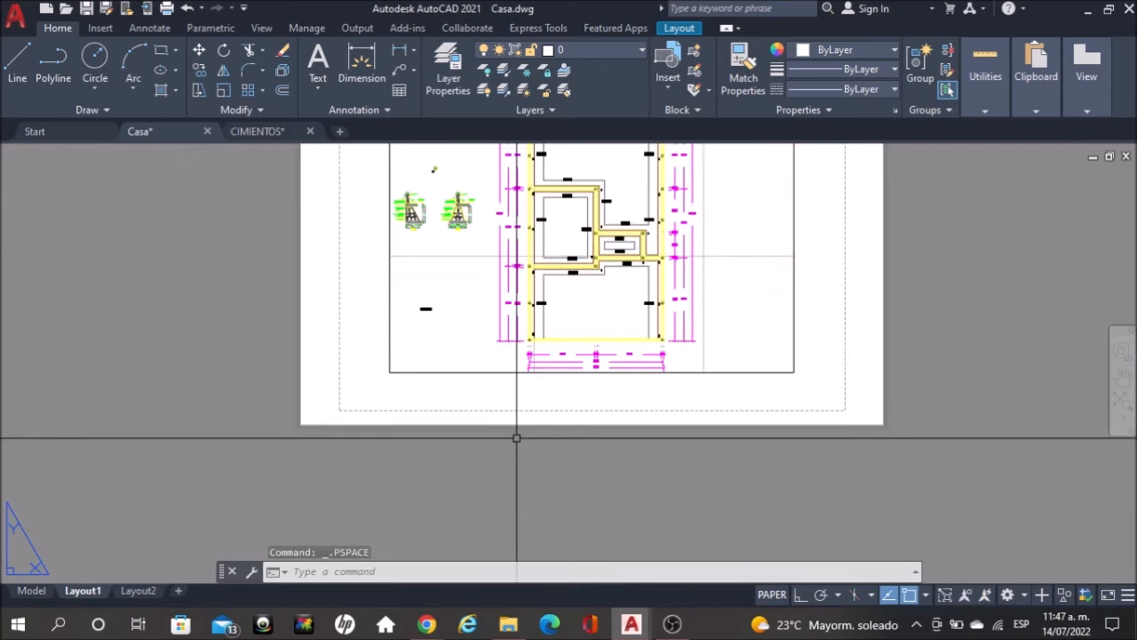
middle_click_drag(521, 288, 490, 389)
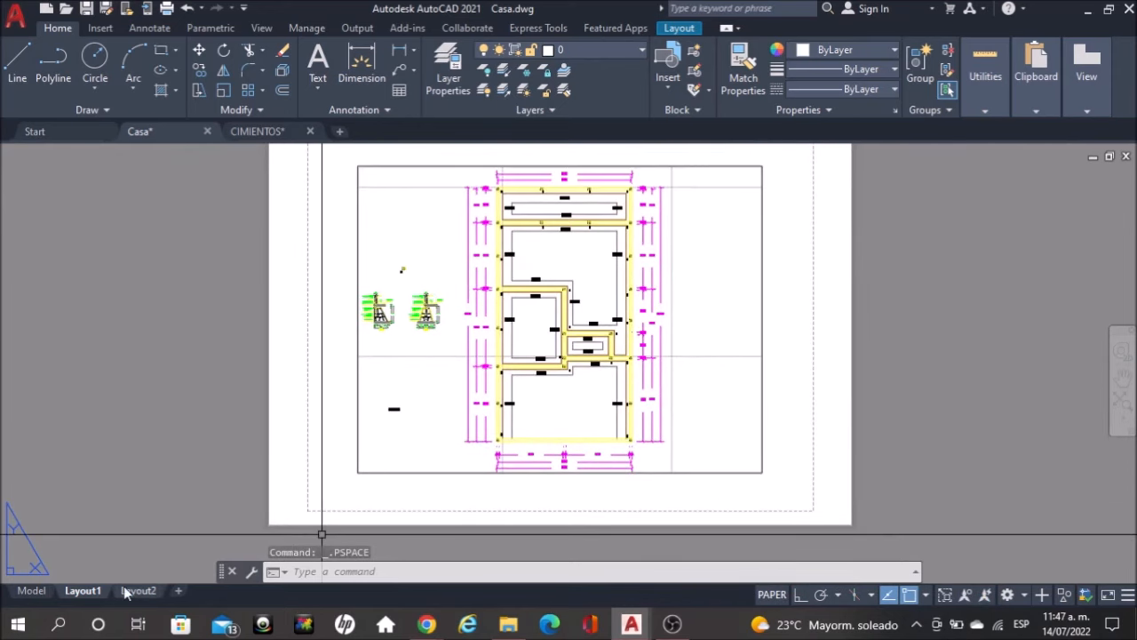
Set up a single-sheet plot of Layout1 with the DWG To PDF.pc3 plotter and preview it
right_click(92, 594)
left_click(181, 491)
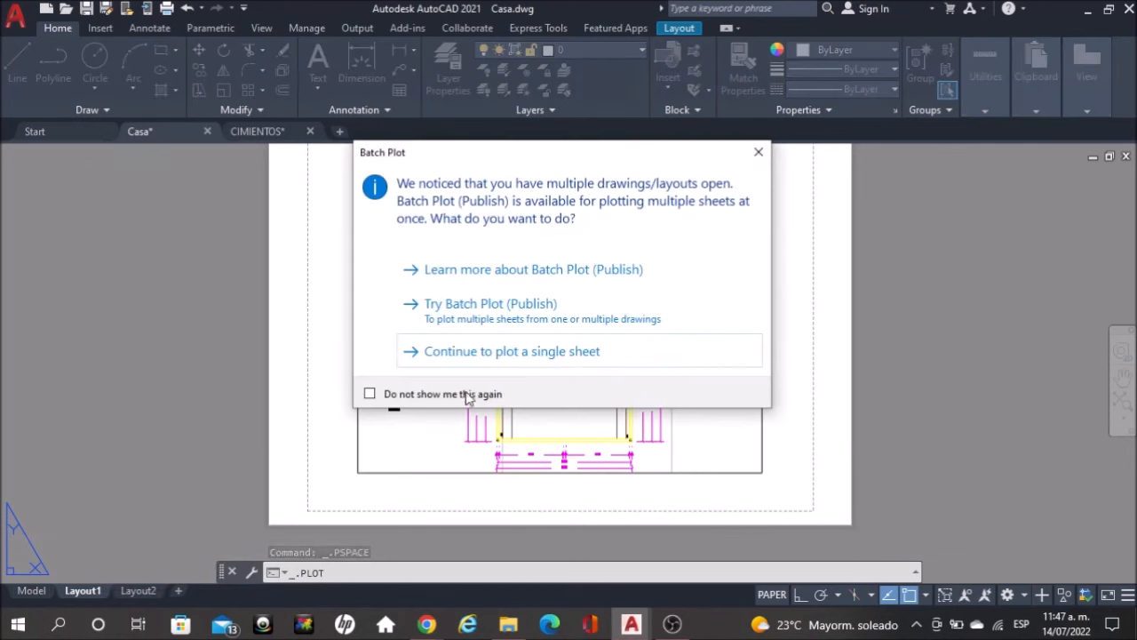
left_click(504, 352)
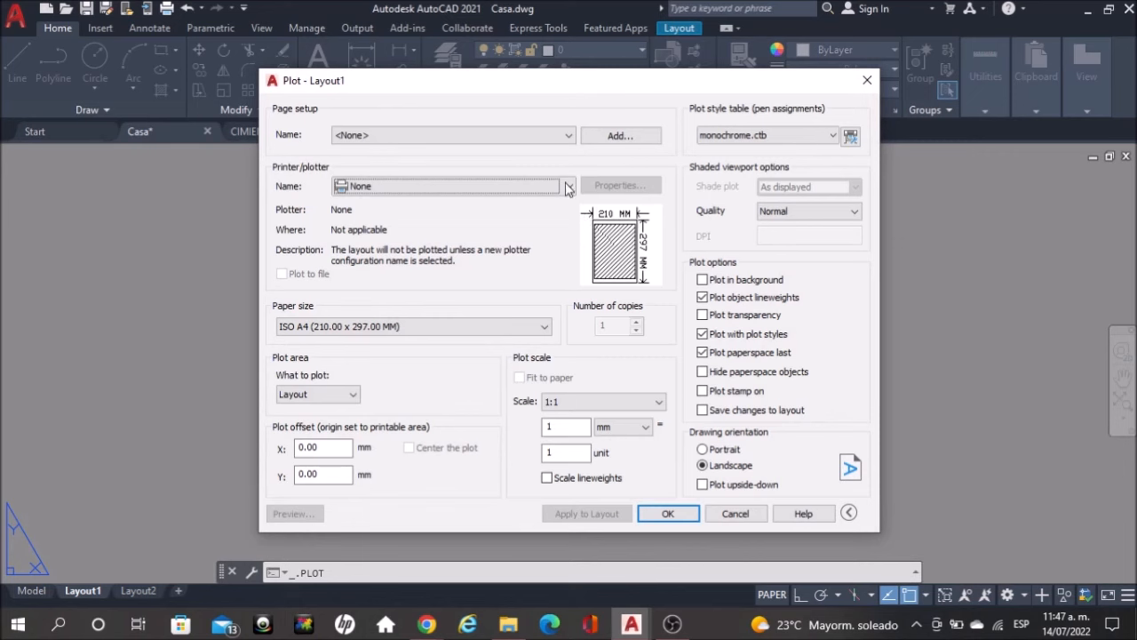
left_click(567, 186)
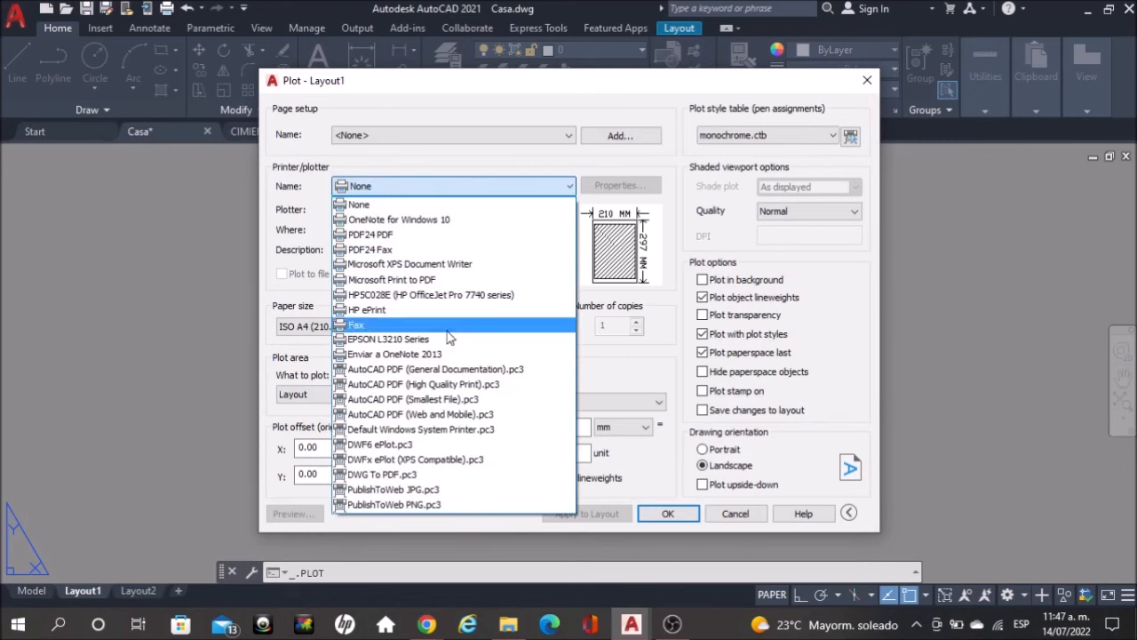
left_click(469, 476)
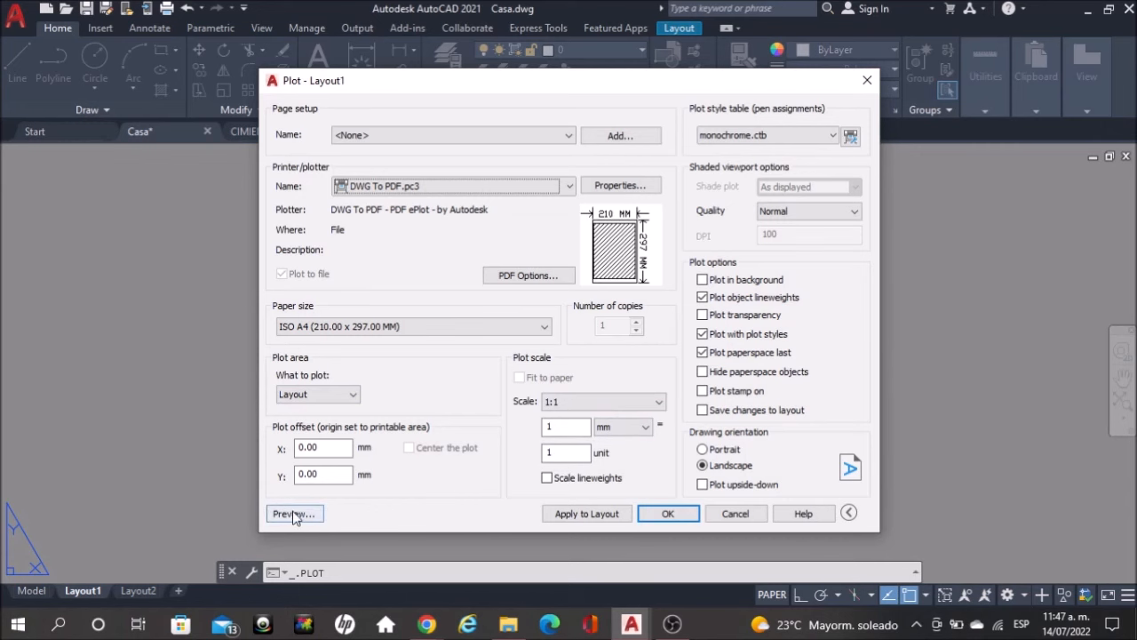
key("Escape")
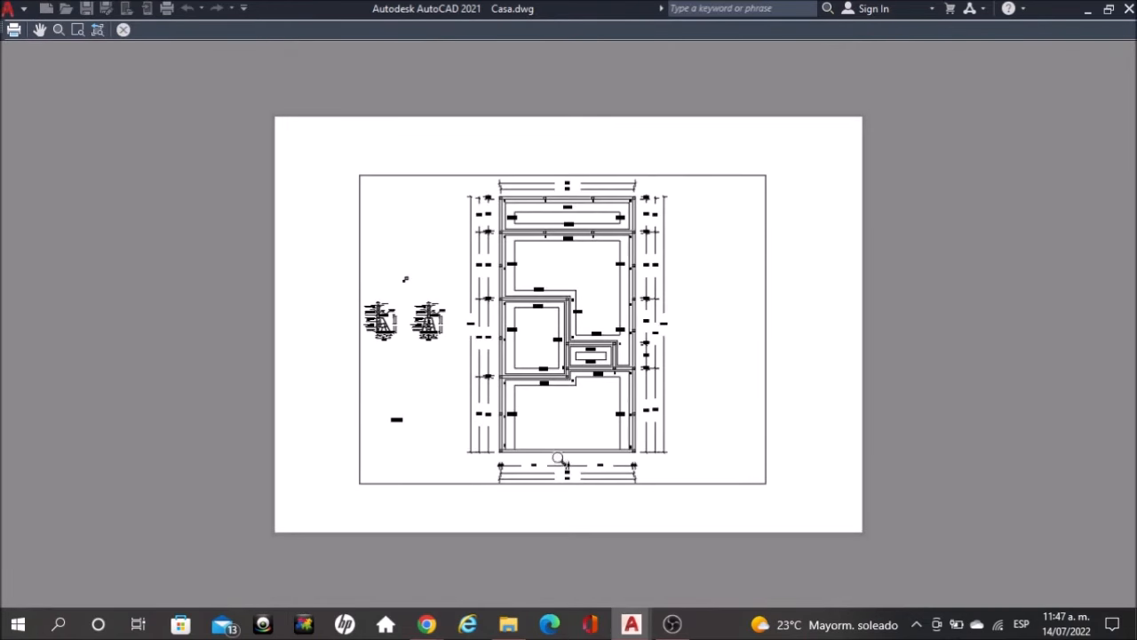
Examine the foundation plan in the plot preview, checking its wall lines, K column labels, CIM-1 and CIM-2 labels and dimensions
scroll(558, 458, "up", 2)
scroll(541, 341, "up", 4)
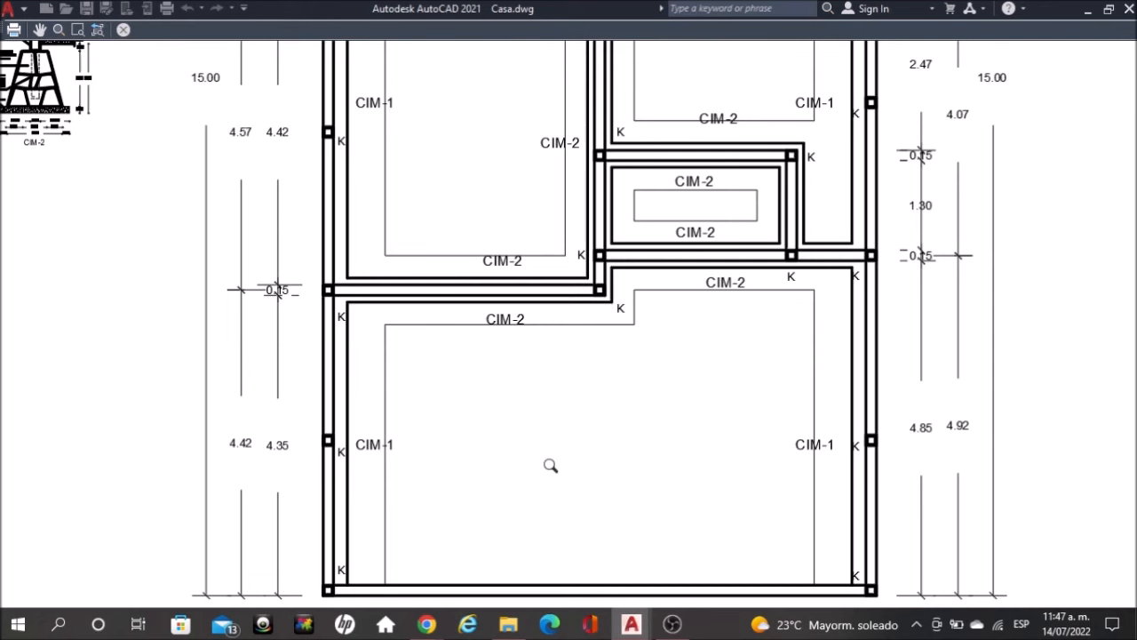
scroll(551, 466, "down", 3)
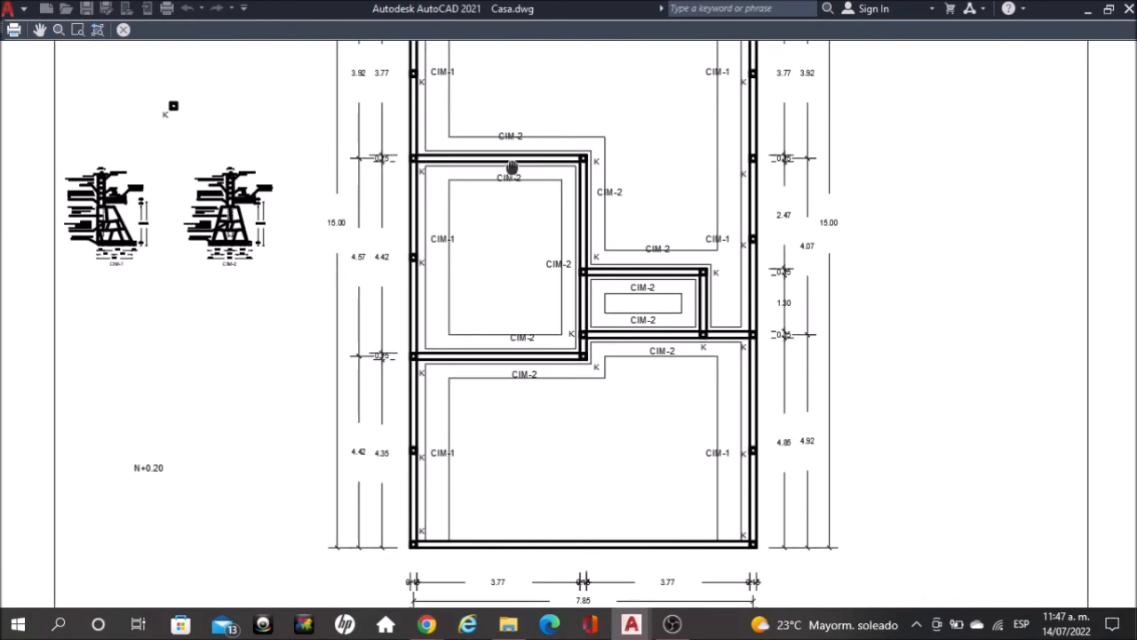
left_click_drag(512, 168, 496, 326)
scroll(525, 133, "up", 2)
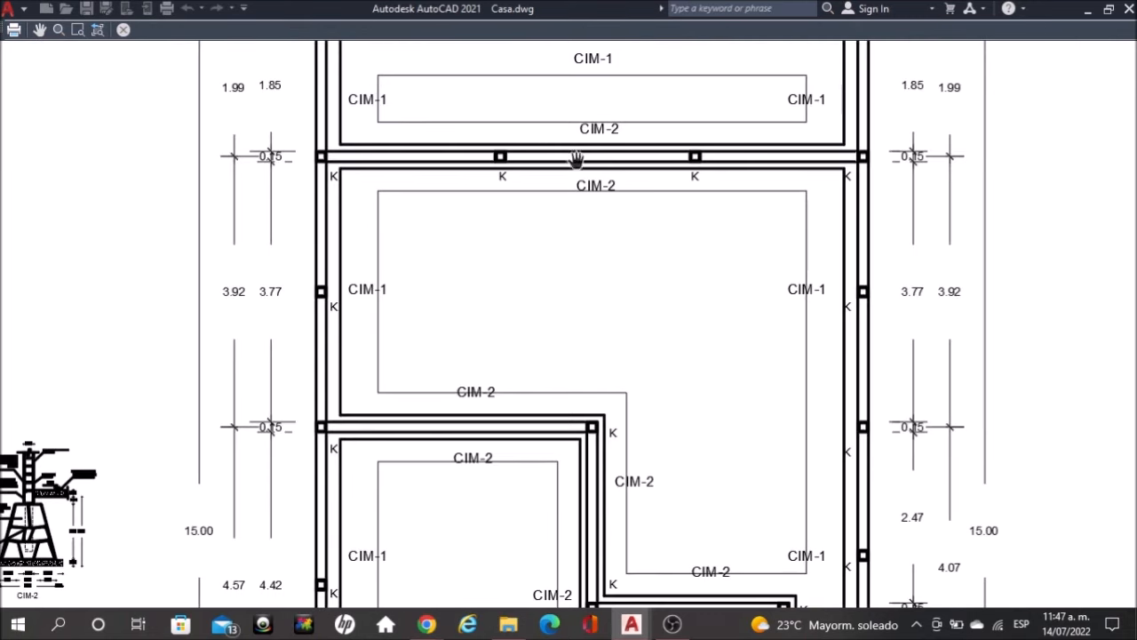
scroll(549, 175, "down", 4)
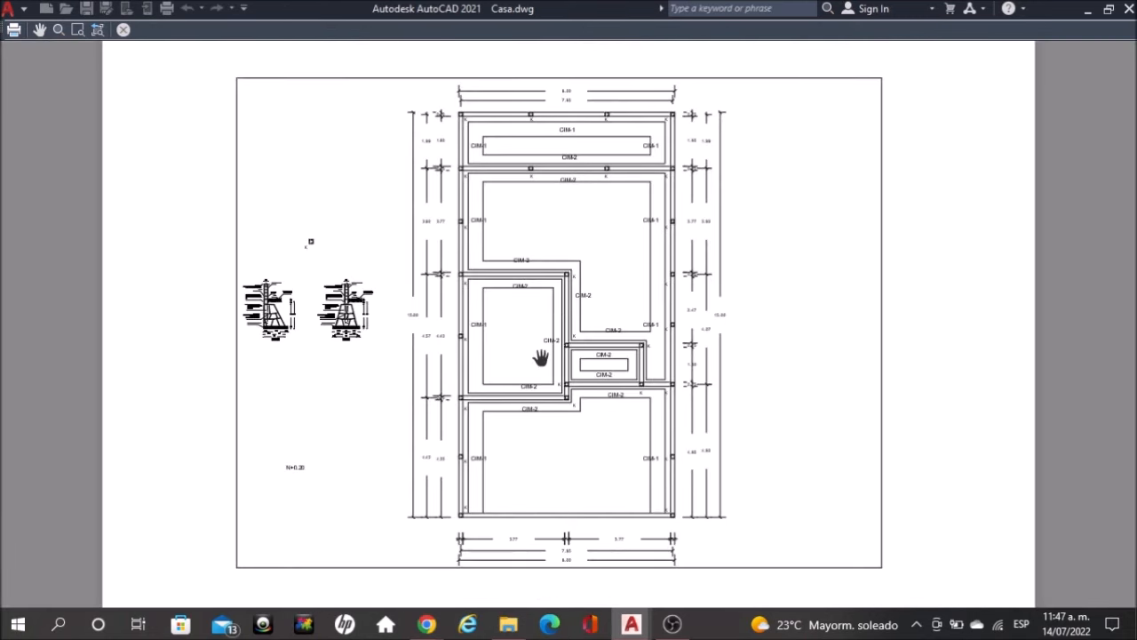
scroll(540, 358, "up", 2)
mouse_move(627, 442)
left_mouse_down()
mouse_move(616, 281)
mouse_move(613, 560)
left_mouse_up()
mouse_move(553, 172)
left_mouse_down()
mouse_move(584, 272)
mouse_move(592, 109)
left_mouse_up()
mouse_move(598, 428)
left_mouse_down()
mouse_move(598, 248)
mouse_move(574, 452)
left_mouse_up()
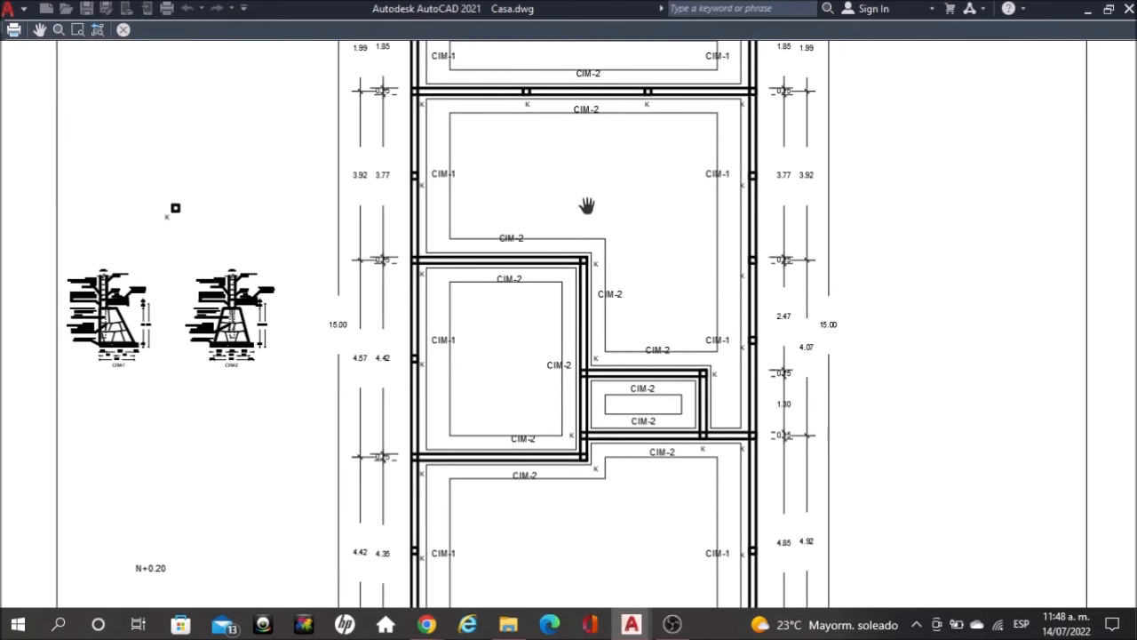
left_click_drag(569, 144, 579, 231)
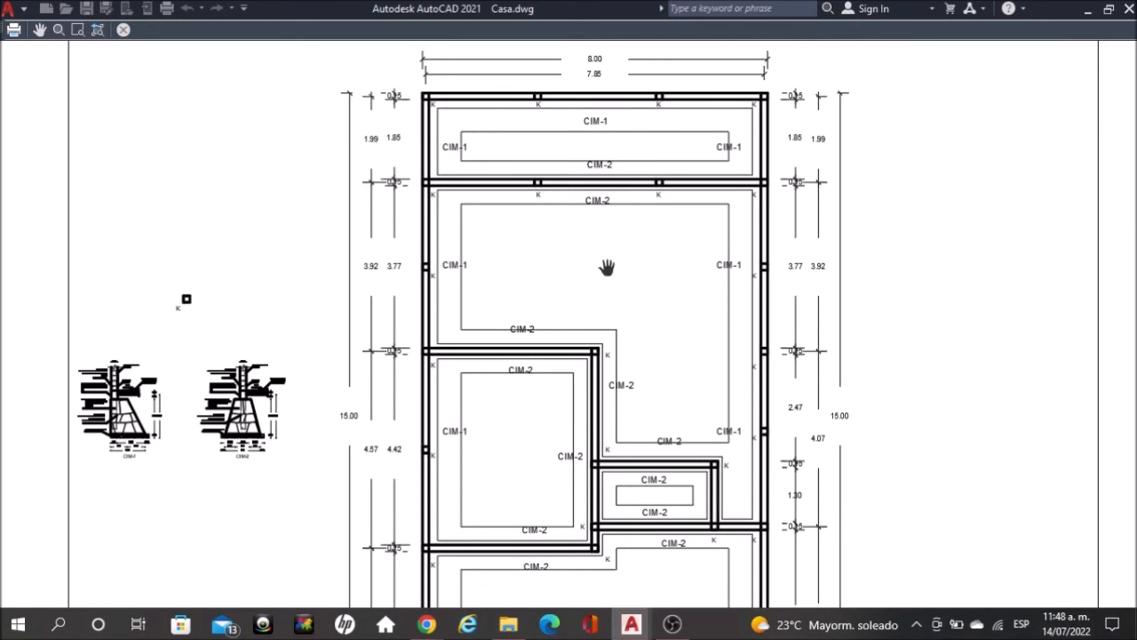
mouse_move(614, 409)
left_mouse_down()
mouse_move(627, 348)
mouse_move(596, 233)
mouse_move(601, 157)
mouse_move(629, 368)
left_mouse_up()
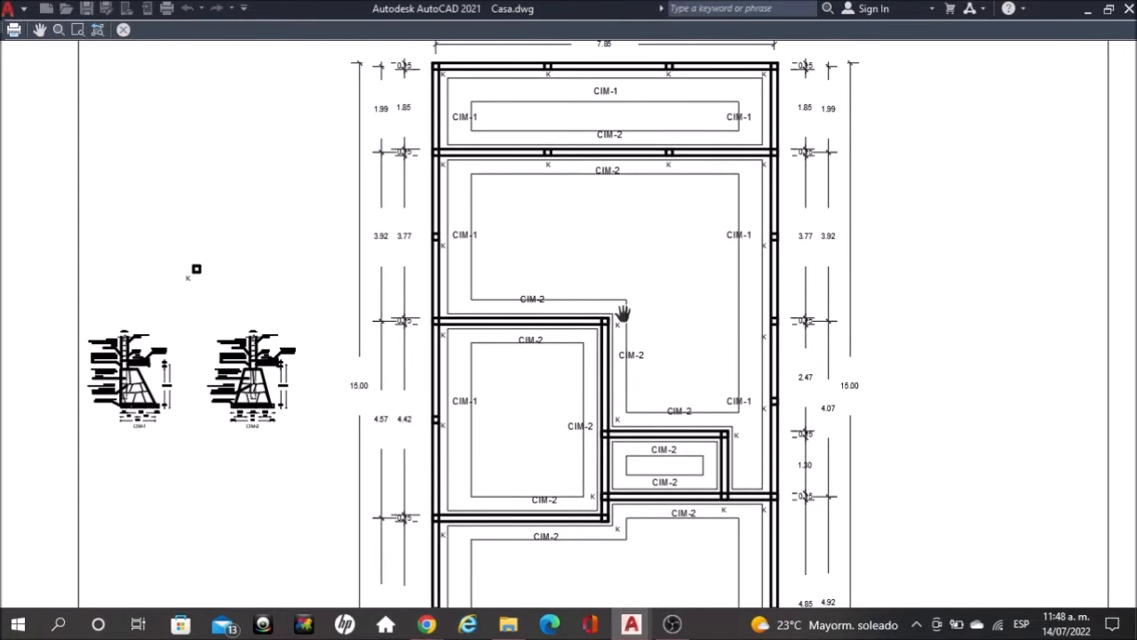
Close the preview and the plot setup without plotting, and return to model space with all the drawings in view
key("Escape")
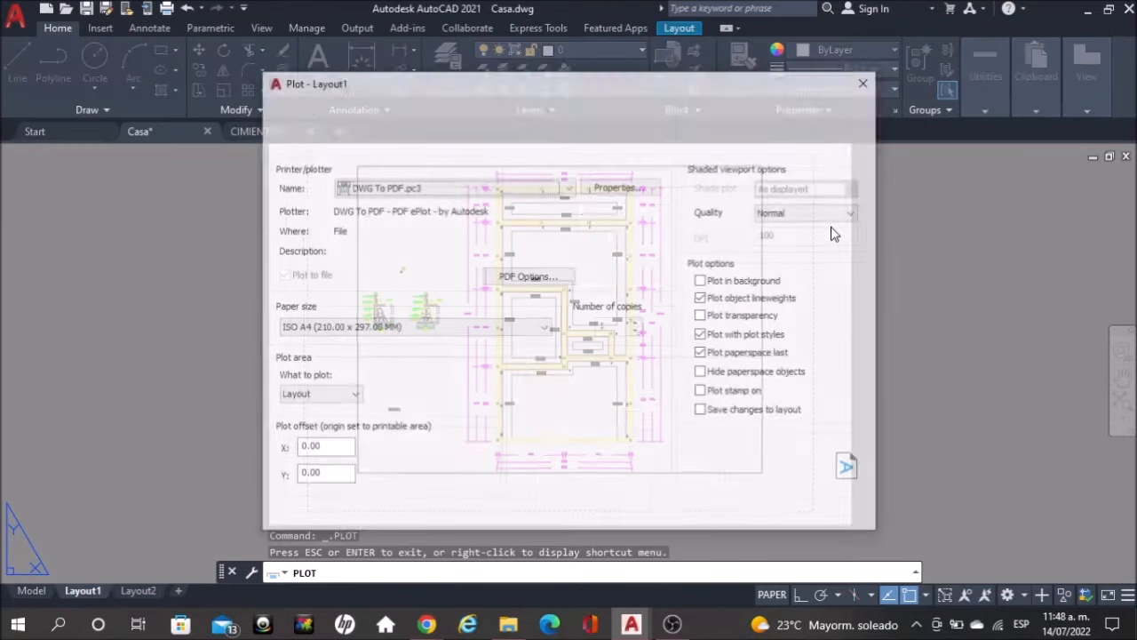
left_click(867, 82)
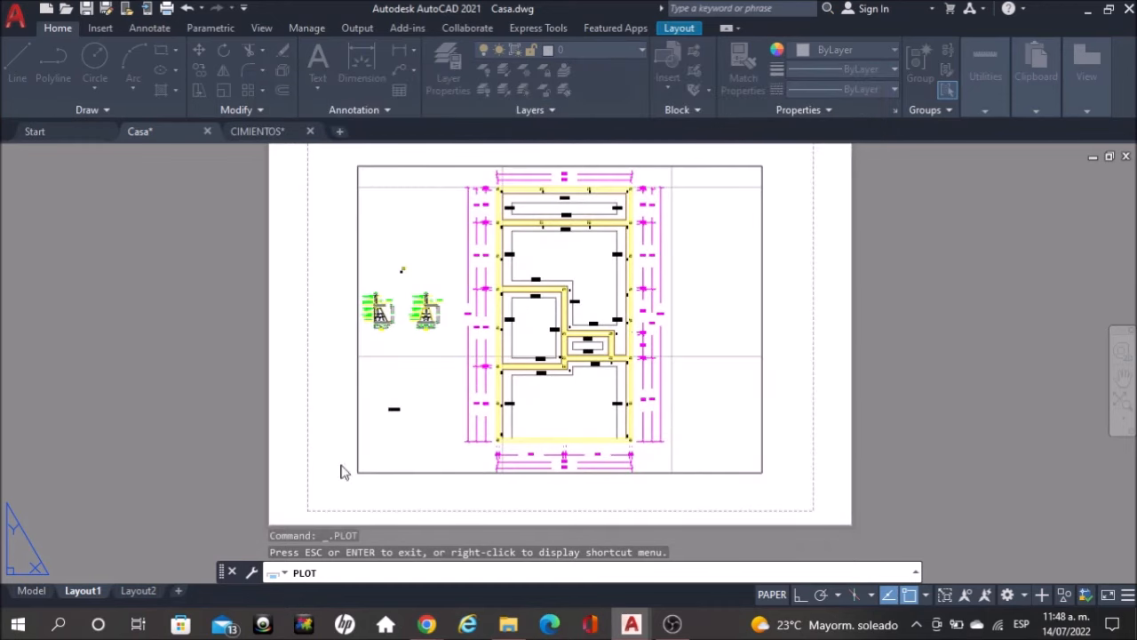
left_click(31, 590)
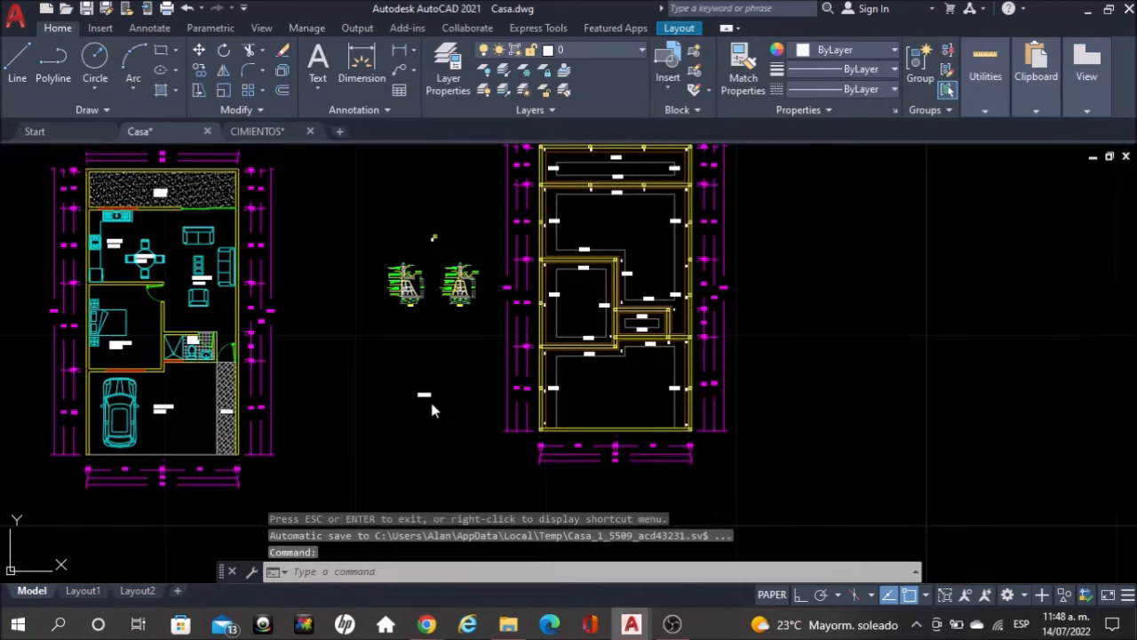
middle_click_drag(487, 366, 479, 389)
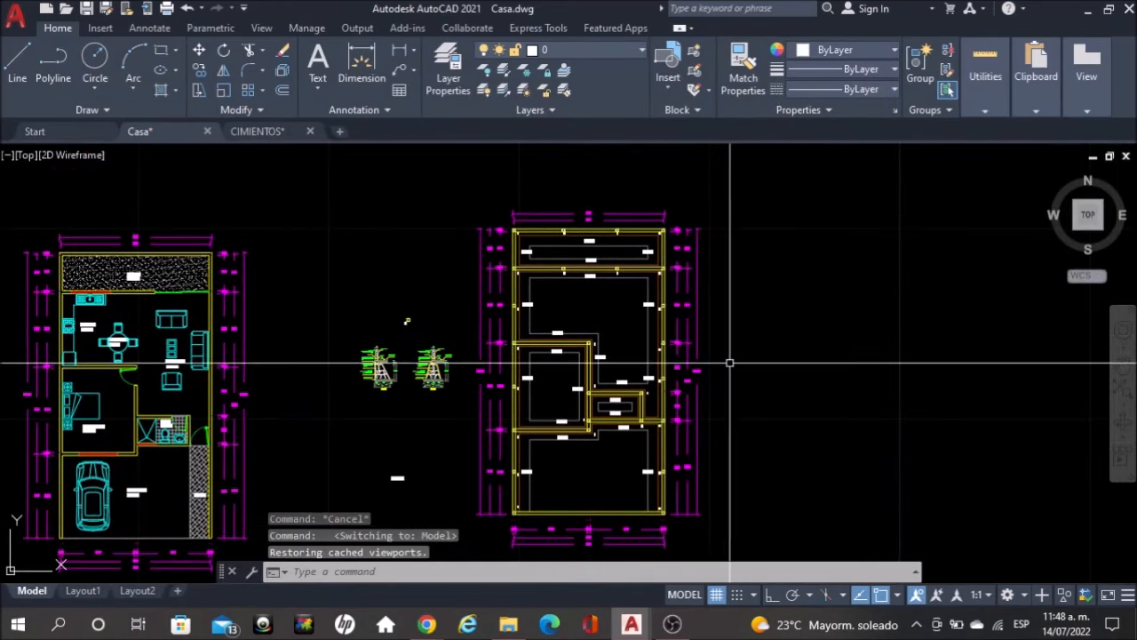